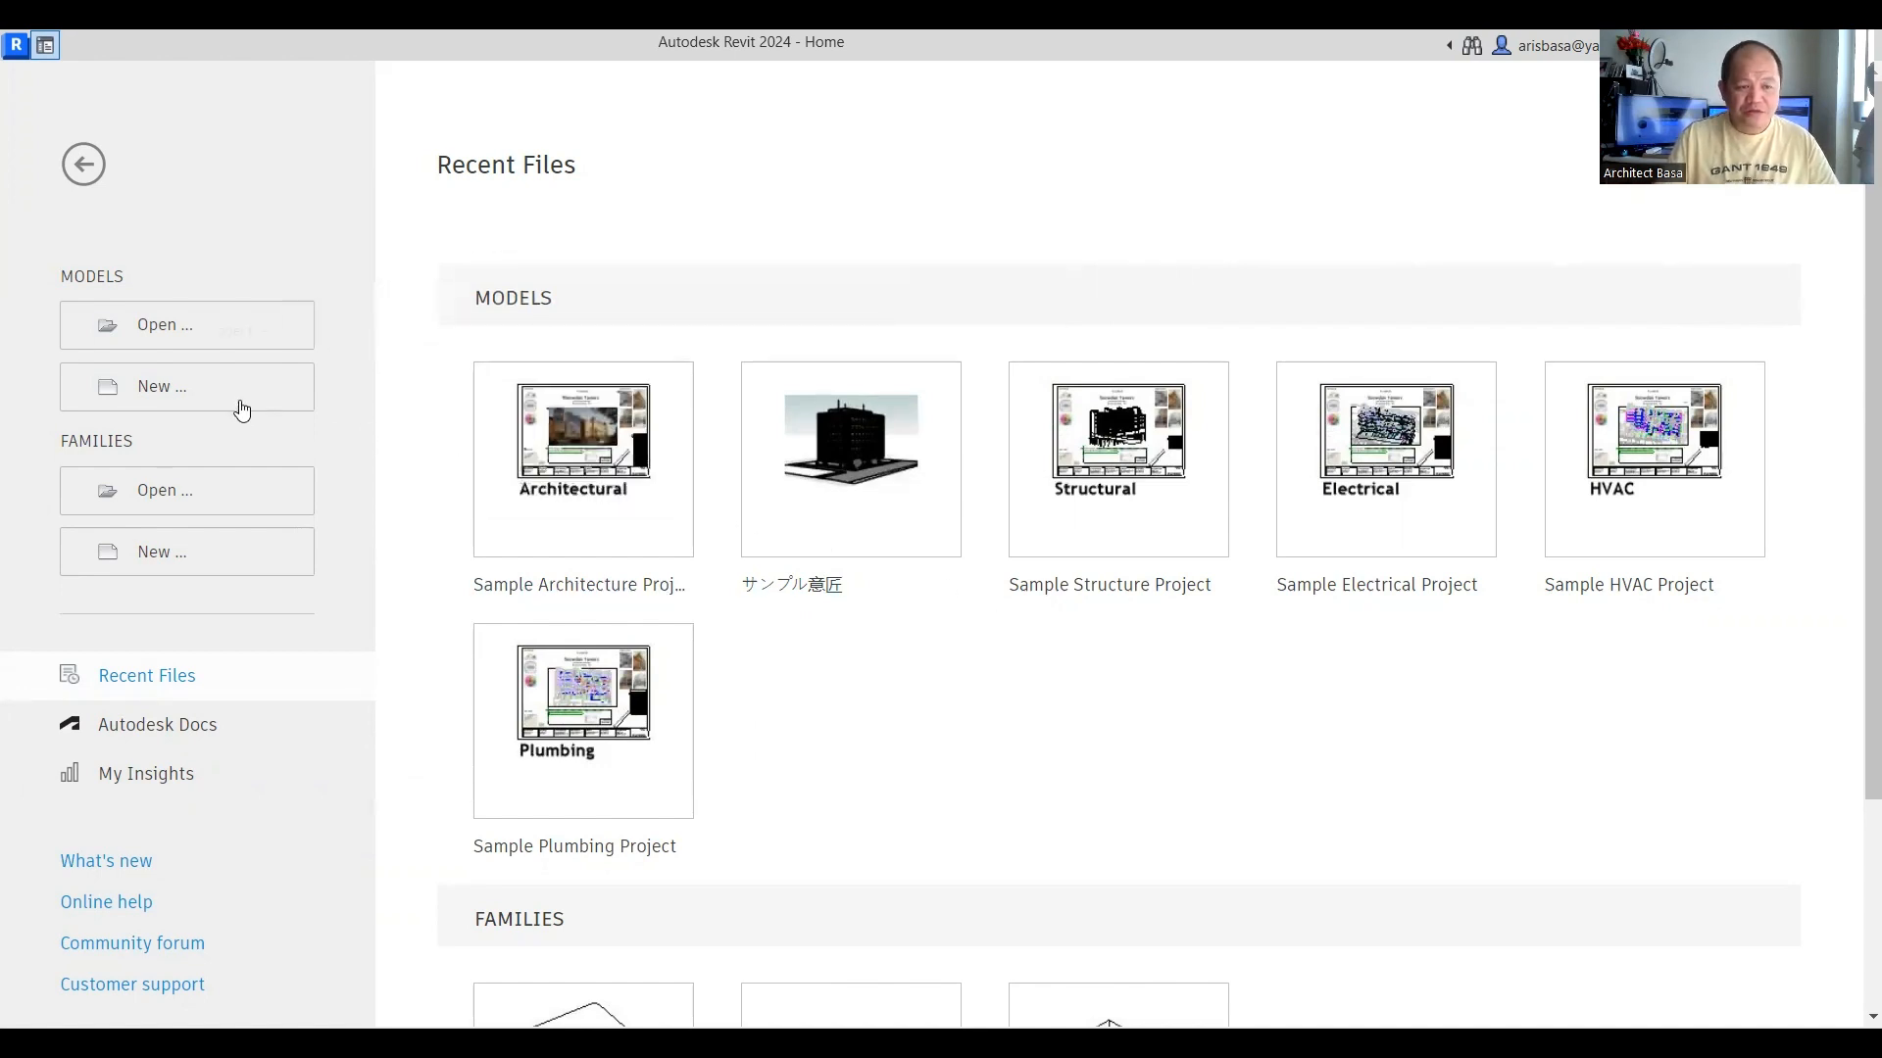
# Step: Create a new project from the Metric Multi-discipline template
pyautogui.click(221, 400)
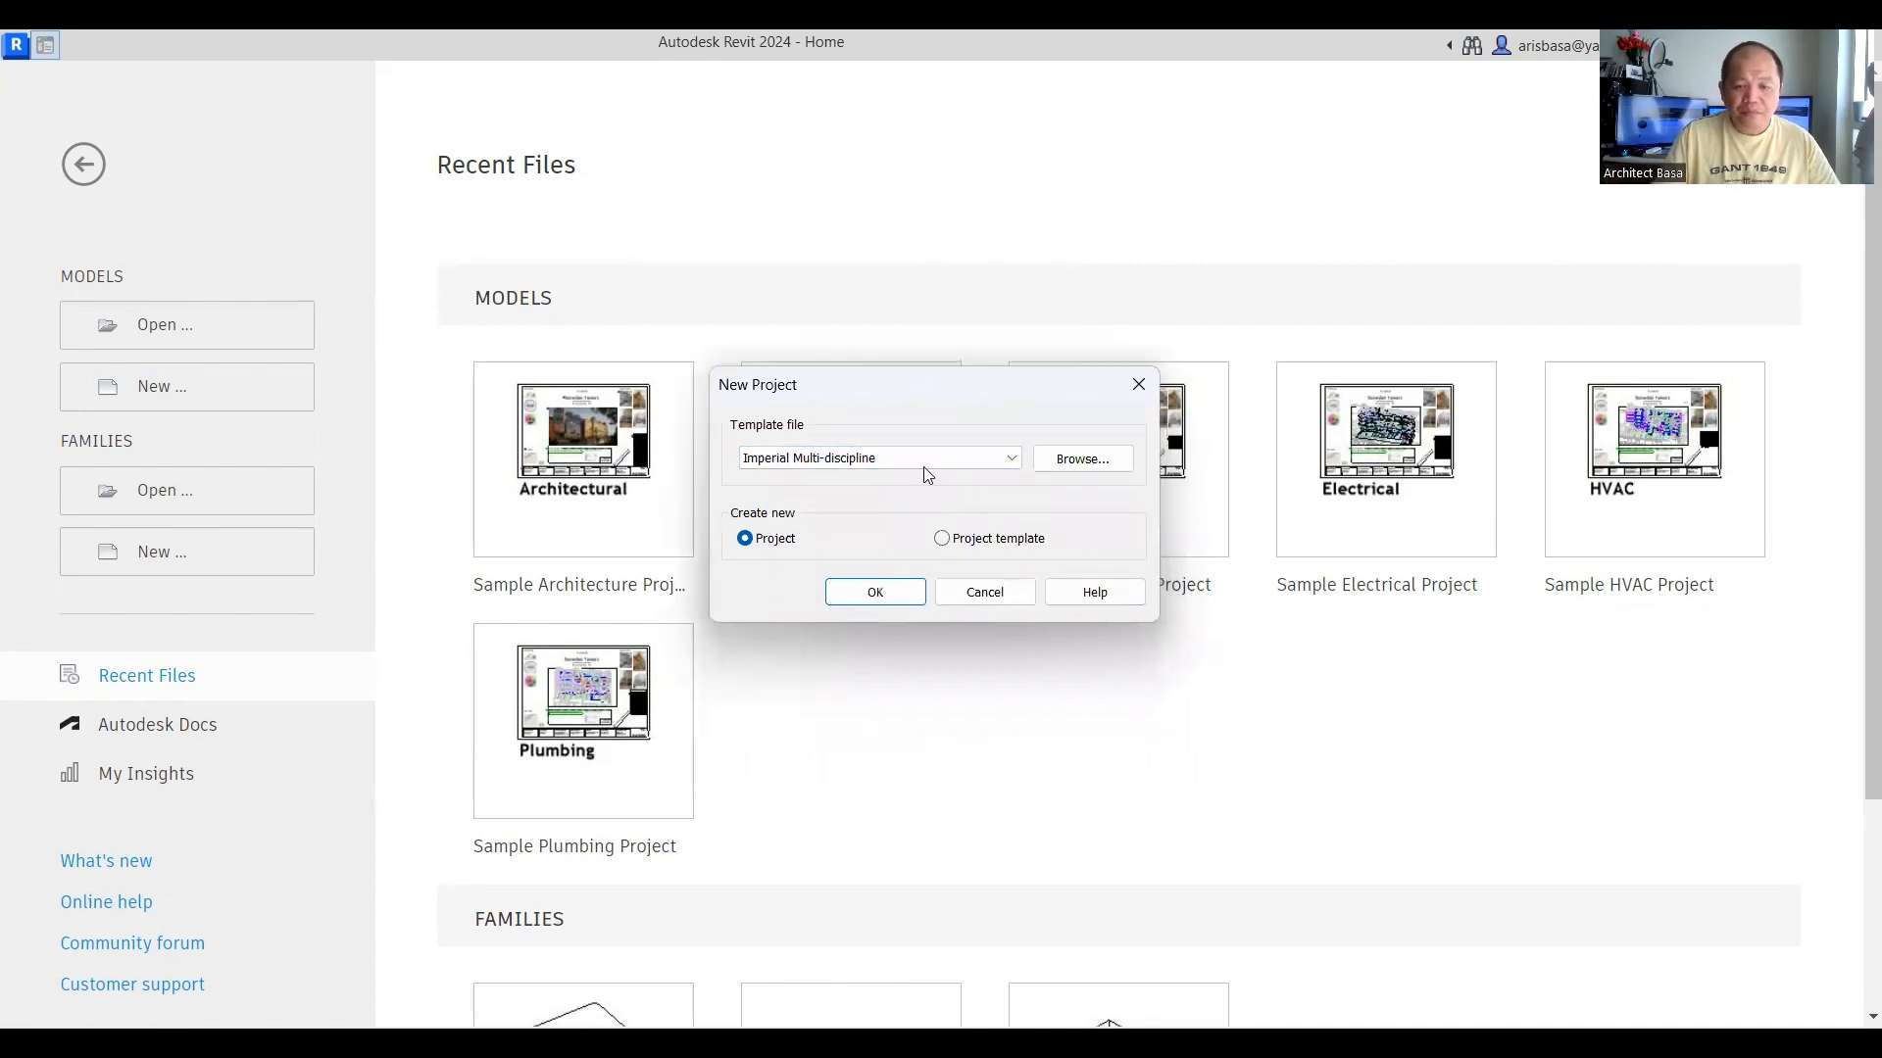
pyautogui.click(1015, 460)
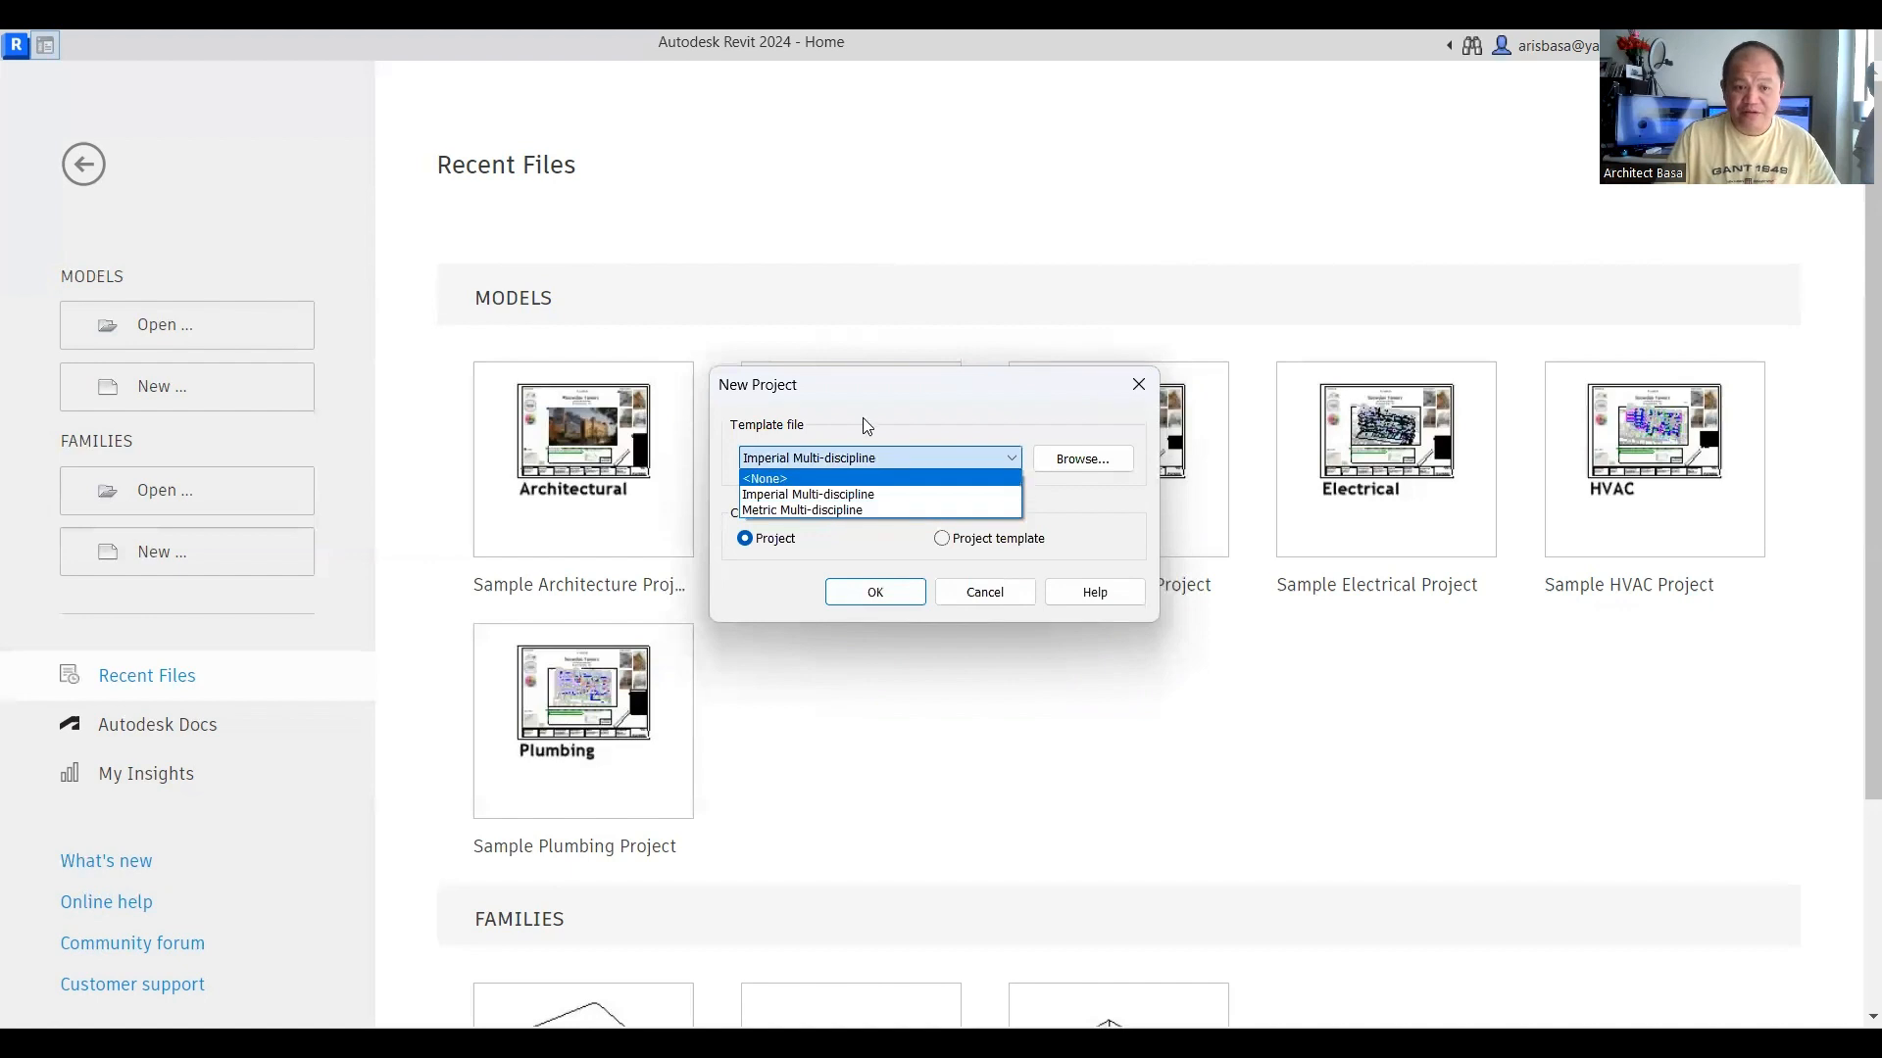
pyautogui.click(847, 509)
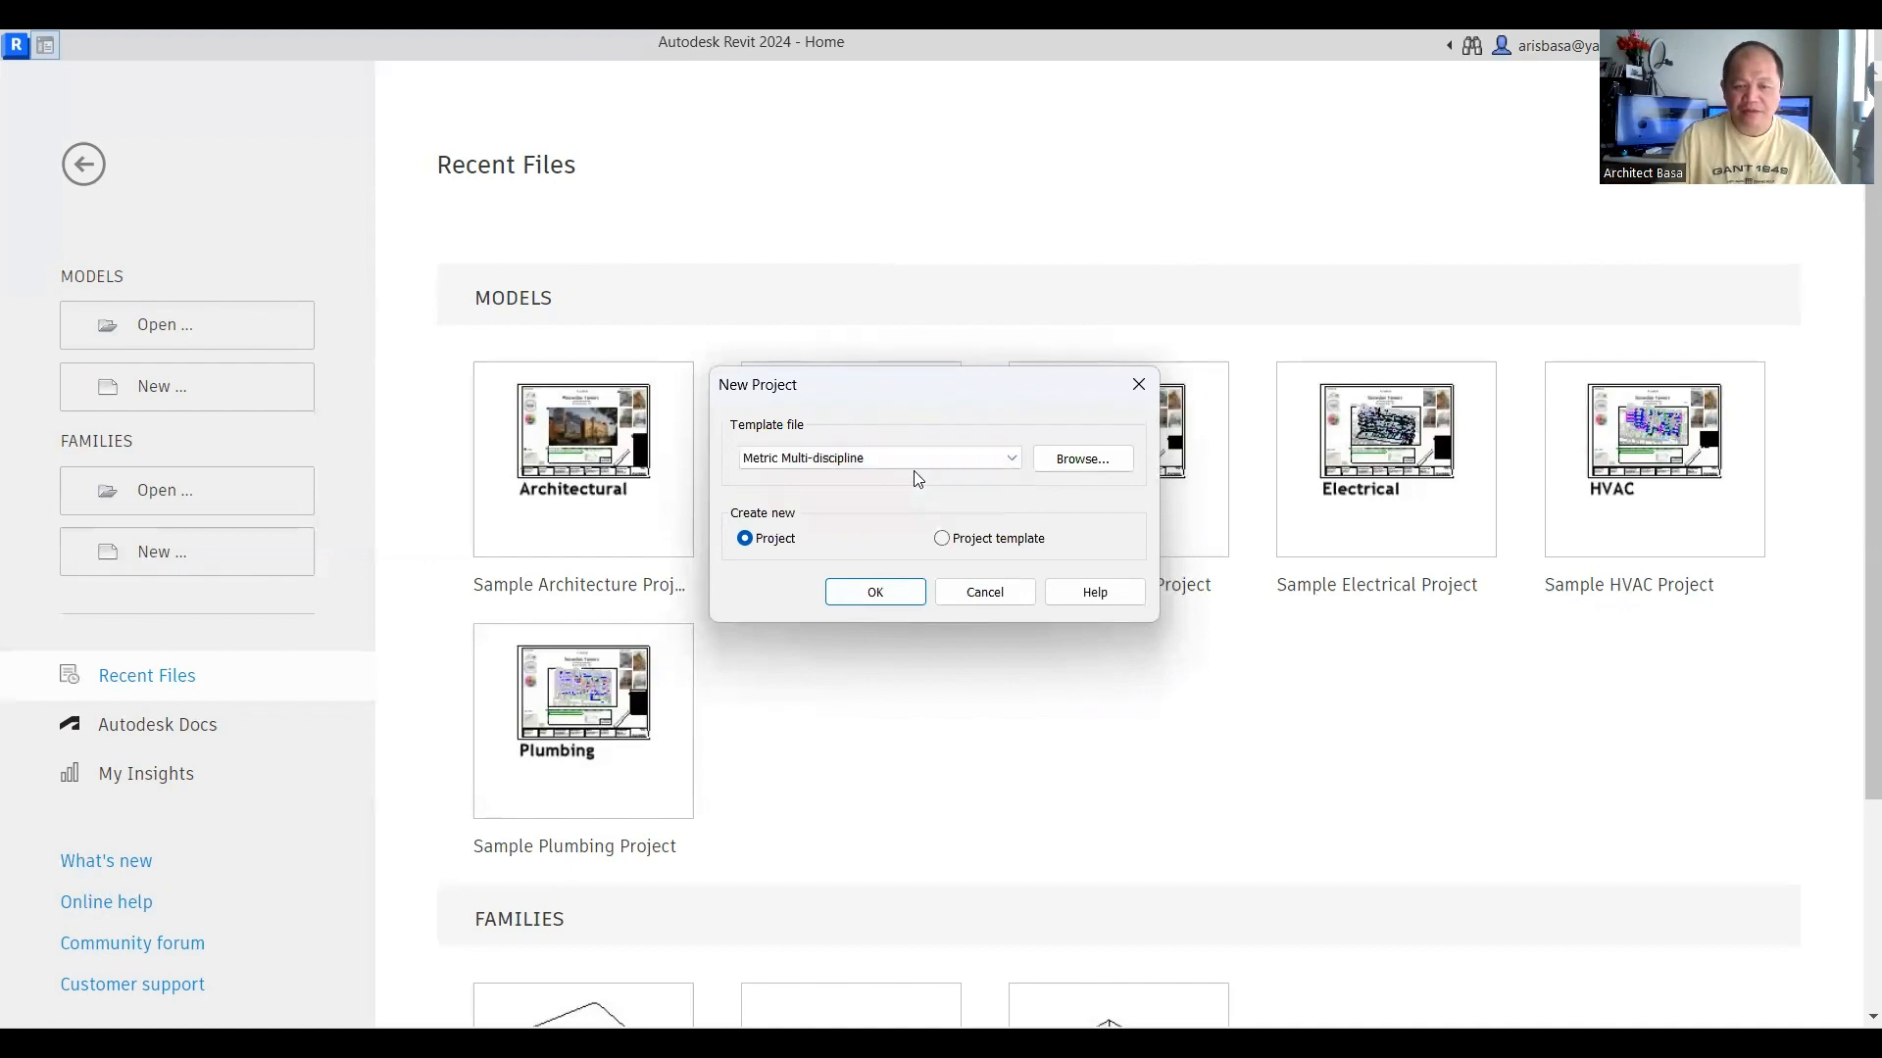
pyautogui.click(876, 593)
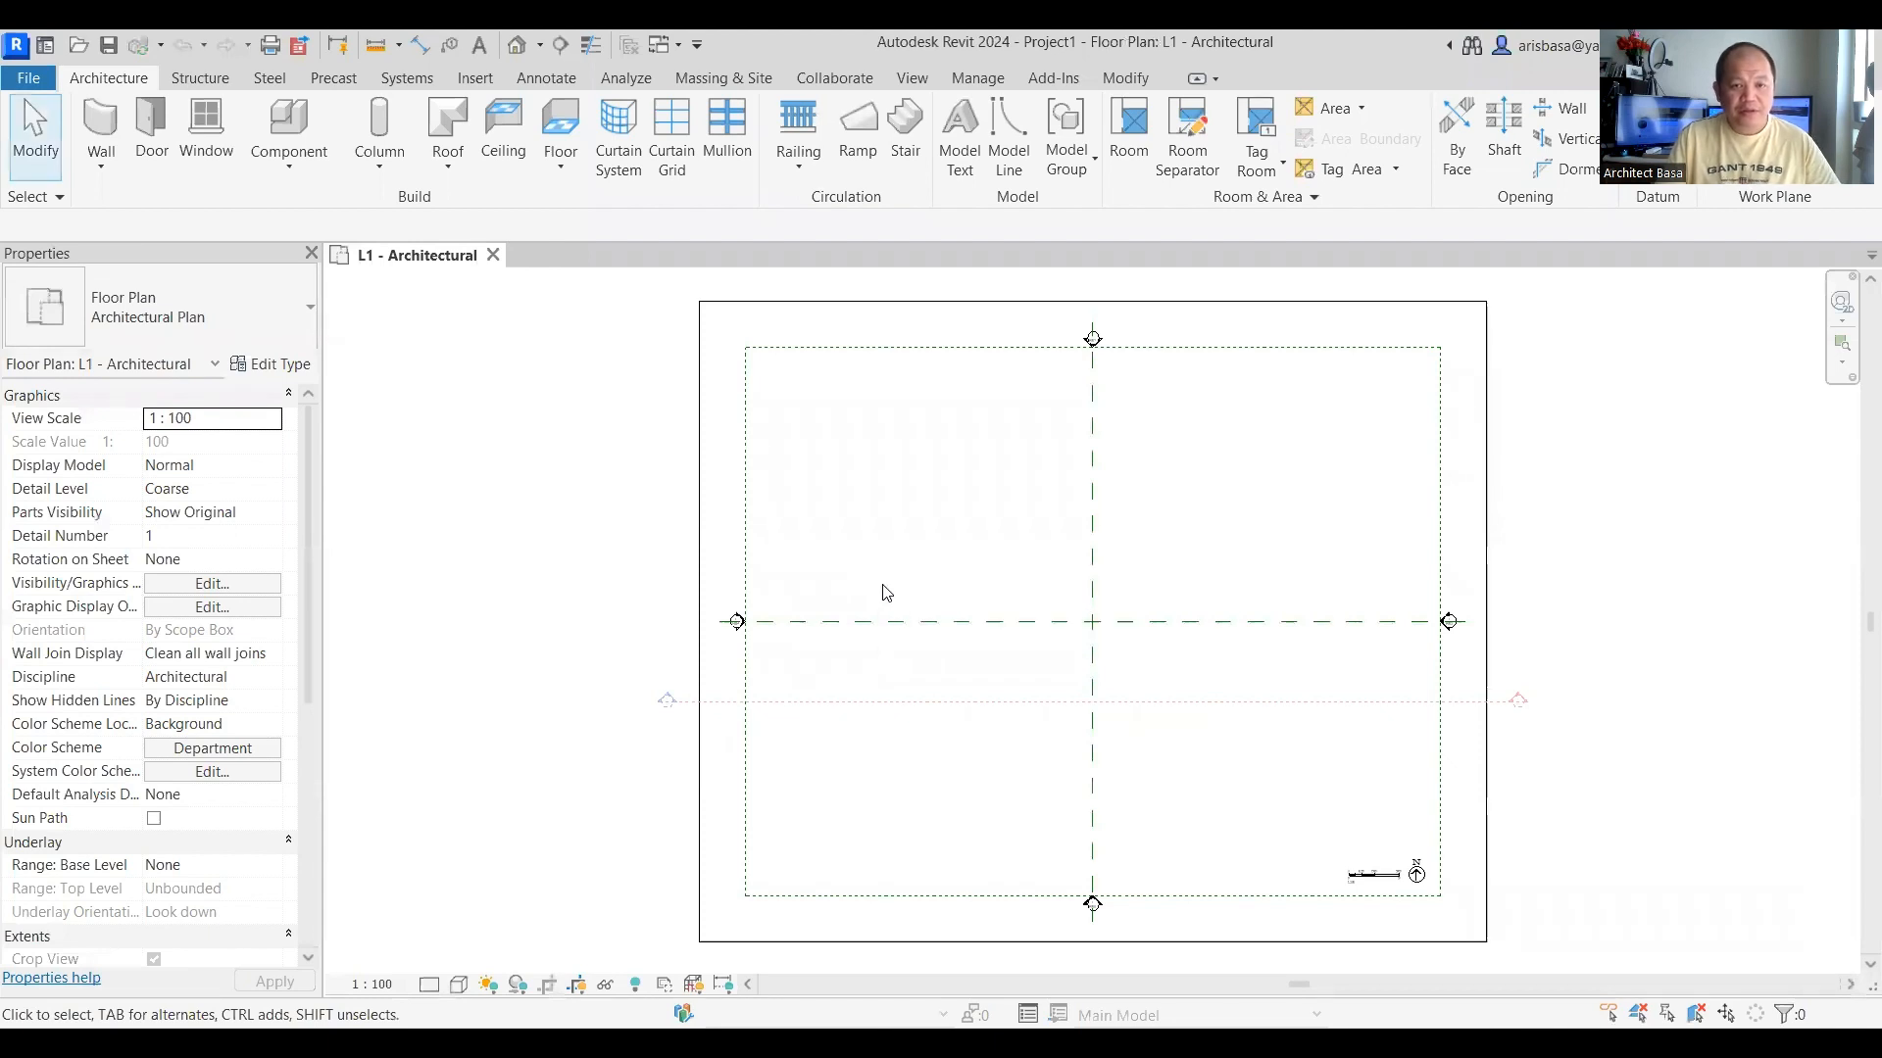
# Step: Examine the L1 - Architectural floor plan, including its reference planes, elevation markers, section line and crop region
pyautogui.scroll(-2, 928, 608)
pyautogui.moveTo(928, 609); pyautogui.dragTo(750, 624, button='middle')
pyautogui.scroll(2, 774, 610)
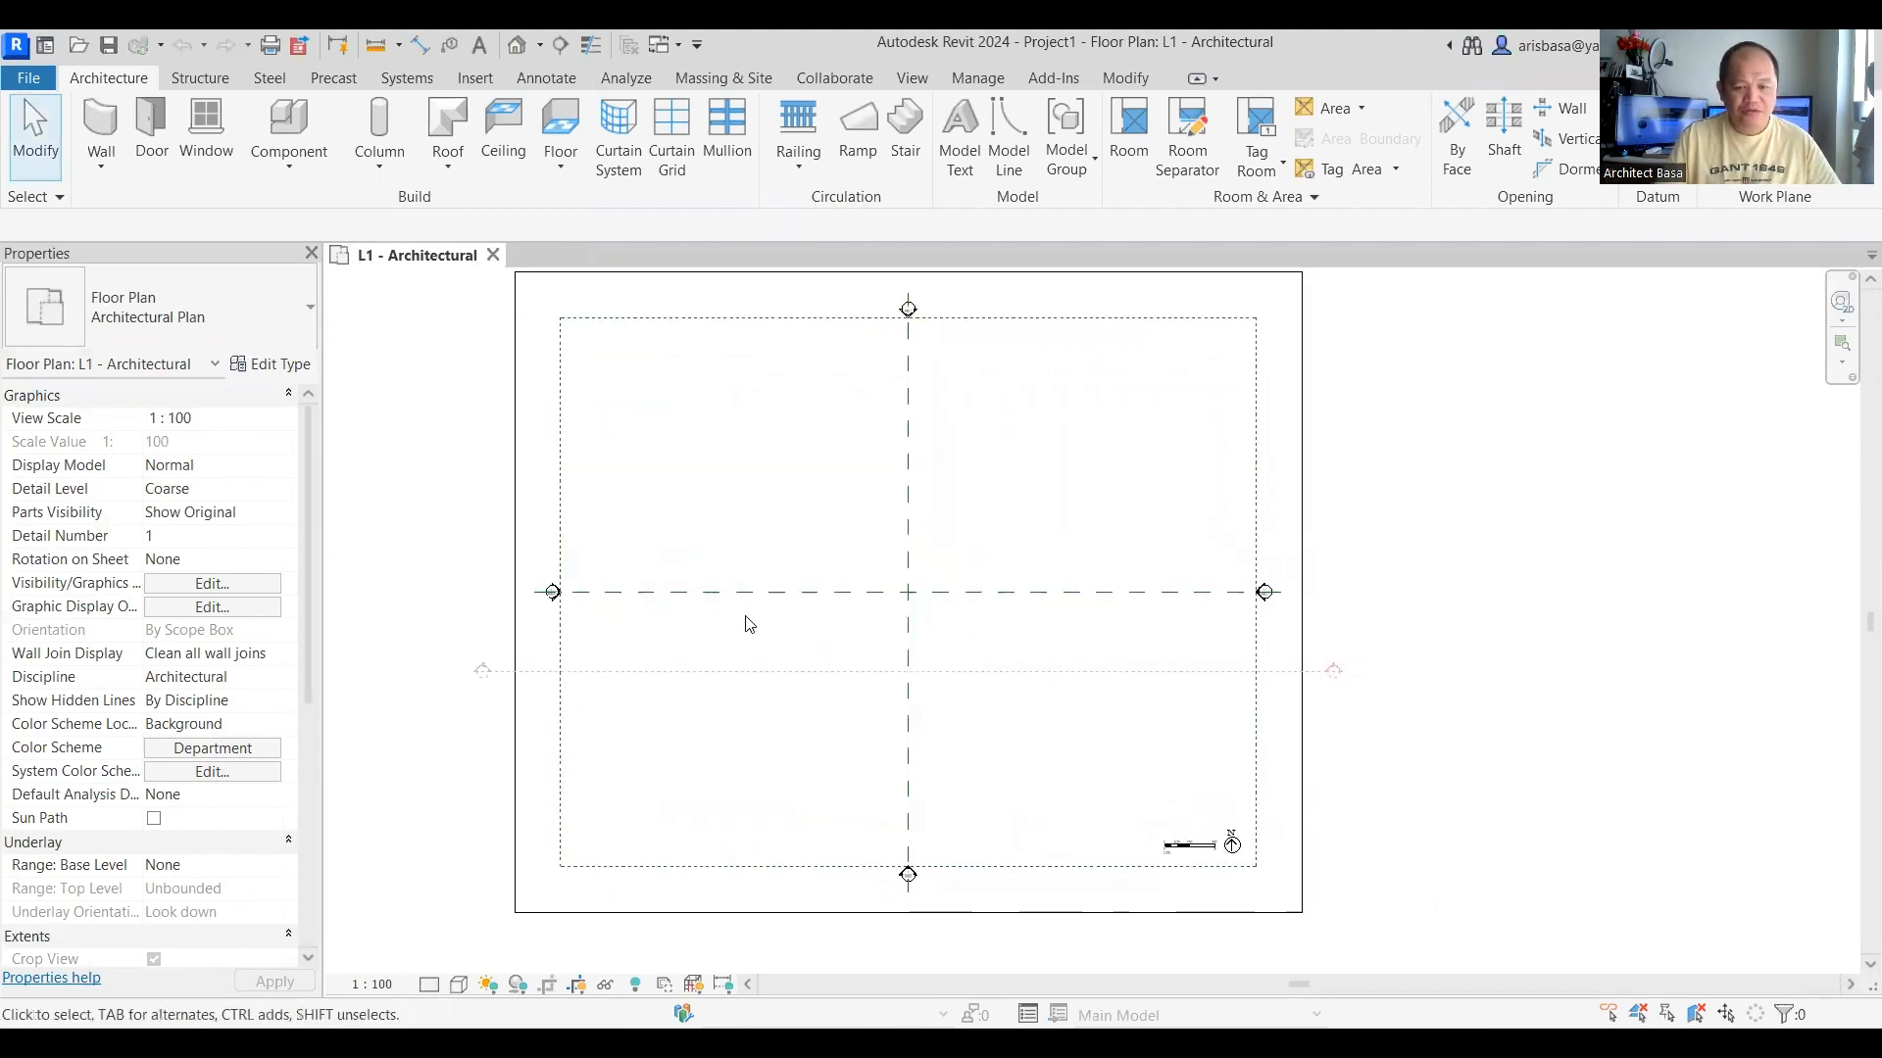
pyautogui.click(511, 730)
pyautogui.scroll(-1, 511, 730)
pyautogui.scroll(1, 1226, 676)
pyautogui.moveTo(1226, 676); pyautogui.dragTo(1263, 671, button='middle')
pyautogui.click(1263, 671)
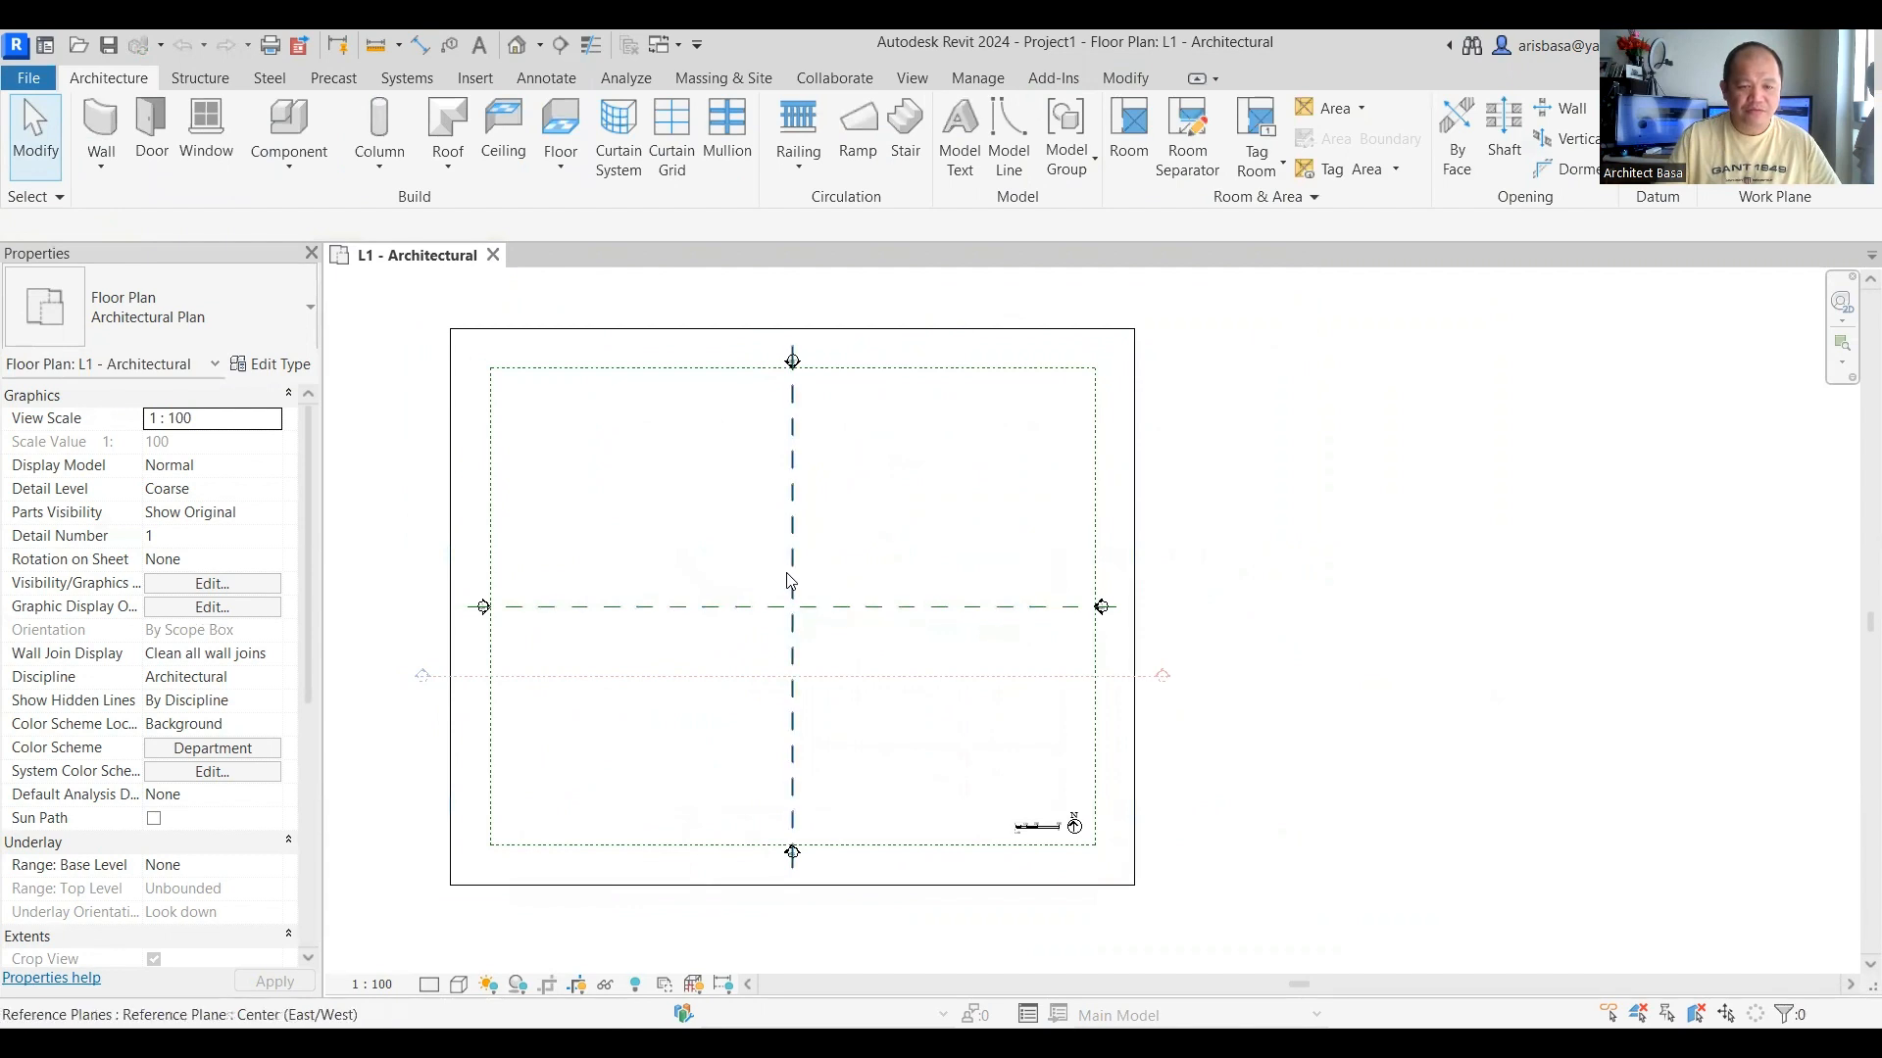
pyautogui.scroll(2, 665, 641)
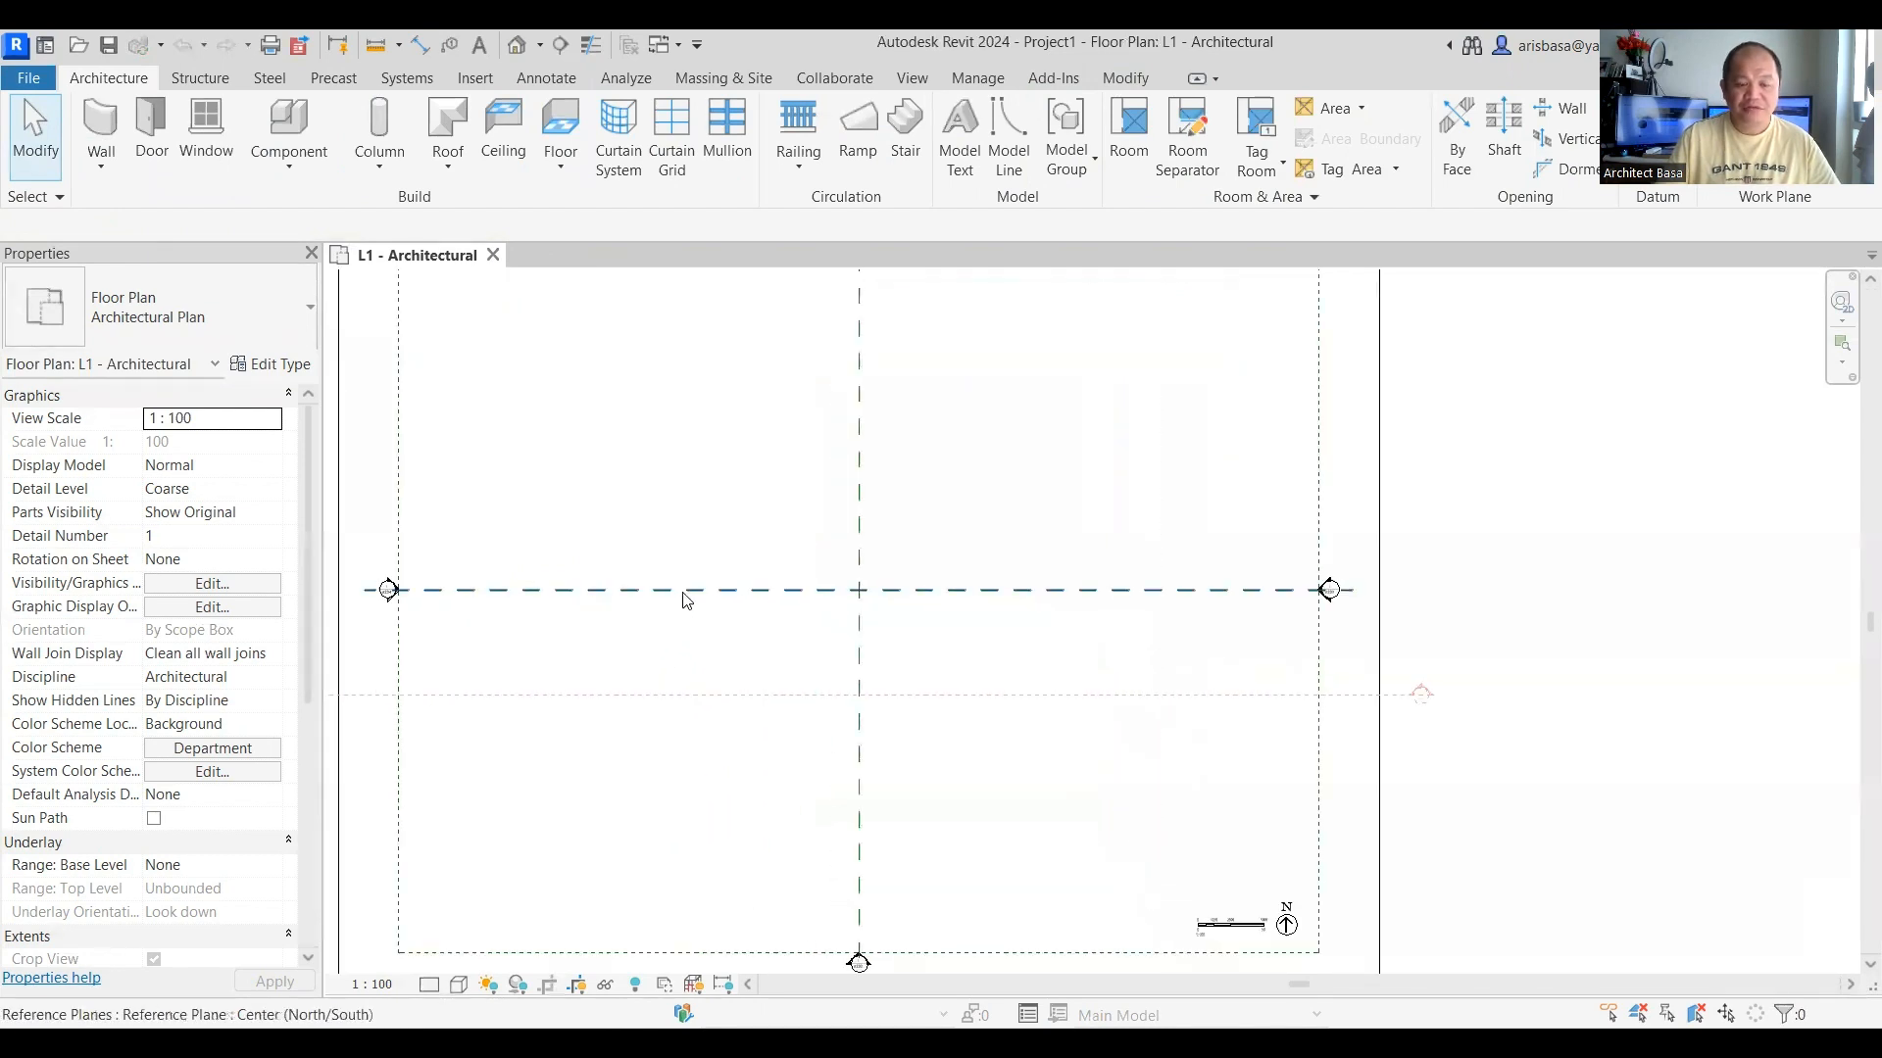
pyautogui.scroll(4, 1470, 590)
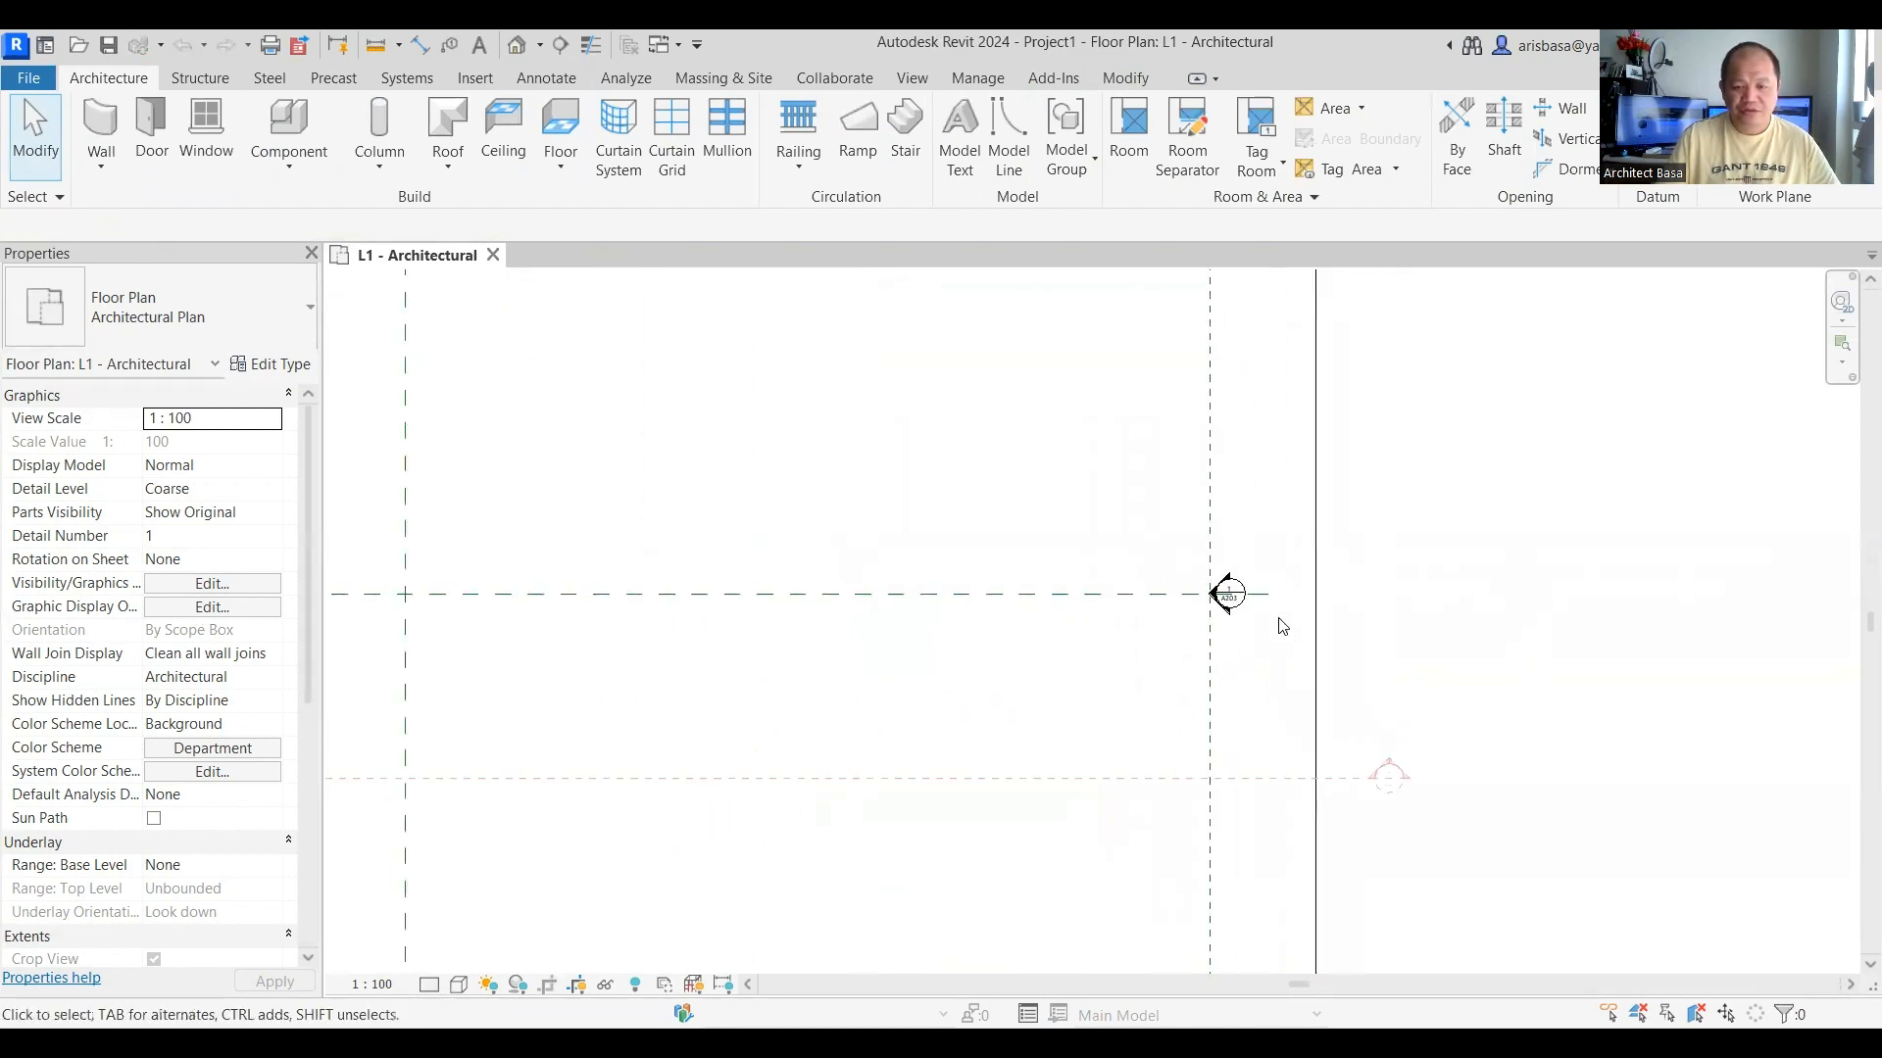
pyautogui.scroll(4, 1211, 642)
pyautogui.scroll(-4, 990, 666)
pyautogui.scroll(-4, 1008, 666)
pyautogui.moveTo(865, 689); pyautogui.dragTo(1143, 681, button='middle')
pyautogui.scroll(3, 1069, 742)
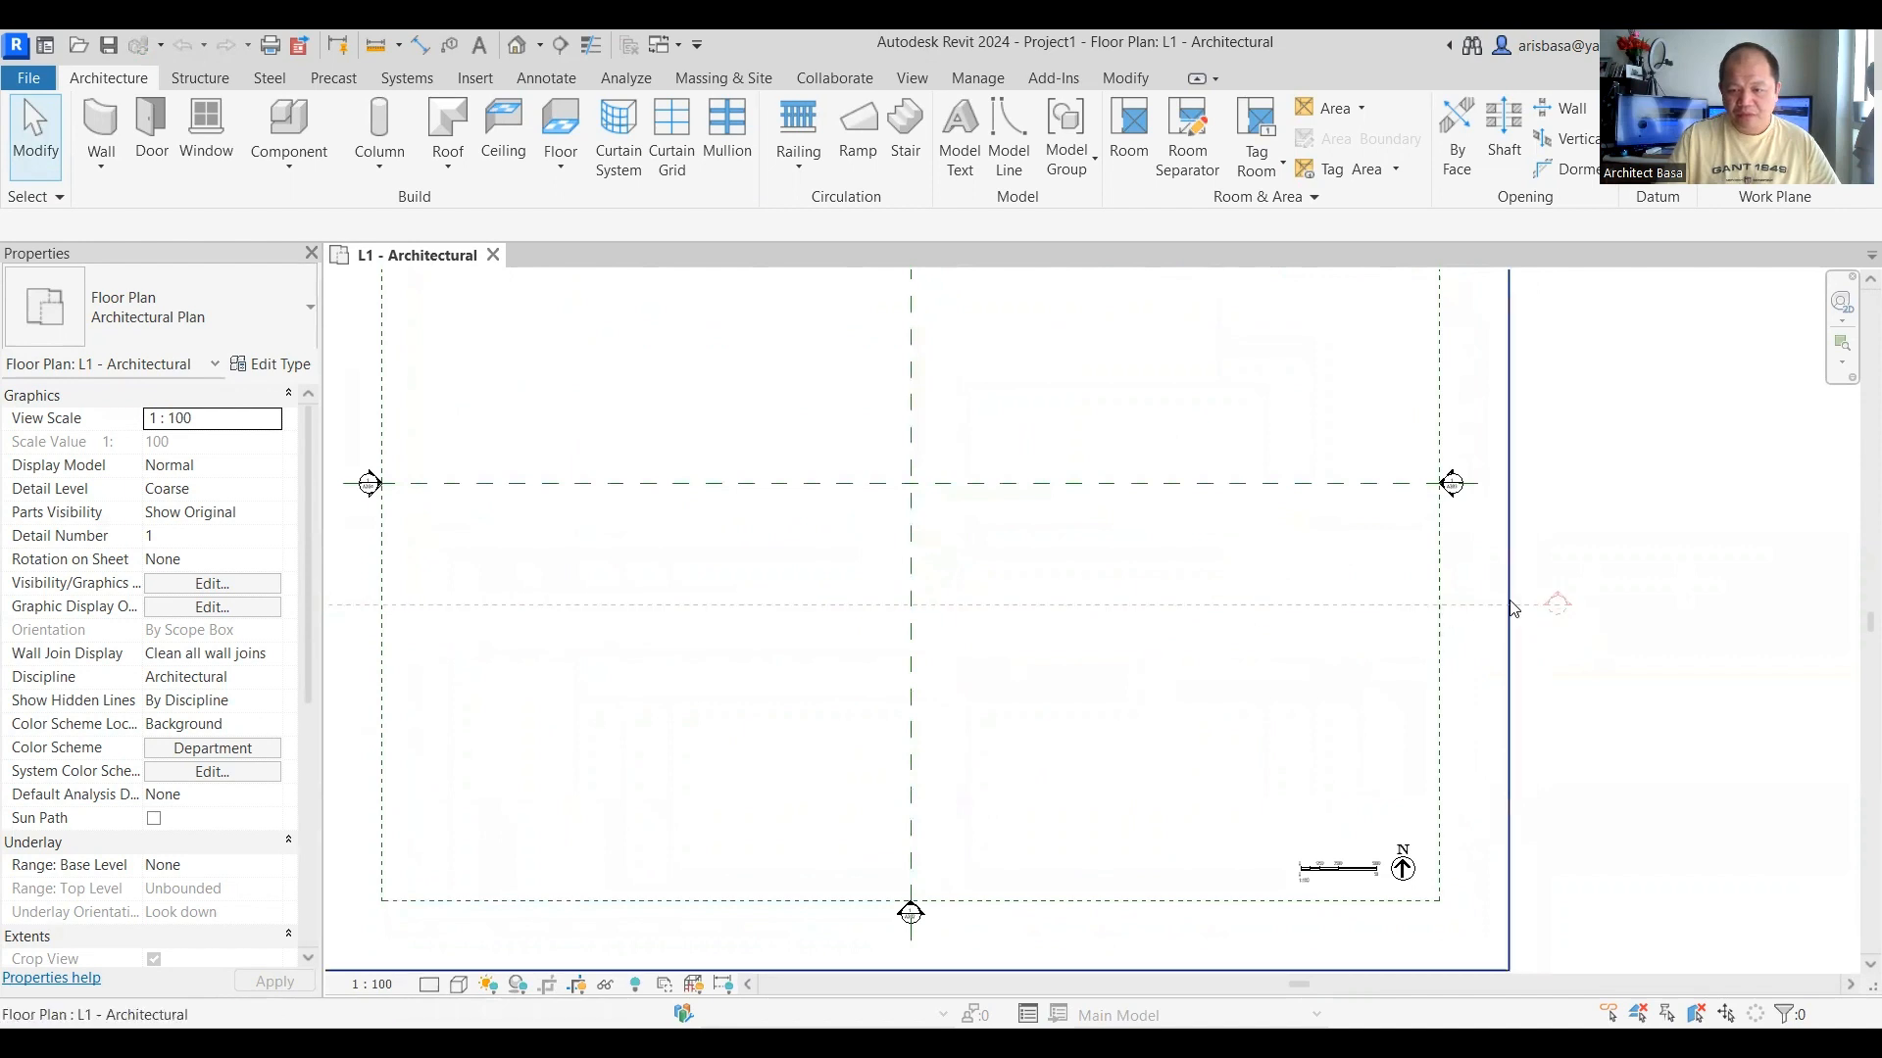
# Step: Inspect the scope box corner, the graphic scale and the north arrow on the L1 - Architectural plan
pyautogui.scroll(2, 1484, 613)
pyautogui.scroll(-4, 1226, 638)
pyautogui.scroll(-2, 1176, 656)
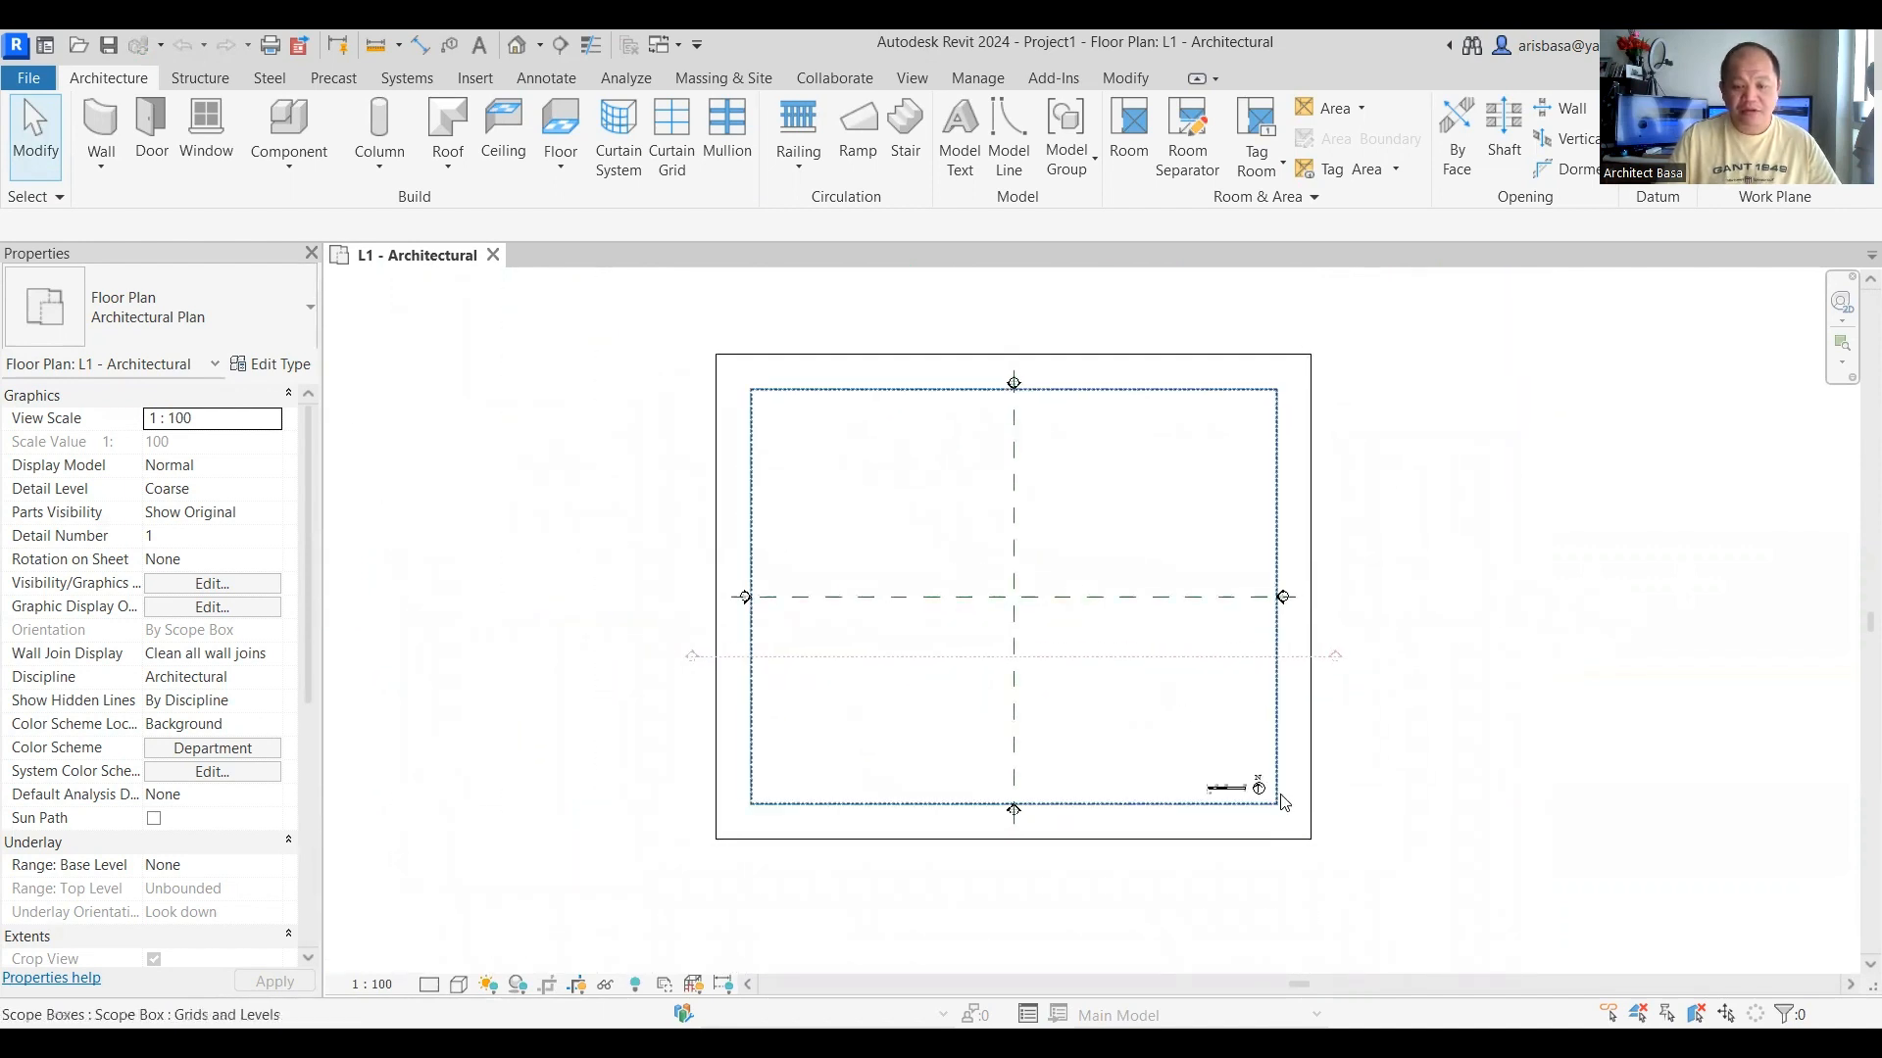
pyautogui.scroll(4, 1260, 784)
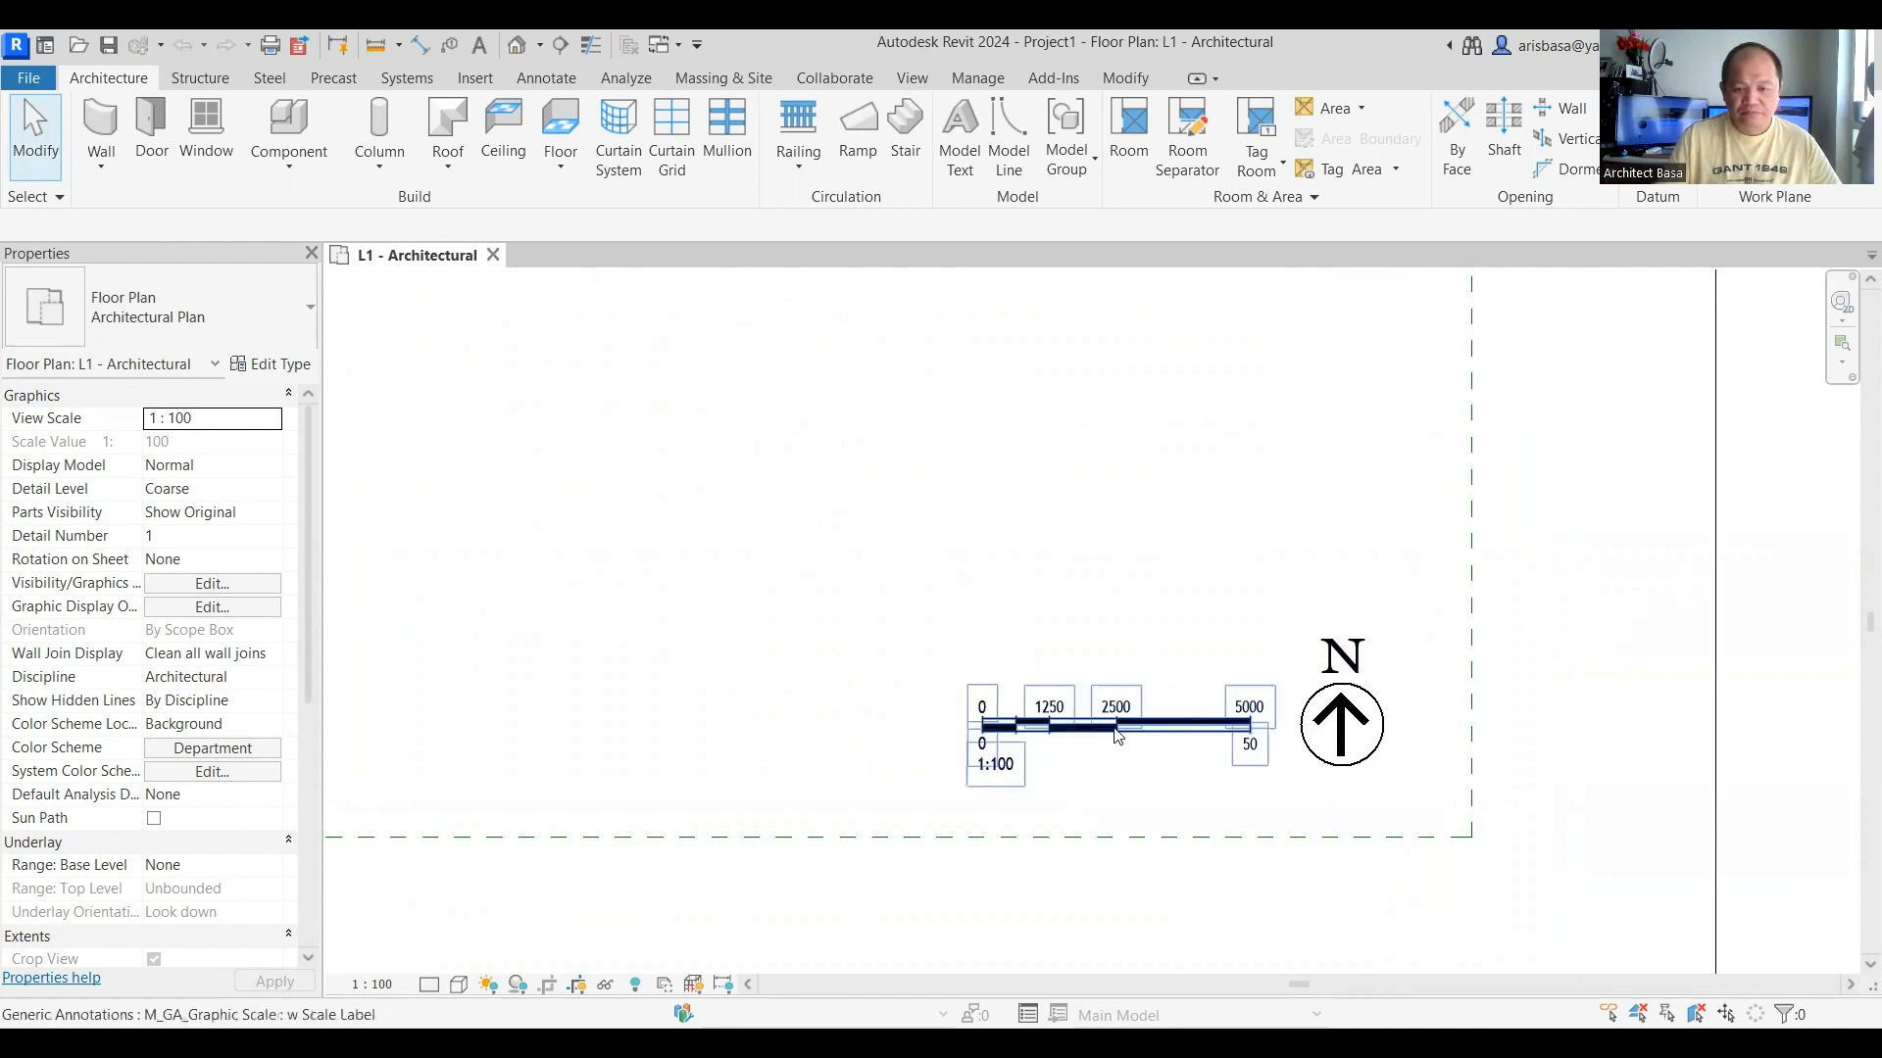
pyautogui.scroll(-4, 1117, 737)
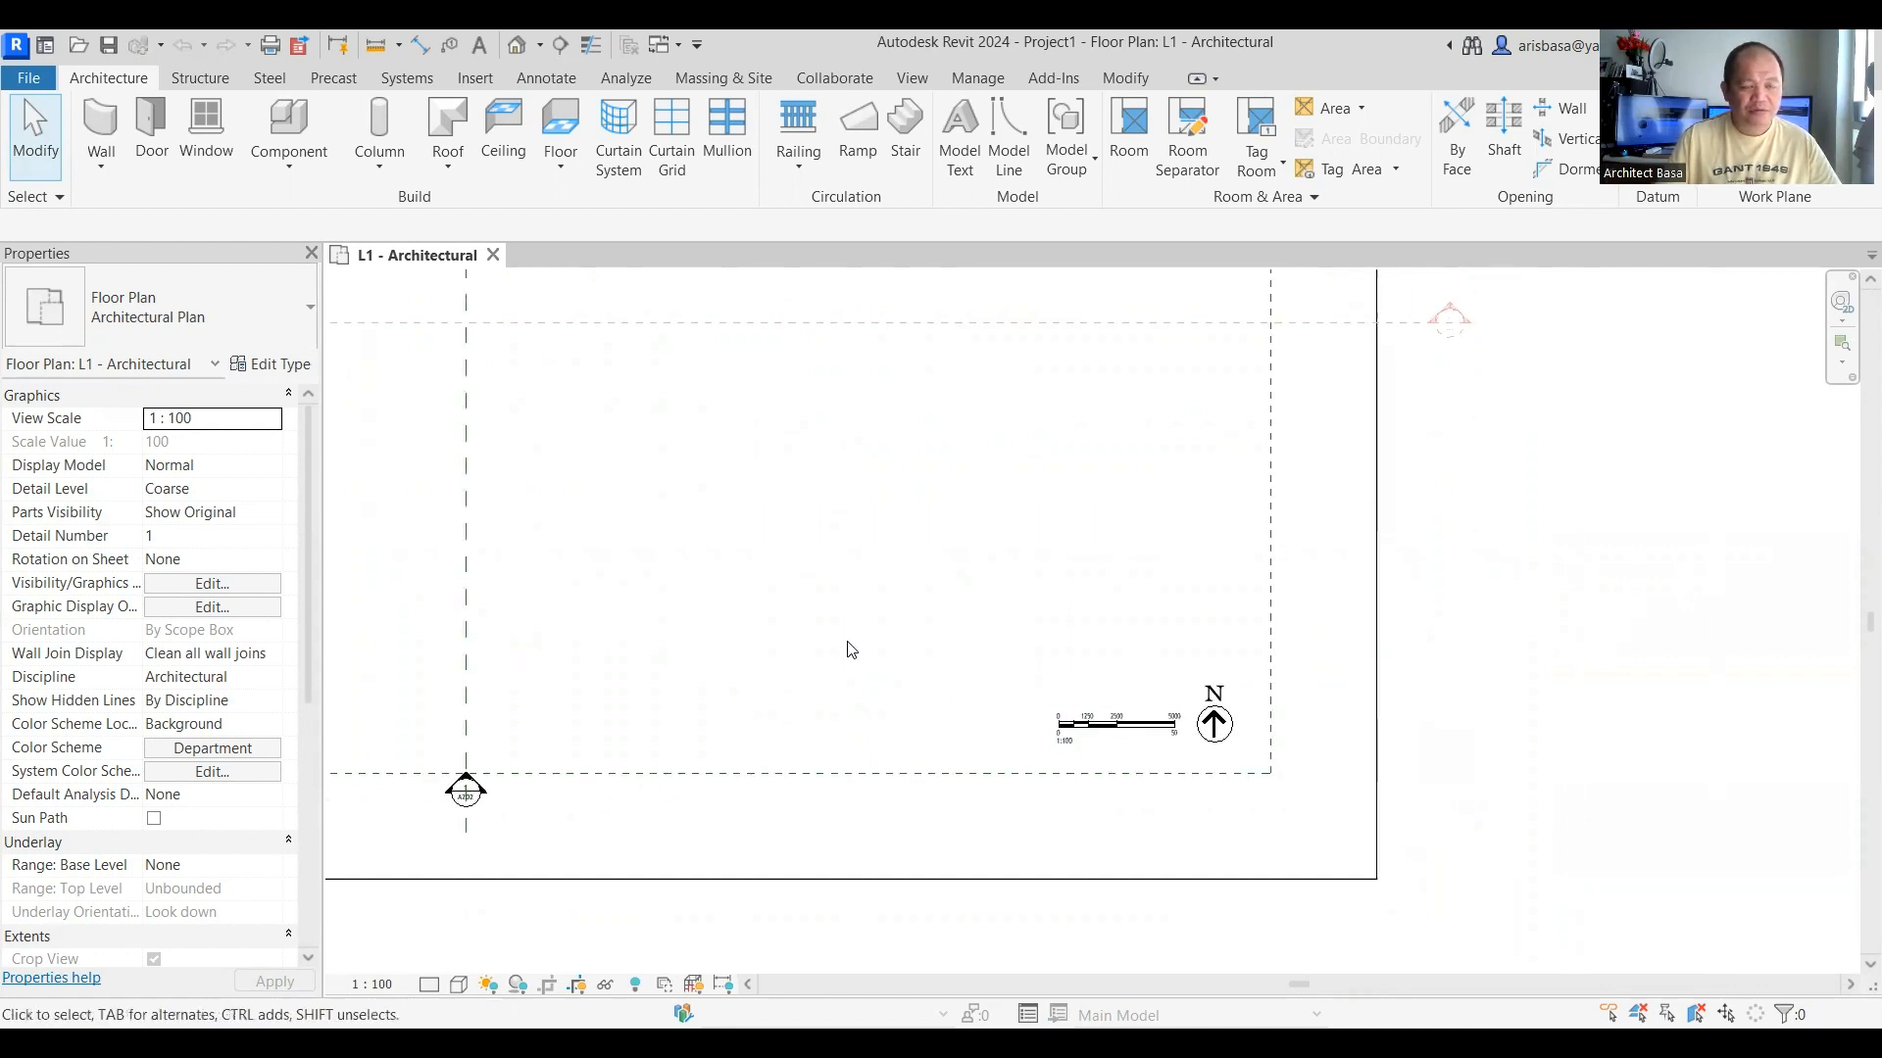
pyautogui.moveTo(819, 589); pyautogui.dragTo(945, 650, button='middle')
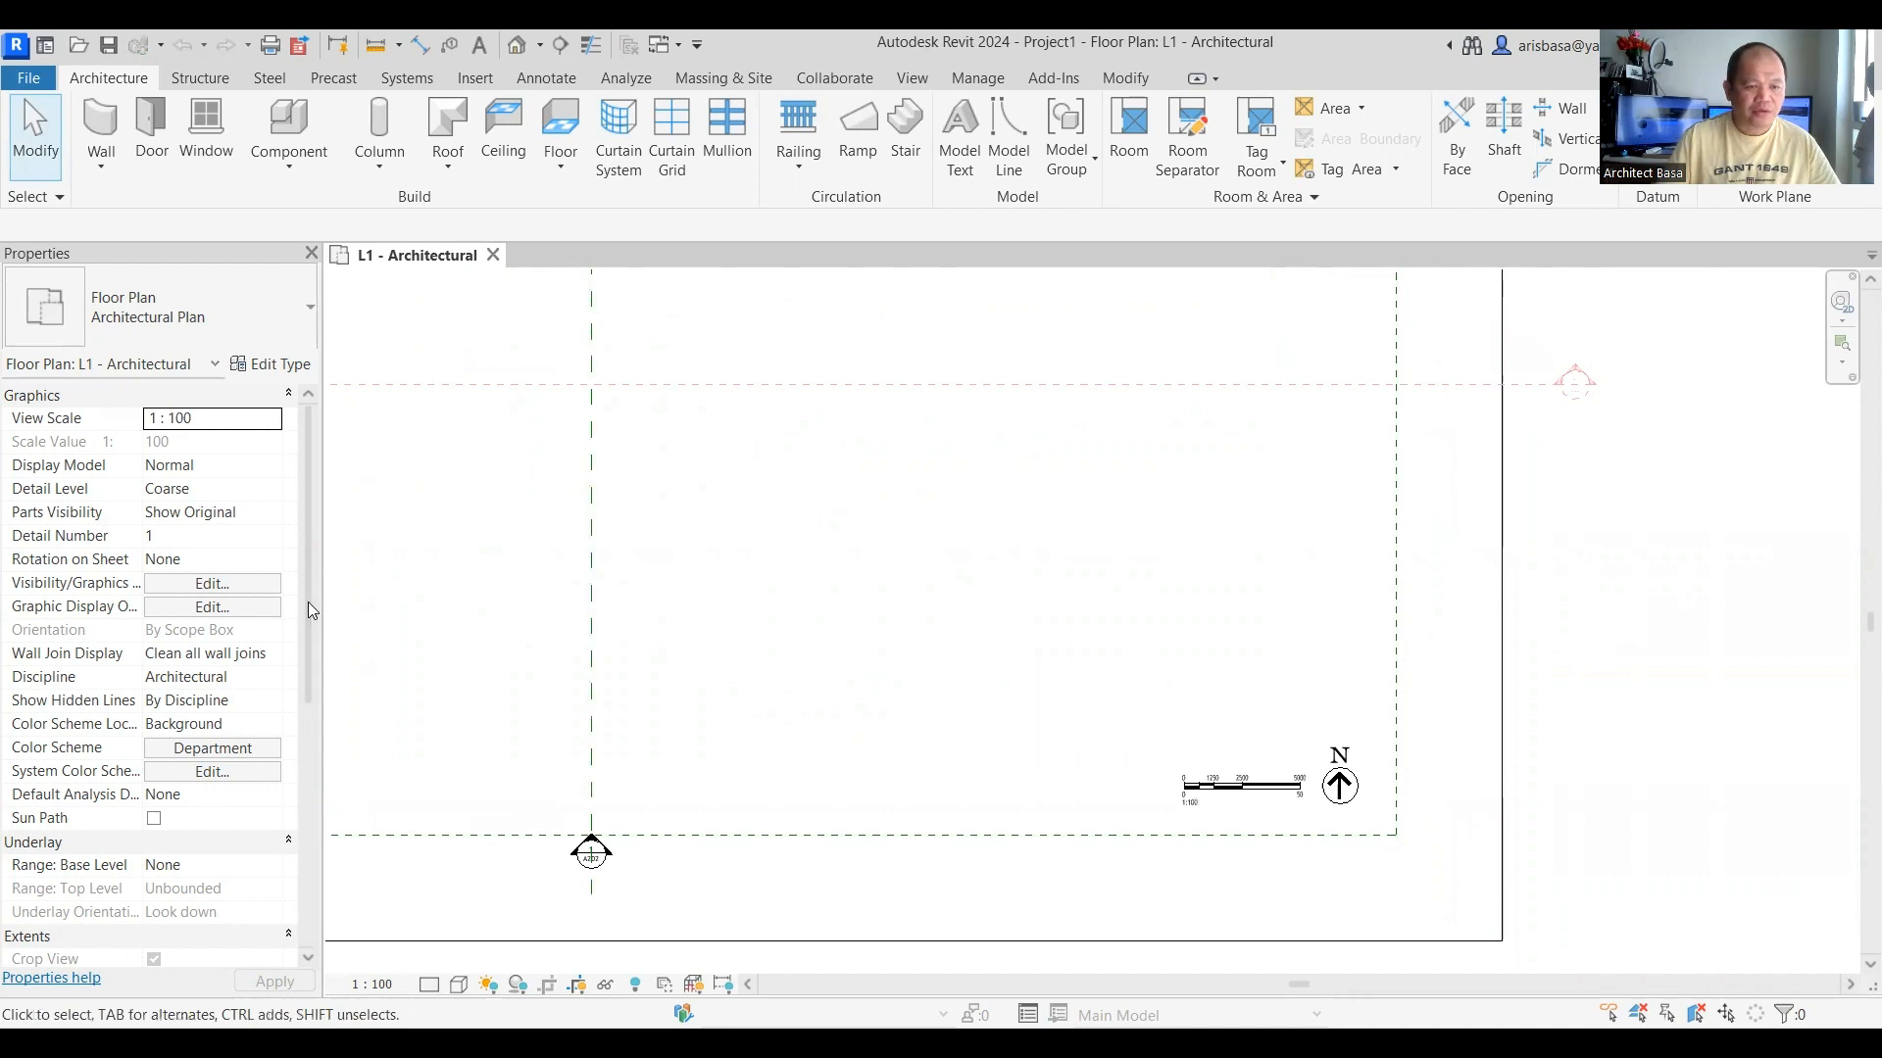
# Step: Review the floor plan's view properties from Graphics through Extents and Identity Data to Phasing
pyautogui.moveTo(307, 603); pyautogui.dragTo(286, 836)
pyautogui.scroll(5, 290, 824)
pyautogui.scroll(-5, 284, 843)
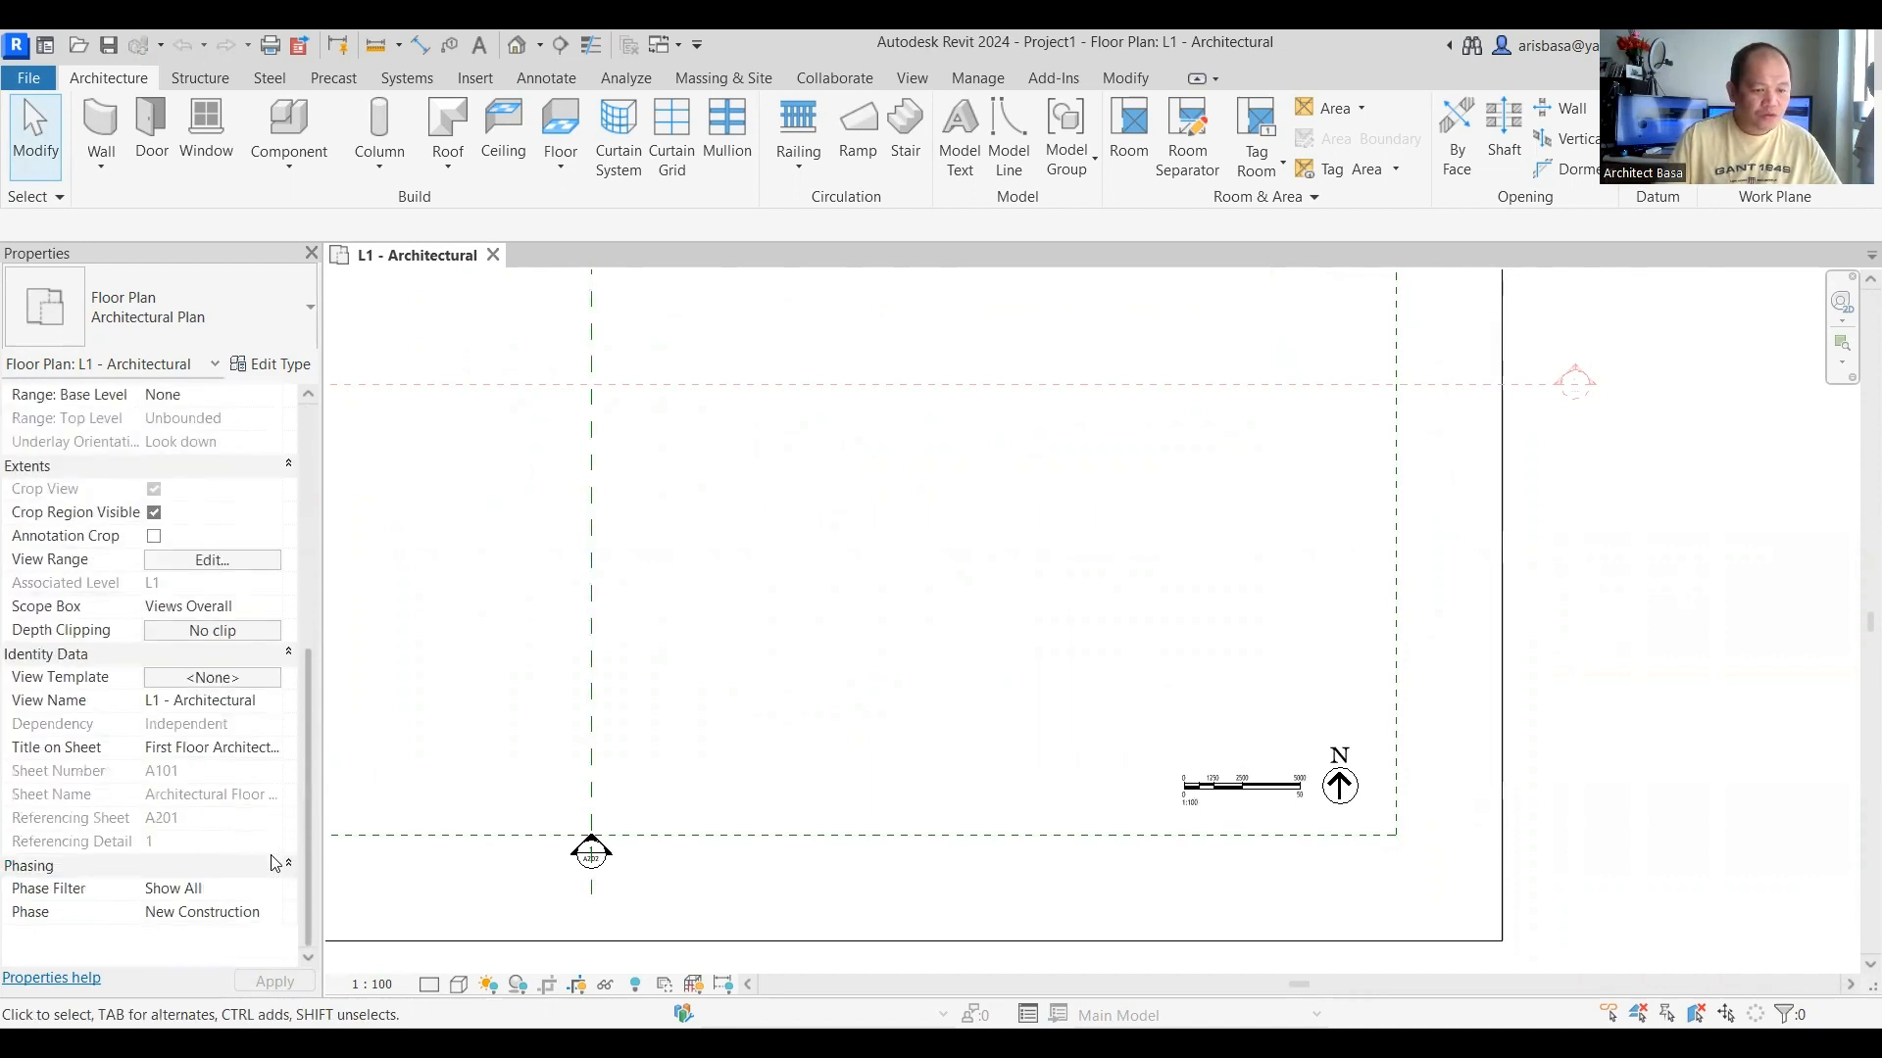
pyautogui.scroll(5, 275, 866)
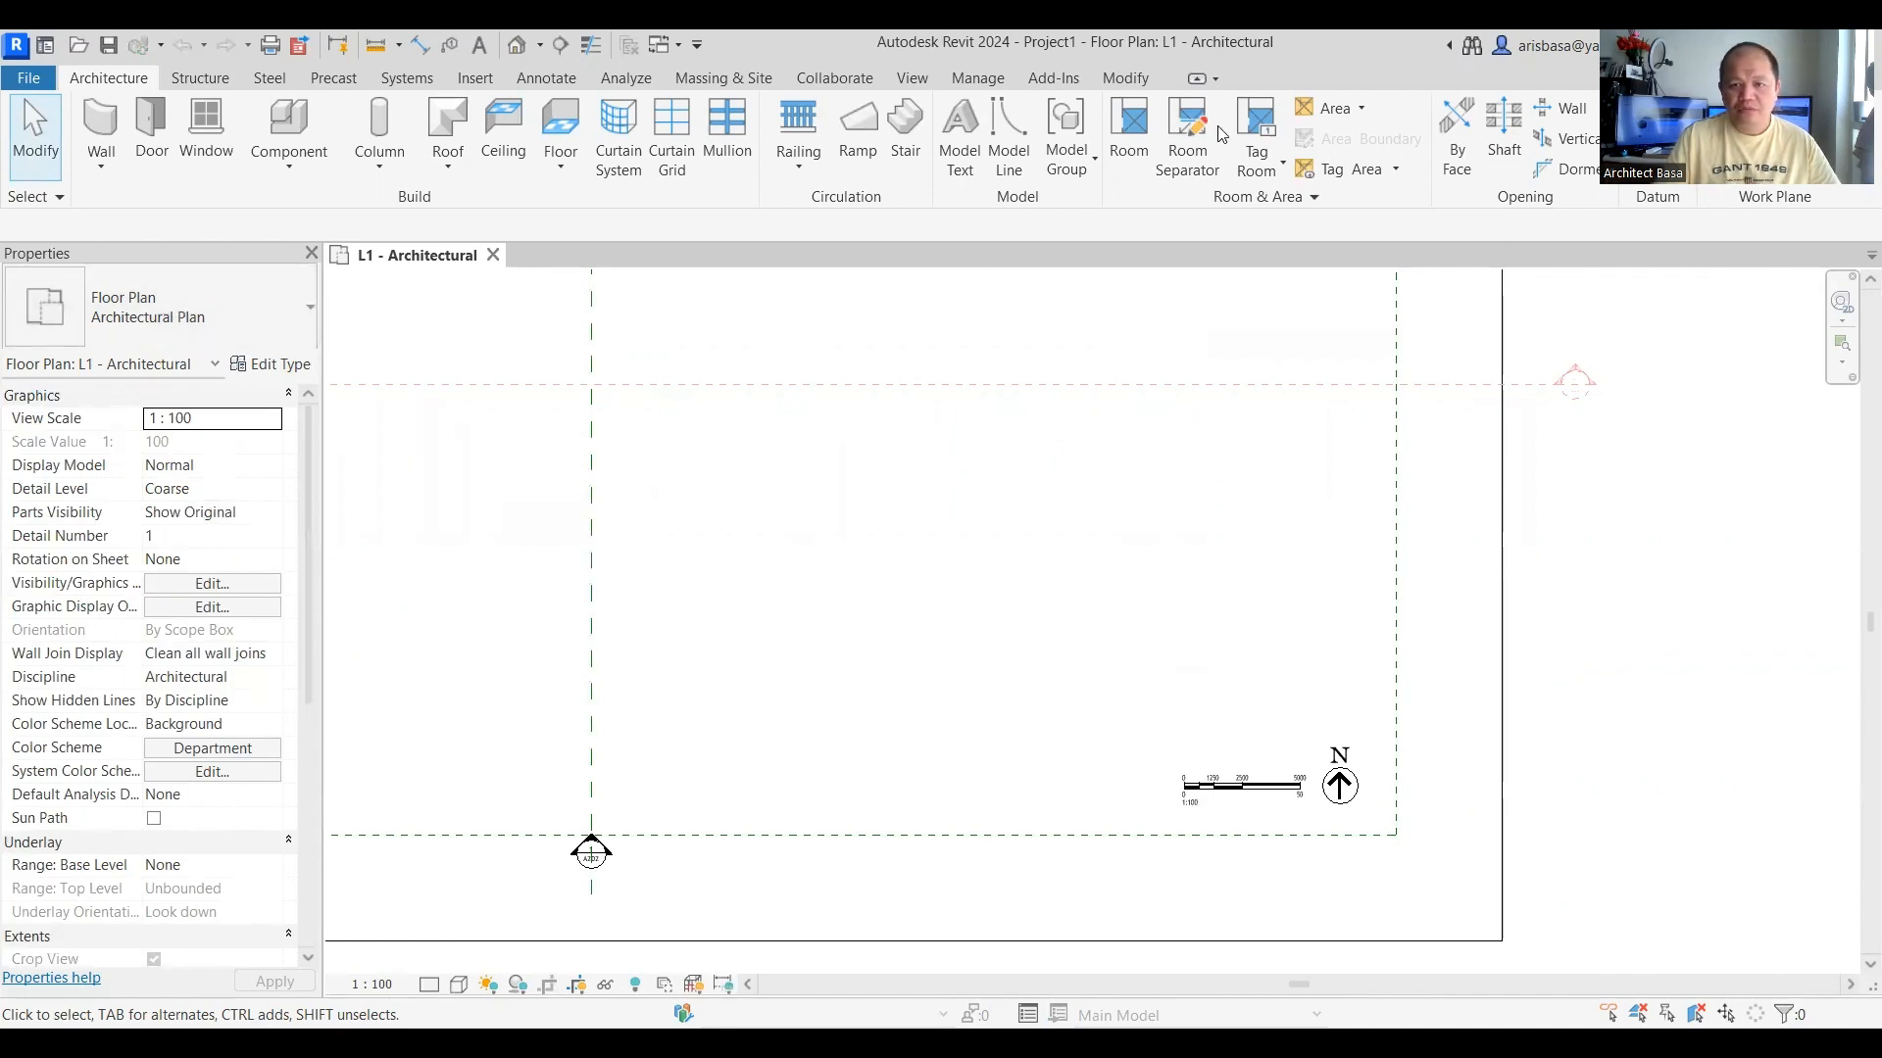
# Step: Show the Project Browser beside the Properties palette and widen it so the view names can be read
pyautogui.click(902, 79)
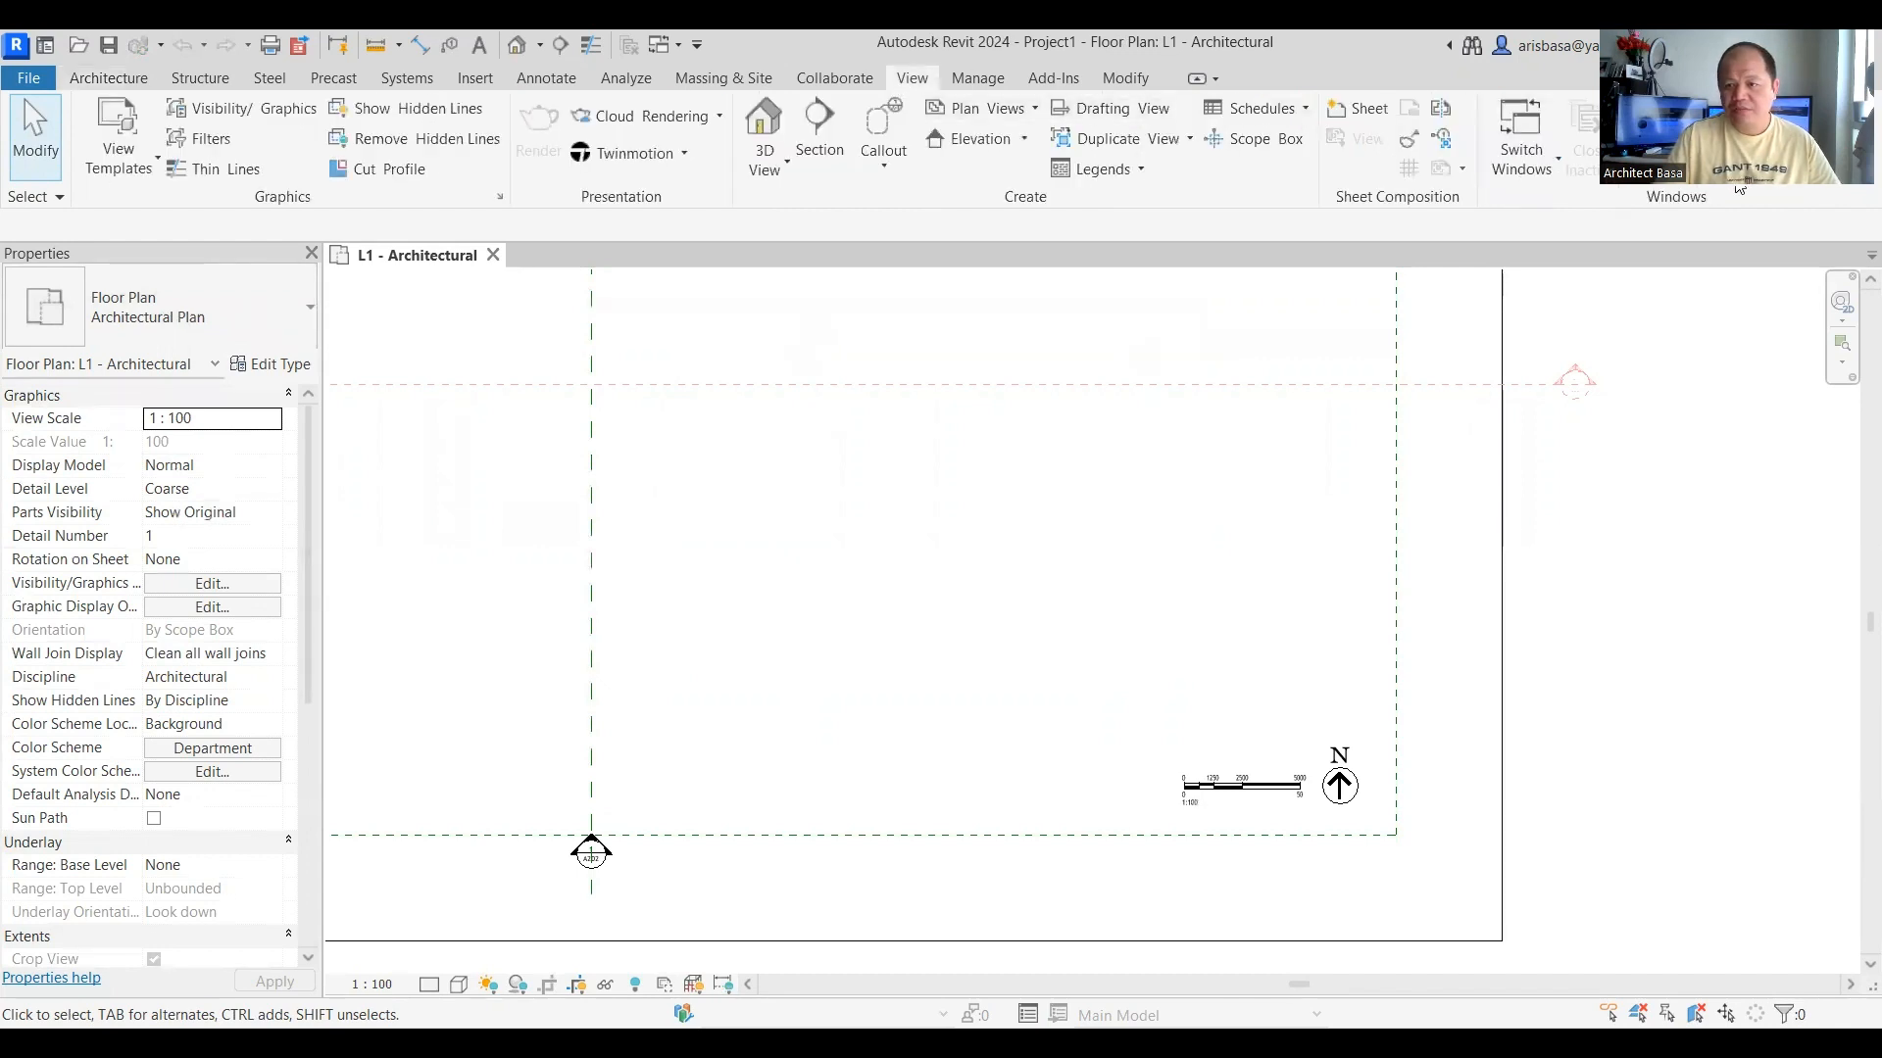
pyautogui.click(1820, 147)
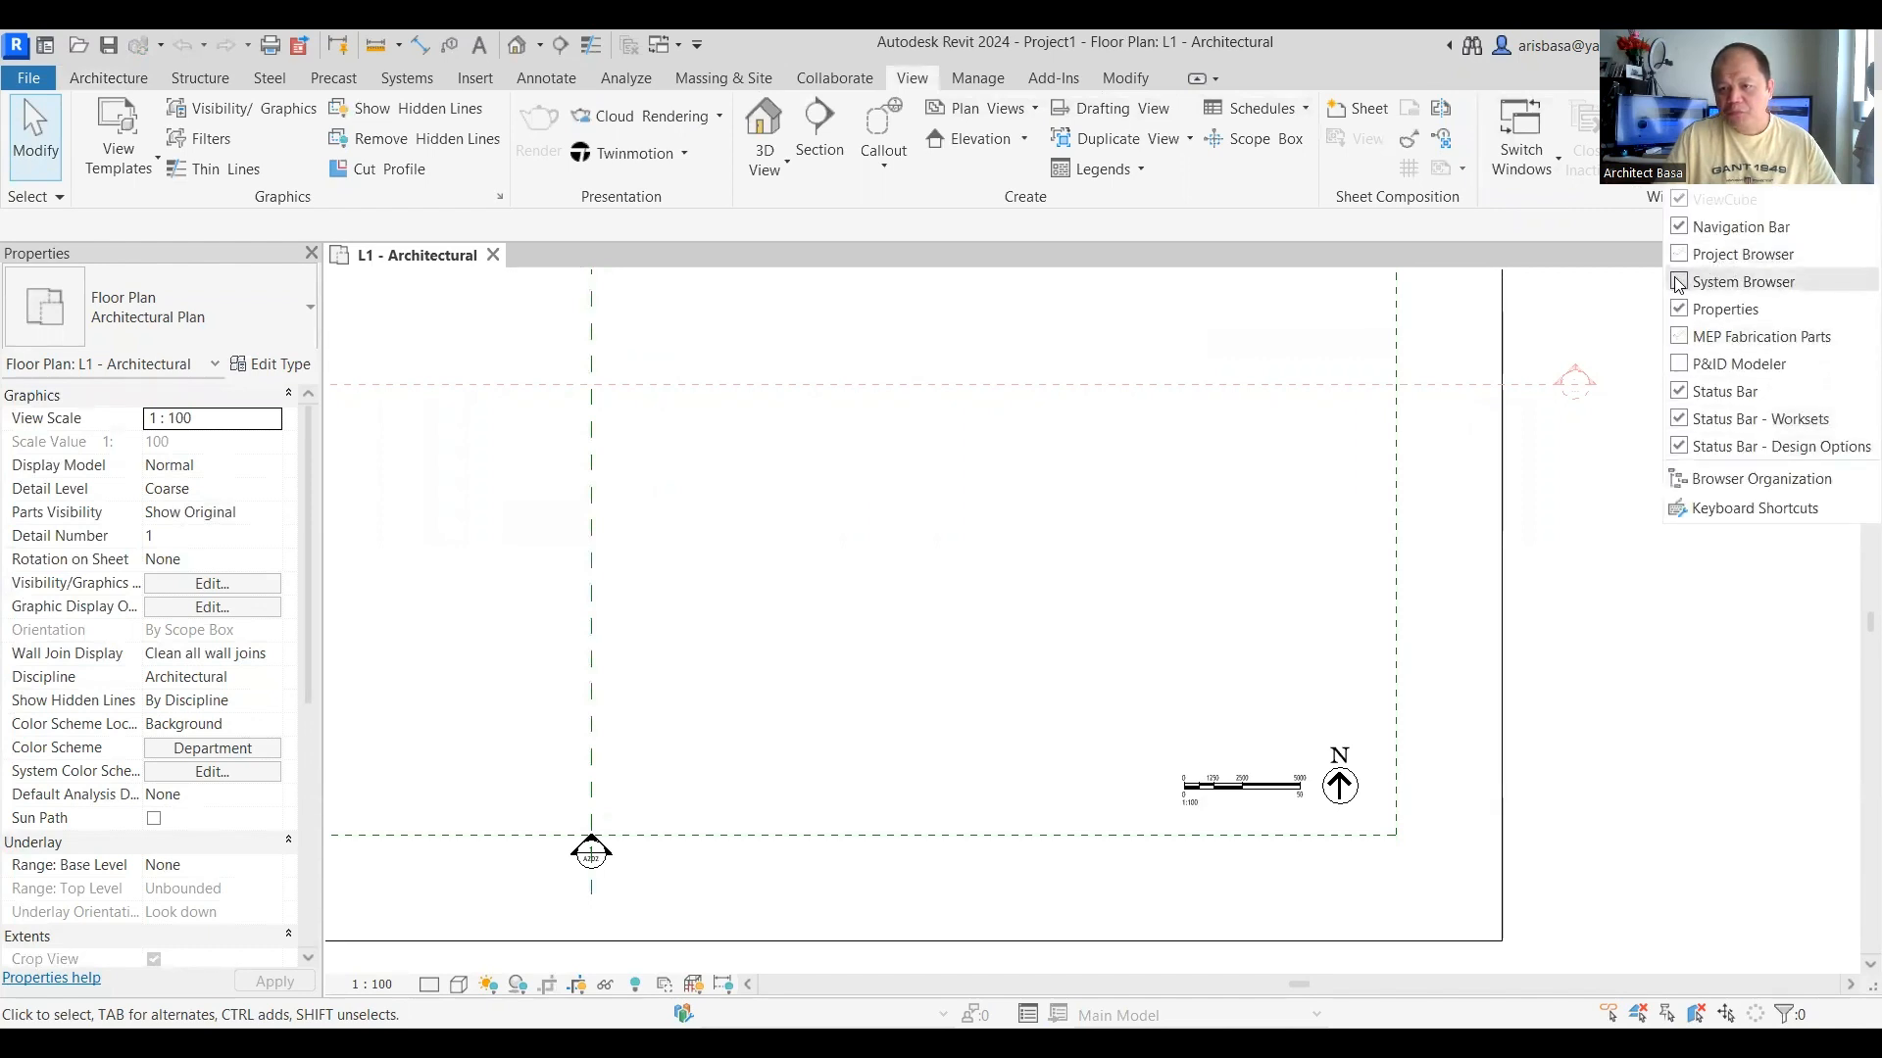
pyautogui.click(1685, 261)
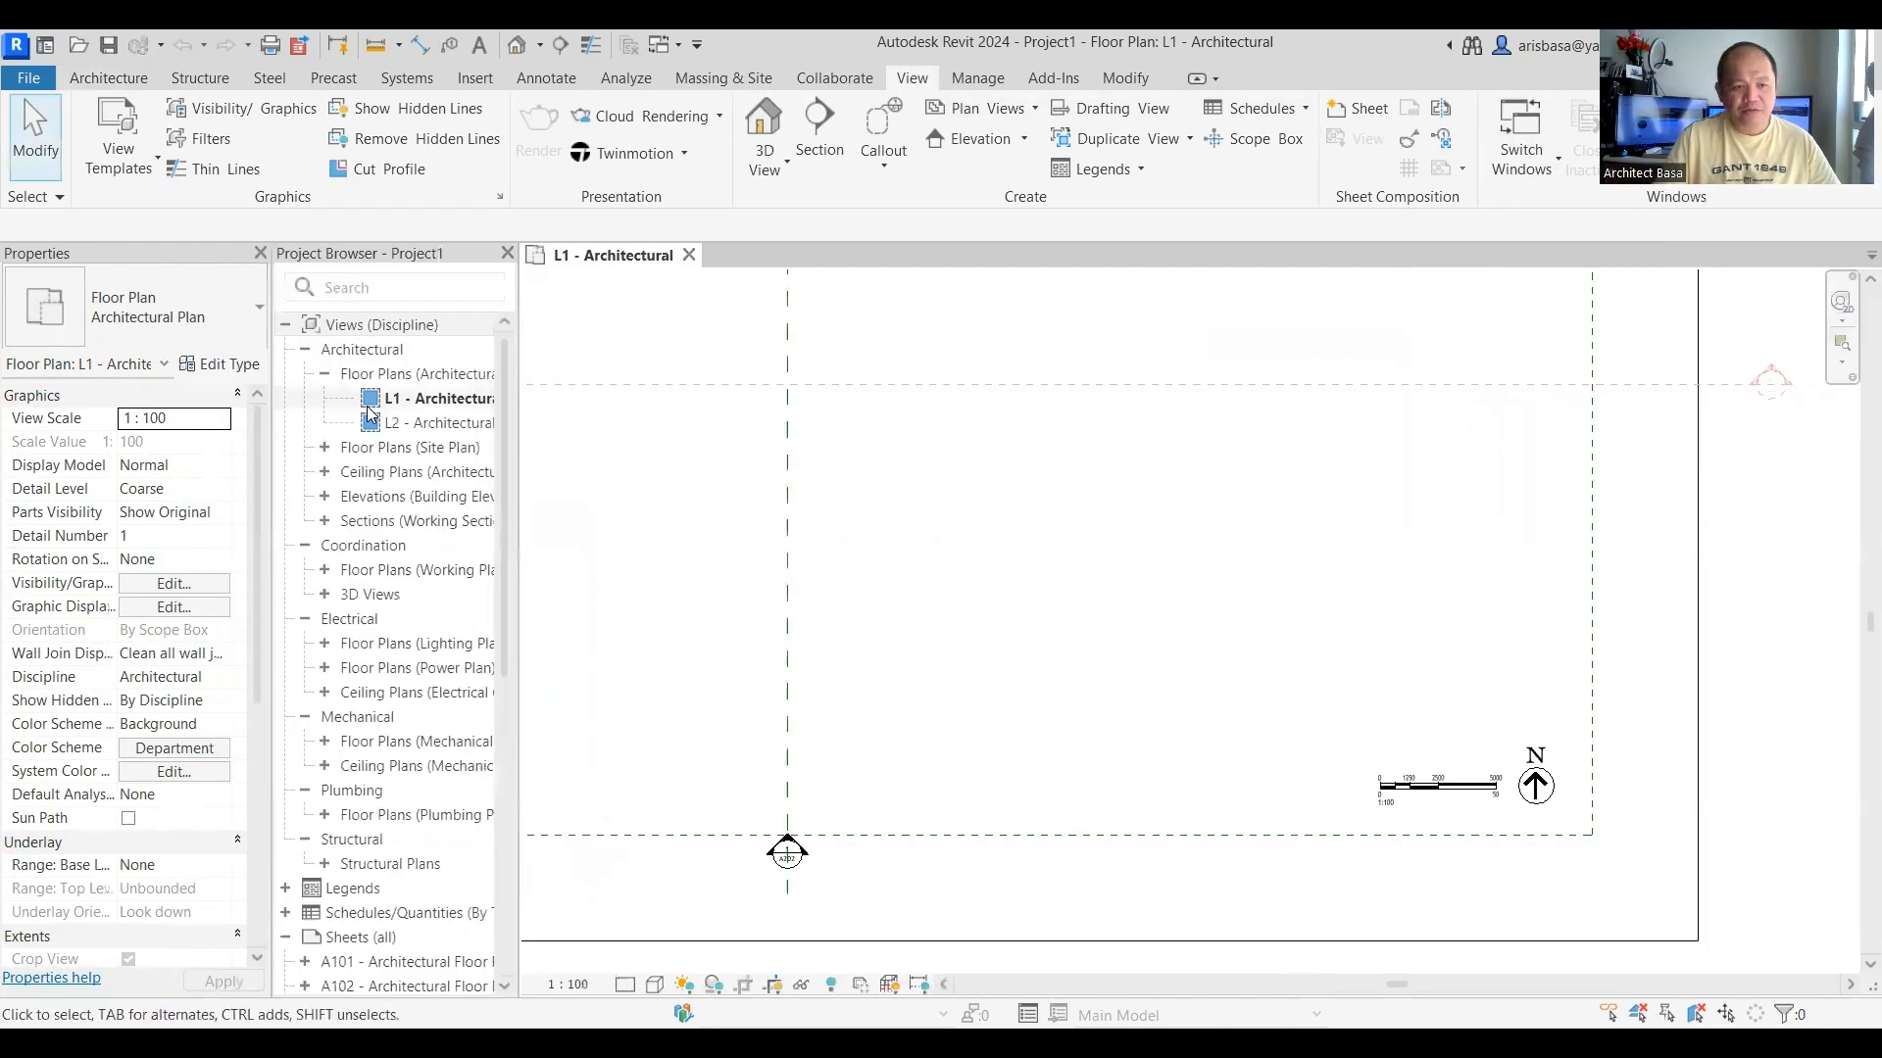
pyautogui.moveTo(516, 371); pyautogui.dragTo(637, 374)
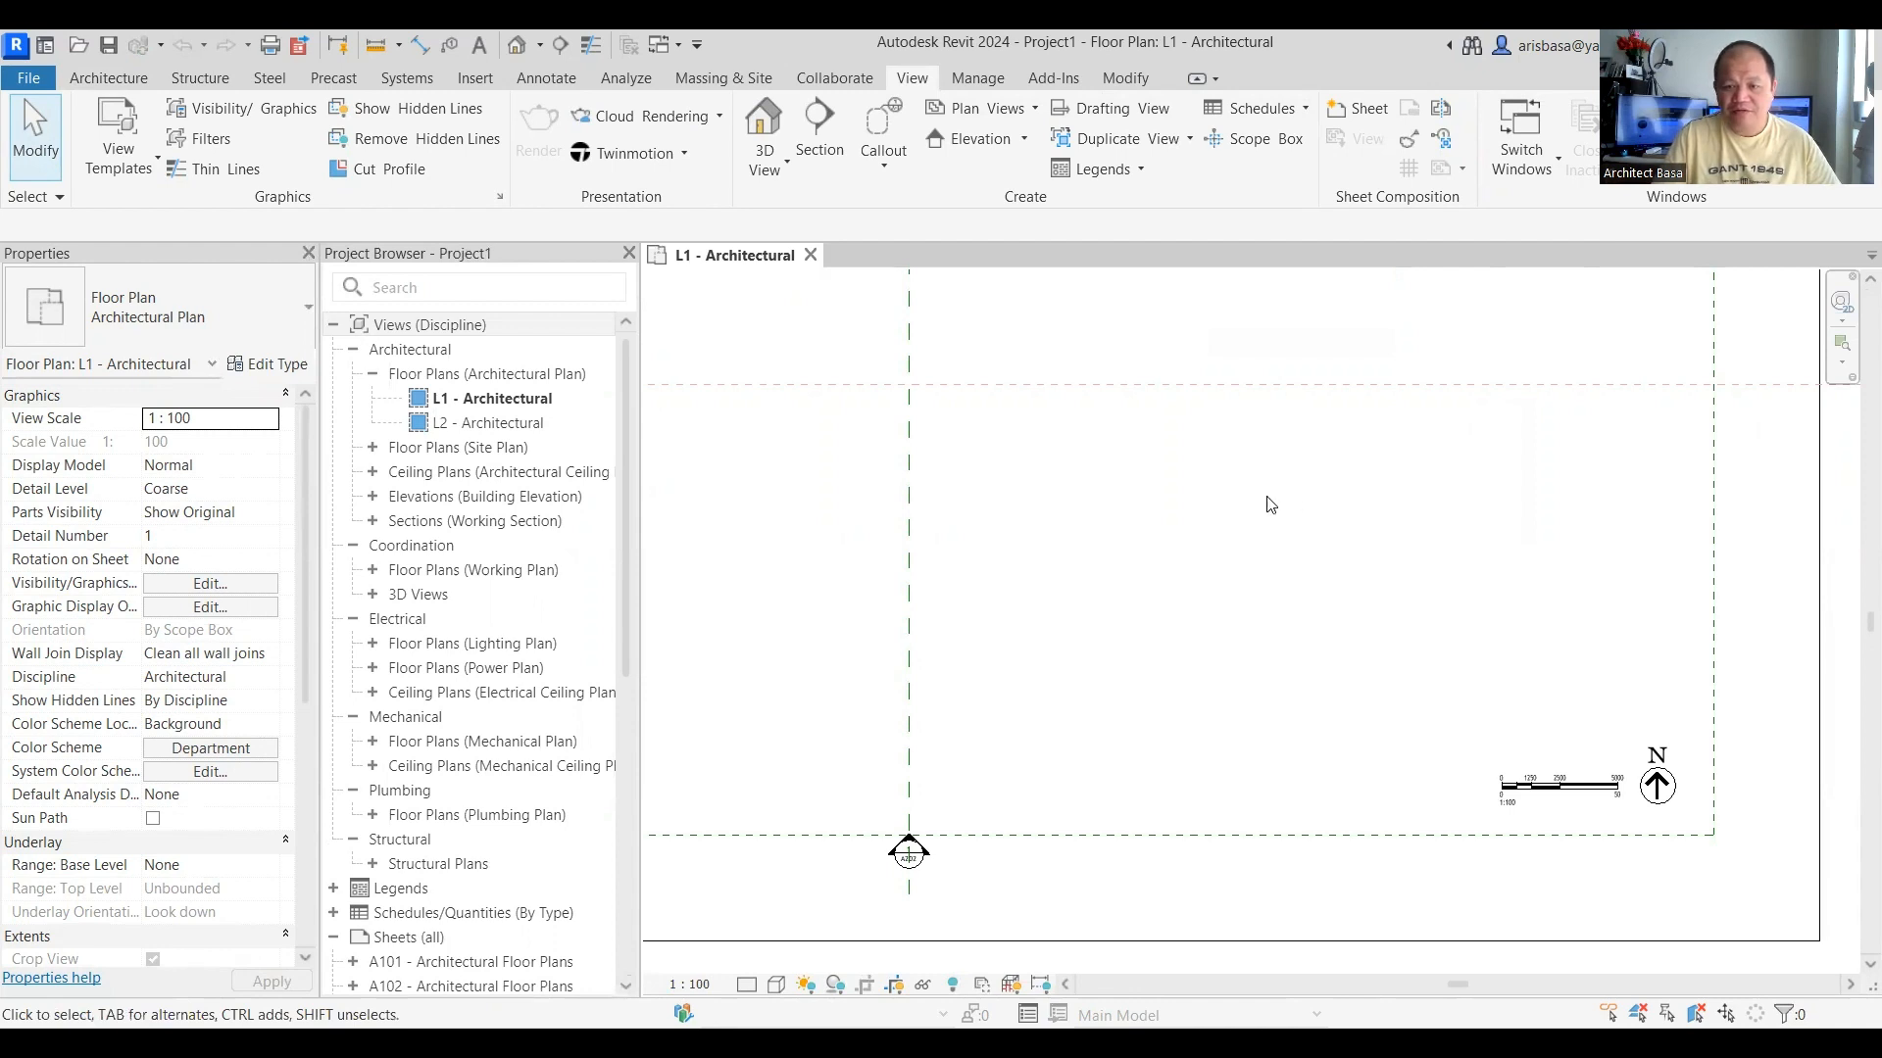
pyautogui.scroll(-3, 1274, 510)
pyautogui.moveTo(1294, 520); pyautogui.dragTo(1438, 712, button='middle')
pyautogui.scroll(-2, 1489, 437)
pyautogui.moveTo(1427, 497); pyautogui.dragTo(1342, 598, button='middle')
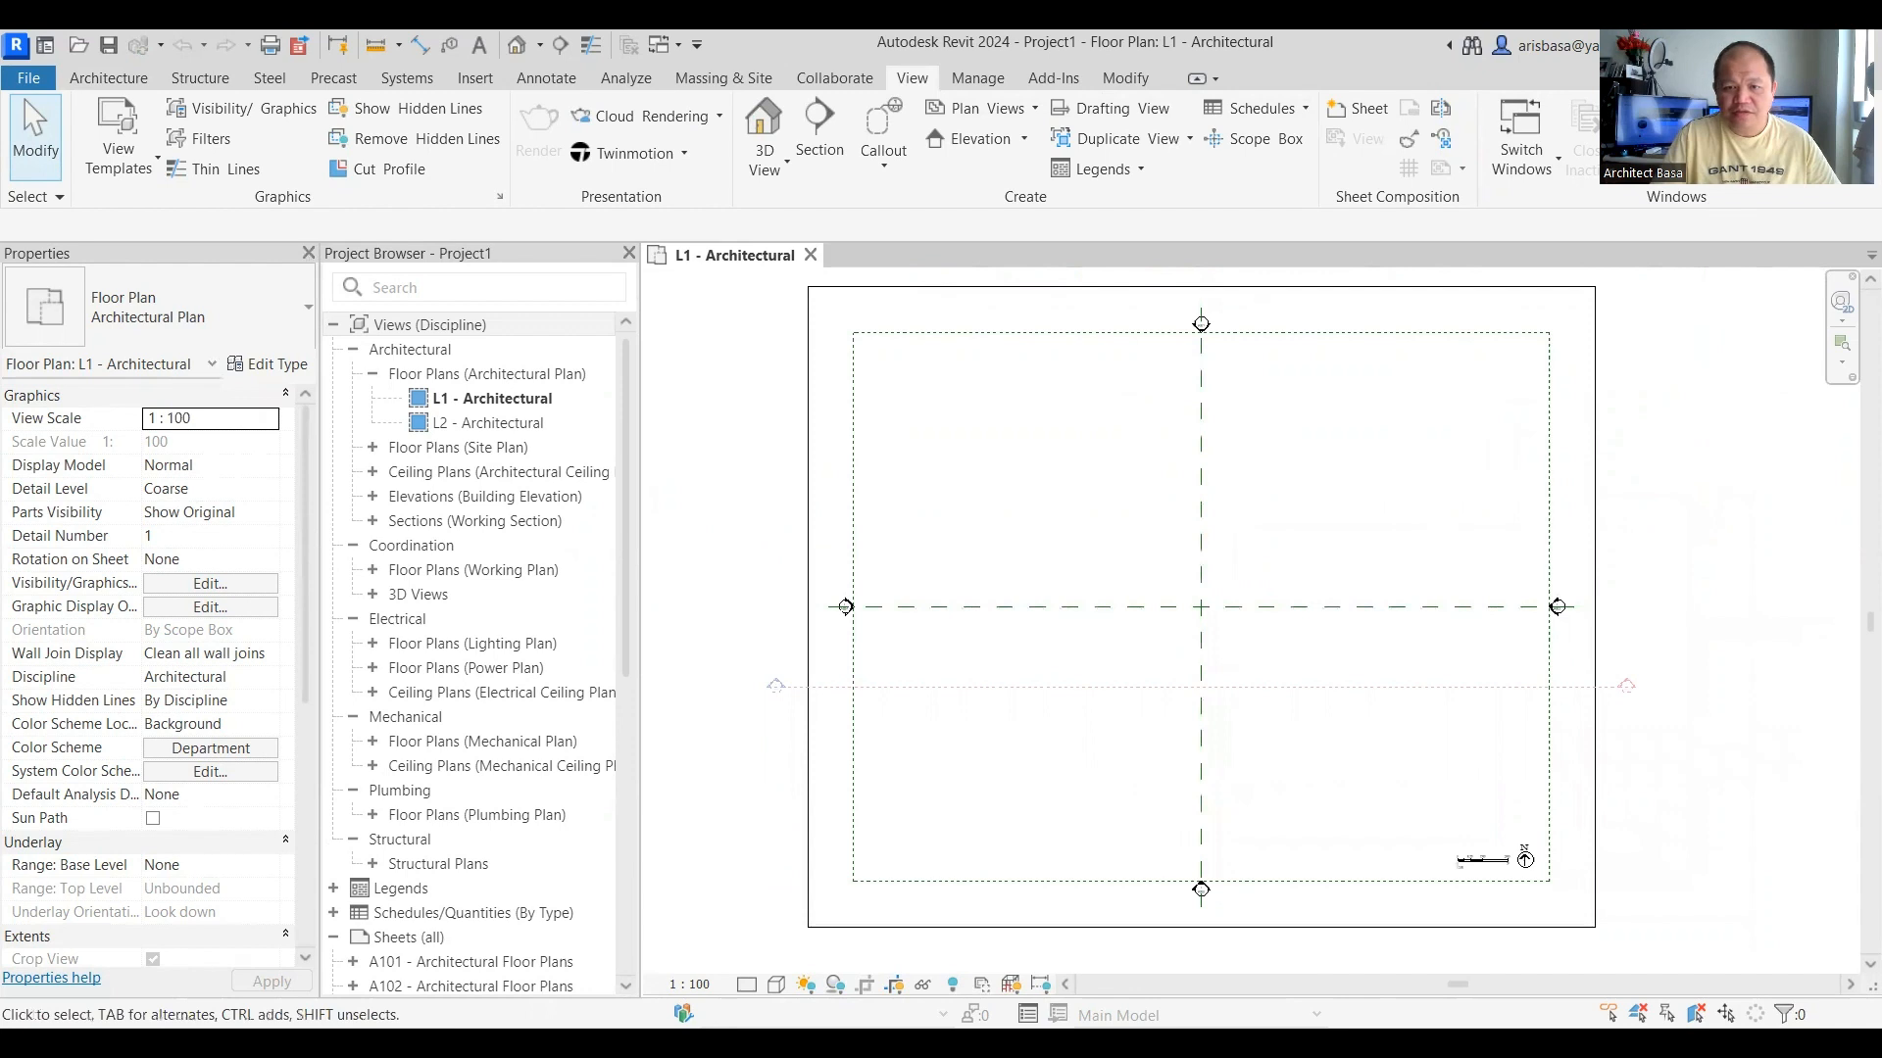
# Step: Try the dark canvas theme on the L1 plan and switch back to the light theme
pyautogui.click(1828, 136)
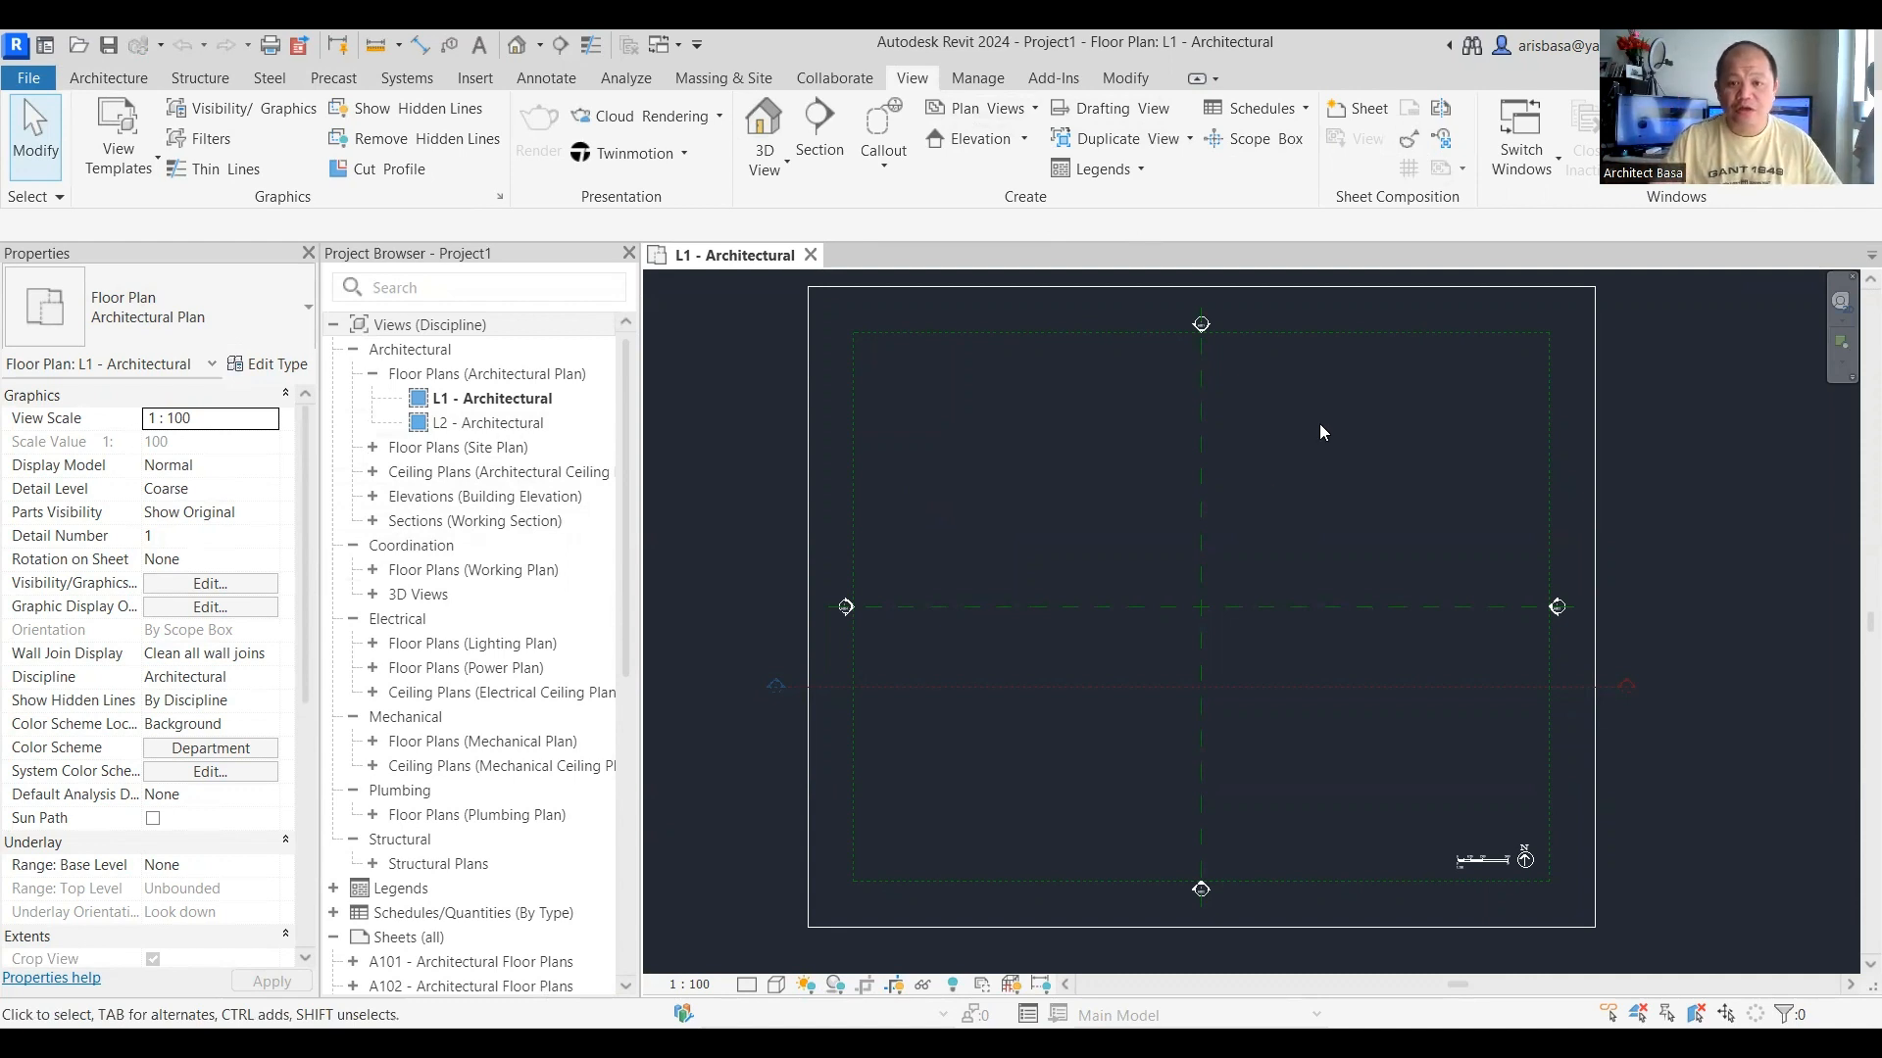
pyautogui.click(1789, 190)
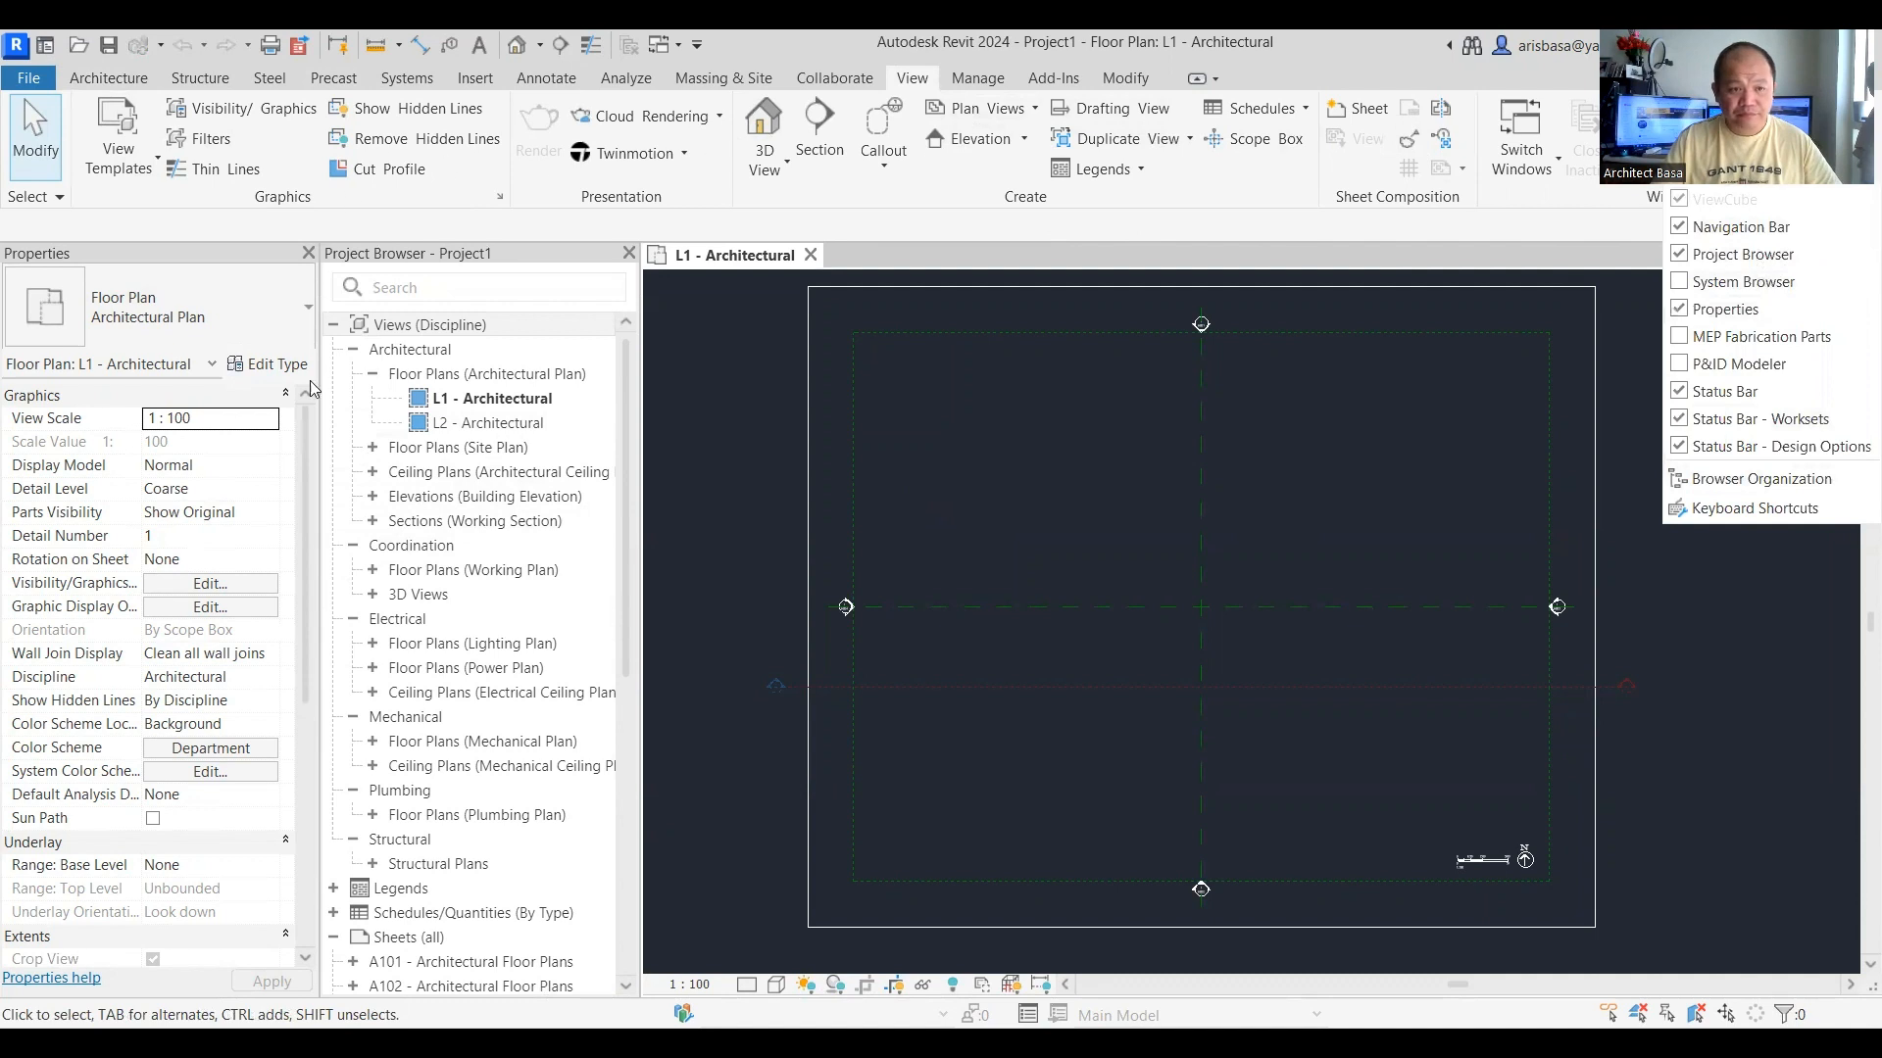
pyautogui.click(1454, 218)
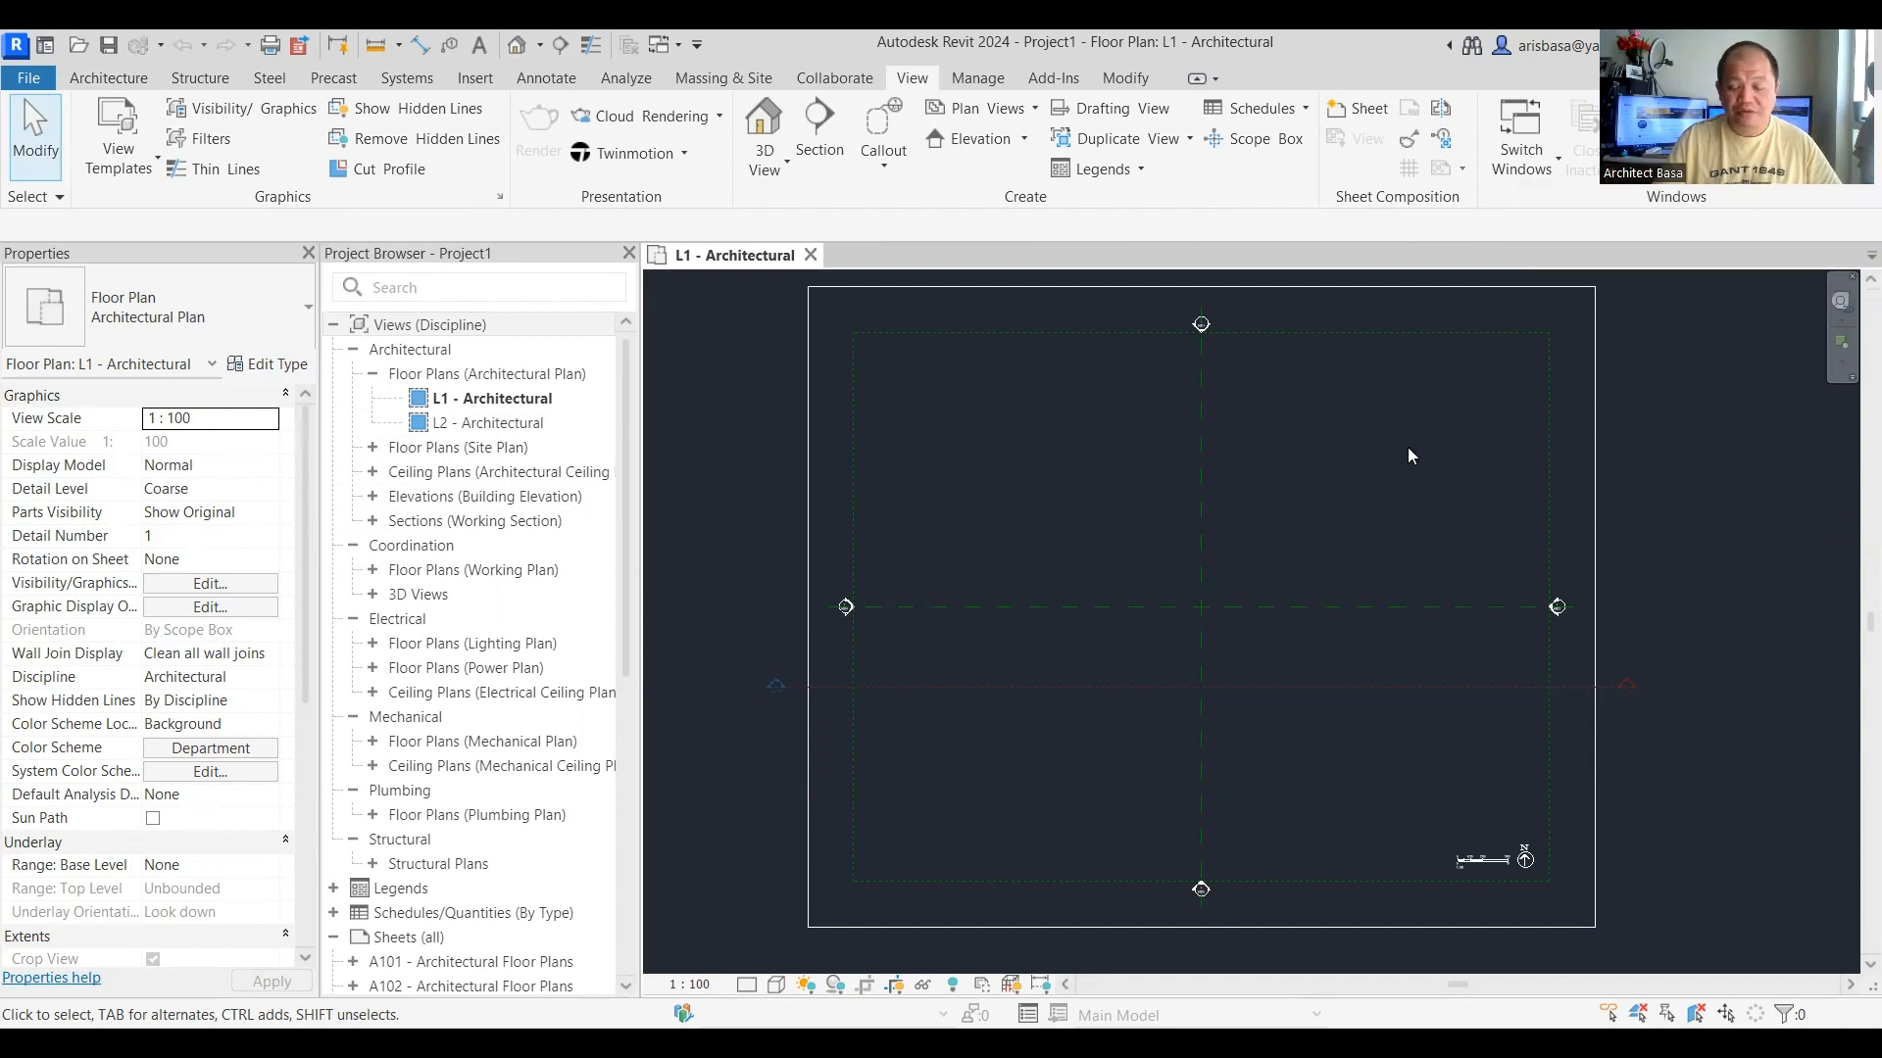
pyautogui.click(1831, 135)
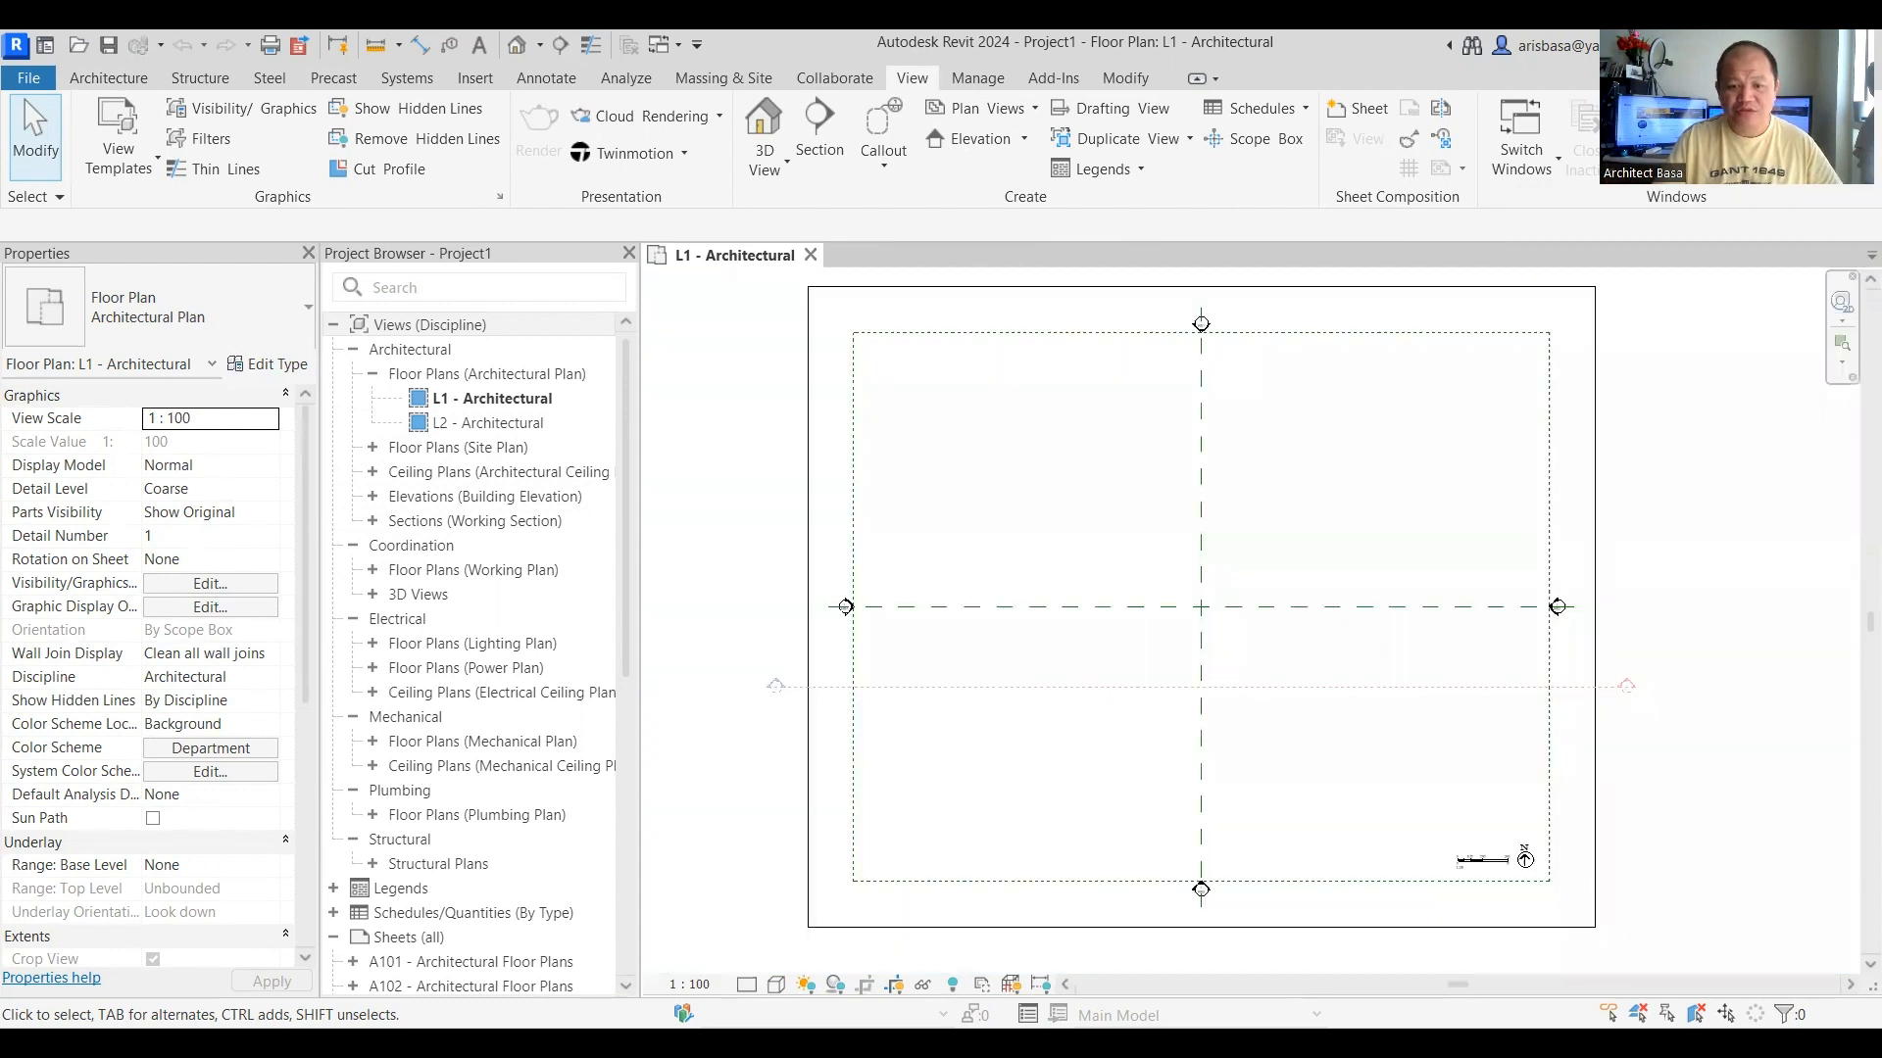
# Step: Collapse the Architectural, Coordination, Electrical, Mechanical, Plumbing and Structural view groups in the Project Browser
pyautogui.scroll(-1, 1294, 637)
pyautogui.moveTo(1304, 672); pyautogui.dragTo(1296, 665, button='middle')
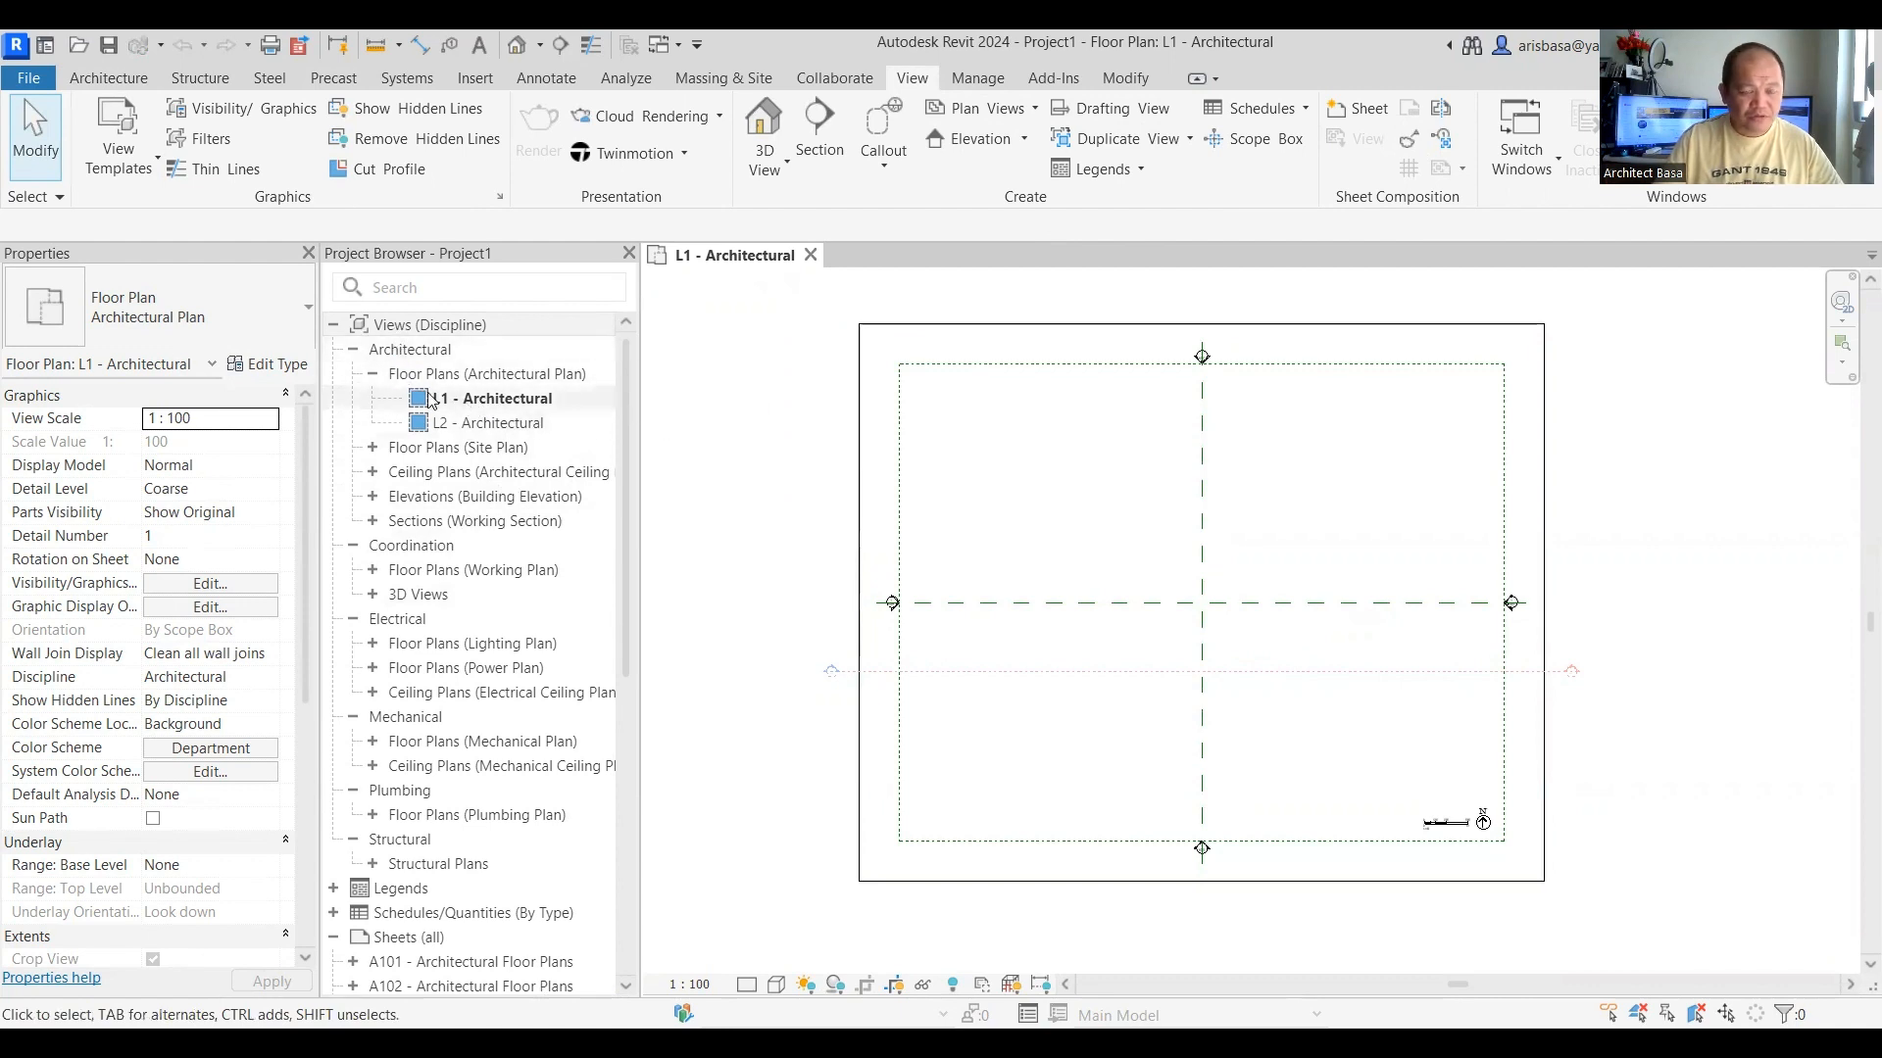
pyautogui.click(354, 350)
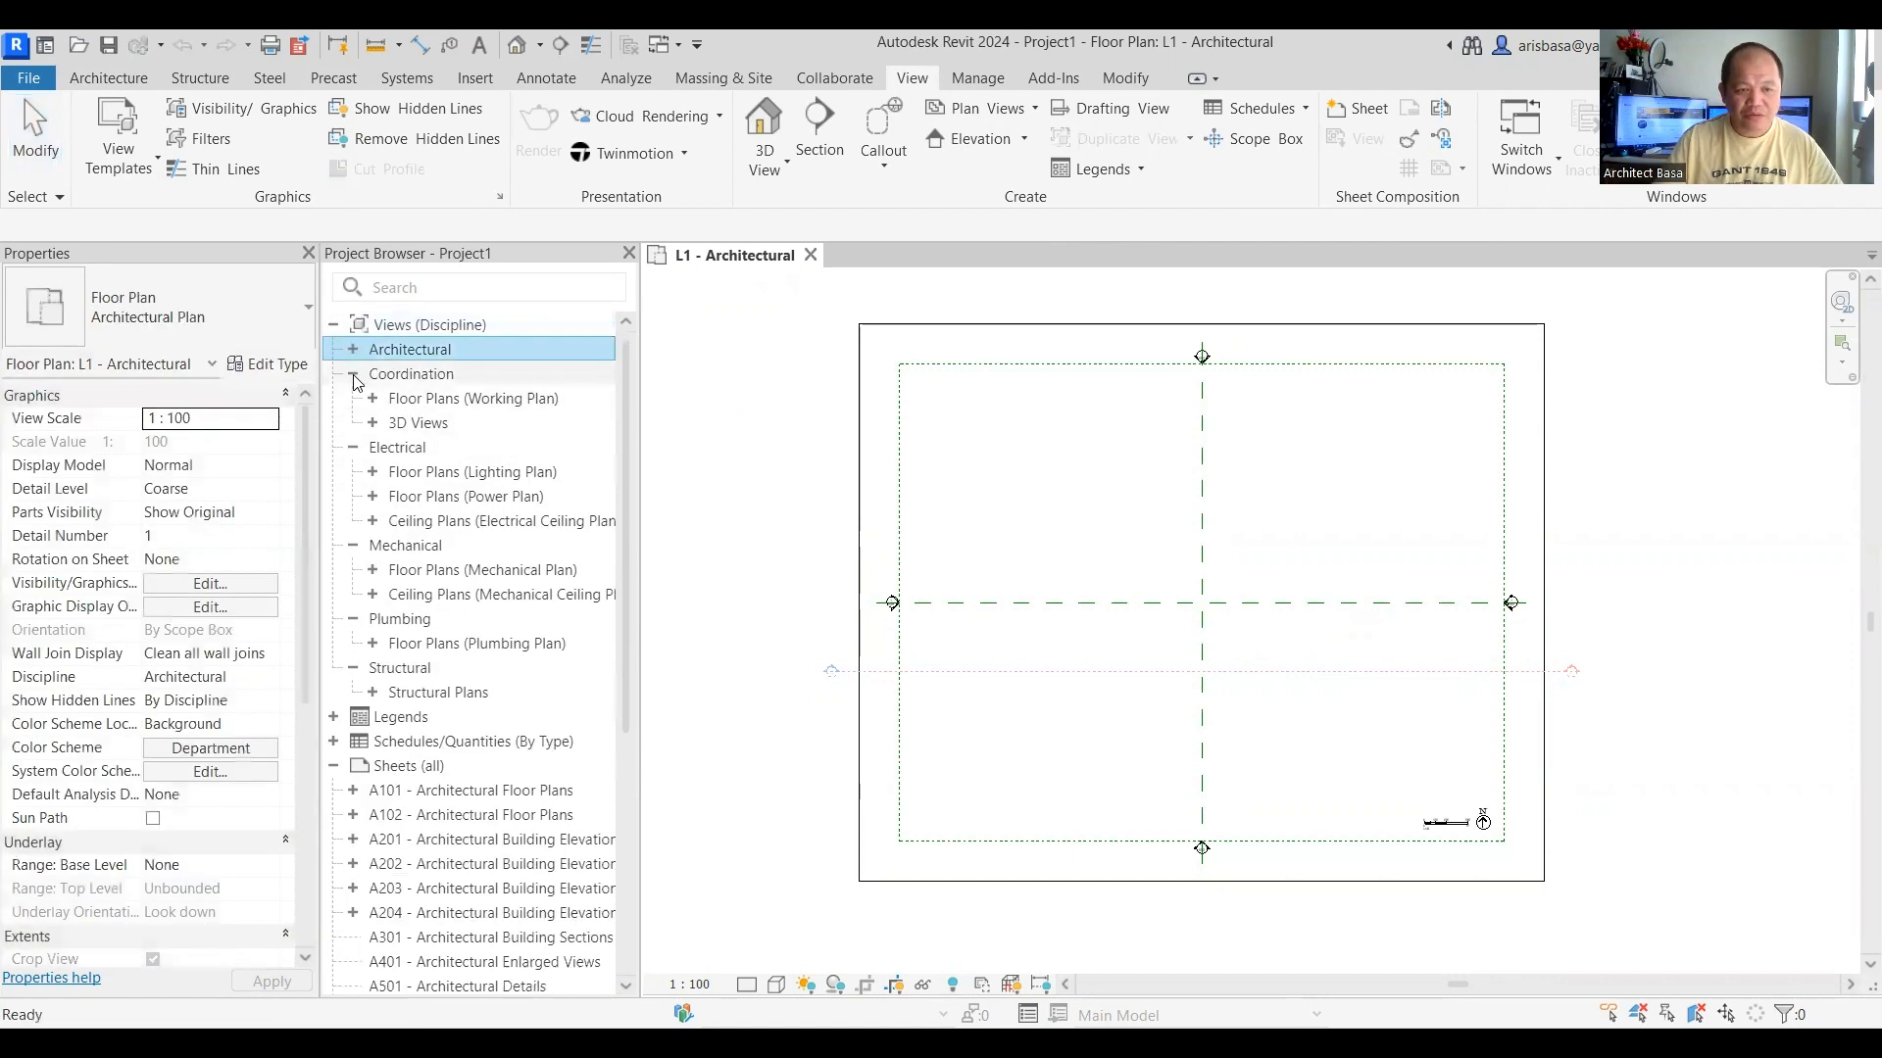
pyautogui.click(352, 374)
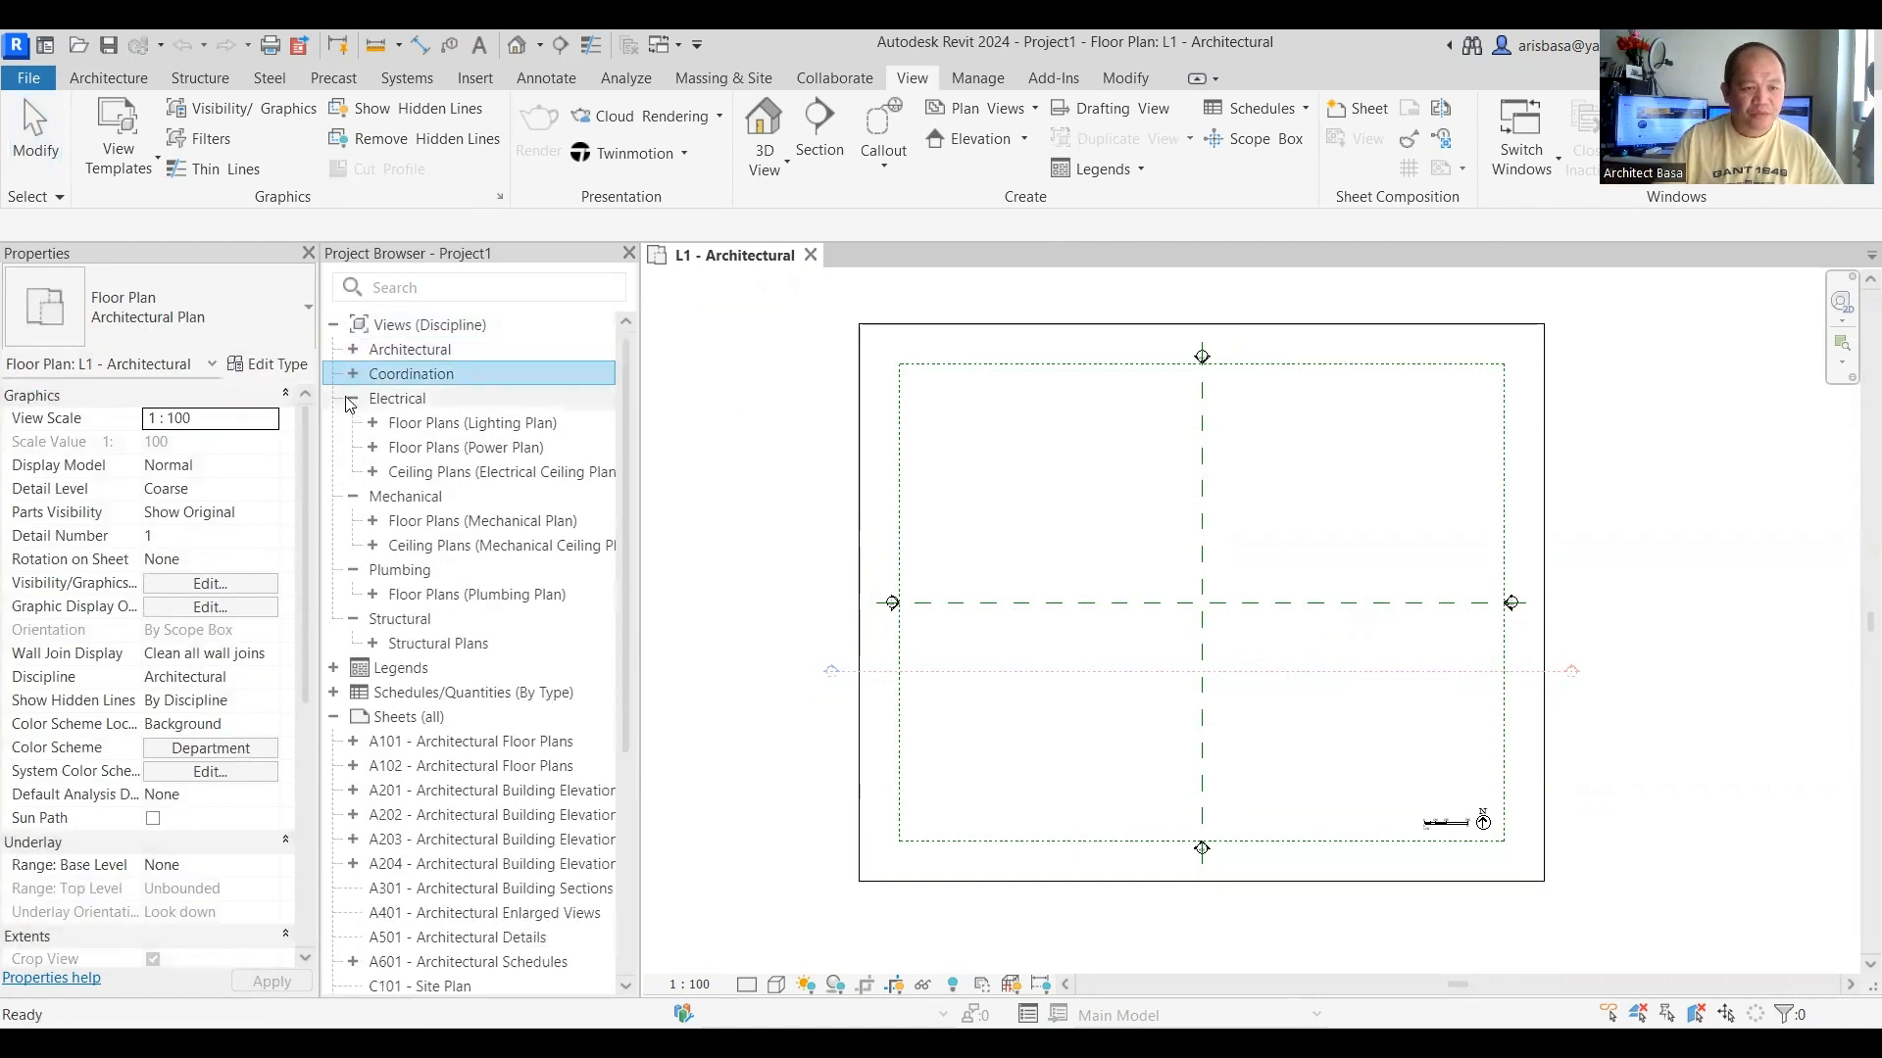
pyautogui.click(352, 399)
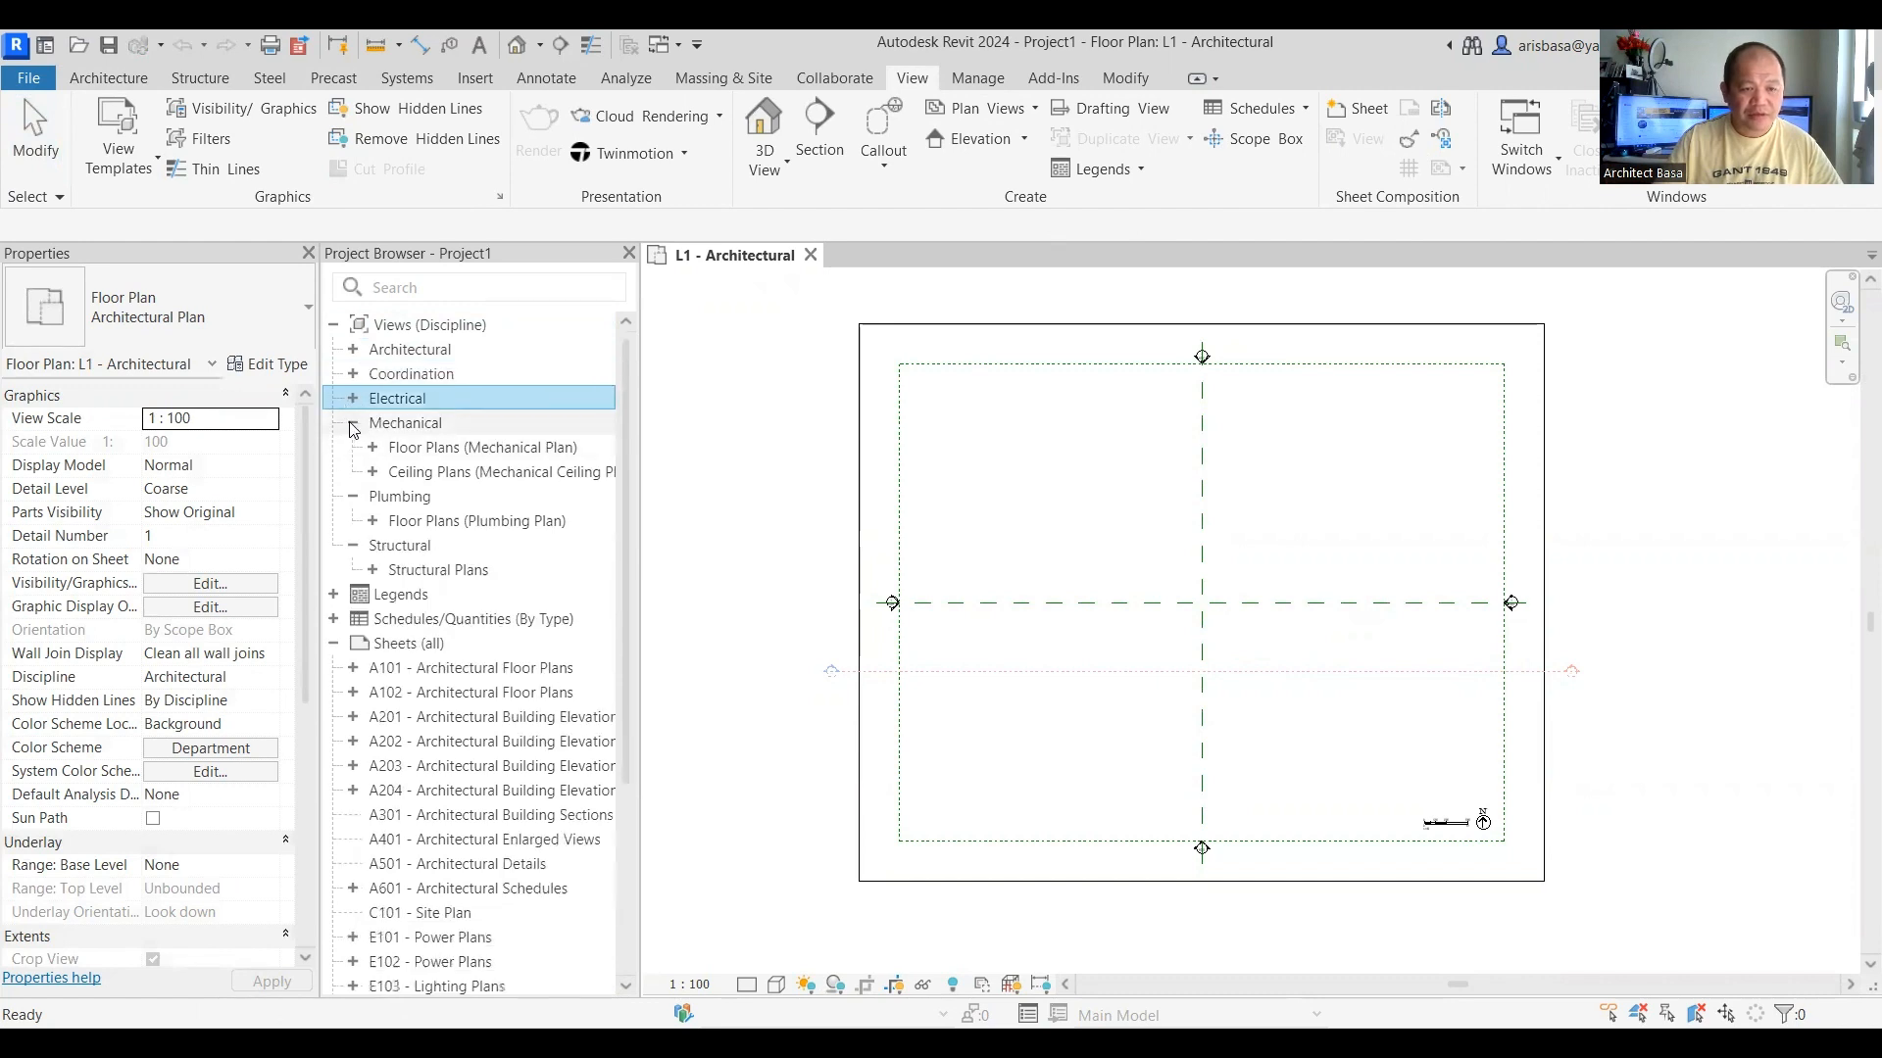
pyautogui.click(353, 423)
pyautogui.click(353, 448)
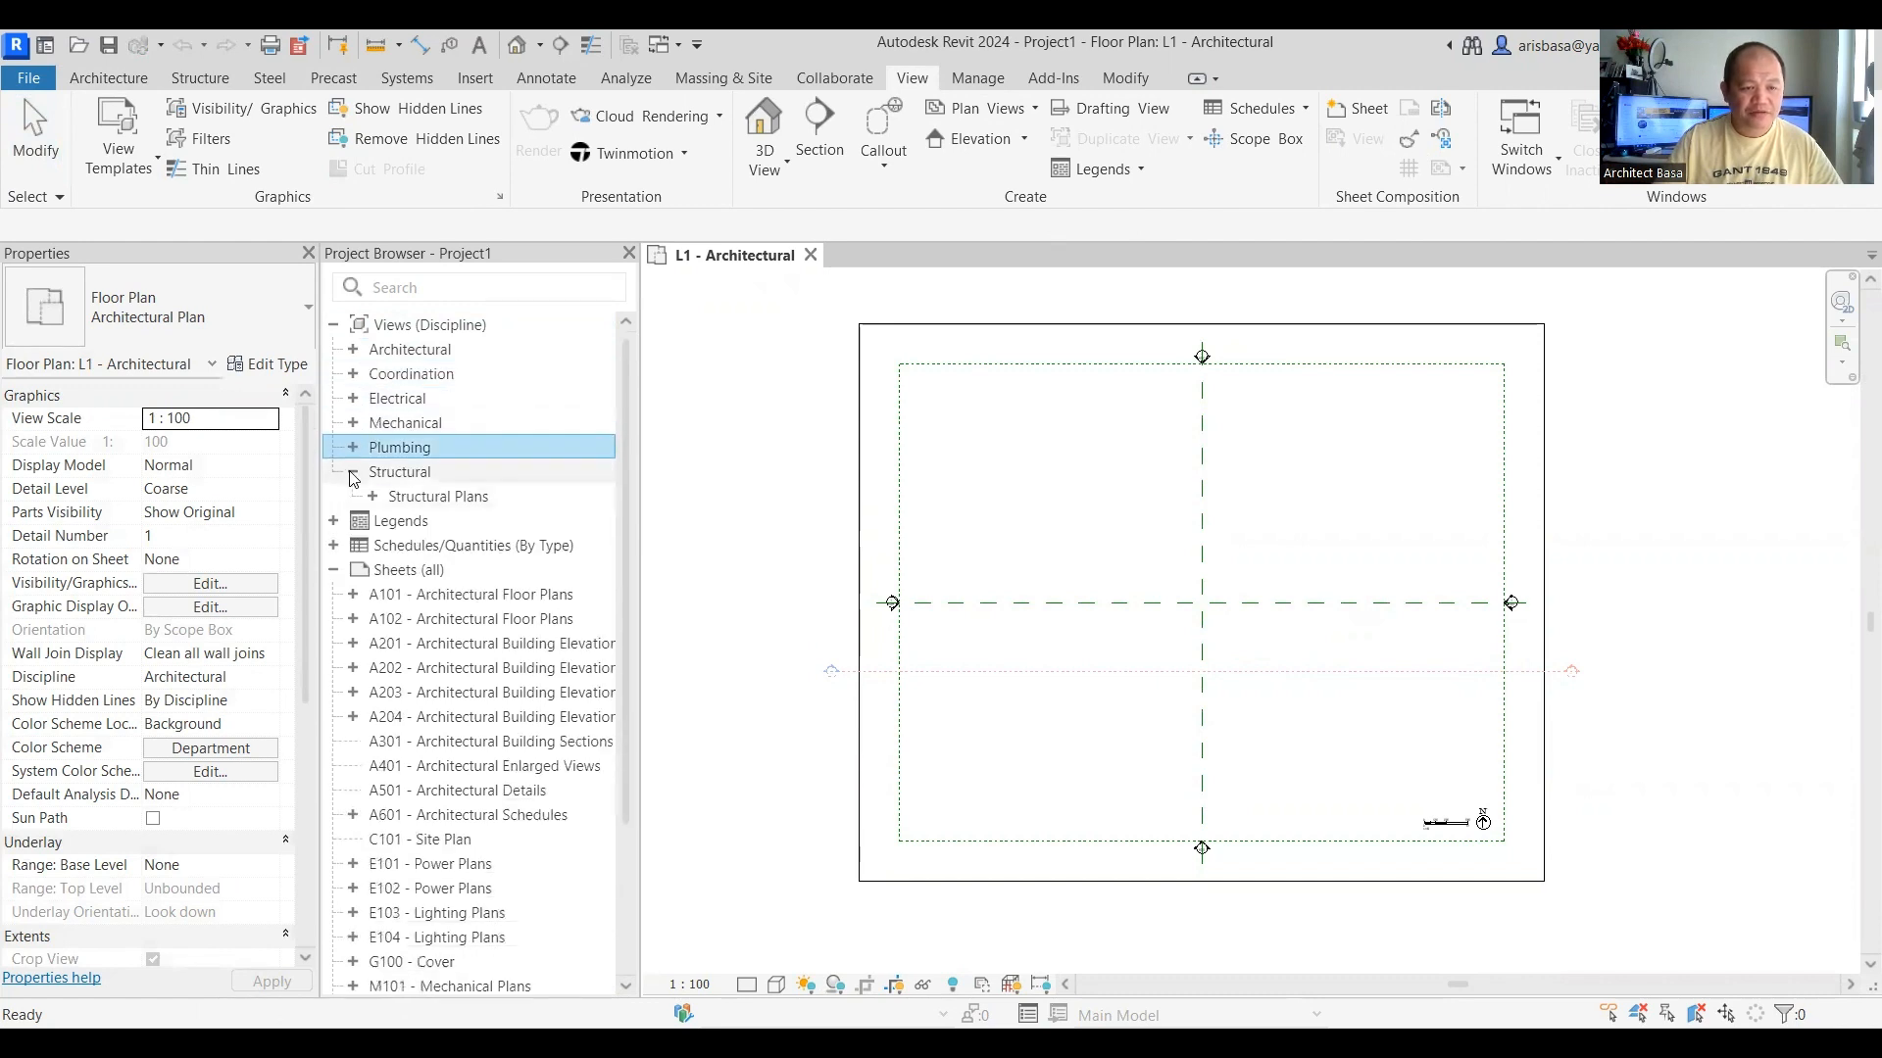
pyautogui.click(353, 472)
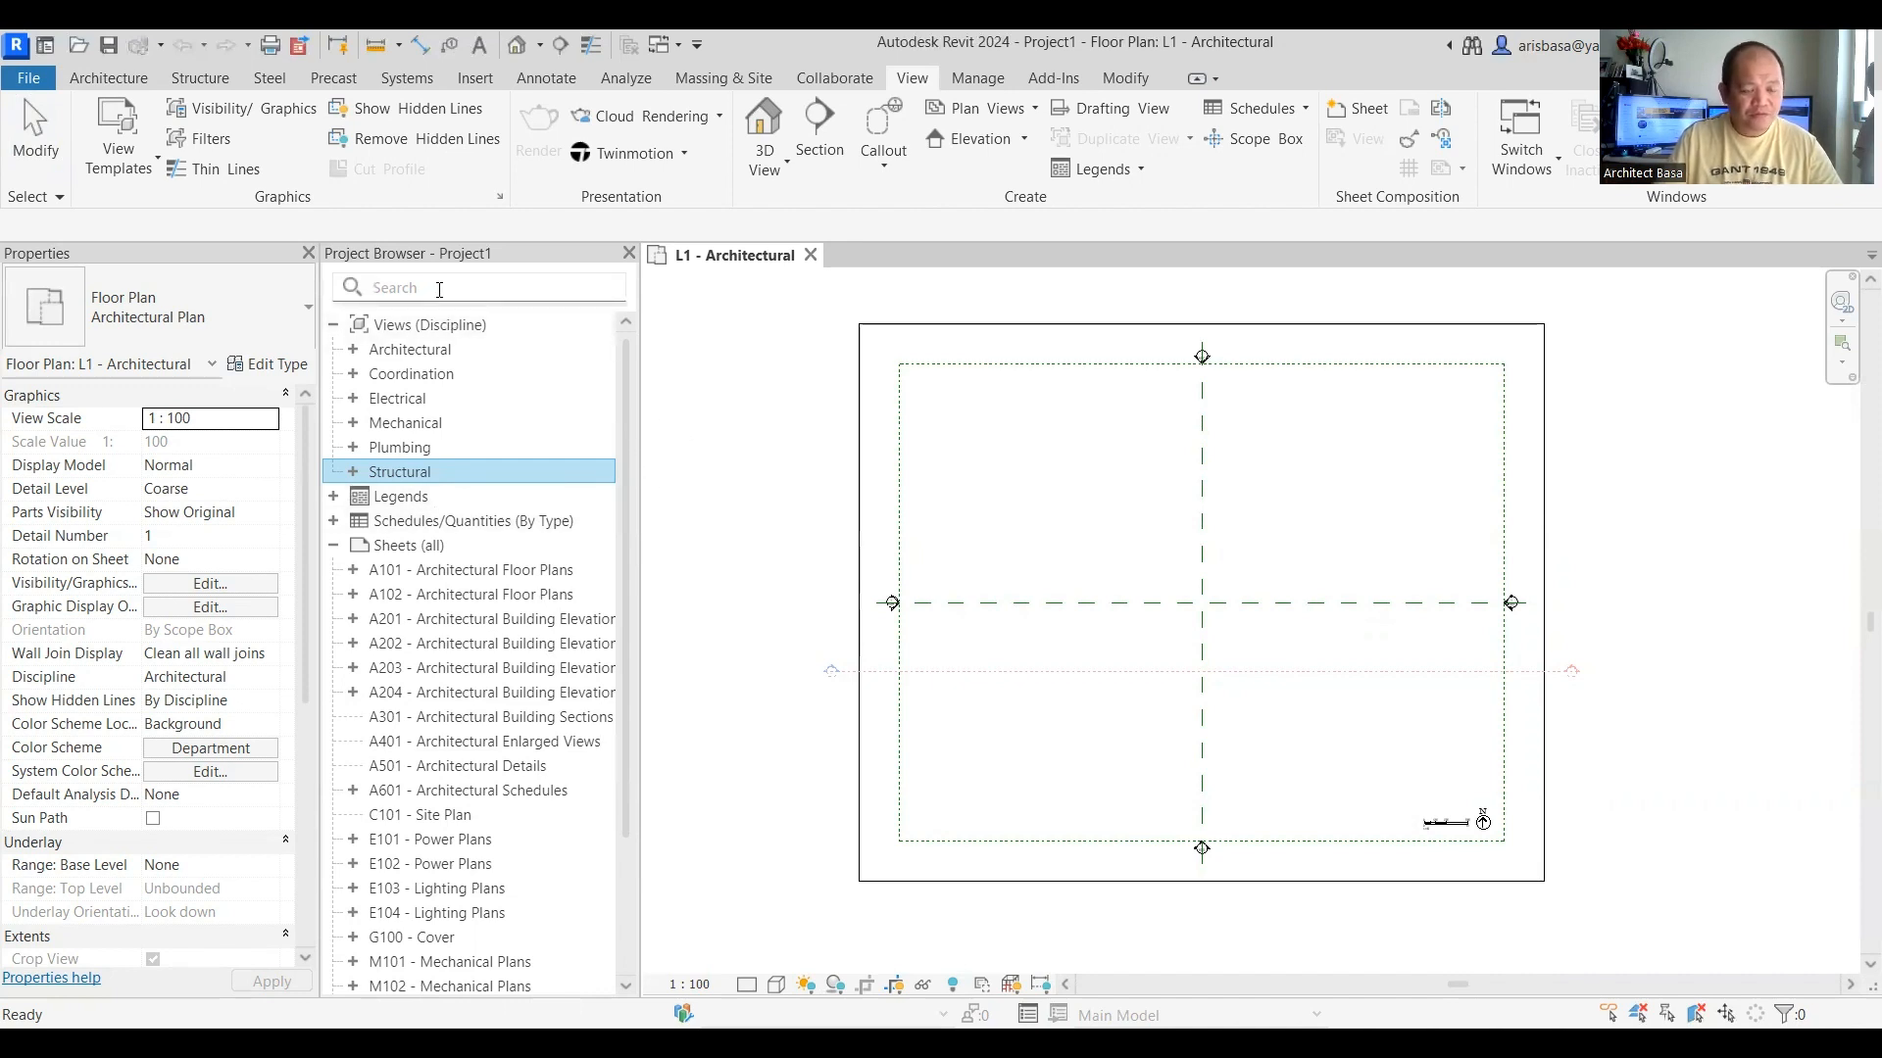
# Step: Search the Project Browser for "arch", look through the matching views and sheets, and clear the search
pyautogui.write('arch')
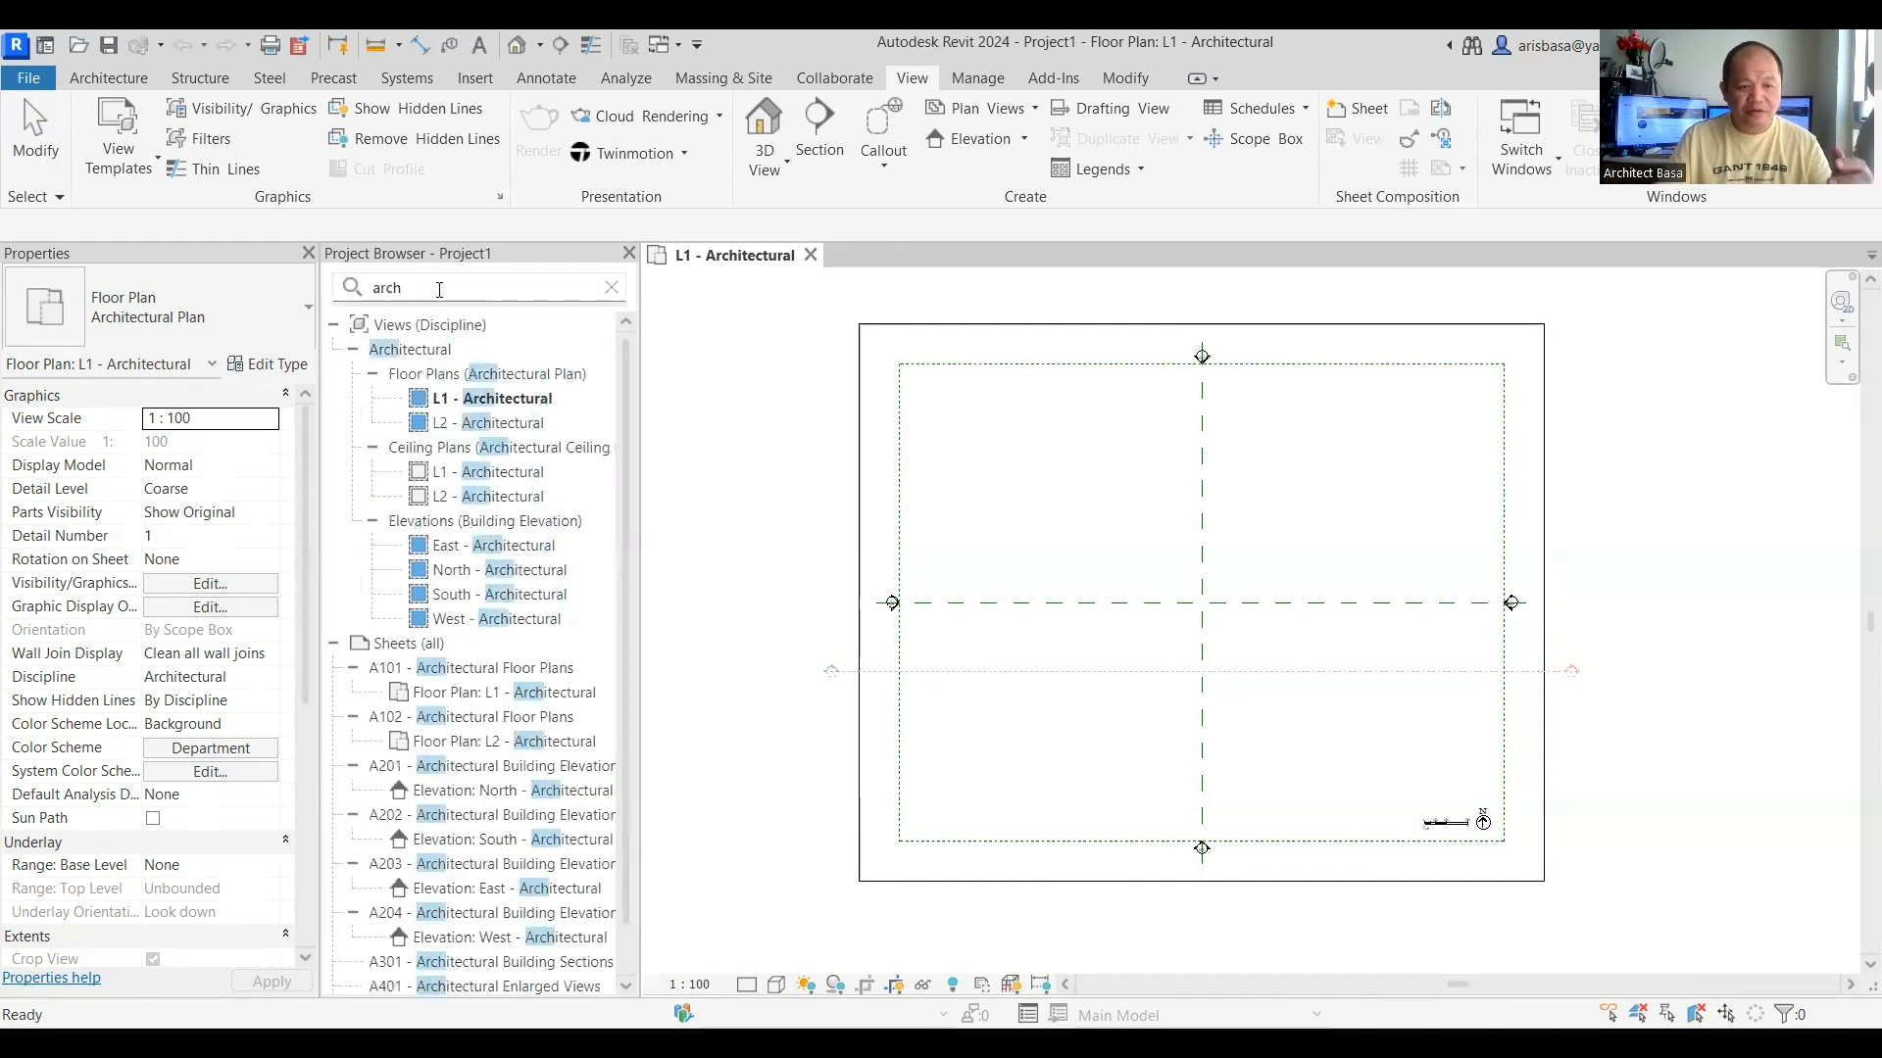
pyautogui.scroll(-2, 625, 375)
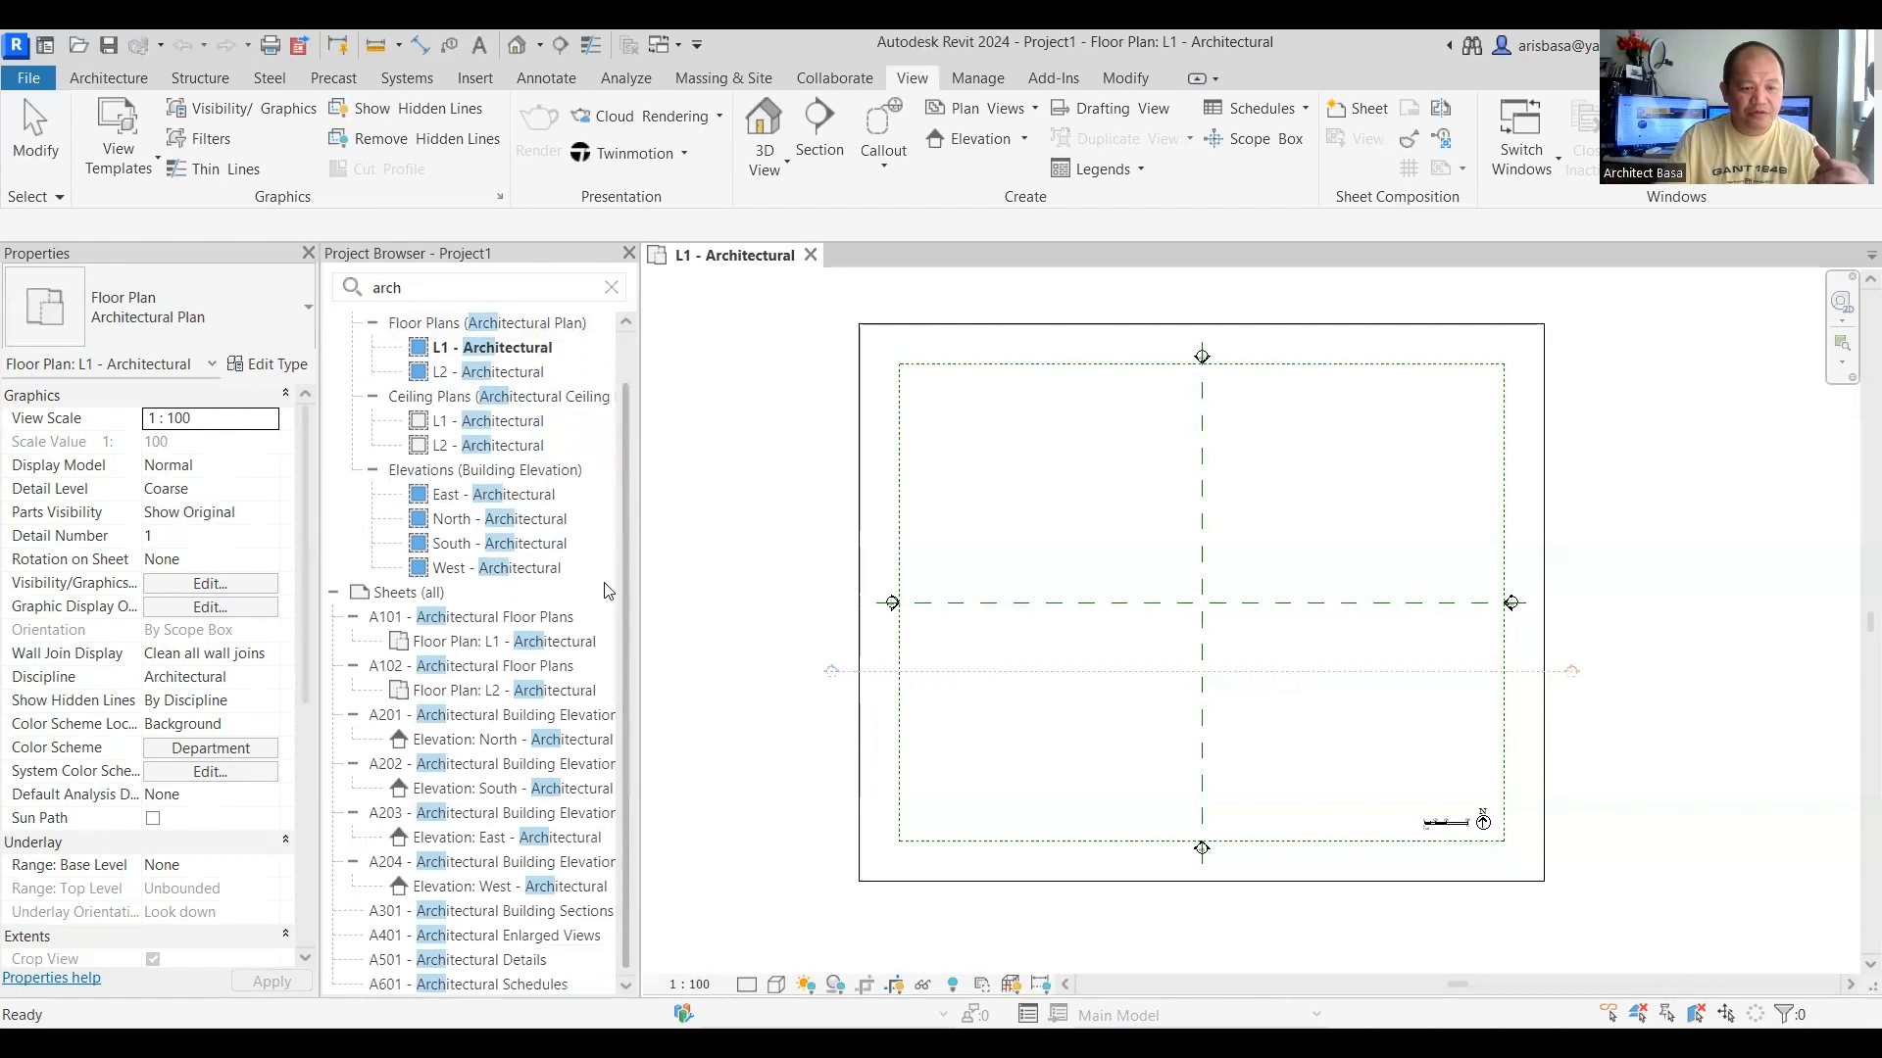
pyautogui.scroll(1, 593, 407)
pyautogui.moveTo(1526, 838); pyautogui.dragTo(1538, 818, button='middle')
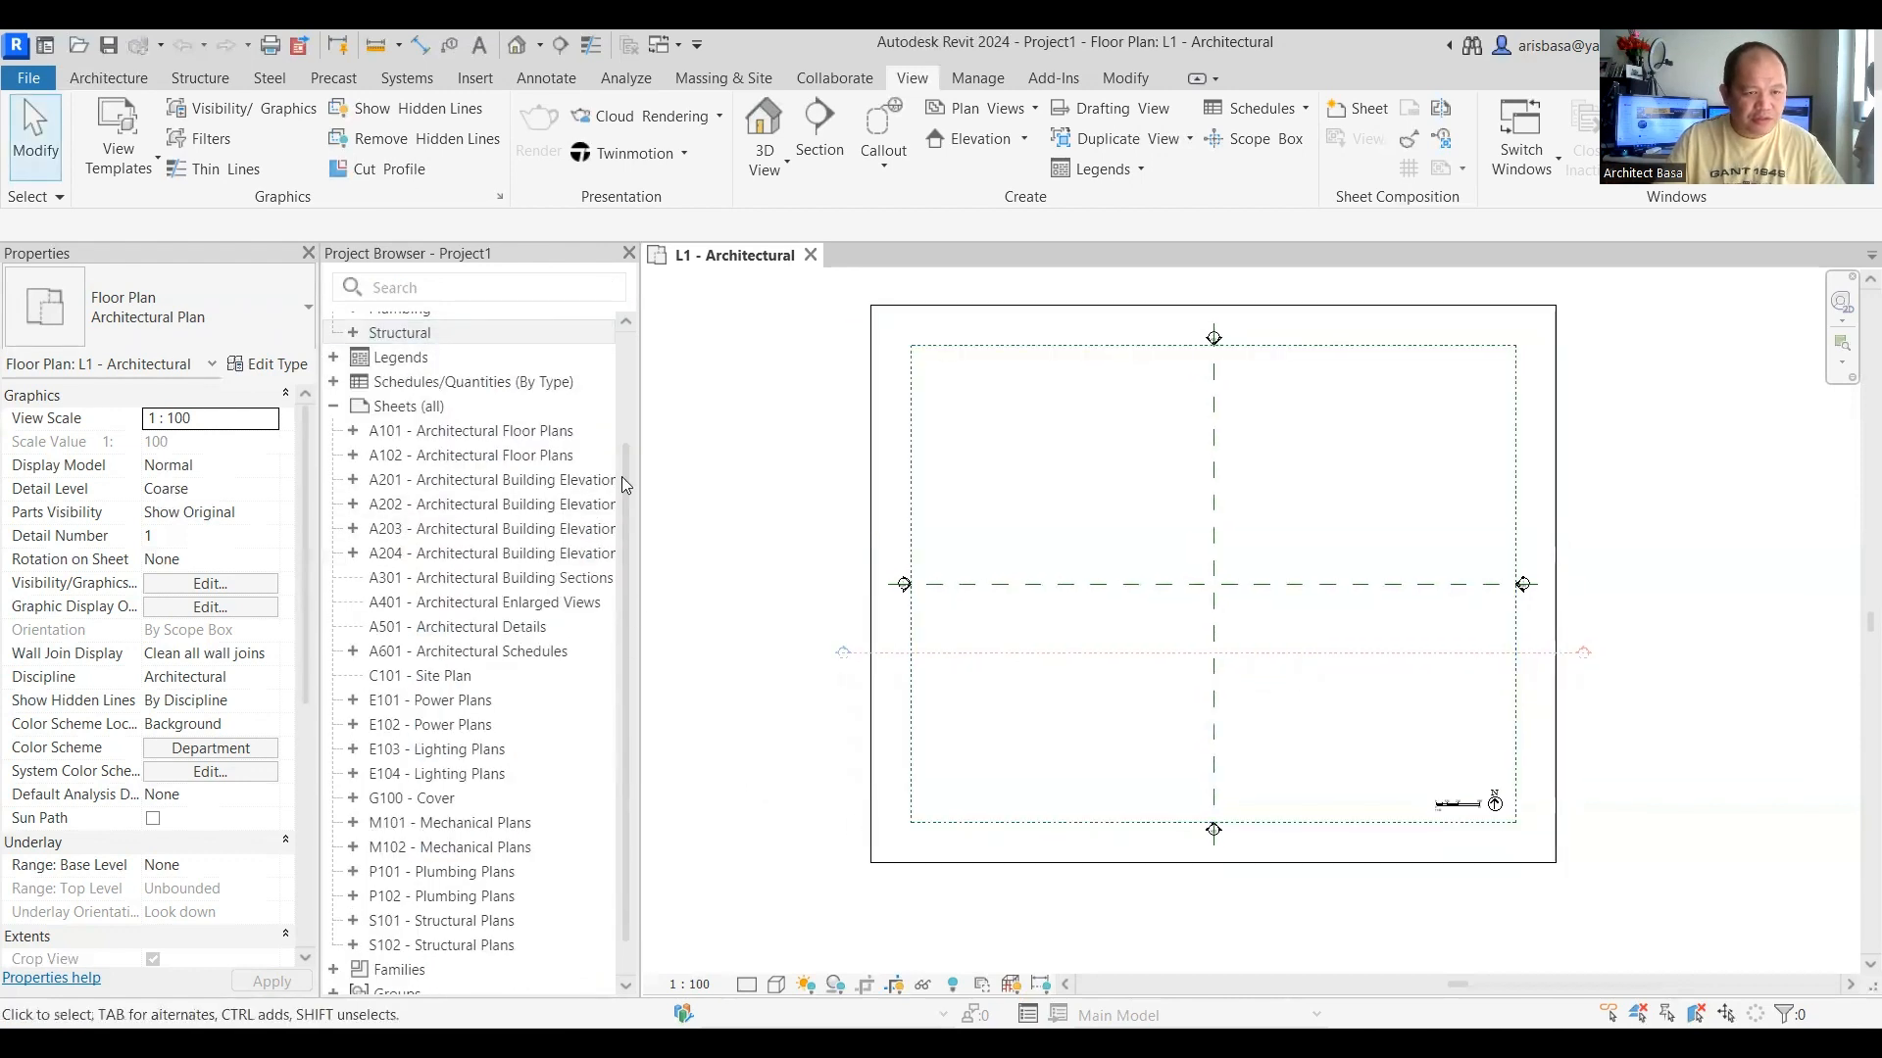
# Step: Open sheet A101 - Architectural Floor Plans and inspect its floor plan viewport and title block
pyautogui.doubleClick(438, 435)
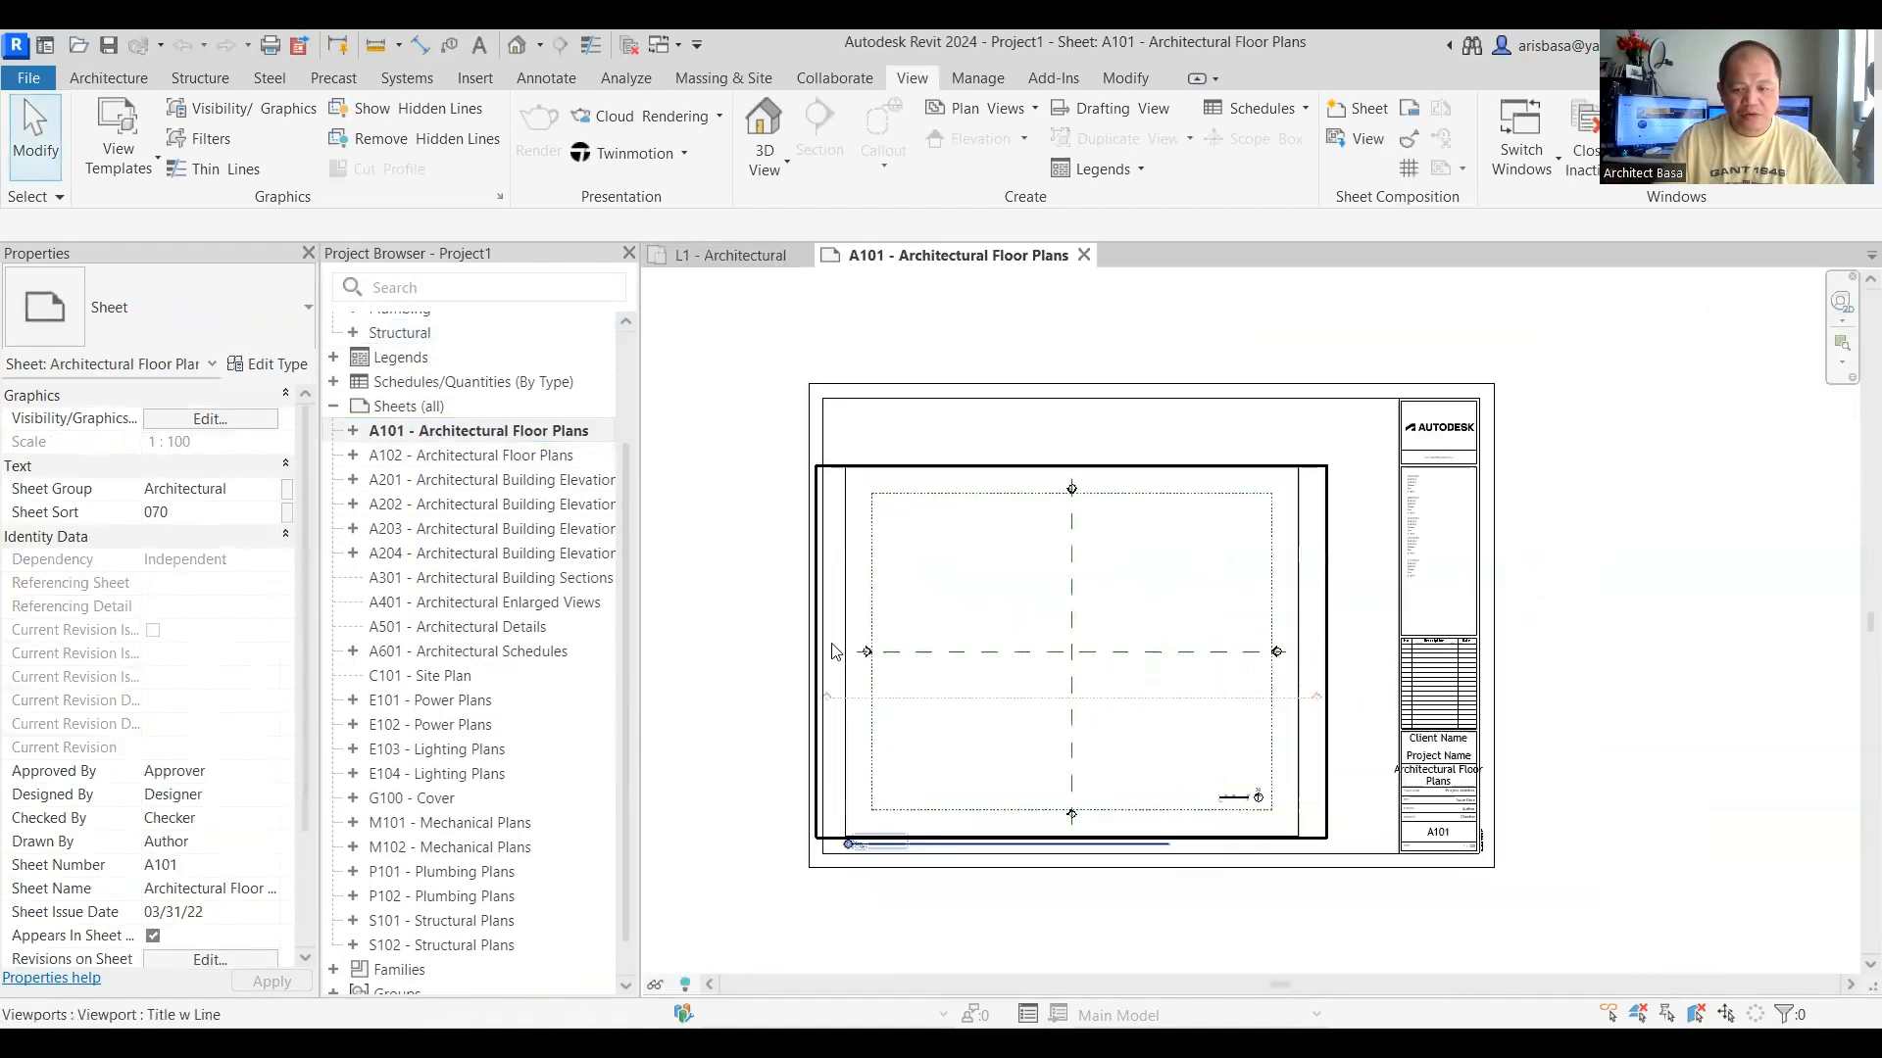
pyautogui.scroll(-1, 833, 645)
pyautogui.moveTo(821, 642); pyautogui.dragTo(782, 589, button='middle')
pyautogui.scroll(2, 1436, 772)
pyautogui.moveTo(1510, 763); pyautogui.dragTo(1508, 858, button='middle')
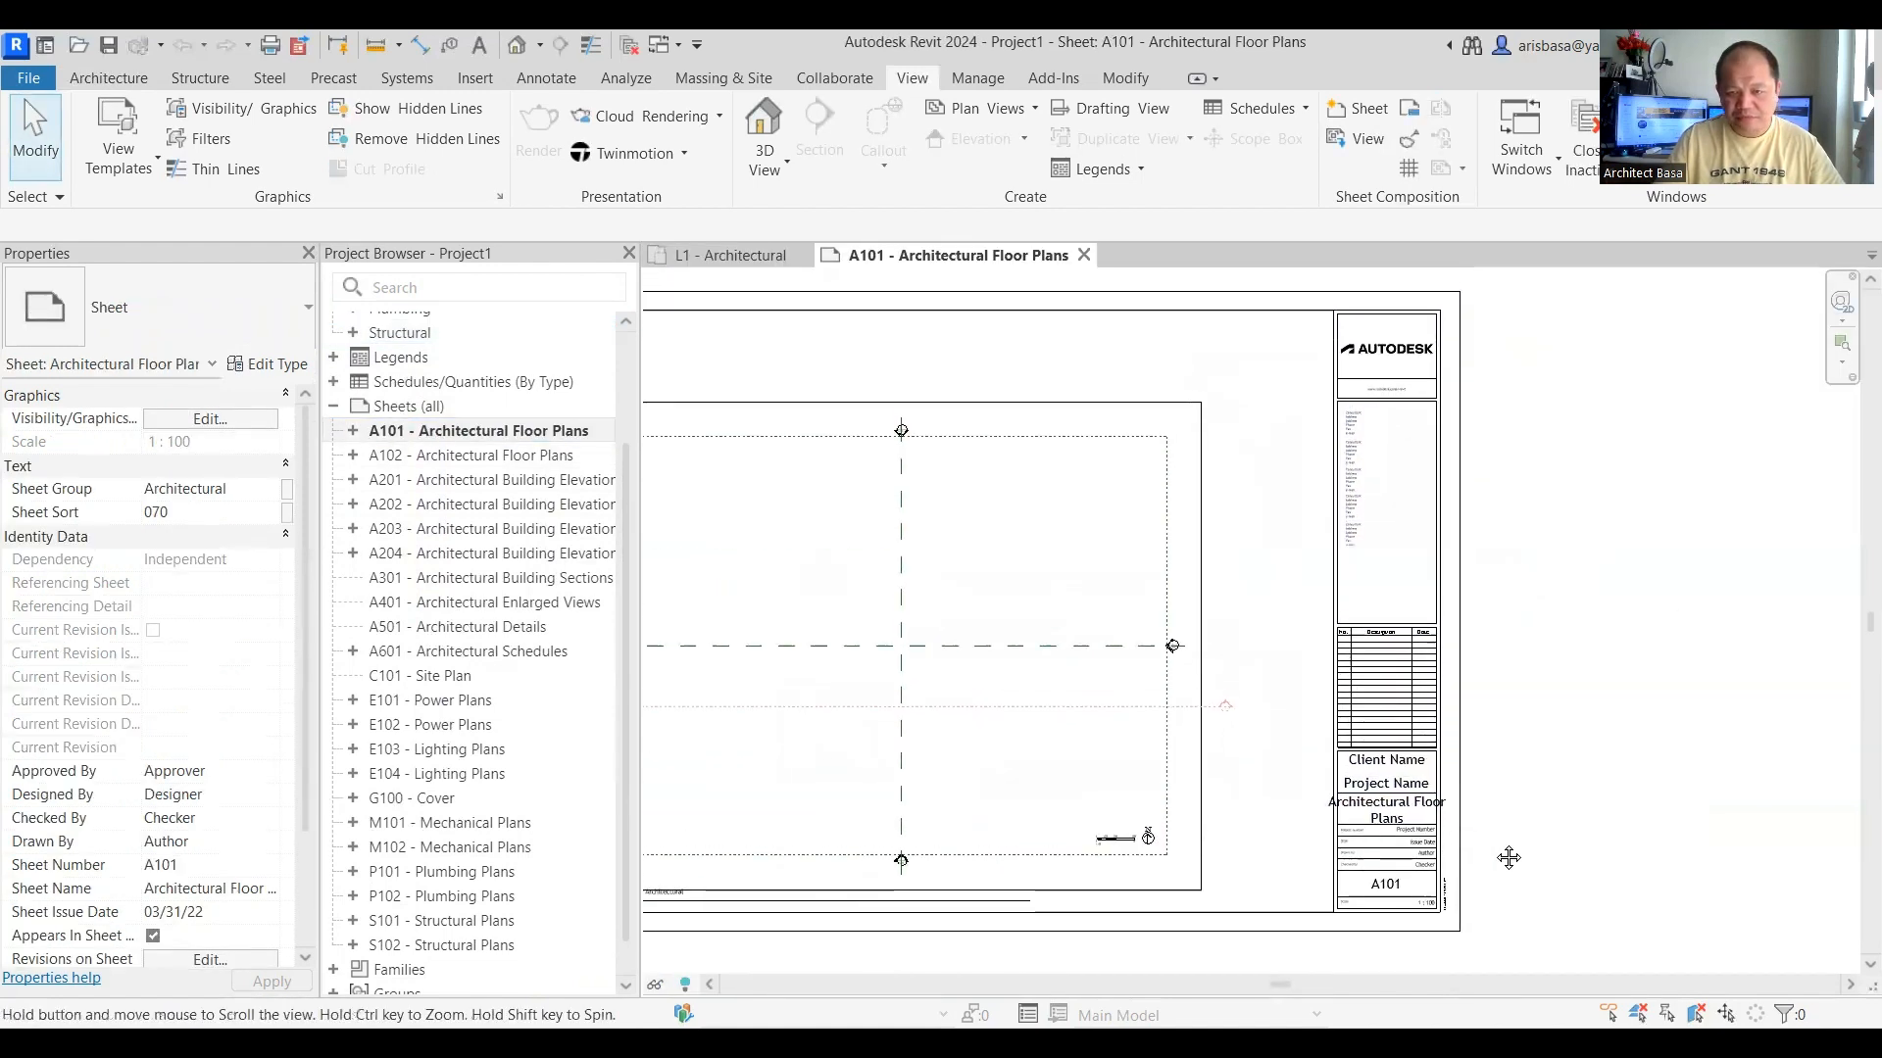
# Step: Examine the title block of sheet A101, from the consultant fields down to the client, project, sheet name and scale fields
pyautogui.scroll(4, 1399, 392)
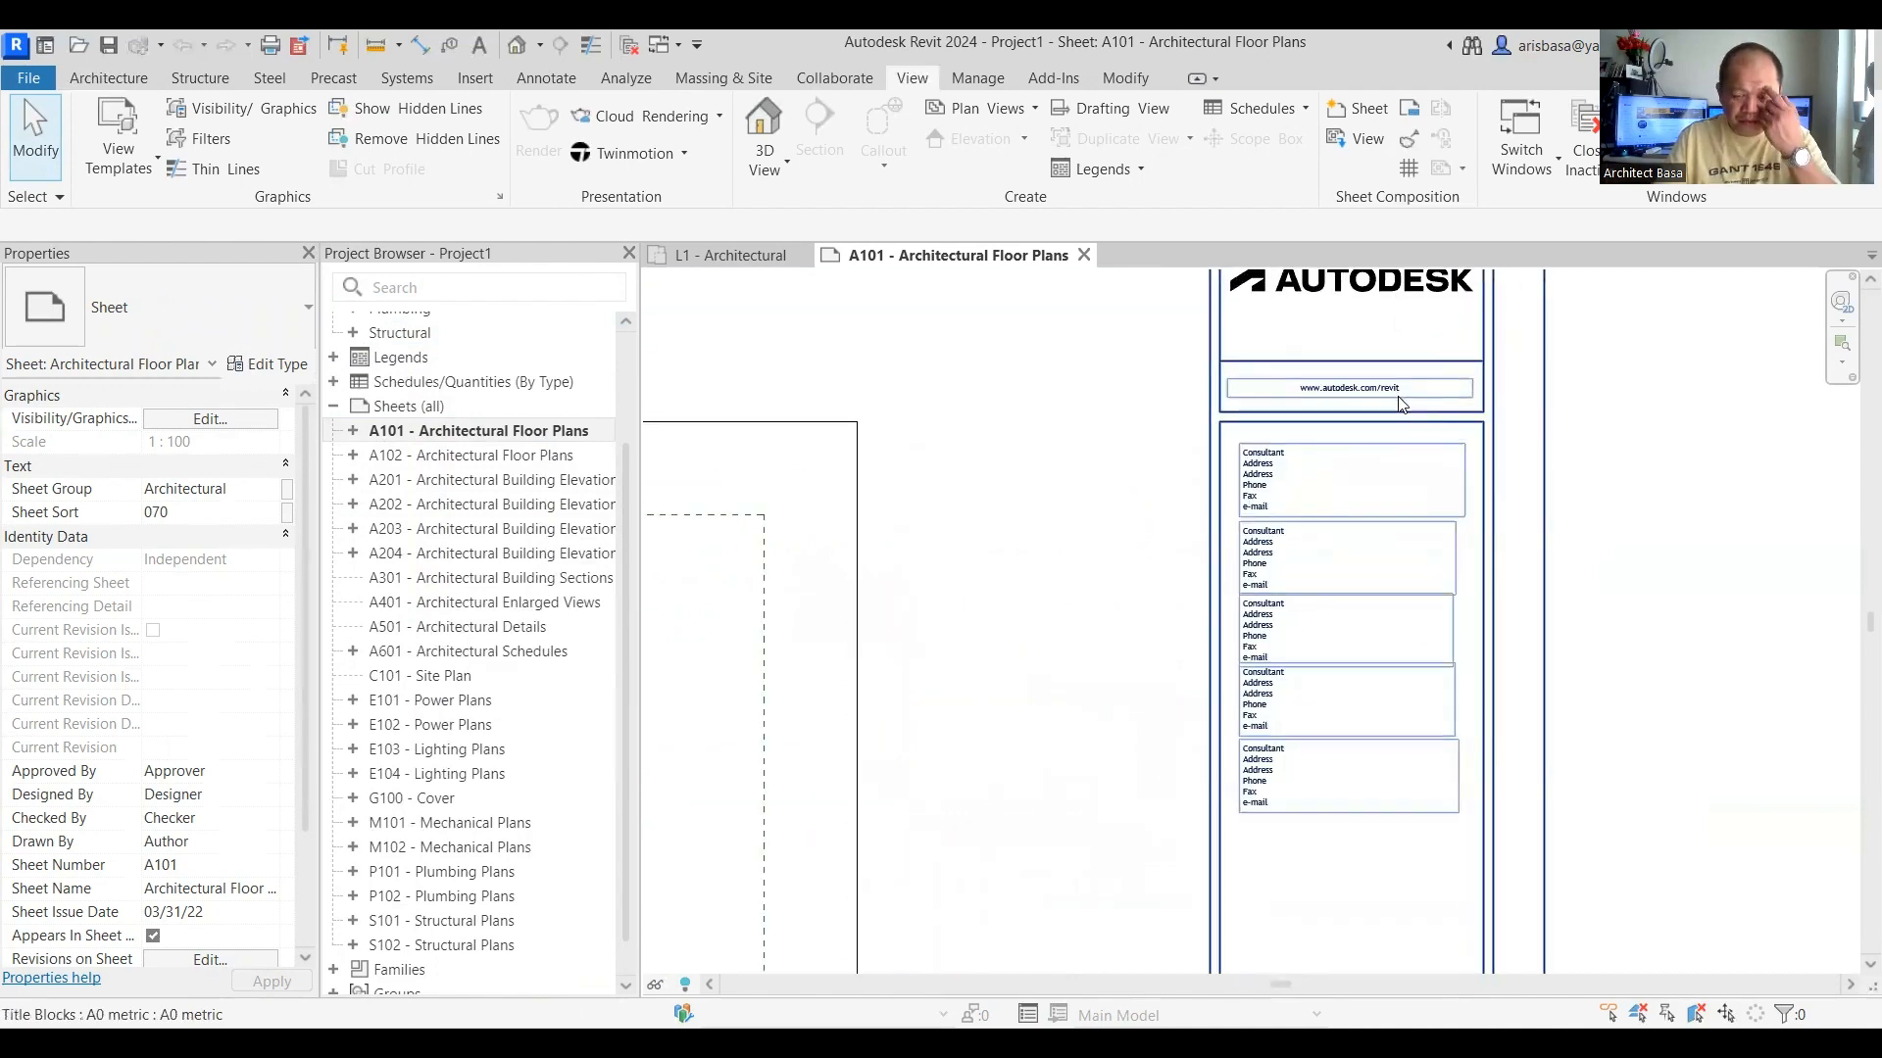
pyautogui.scroll(-5, 1382, 431)
pyautogui.scroll(5, 1368, 774)
pyautogui.moveTo(1260, 719); pyautogui.dragTo(1041, 491, button='middle')
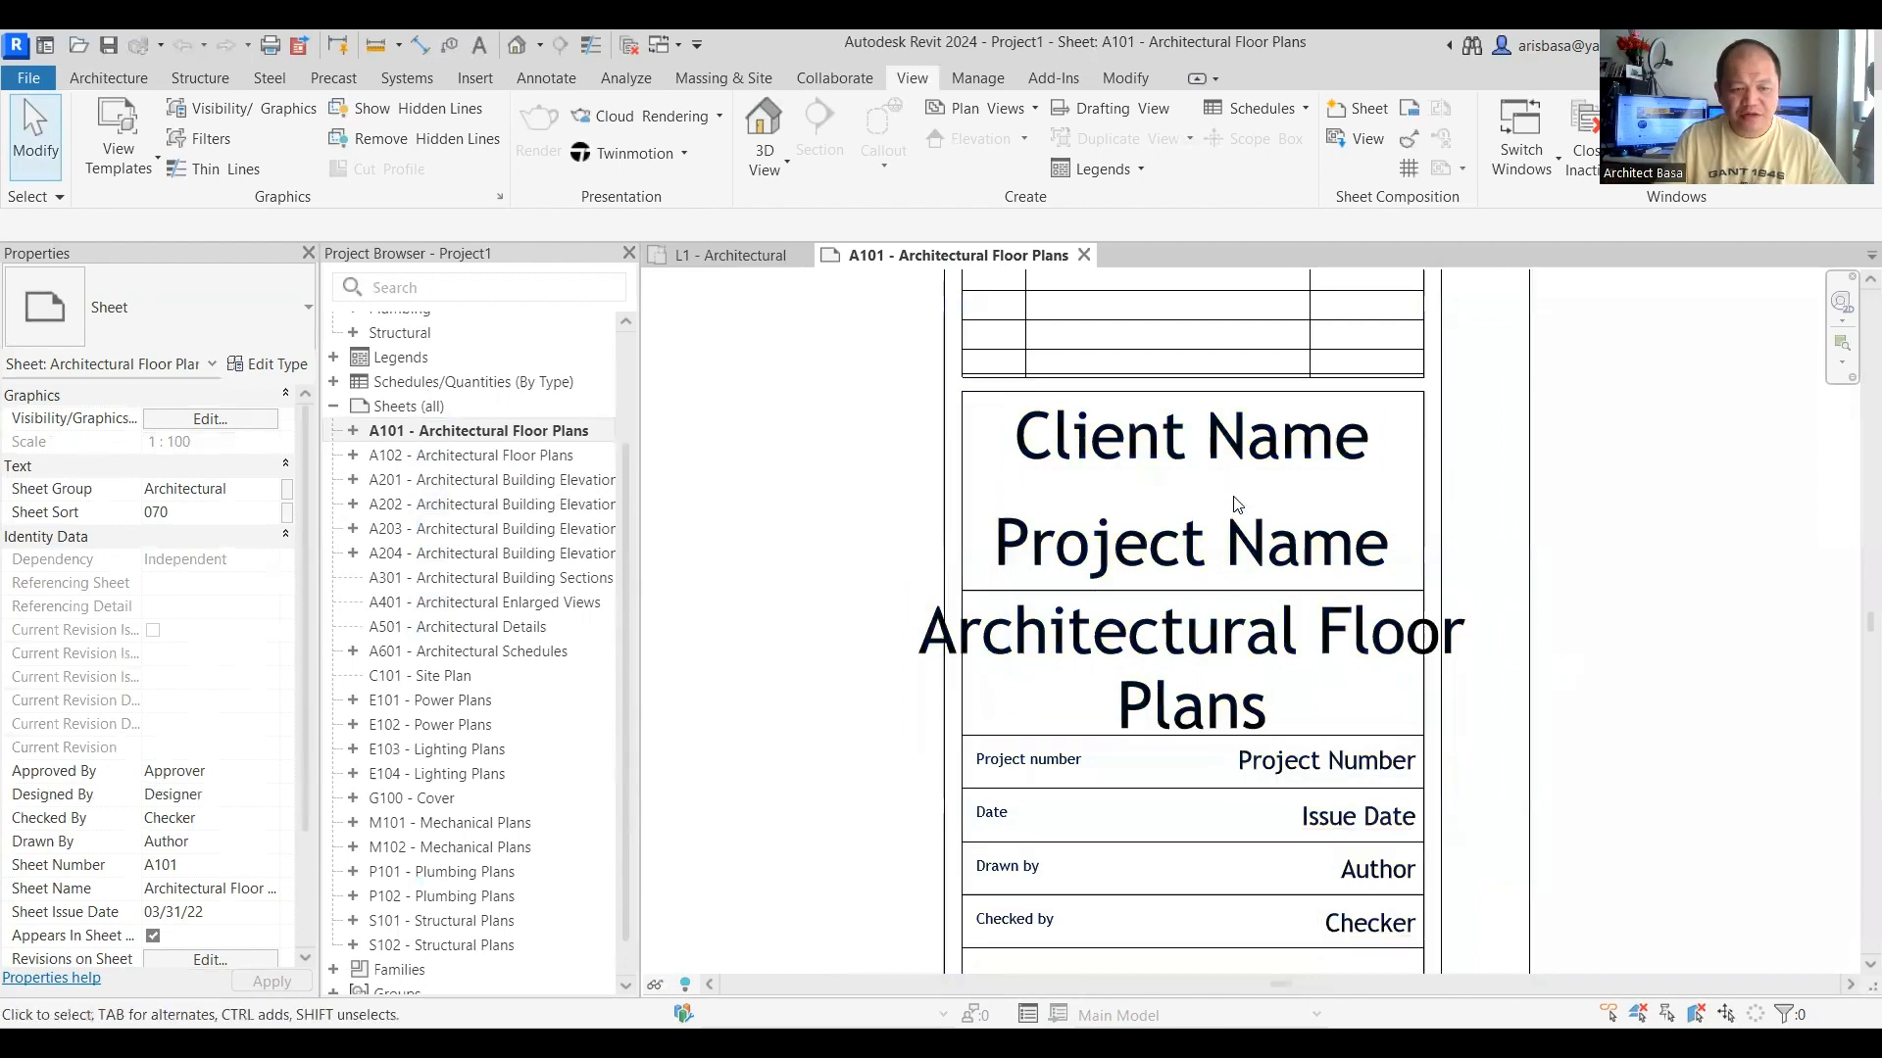
pyautogui.scroll(-5, 1187, 621)
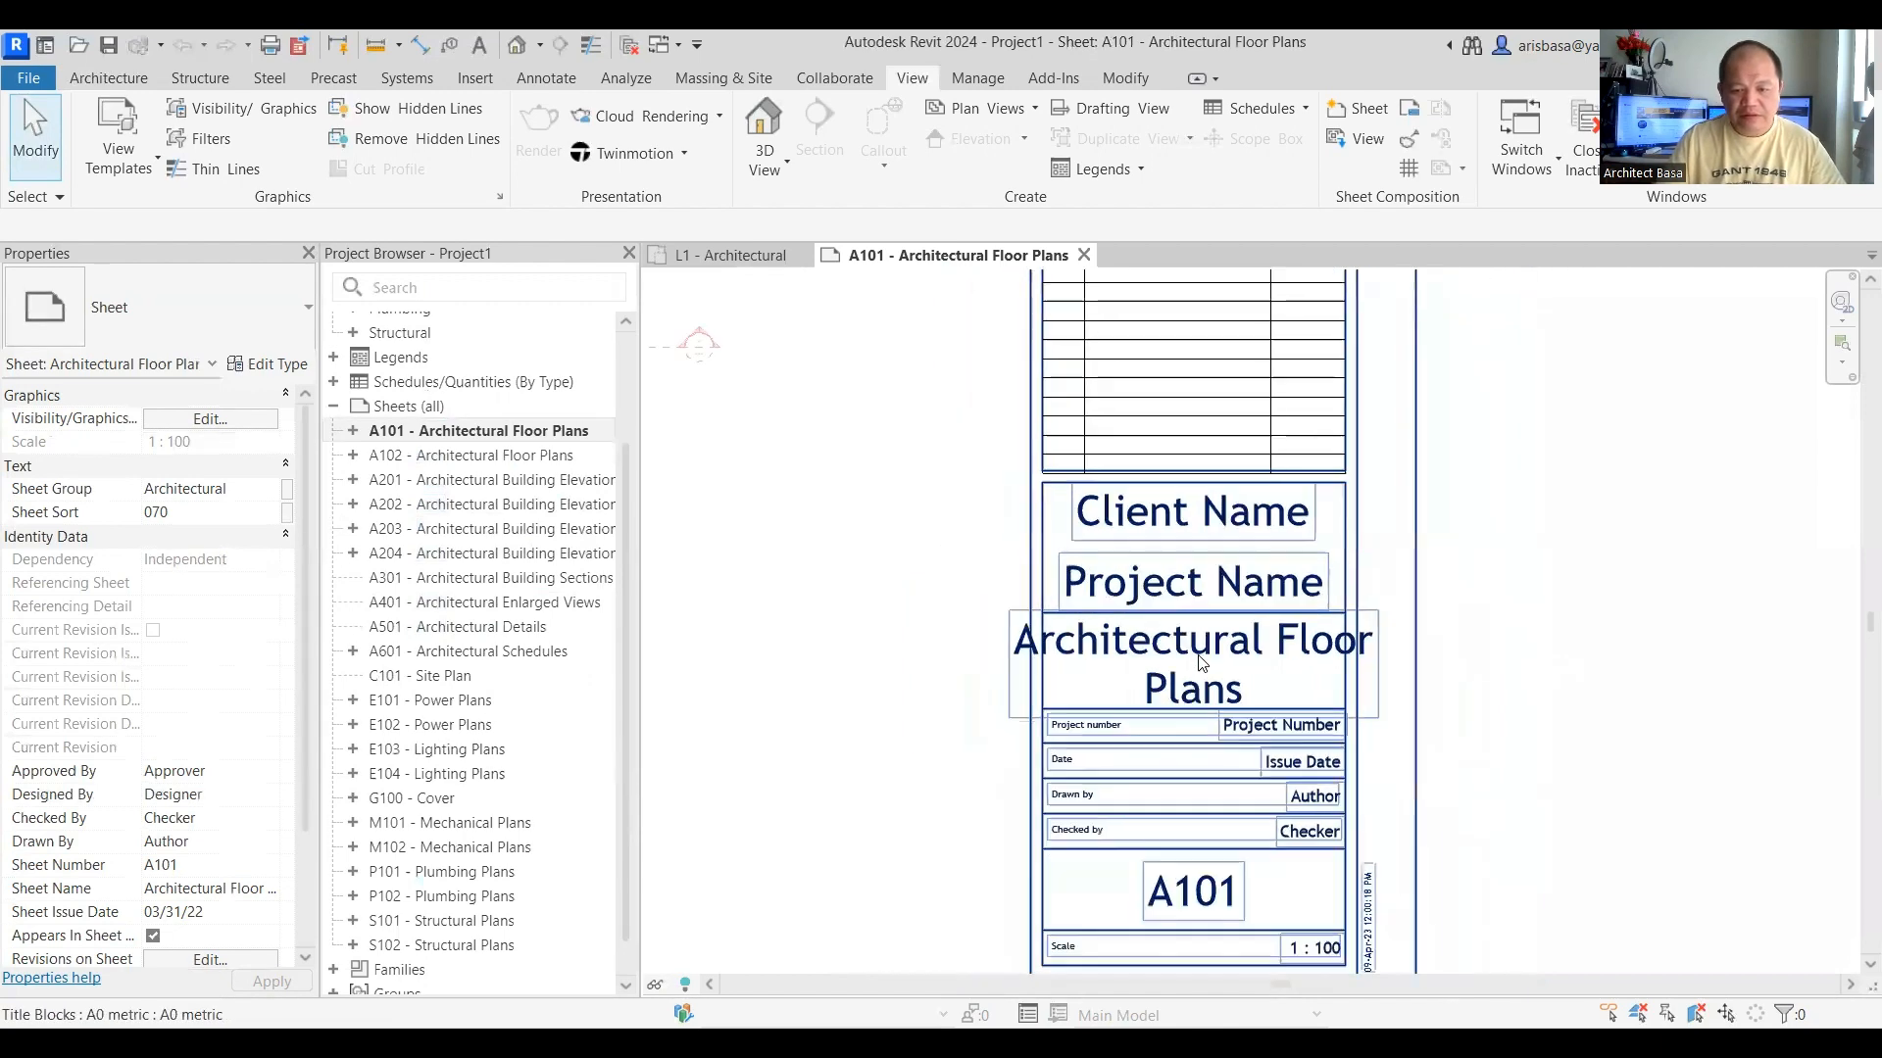
pyautogui.scroll(-1, 1234, 676)
pyautogui.moveTo(1267, 753); pyautogui.dragTo(1415, 775, button='middle')
pyautogui.scroll(-1, 1347, 840)
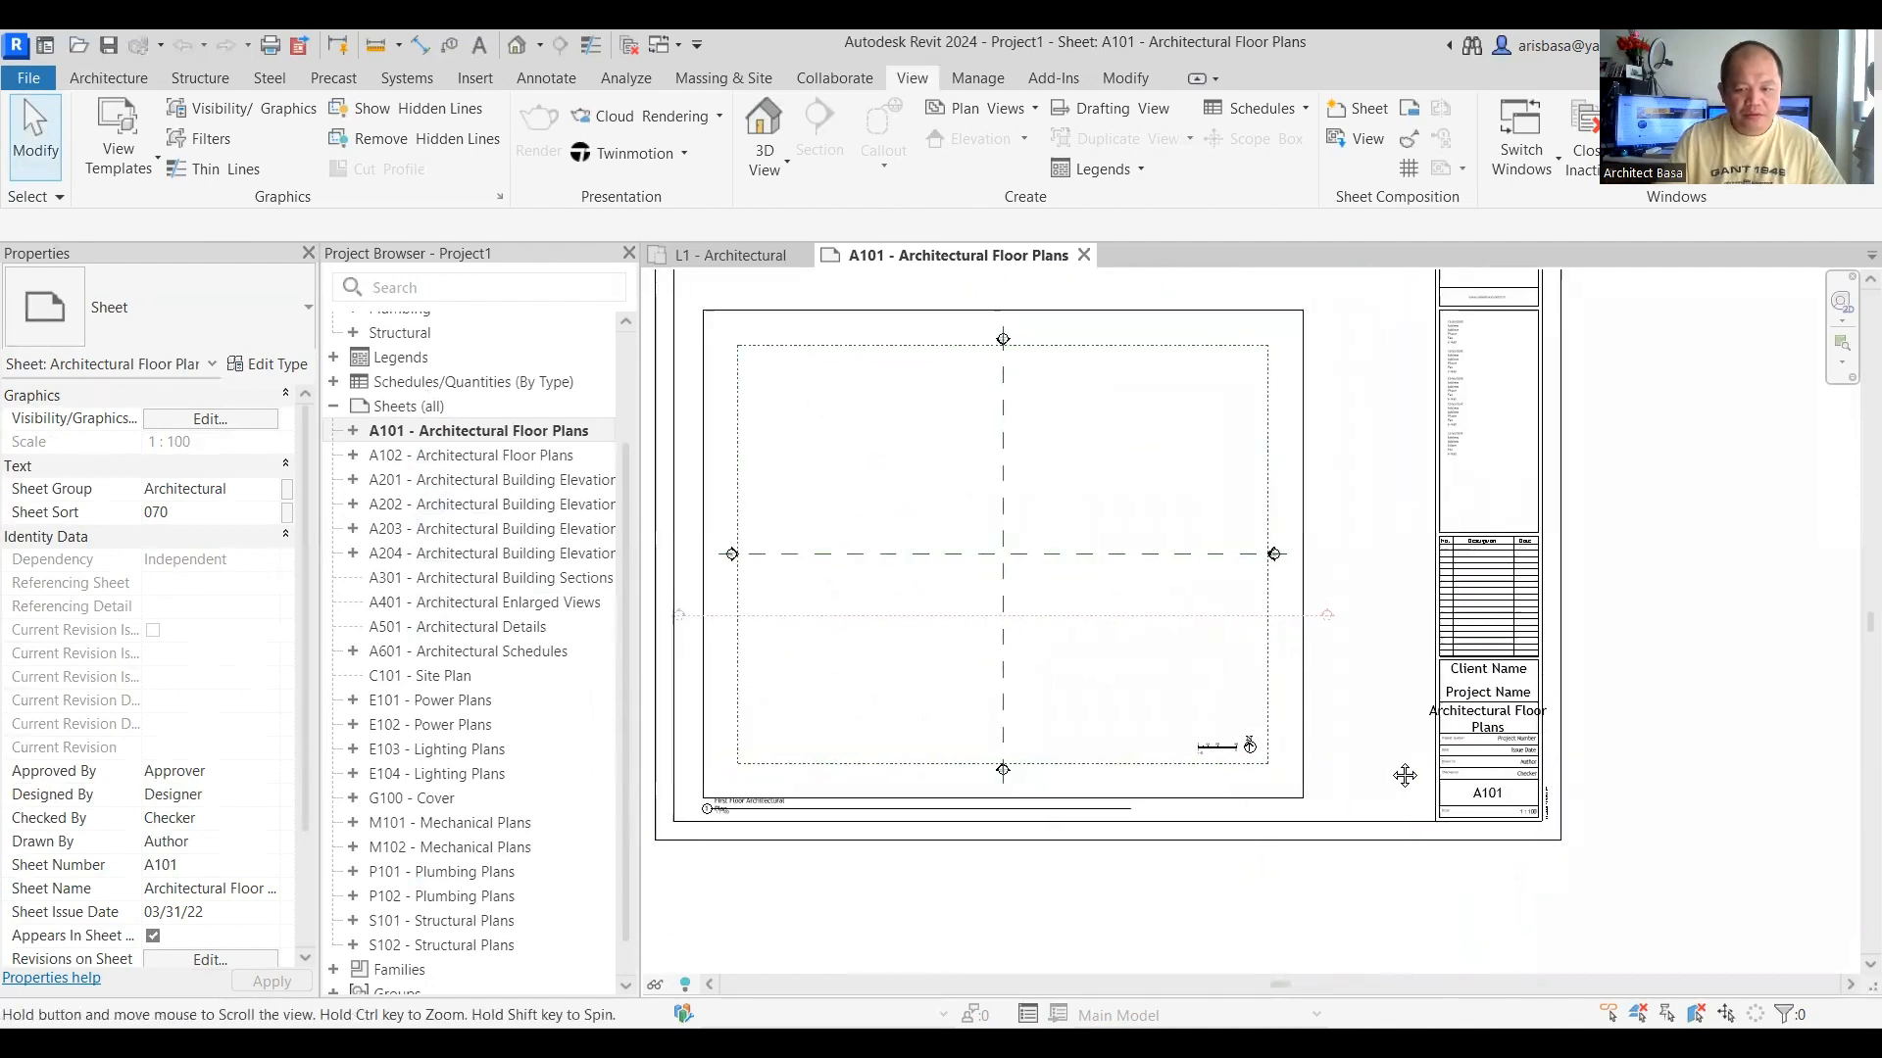
# Step: Examine the First Floor Architectural Plan view title below the viewport on sheet A101
pyautogui.scroll(5, 702, 819)
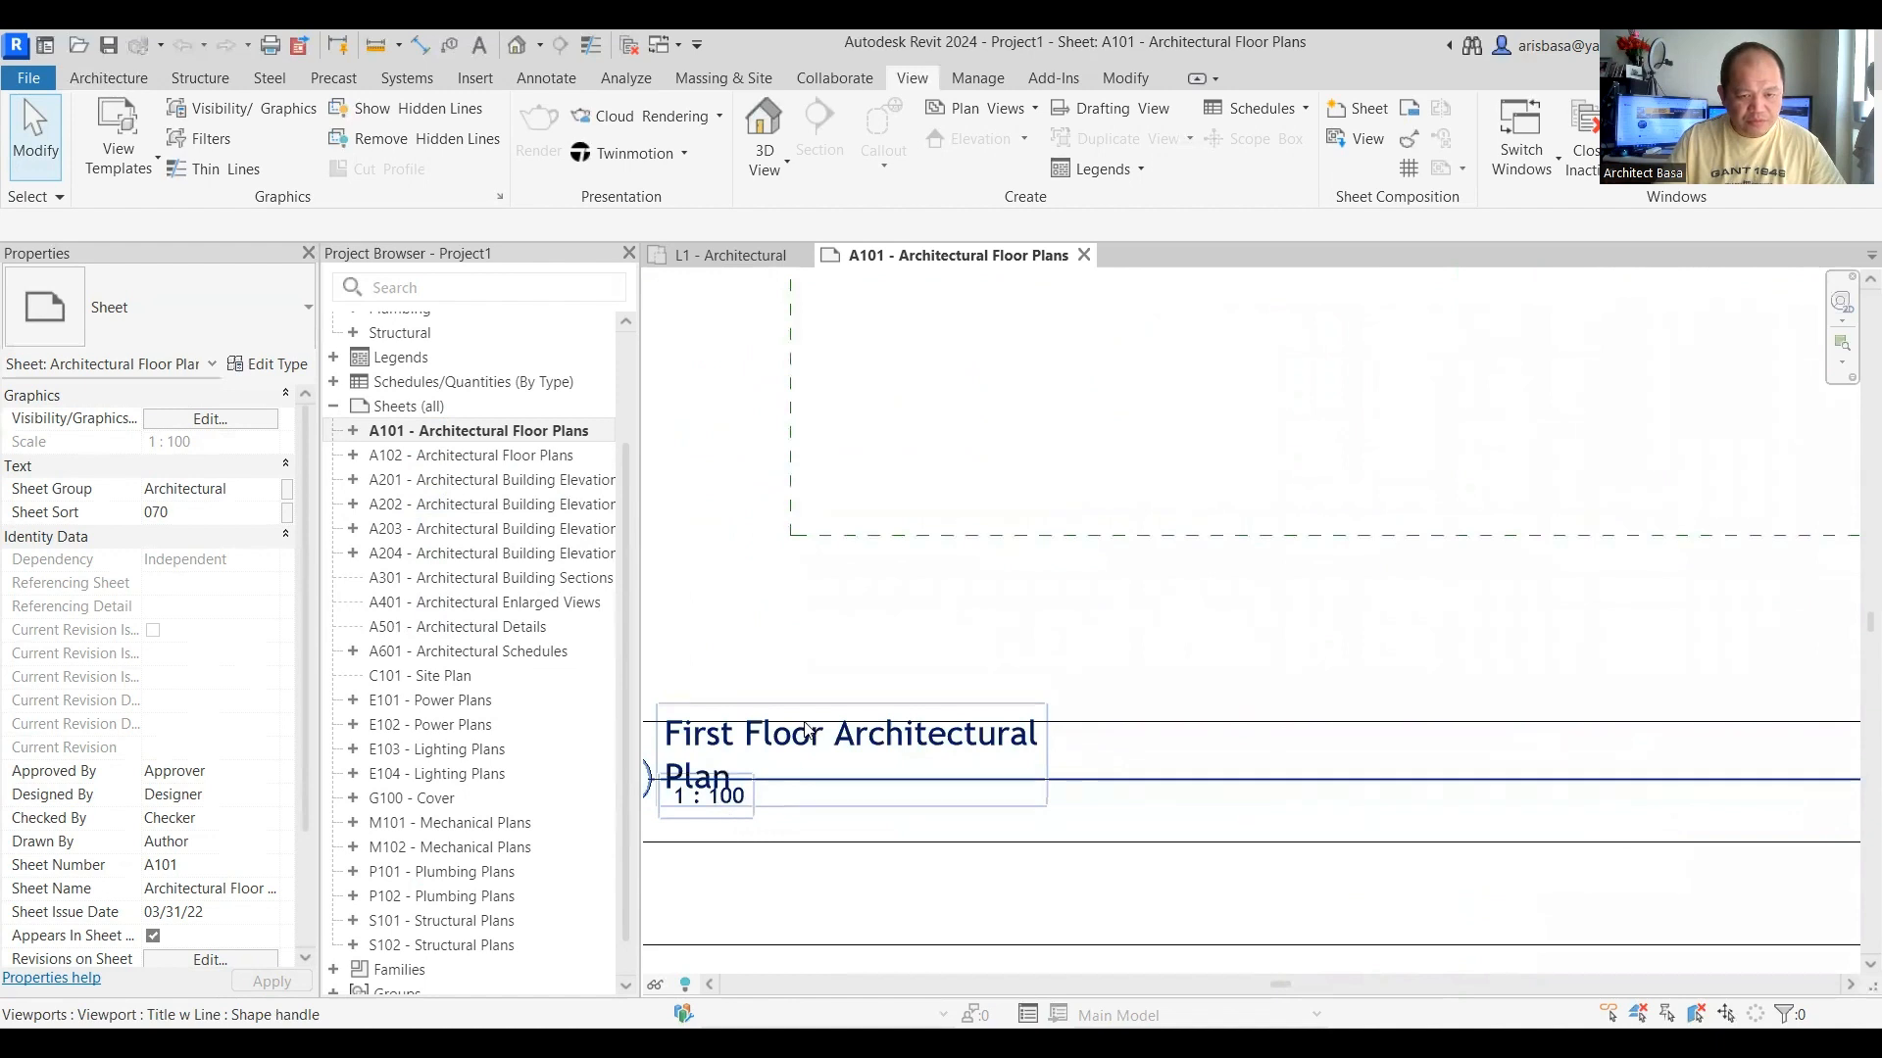
pyautogui.scroll(-3, 820, 742)
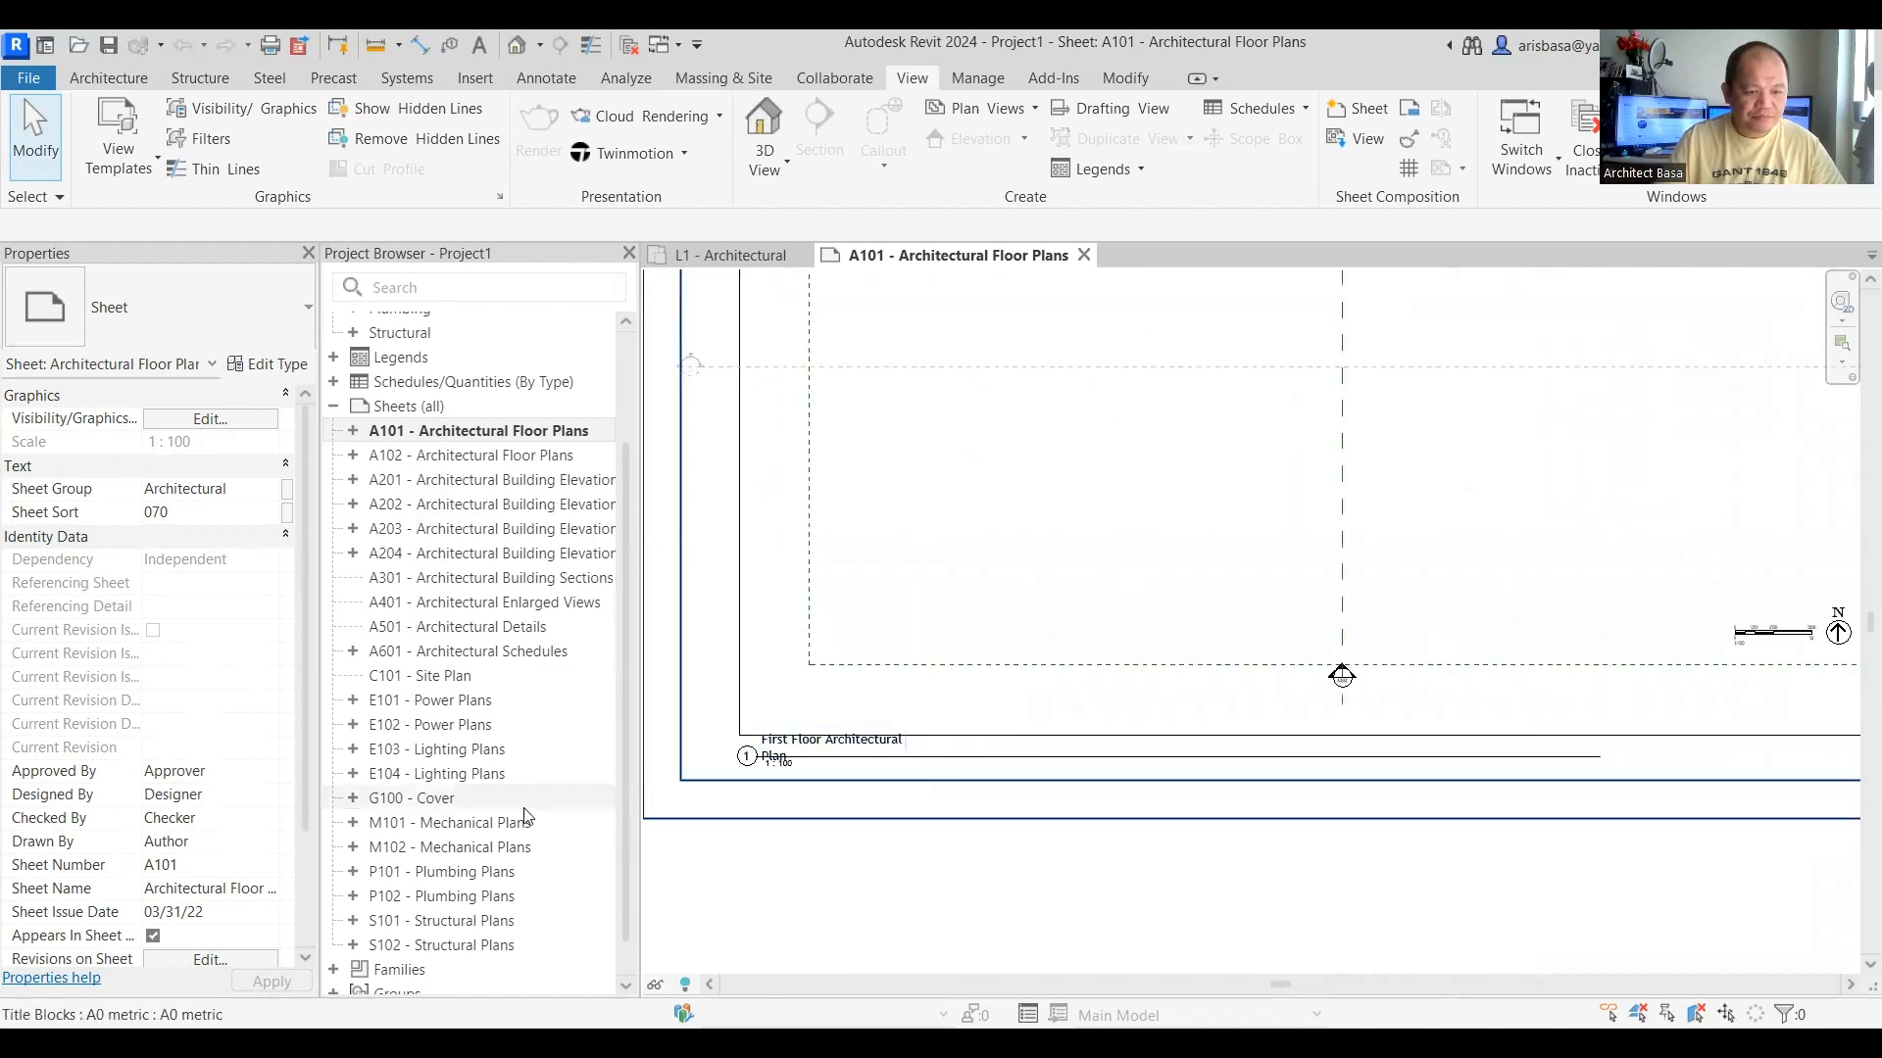
pyautogui.moveTo(1100, 727); pyautogui.dragTo(1066, 788, button='middle')
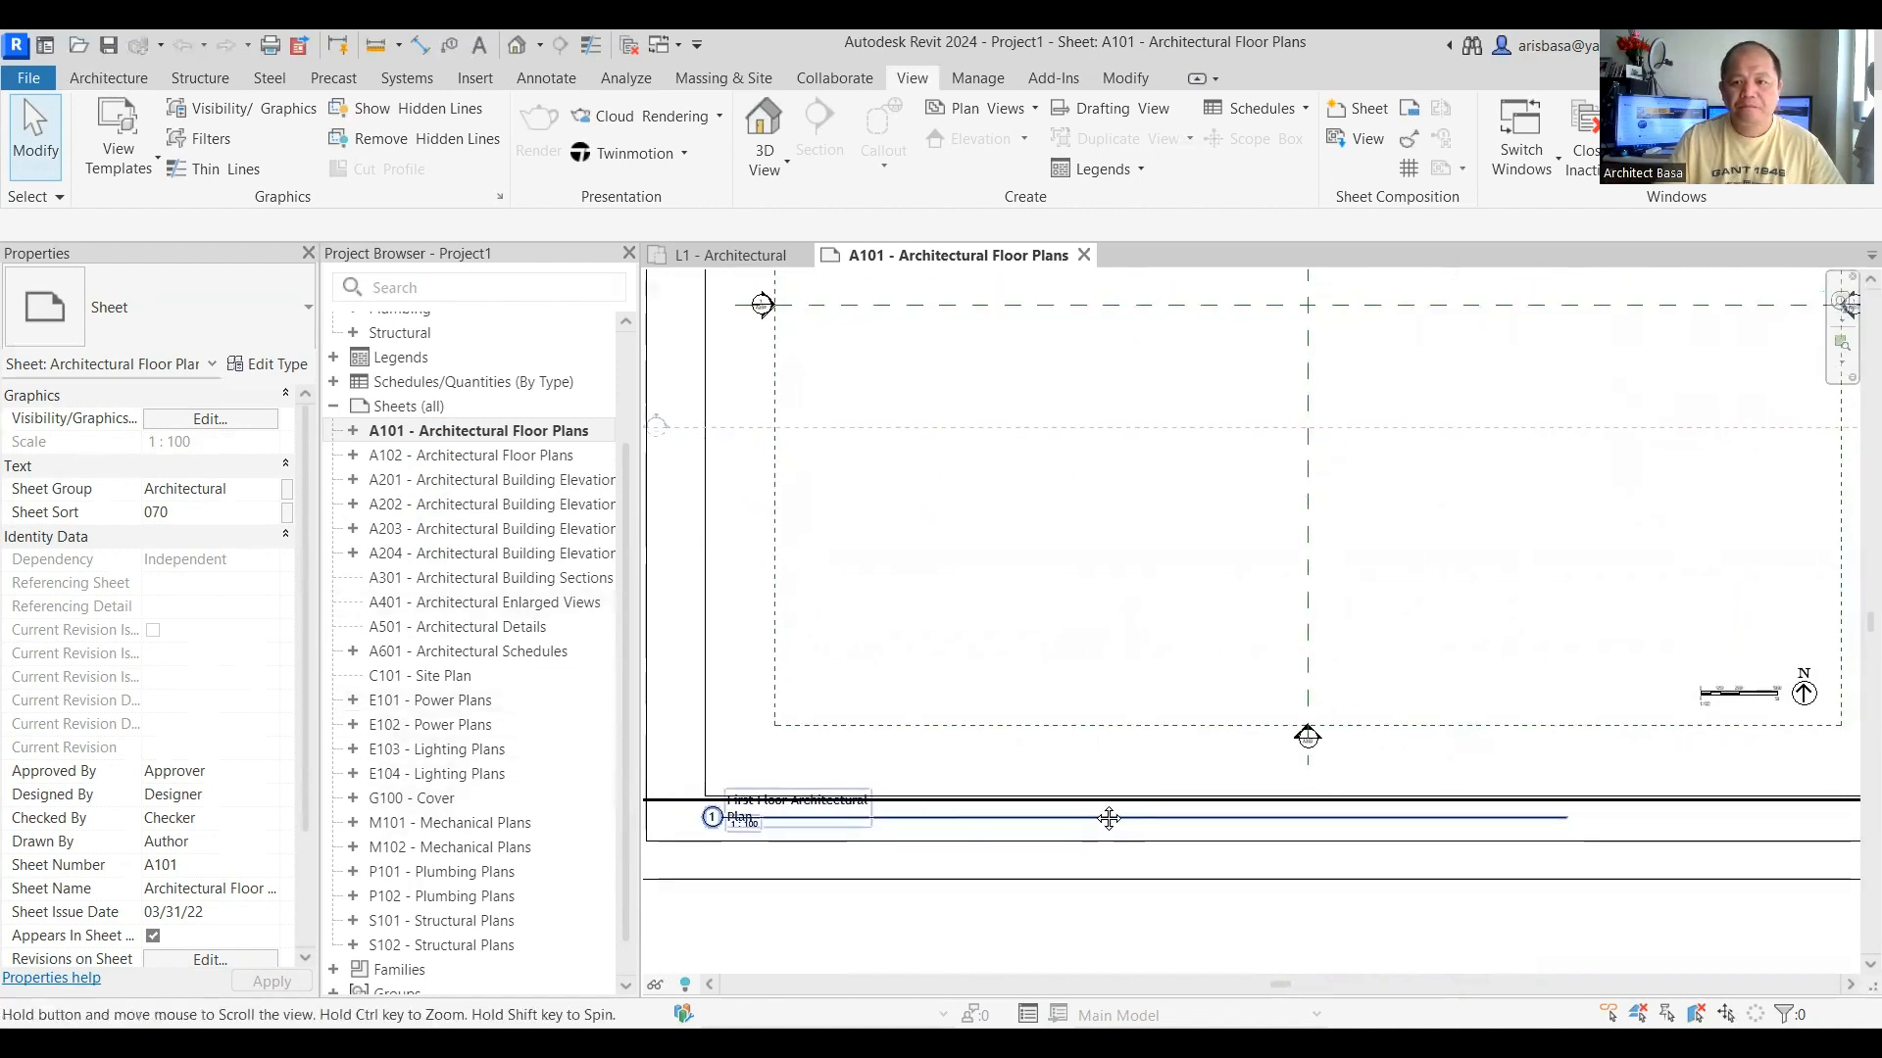
# Step: Return to the L1 - Architectural plan, then open the default 3D view
pyautogui.click(110, 77)
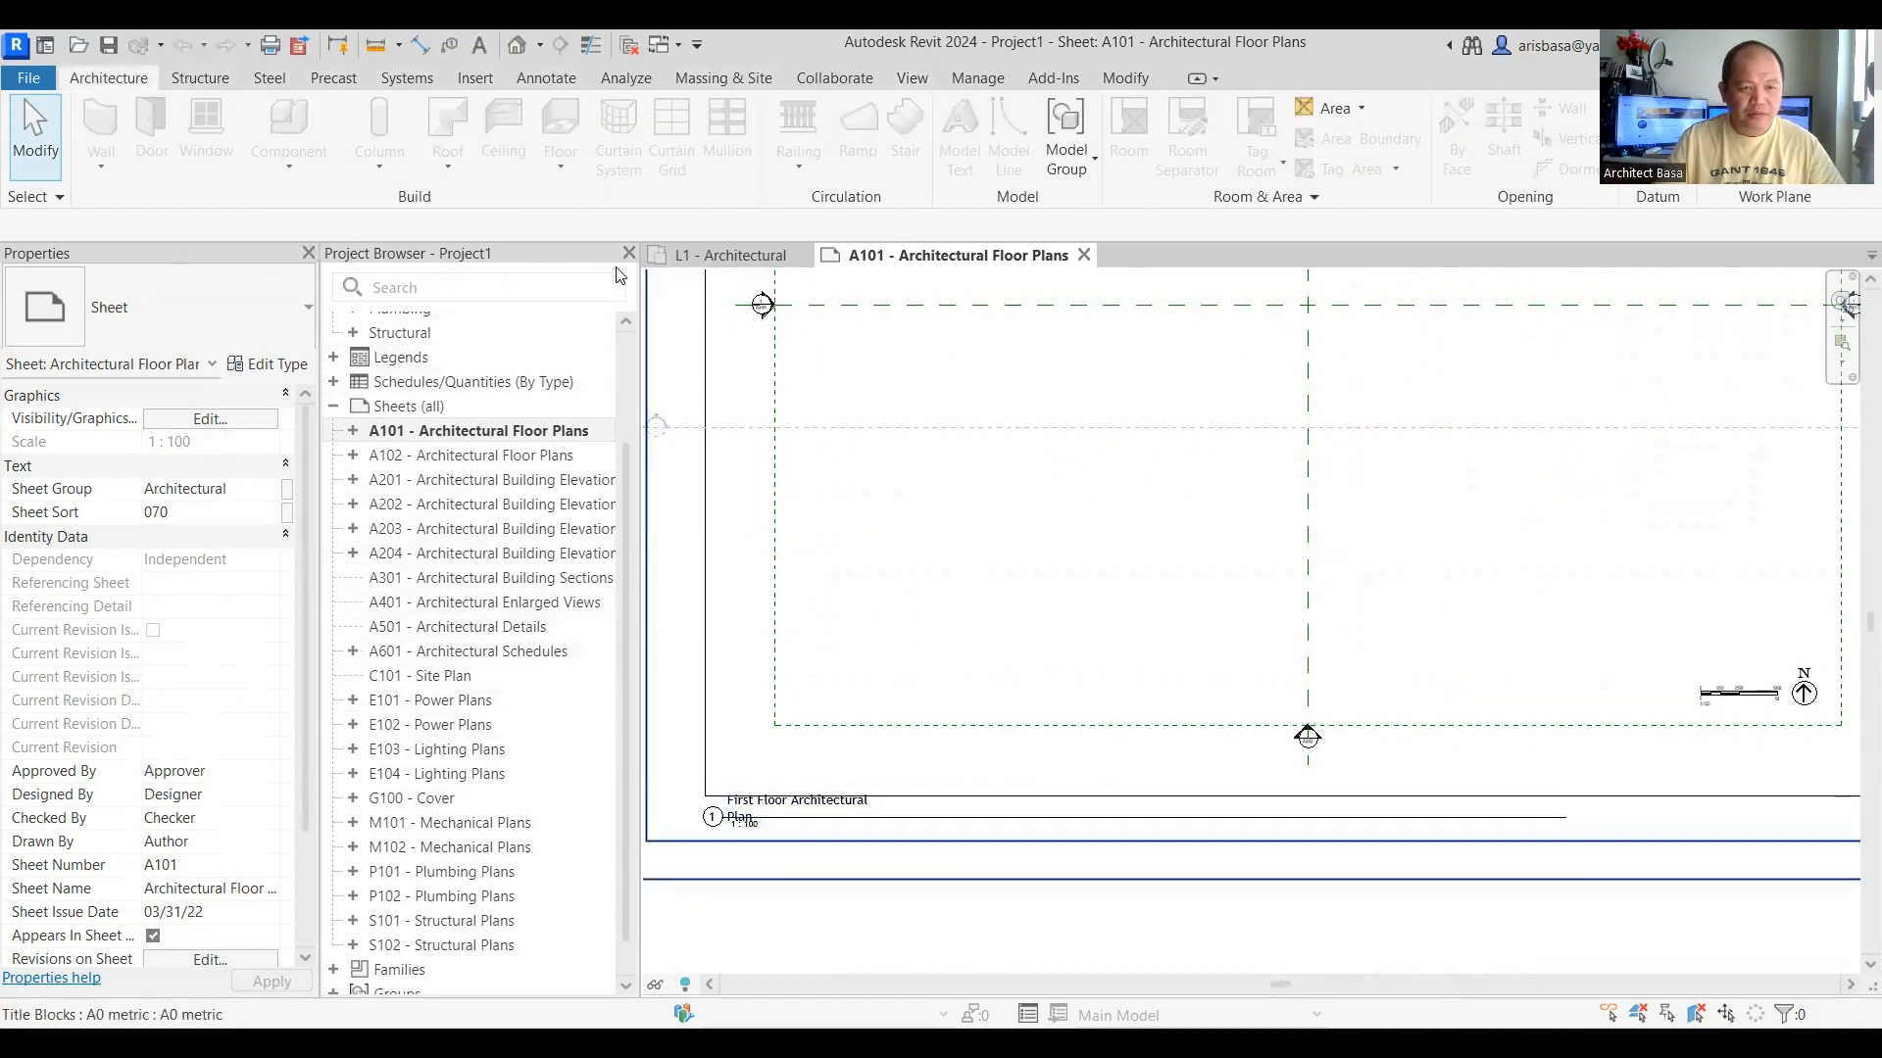
pyautogui.click(730, 255)
pyautogui.moveTo(729, 509); pyautogui.dragTo(749, 560, button='middle')
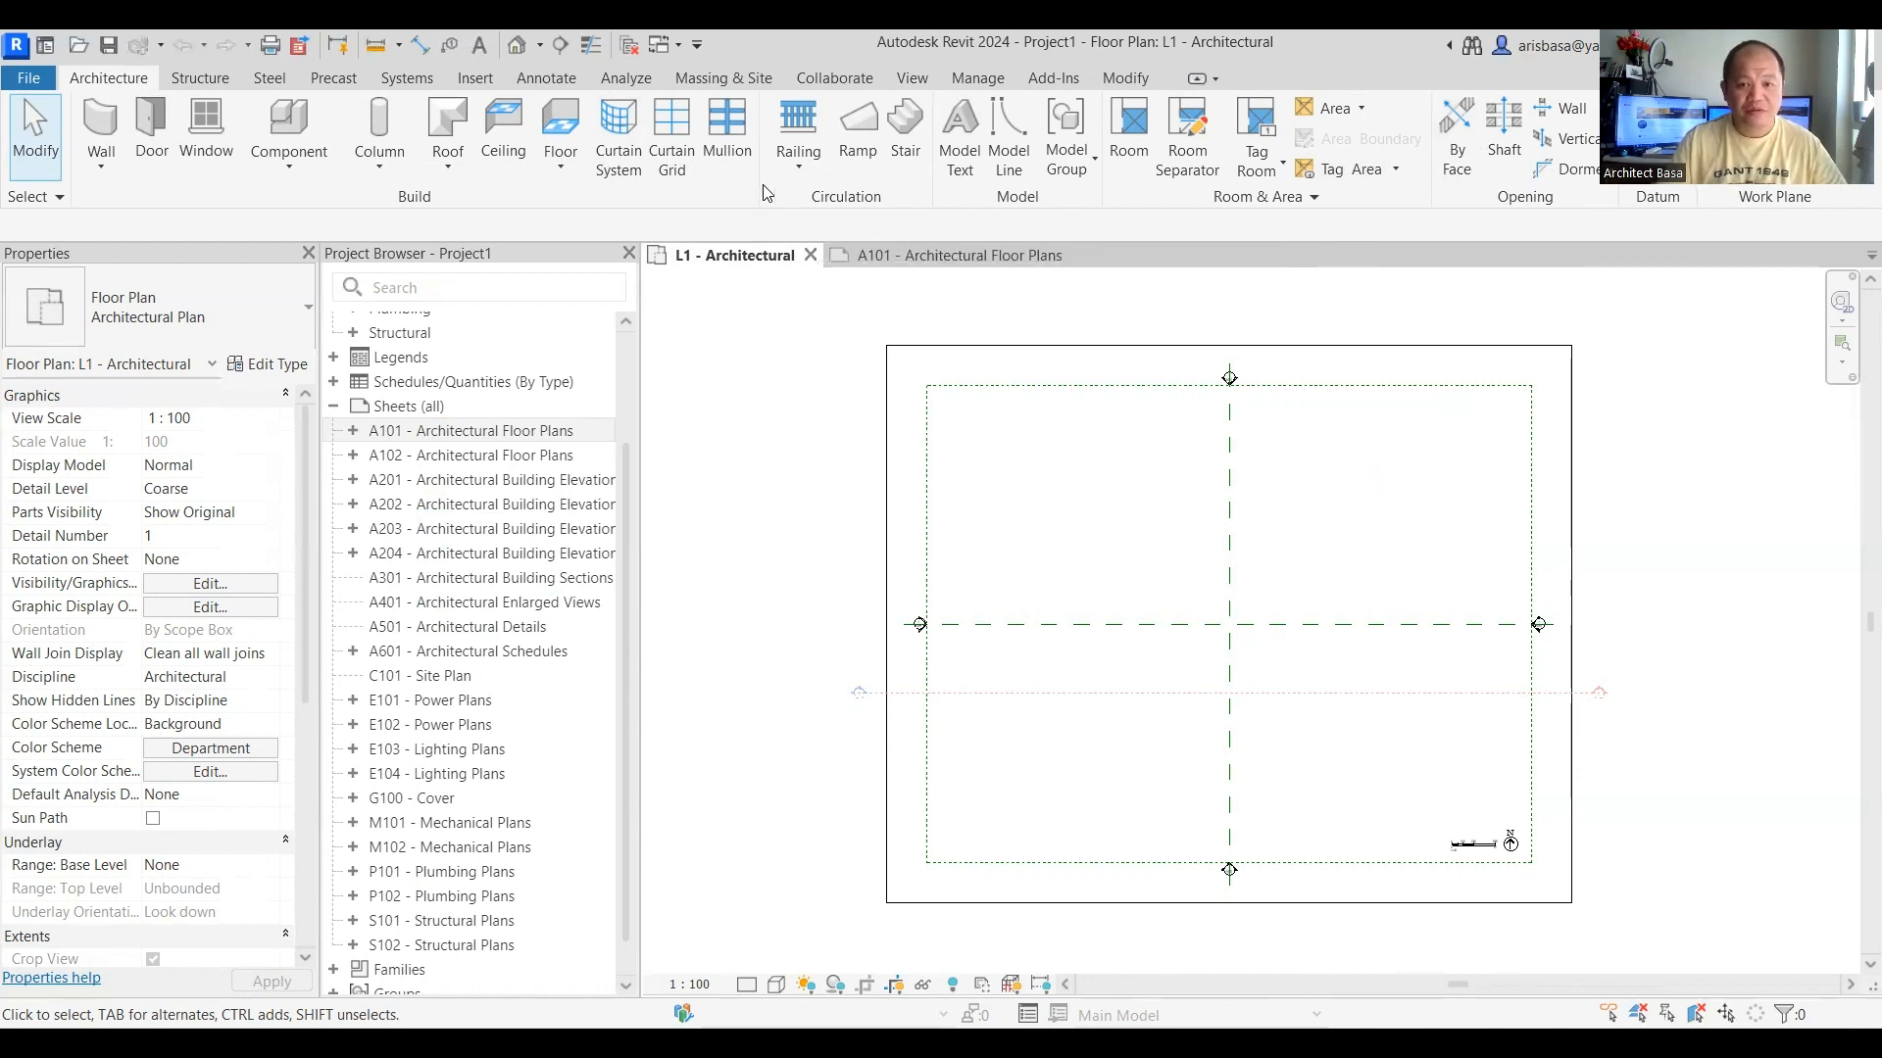
pyautogui.moveTo(1155, 523); pyautogui.dragTo(1049, 520, button='middle')
pyautogui.scroll(2, 1121, 495)
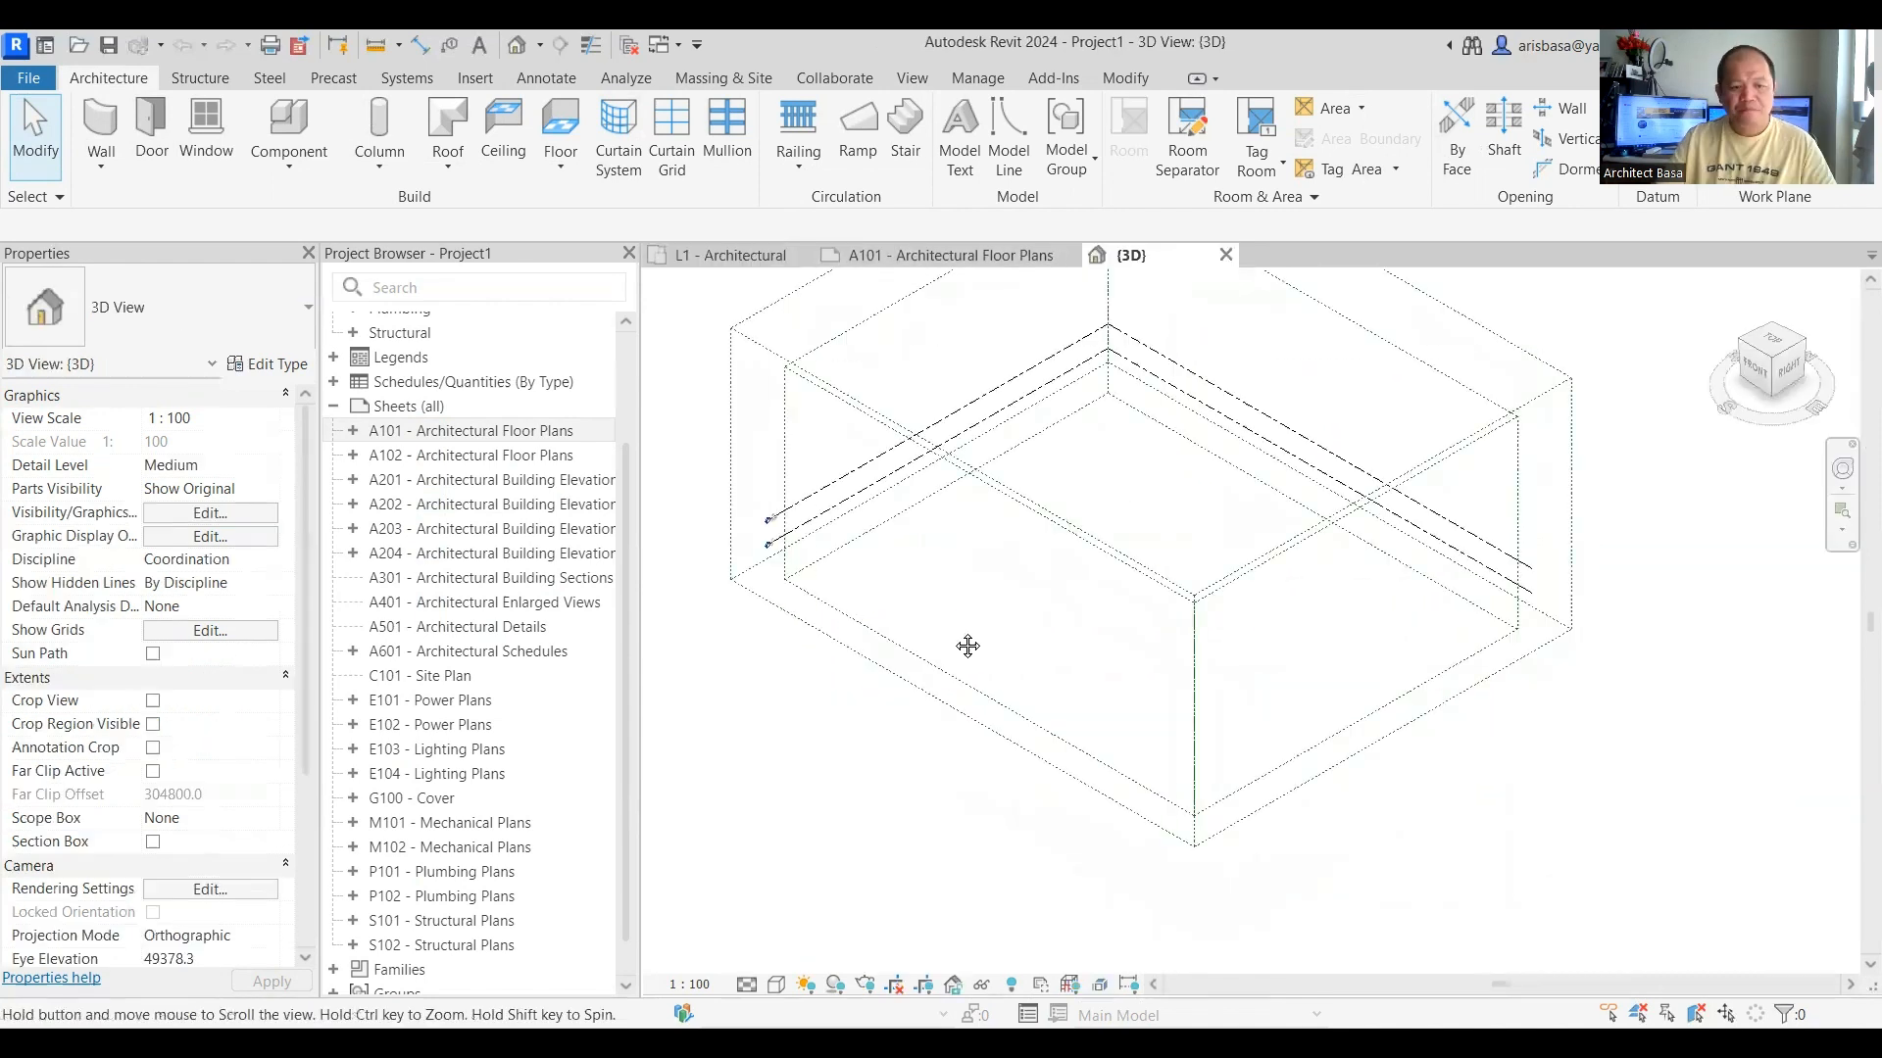
pyautogui.moveTo(967, 644); pyautogui.dragTo(951, 737, button='middle')
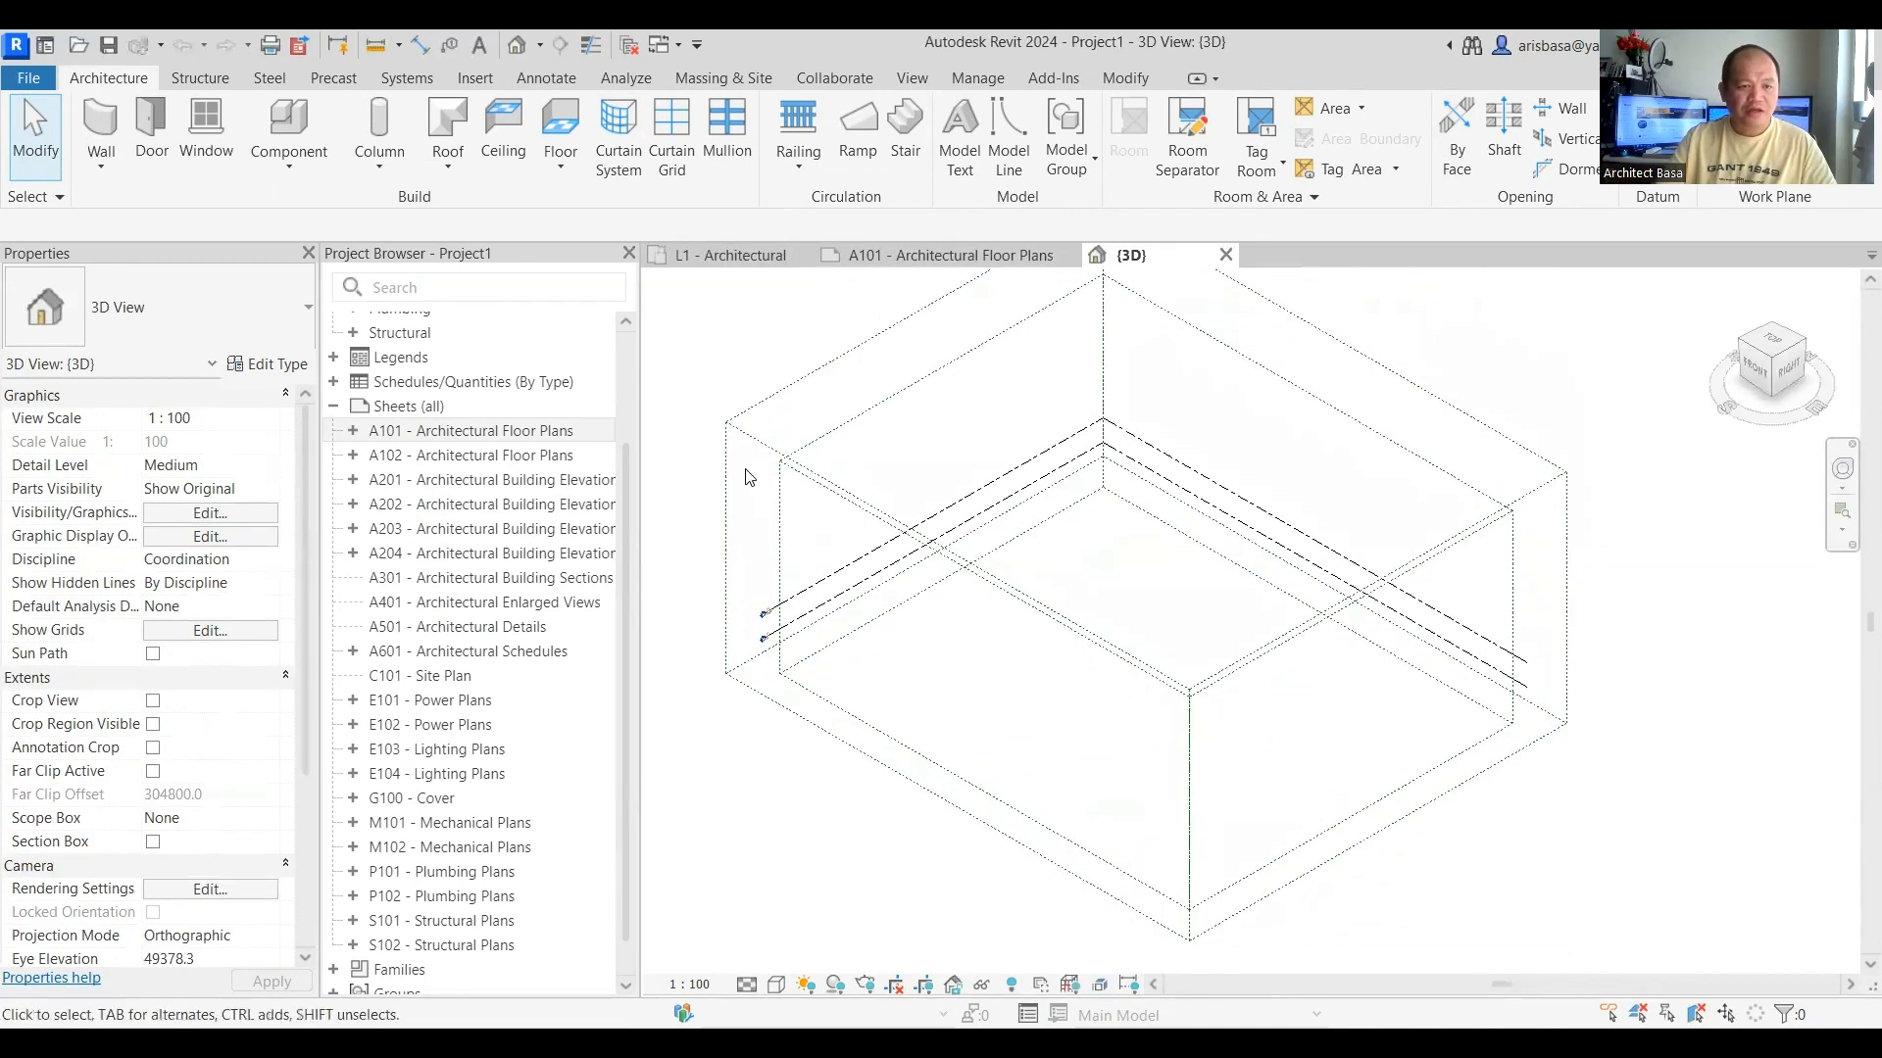
# Step: Draw three connected Generic - 200mm architectural walls in a U shape in the 3D view, the front one about 21000 mm long
pyautogui.click(102, 165)
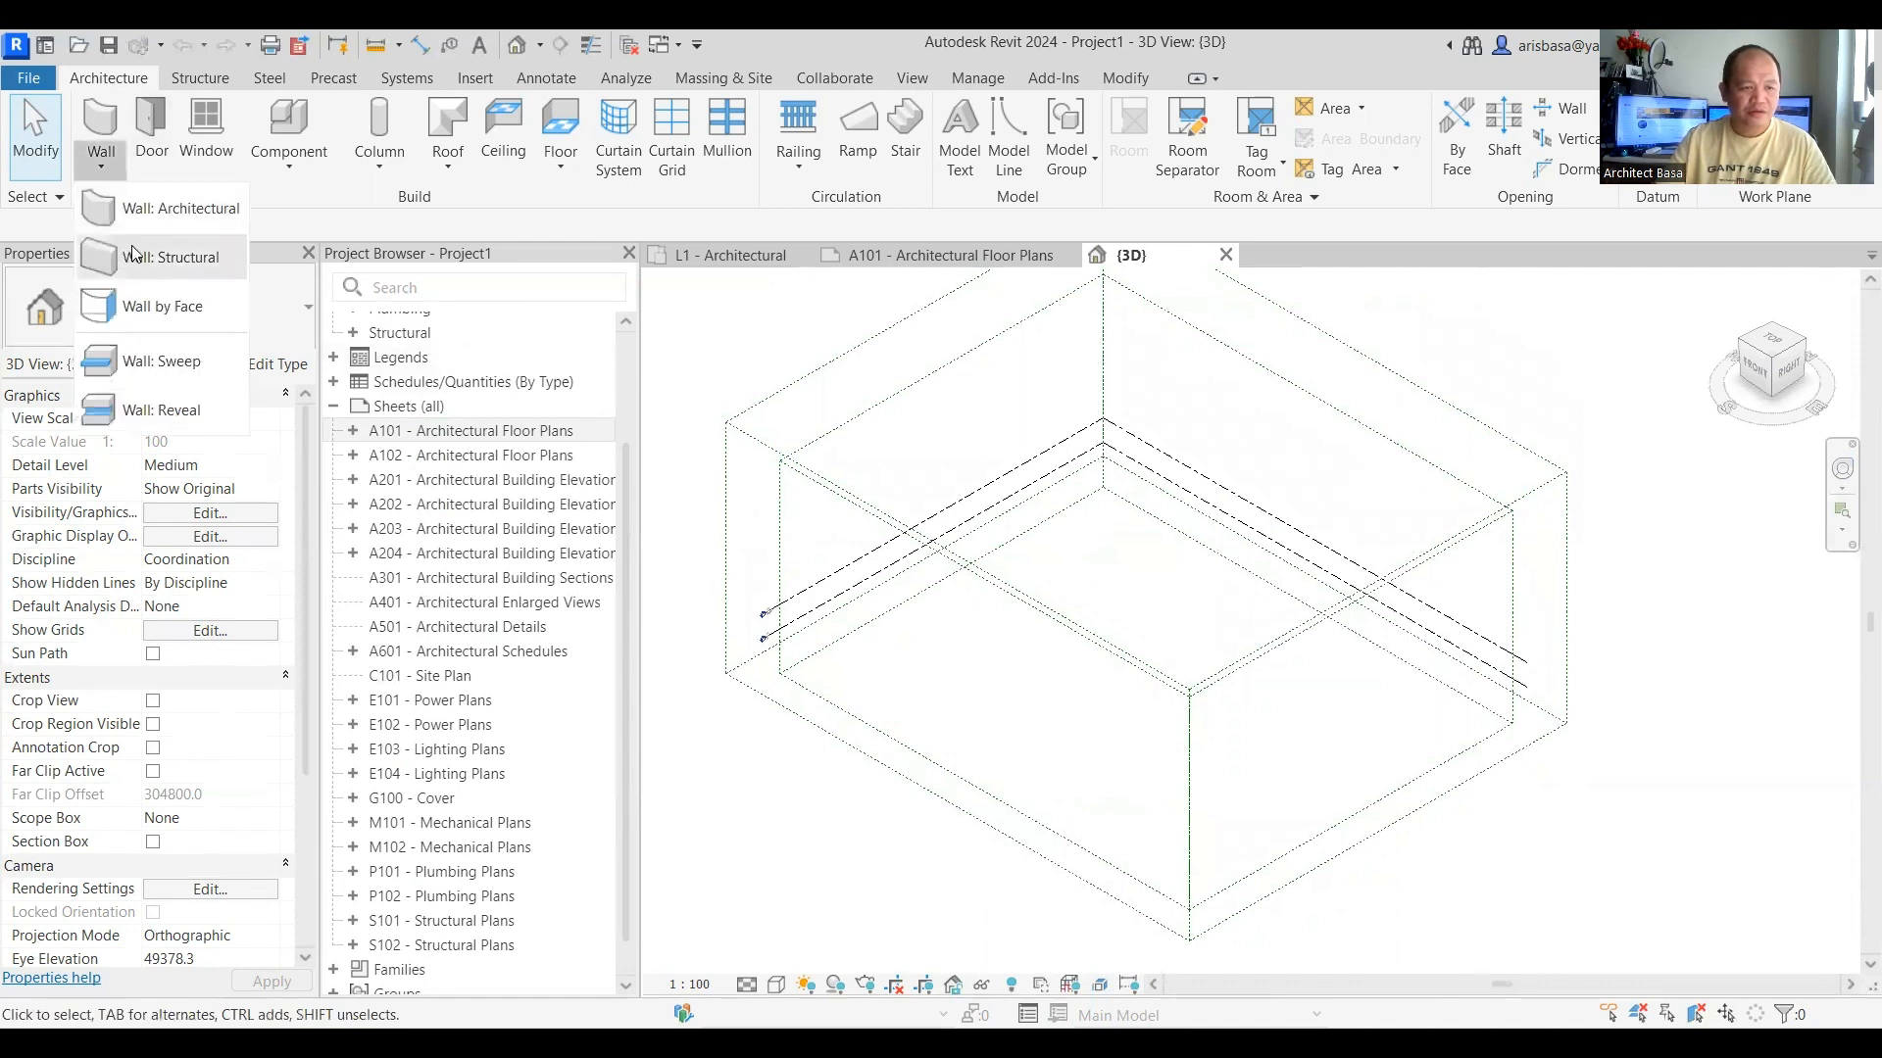
pyautogui.click(156, 207)
pyautogui.click(978, 654)
pyautogui.click(1103, 725)
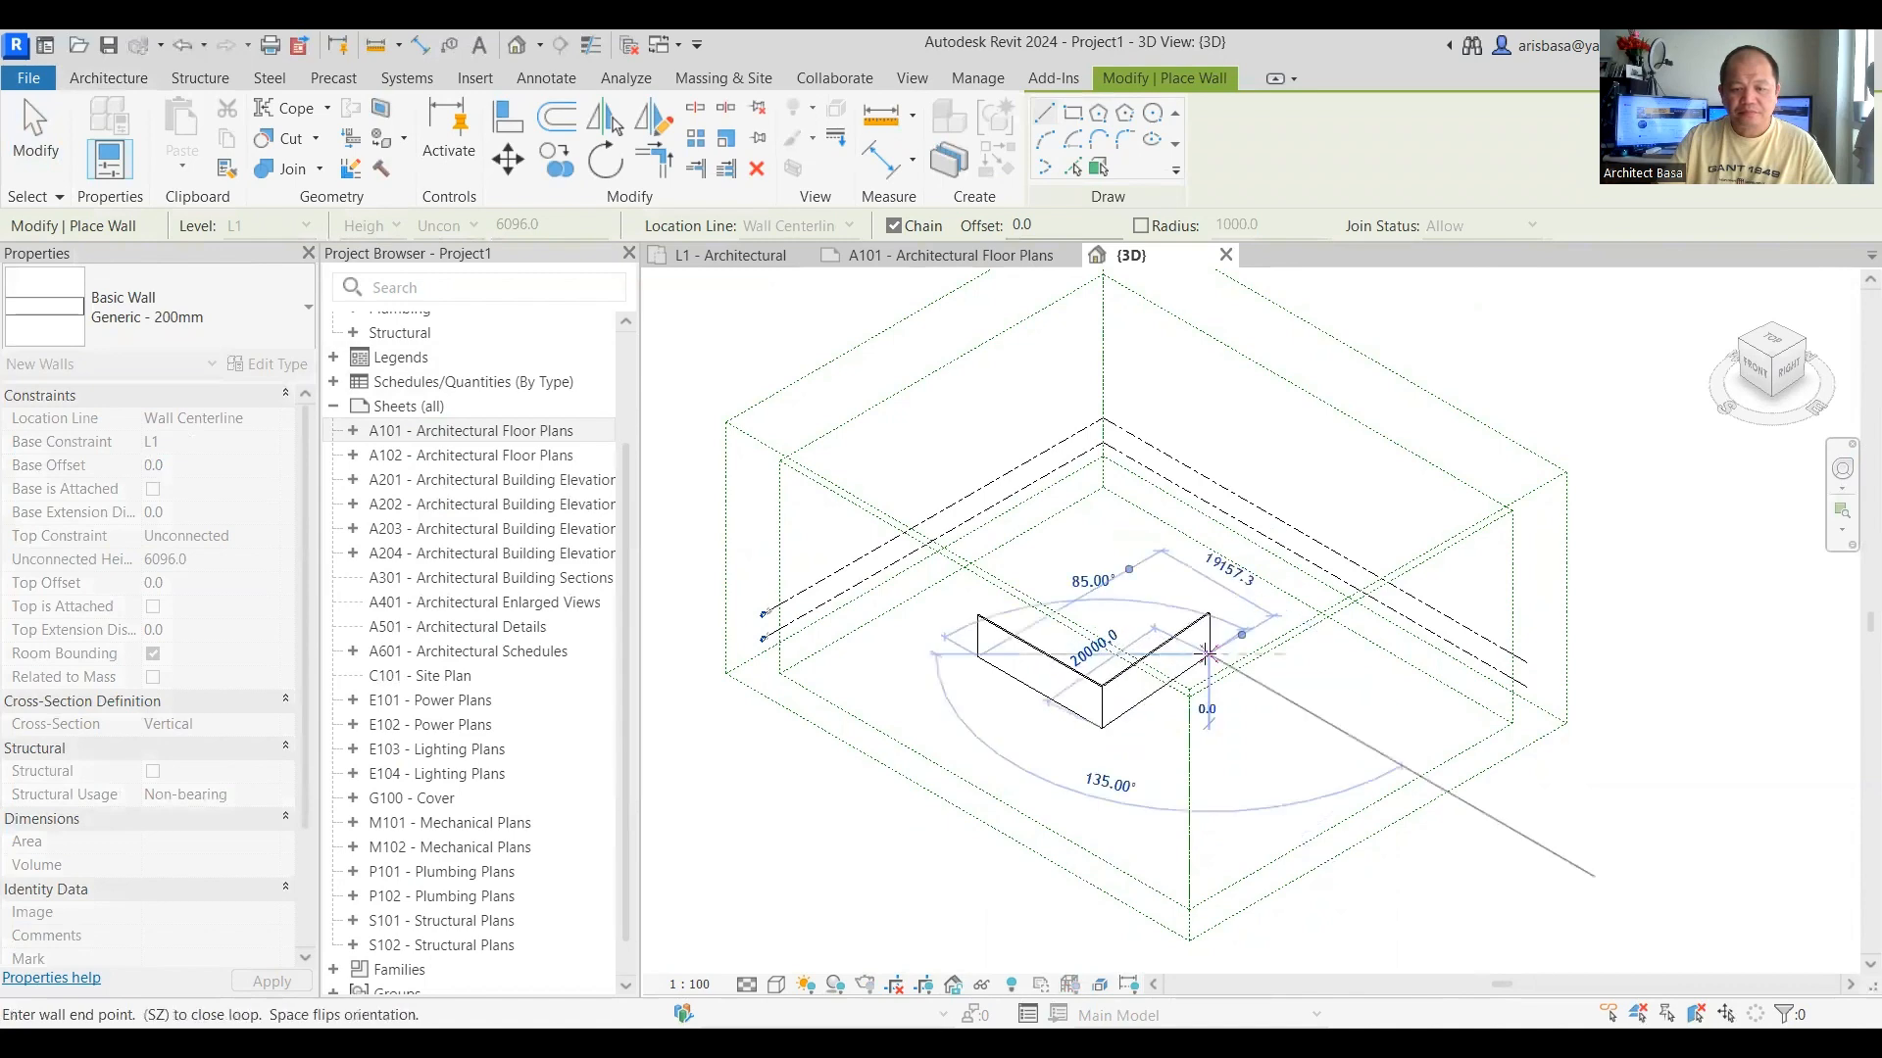
pyautogui.click(1071, 571)
pyautogui.press('Escape')
pyautogui.press('Escape')
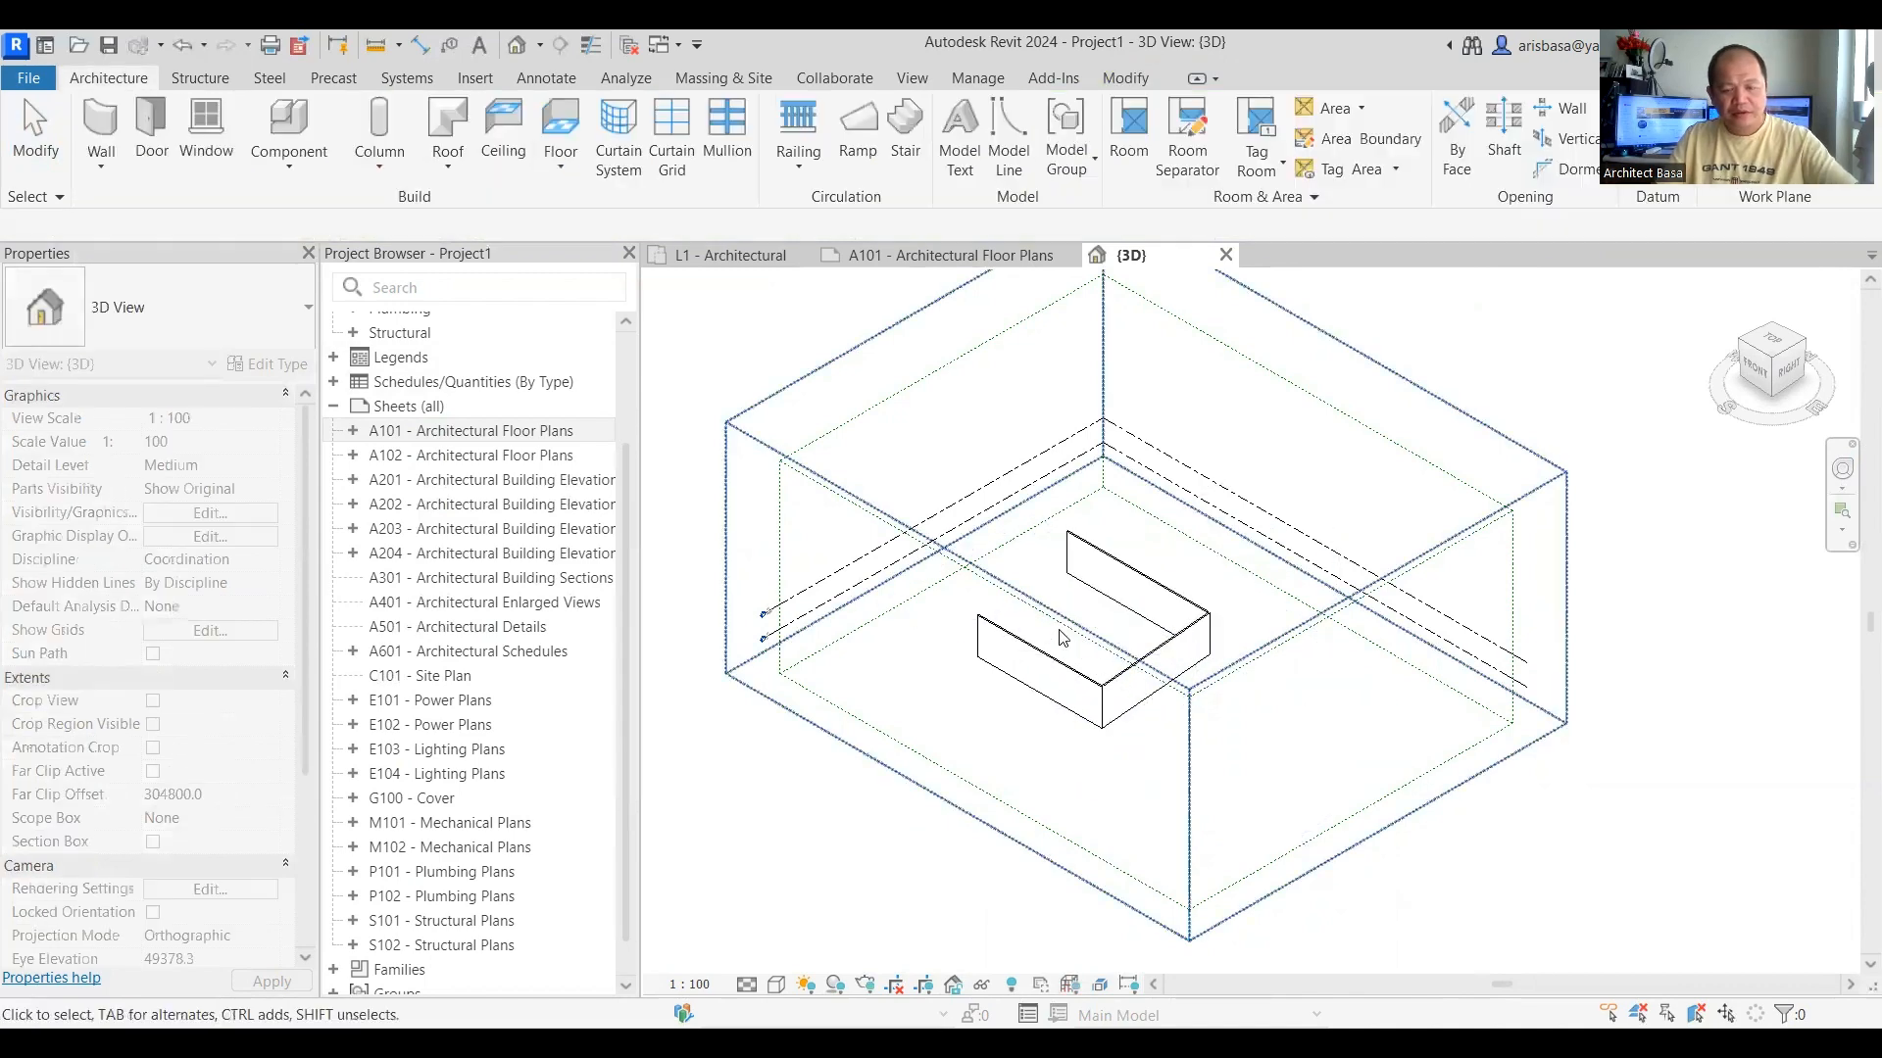
# Step: Change the front wall's type to Generic - 100mm Brick
pyautogui.scroll(3, 1039, 659)
pyautogui.click(1039, 671)
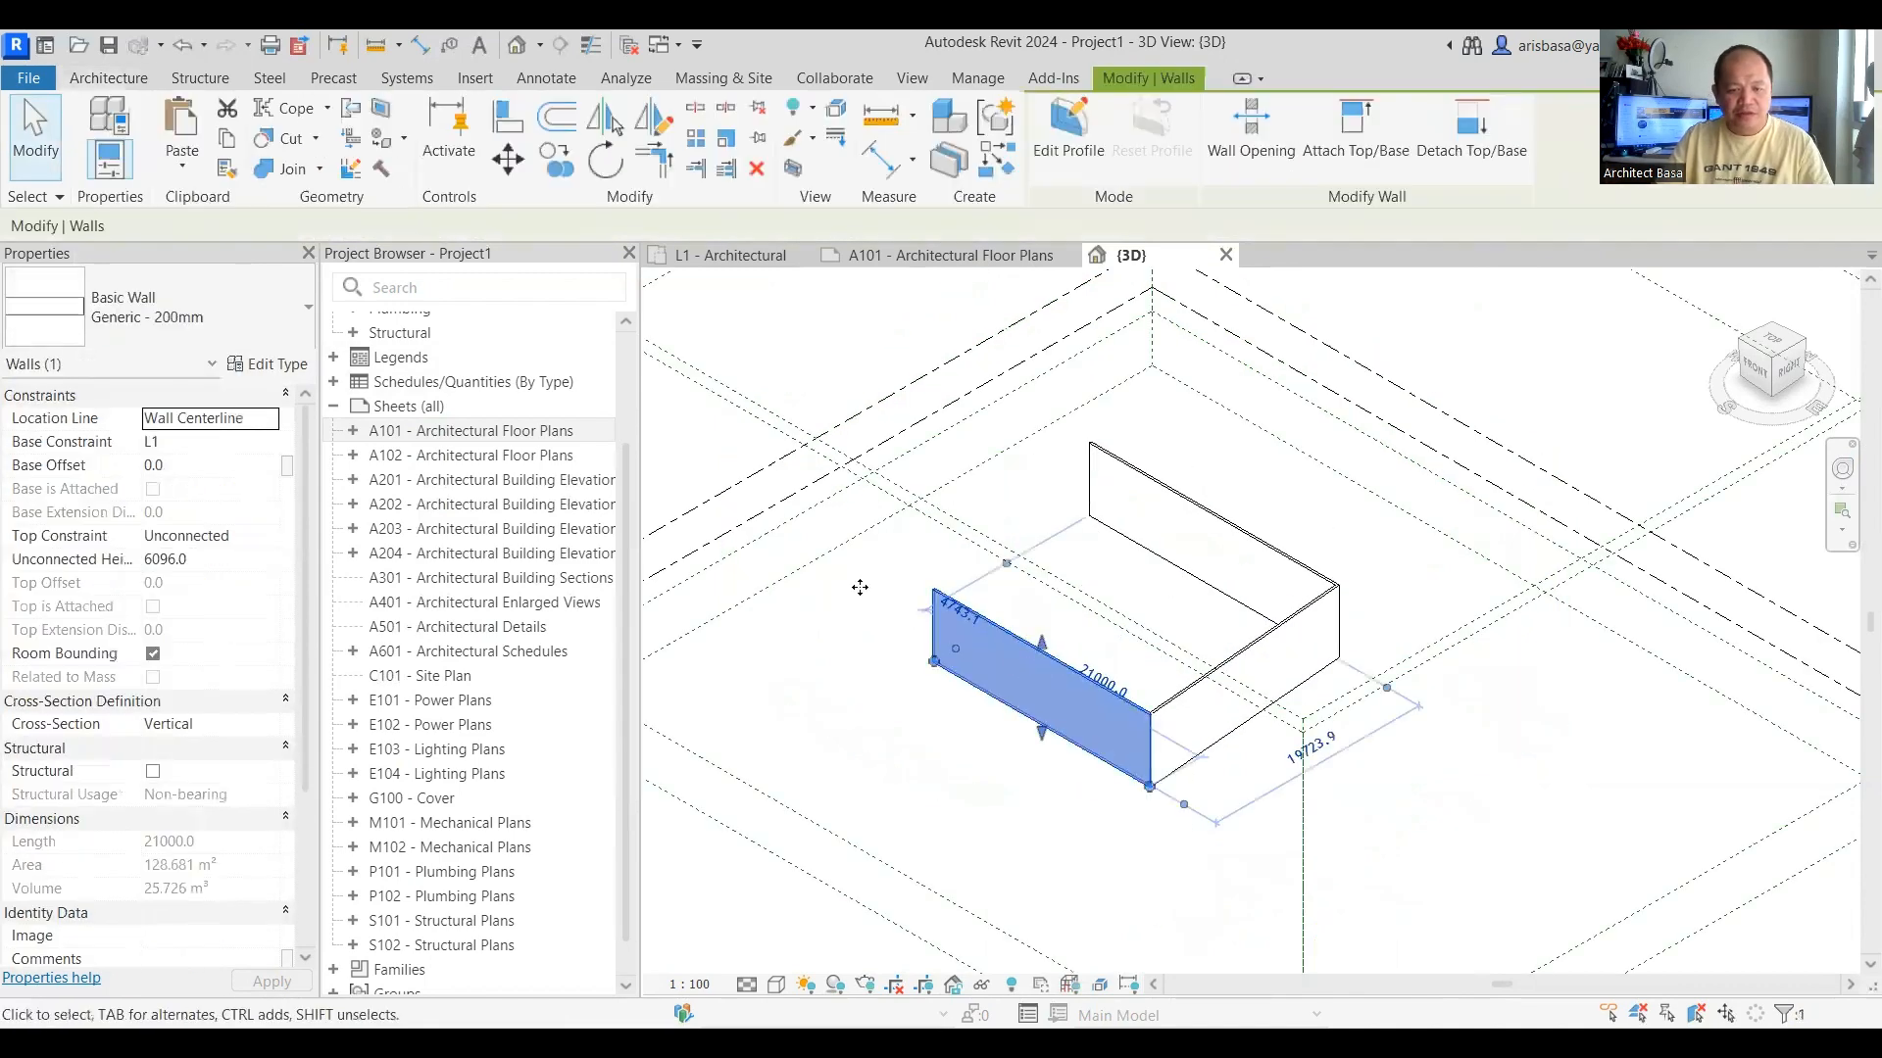
pyautogui.click(289, 328)
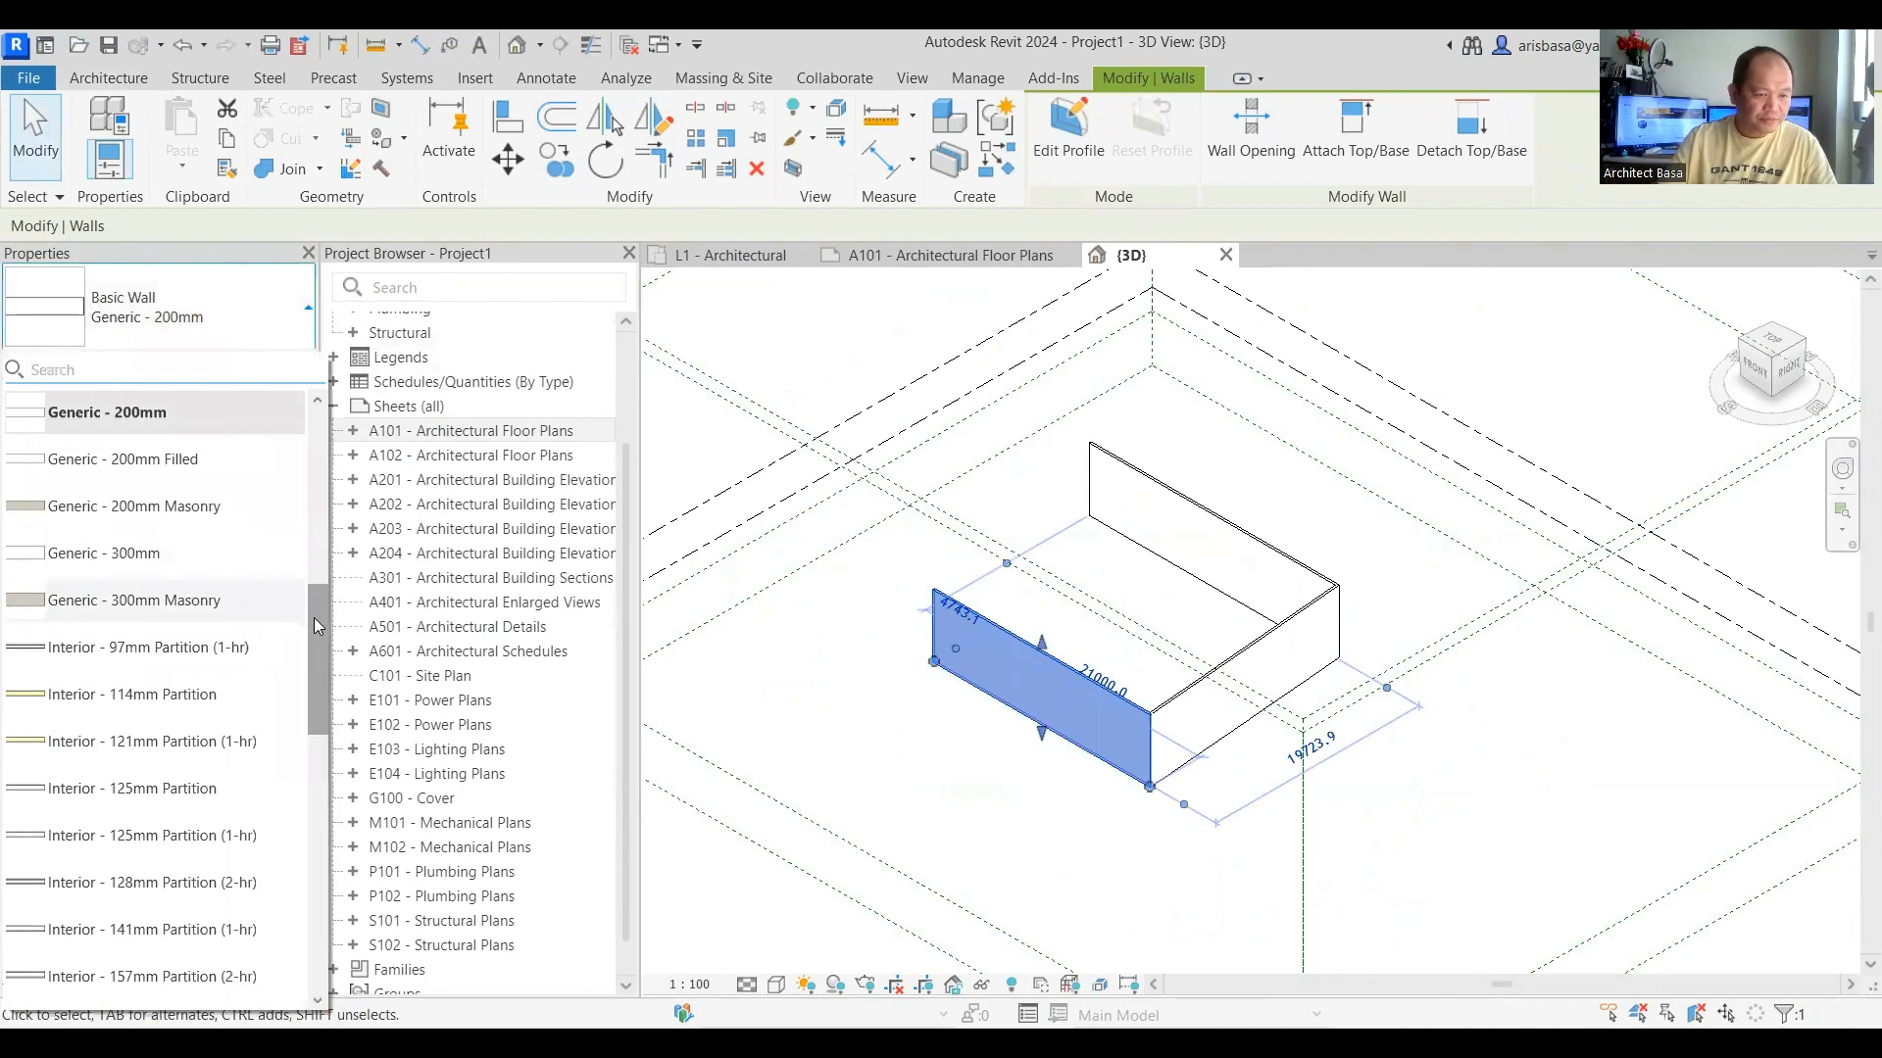
pyautogui.scroll(3, 316, 545)
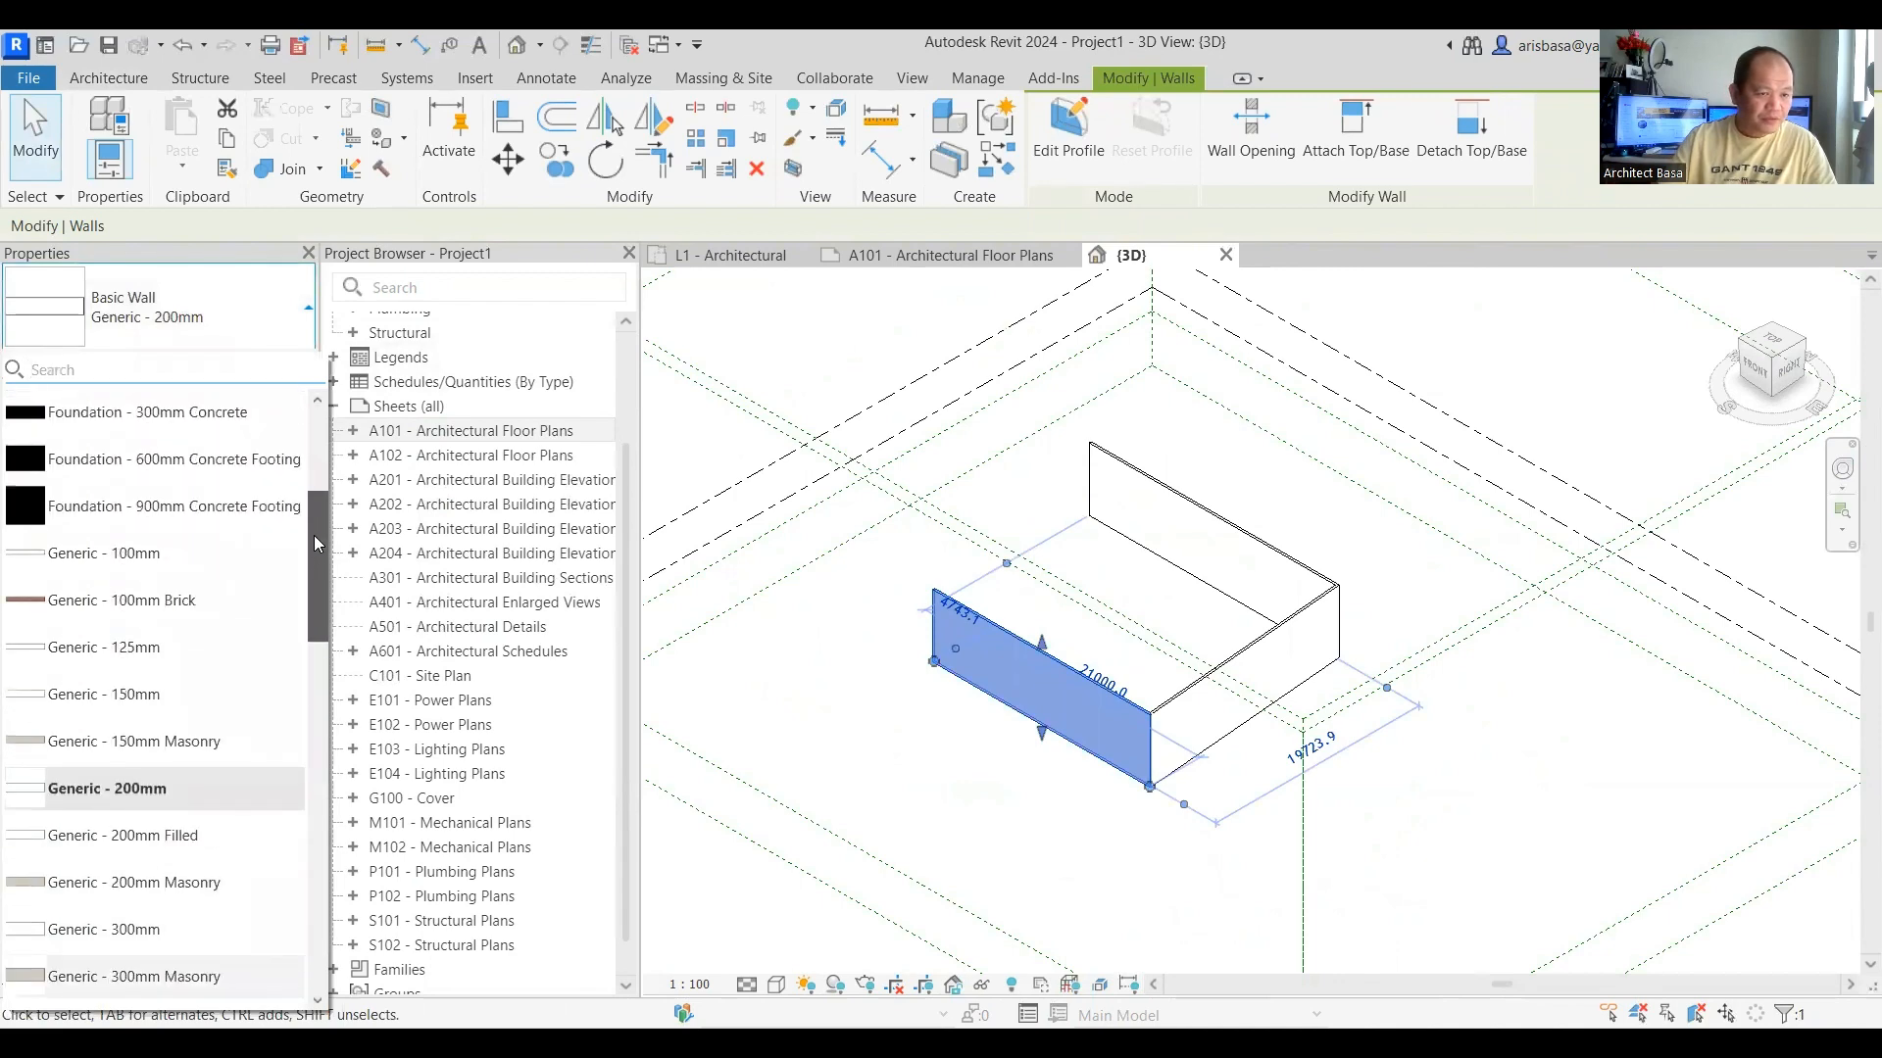
pyautogui.click(122, 600)
pyautogui.scroll(2, 1038, 688)
pyautogui.click(924, 723)
pyautogui.moveTo(974, 821); pyautogui.dragTo(1073, 727, button='middle')
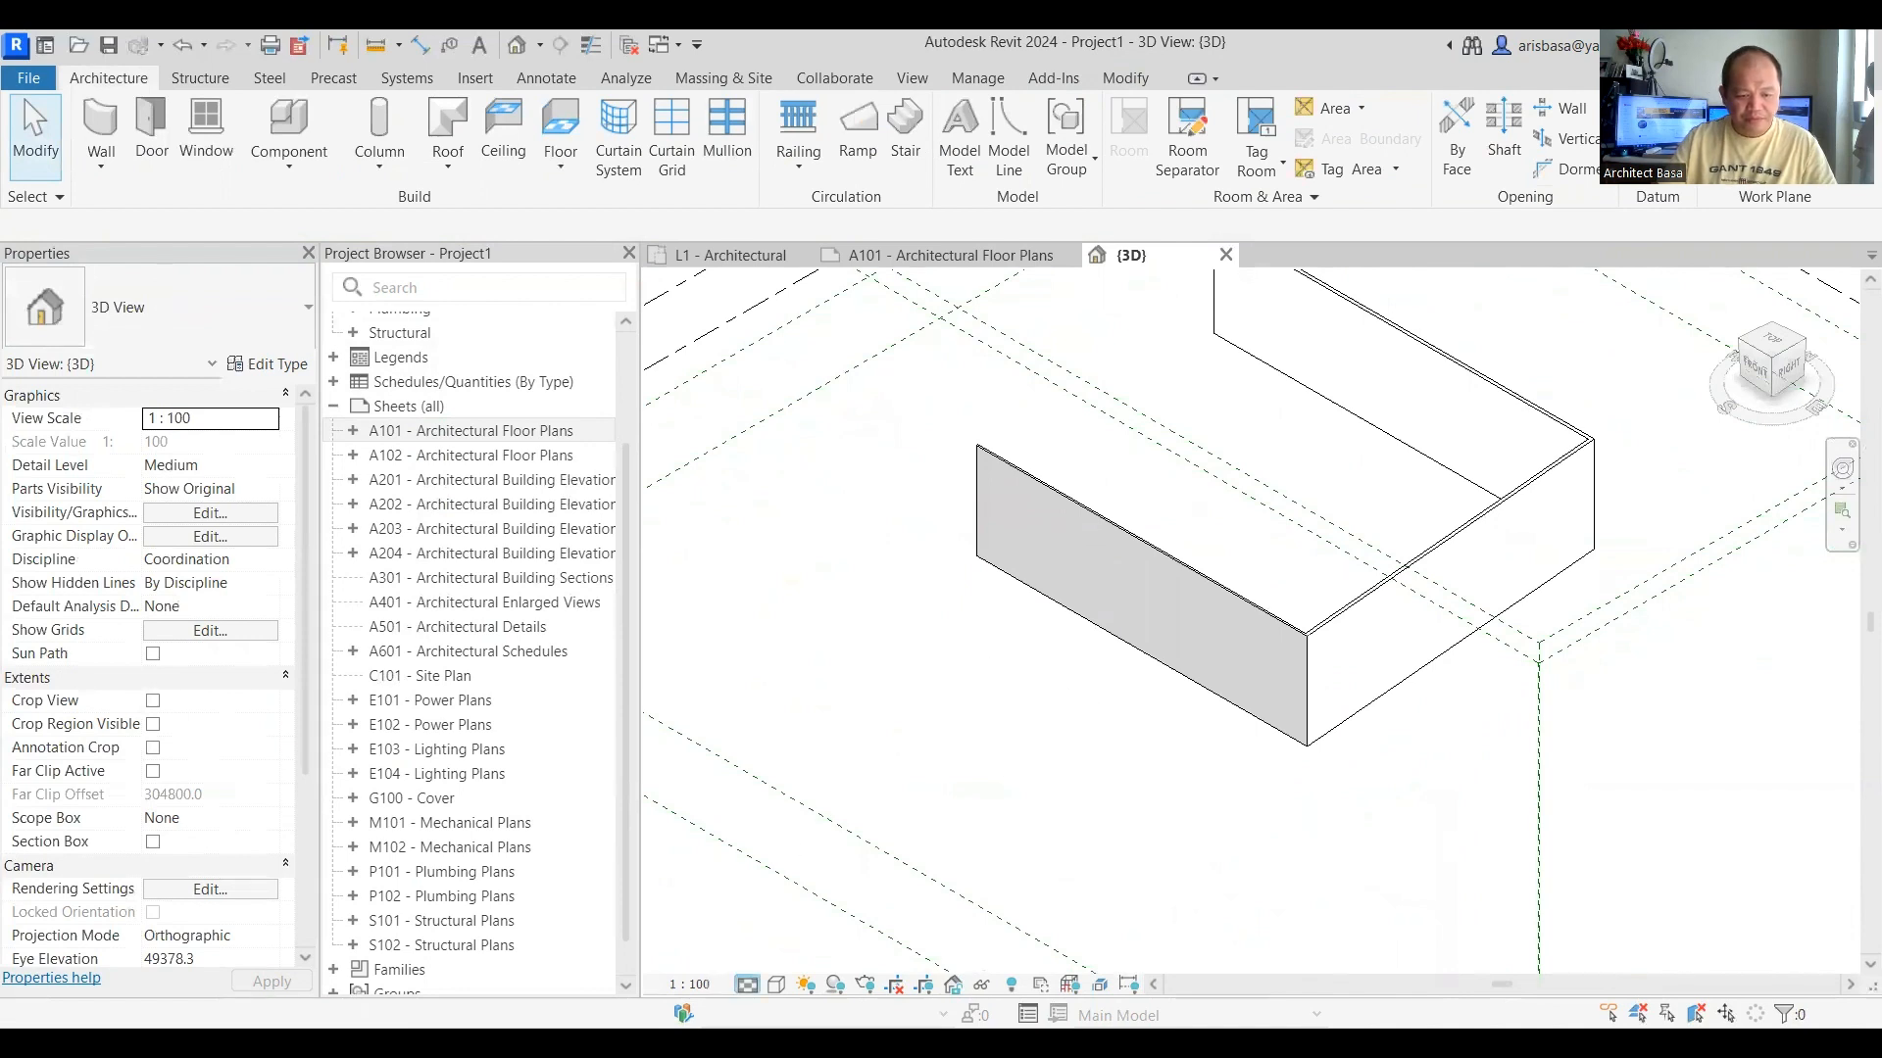
# Step: Set the 3D view's detail level to Fine and its visual style to Consistent Colors, and inspect the brick wall's surface pattern
pyautogui.click(762, 961)
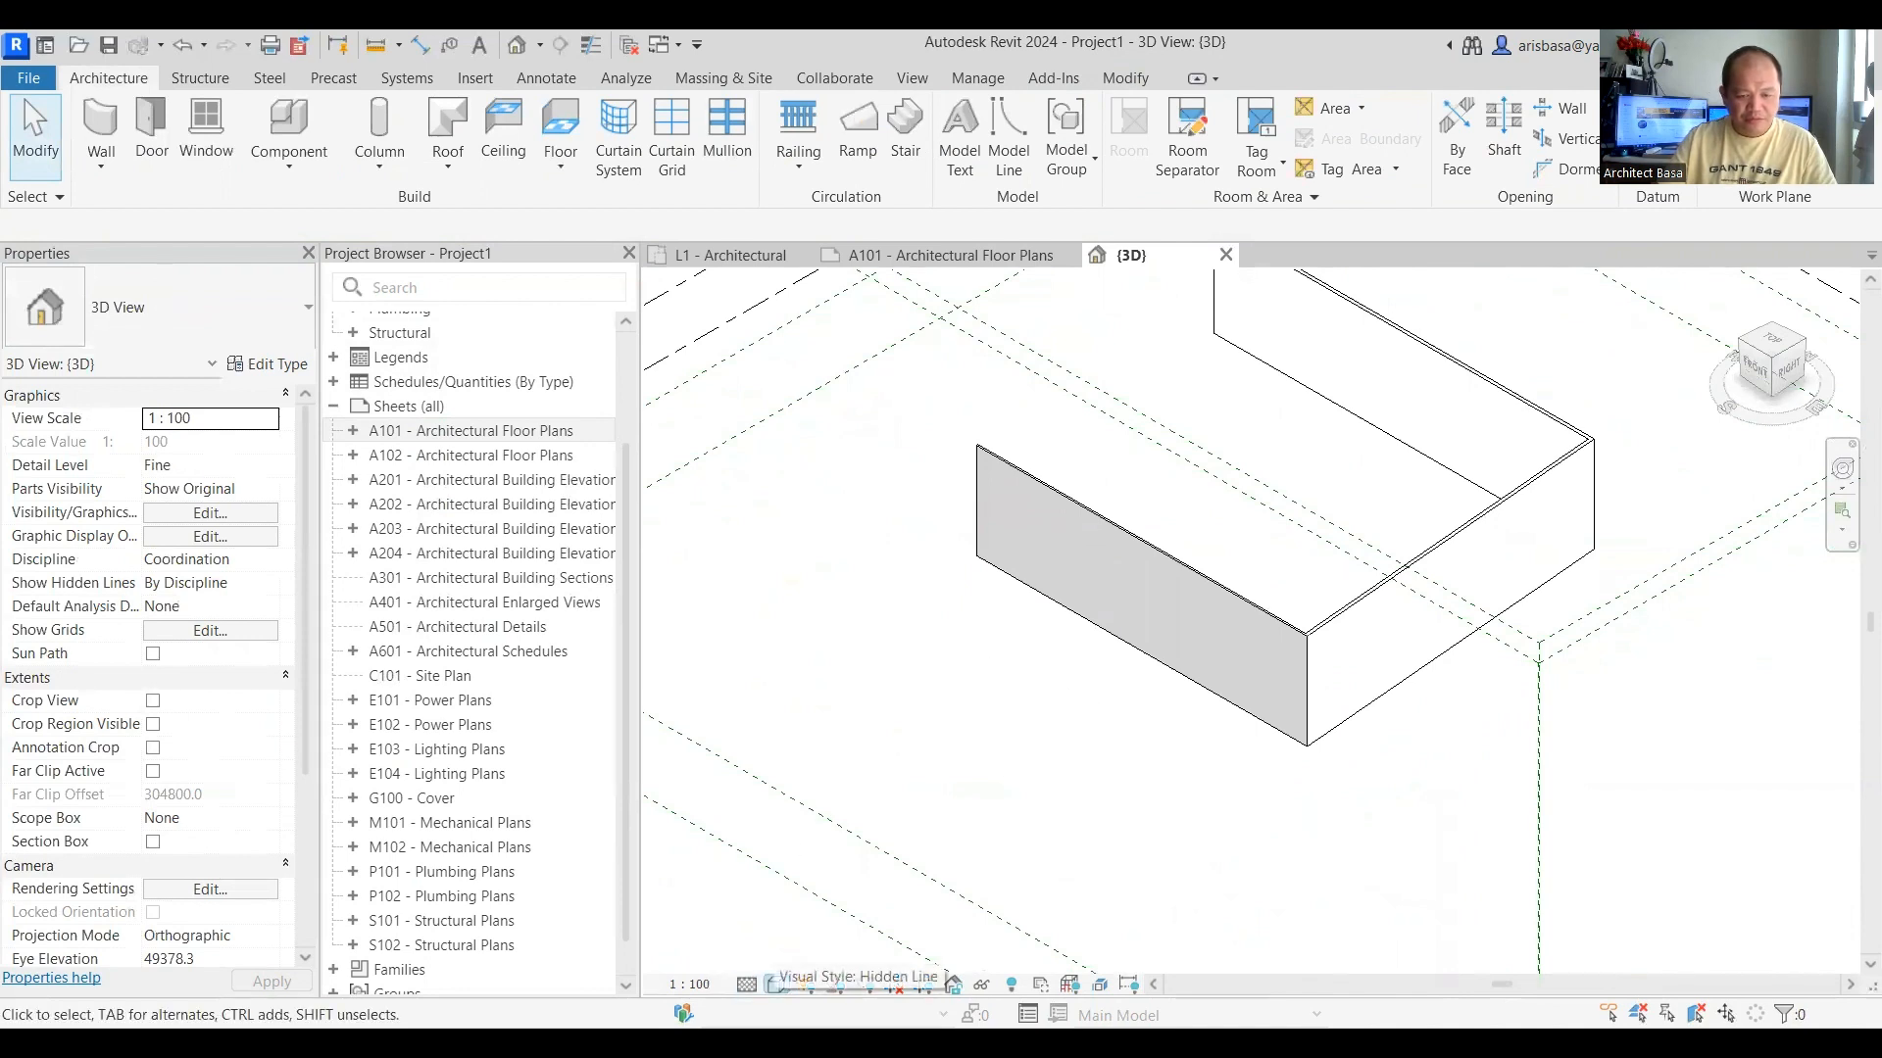
pyautogui.click(779, 985)
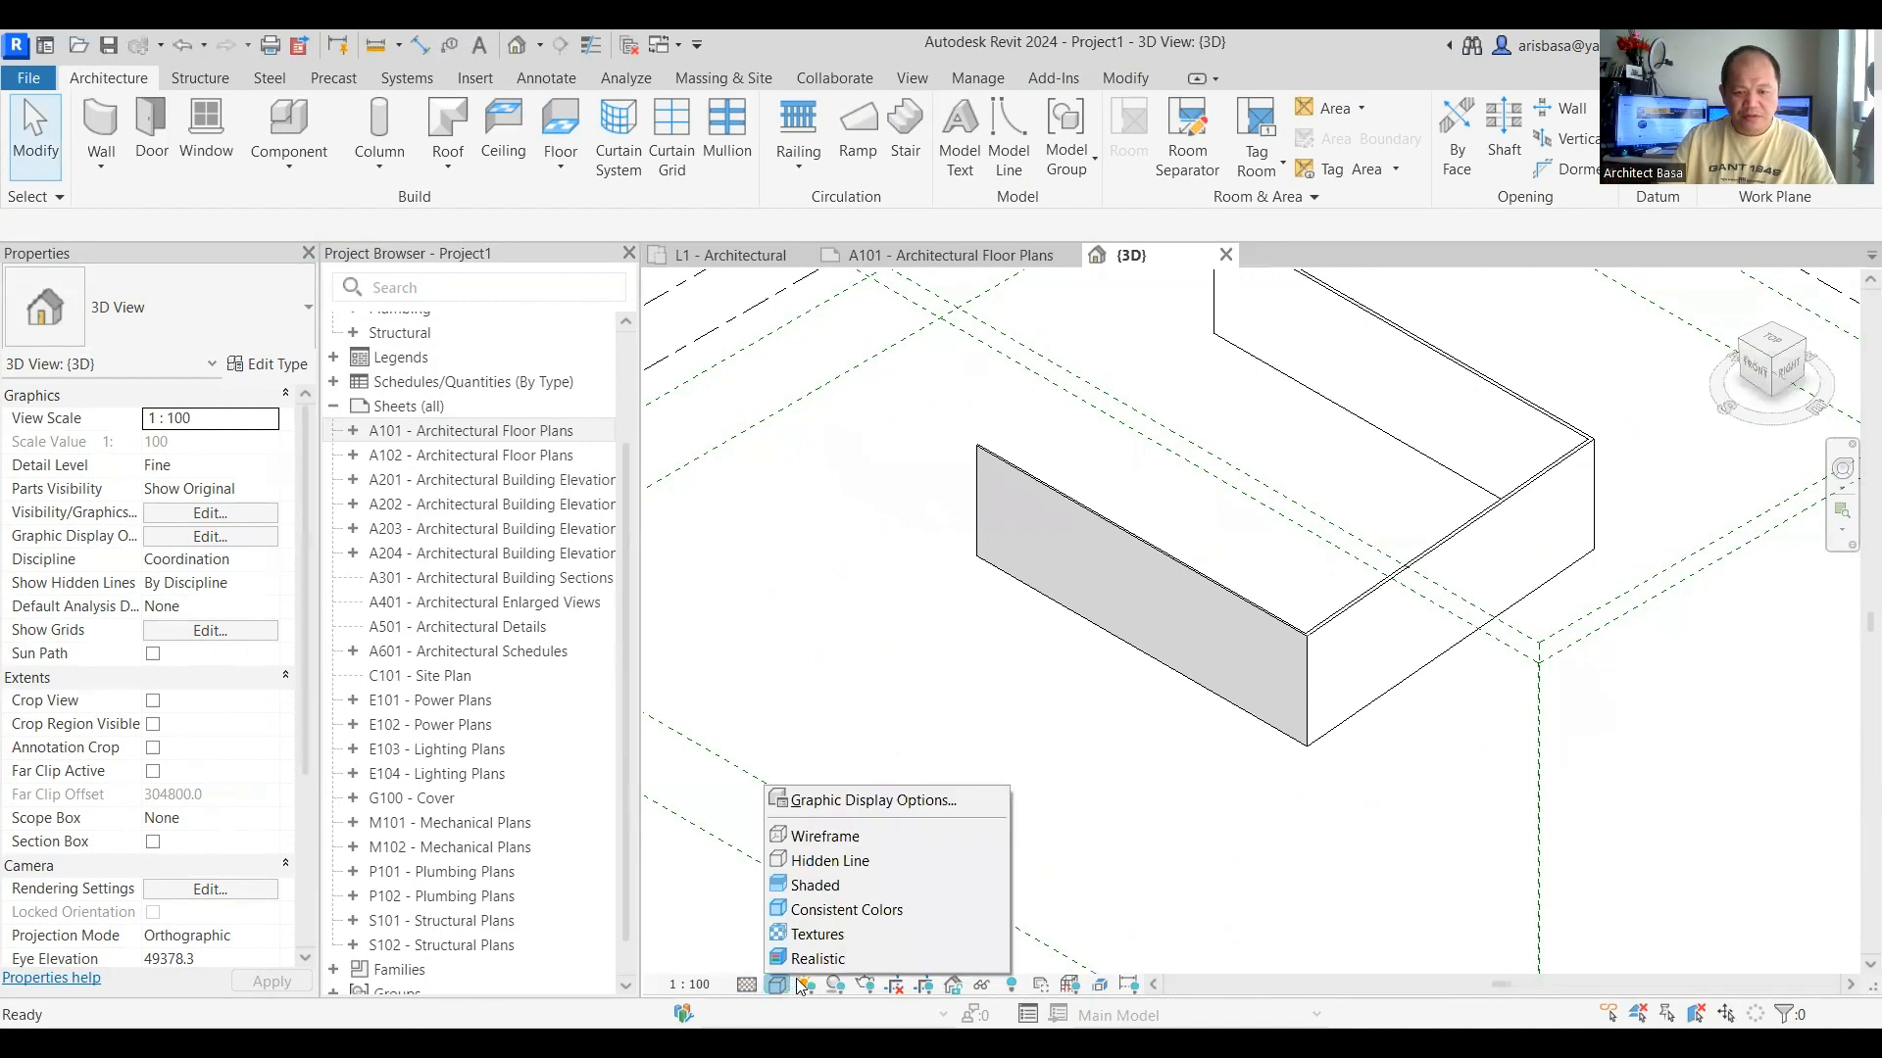
pyautogui.click(826, 909)
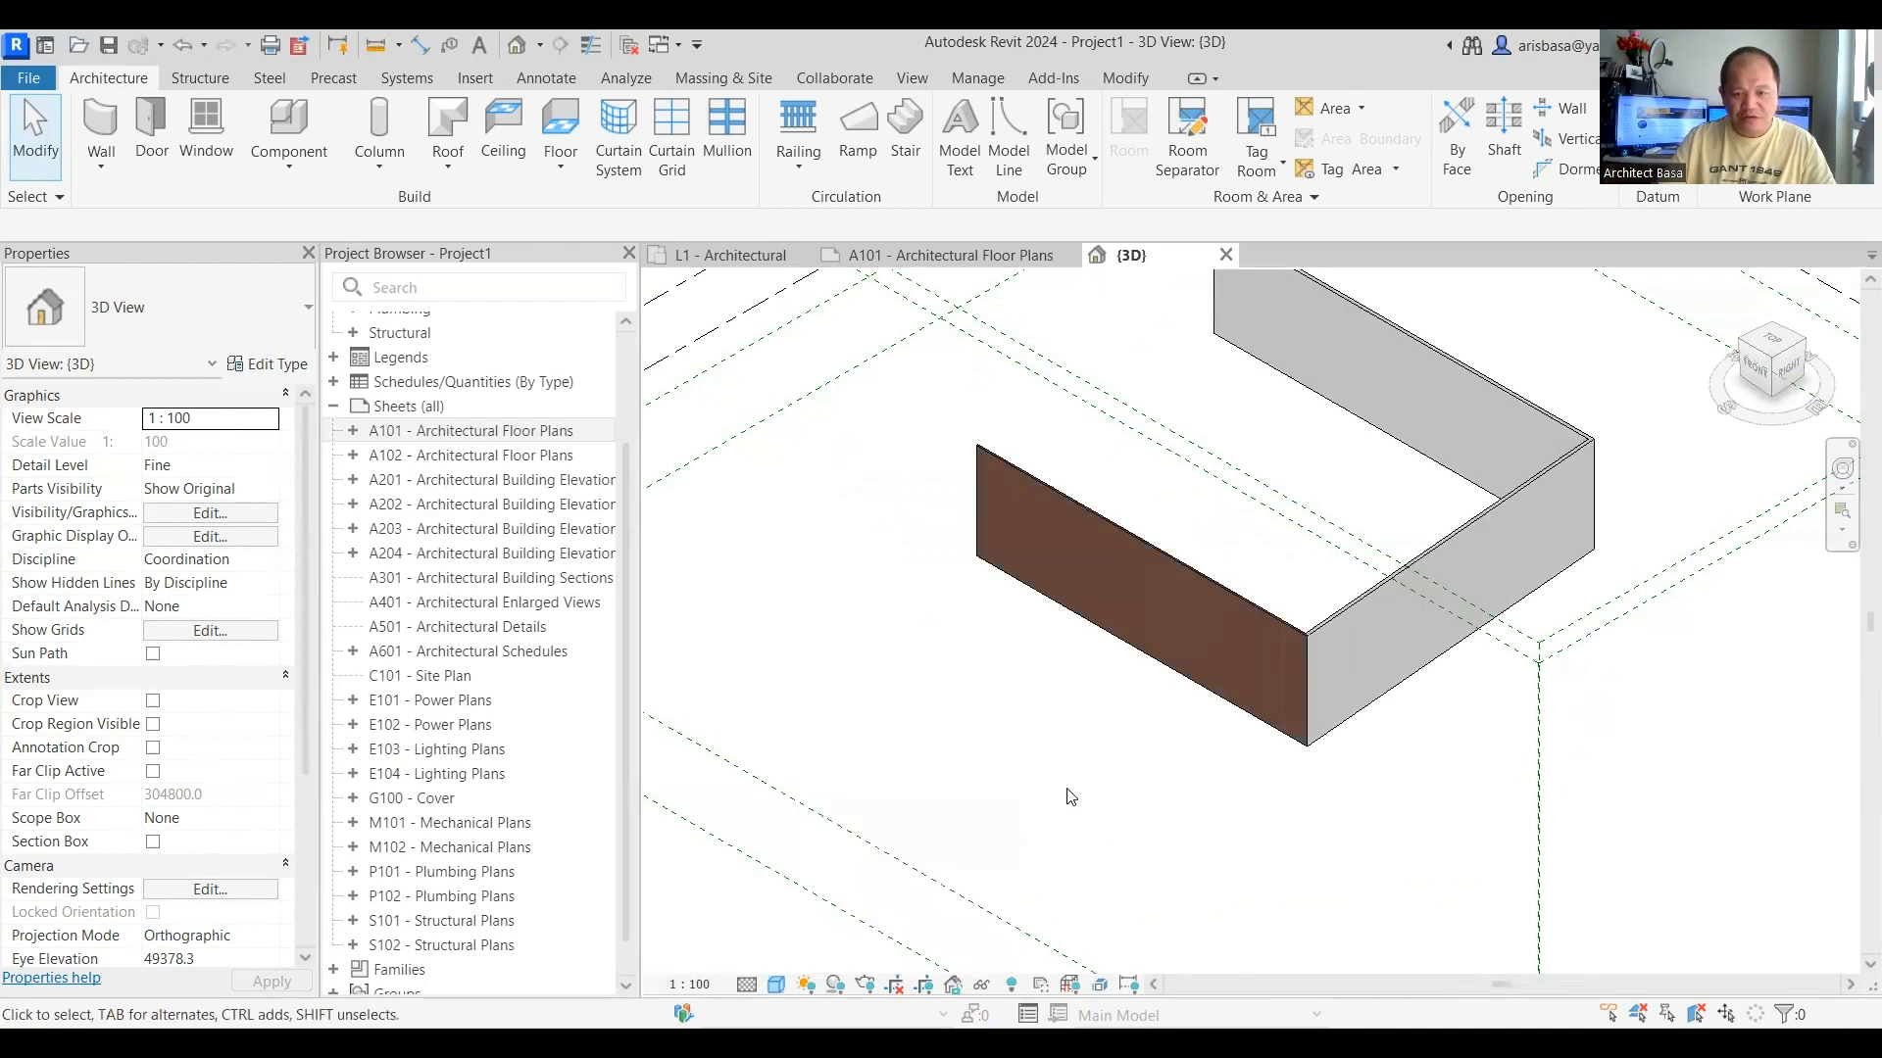
pyautogui.scroll(4, 1117, 719)
pyautogui.moveTo(1185, 663); pyautogui.dragTo(1088, 840, button='middle')
pyautogui.scroll(3, 1176, 790)
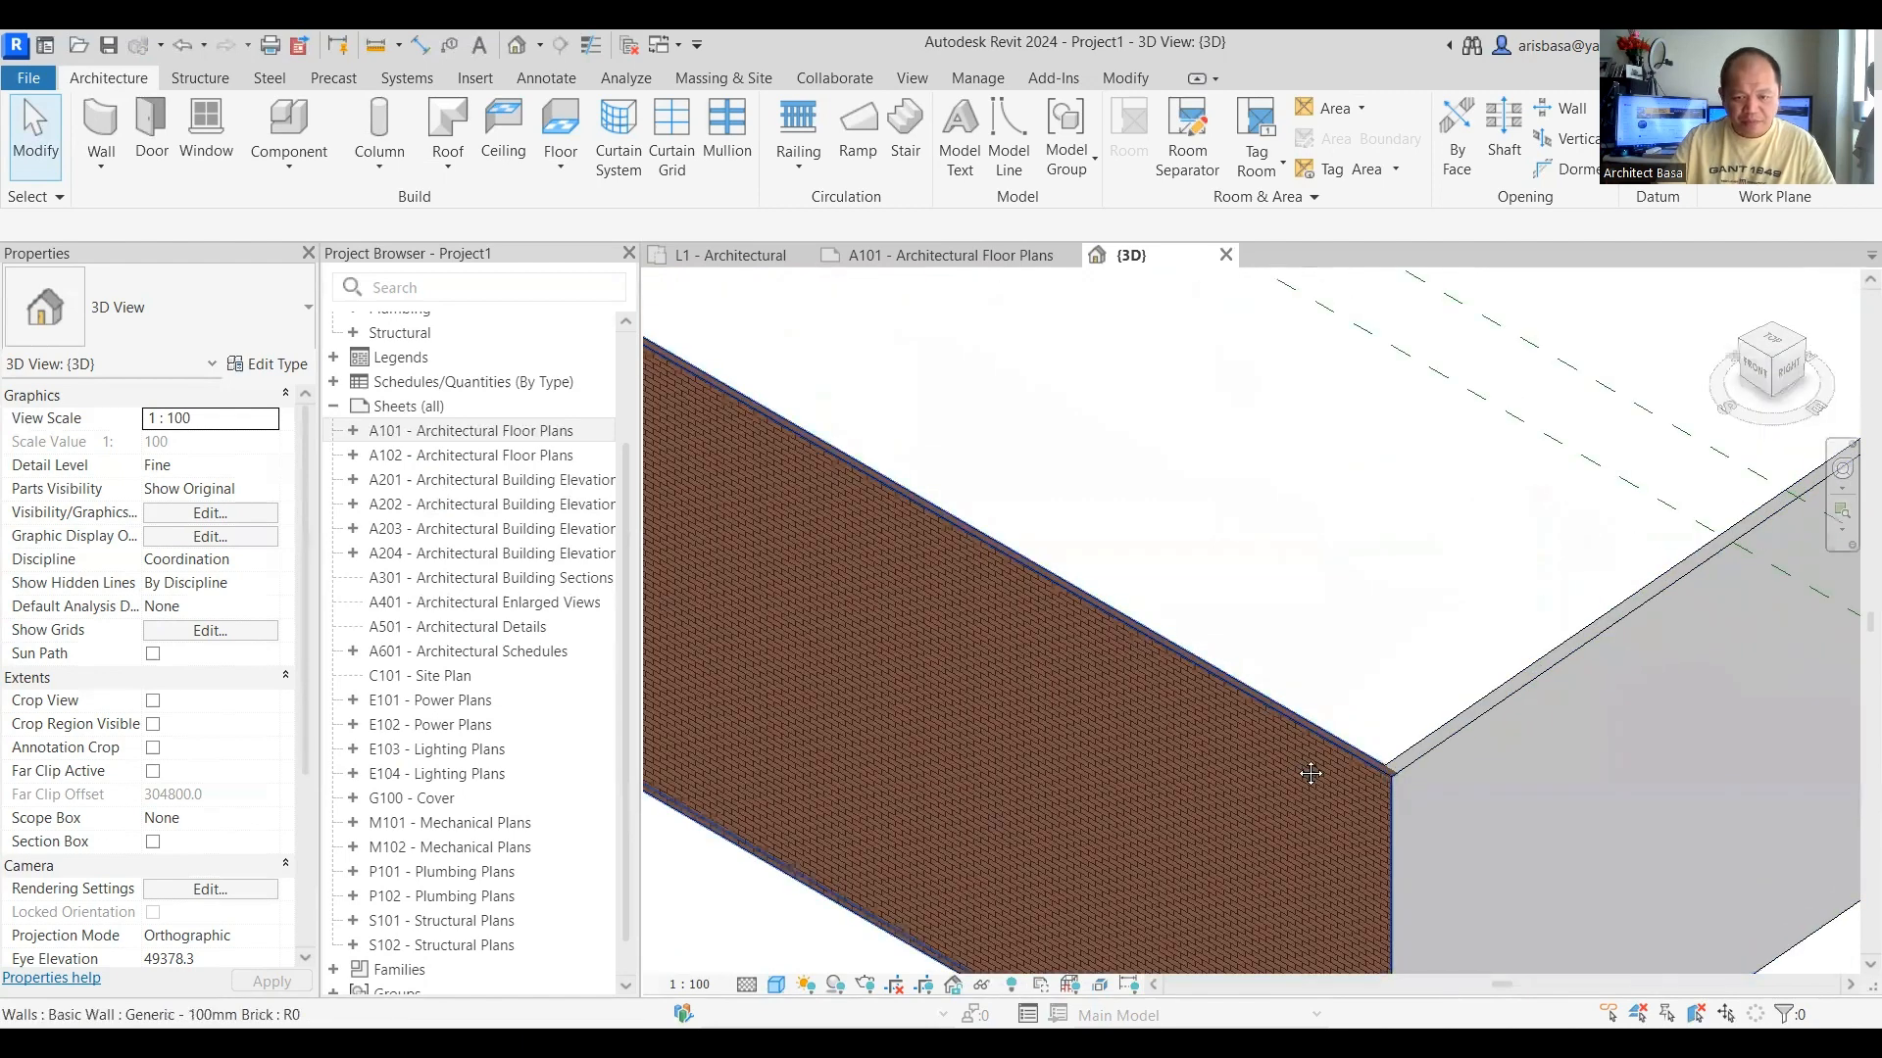
pyautogui.scroll(4, 1327, 768)
pyautogui.scroll(1, 1333, 705)
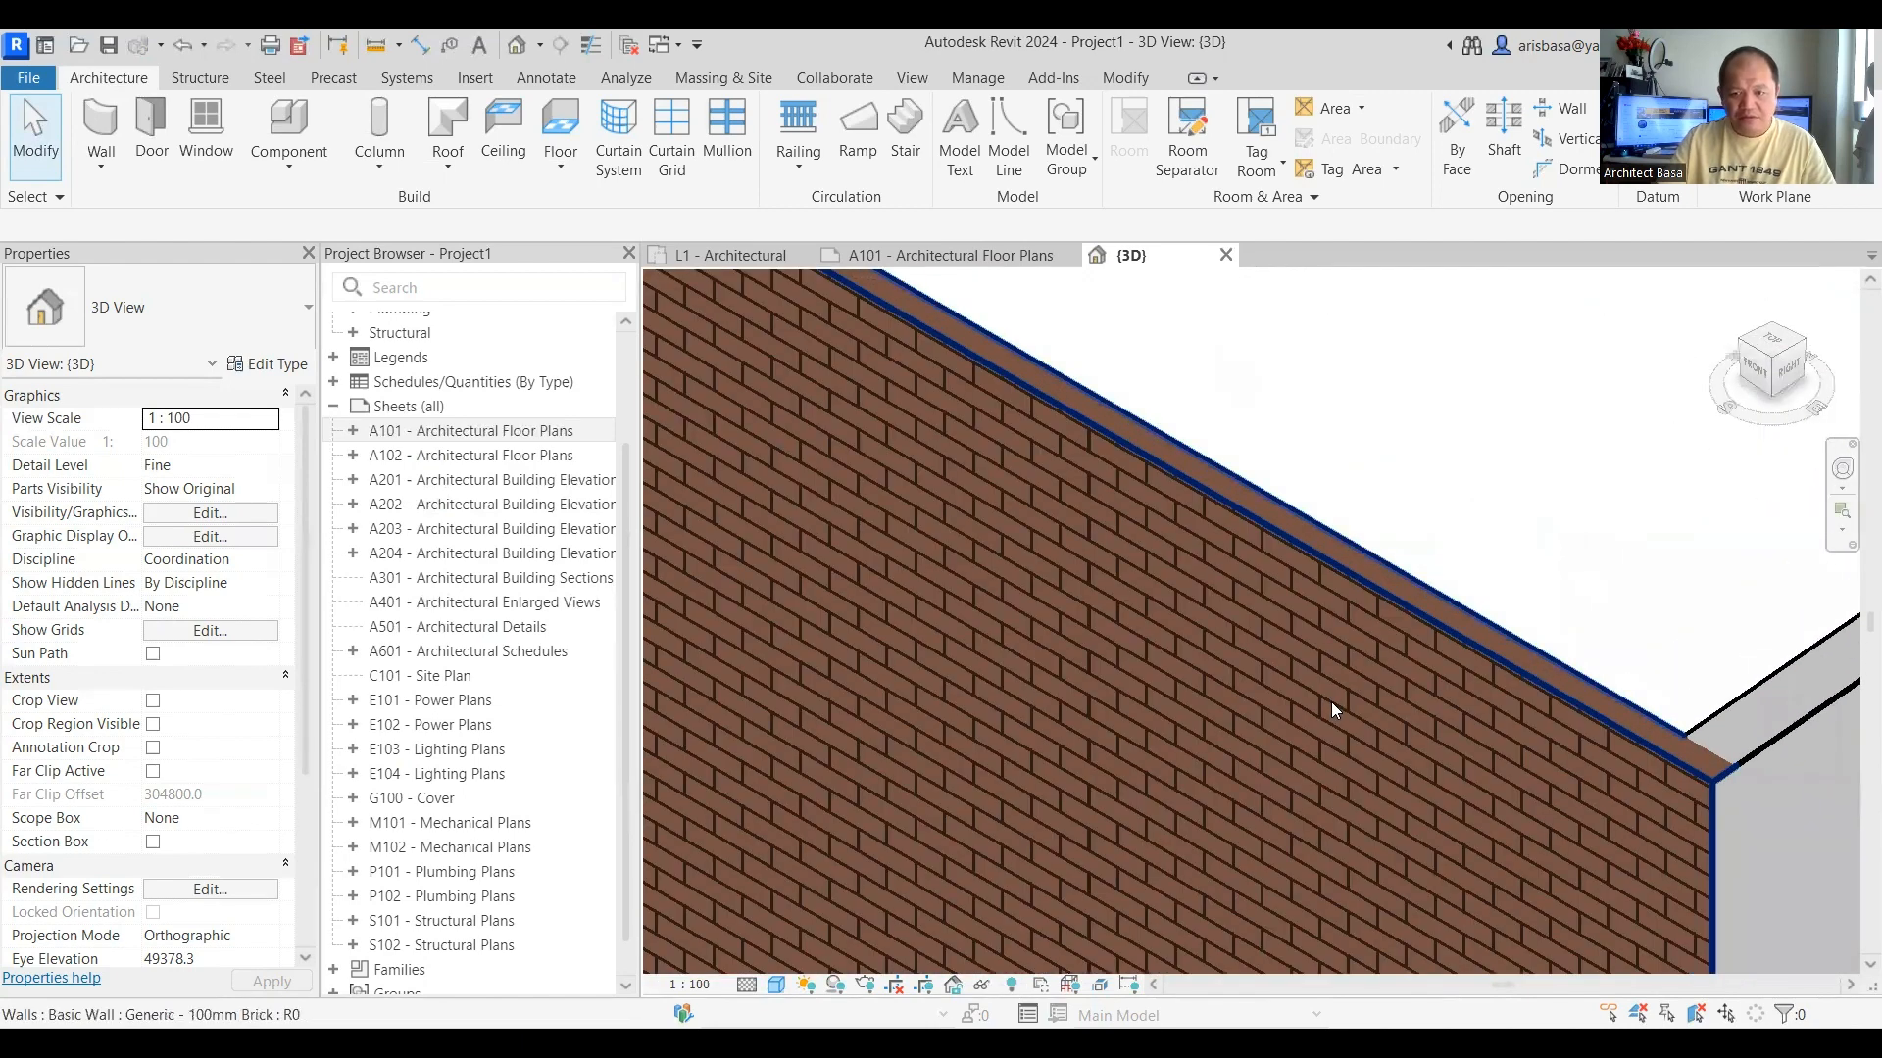
# Step: Switch the 3D view's visual style to Textures and inspect the brick material on the front wall
pyautogui.click(778, 986)
pyautogui.click(831, 932)
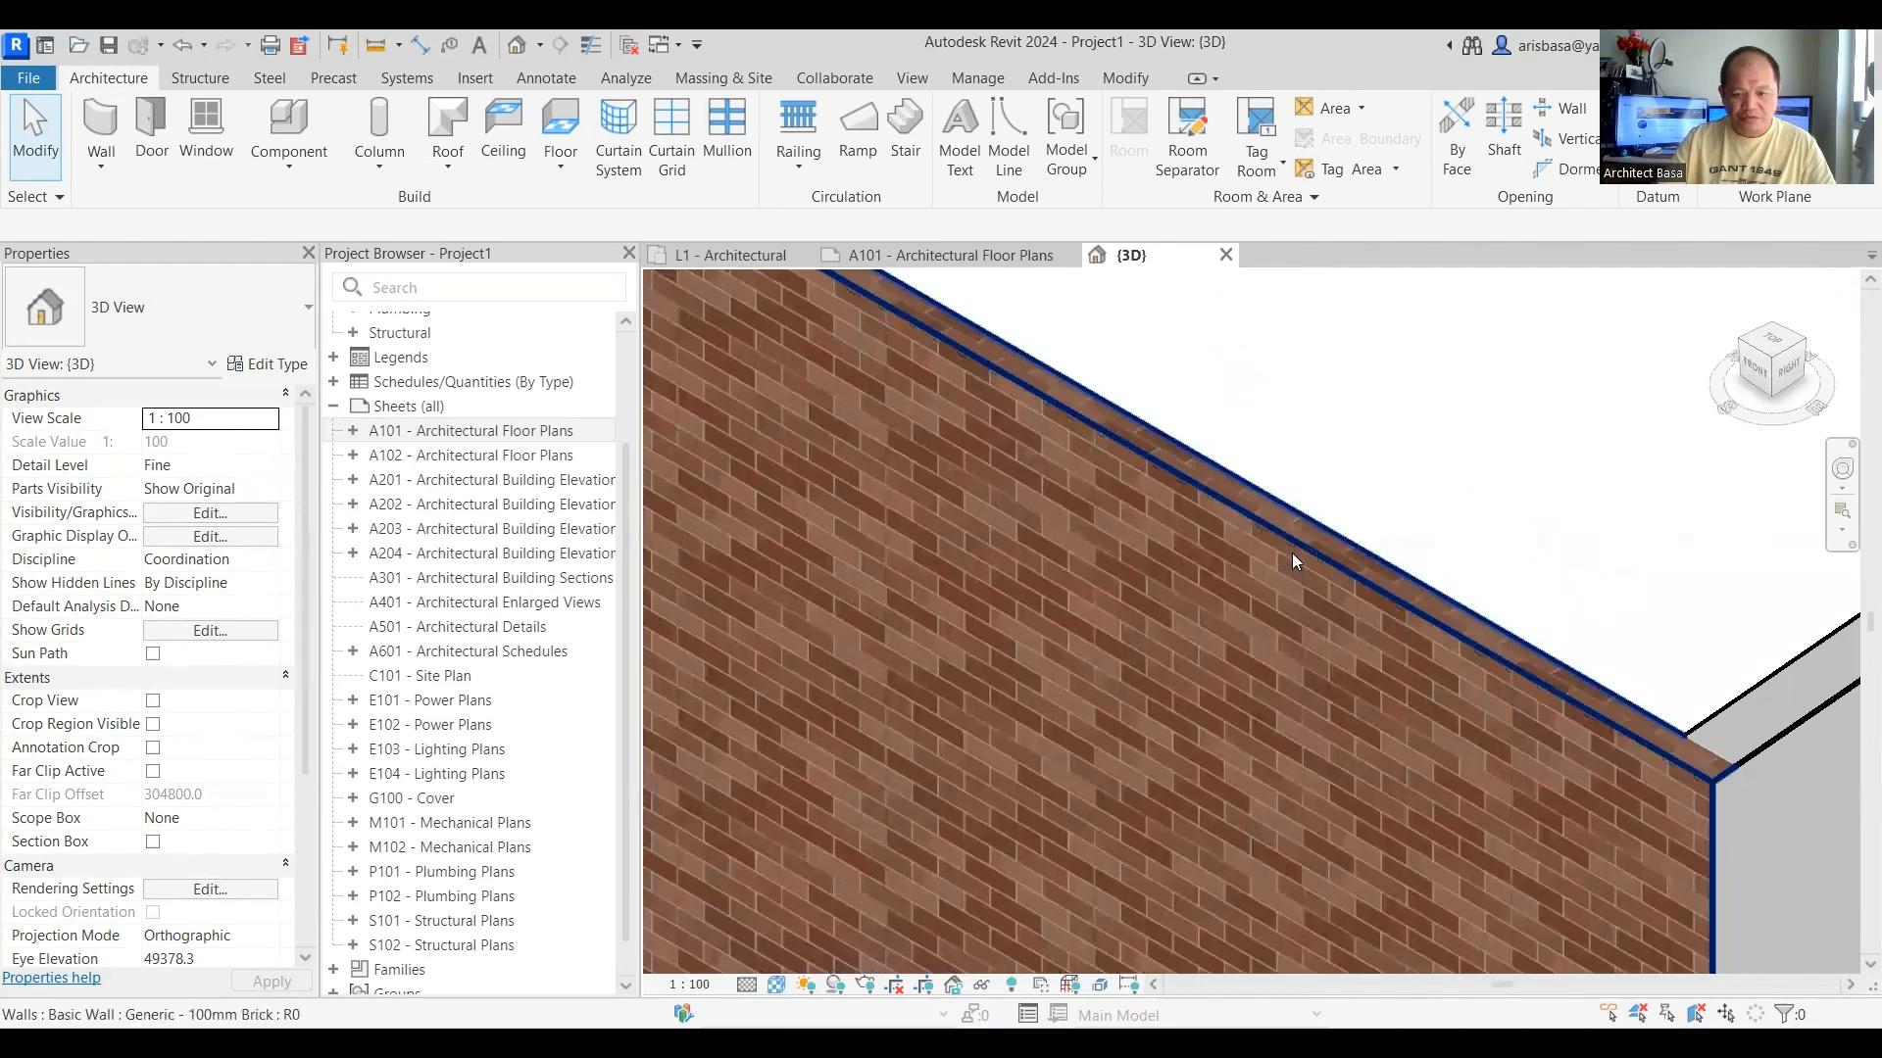
pyautogui.scroll(2, 1274, 661)
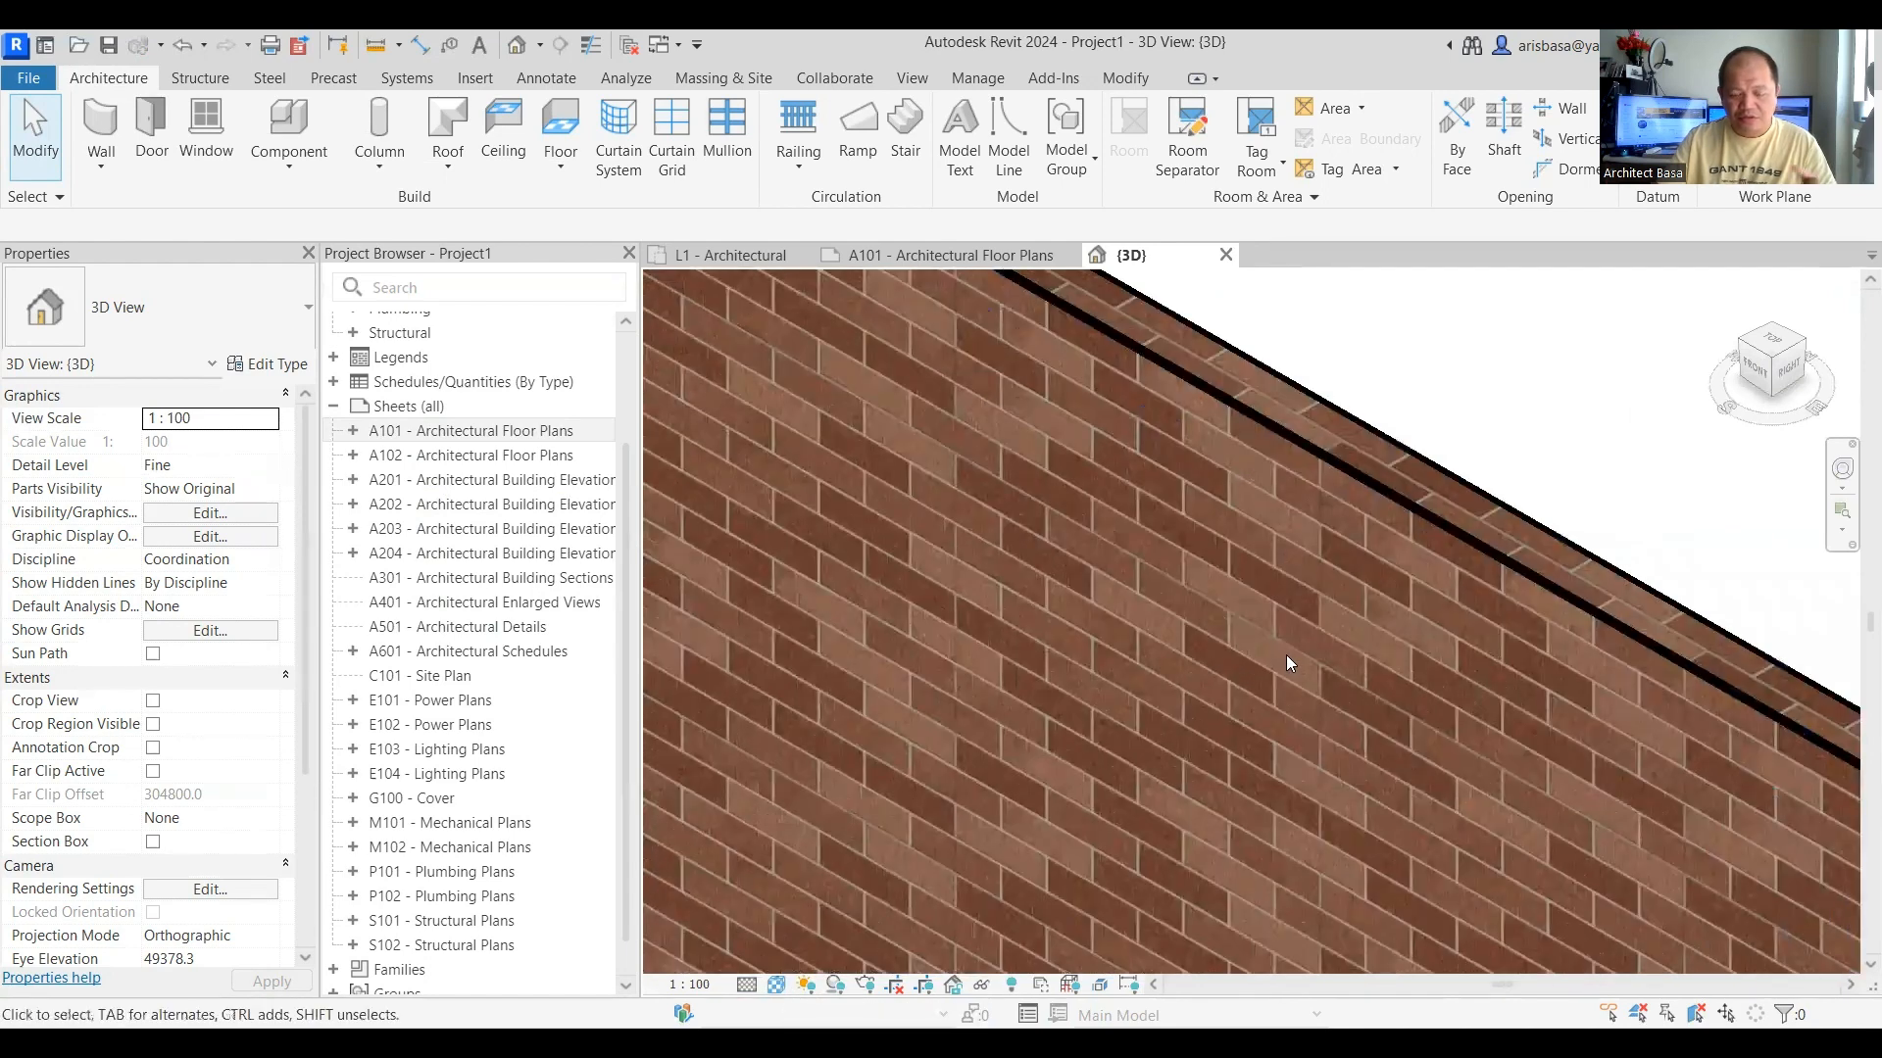
pyautogui.scroll(-3, 1152, 706)
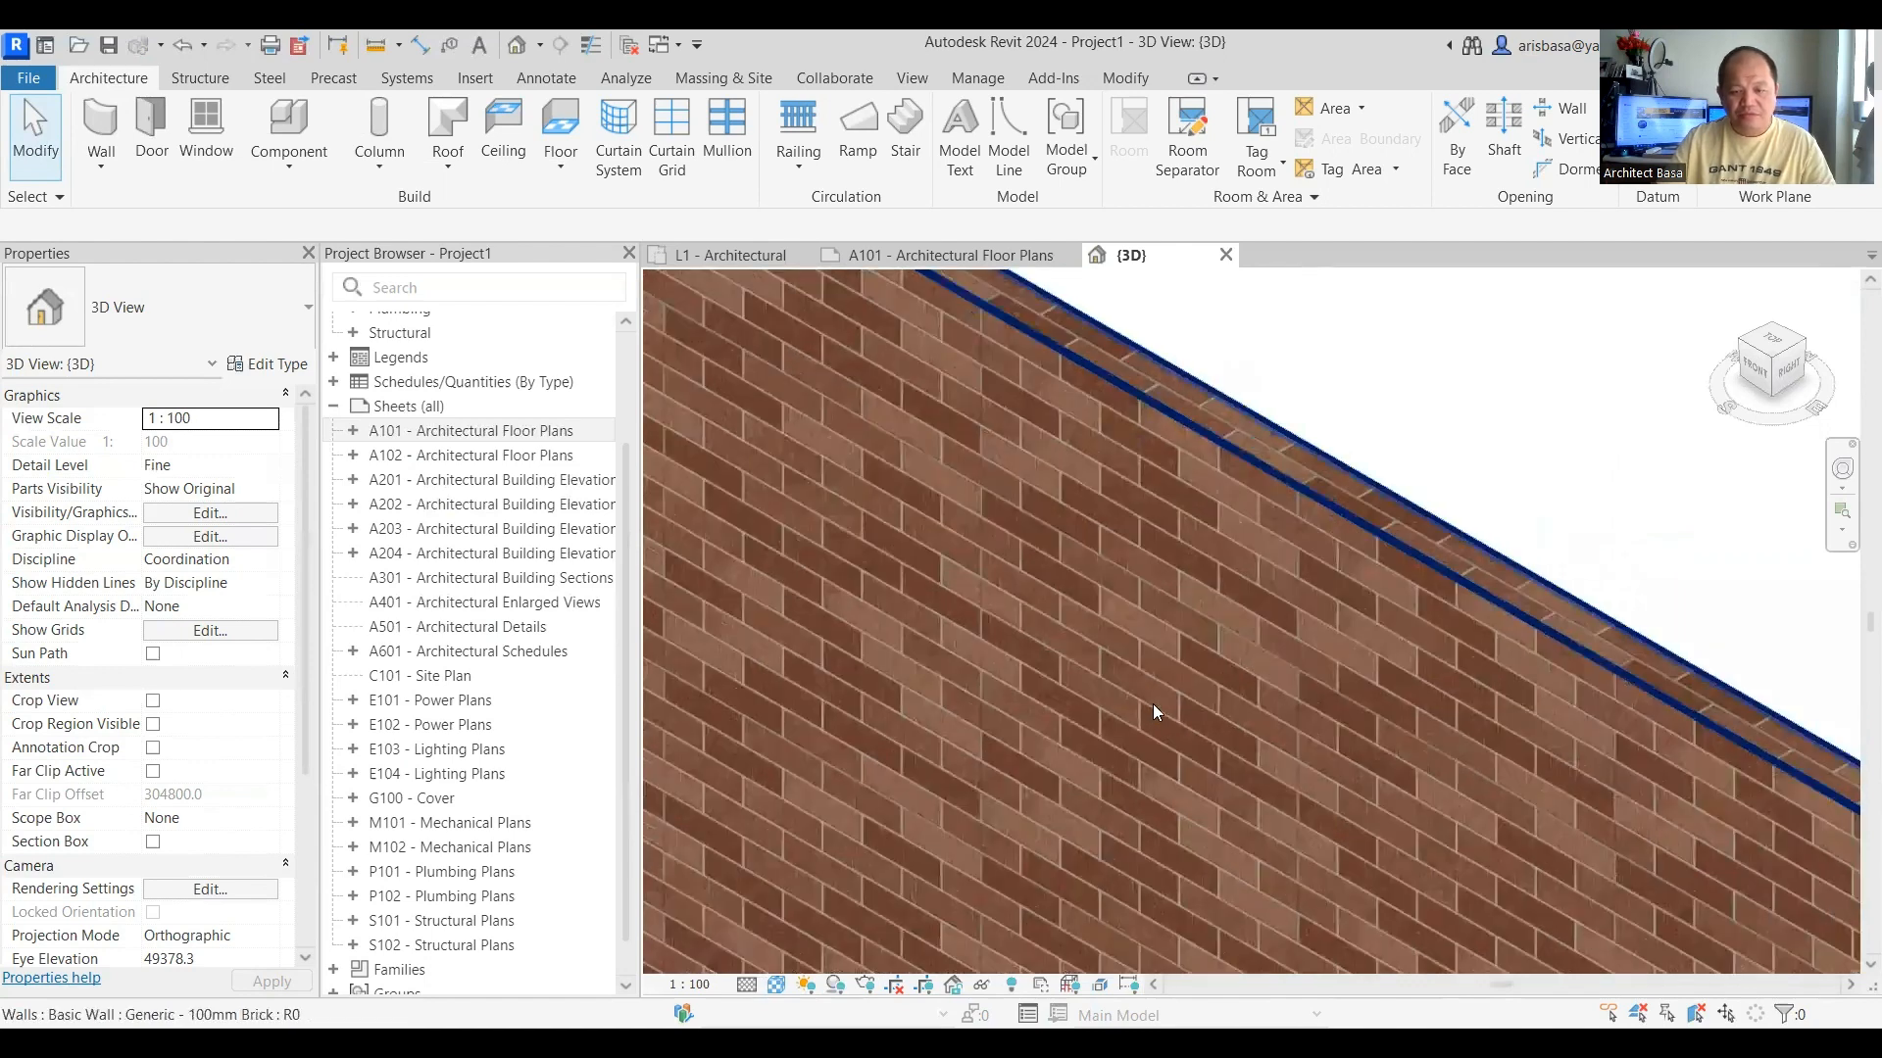
pyautogui.scroll(-2, 1153, 713)
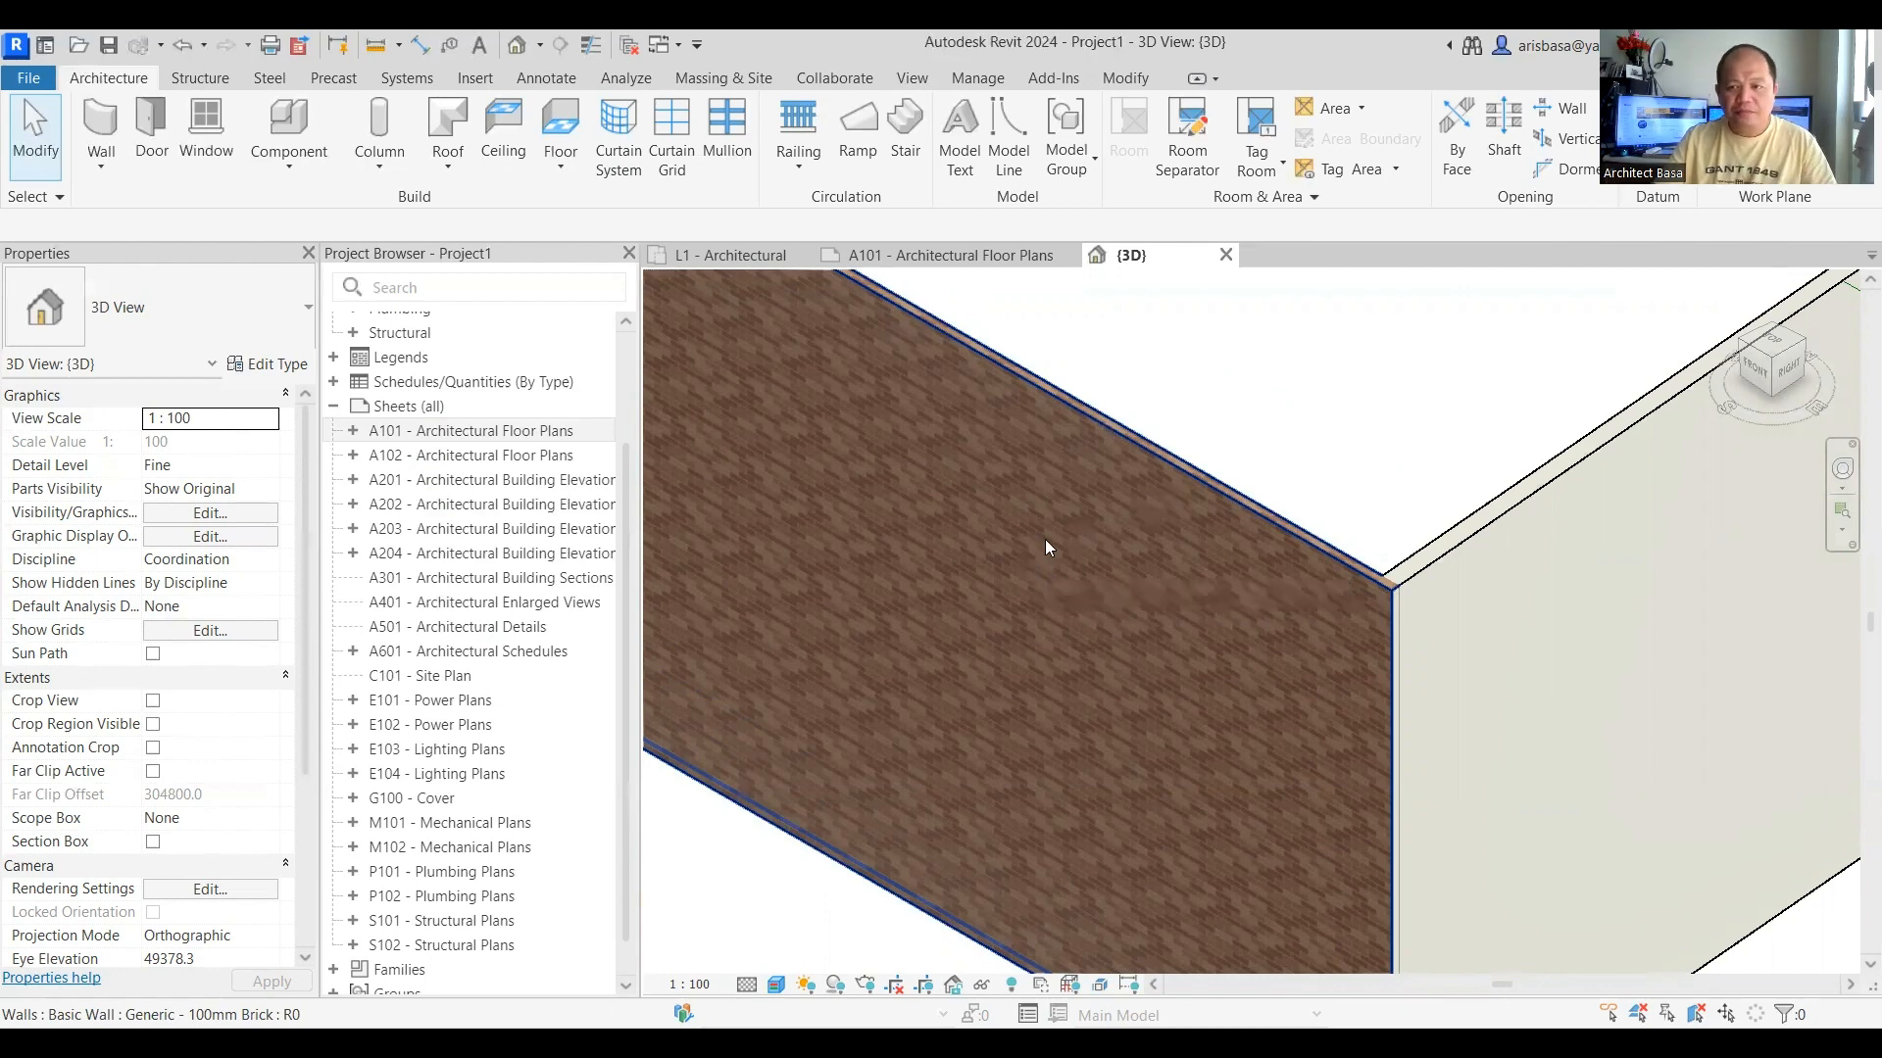
# Step: Set both the canvas color scheme and the UI active theme to Dark in the program's color options
pyautogui.click(29, 78)
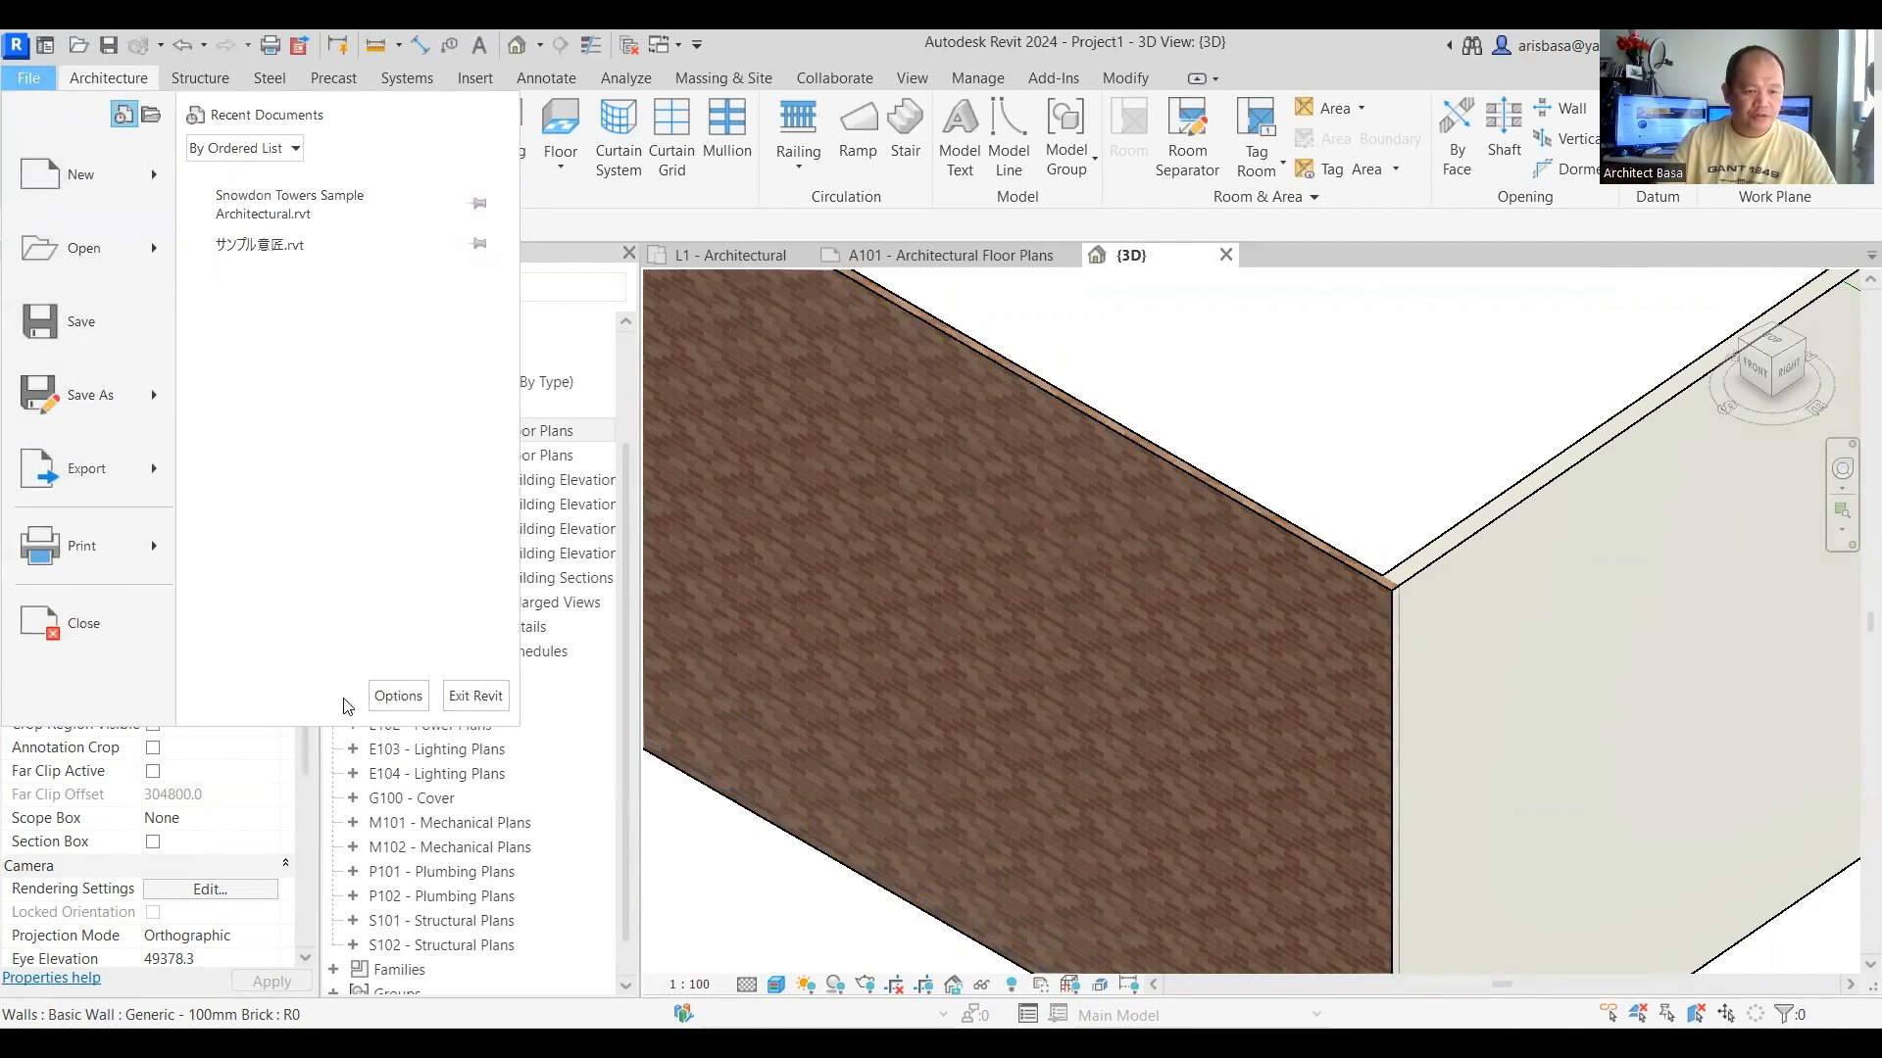
pyautogui.click(398, 695)
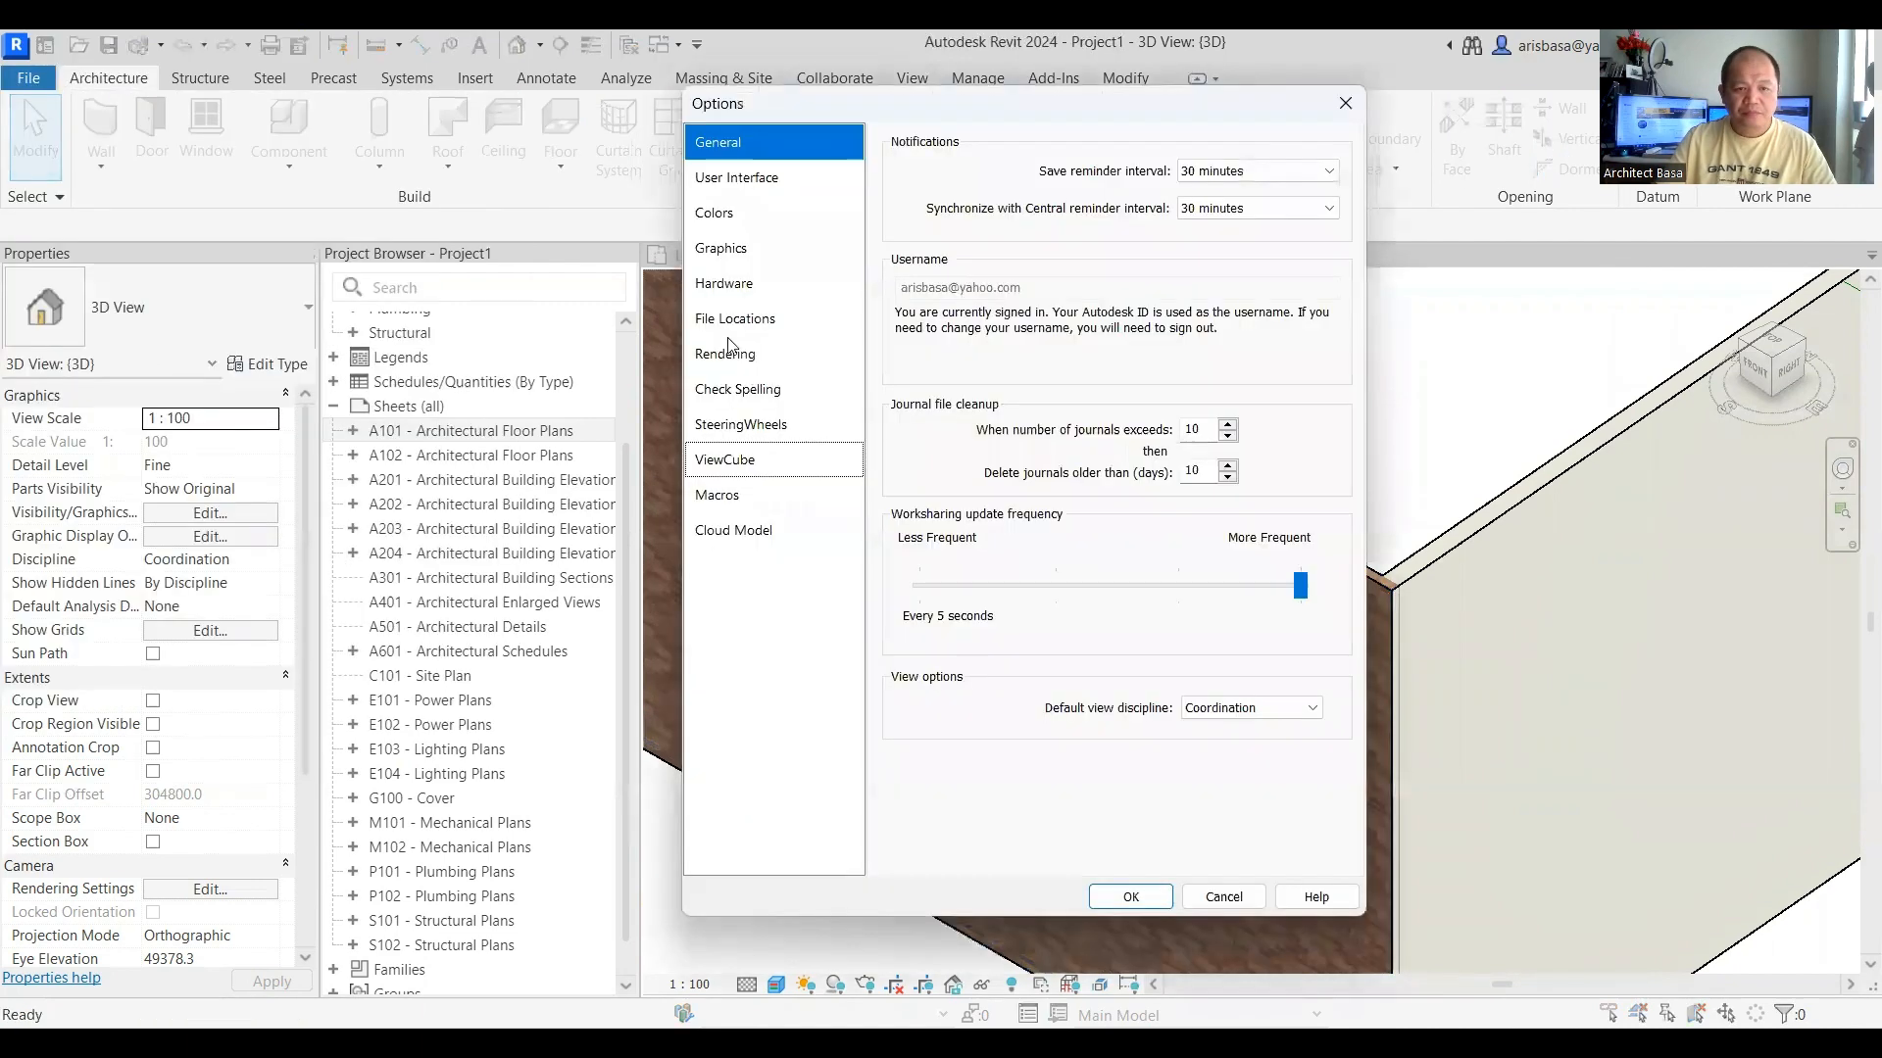
pyautogui.click(775, 213)
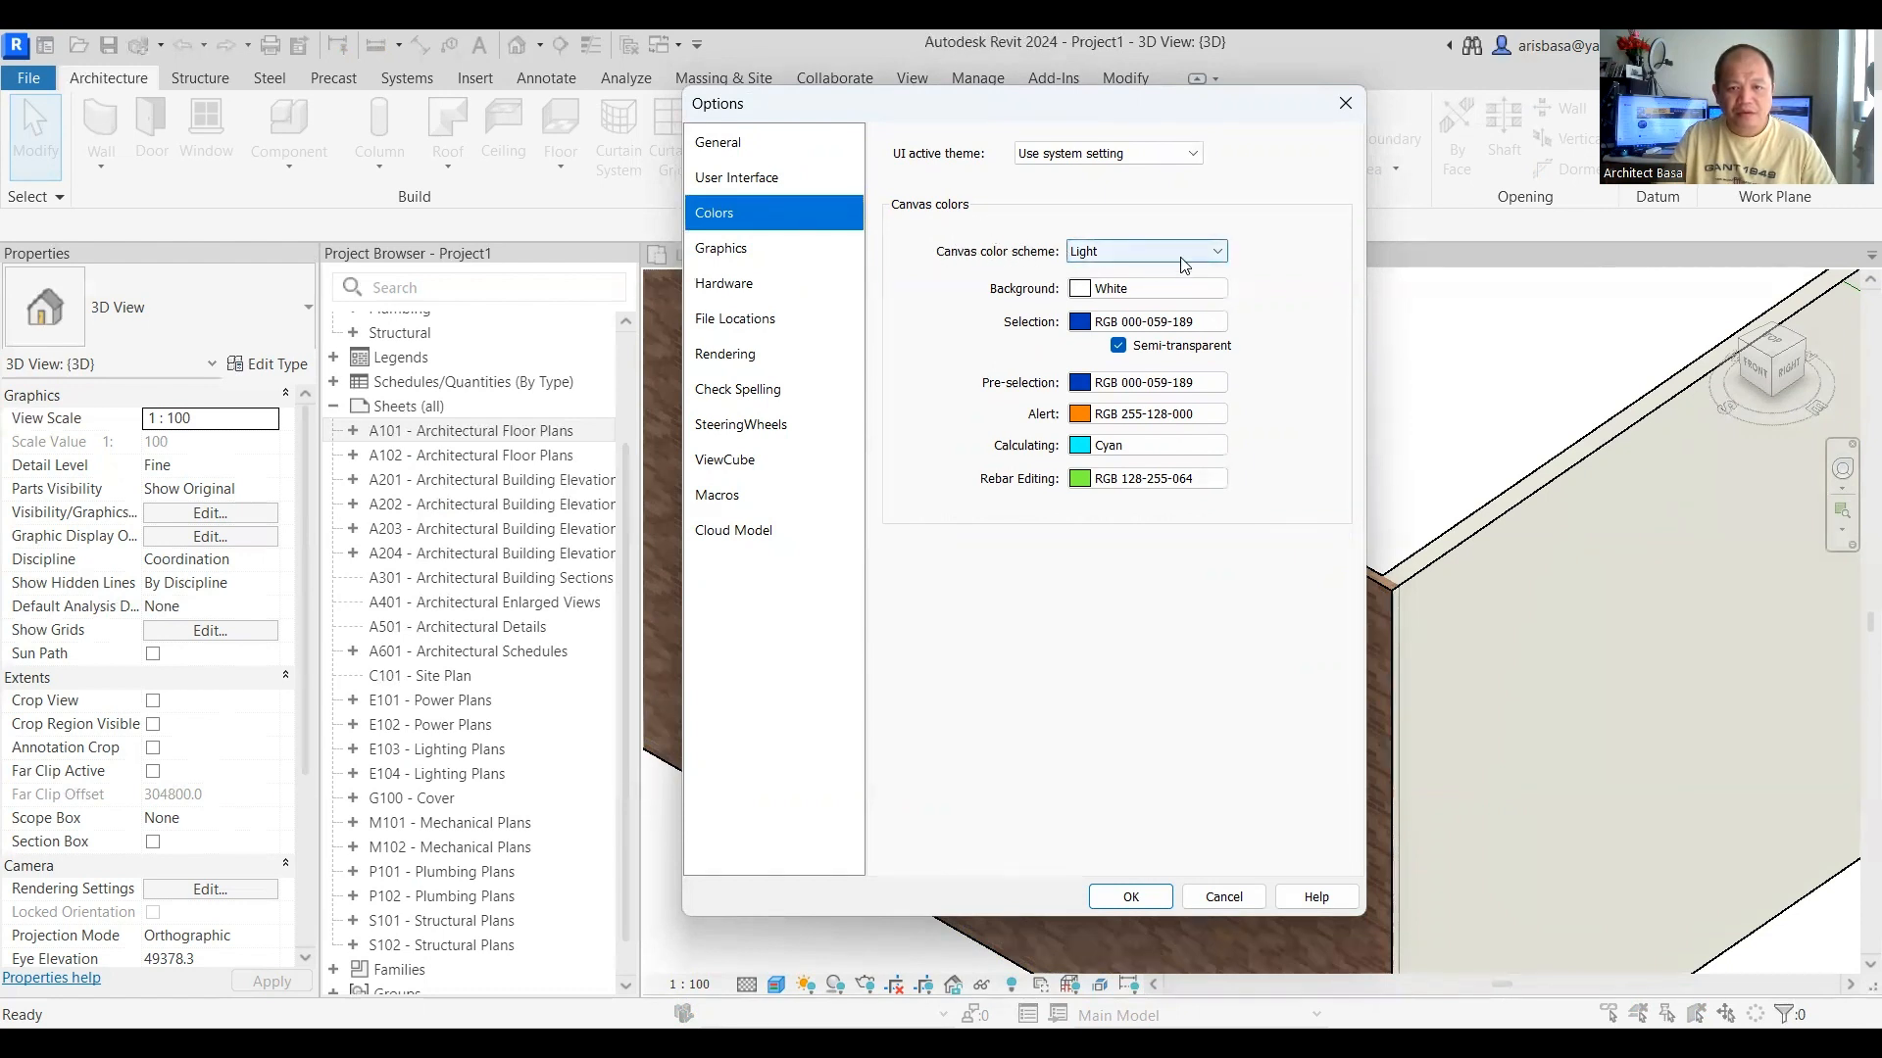
pyautogui.click(1221, 251)
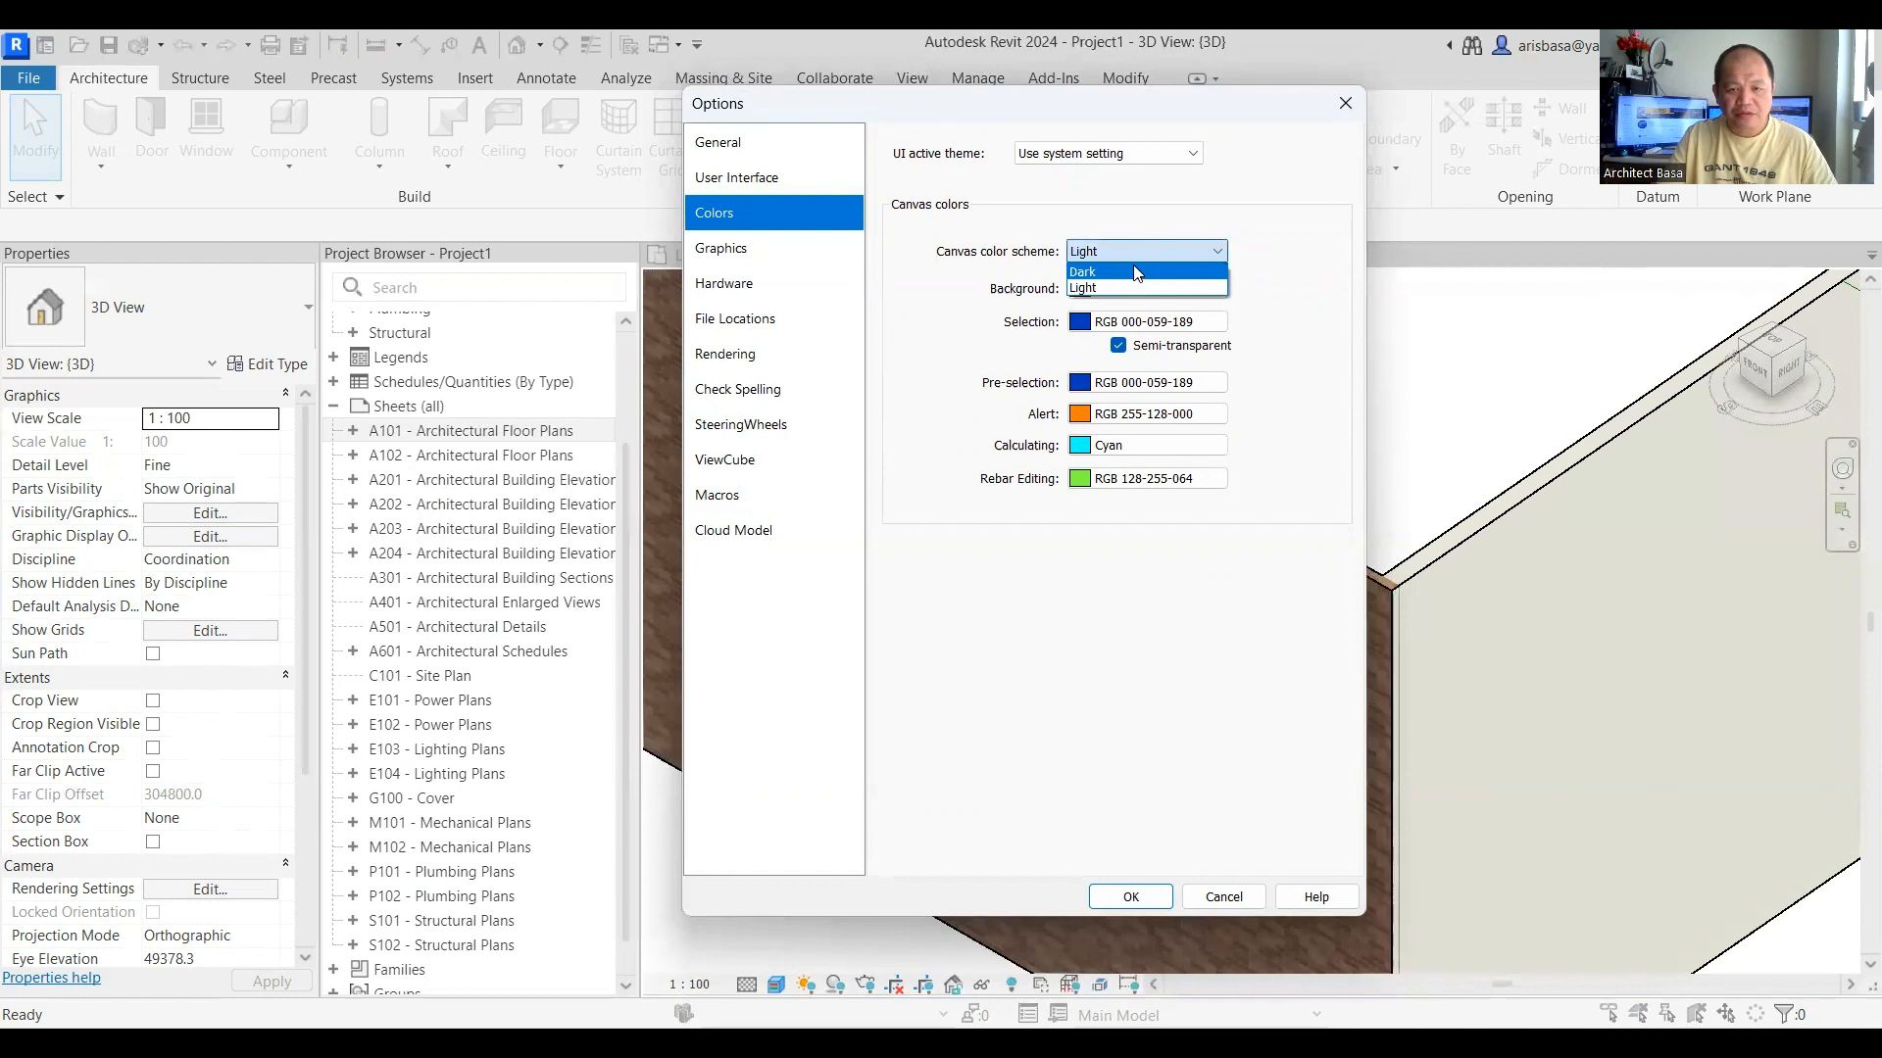
pyautogui.click(1136, 273)
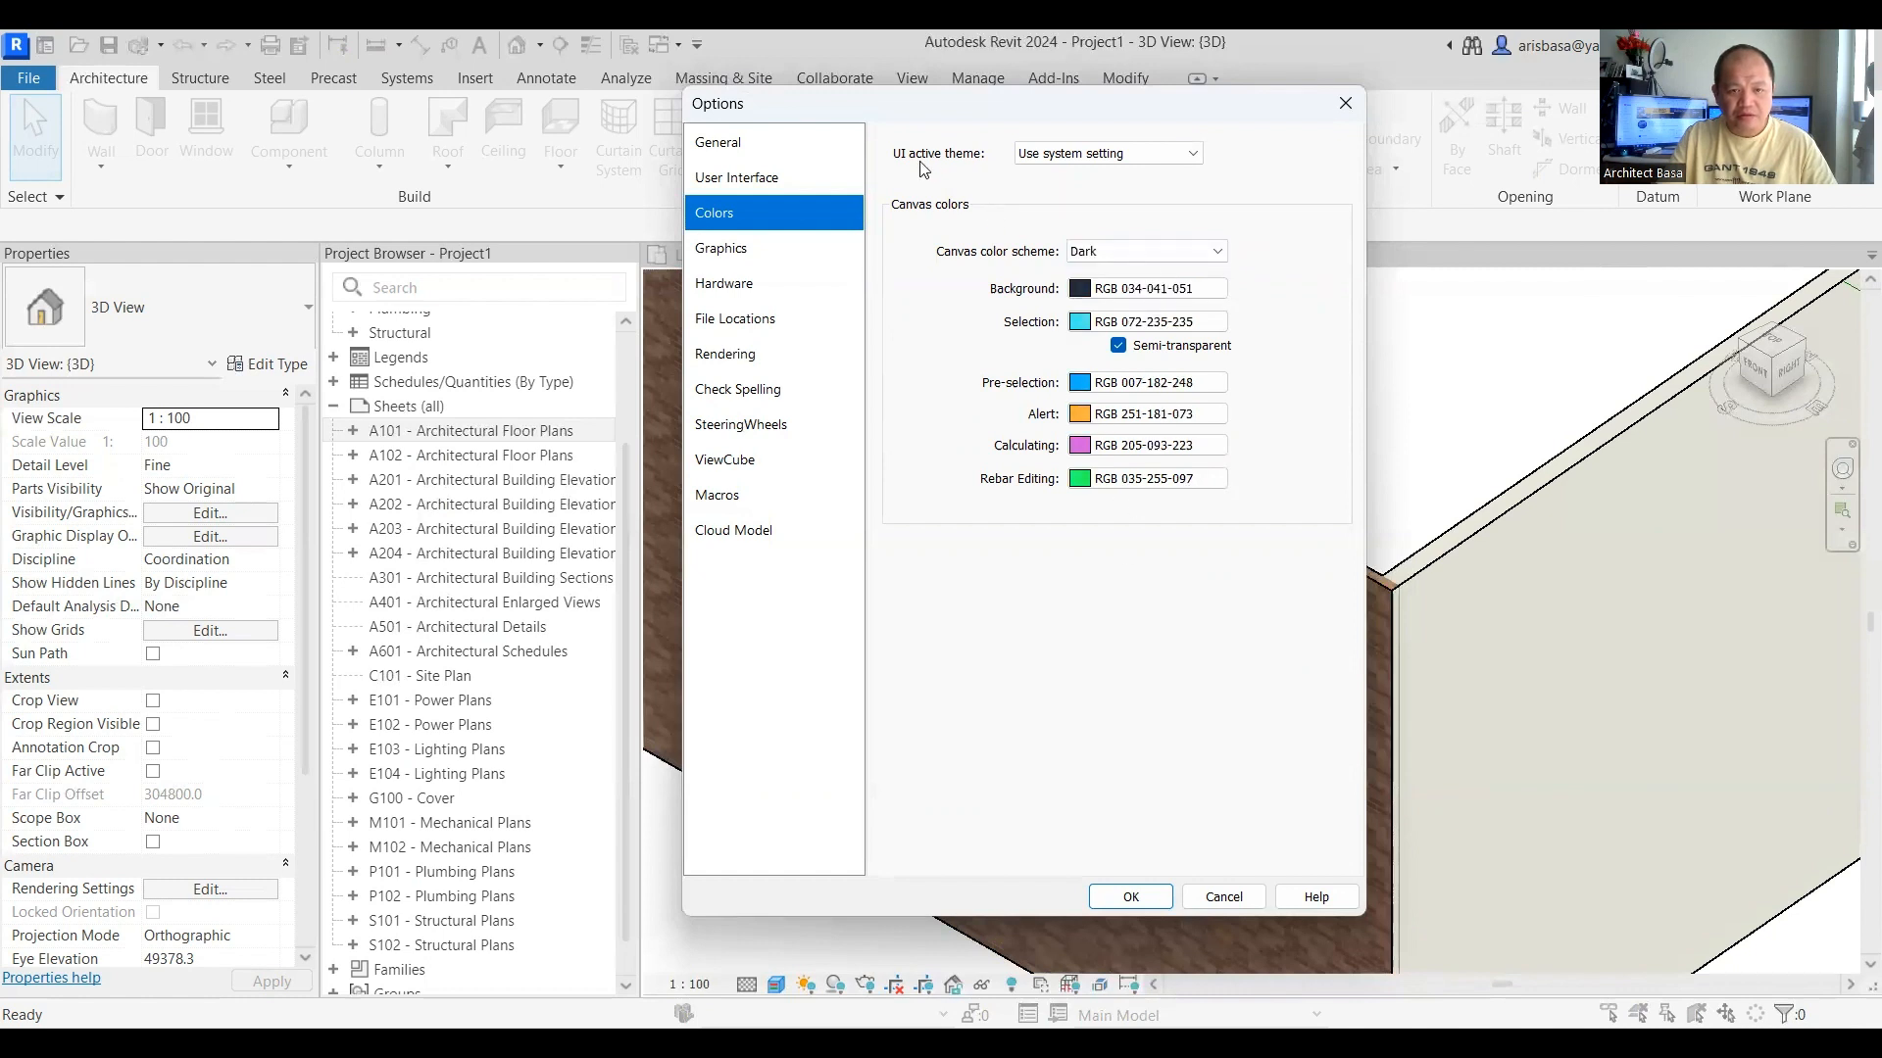
pyautogui.click(1171, 155)
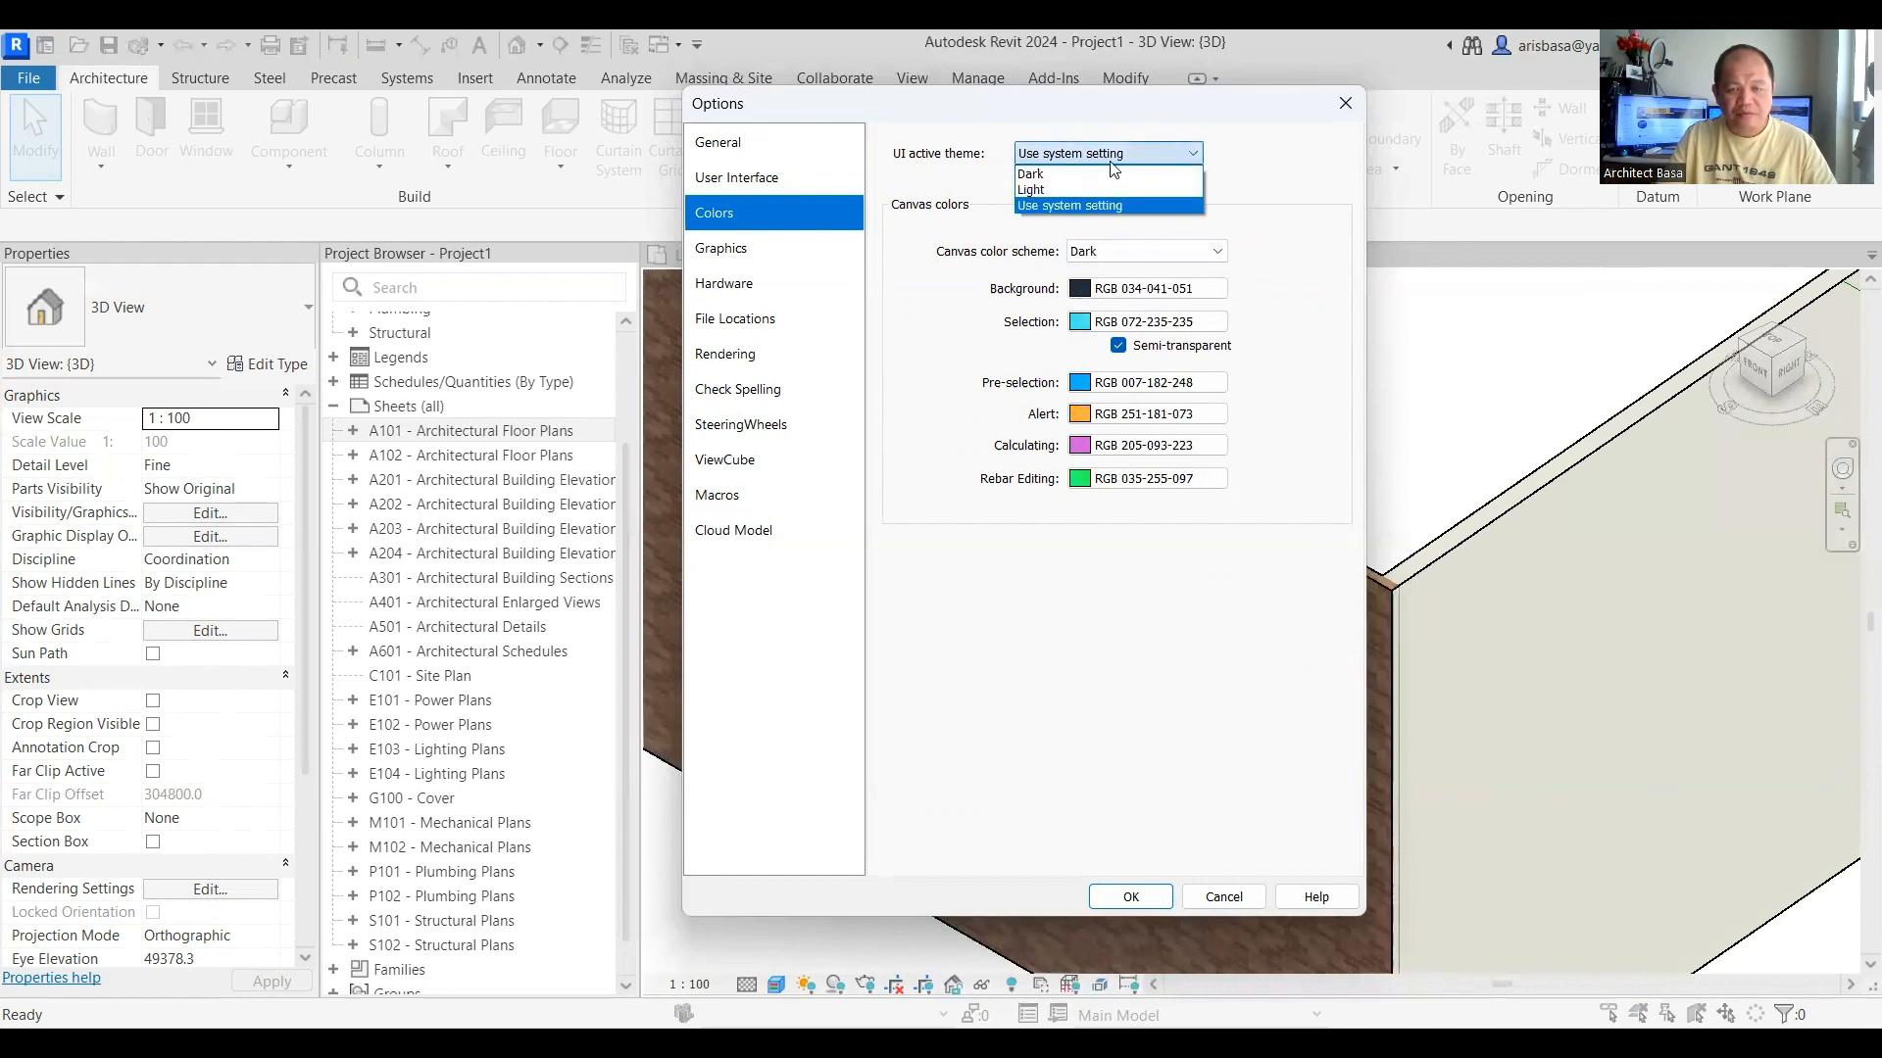
pyautogui.click(1057, 178)
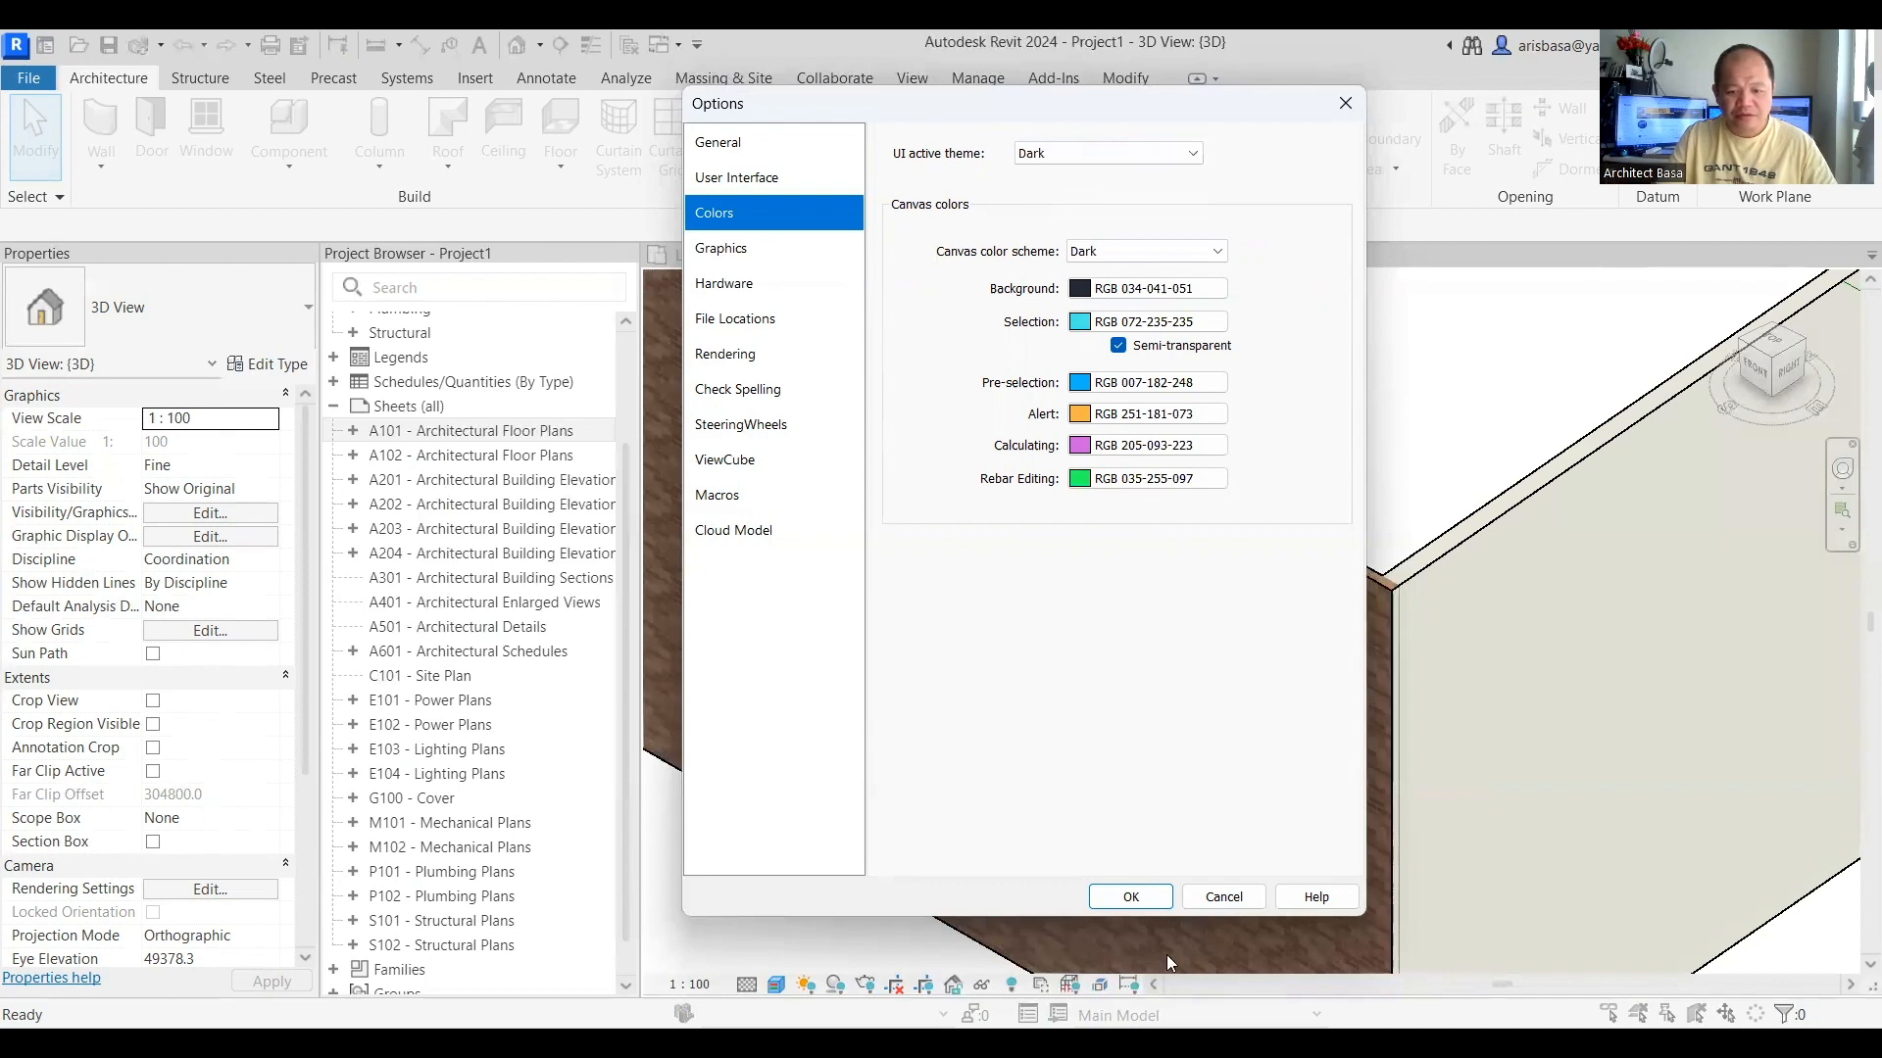
pyautogui.click(1144, 899)
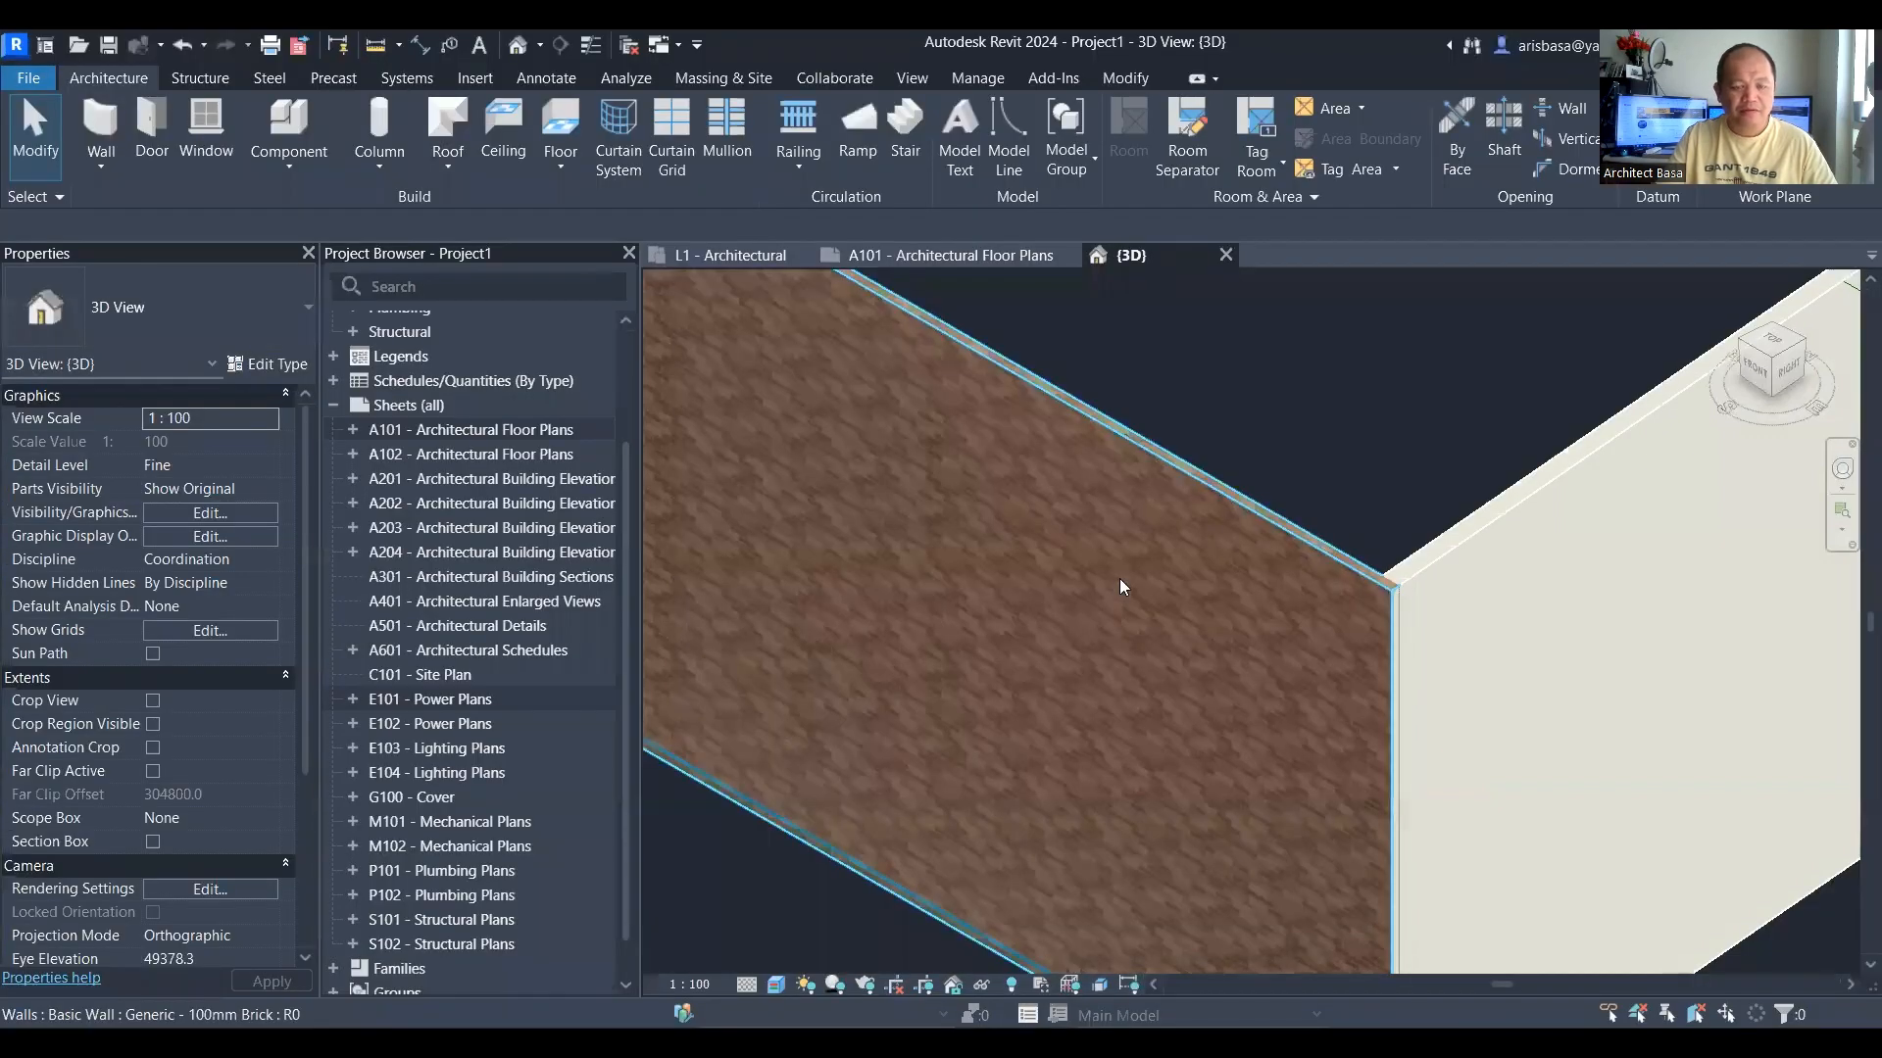
# Step: Examine the brick wall and the adjoining plain walls from several sides in the 3D view under the dark theme
pyautogui.scroll(-3, 1231, 649)
pyautogui.keyDown('shift'); pyautogui.moveTo(1139, 680); pyautogui.dragTo(1332, 713, button='middle'); pyautogui.keyUp('shift')
pyautogui.keyDown('shift'); pyautogui.moveTo(1060, 754); pyautogui.dragTo(1098, 862, button='middle'); pyautogui.keyUp('shift')
pyautogui.scroll(3, 1231, 840)
pyautogui.keyDown('shift'); pyautogui.moveTo(1231, 840); pyautogui.dragTo(1084, 840, button='middle'); pyautogui.keyUp('shift')
pyautogui.scroll(-3, 1038, 858)
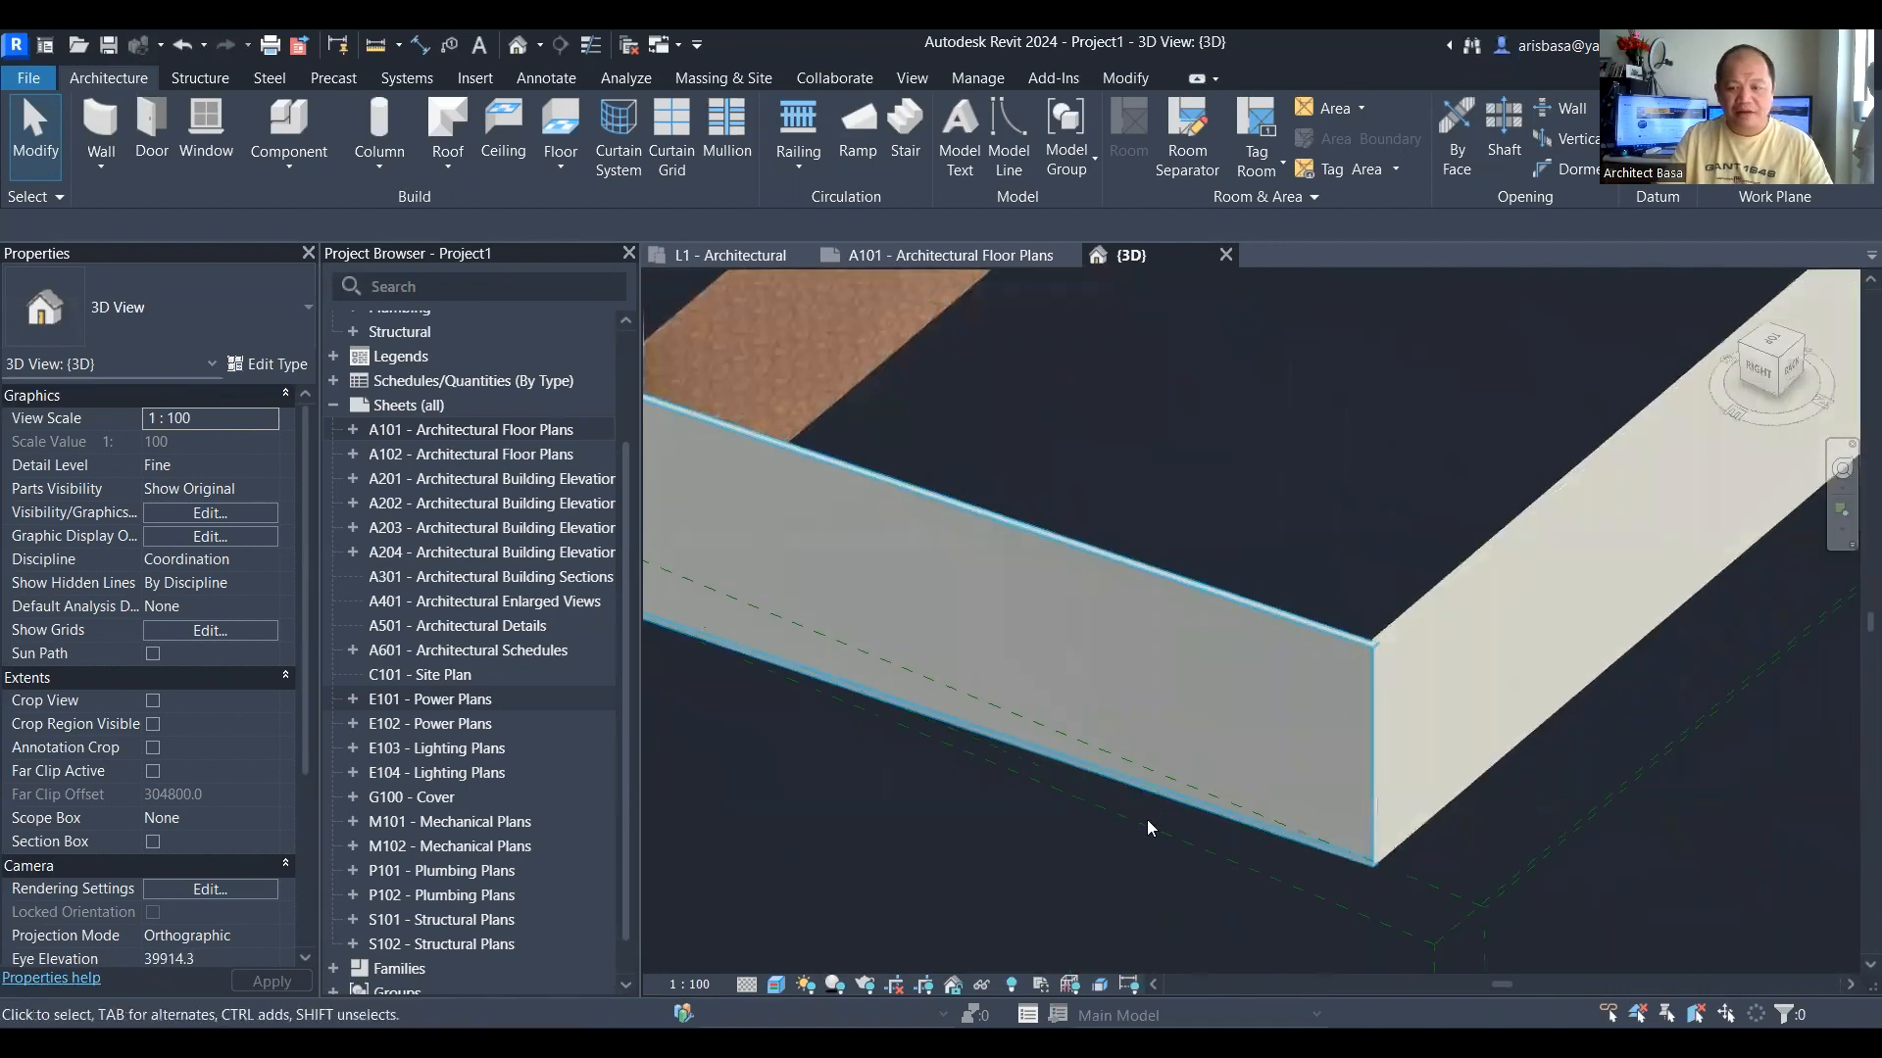
pyautogui.moveTo(1364, 812); pyautogui.dragTo(1352, 609, button='middle')
pyautogui.scroll(2, 1298, 683)
pyautogui.scroll(-1, 1264, 647)
pyautogui.keyDown('shift'); pyautogui.moveTo(1223, 743); pyautogui.dragTo(1213, 775, button='middle'); pyautogui.keyUp('shift')
pyautogui.moveTo(1201, 750); pyautogui.dragTo(1149, 776, button='middle')
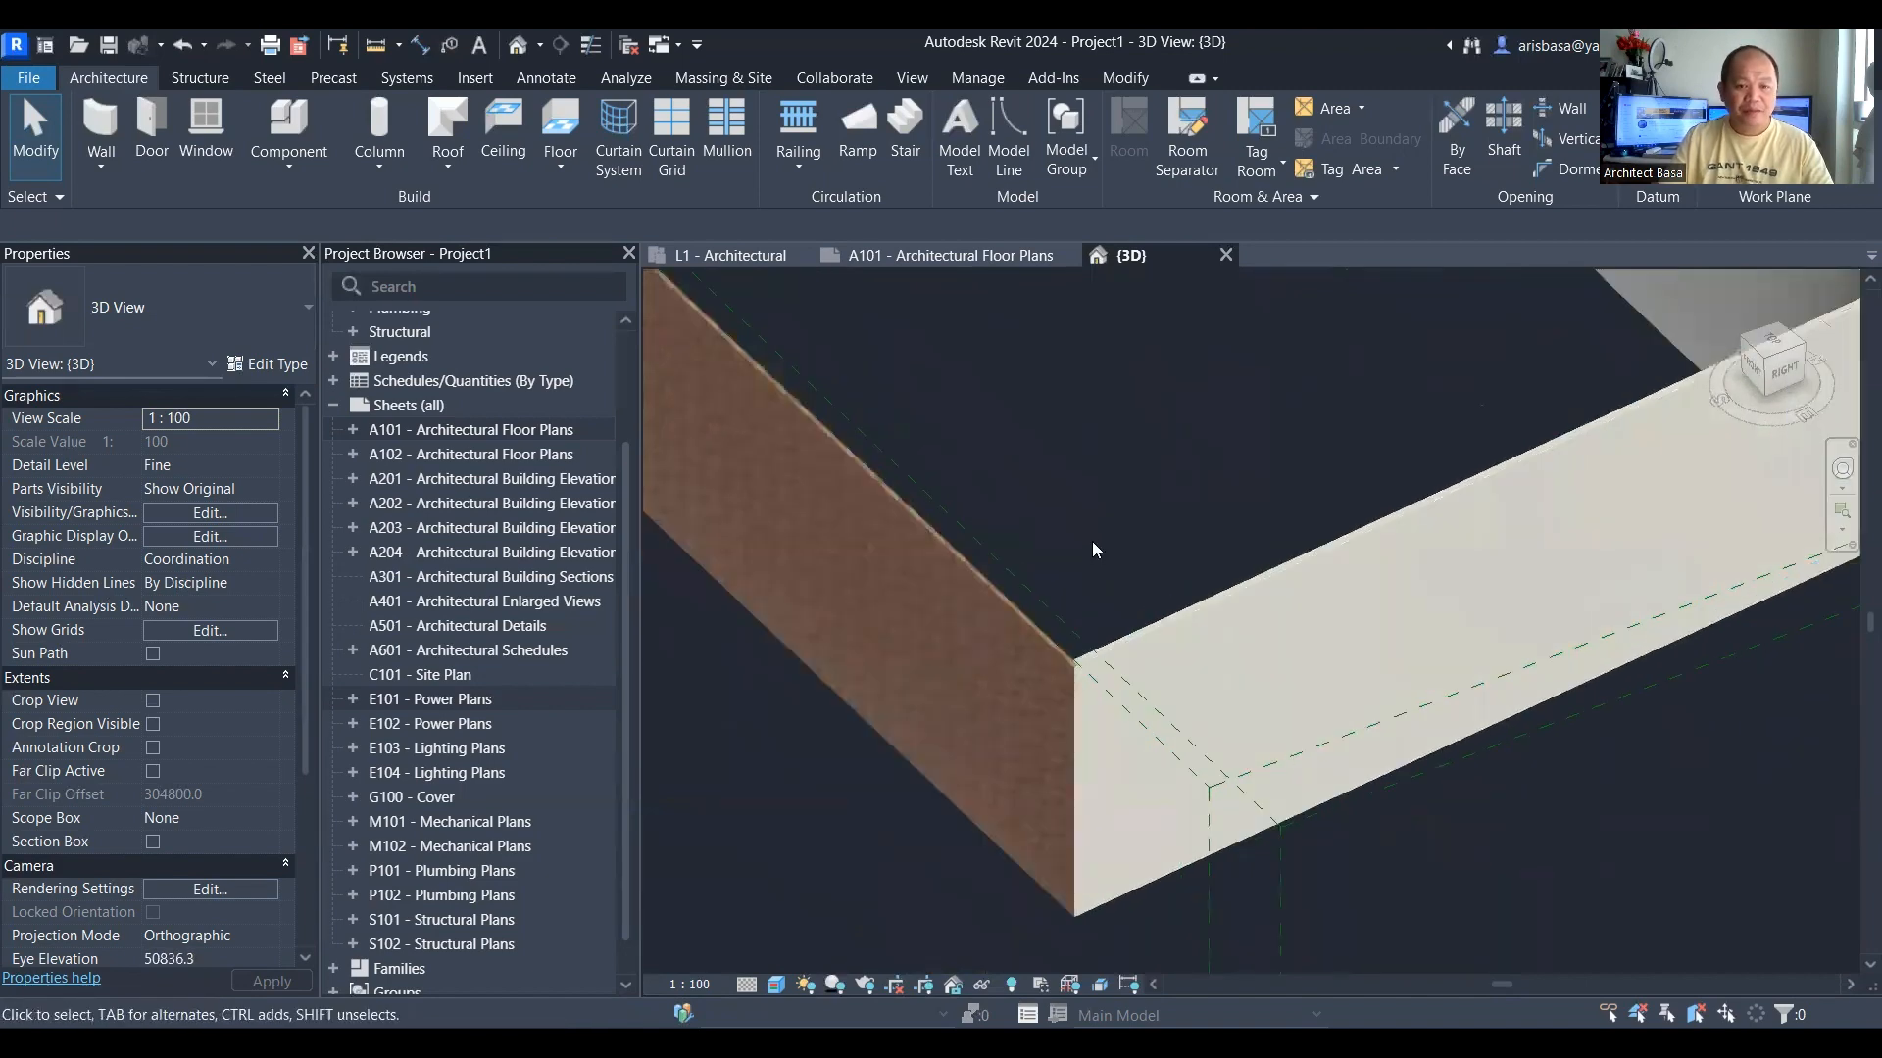
pyautogui.keyDown('shift'); pyautogui.moveTo(1103, 585); pyautogui.dragTo(1119, 589, button='middle'); pyautogui.keyUp('shift')
pyautogui.moveTo(1114, 590); pyautogui.dragTo(1174, 755, button='middle')
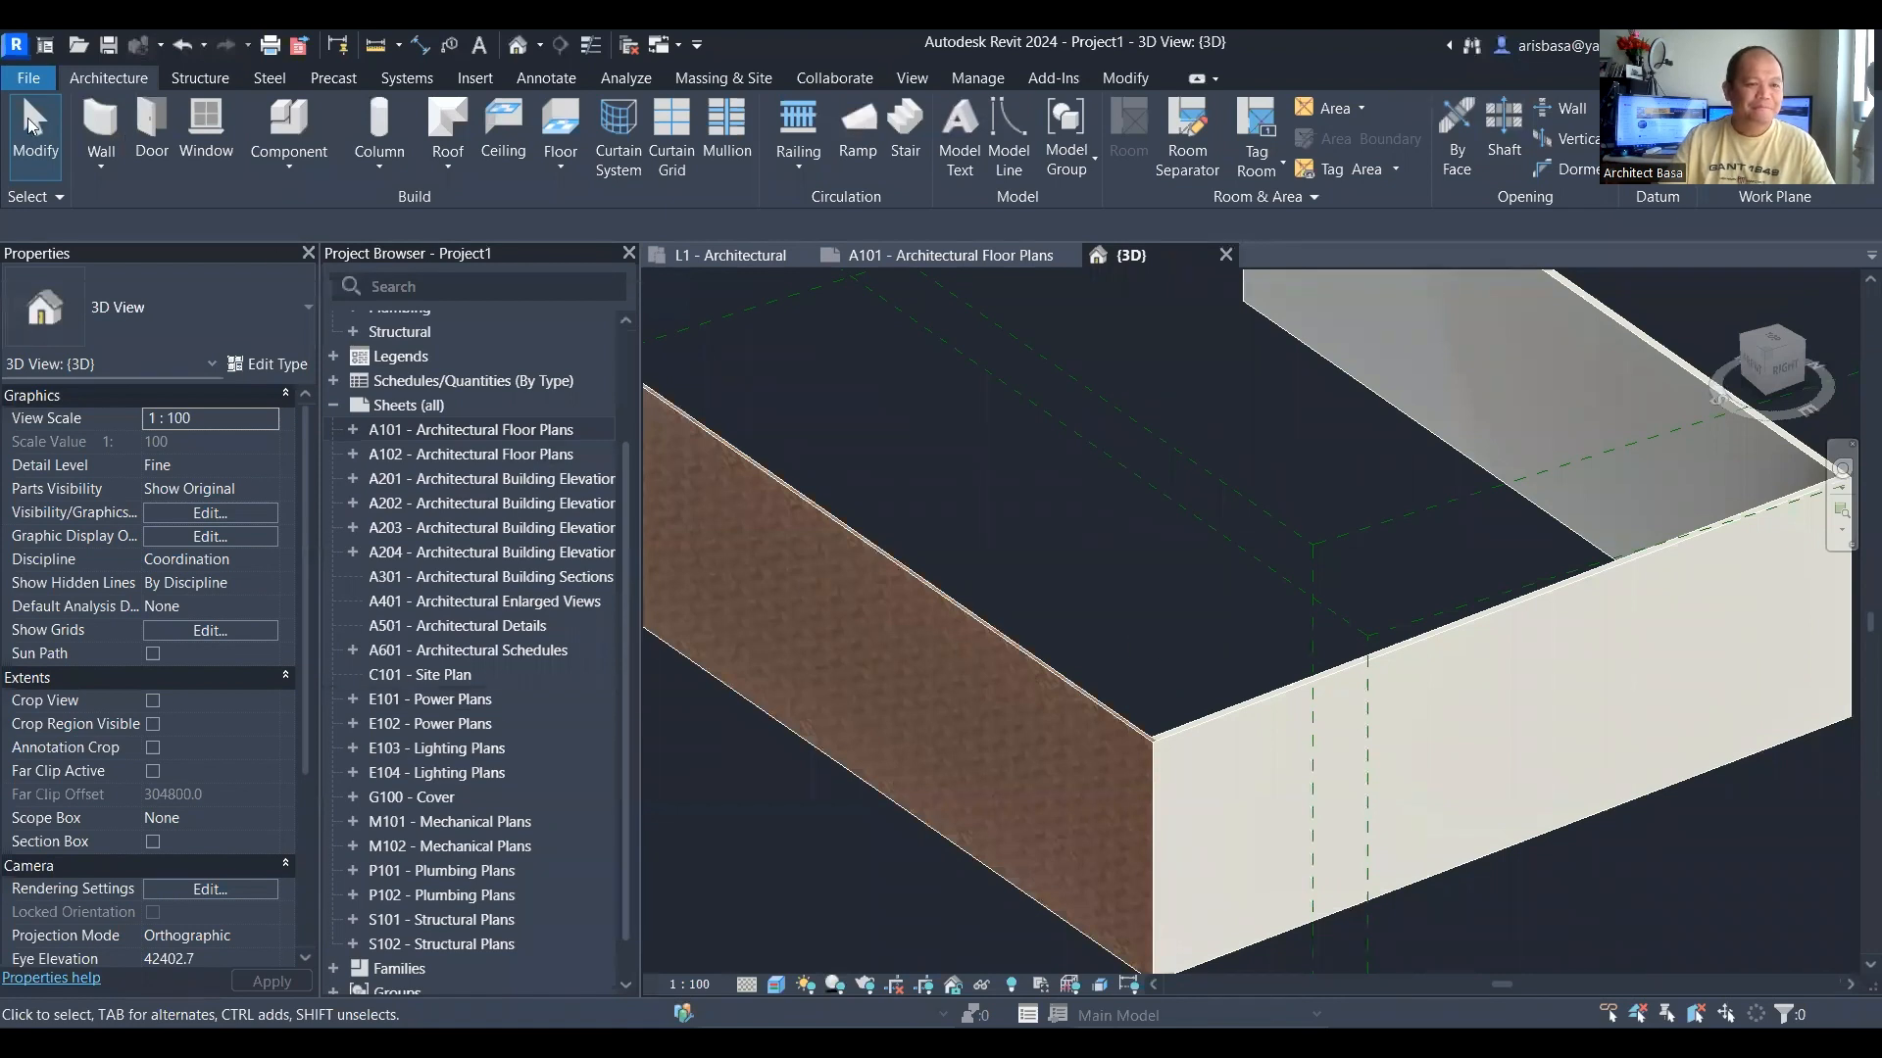
# Step: Set the UI active theme to Use system setting and the canvas color scheme to Light in the program's color options
pyautogui.click(29, 83)
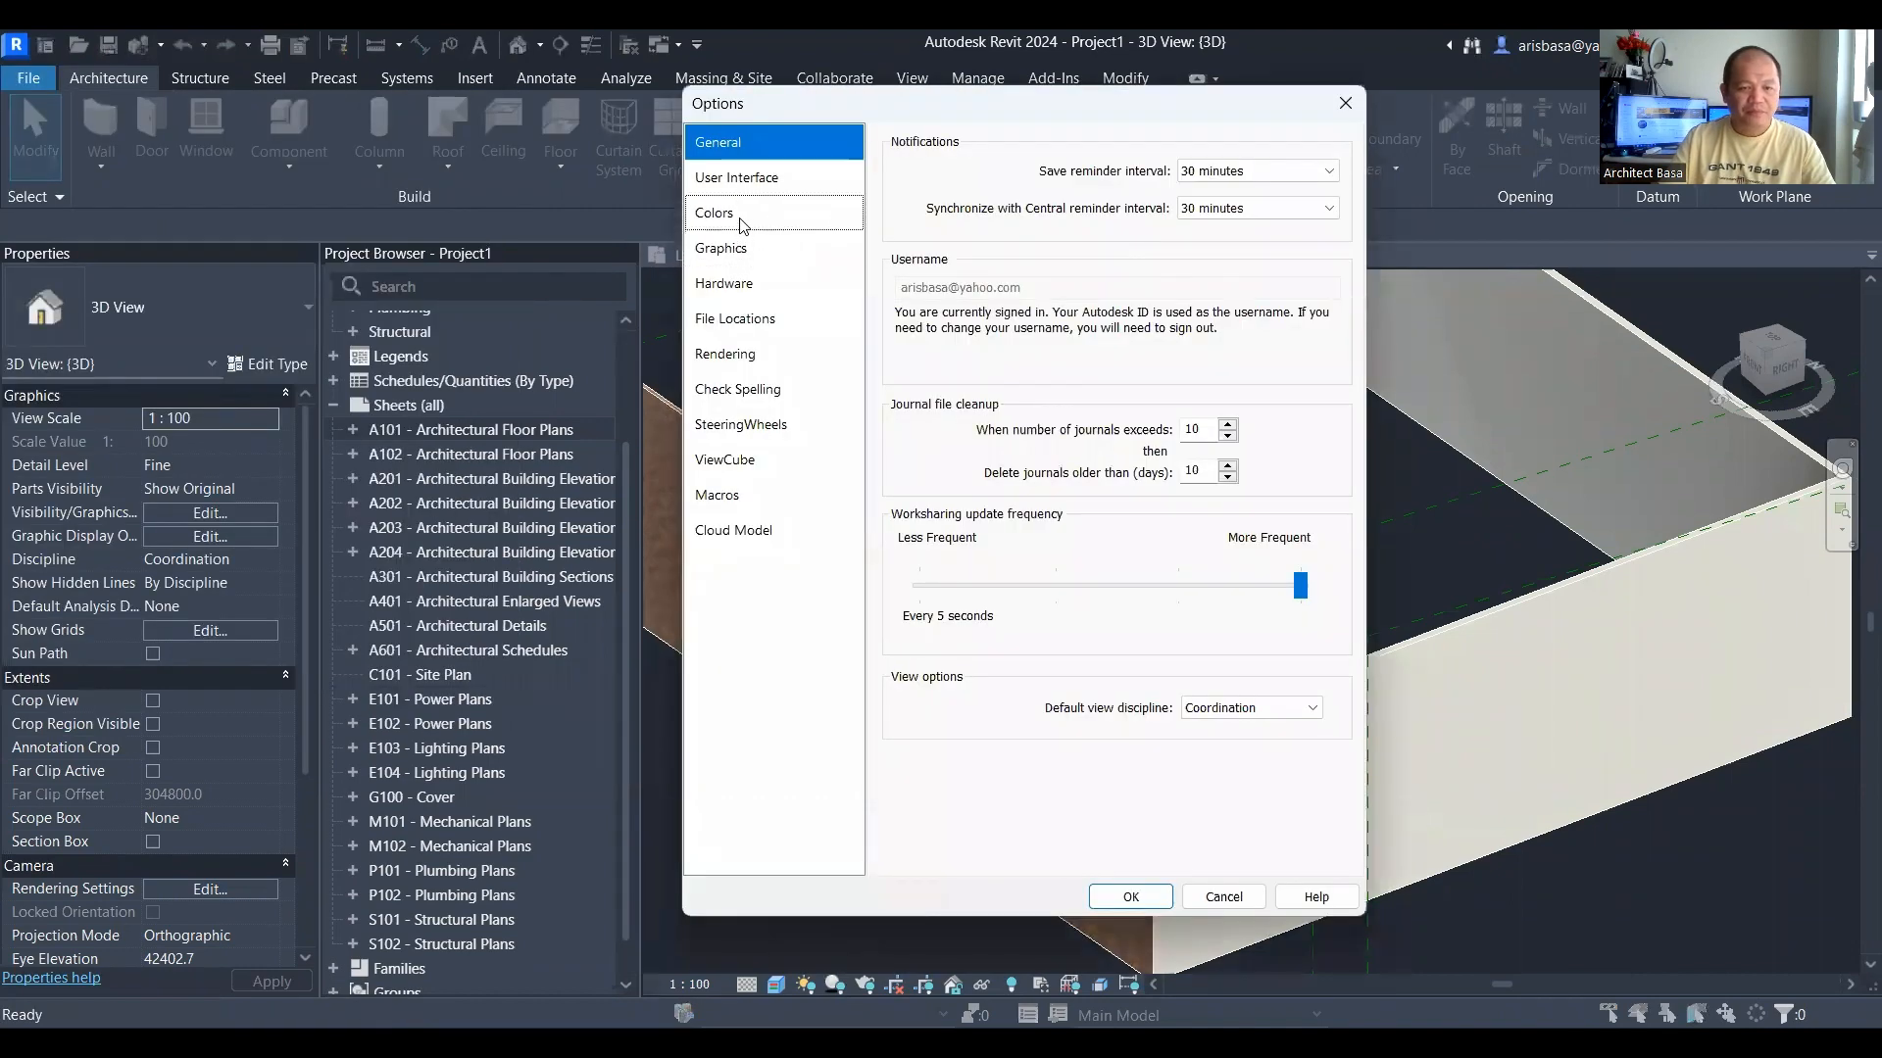
pyautogui.click(742, 215)
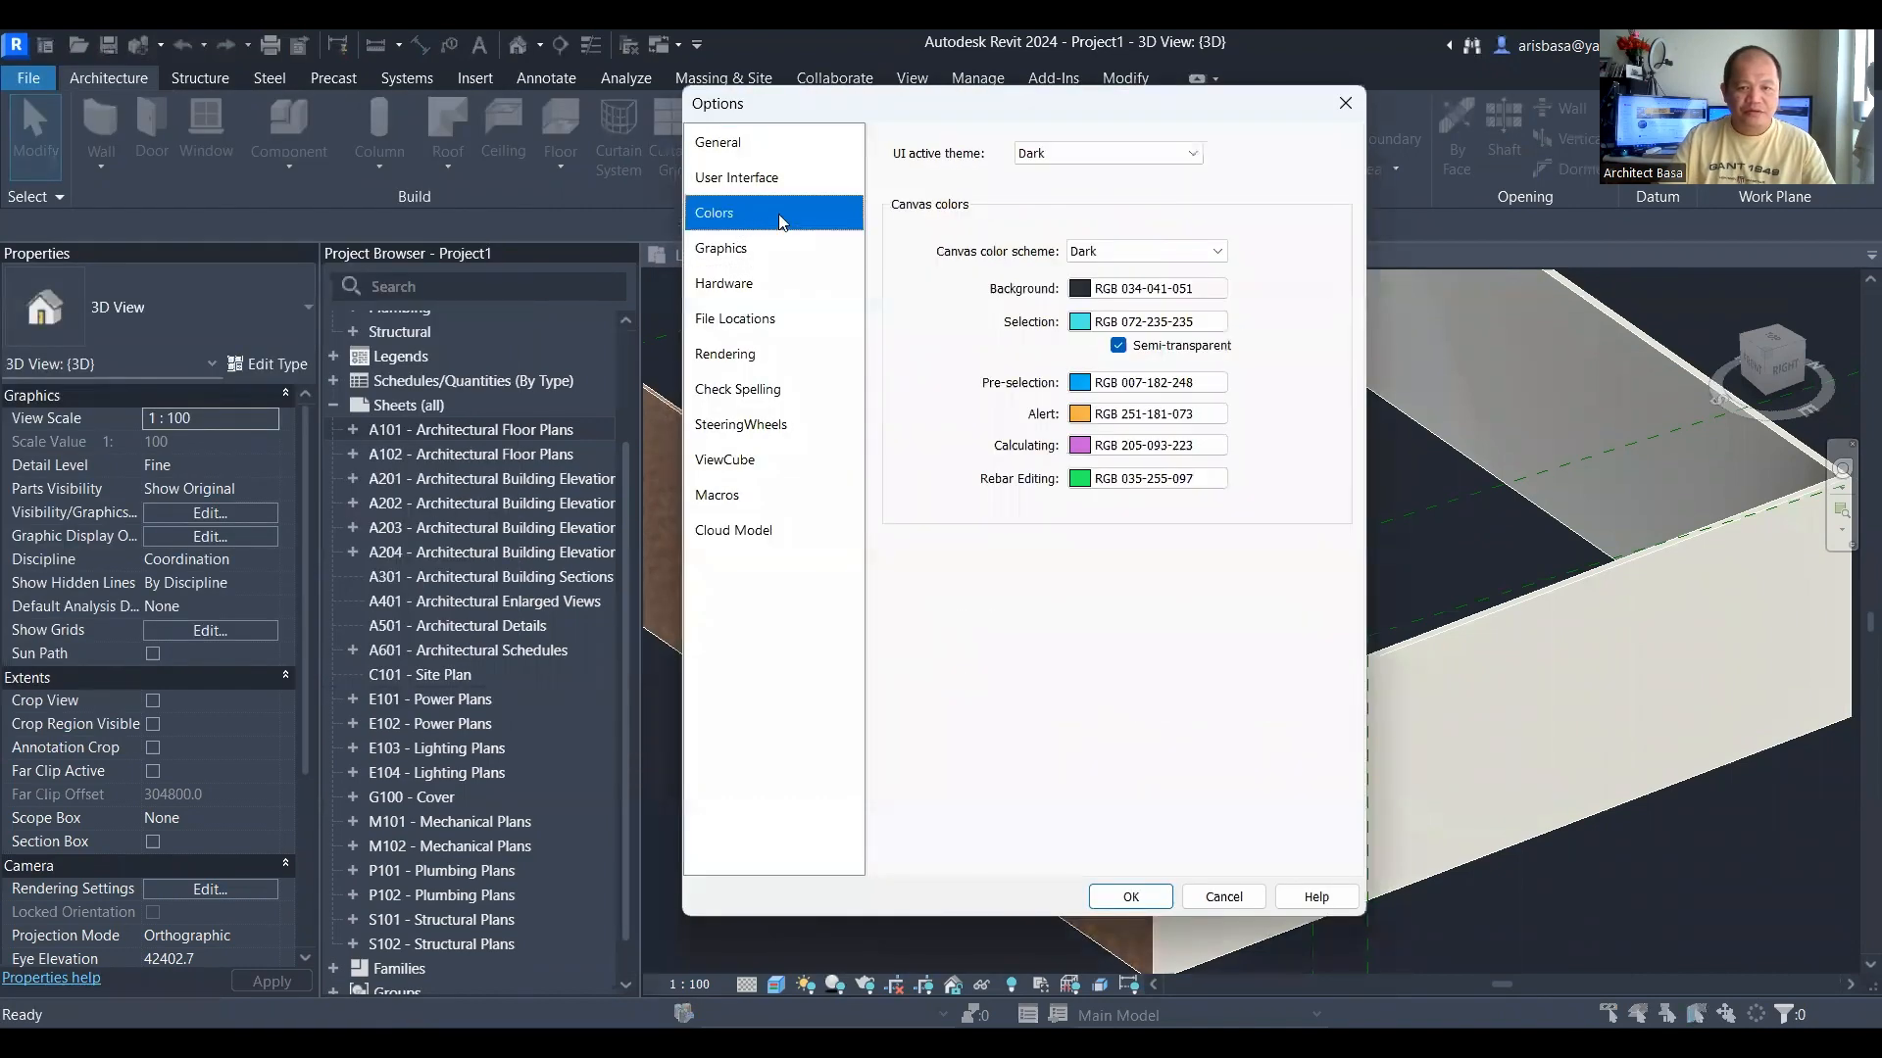
pyautogui.click(1177, 160)
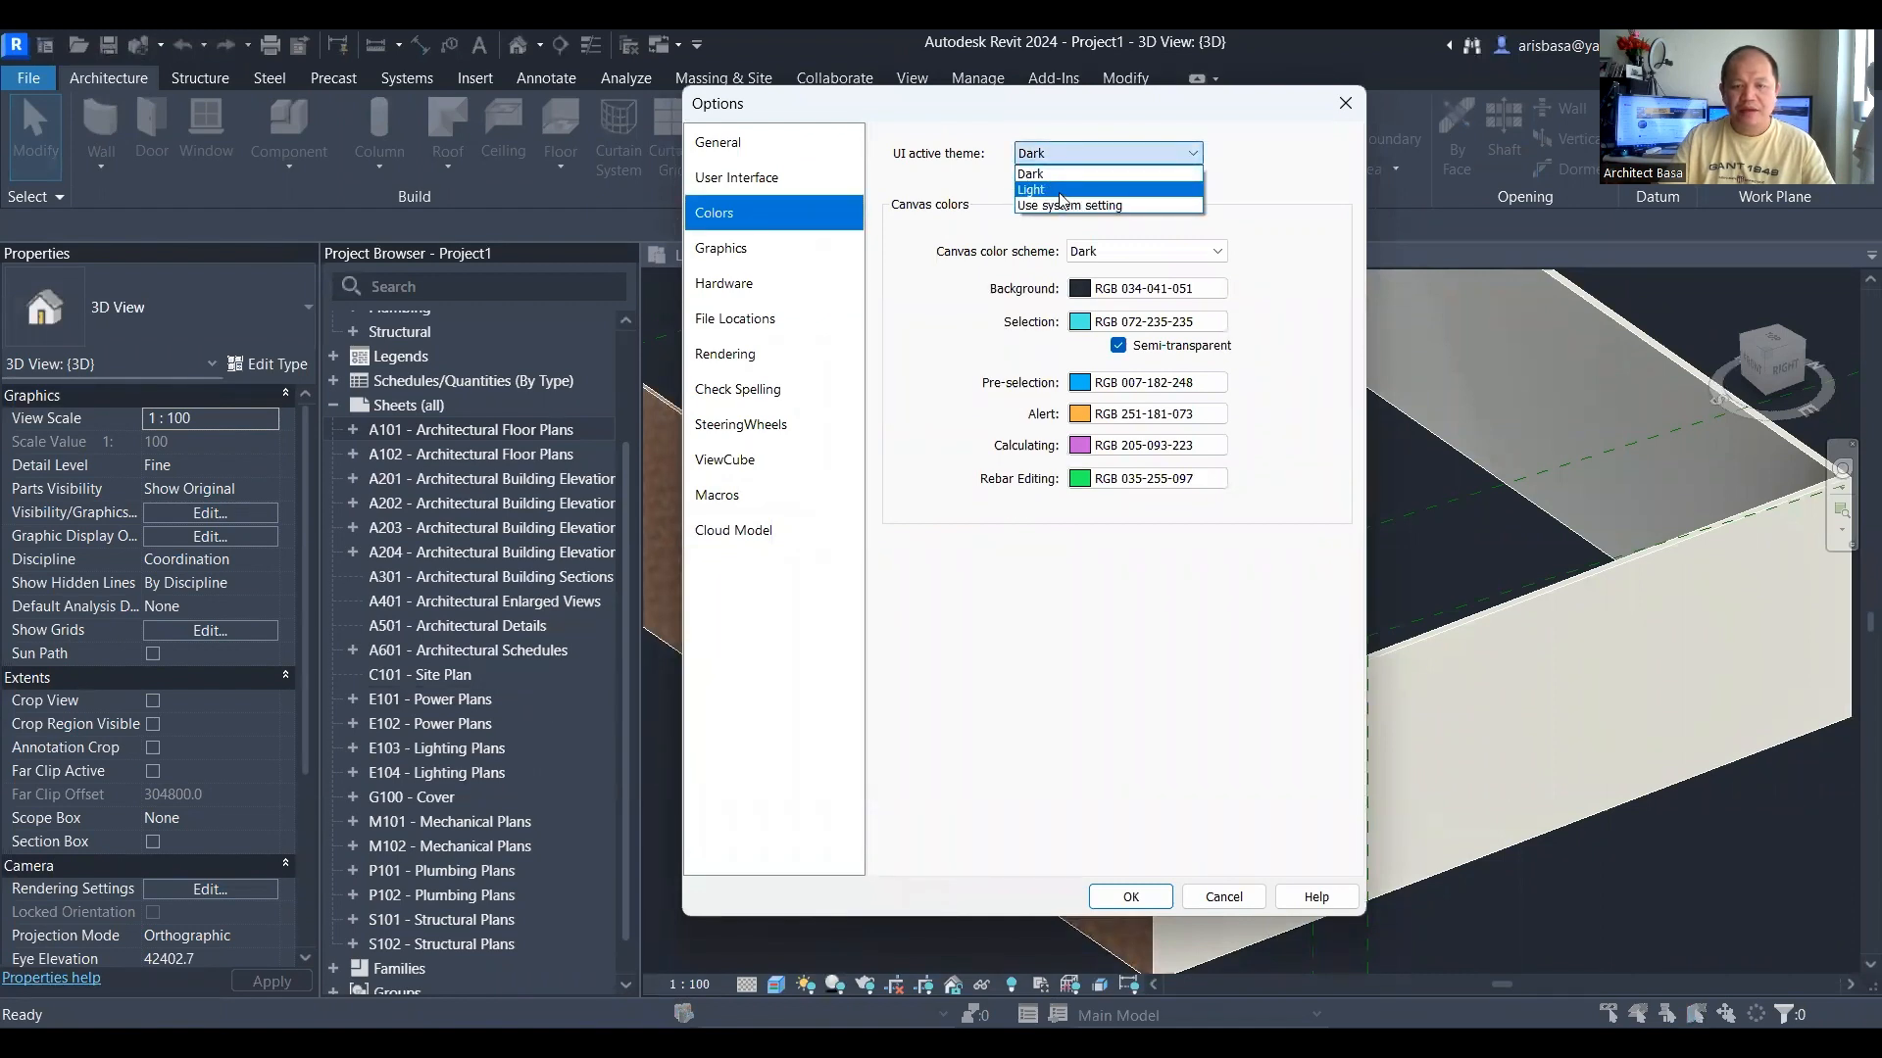
pyautogui.click(1085, 206)
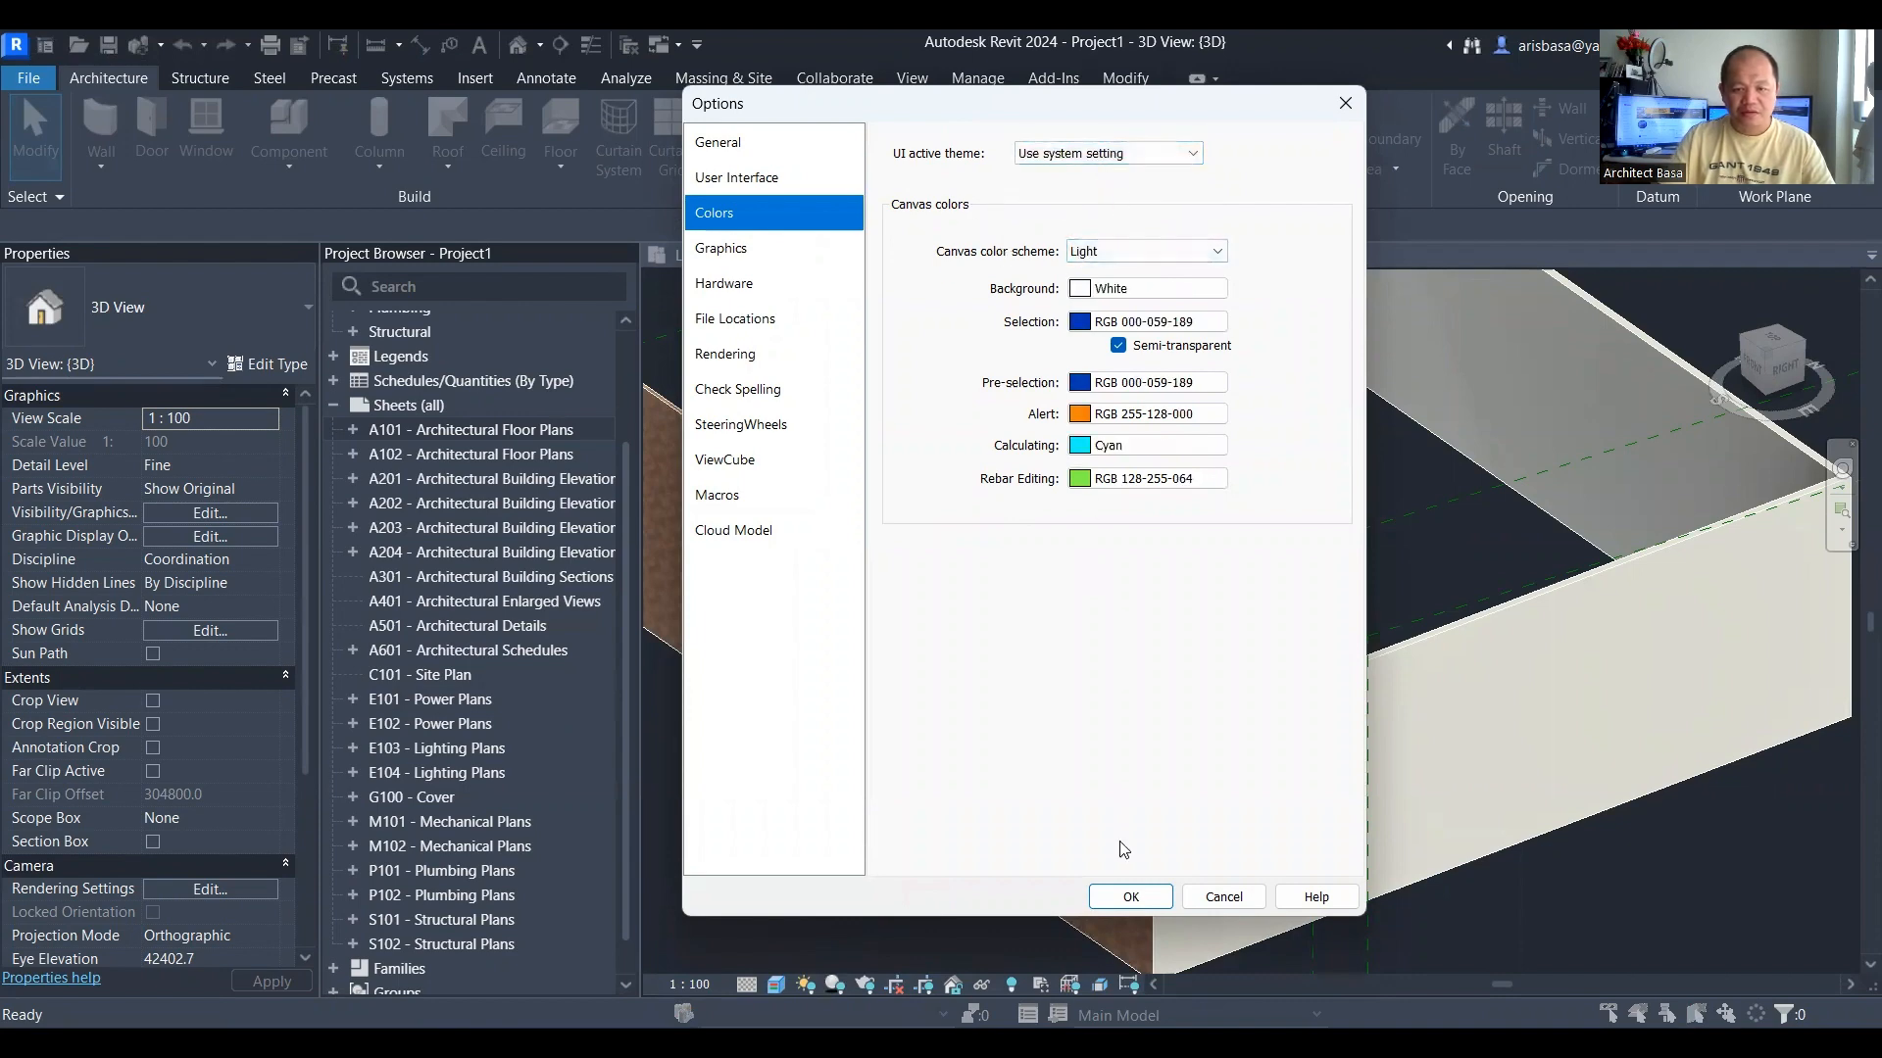
pyautogui.press('Return')
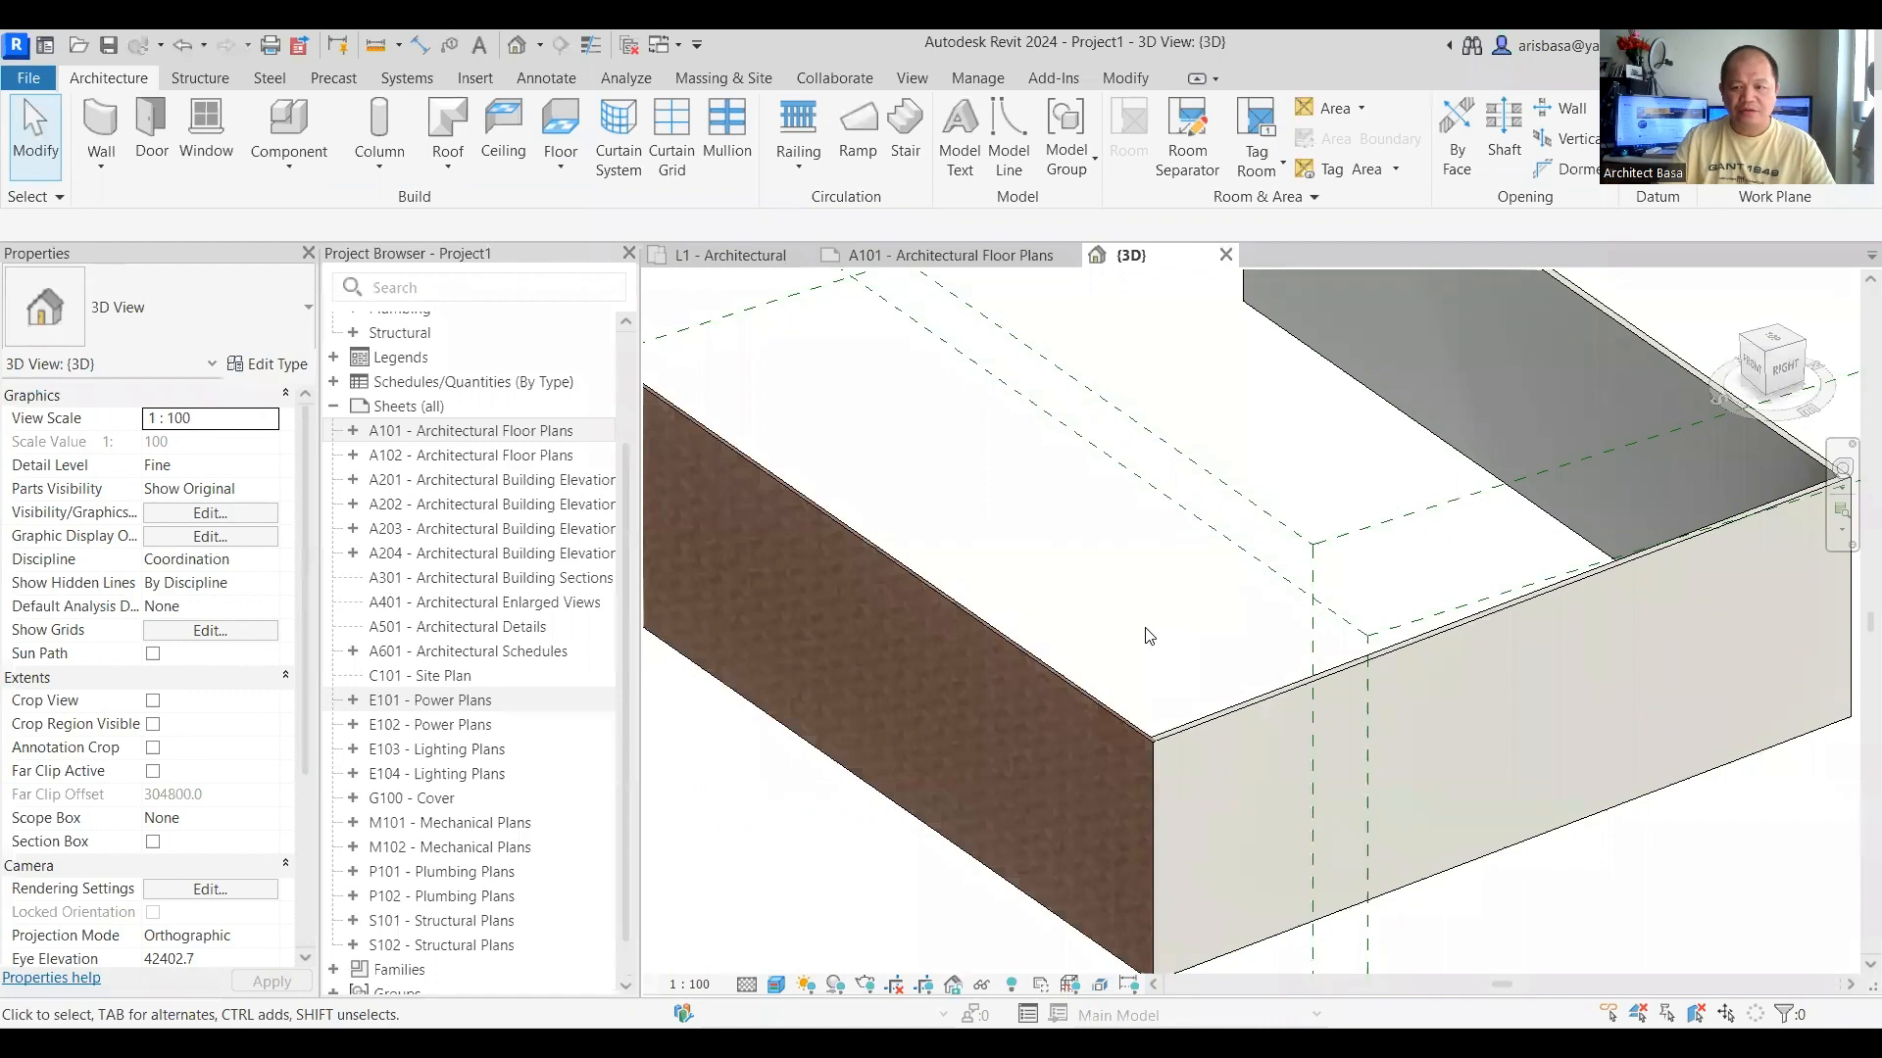
# Step: Start a toposolid from a sketch on level L1 with the type Grassland - 1200mm
pyautogui.scroll(-4, 1150, 636)
pyautogui.keyDown('shift'); pyautogui.moveTo(1149, 637); pyautogui.dragTo(1122, 689, button='middle'); pyautogui.keyUp('shift')
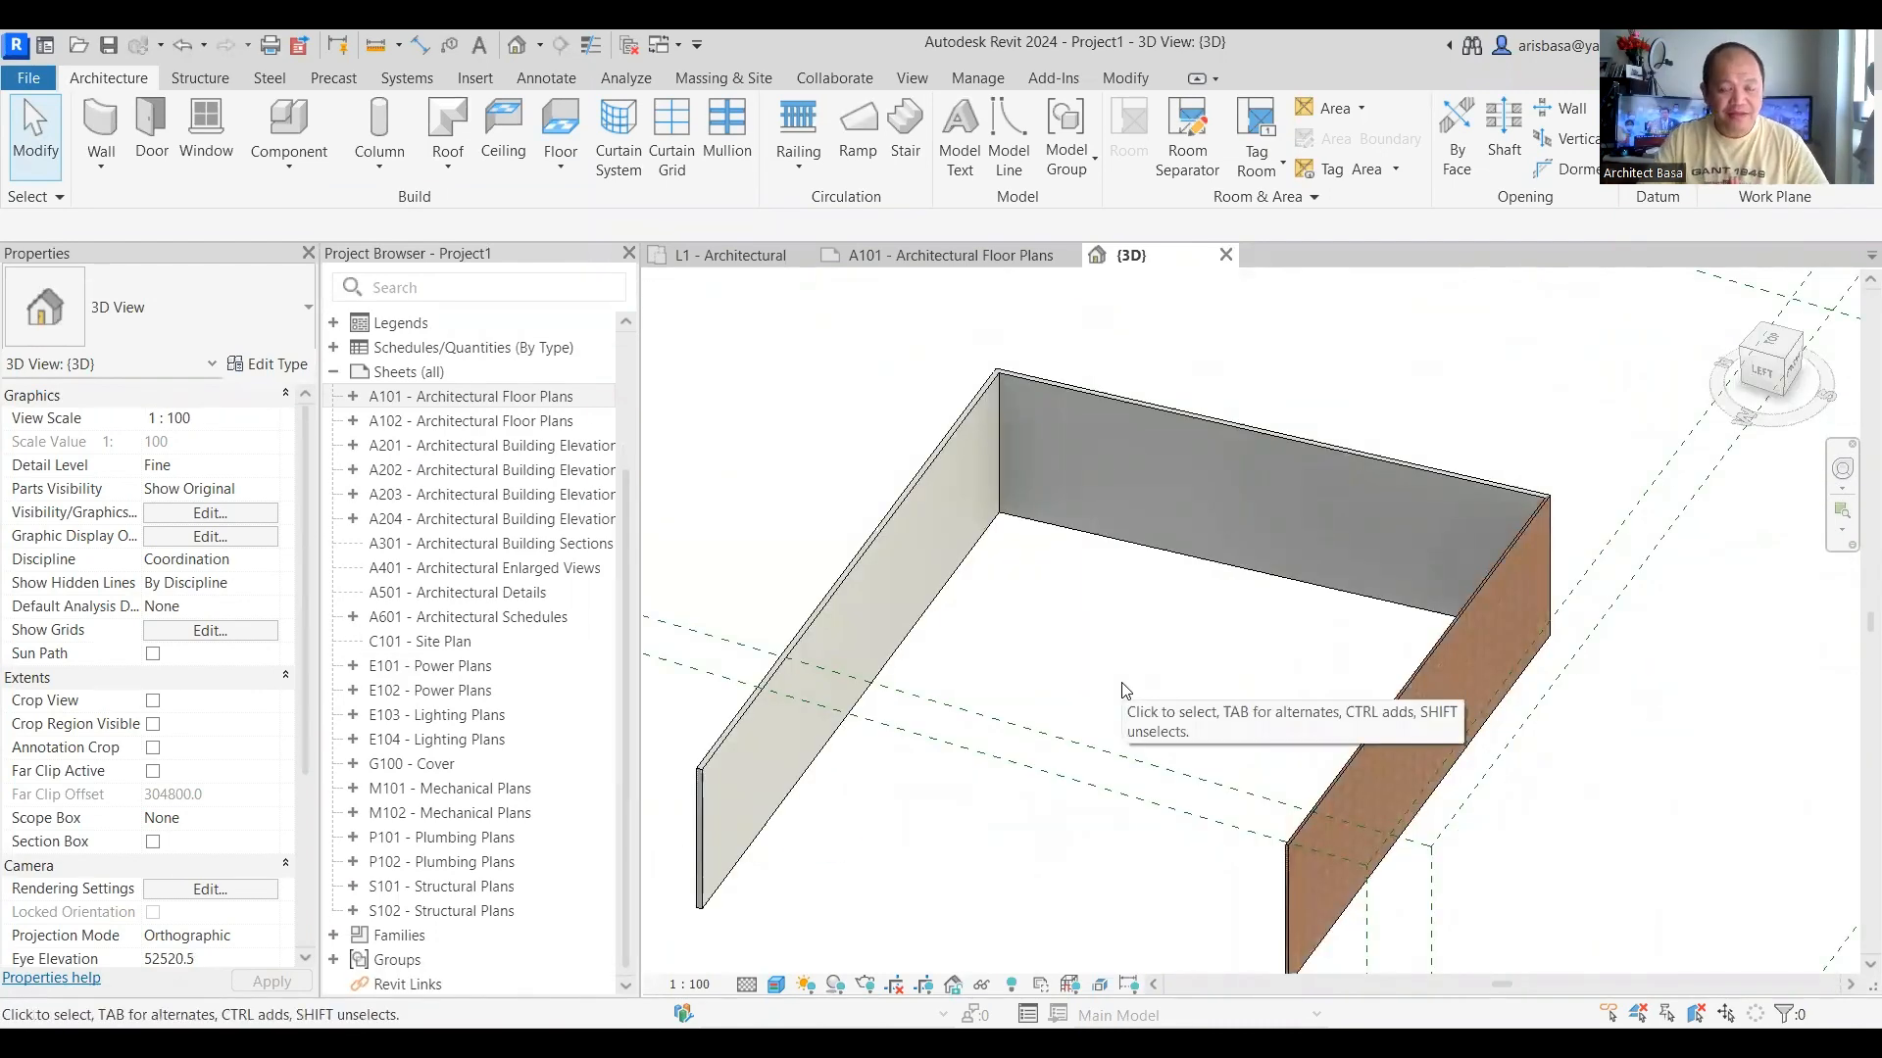
pyautogui.click(730, 79)
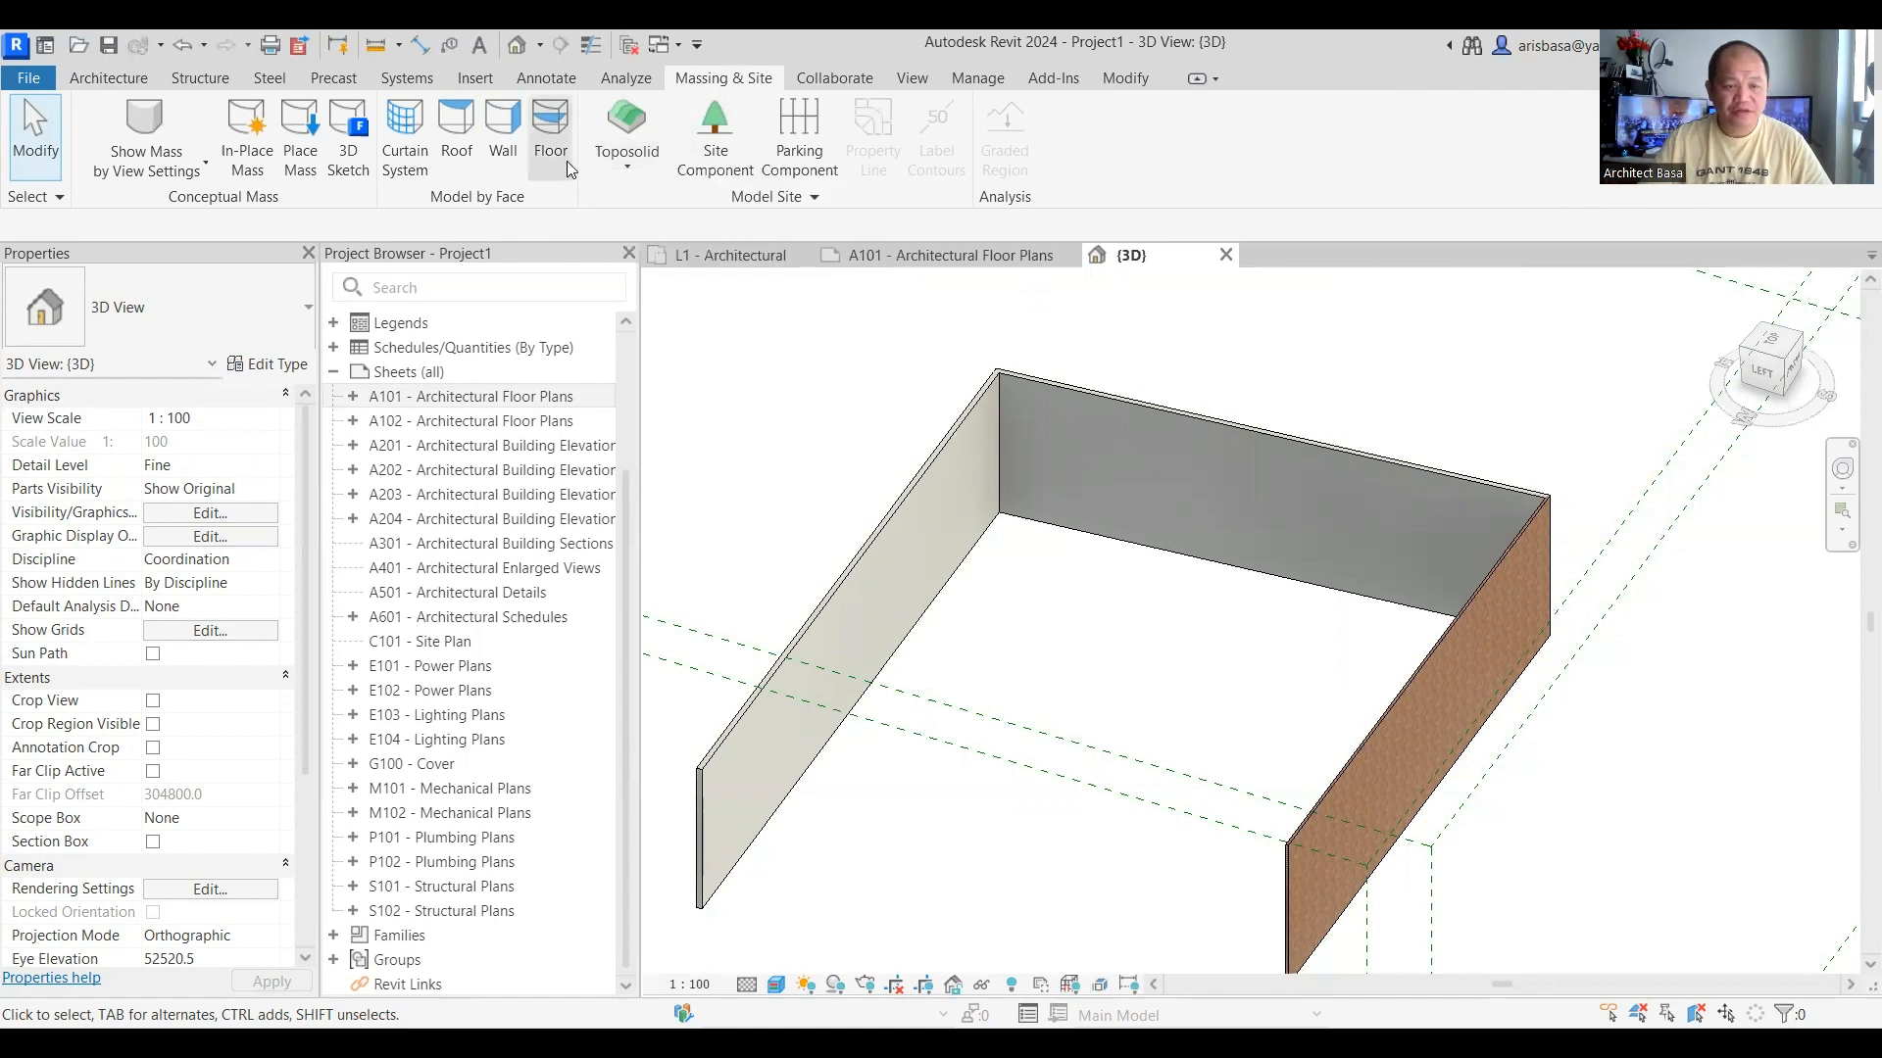
pyautogui.click(623, 172)
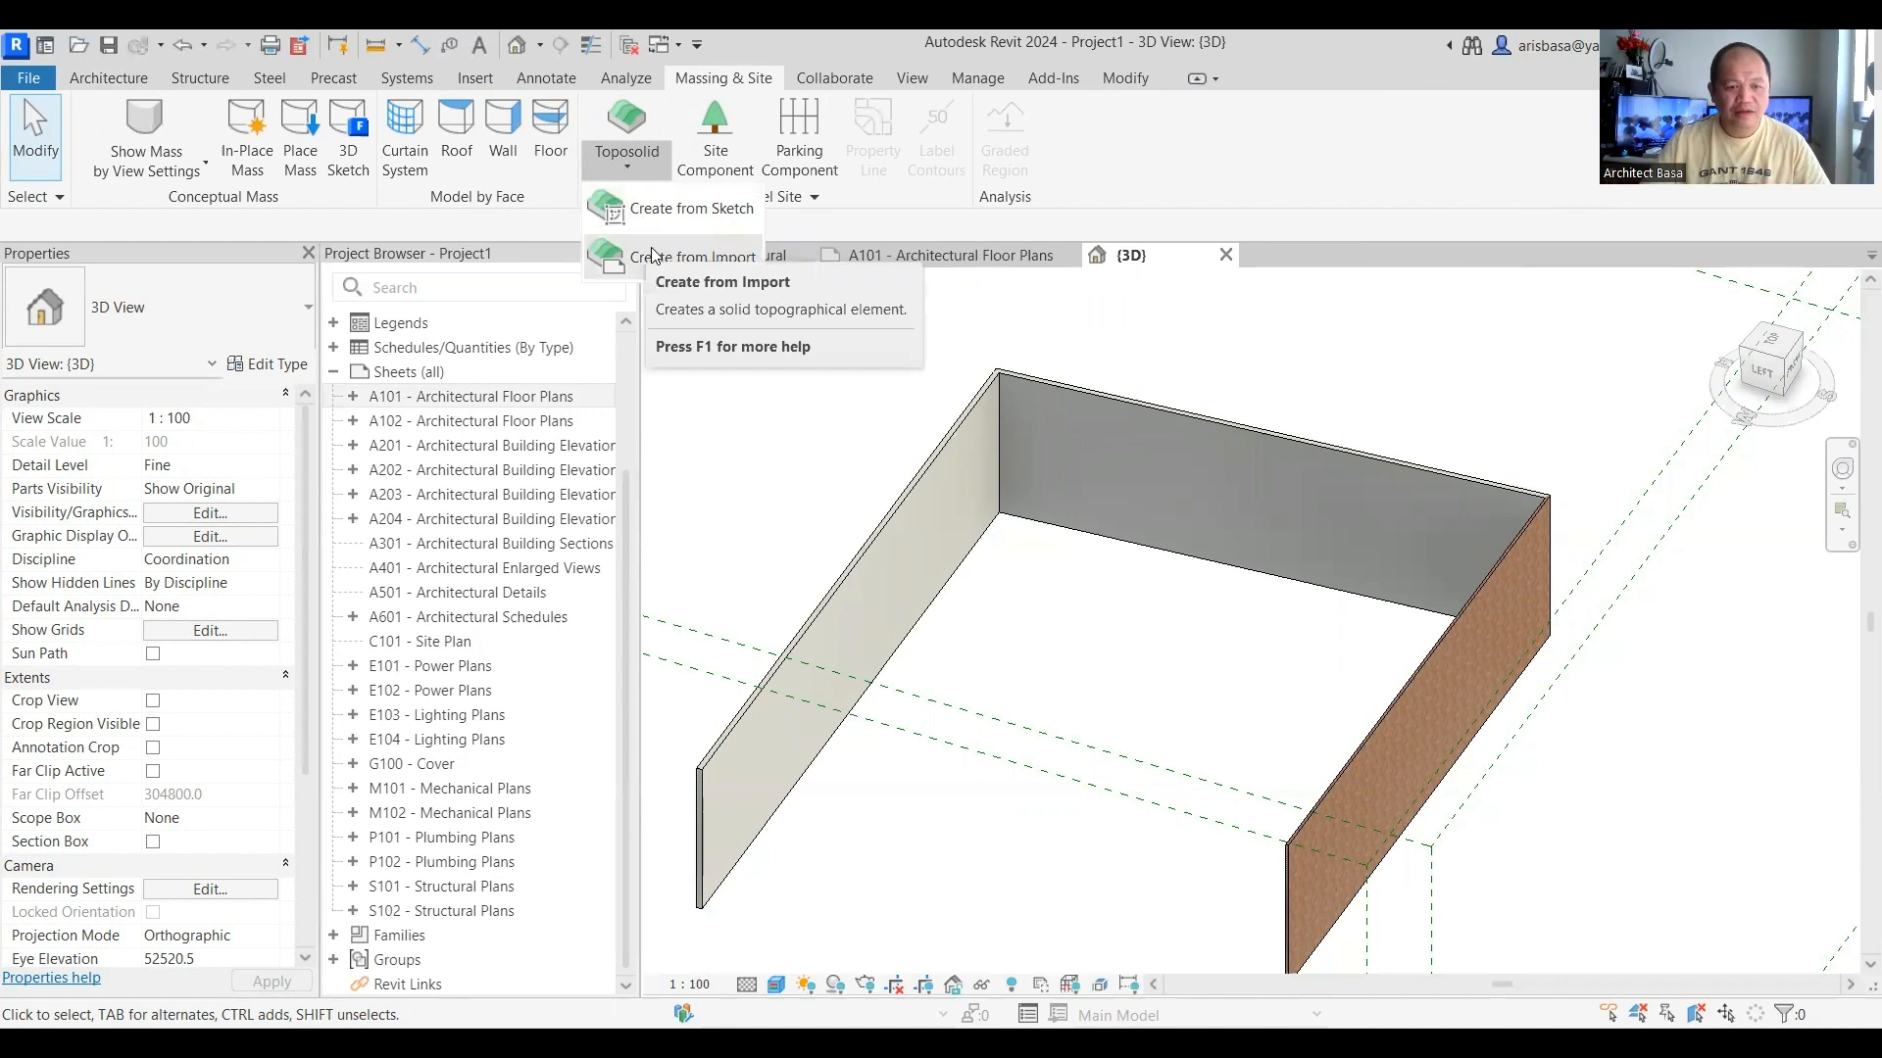
pyautogui.click(712, 224)
pyautogui.scroll(-3, 1073, 554)
pyautogui.scroll(-2, 1082, 557)
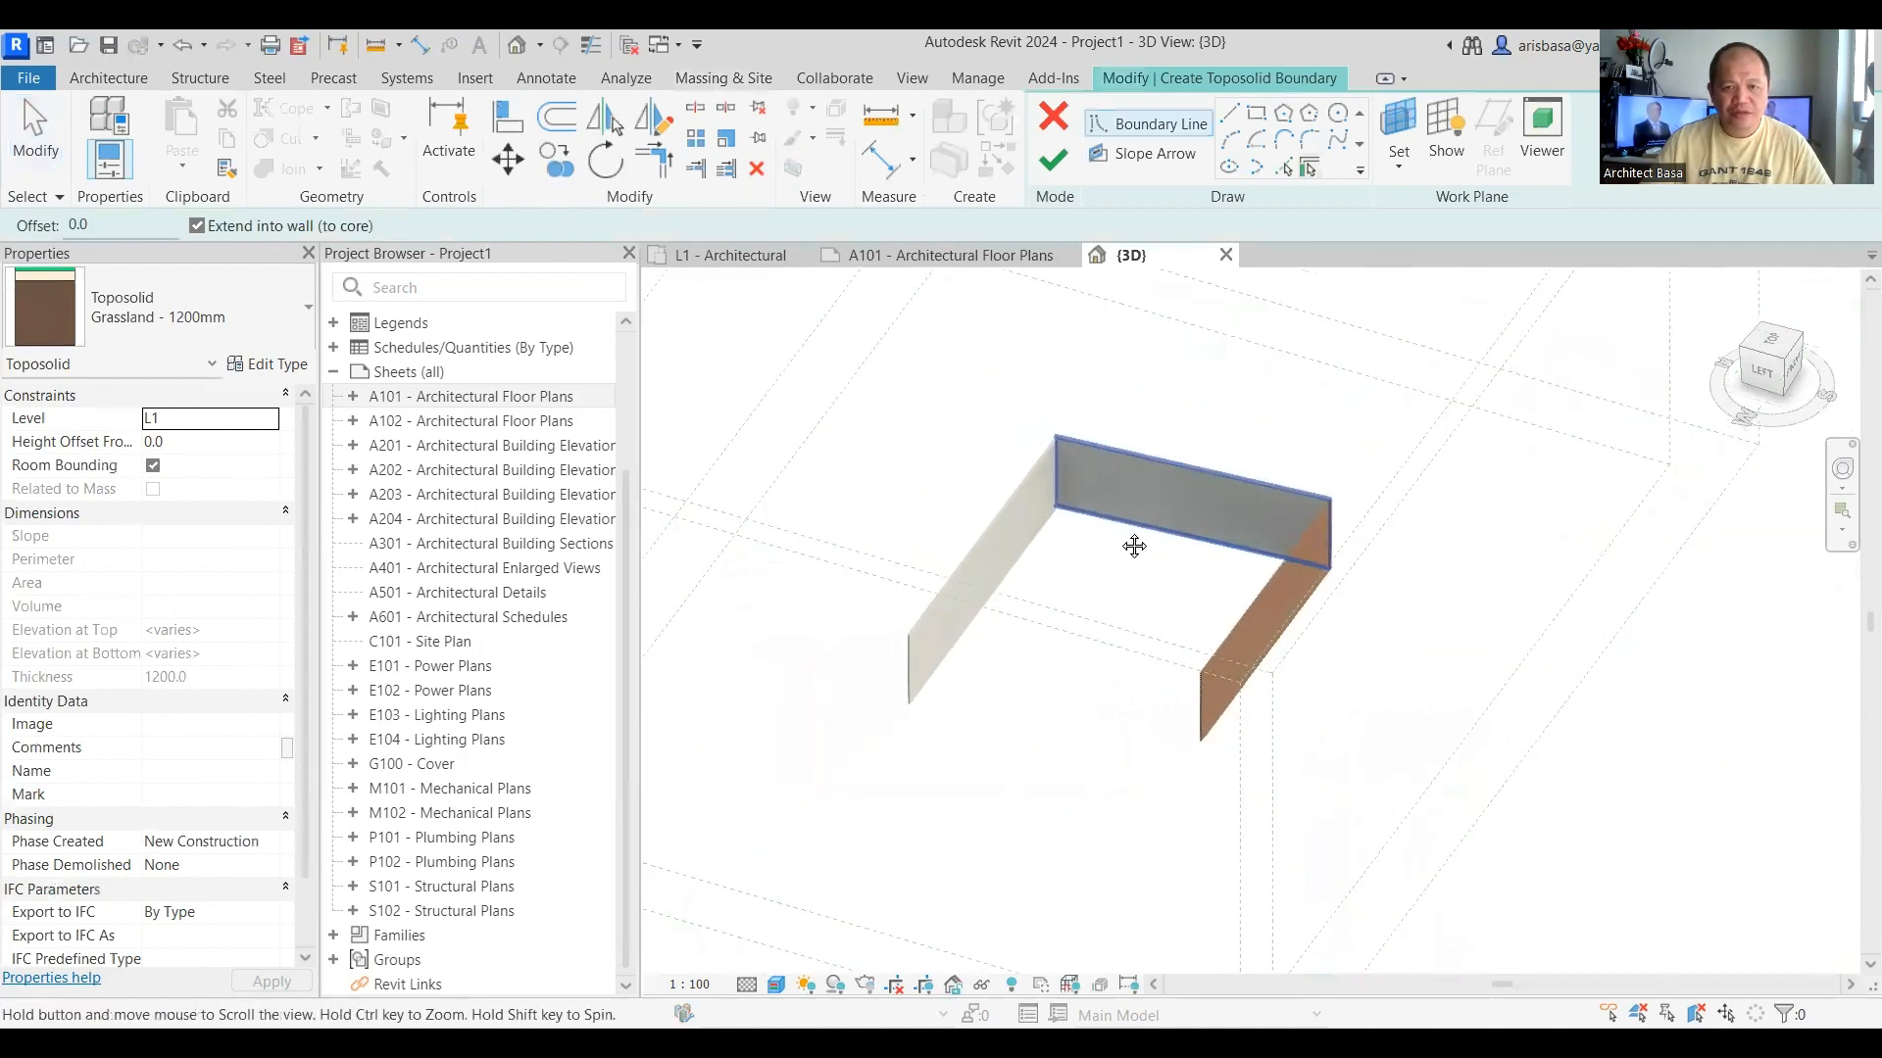
pyautogui.scroll(-2, 784, 698)
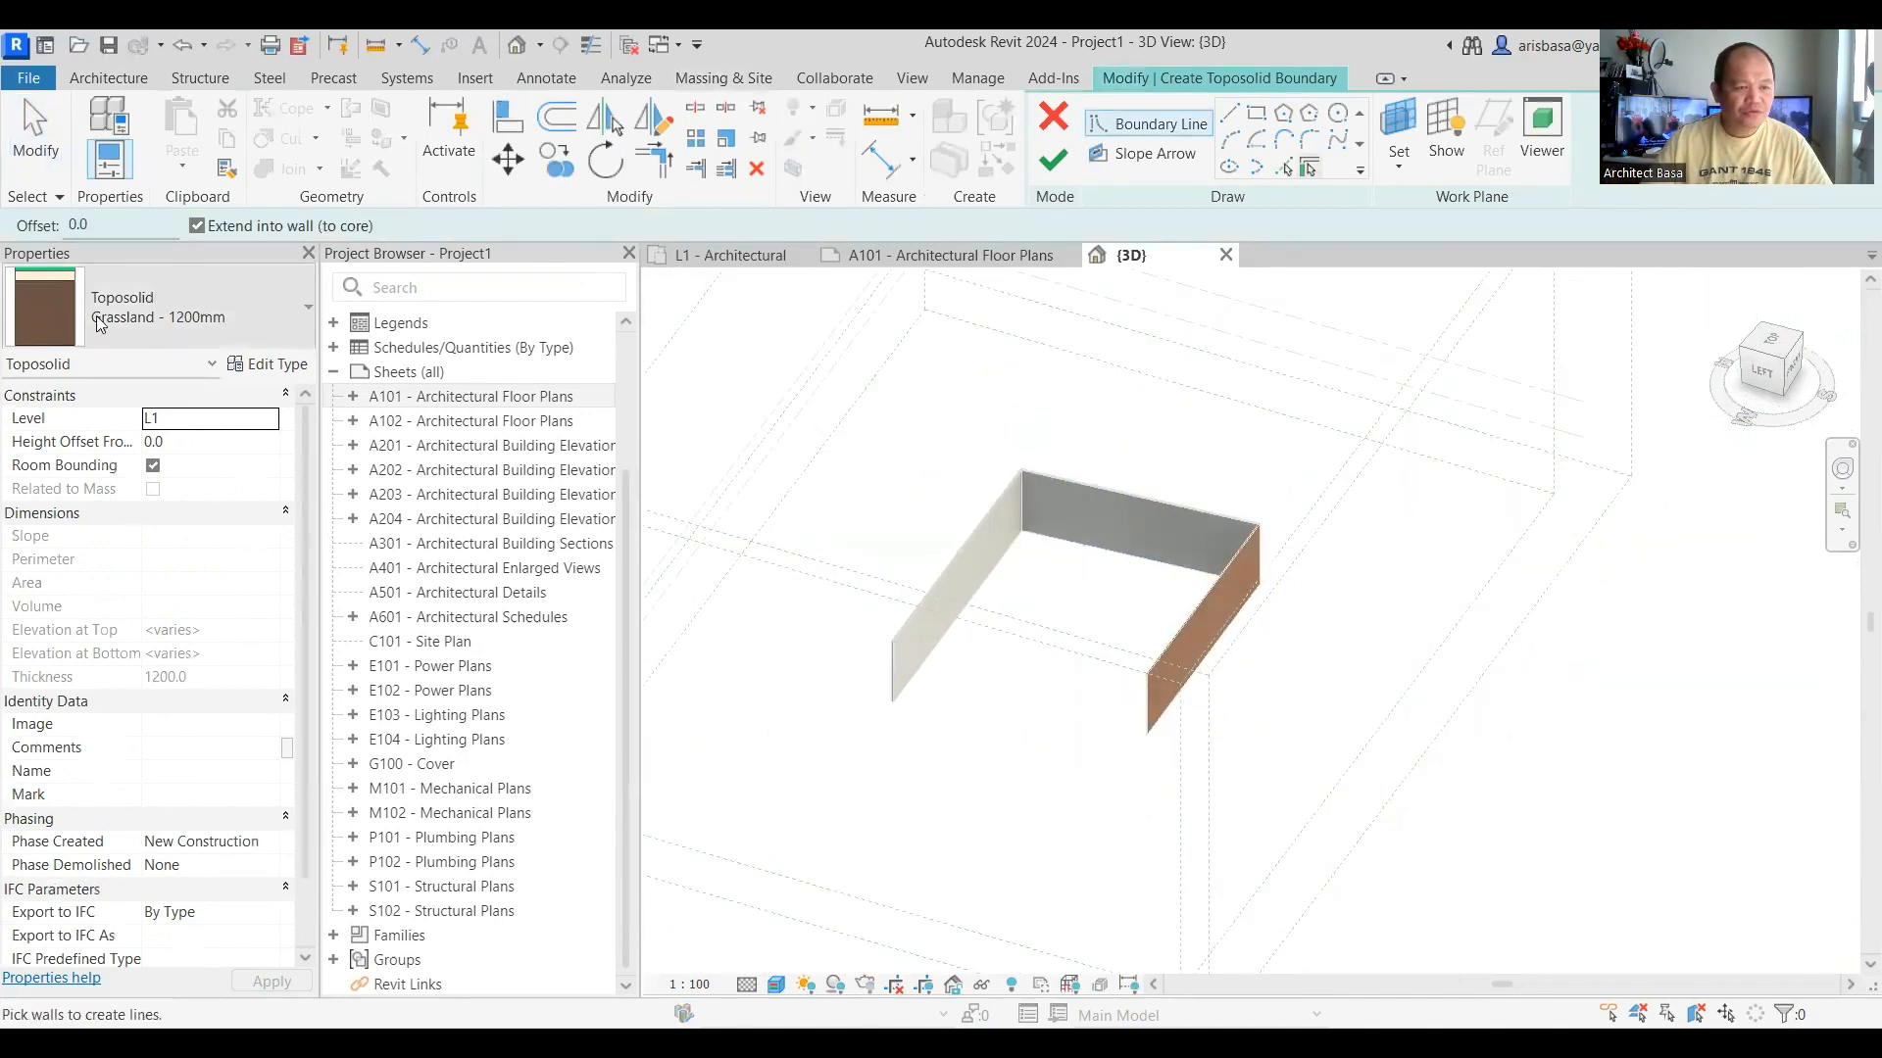
pyautogui.click(255, 307)
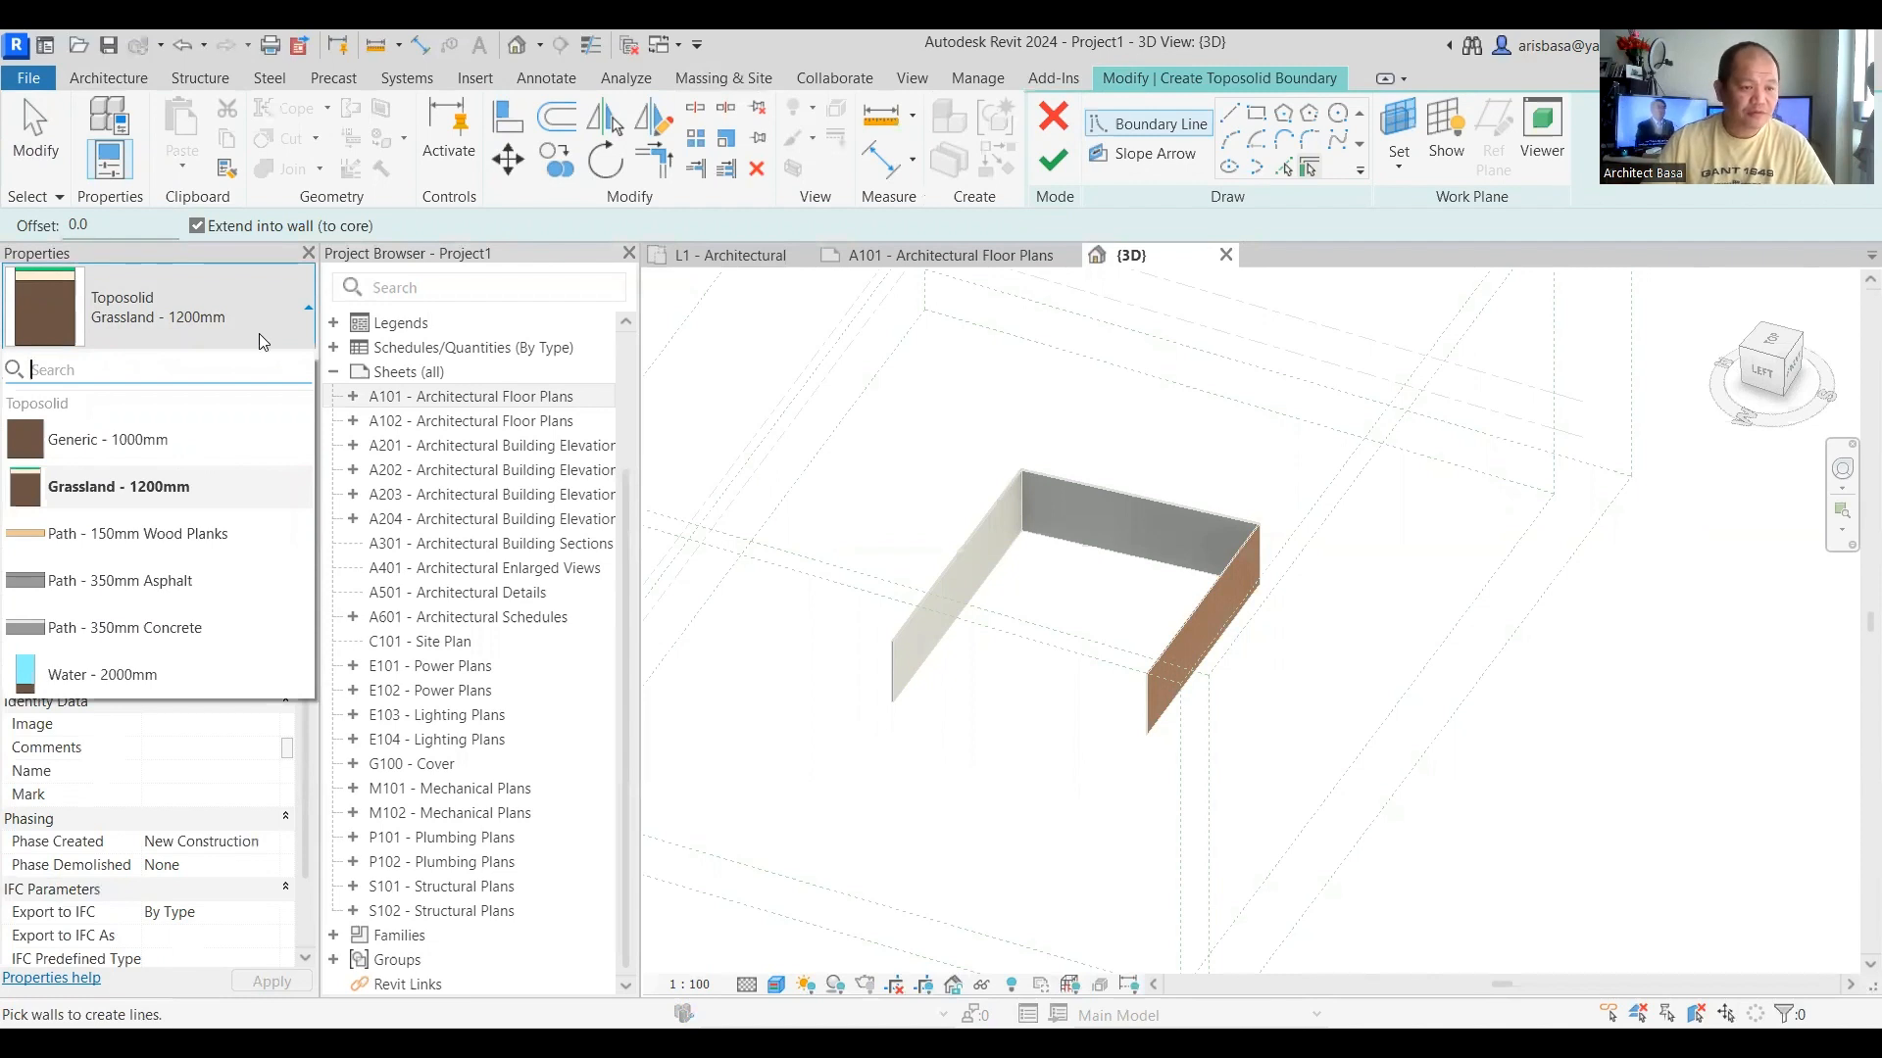
pyautogui.click(206, 504)
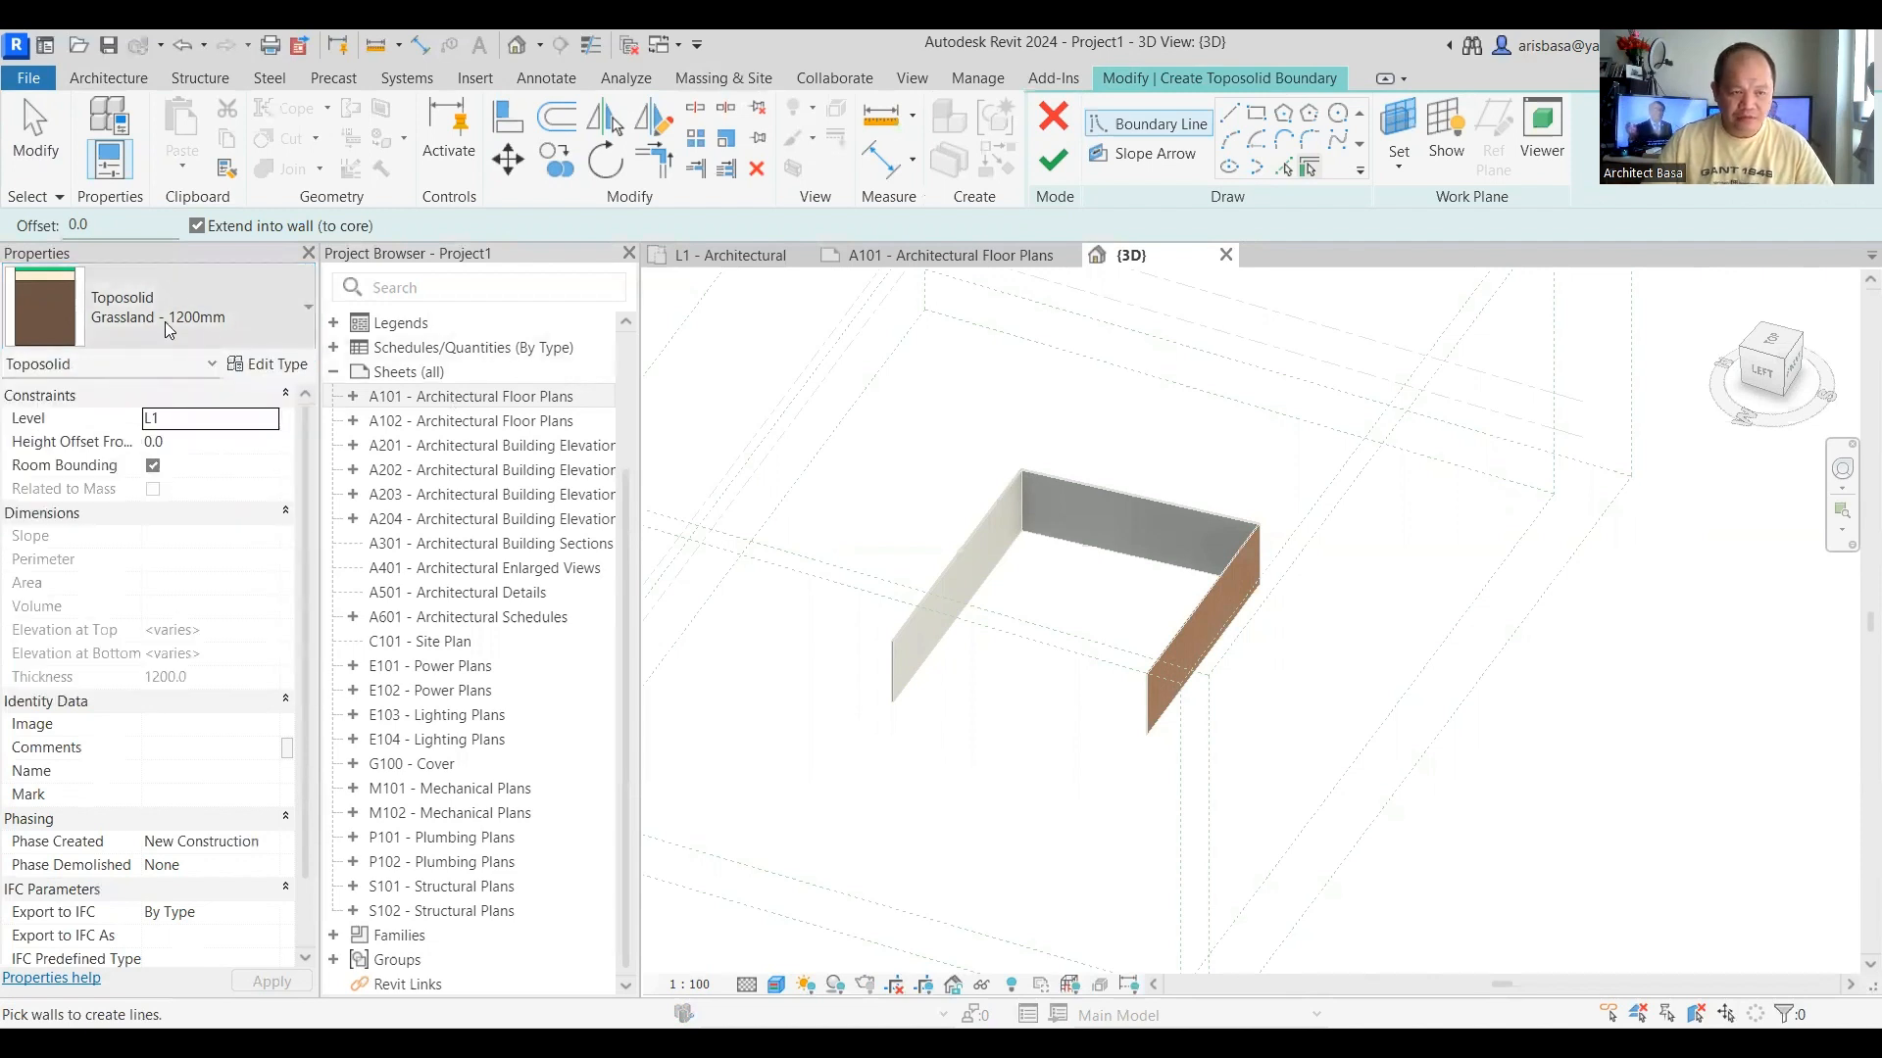
# Step: Preview the Grassland - 1200mm toposolid type and examine the functions, materials and thicknesses of its structure layers
pyautogui.click(262, 364)
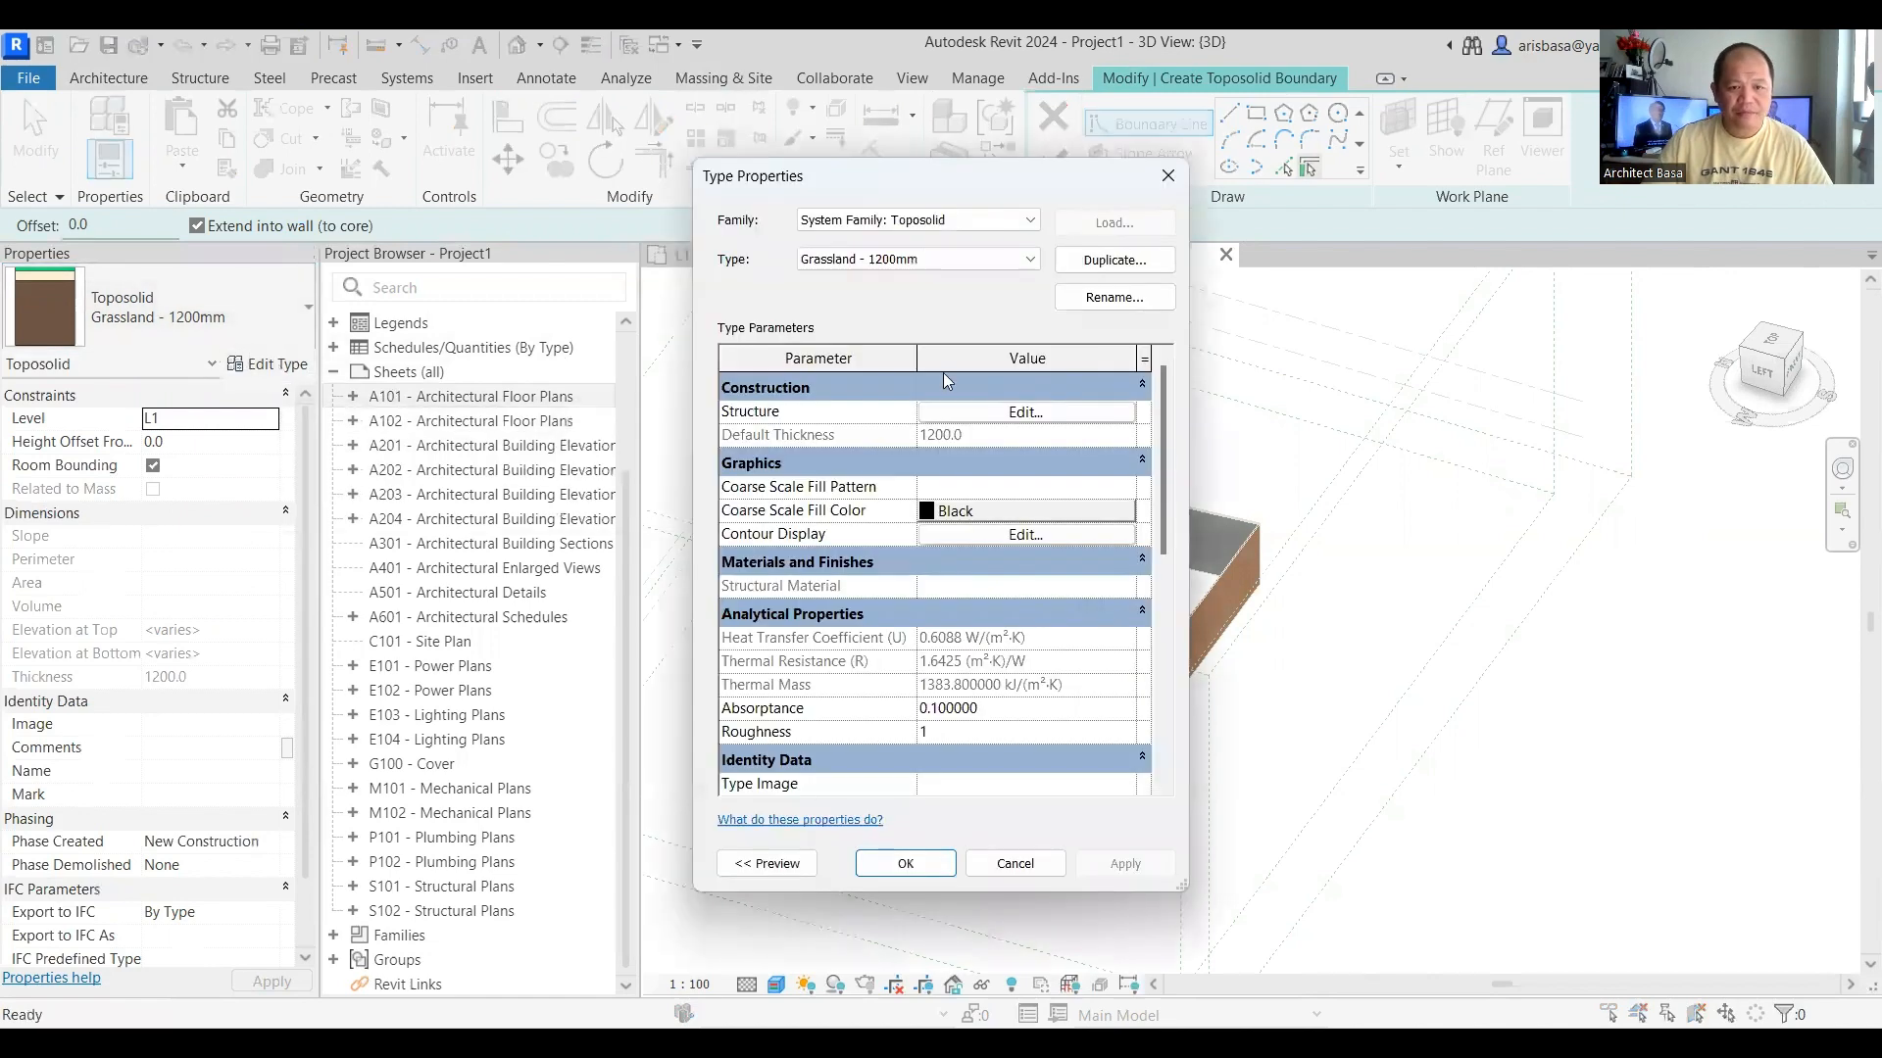
pyautogui.click(784, 857)
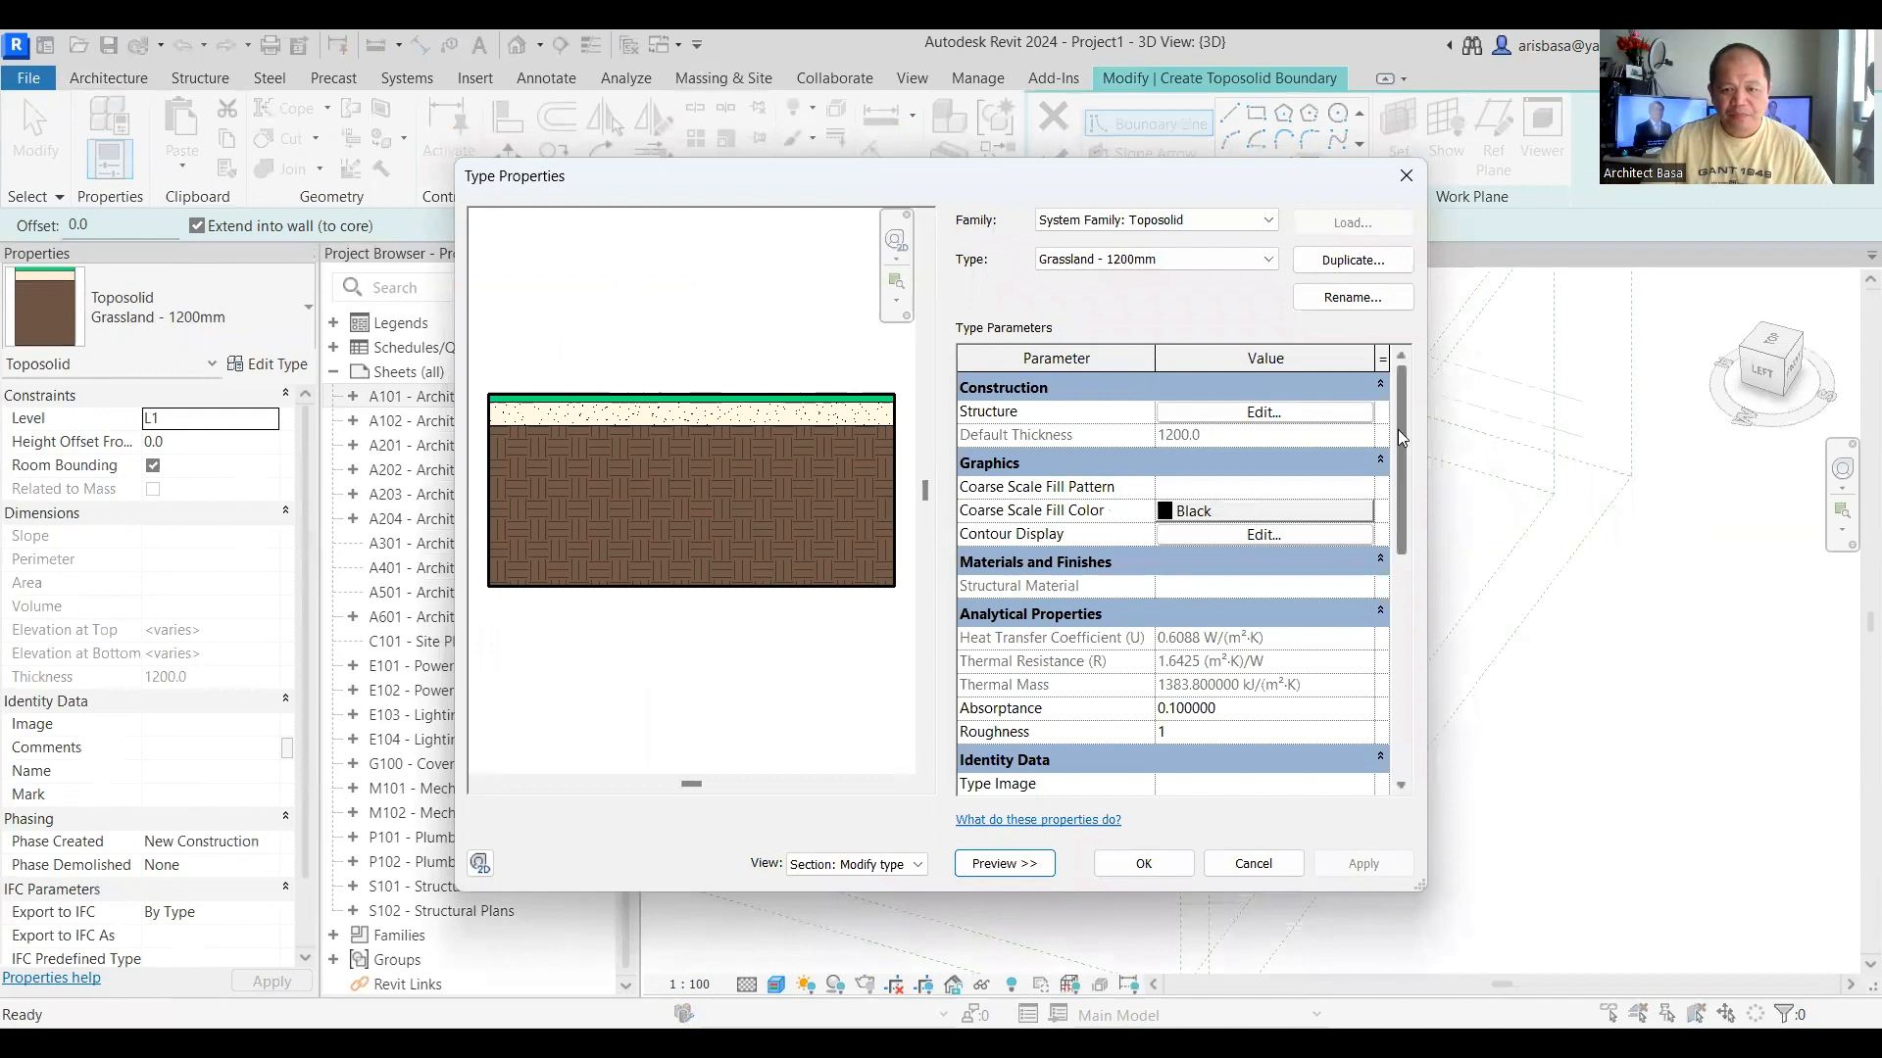
pyautogui.click(1280, 415)
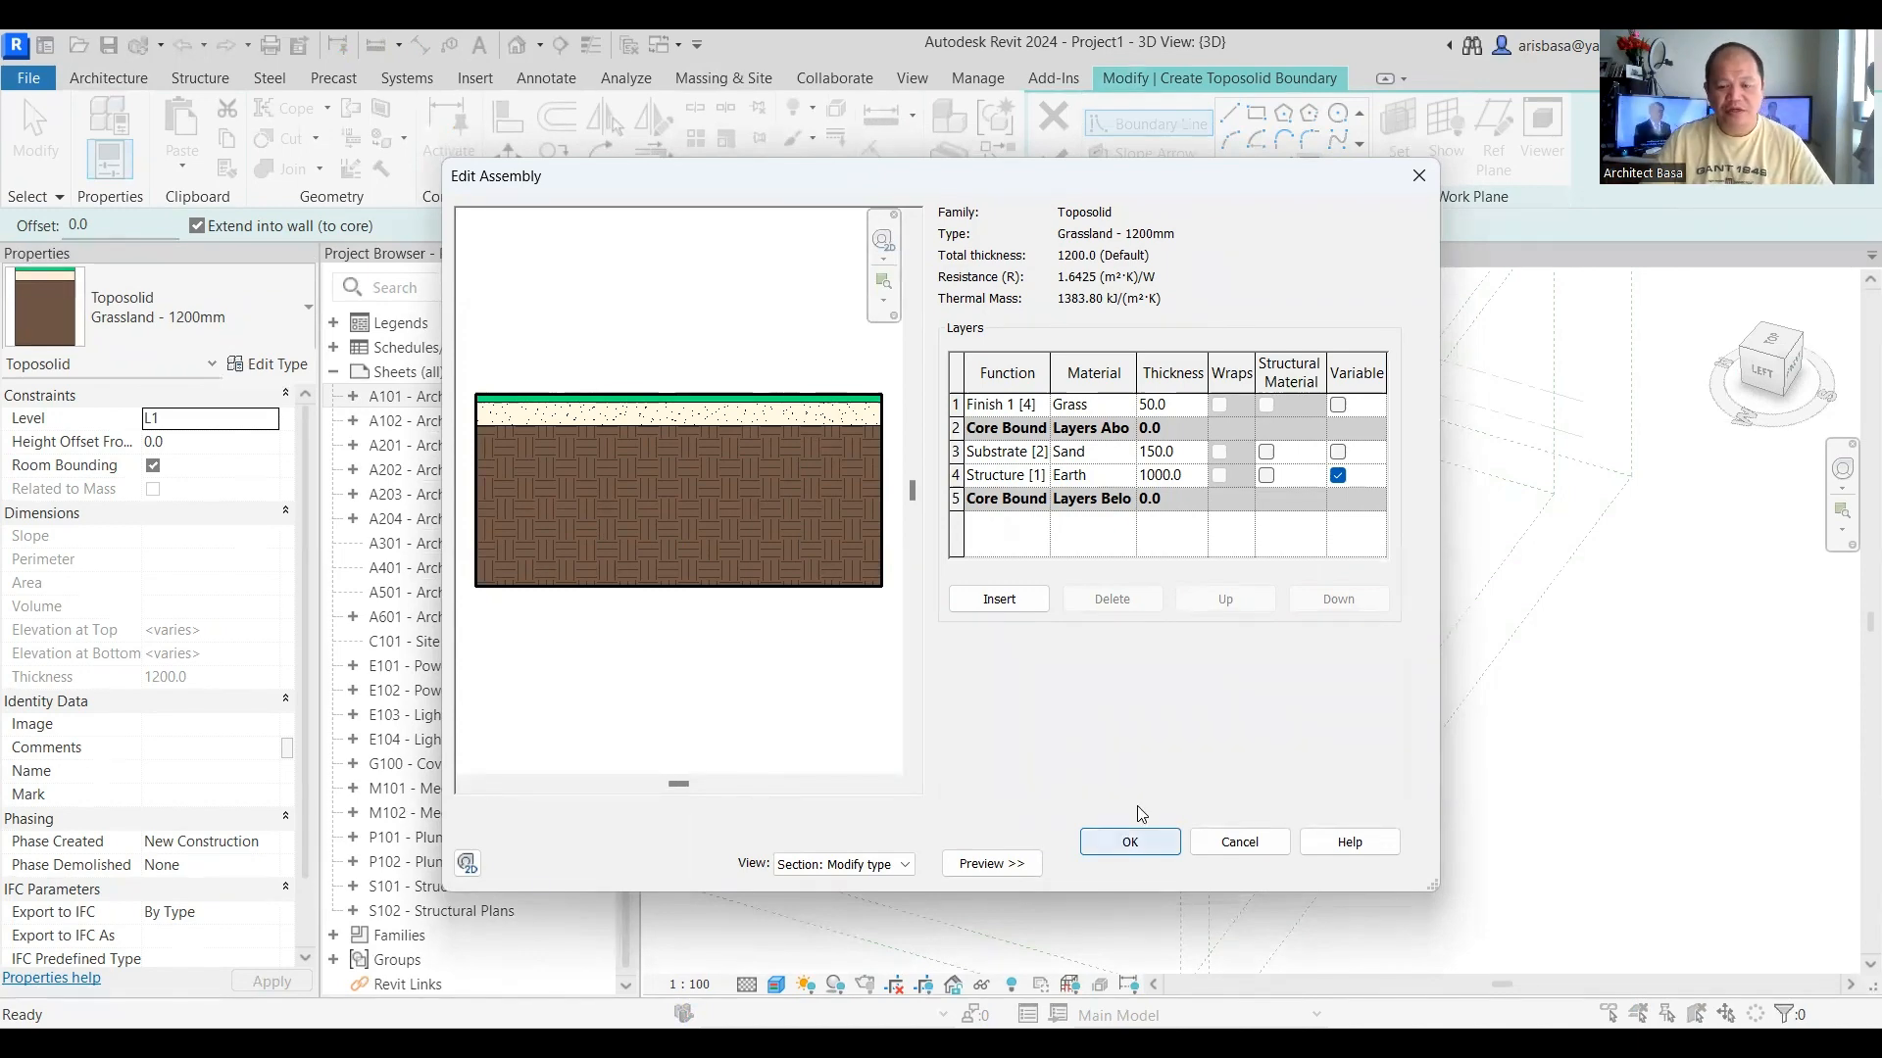
pyautogui.click(1128, 845)
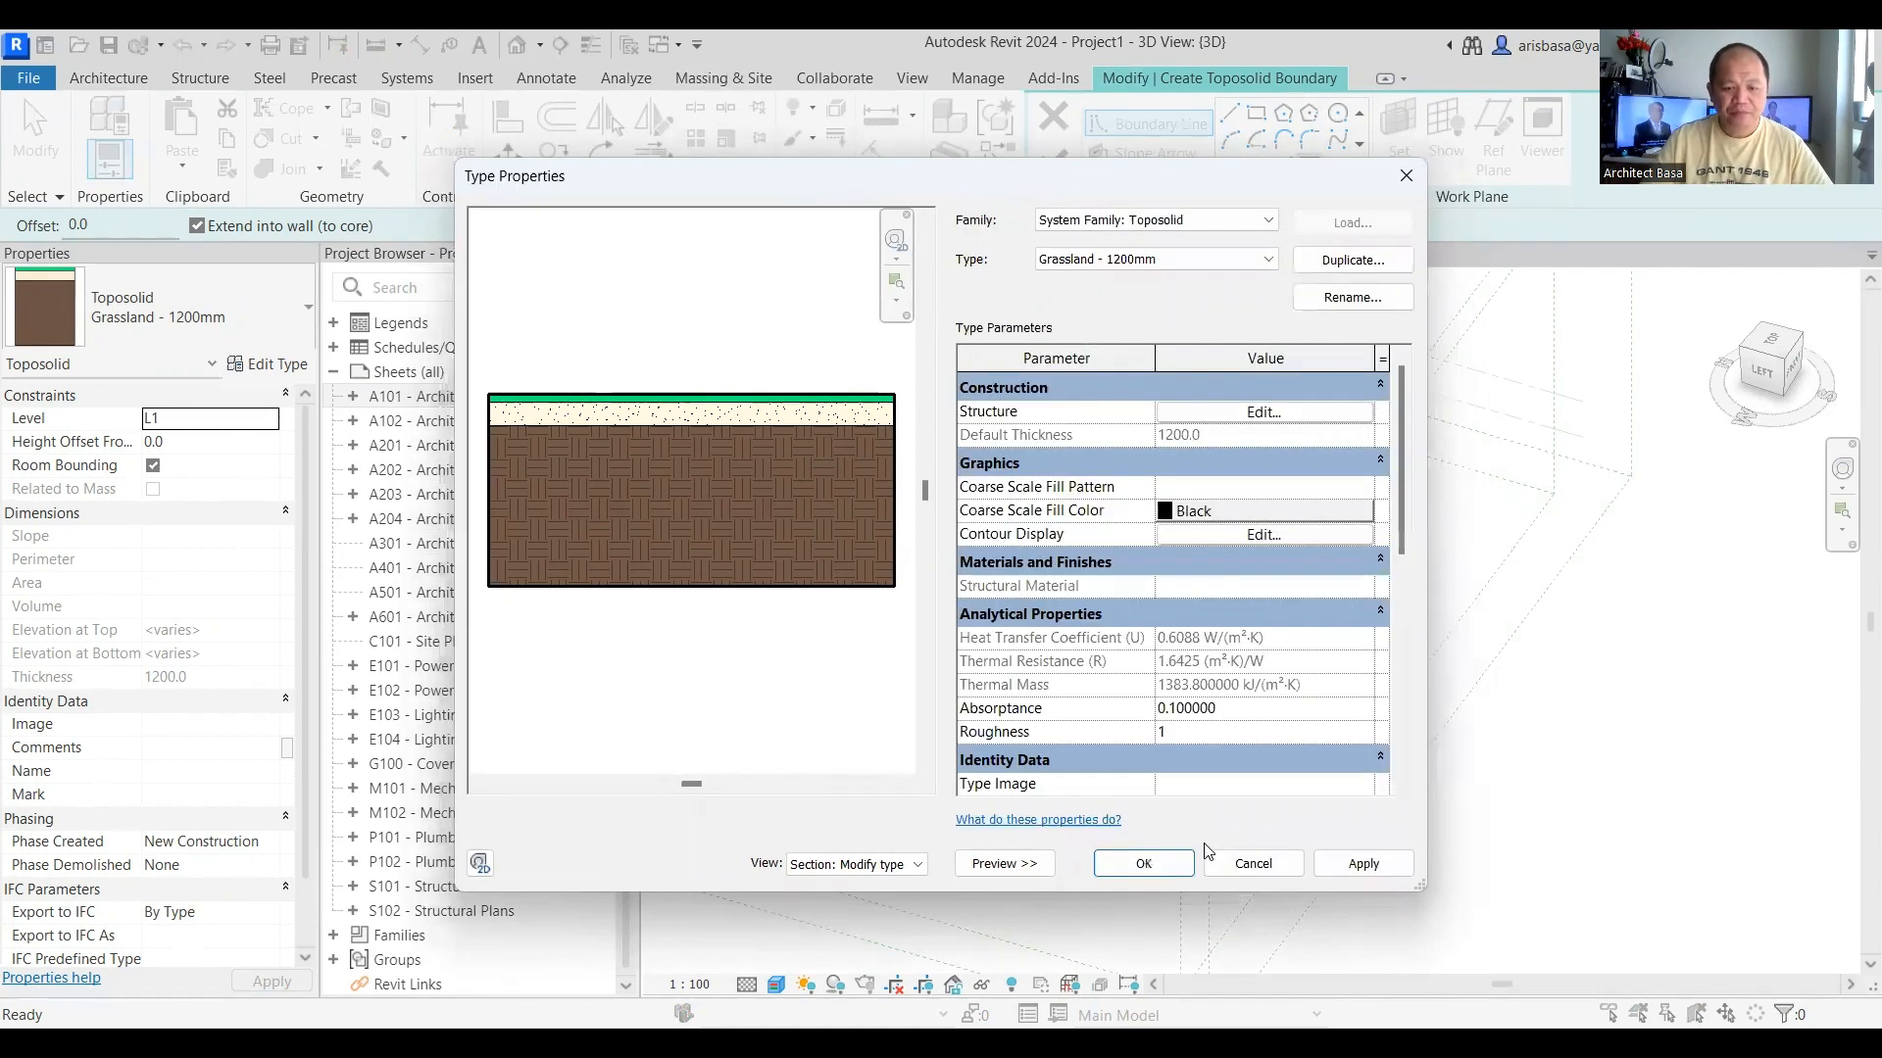
pyautogui.click(1208, 852)
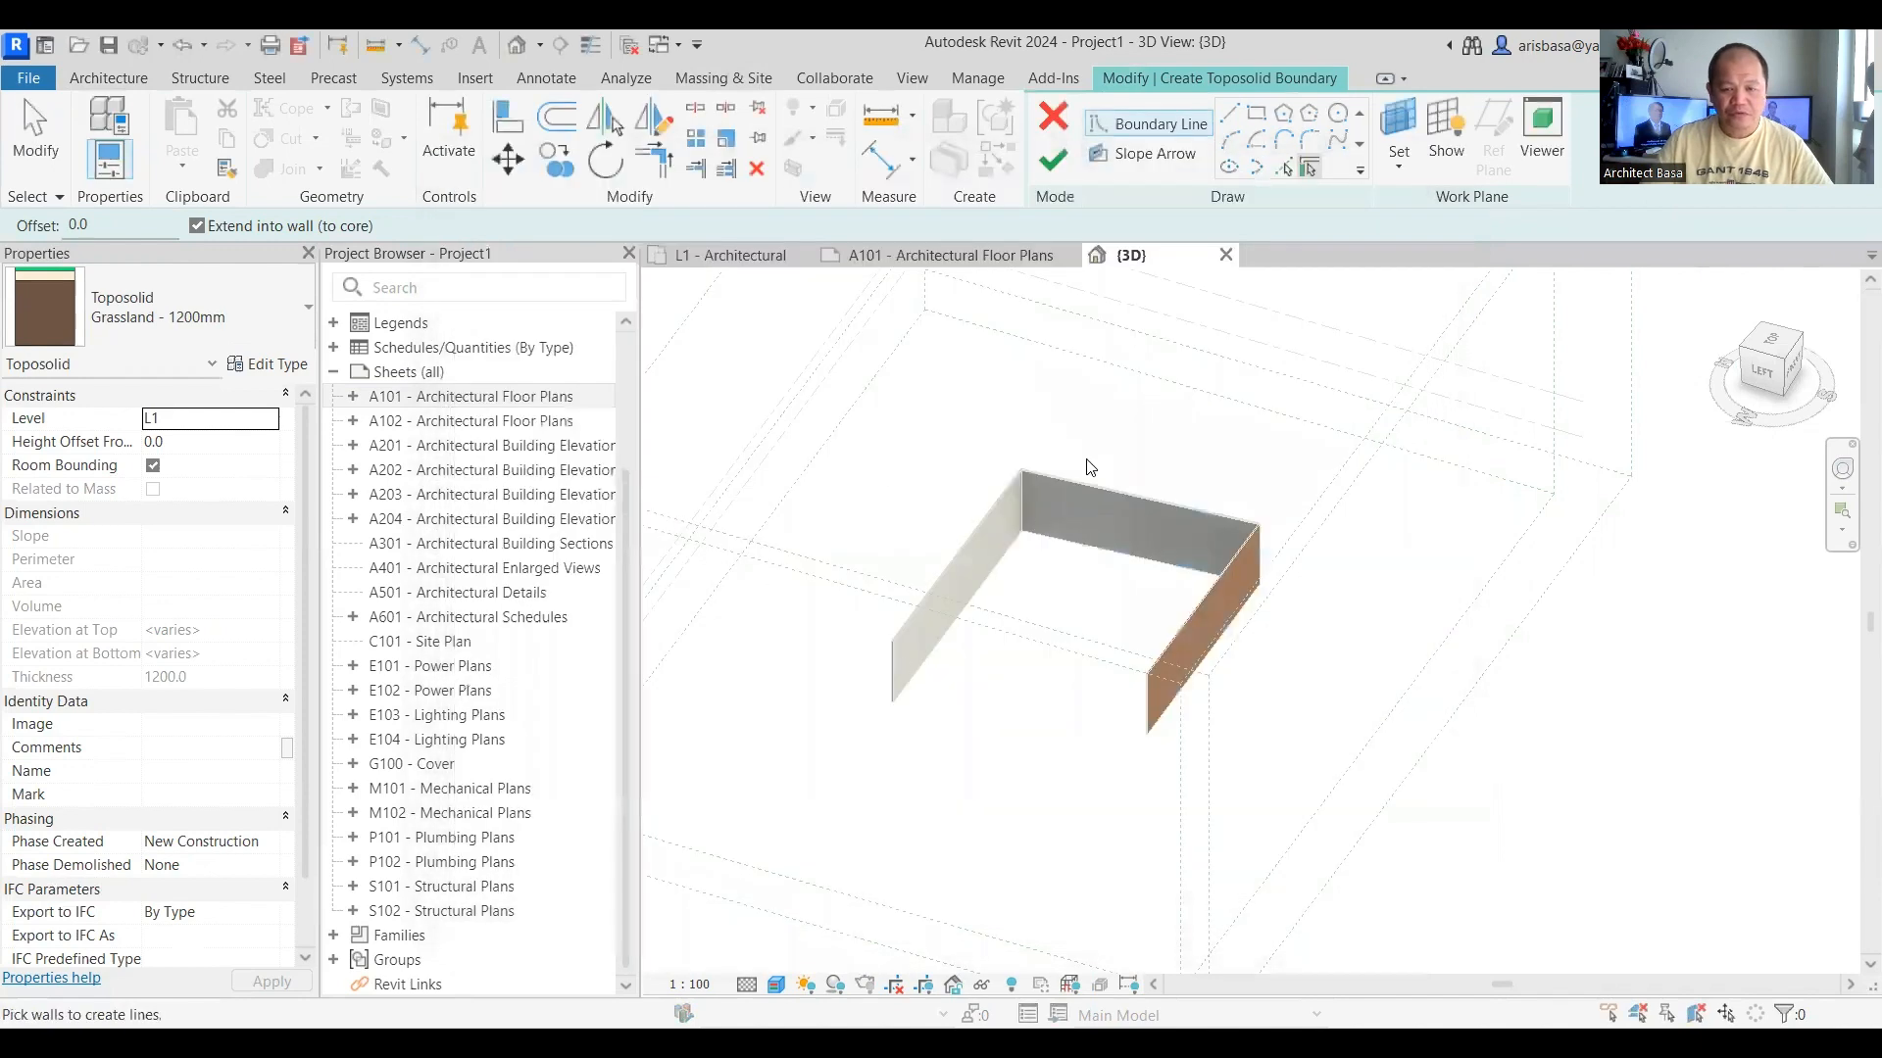
# Step: Sketch a rectangular toposolid boundary about 84000 by 74000 mm around the three walls and finish the sketch
pyautogui.moveTo(1127, 593); pyautogui.dragTo(1142, 568, button='middle')
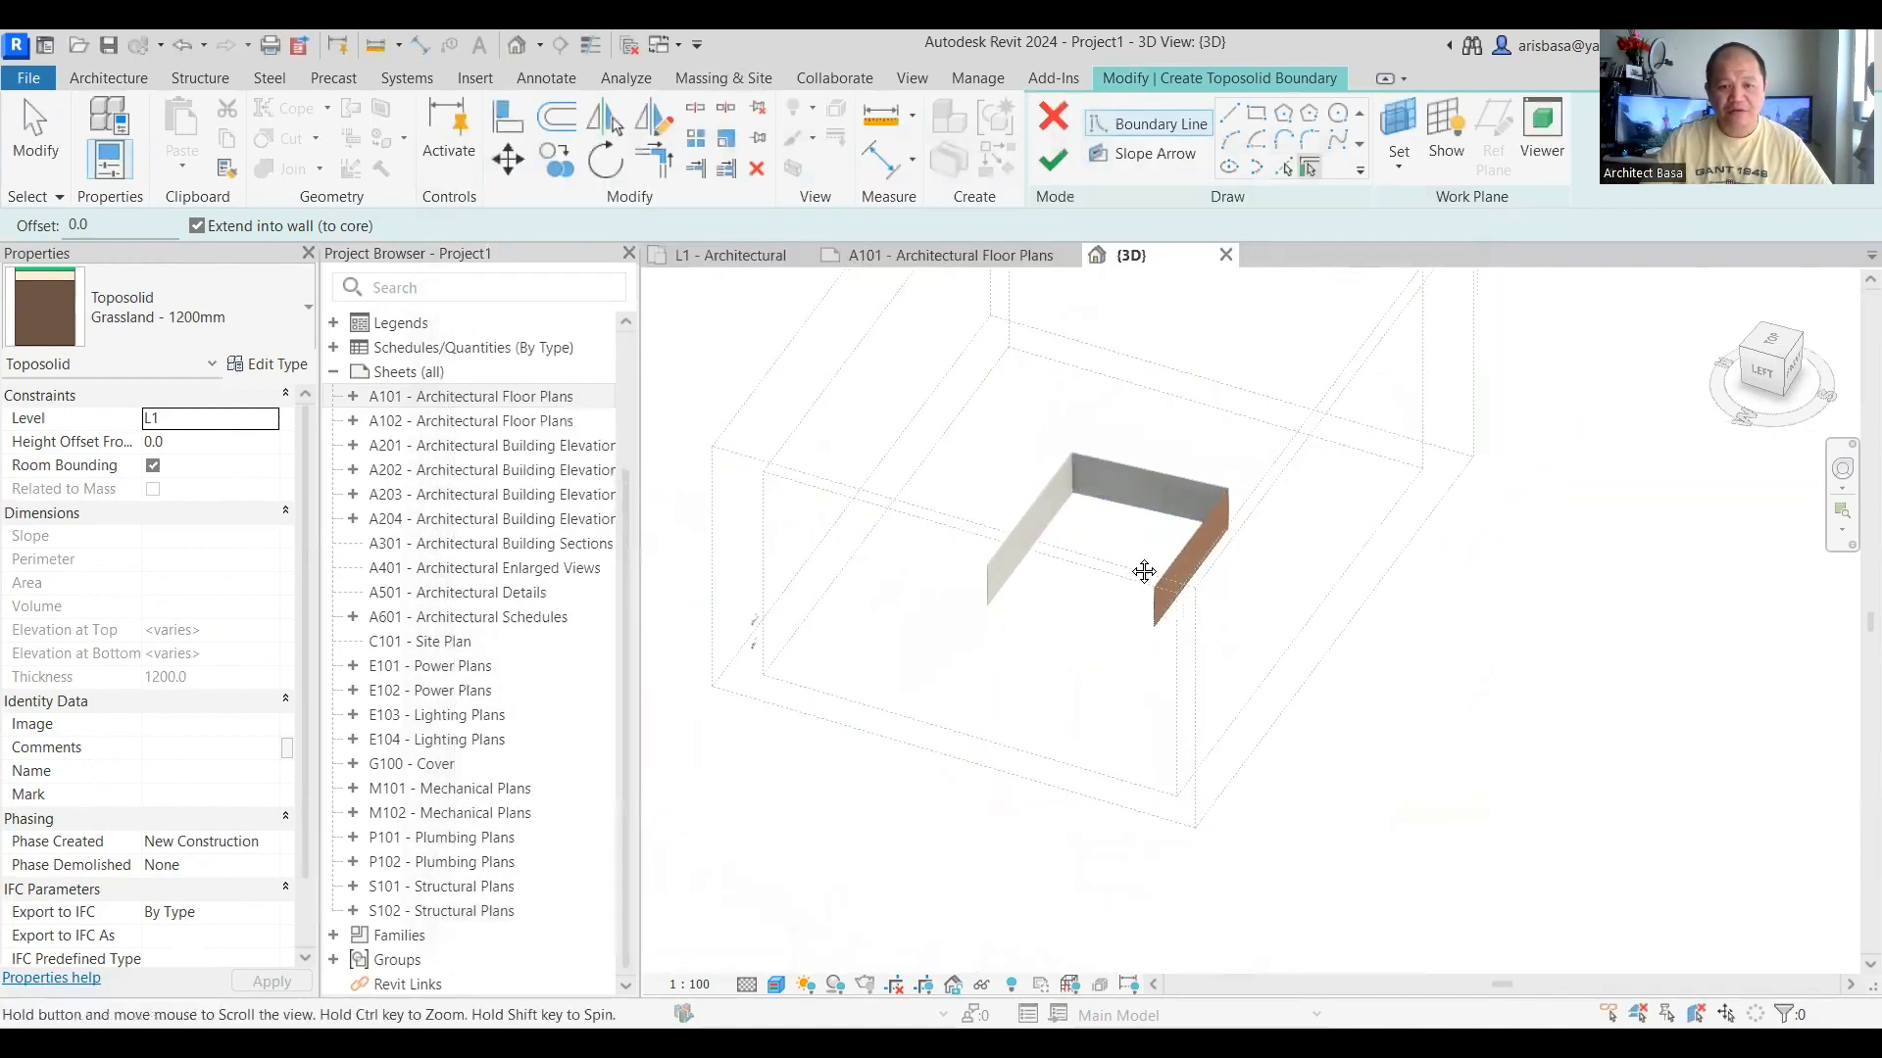
pyautogui.click(1255, 115)
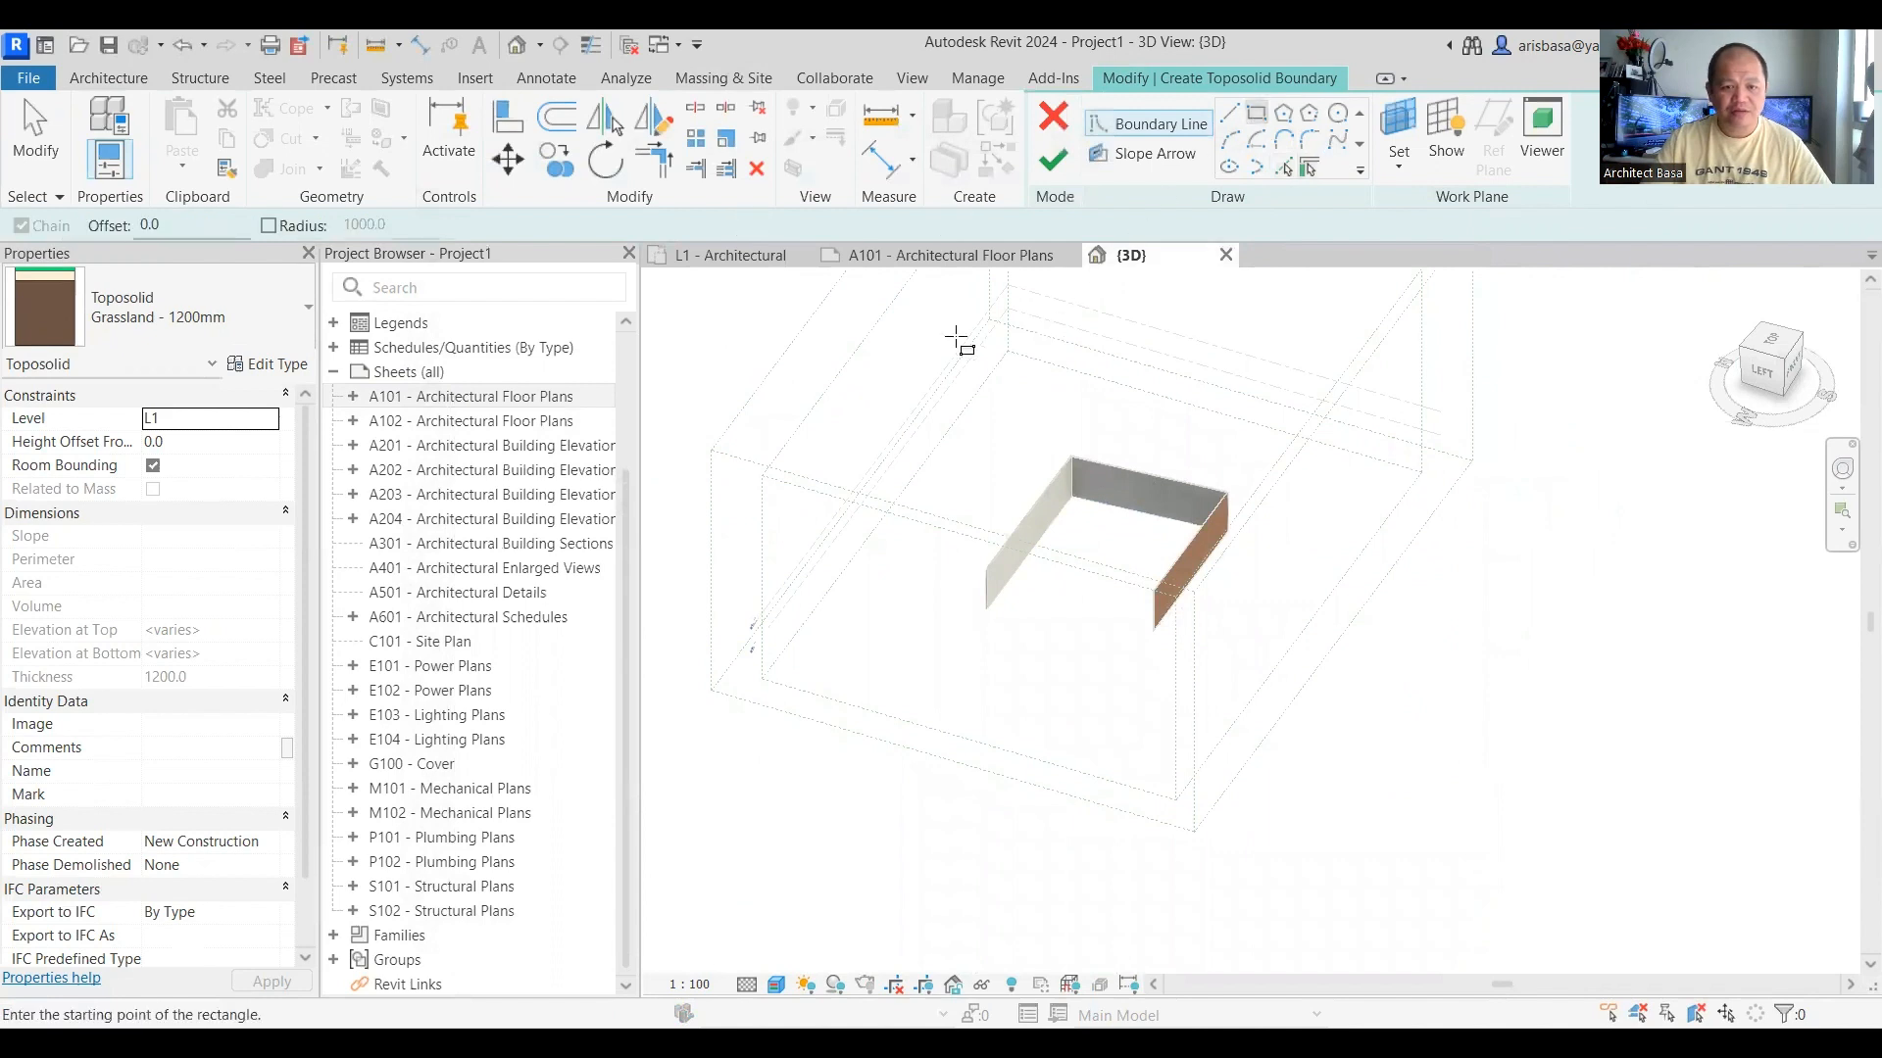
pyautogui.click(899, 339)
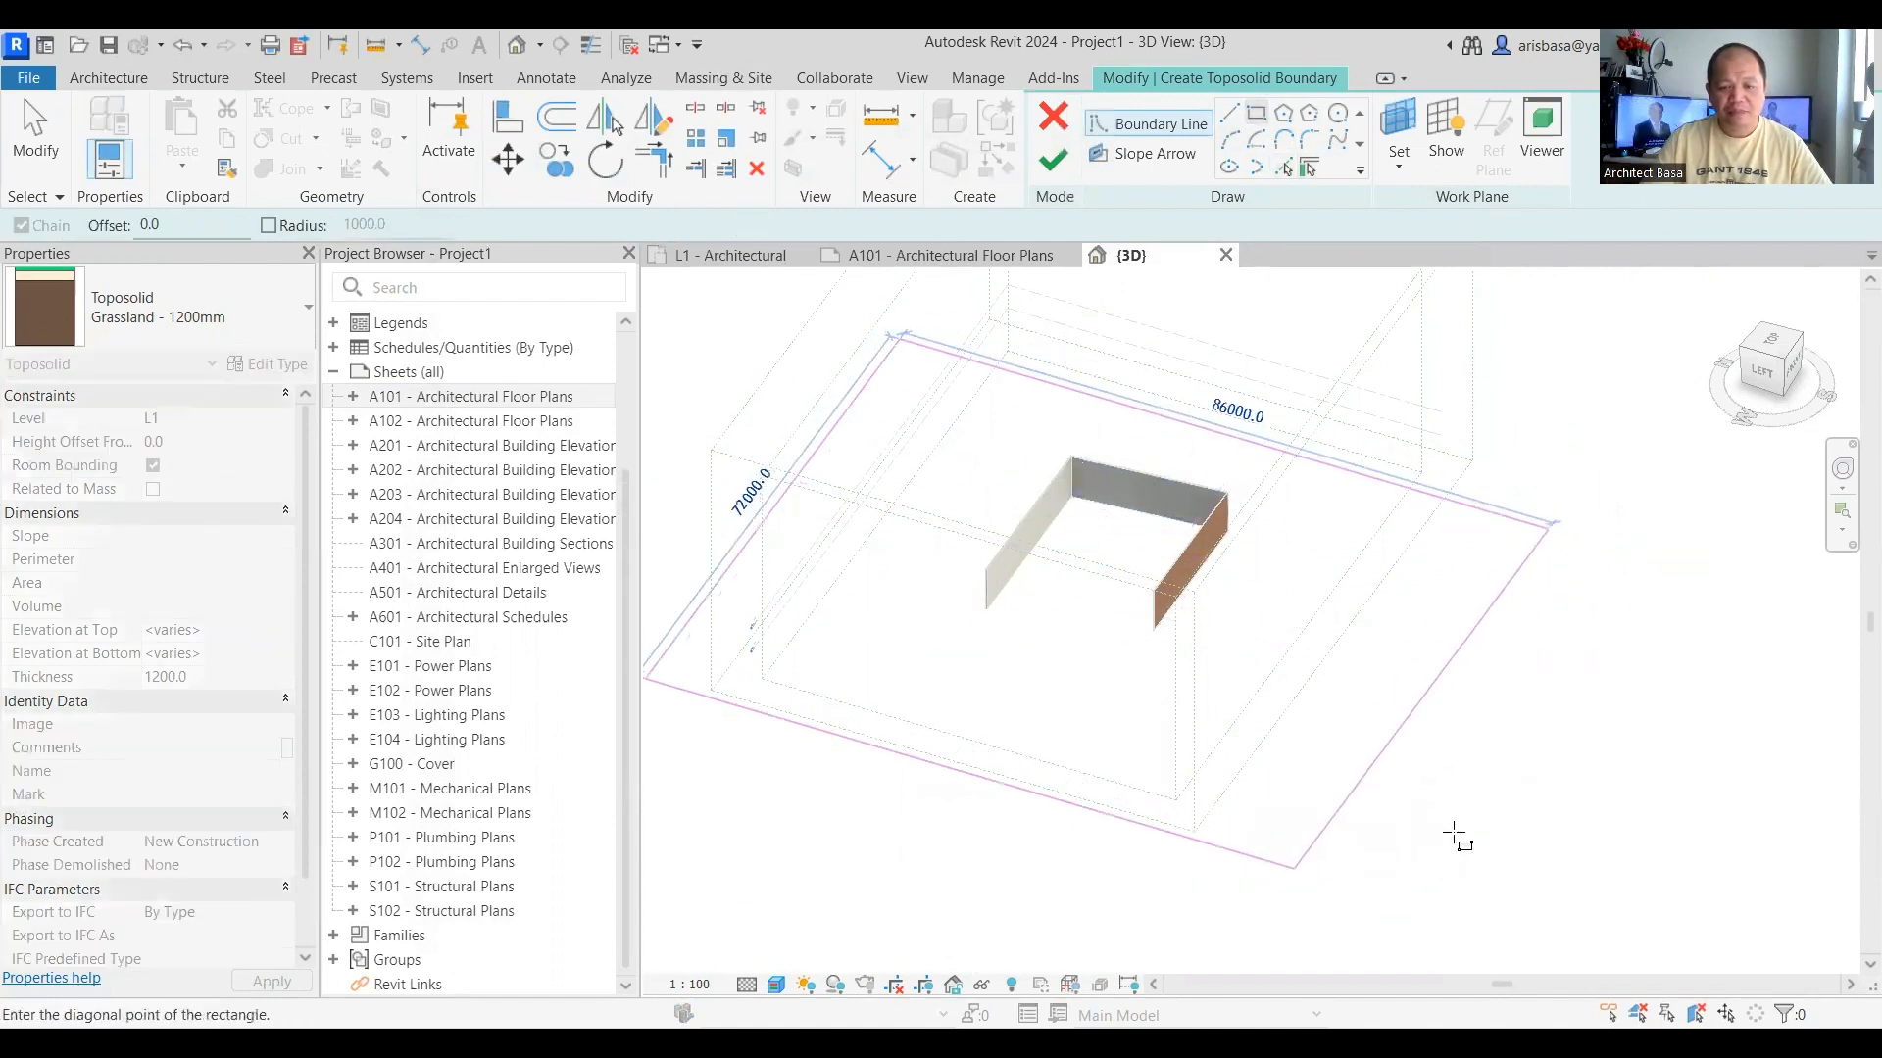
pyautogui.click(1272, 873)
pyautogui.scroll(-1, 1454, 832)
pyautogui.moveTo(1372, 816); pyautogui.dragTo(1432, 807, button='middle')
pyautogui.scroll(2, 1389, 766)
pyautogui.scroll(-1, 1423, 851)
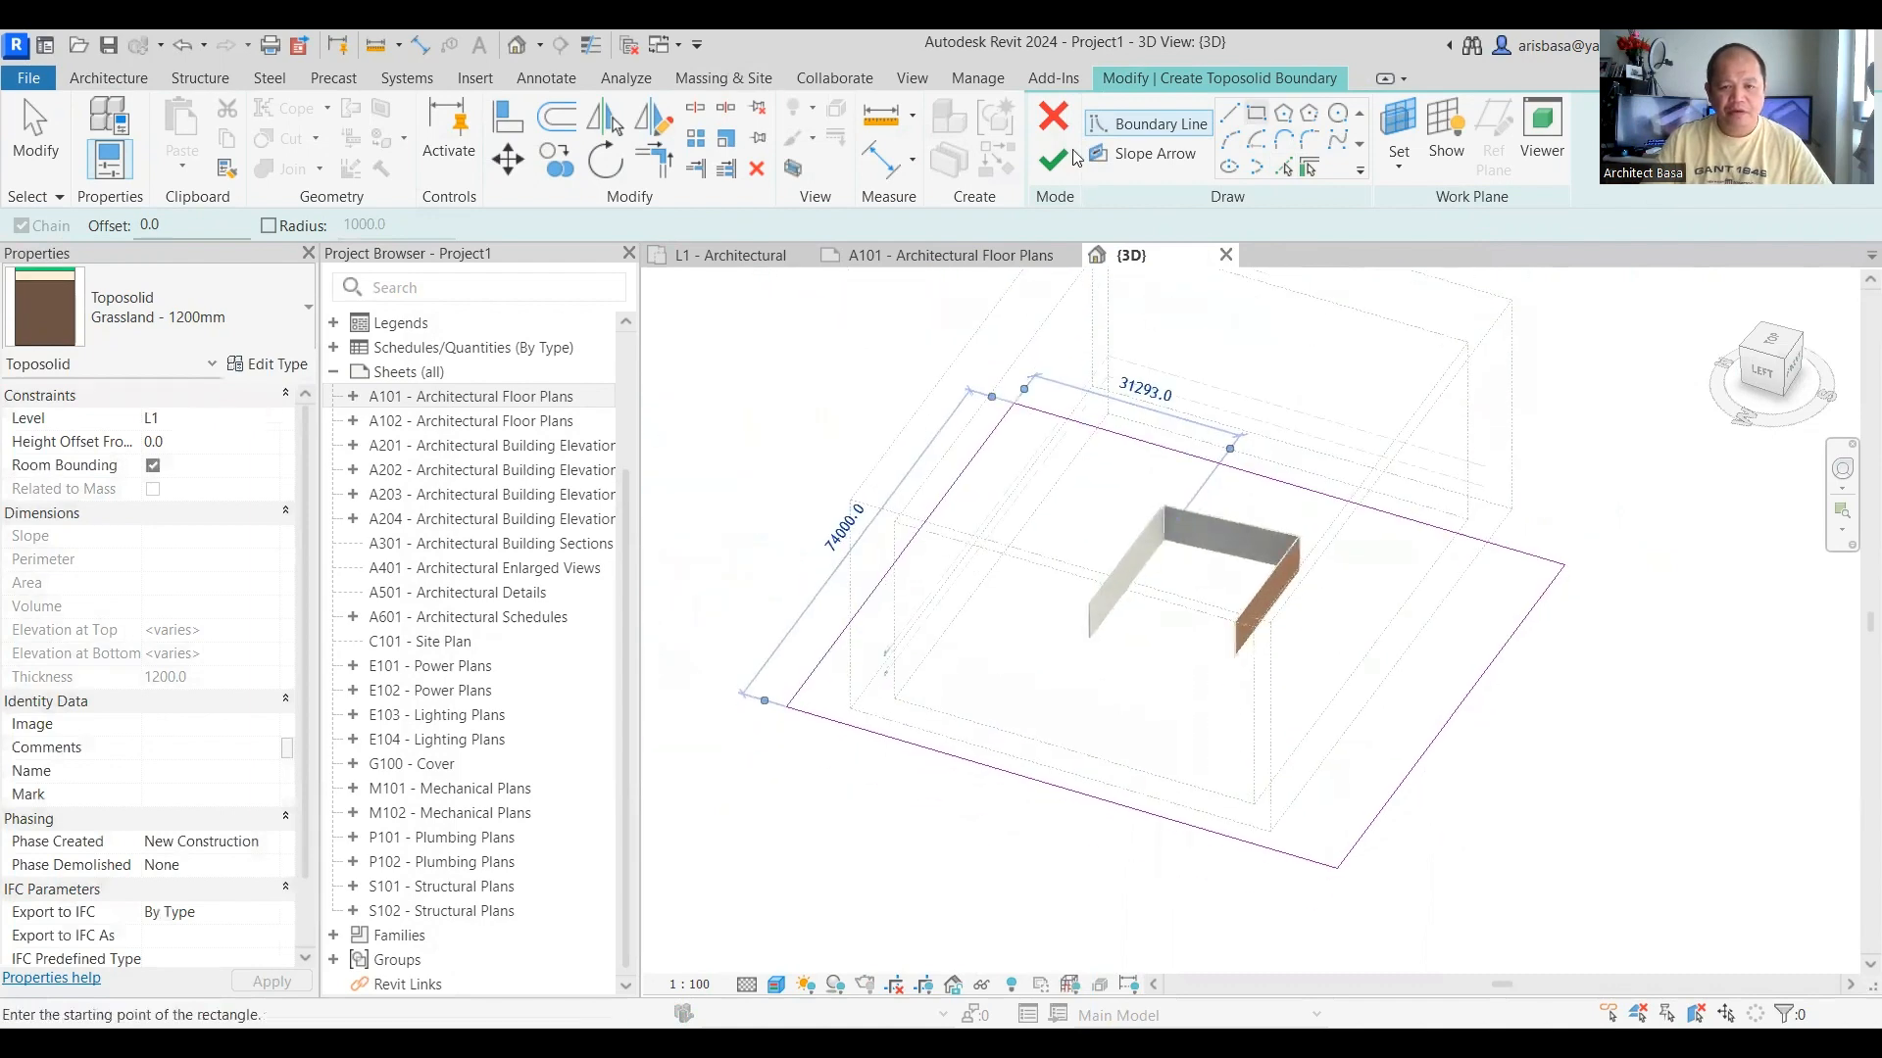
pyautogui.click(1054, 161)
pyautogui.moveTo(902, 789); pyautogui.dragTo(860, 785, button='middle')
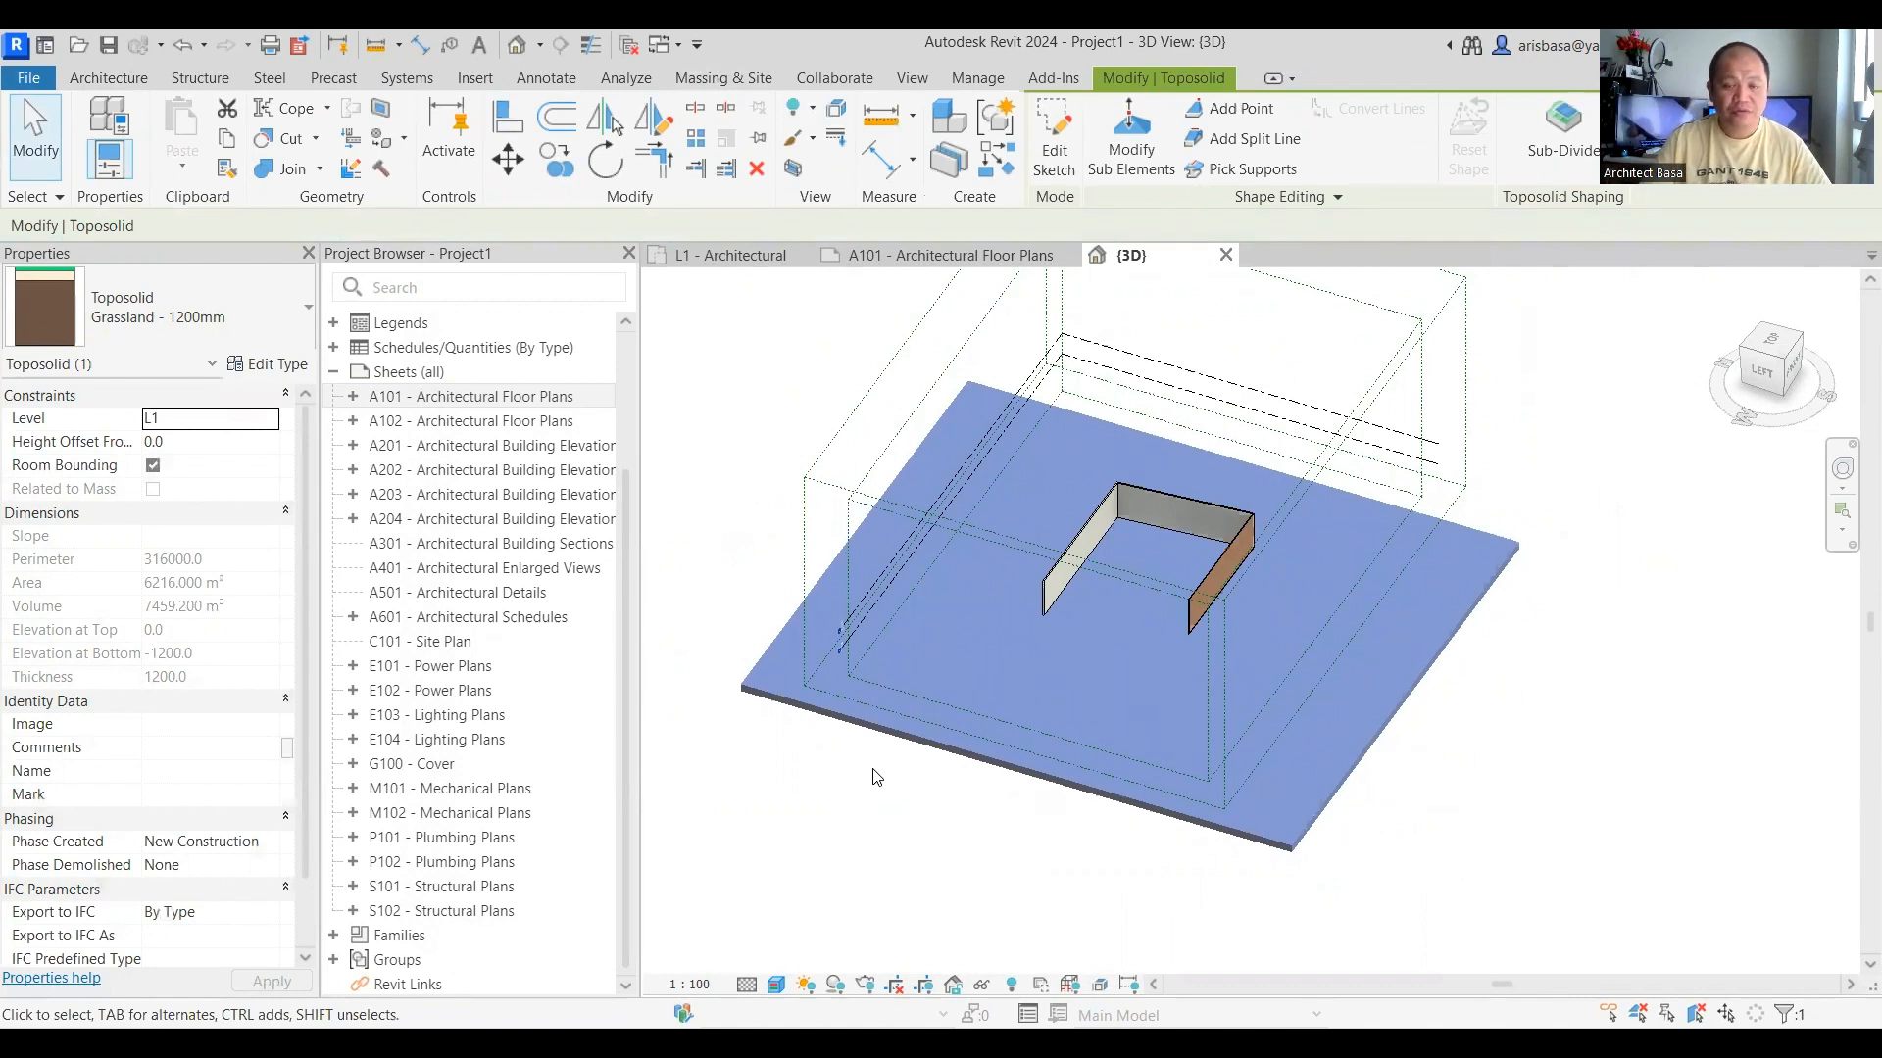
# Step: Raise the toposolid's far corner point between the two rear edges to an elevation of 500
pyautogui.click(1134, 140)
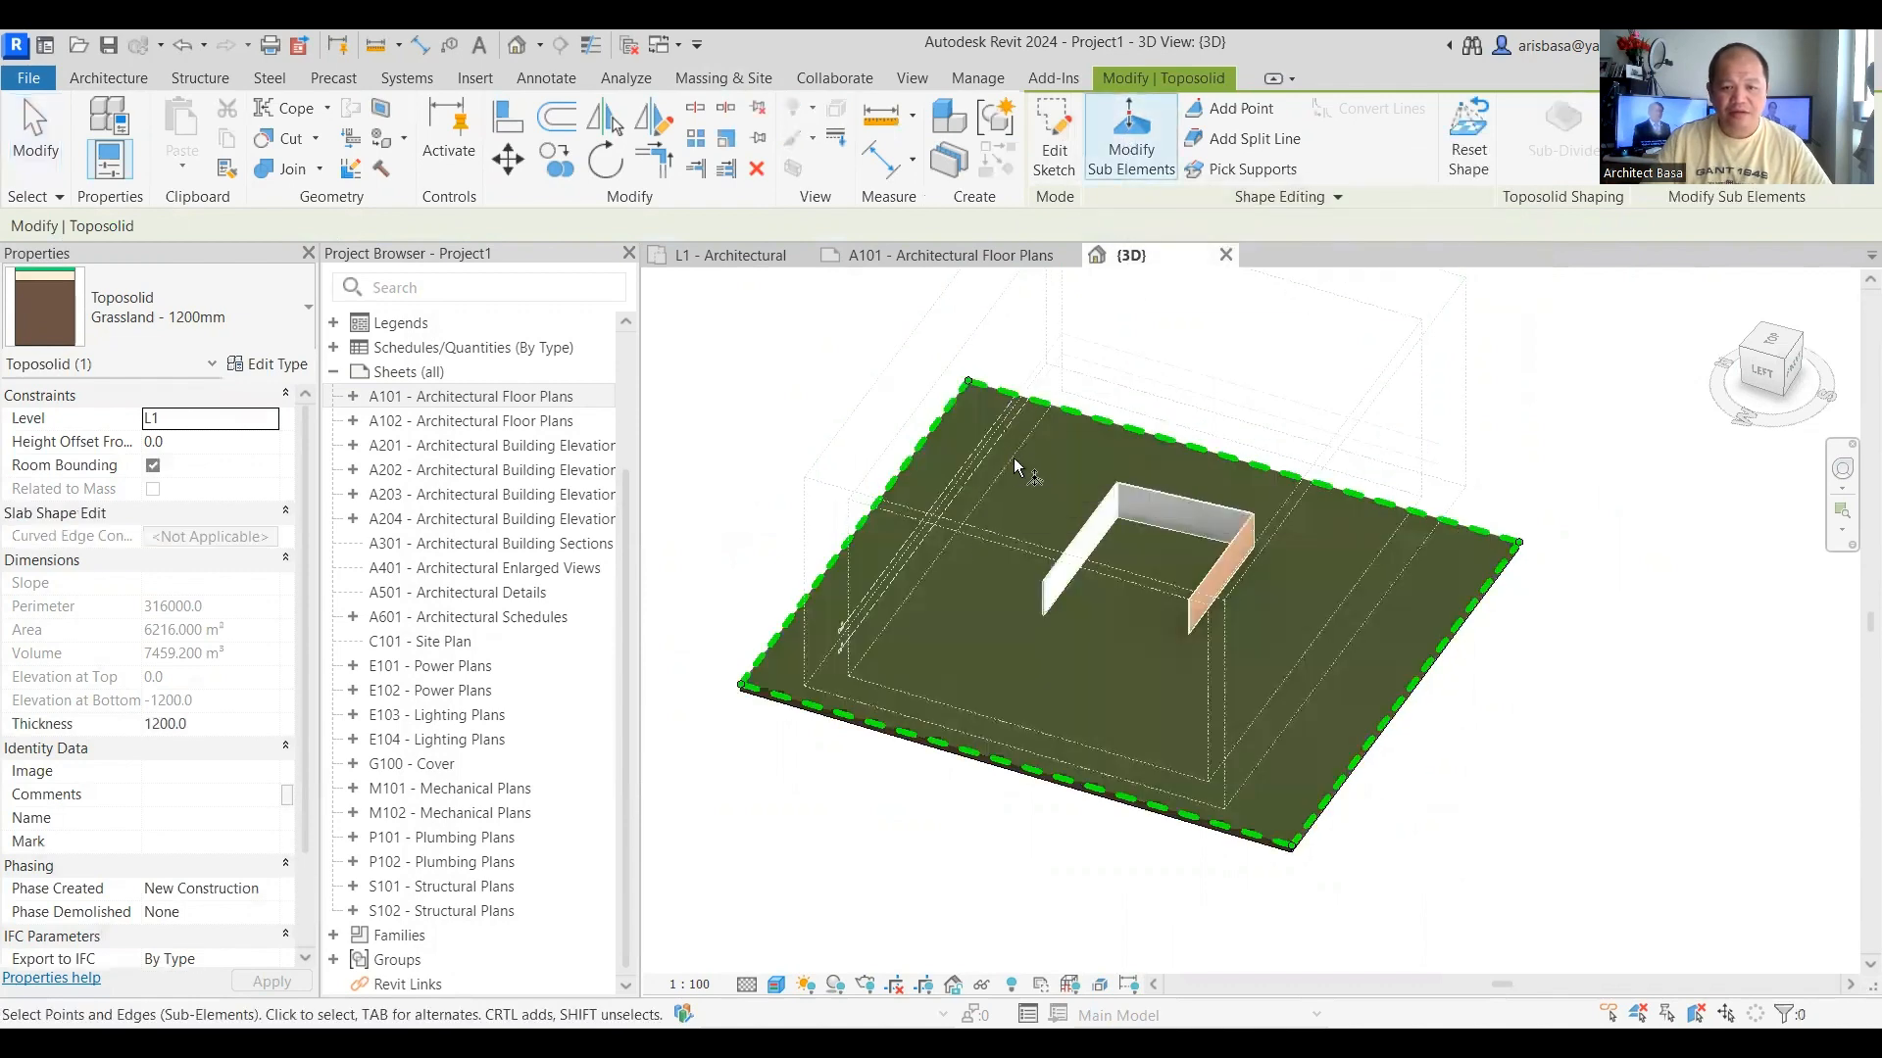
pyautogui.click(967, 382)
pyautogui.moveTo(968, 367); pyautogui.dragTo(969, 356)
pyautogui.click(995, 362)
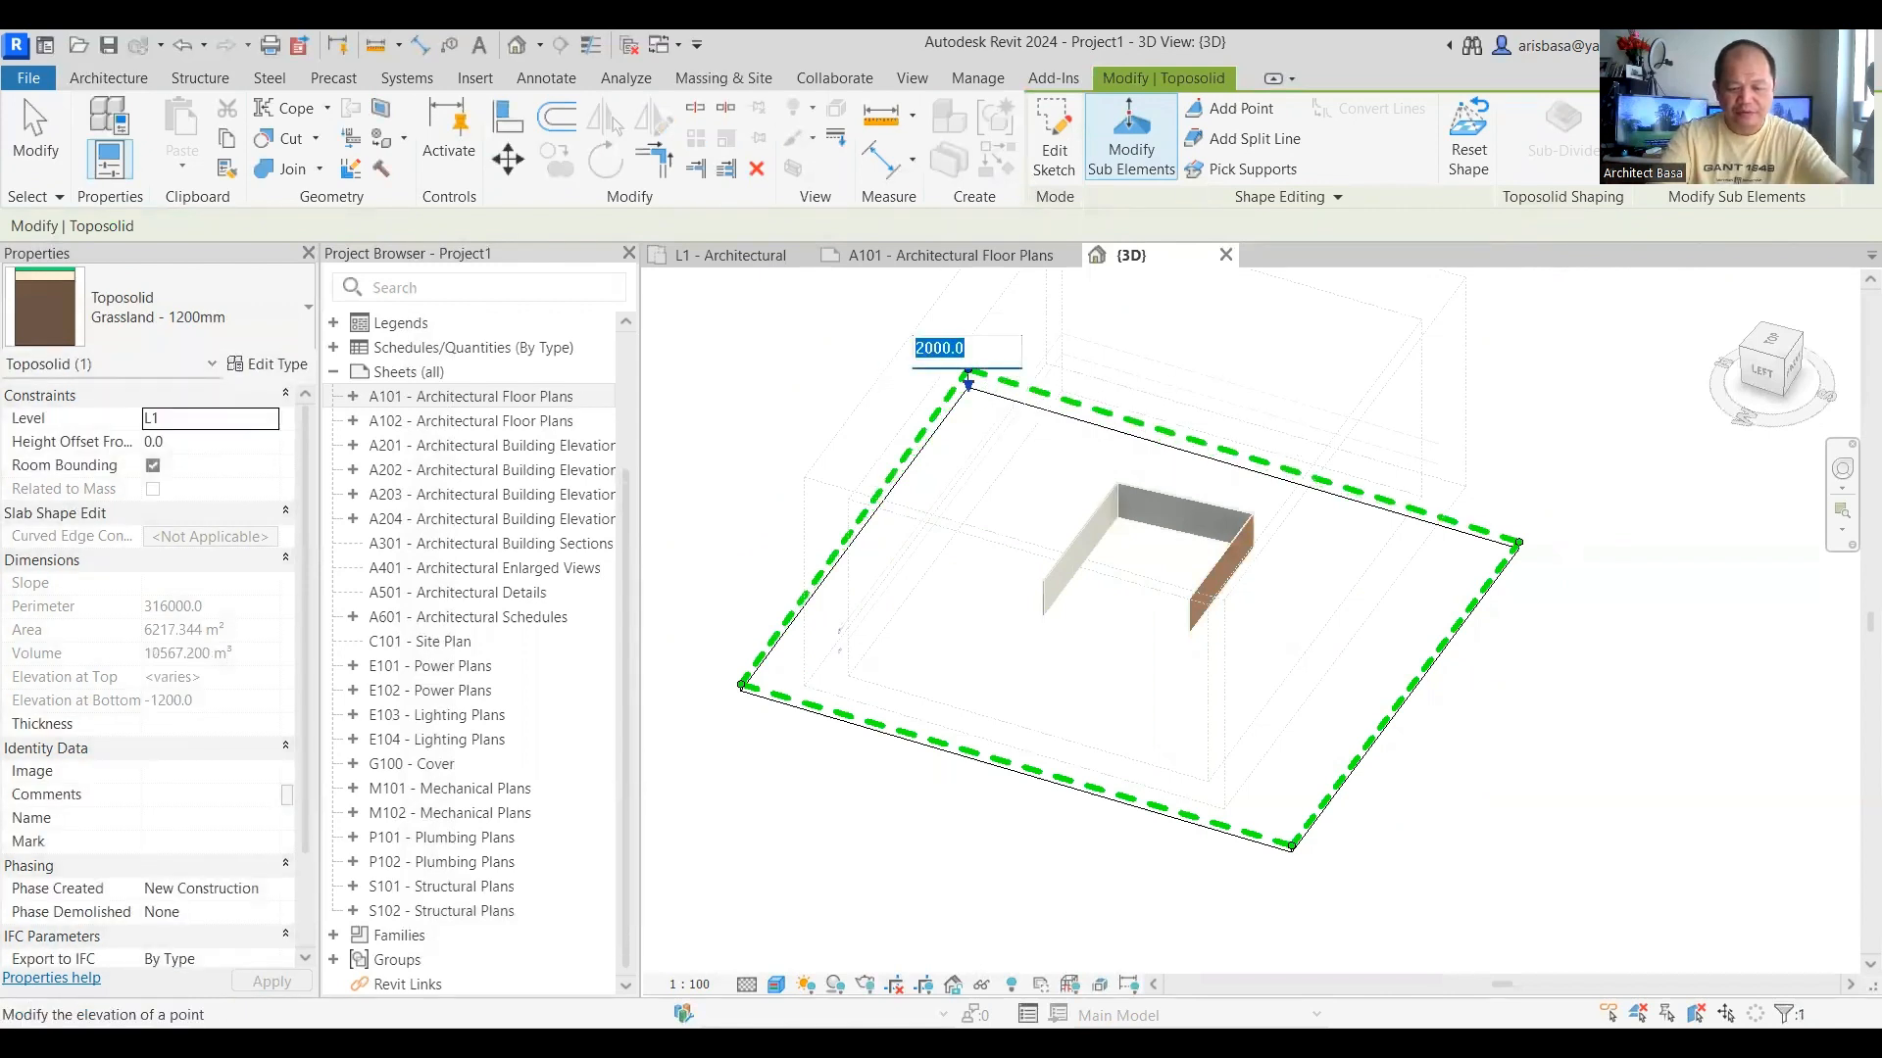
pyautogui.write('500')
pyautogui.press('Return')
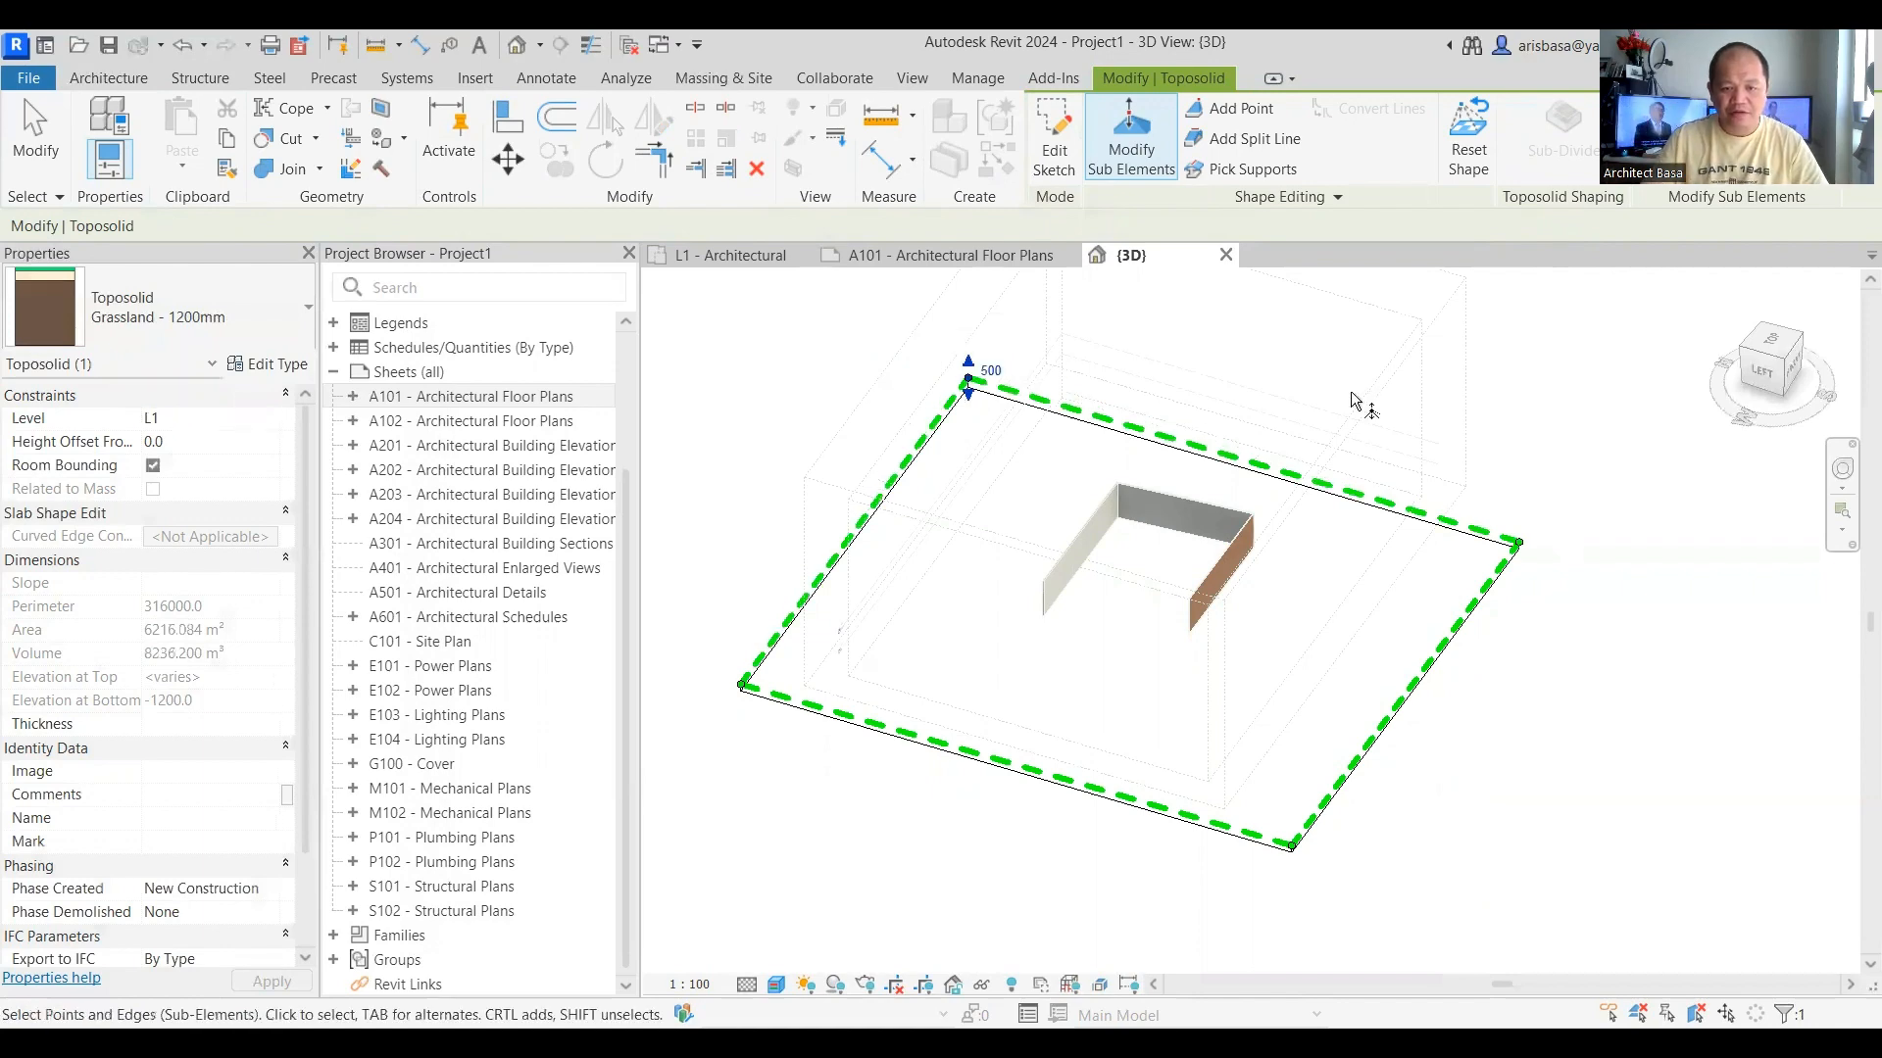
# Step: Add eight shape points across the toposolid's surface around the three walls and finish placing points
pyautogui.click(1240, 108)
pyautogui.click(1046, 456)
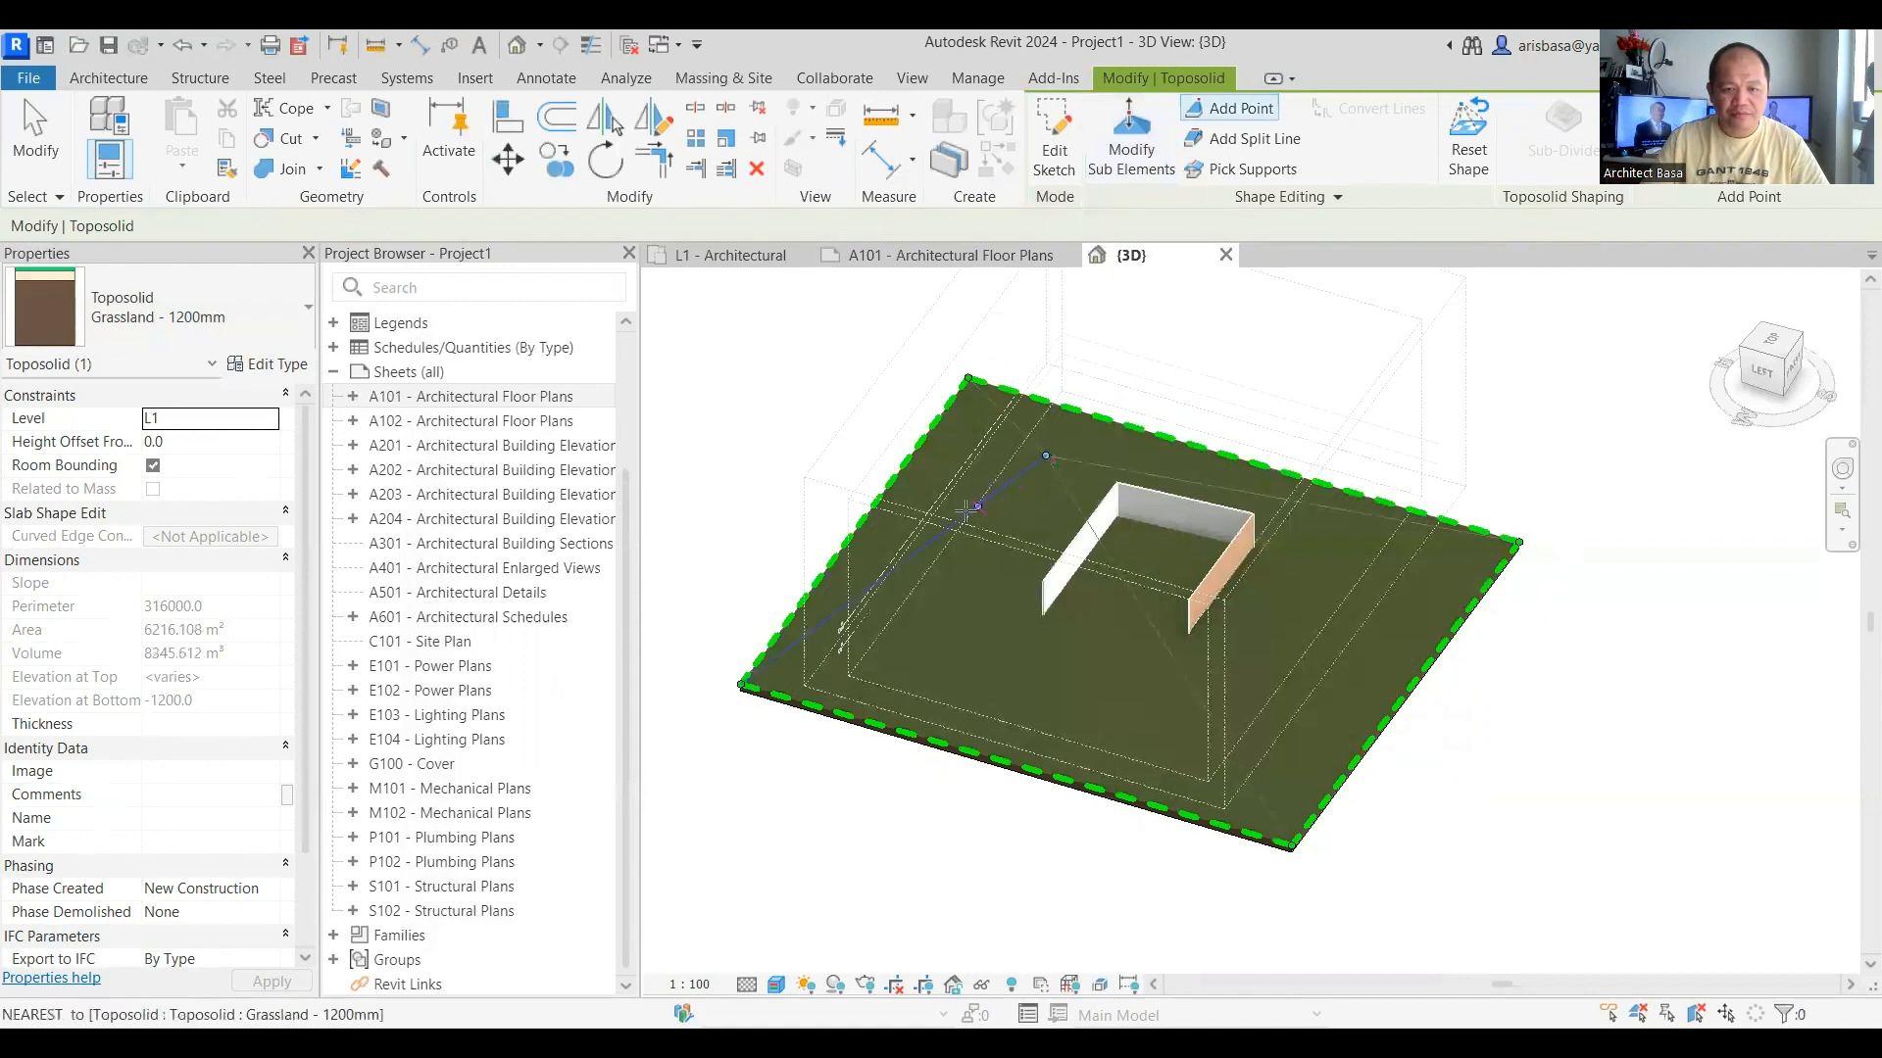
pyautogui.click(911, 526)
pyautogui.click(1373, 587)
pyautogui.click(1338, 509)
pyautogui.click(1241, 676)
pyautogui.click(967, 702)
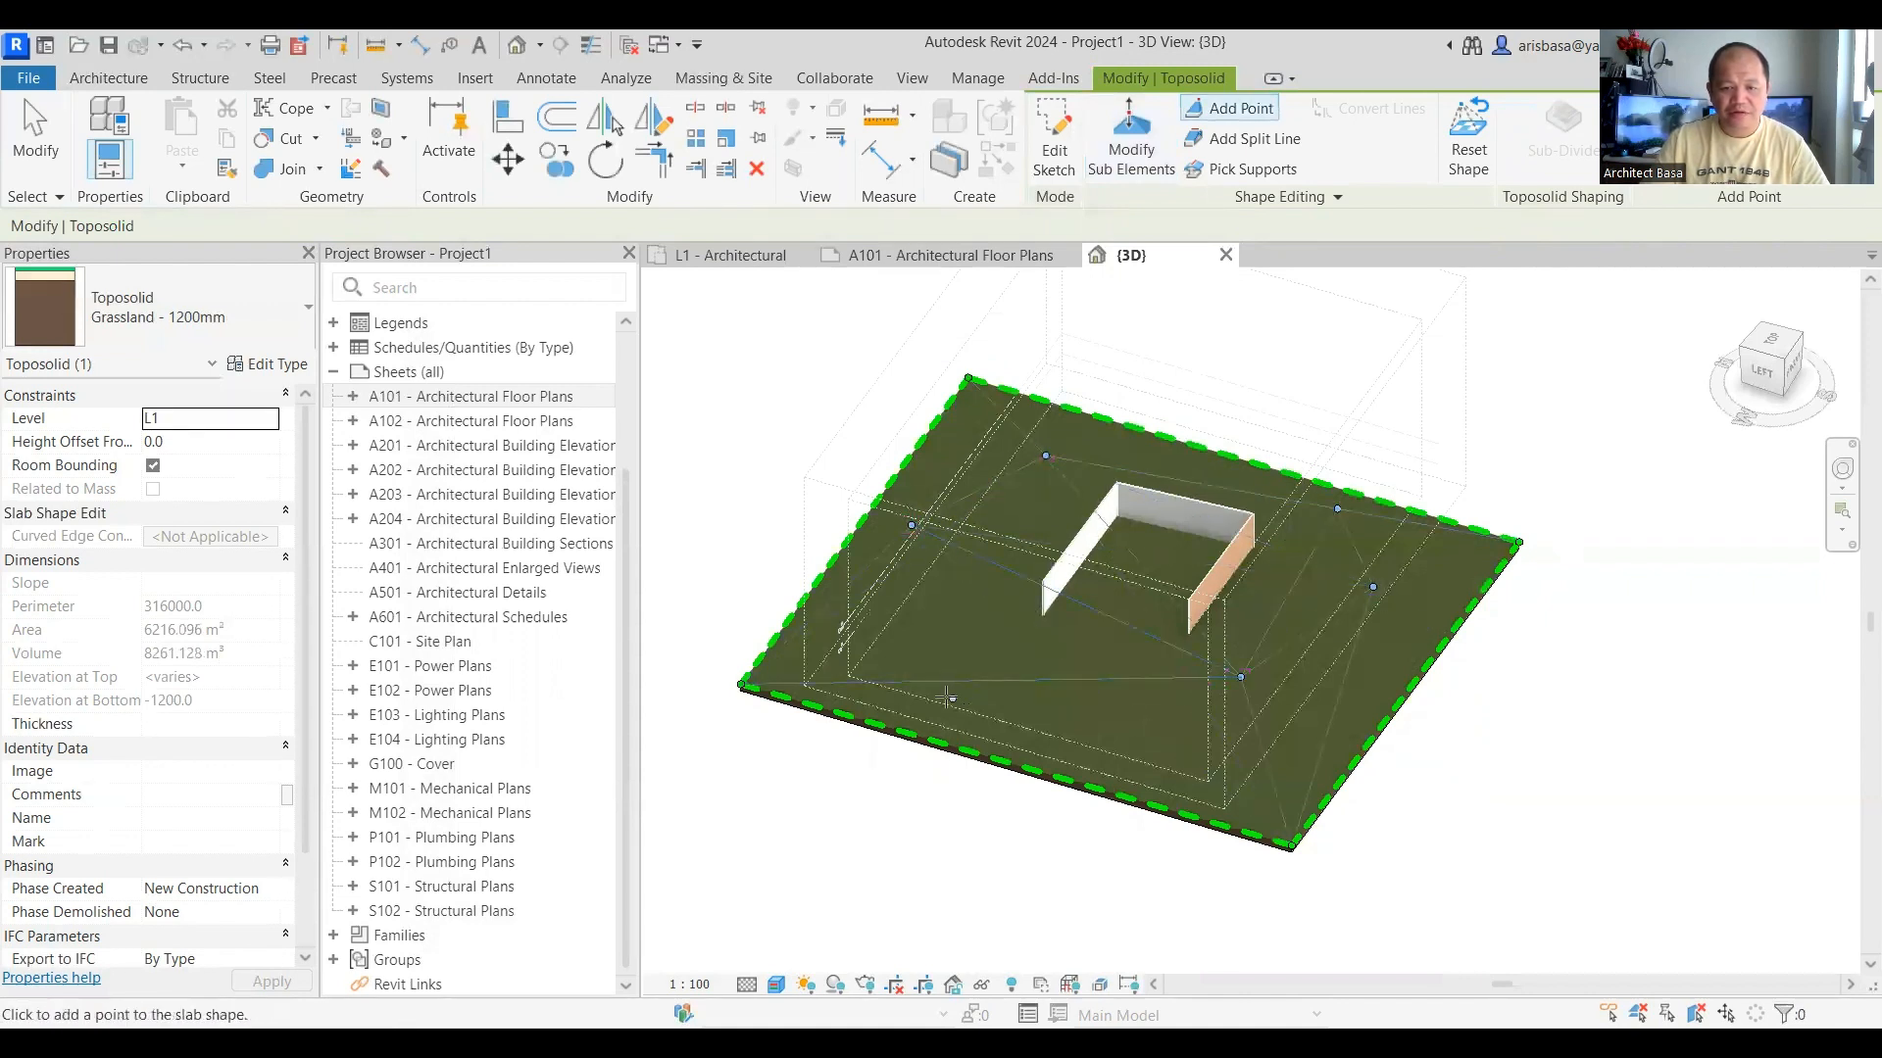
pyautogui.click(914, 621)
pyautogui.click(1117, 672)
pyautogui.click(1337, 654)
pyautogui.press('Escape')
pyautogui.press('Escape')
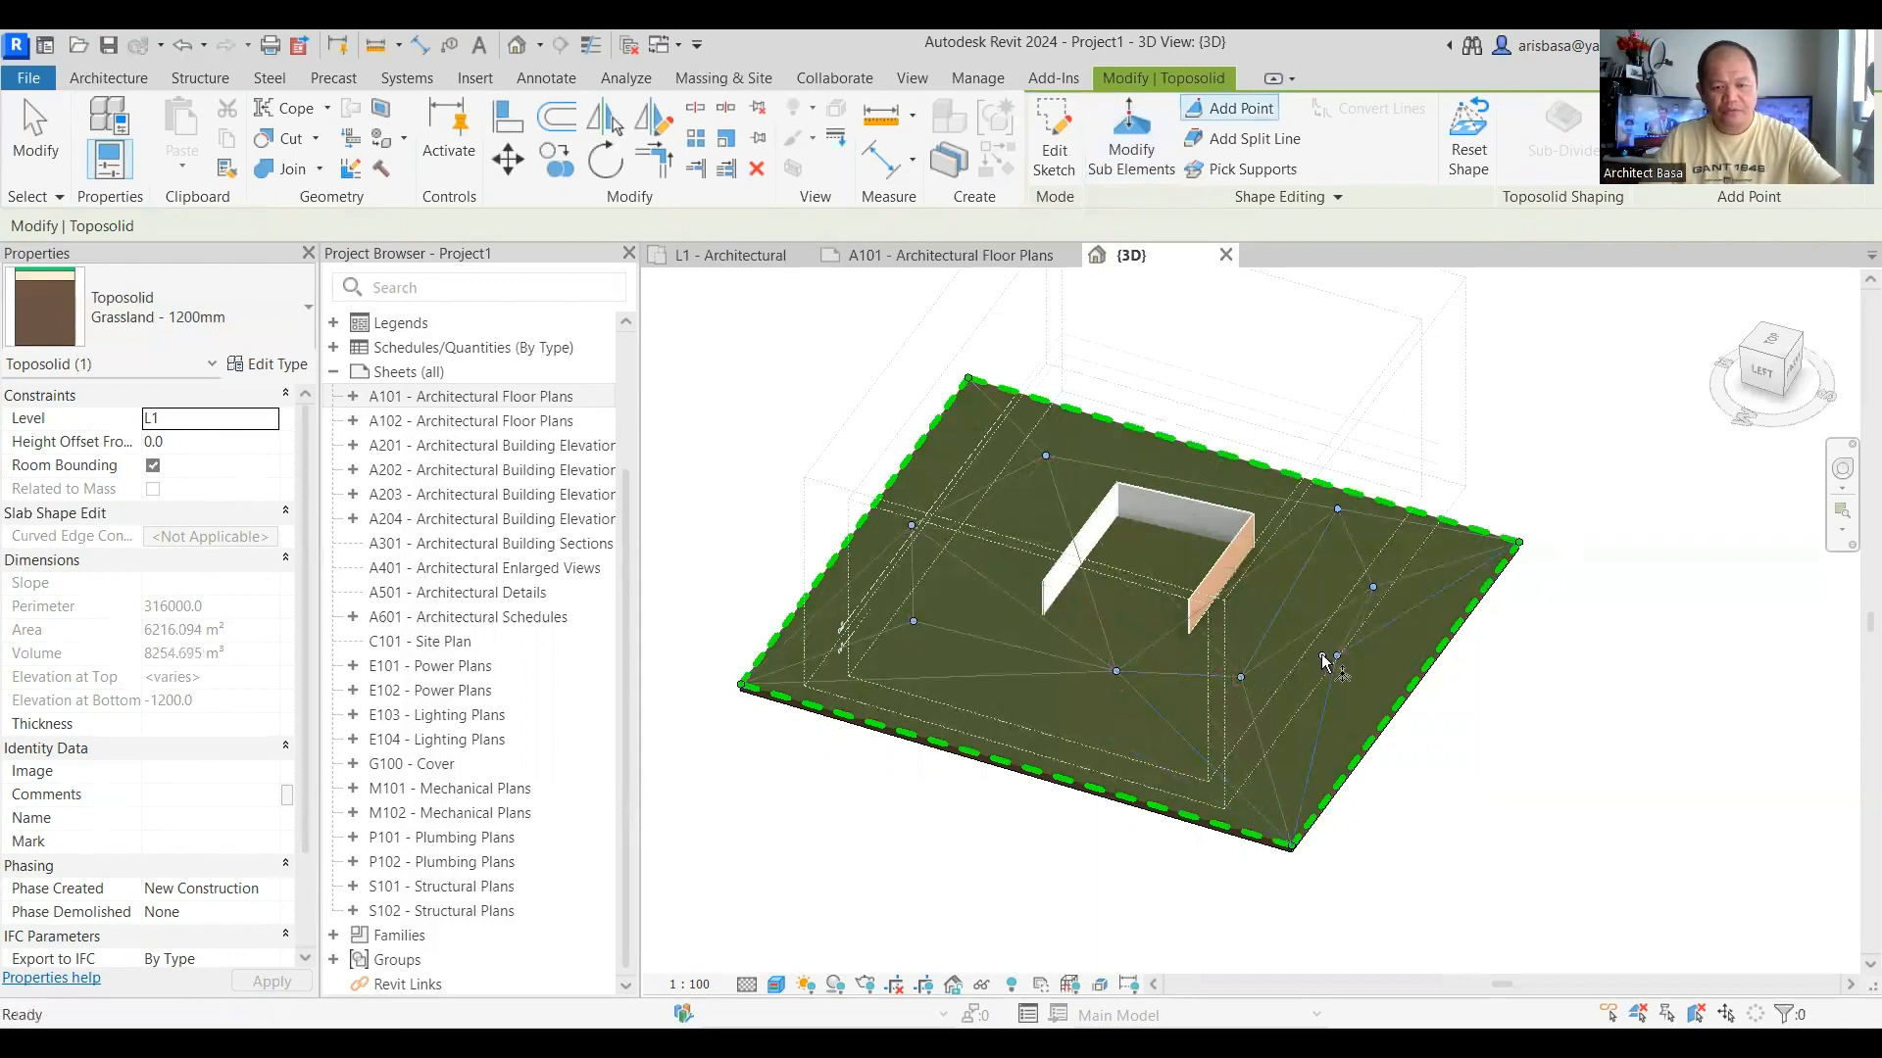
pyautogui.click(1401, 714)
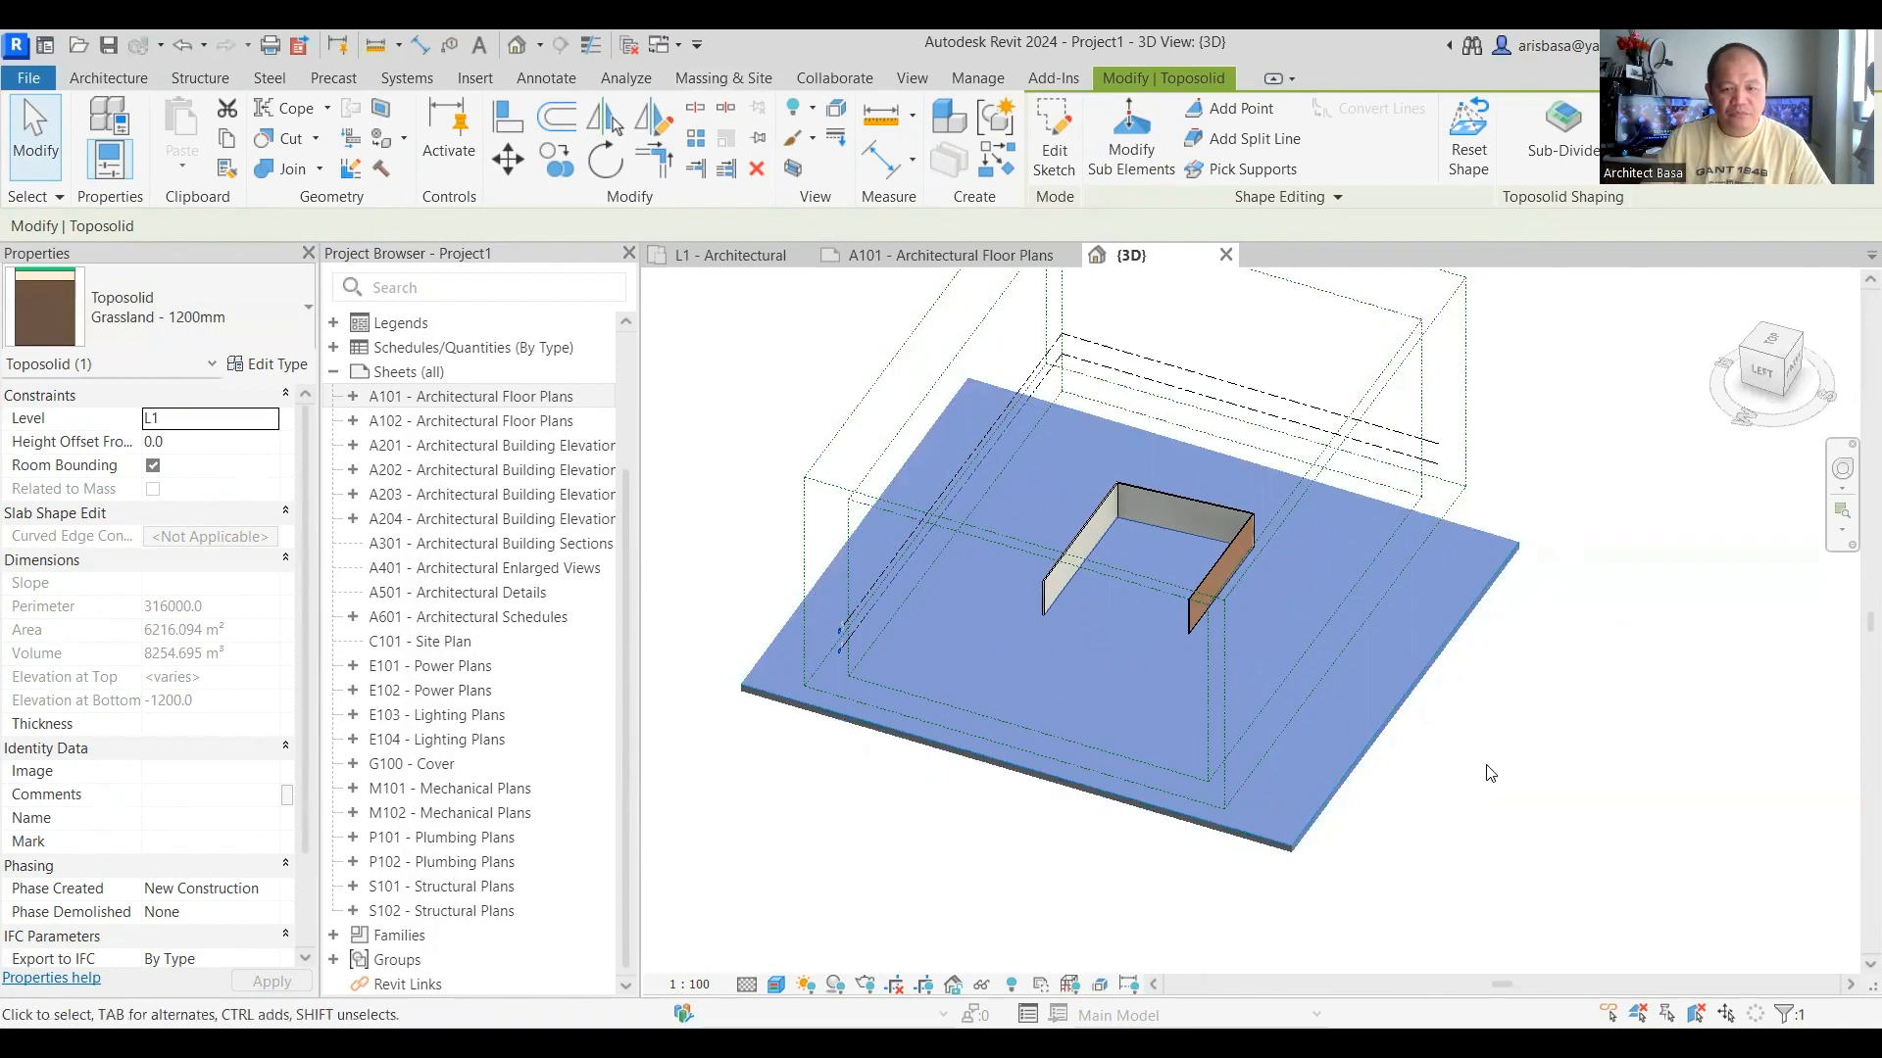
# Step: Set the elevation of the toposolid's shape point between the walls and the raised far corner to 600
pyautogui.moveTo(1490, 769); pyautogui.dragTo(1493, 805, button='middle')
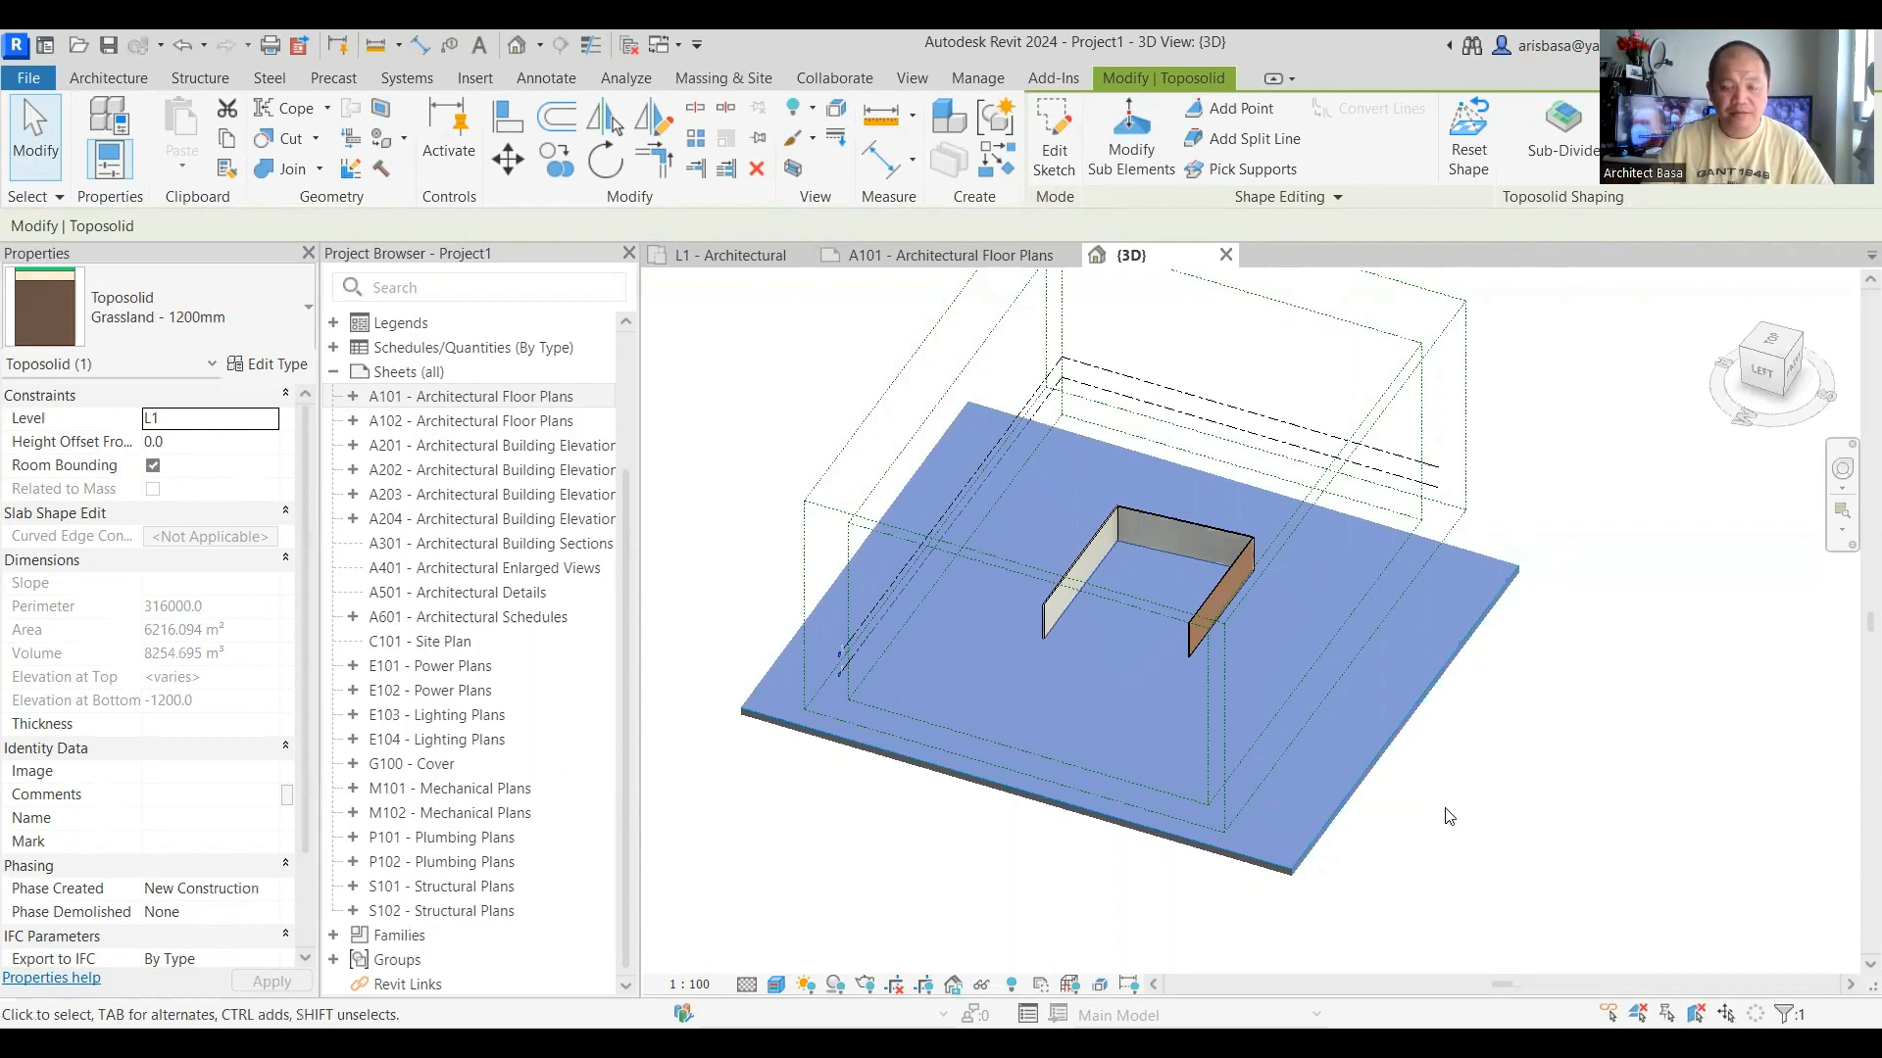
pyautogui.moveTo(1426, 832); pyautogui.dragTo(1332, 785, button='middle')
pyautogui.moveTo(1479, 824); pyautogui.dragTo(1493, 889, button='middle')
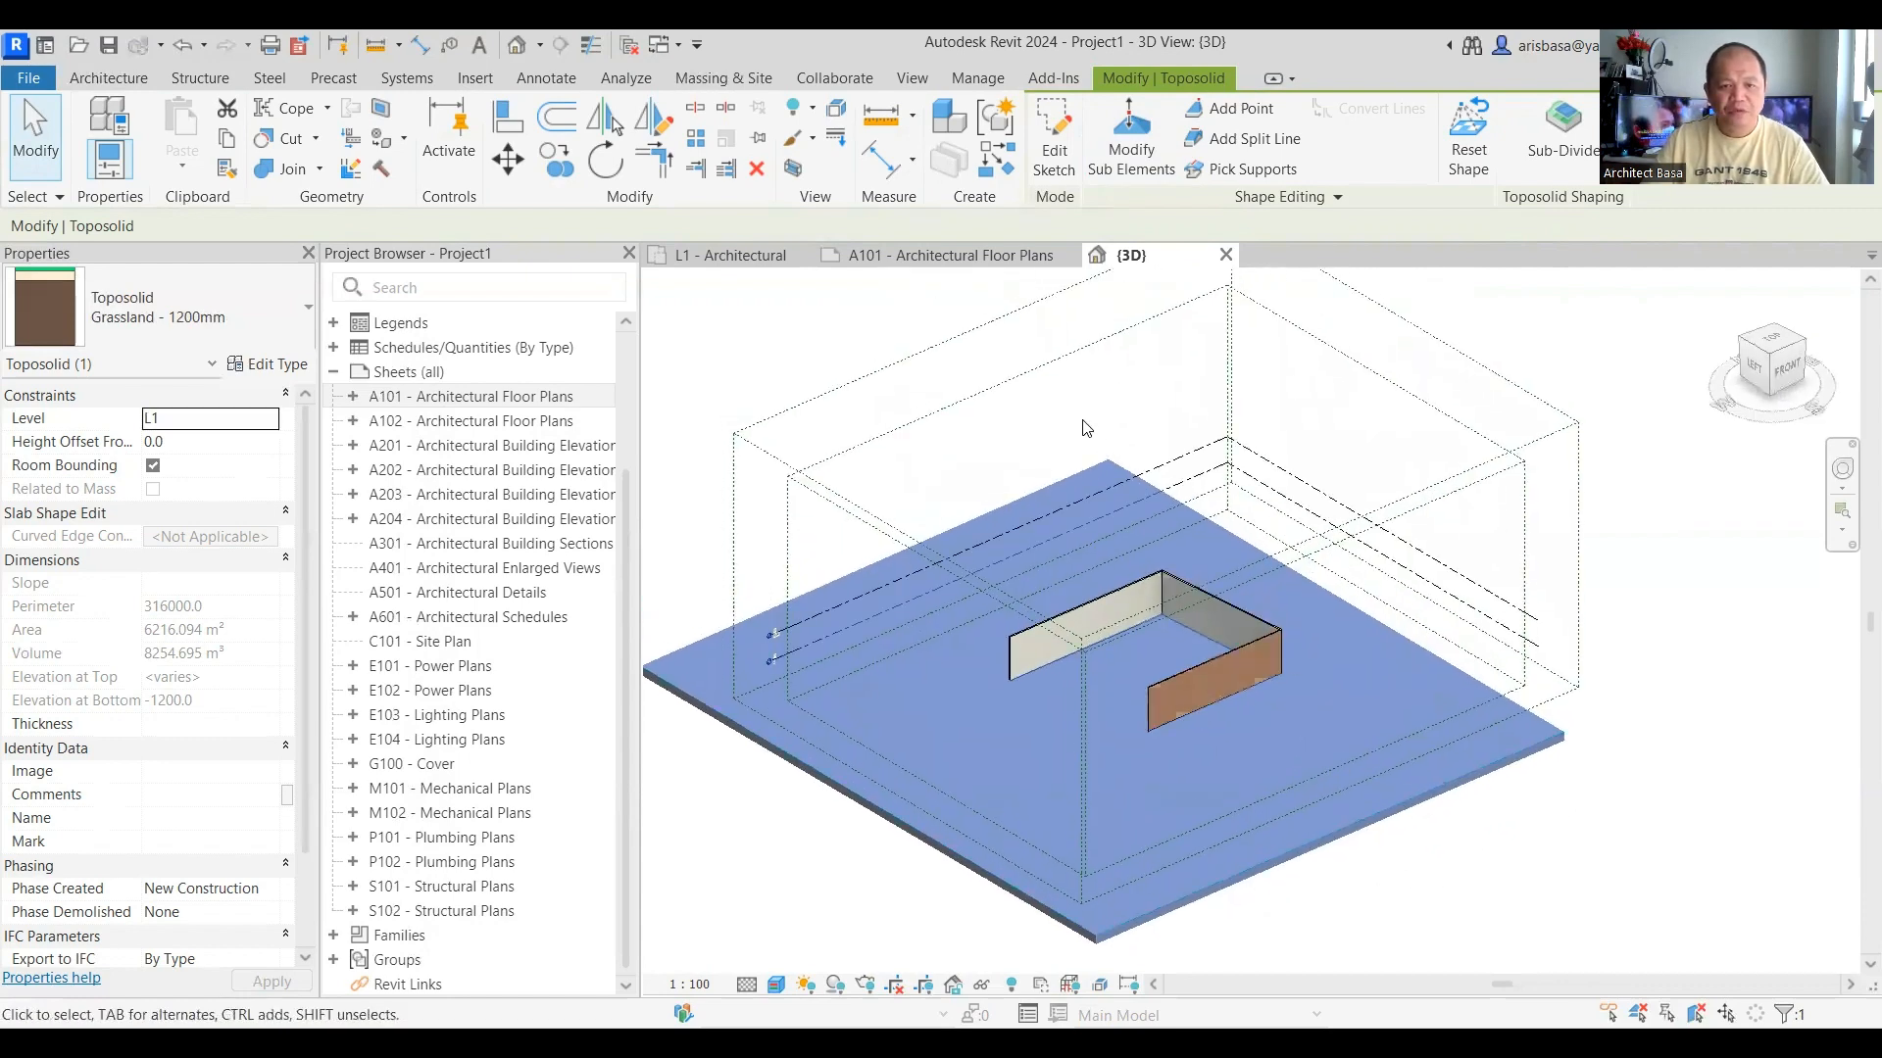
pyautogui.click(1125, 171)
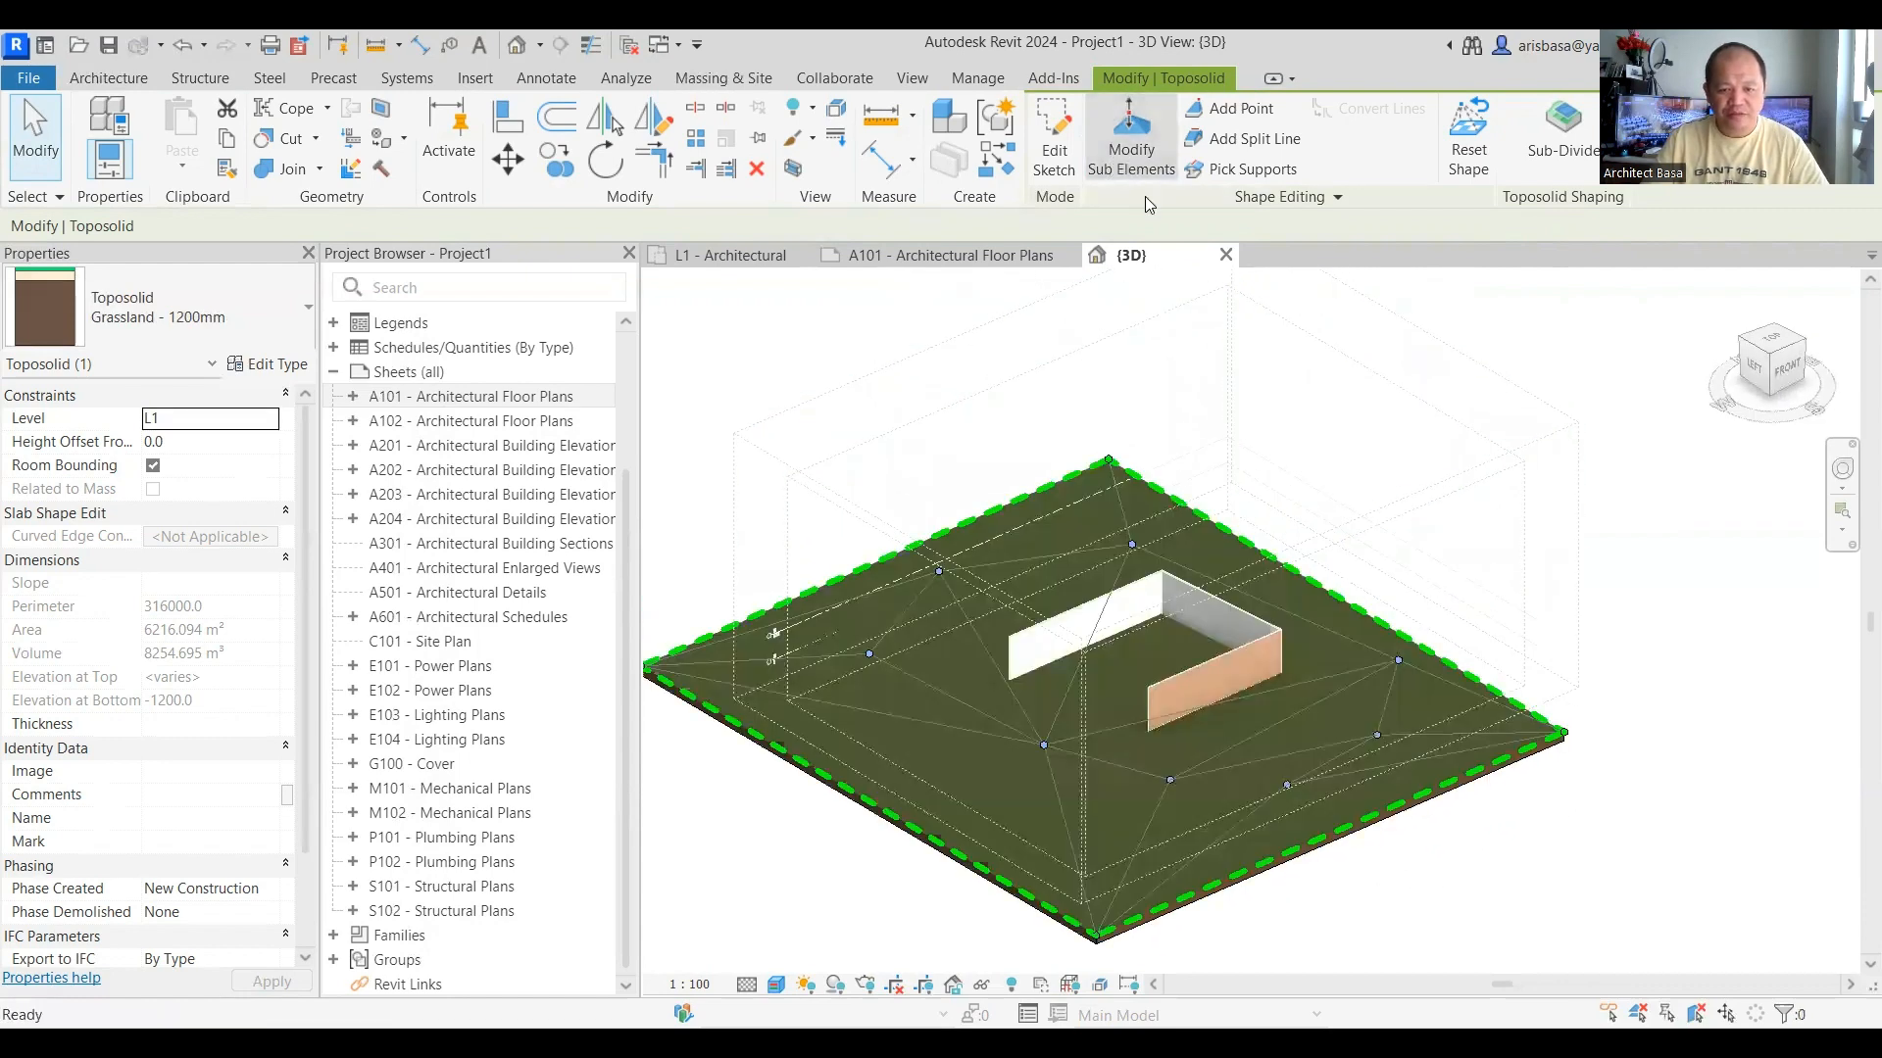
pyautogui.click(1132, 545)
pyautogui.click(1154, 539)
pyautogui.write('600')
pyautogui.press('Return')
# Step: Lower the middle of the shape points near the toposolid's front-right corner to an elevation of -1000
pyautogui.click(1377, 735)
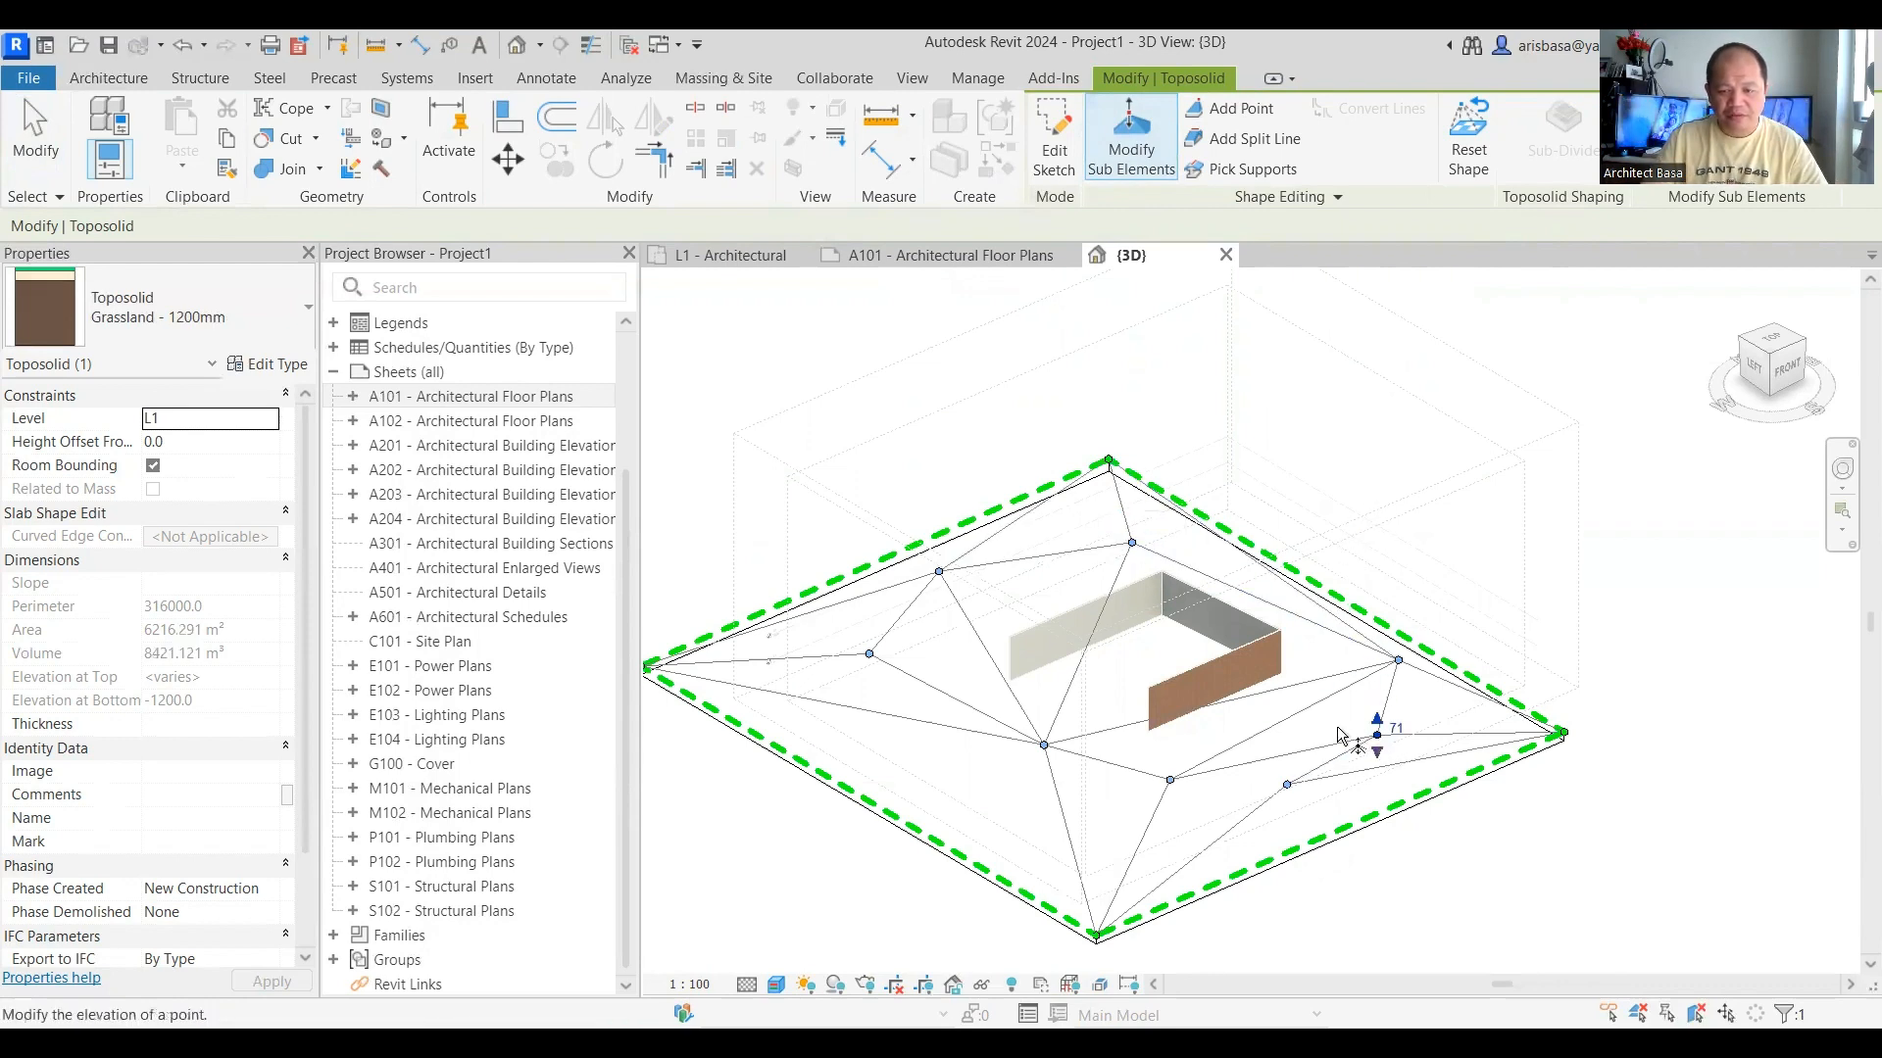
pyautogui.click(1396, 730)
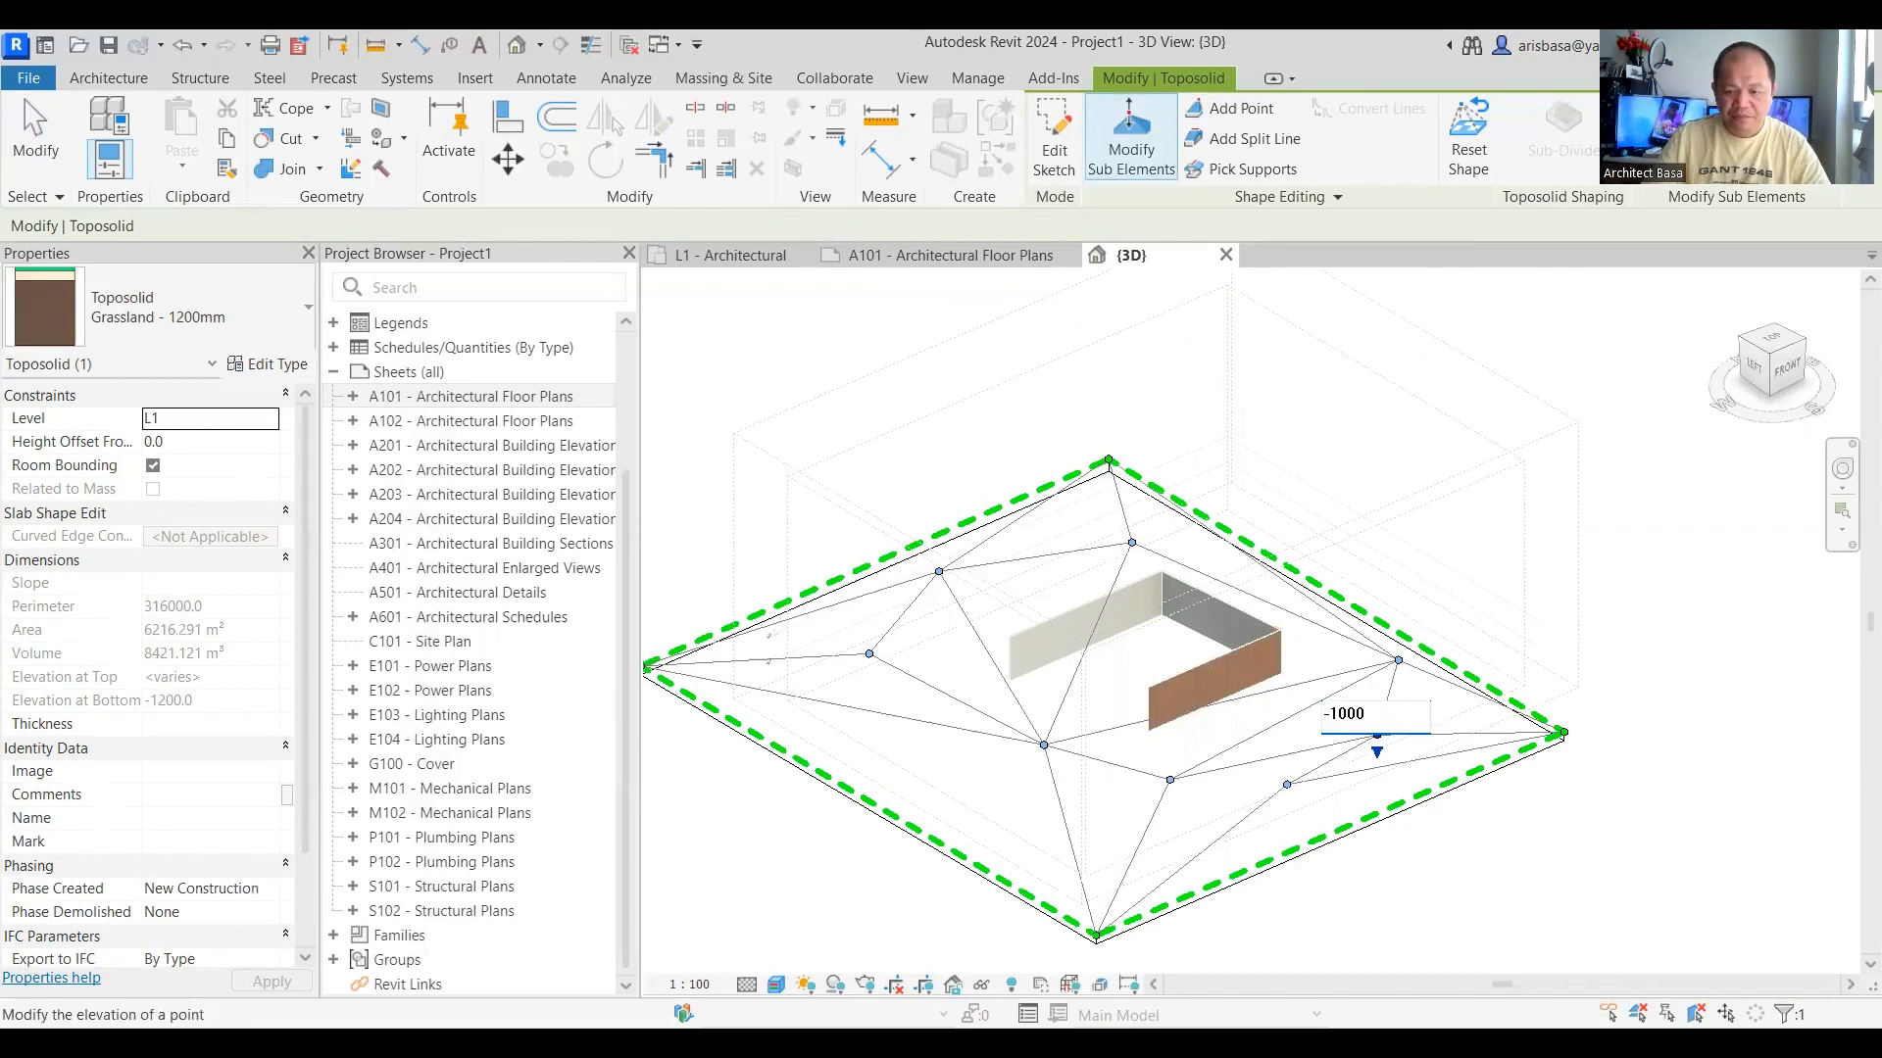
pyautogui.press('Return')
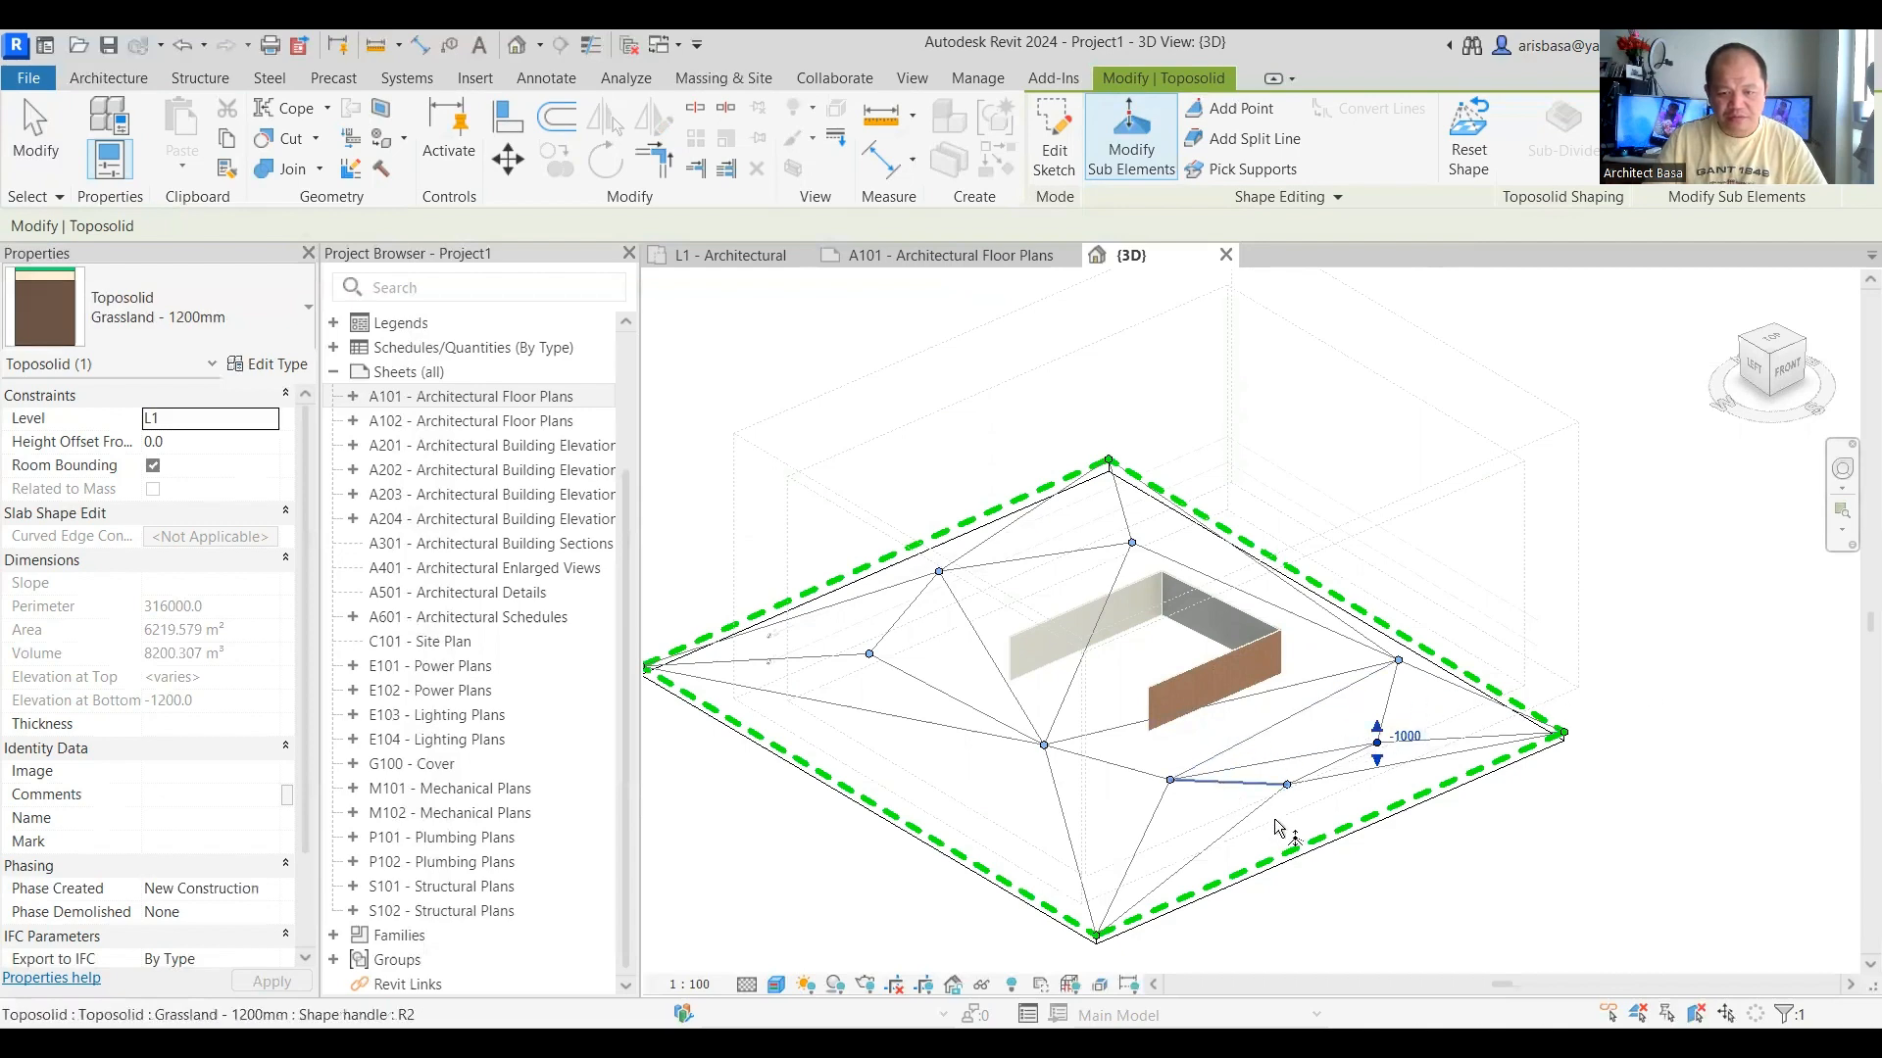
# Step: Set the shape point off the walls' open side and the one nearest the back-left corner to elevation 0
pyautogui.moveTo(1446, 805); pyautogui.dragTo(1613, 706, button='middle')
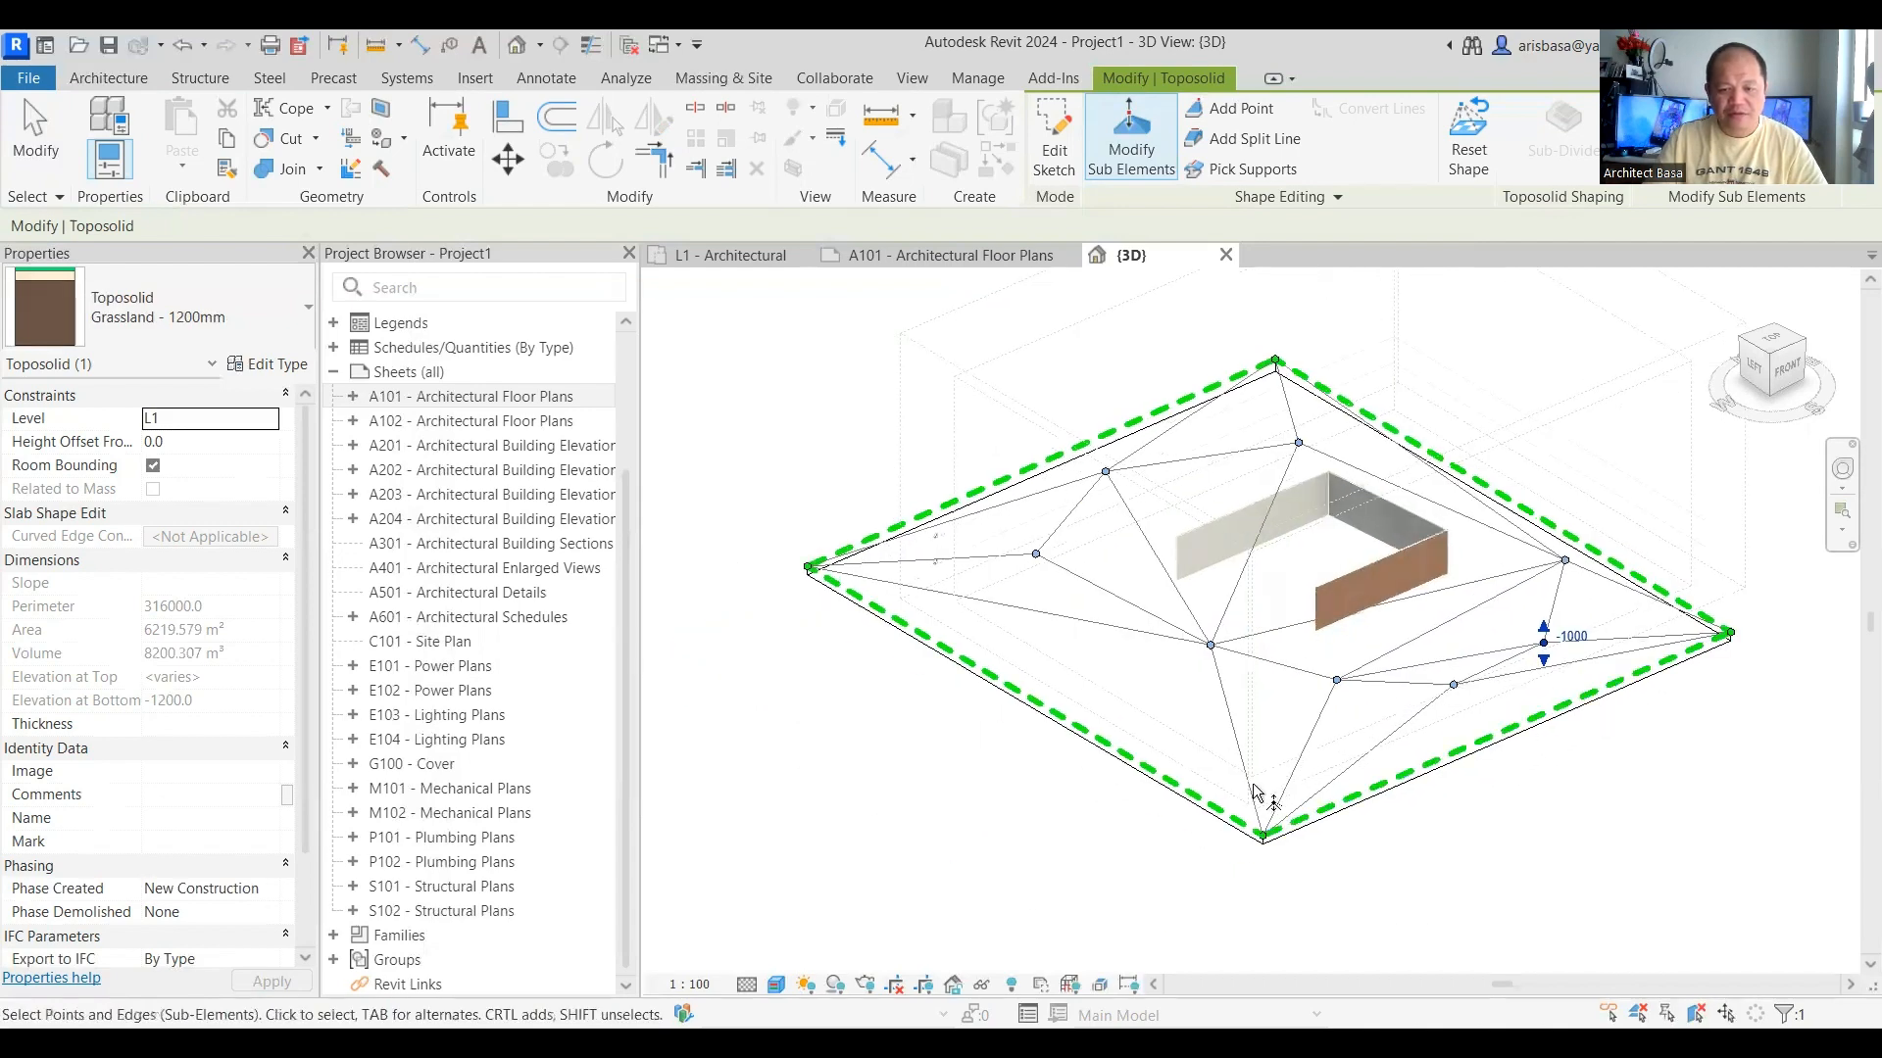
pyautogui.click(1213, 647)
pyautogui.click(1235, 639)
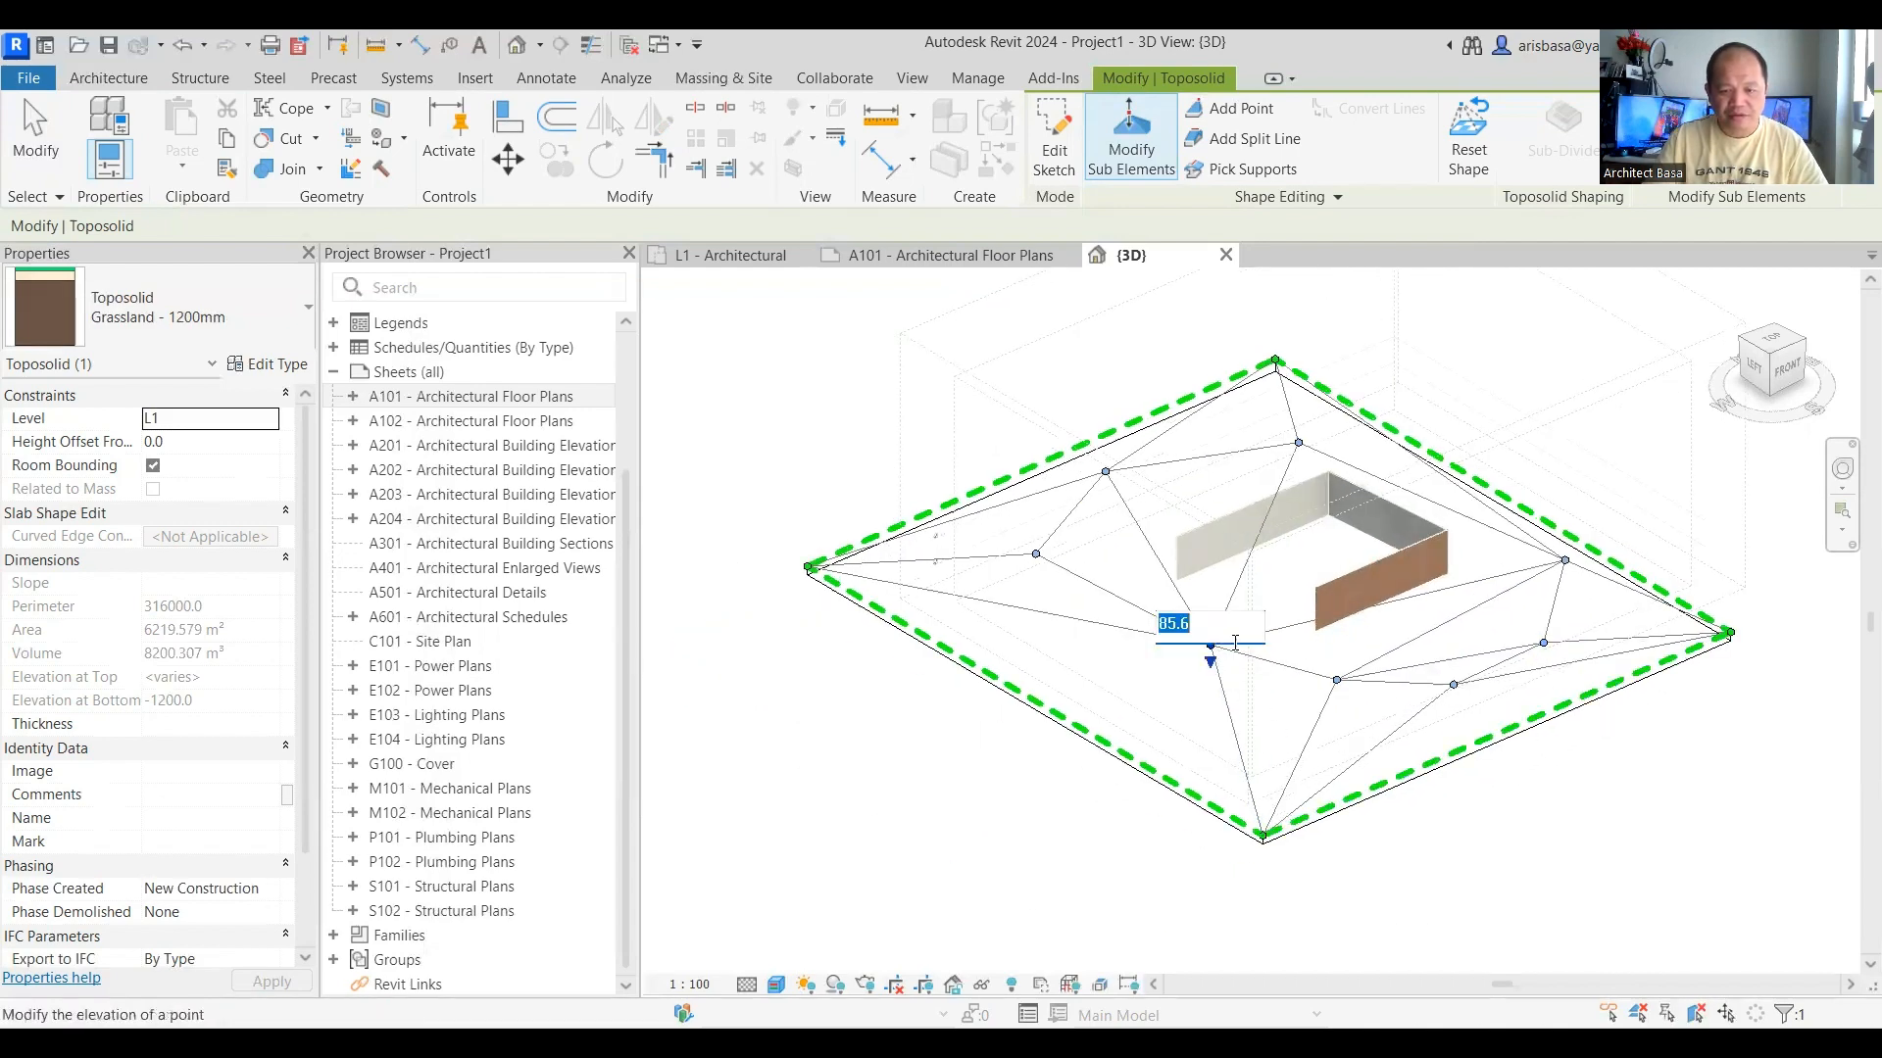
pyautogui.click(1348, 857)
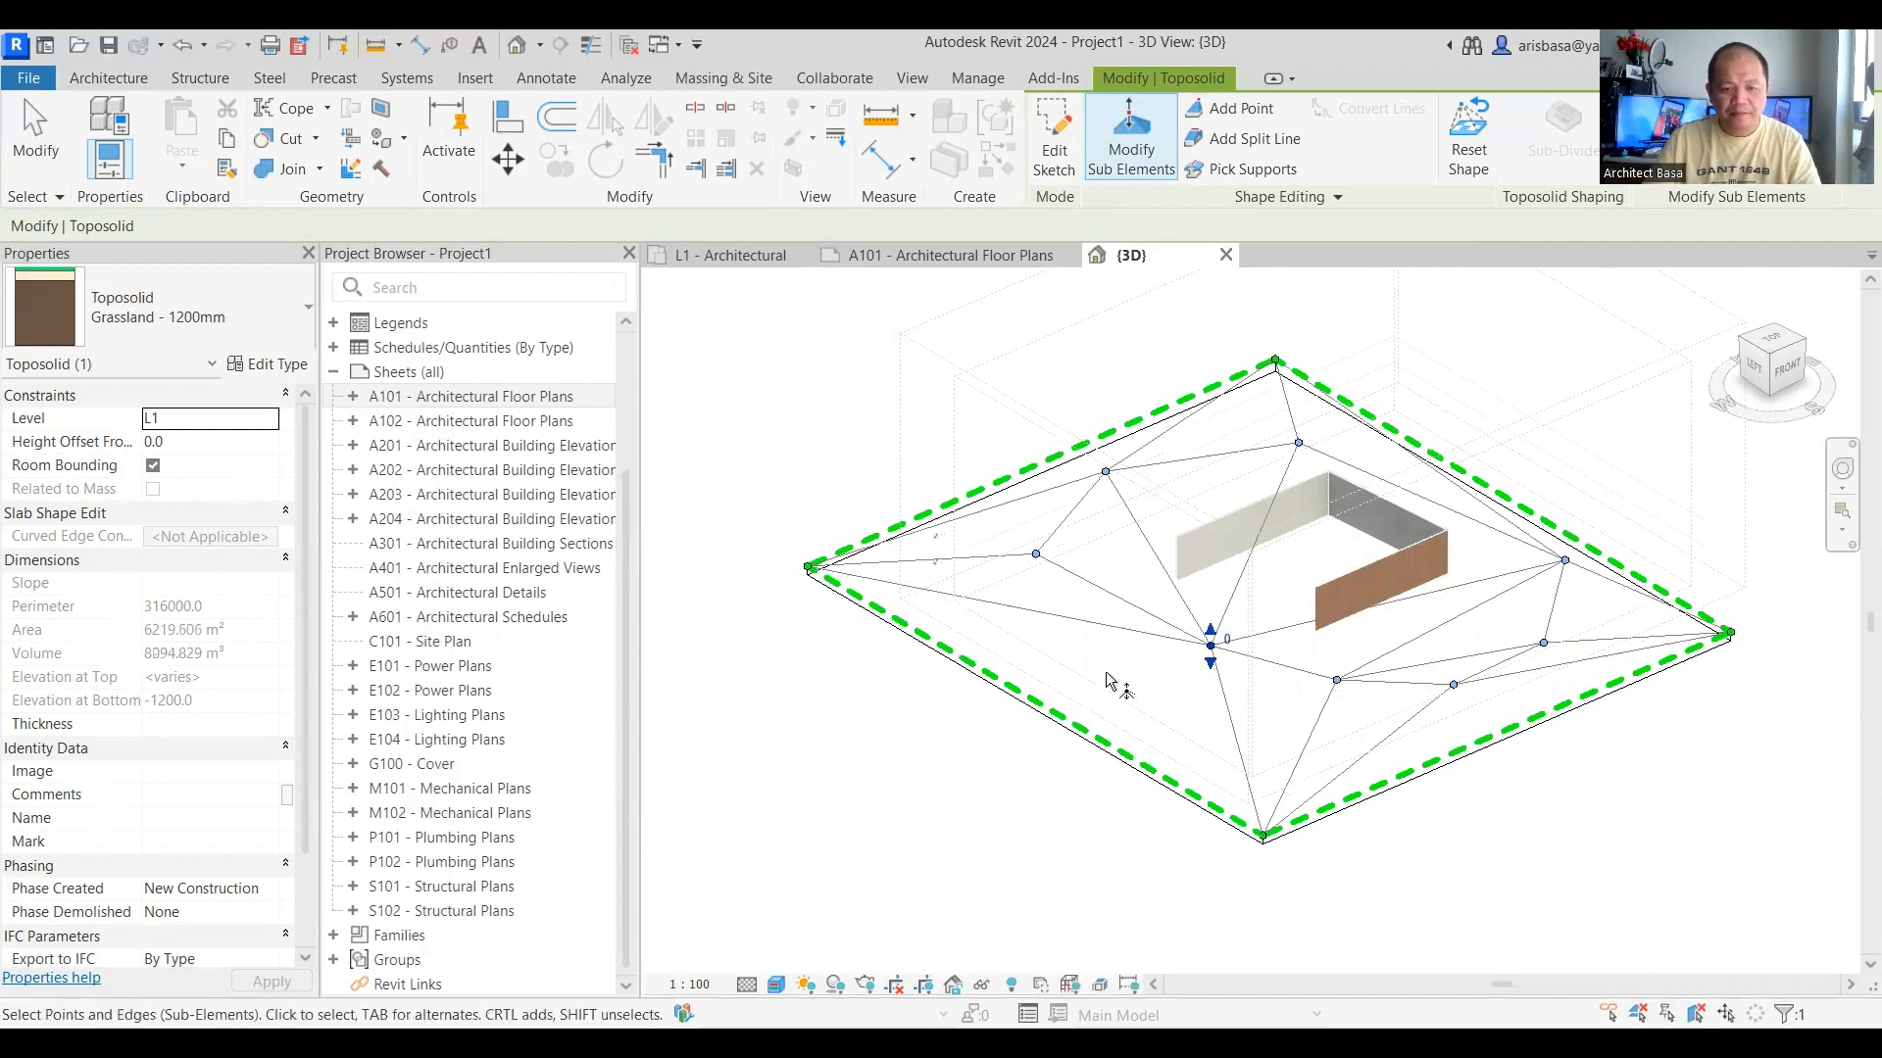
pyautogui.click(1037, 554)
pyautogui.click(1054, 567)
pyautogui.click(1067, 547)
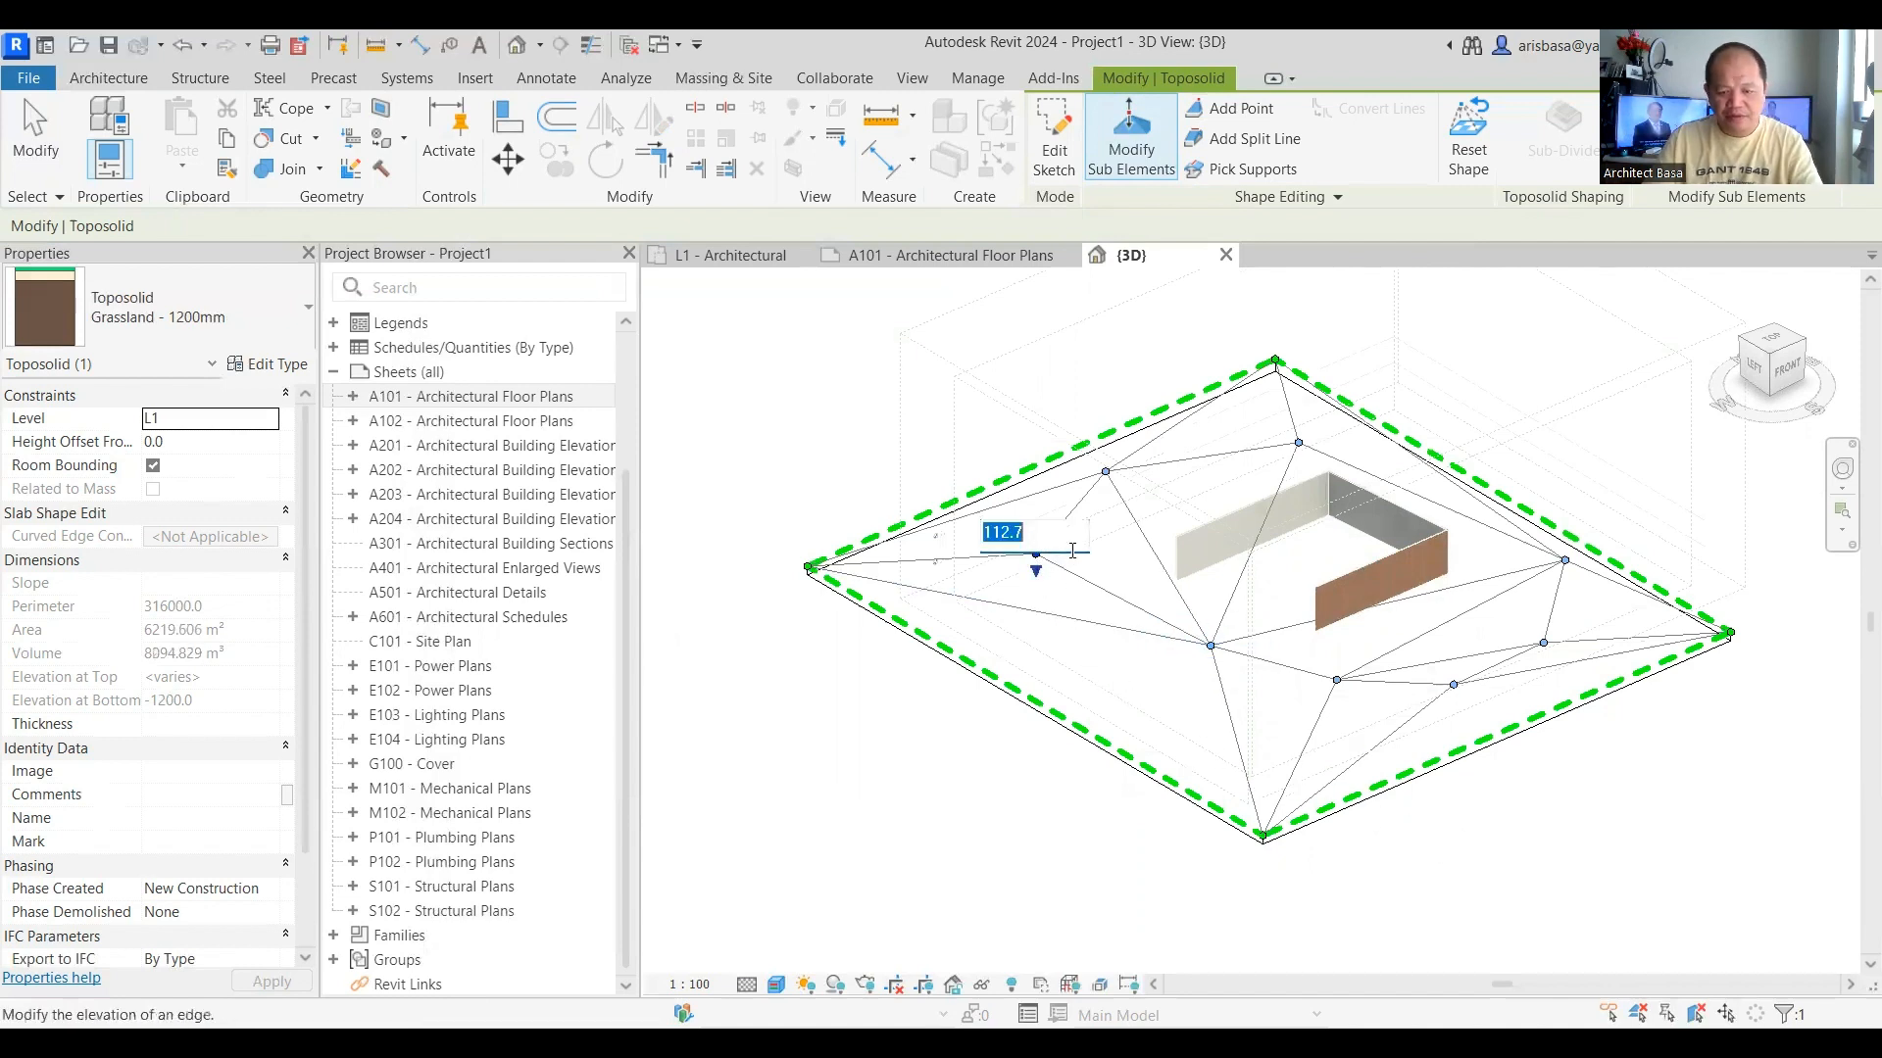
pyautogui.write('0')
pyautogui.click(1451, 853)
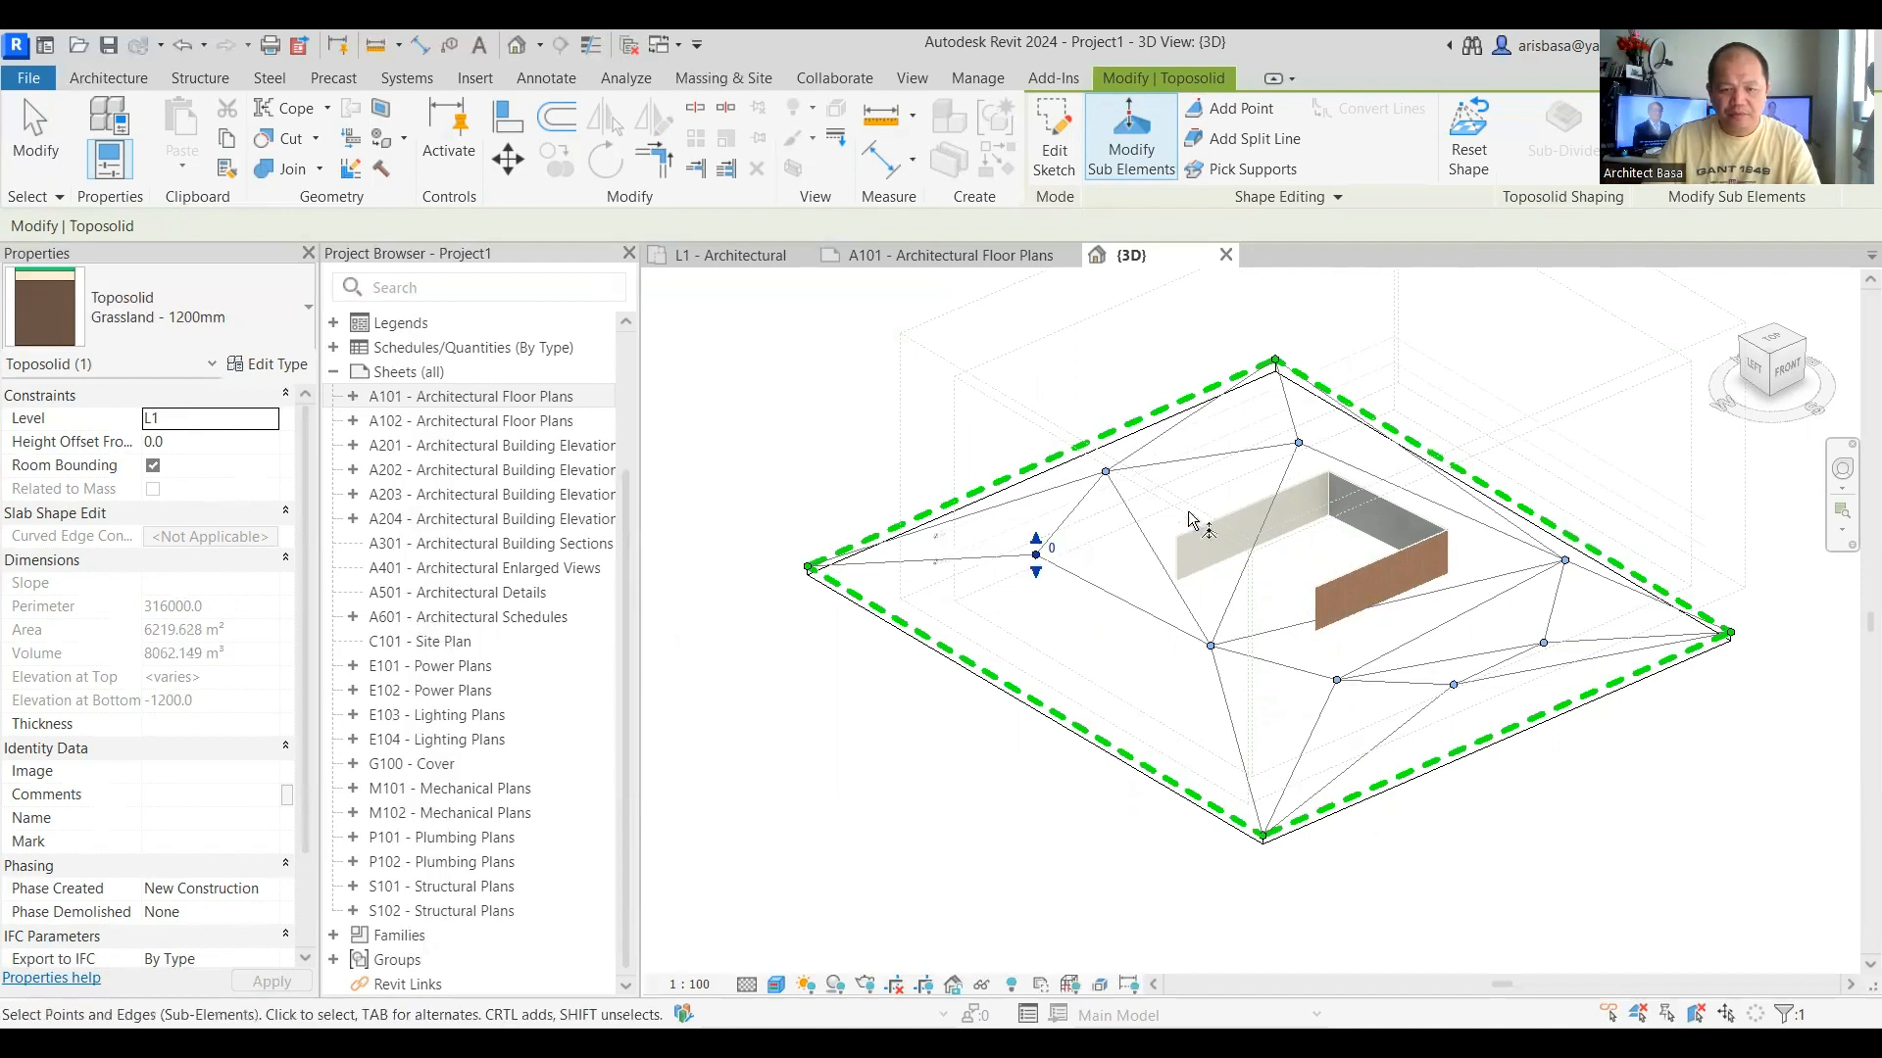
# Step: Raise the shape point near the rear edge behind the white wall to 500 and finish editing the toposolid's sub-elements
pyautogui.click(1106, 473)
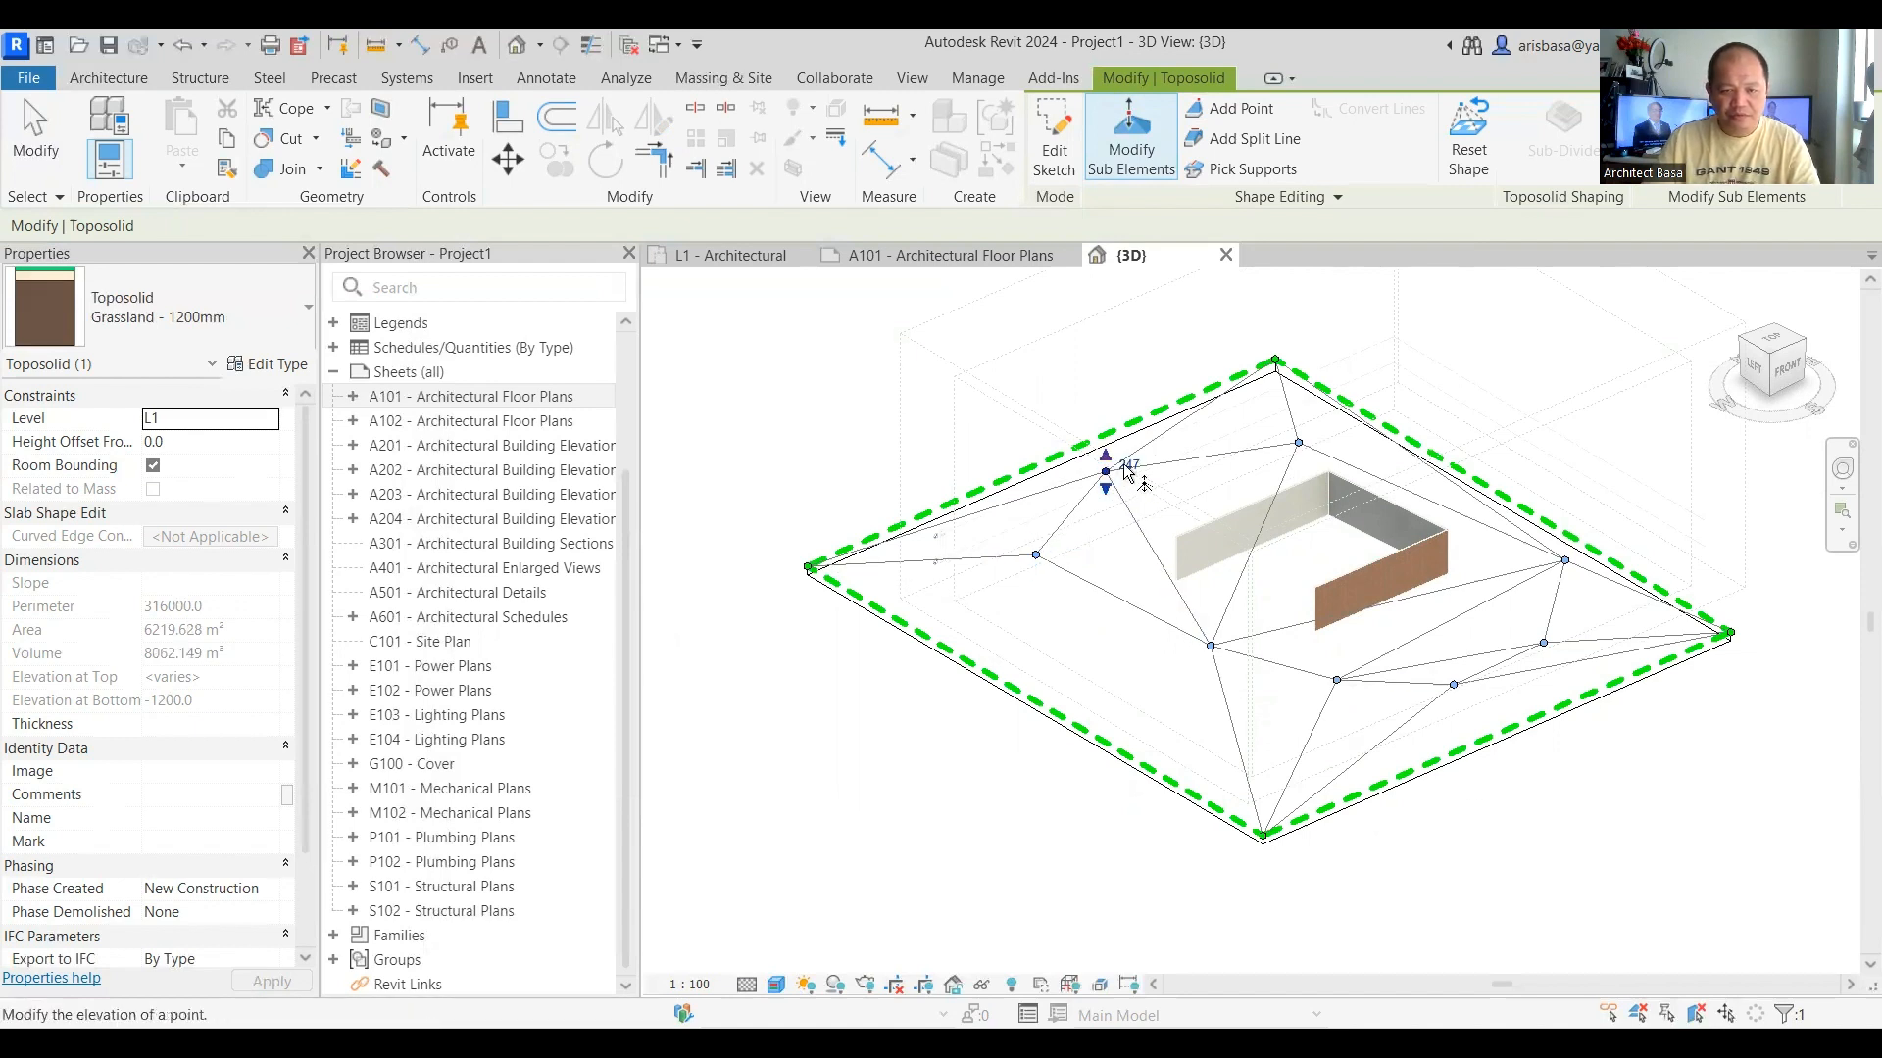
pyautogui.click(1129, 465)
pyautogui.write('500')
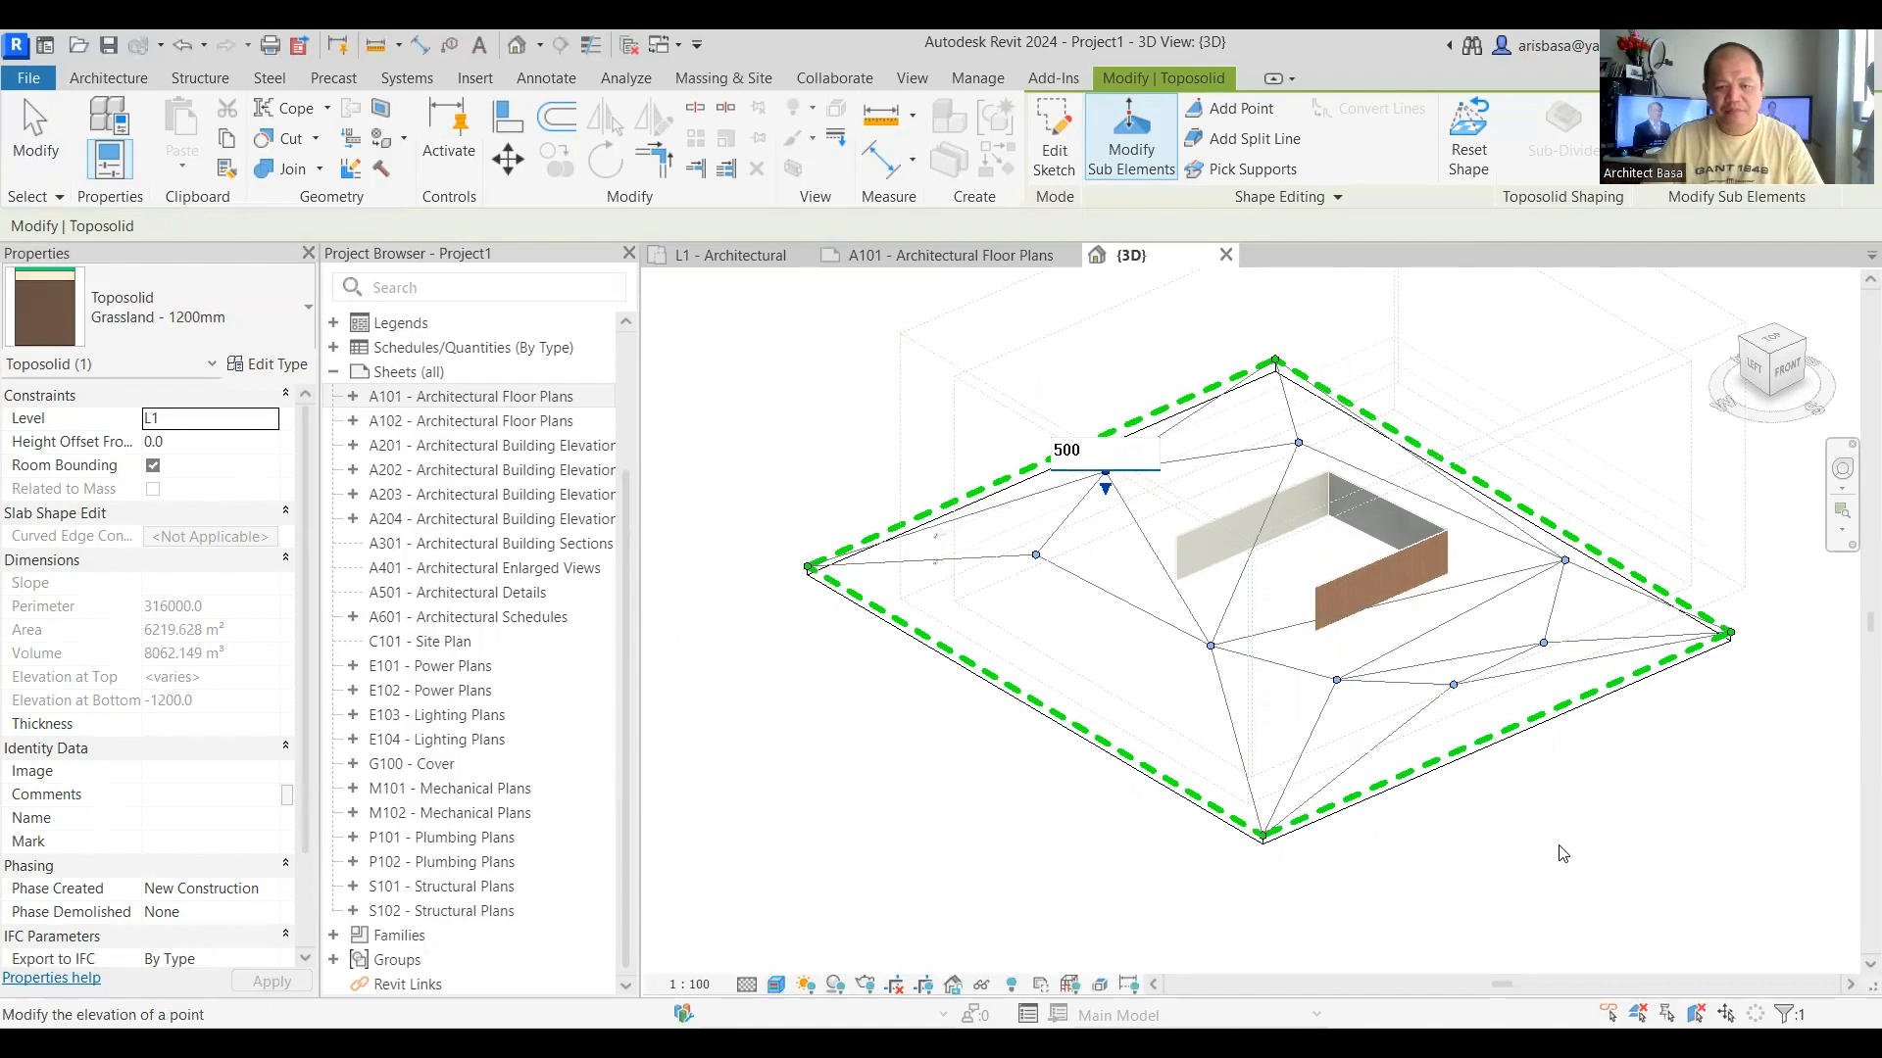
pyautogui.click(1558, 846)
pyautogui.scroll(-2, 1266, 812)
pyautogui.moveTo(1474, 832); pyautogui.dragTo(1395, 771, button='middle')
pyautogui.click(1304, 807)
pyautogui.moveTo(1423, 528); pyautogui.dragTo(1408, 585, button='middle')
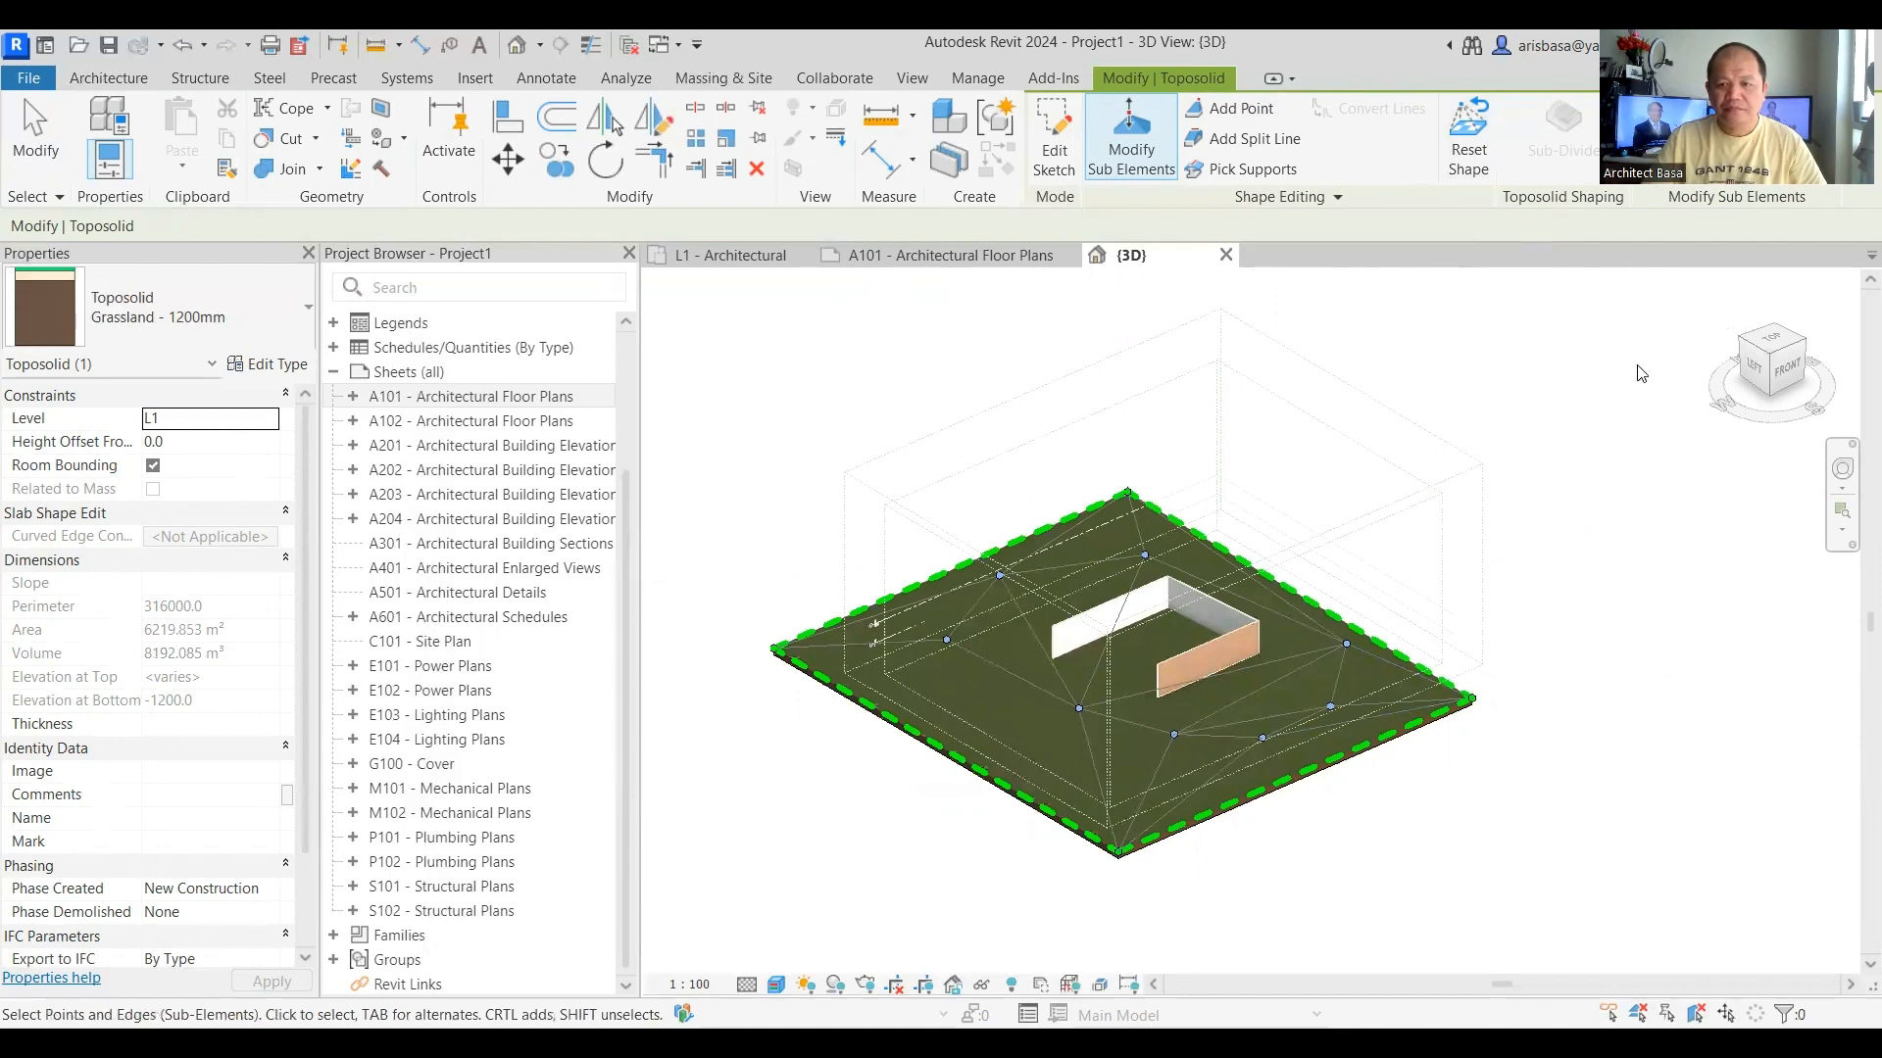
pyautogui.moveTo(1277, 432); pyautogui.dragTo(1362, 422, button='middle')
pyautogui.press('Escape')
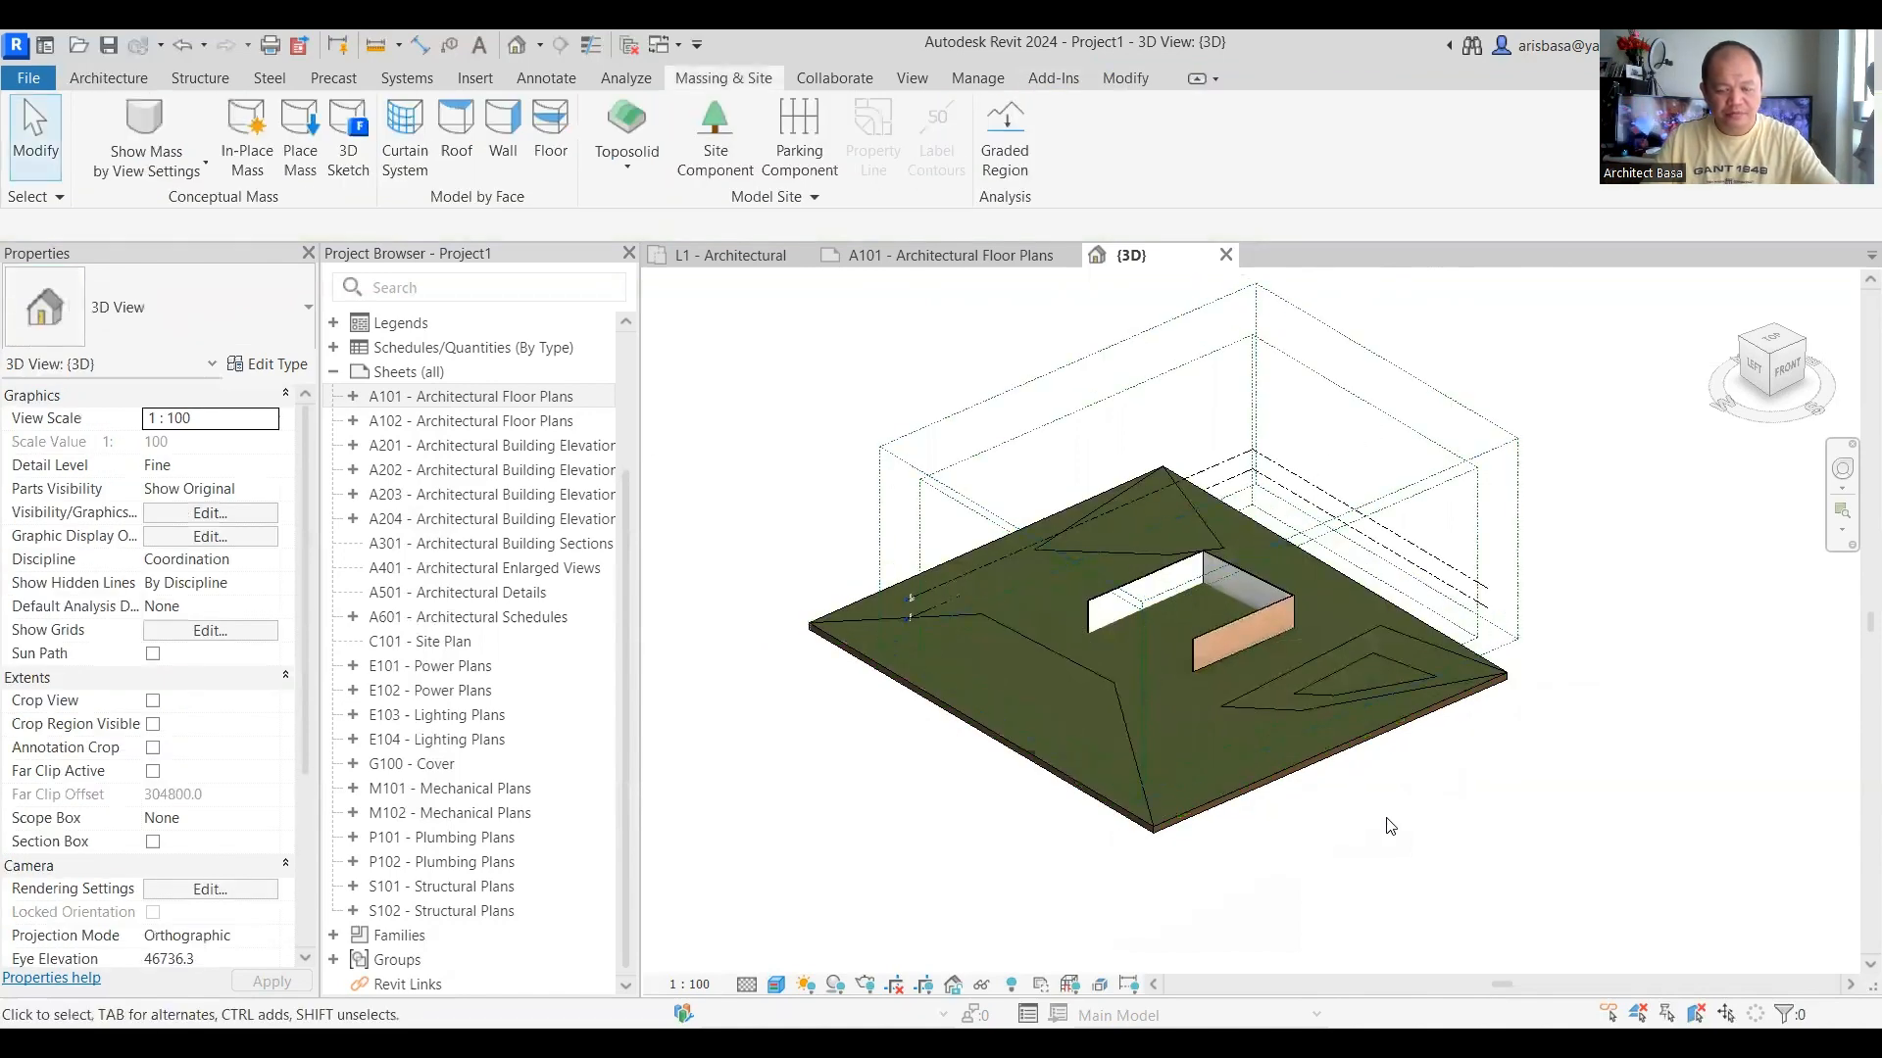
# Step: Examine the reshaped toposolid and its contour lines from several sides, and review its instance properties
pyautogui.keyDown('shift'); pyautogui.moveTo(1362, 845); pyautogui.dragTo(1156, 773, button='middle'); pyautogui.keyUp('shift')
pyautogui.scroll(6, 1178, 715)
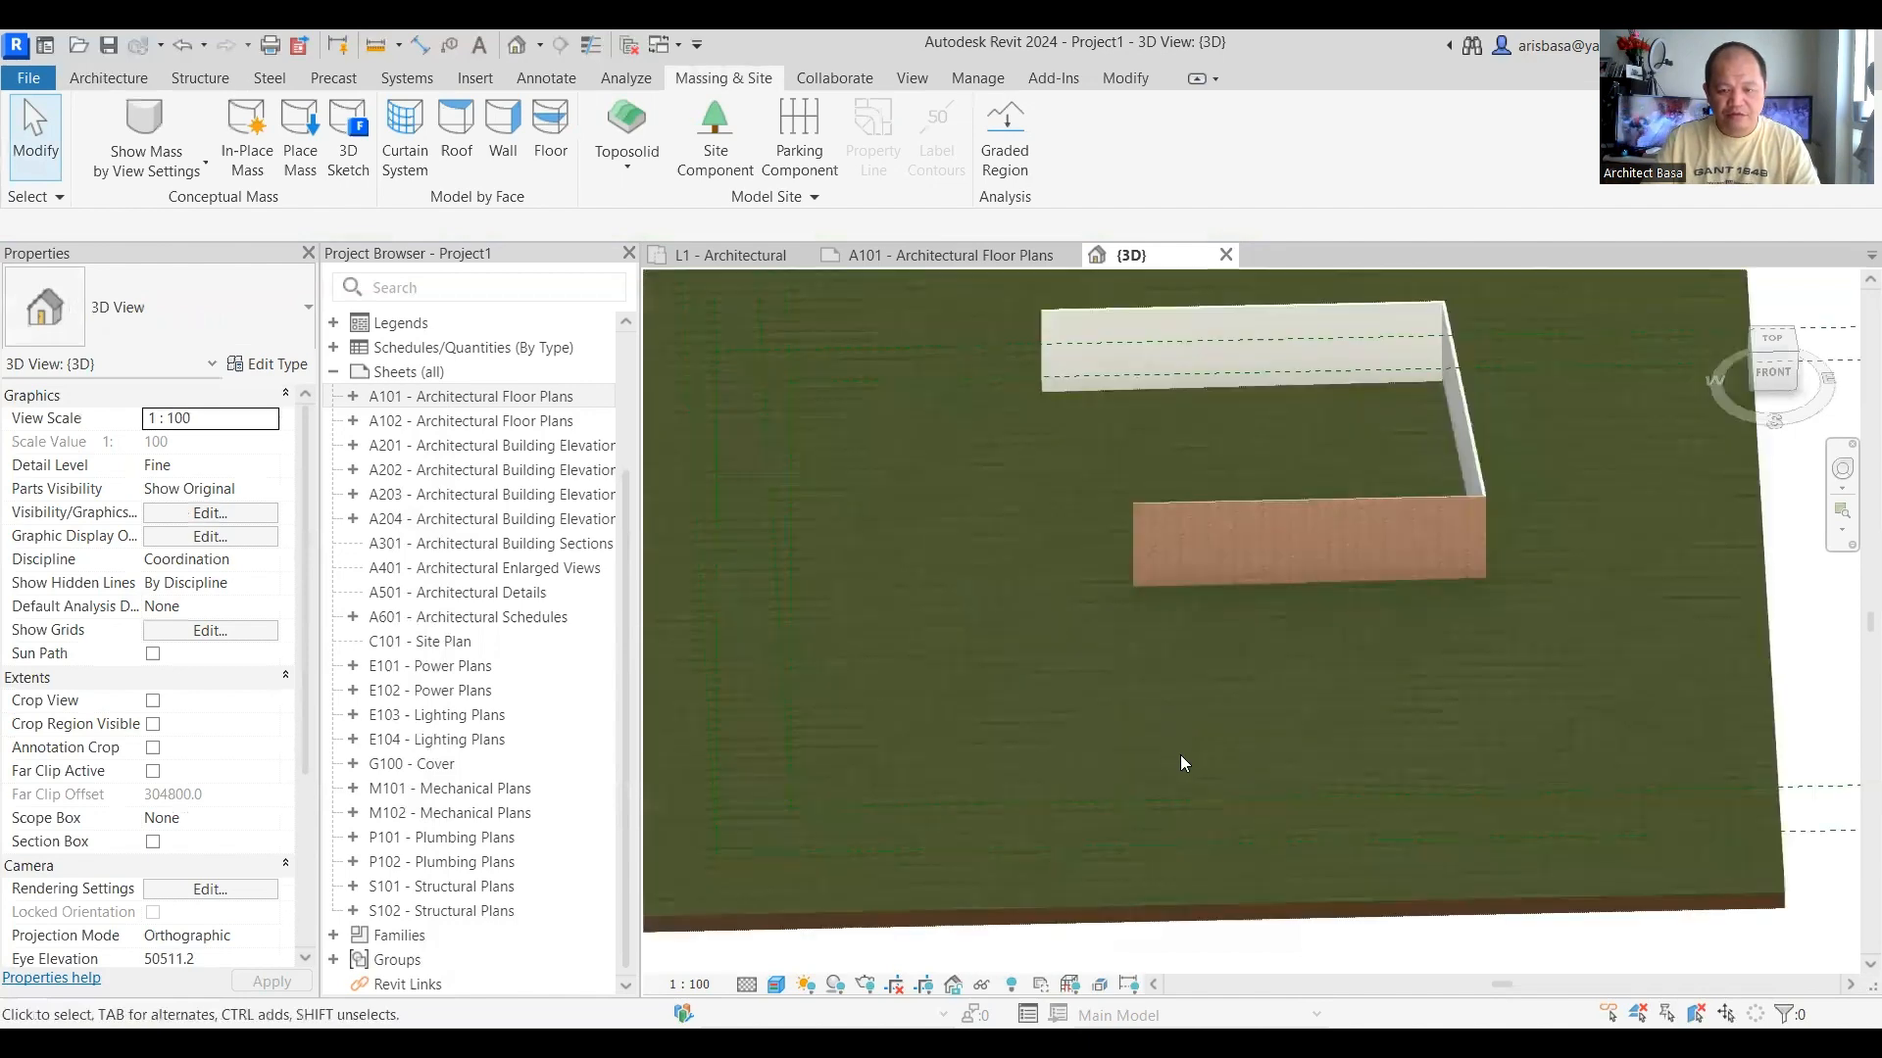
pyautogui.scroll(-2, 1400, 758)
pyautogui.keyDown('shift'); pyautogui.moveTo(1406, 775); pyautogui.dragTo(1308, 781, button='middle'); pyautogui.keyUp('shift')
pyautogui.keyDown('shift'); pyautogui.moveTo(1624, 782); pyautogui.dragTo(1227, 678, button='middle'); pyautogui.keyUp('shift')
pyautogui.moveTo(1155, 610); pyautogui.dragTo(1206, 748, button='middle')
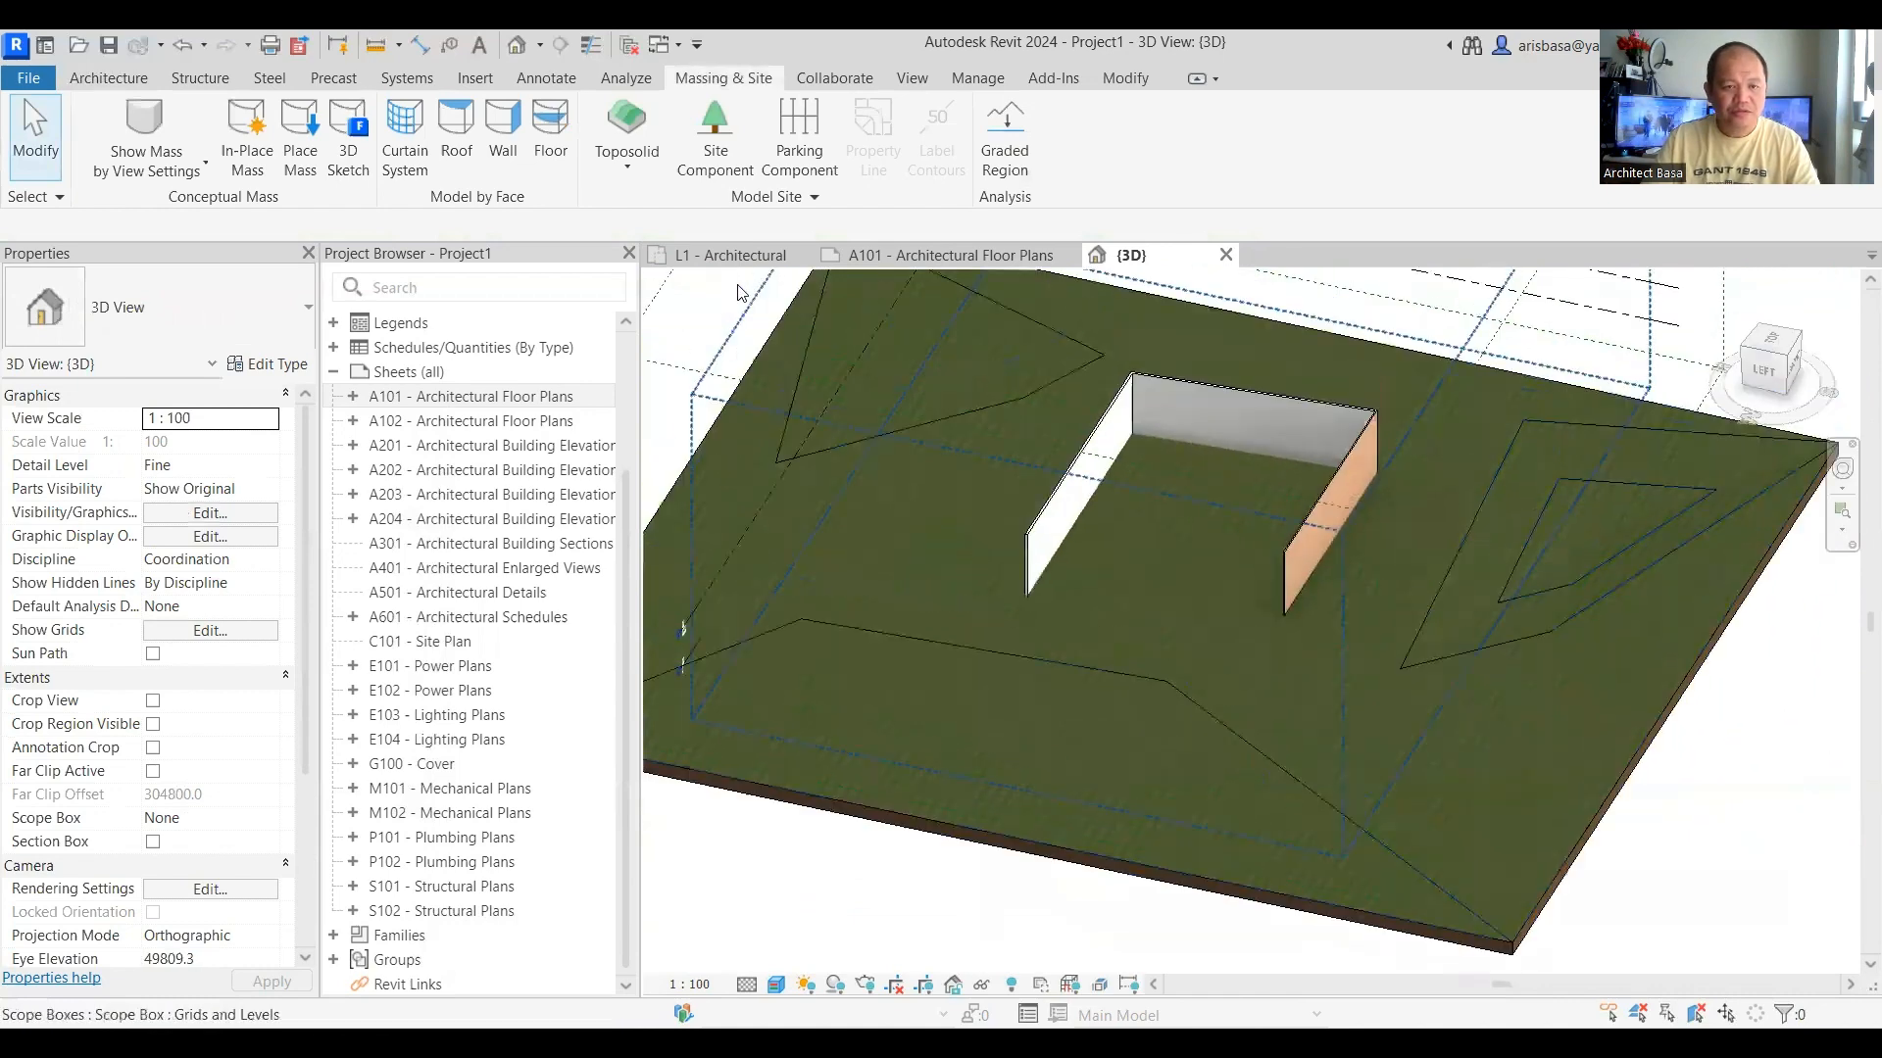
pyautogui.click(810, 200)
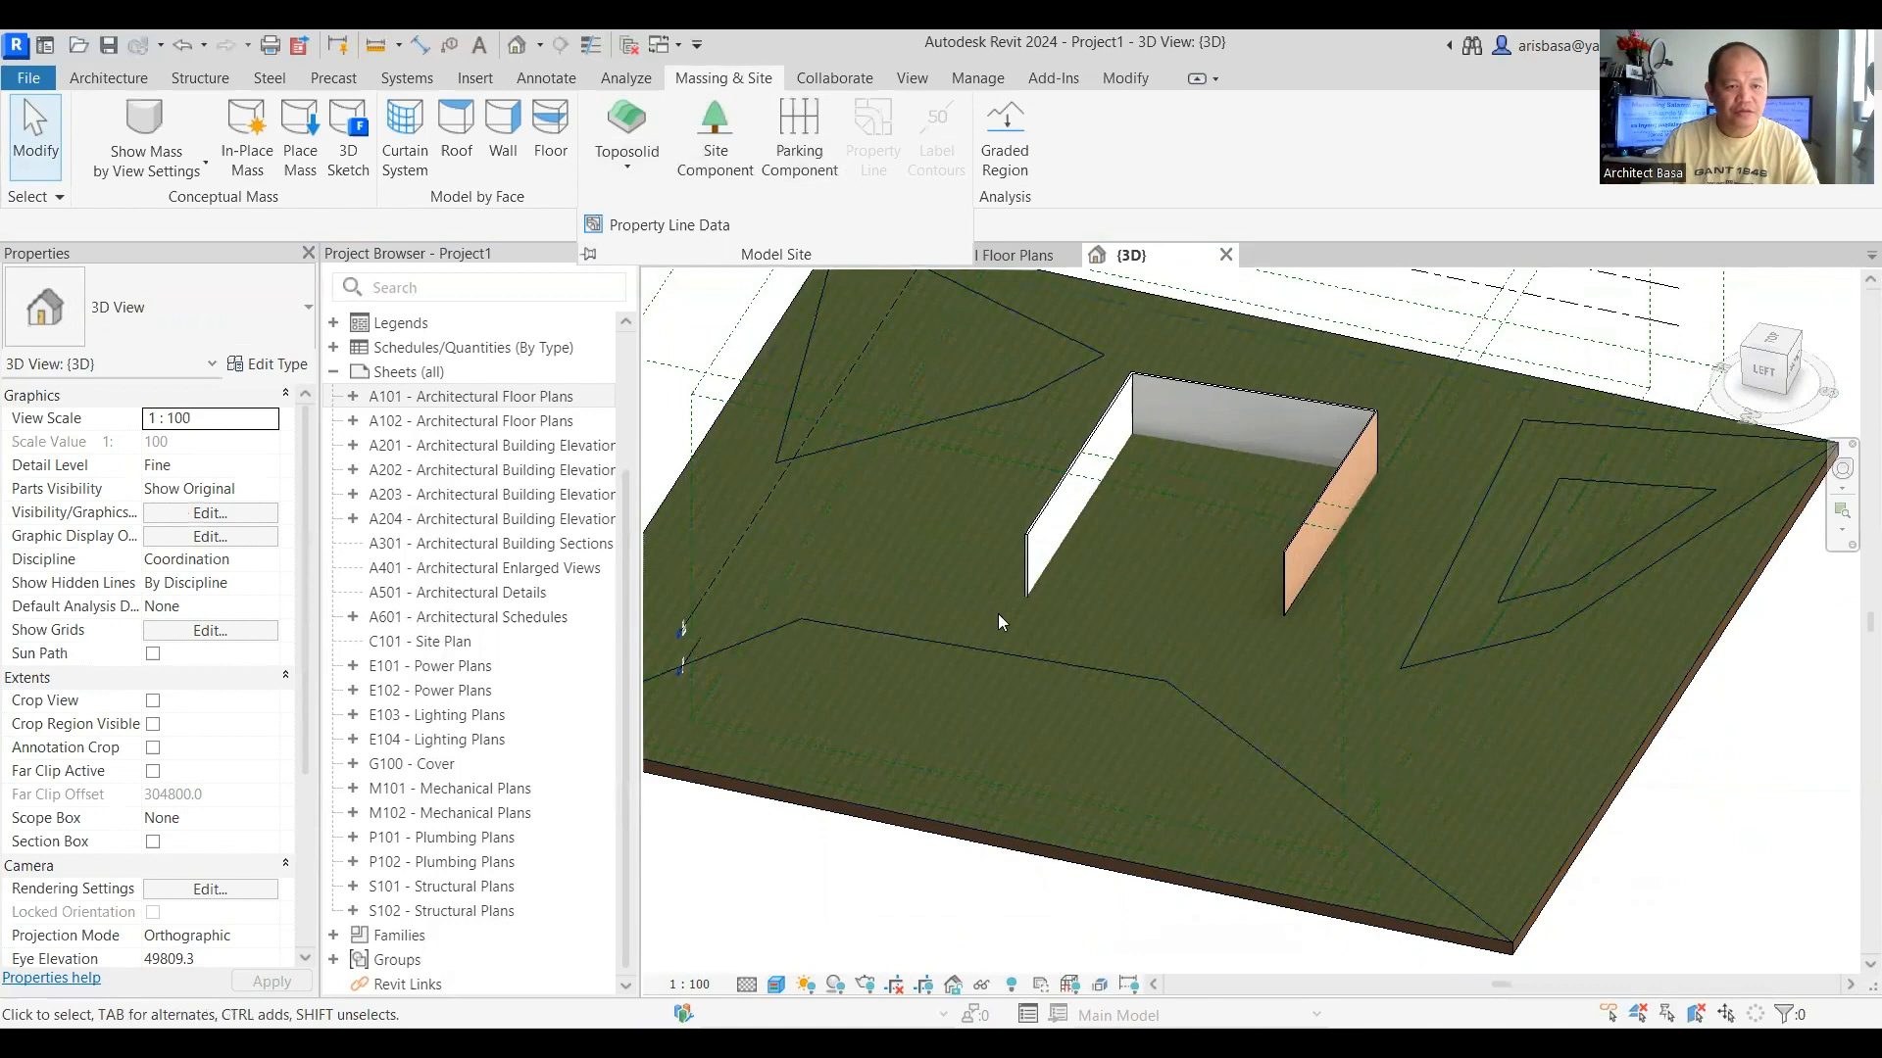
pyautogui.click(1216, 720)
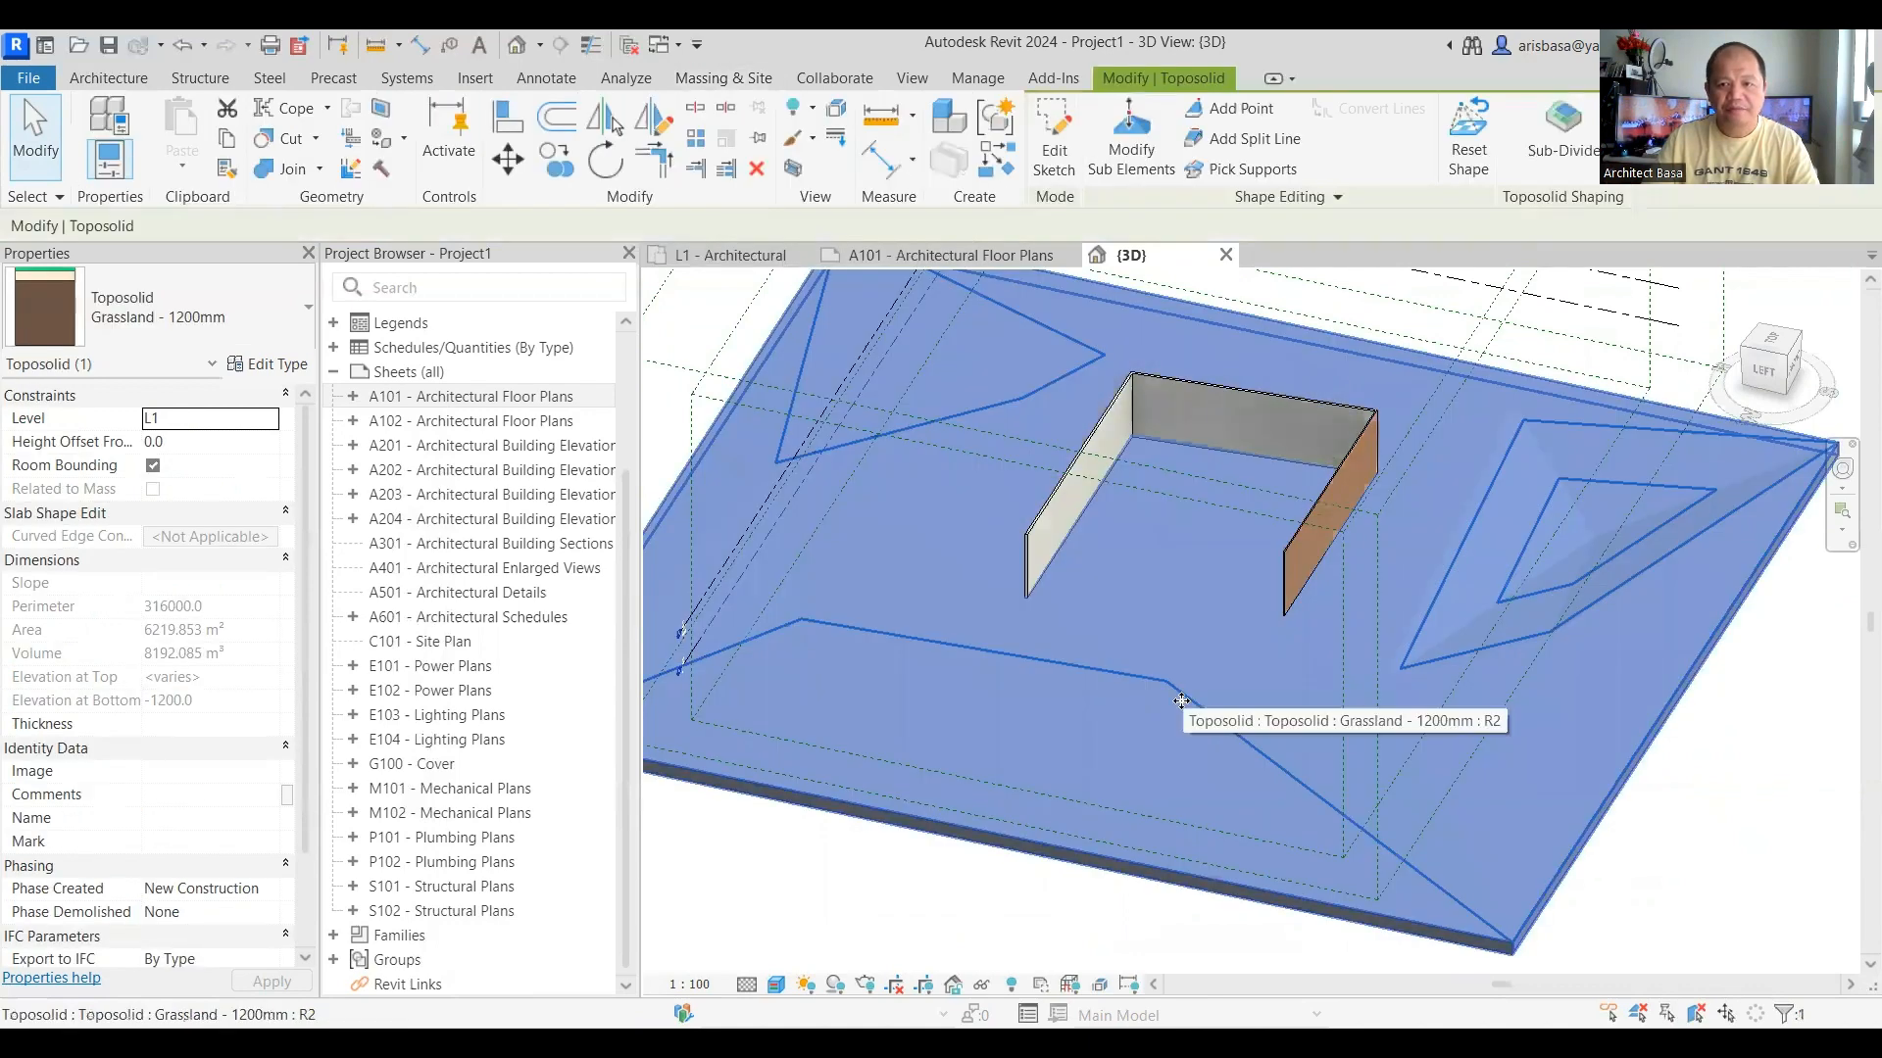
pyautogui.rightClick(1139, 592)
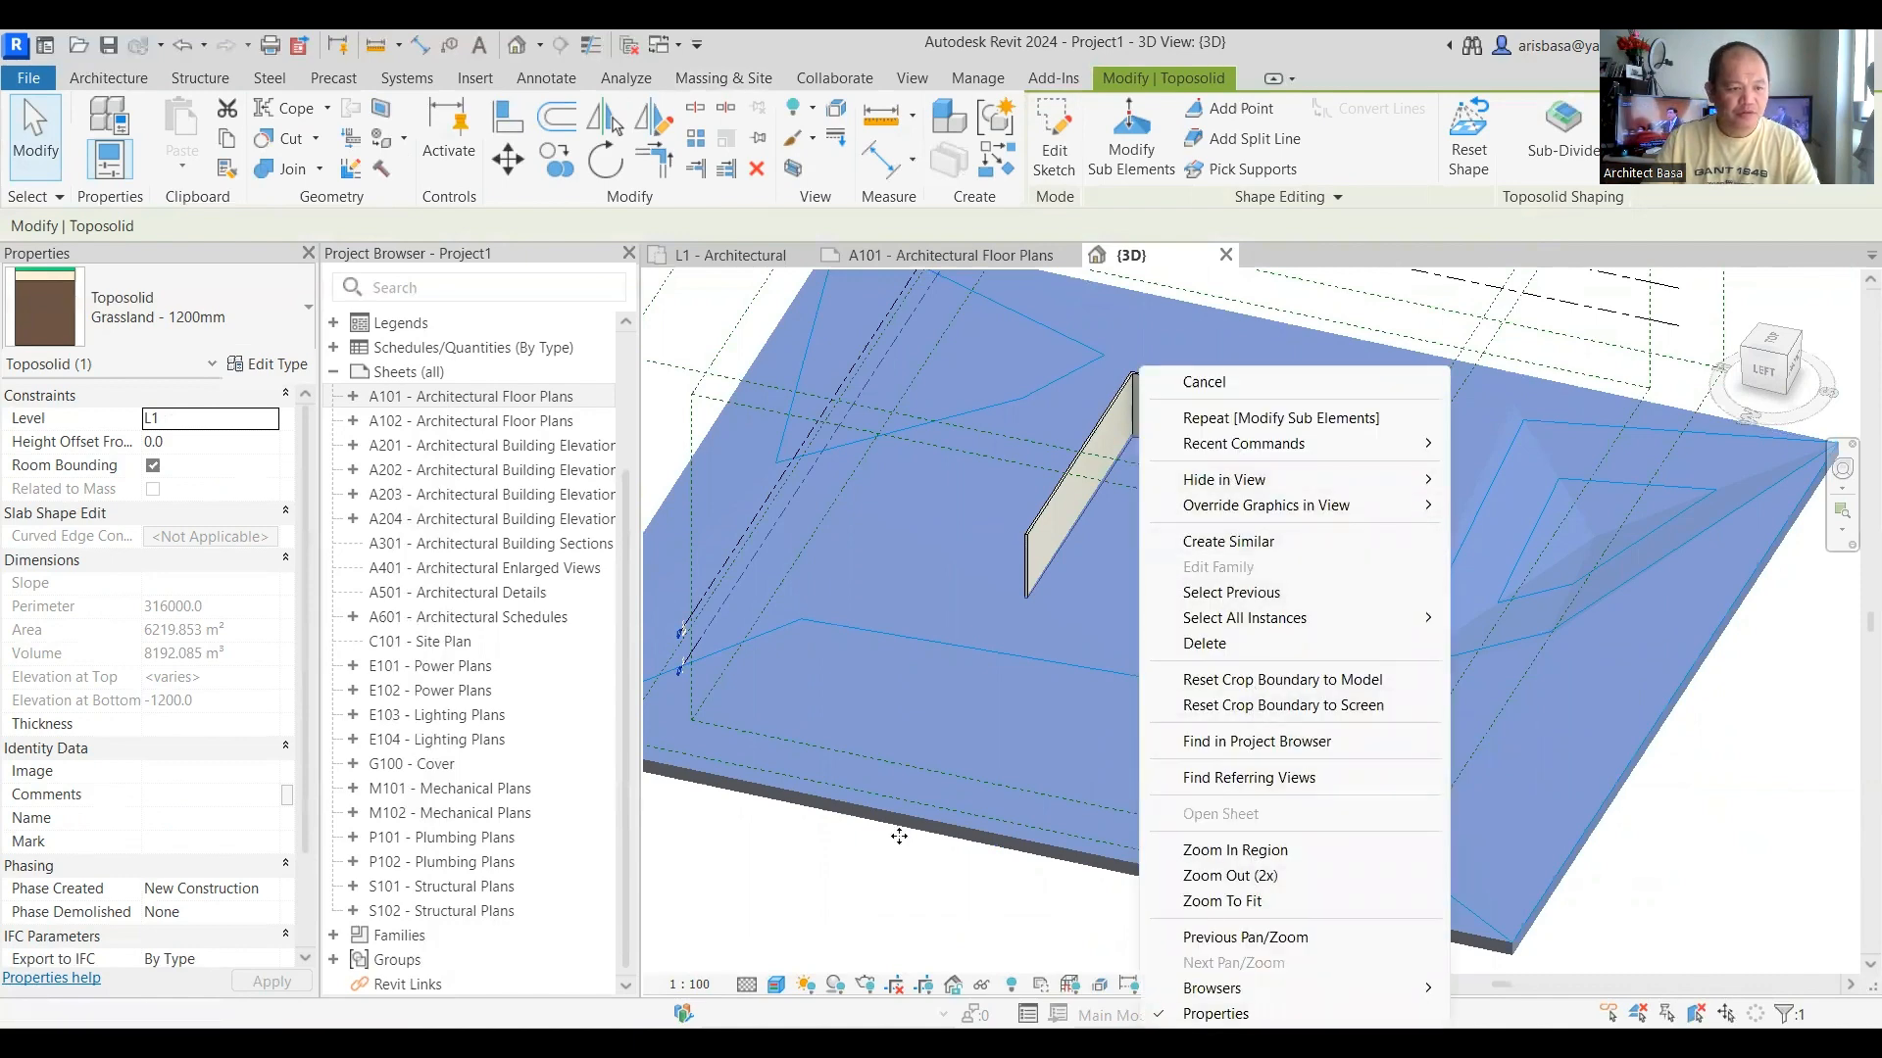
pyautogui.scroll(-1, 1209, 533)
pyautogui.moveTo(1209, 533); pyautogui.dragTo(1243, 429, button='middle')
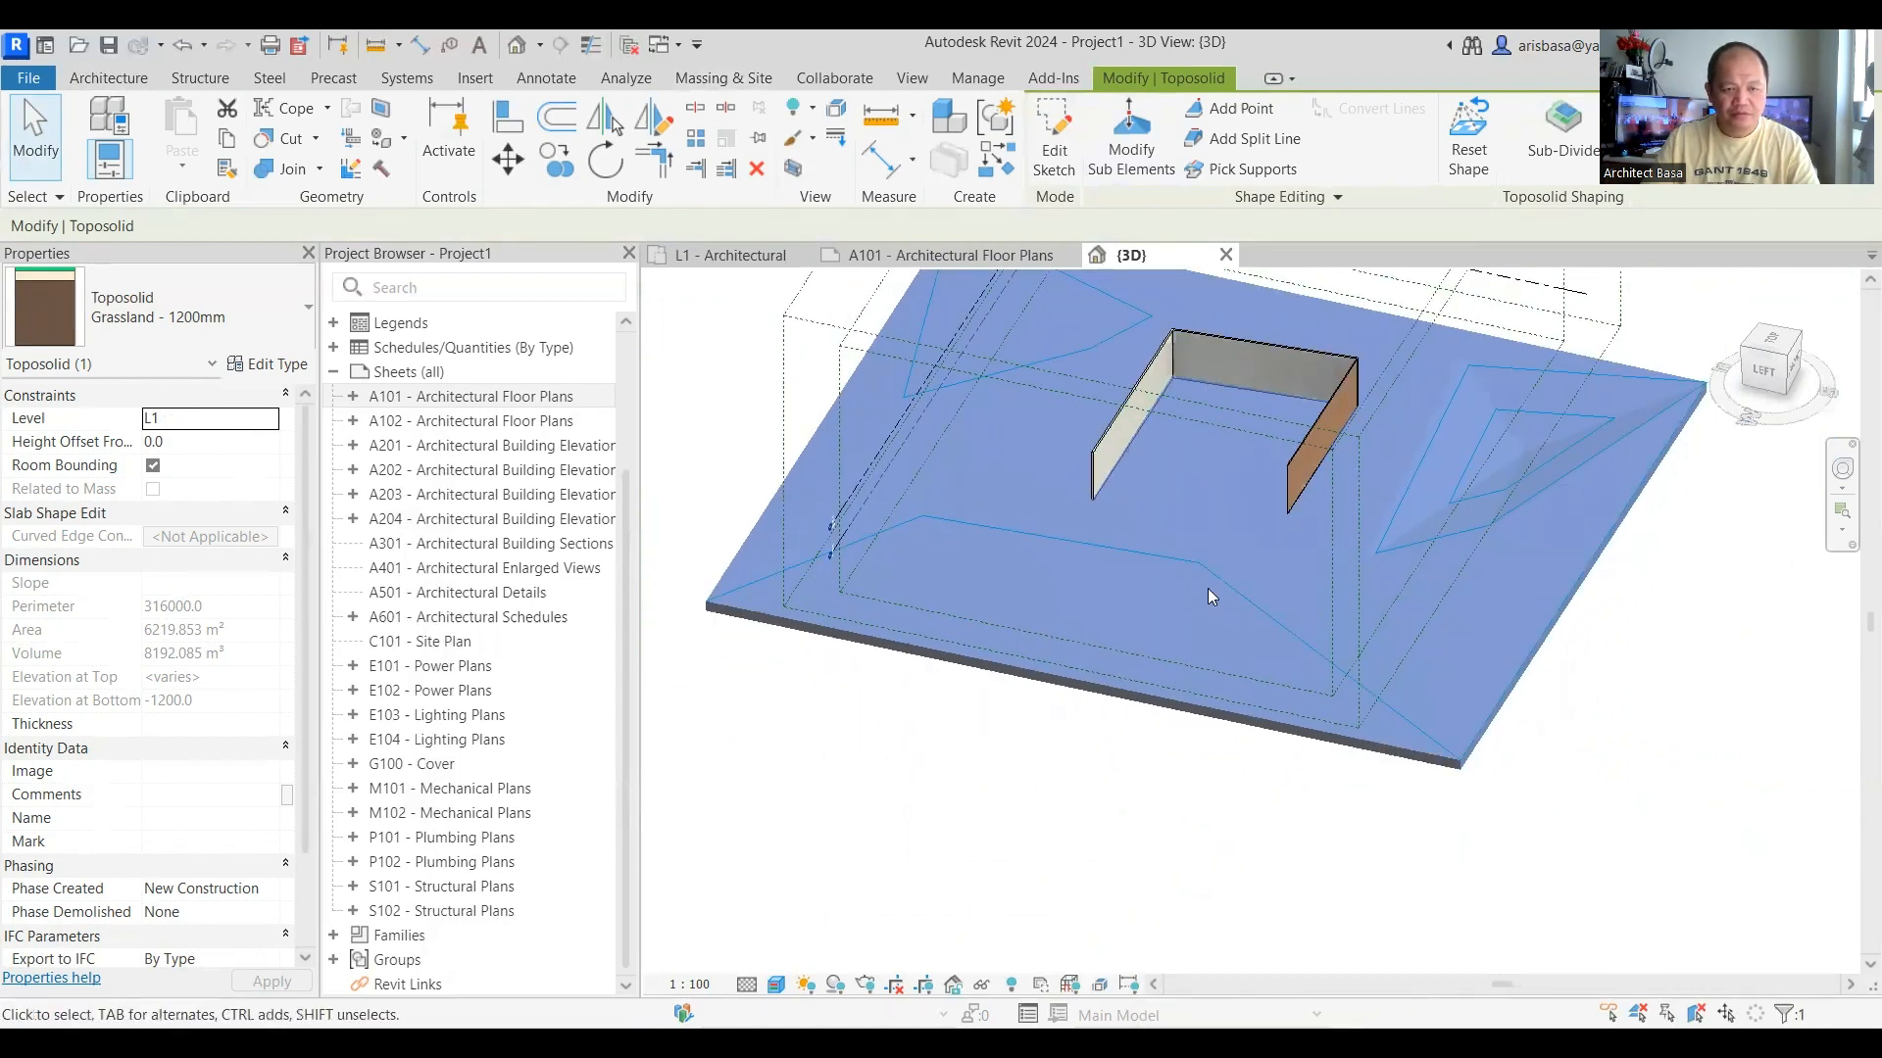
pyautogui.moveTo(309, 451); pyautogui.dragTo(296, 555)
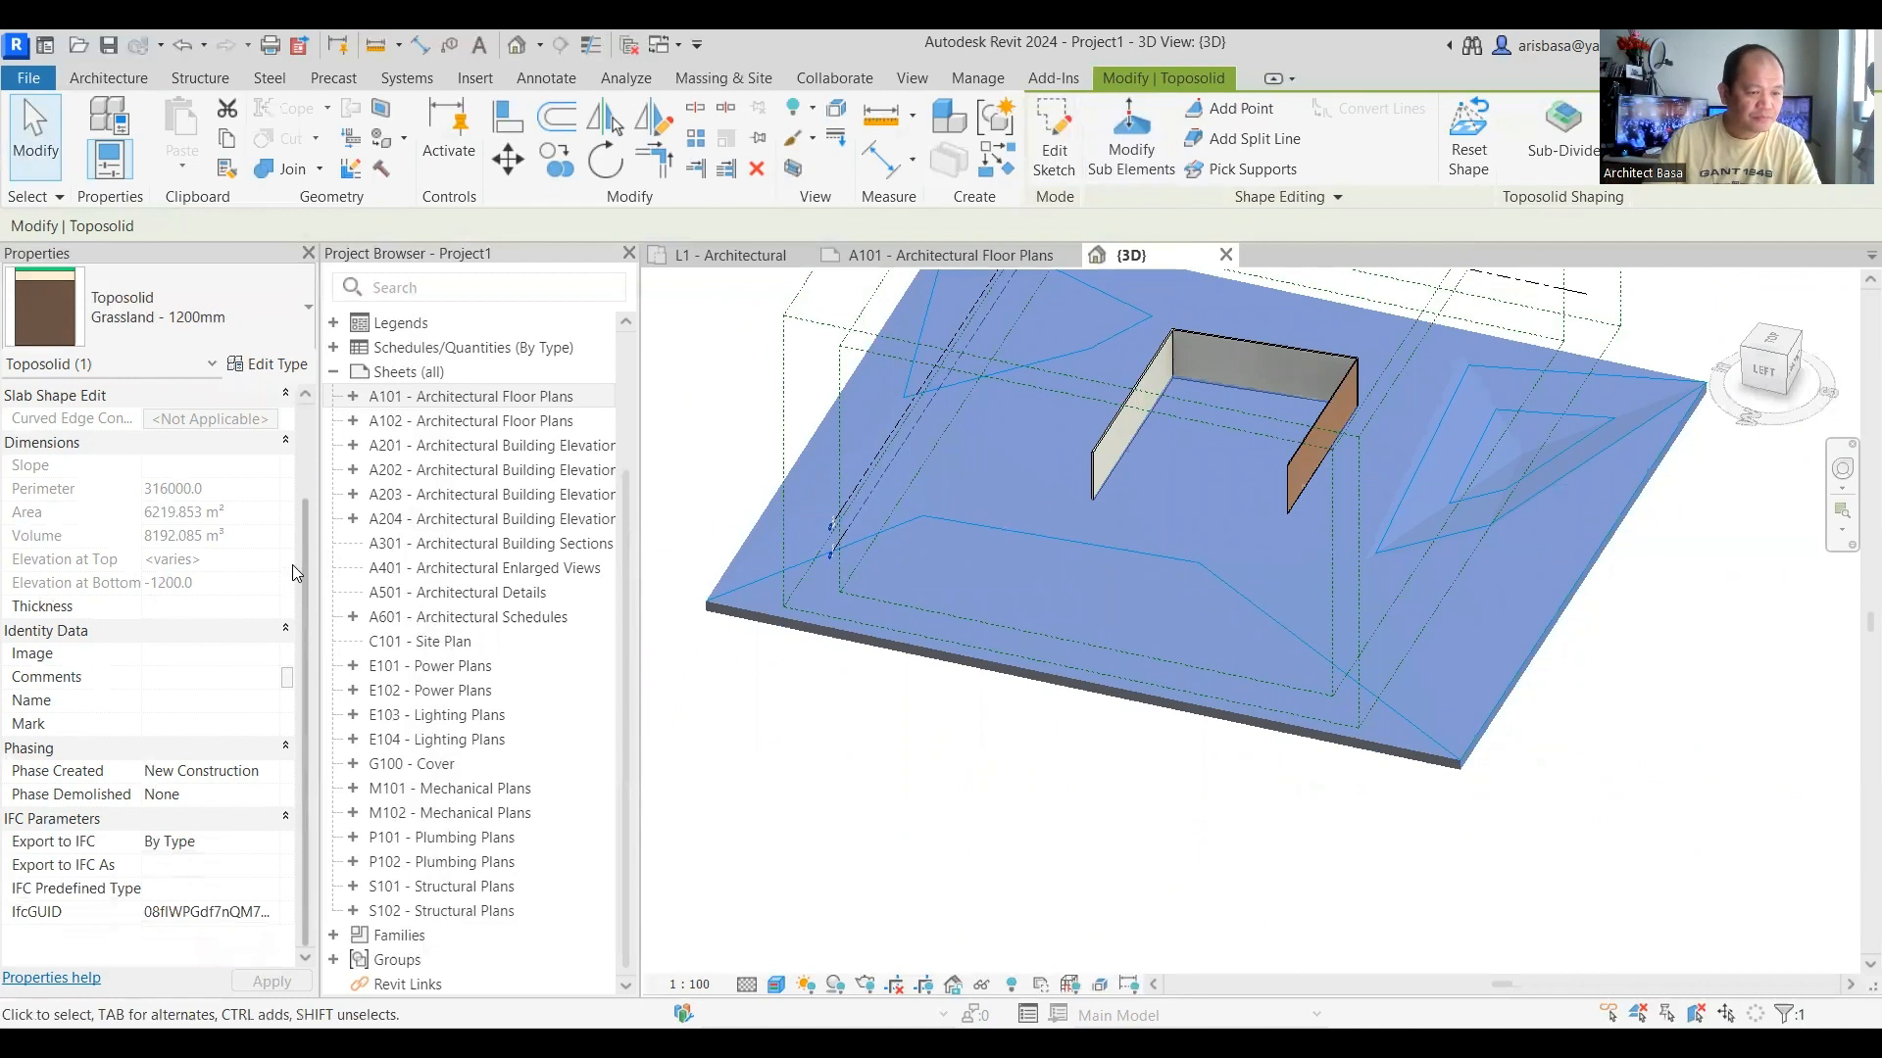
pyautogui.moveTo(292, 529); pyautogui.dragTo(298, 447)
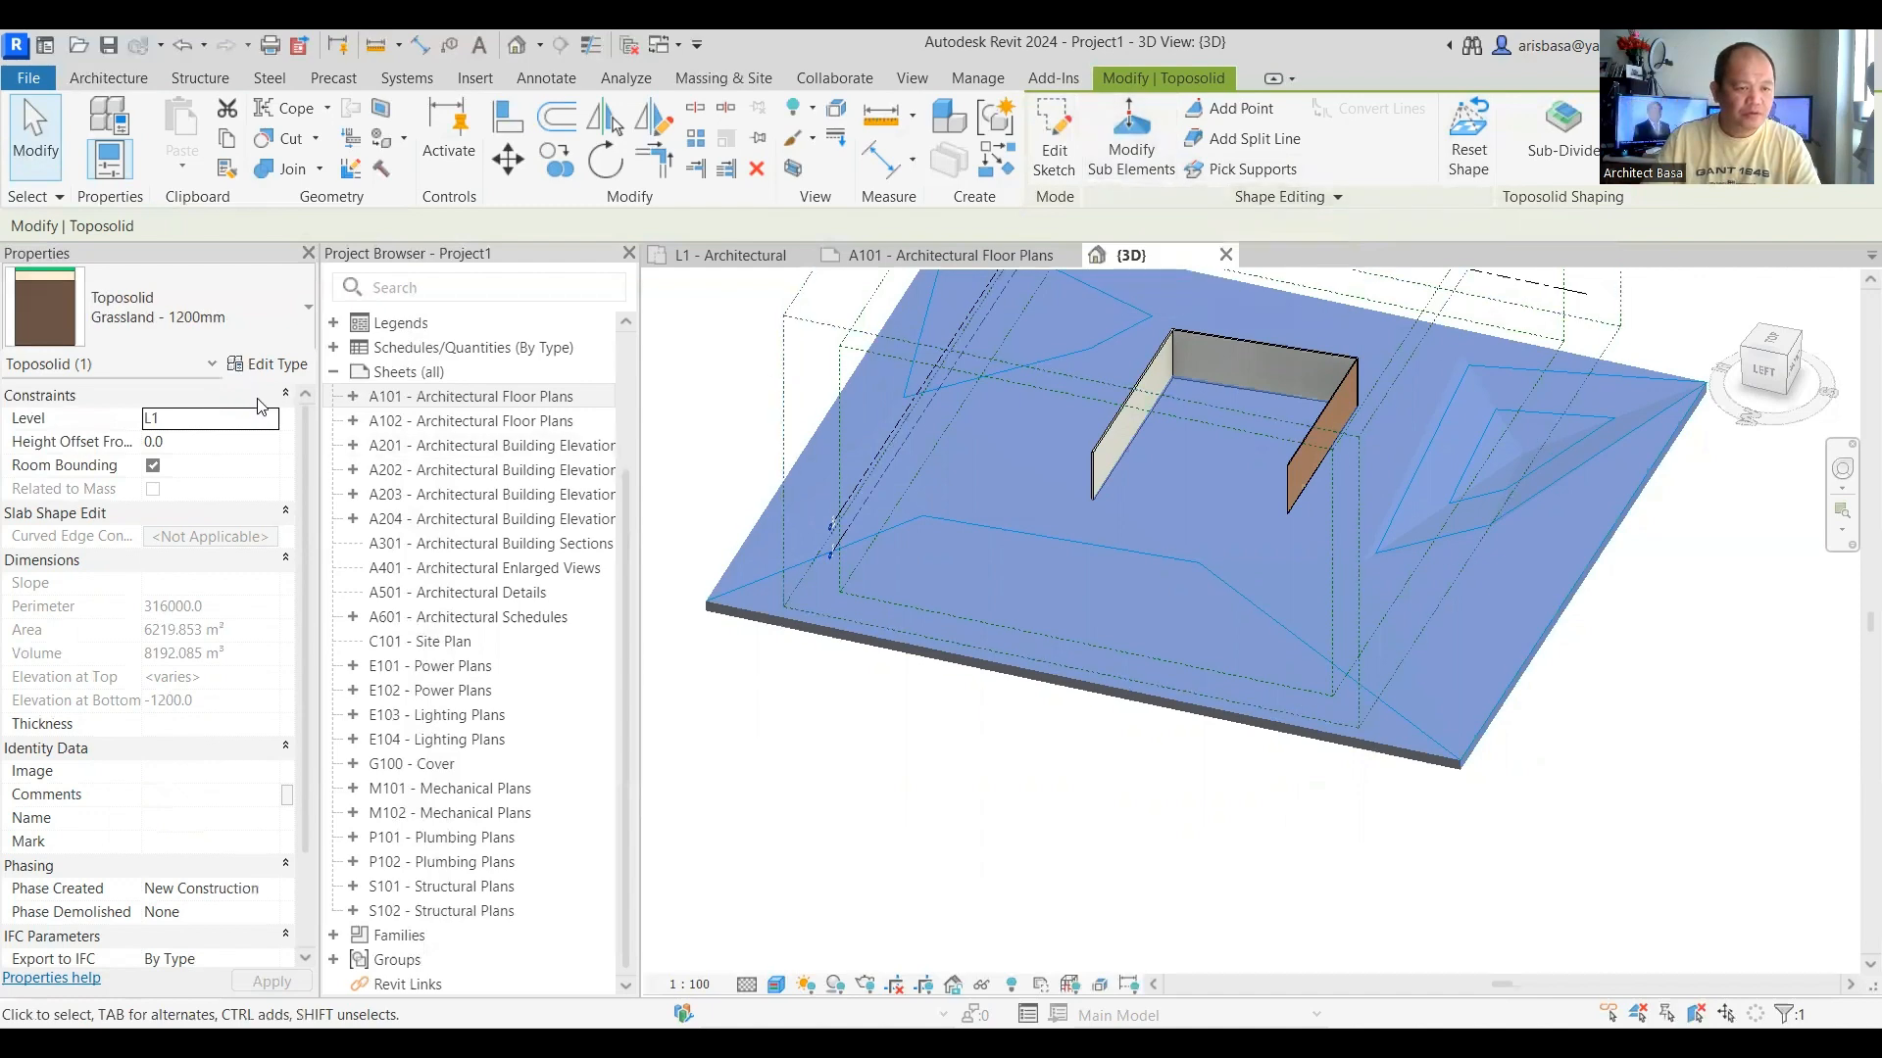
# Step: Set the Grassland - 1200mm type's contour intervals to 200 for primary contours and 100 for secondary contours
pyautogui.click(279, 372)
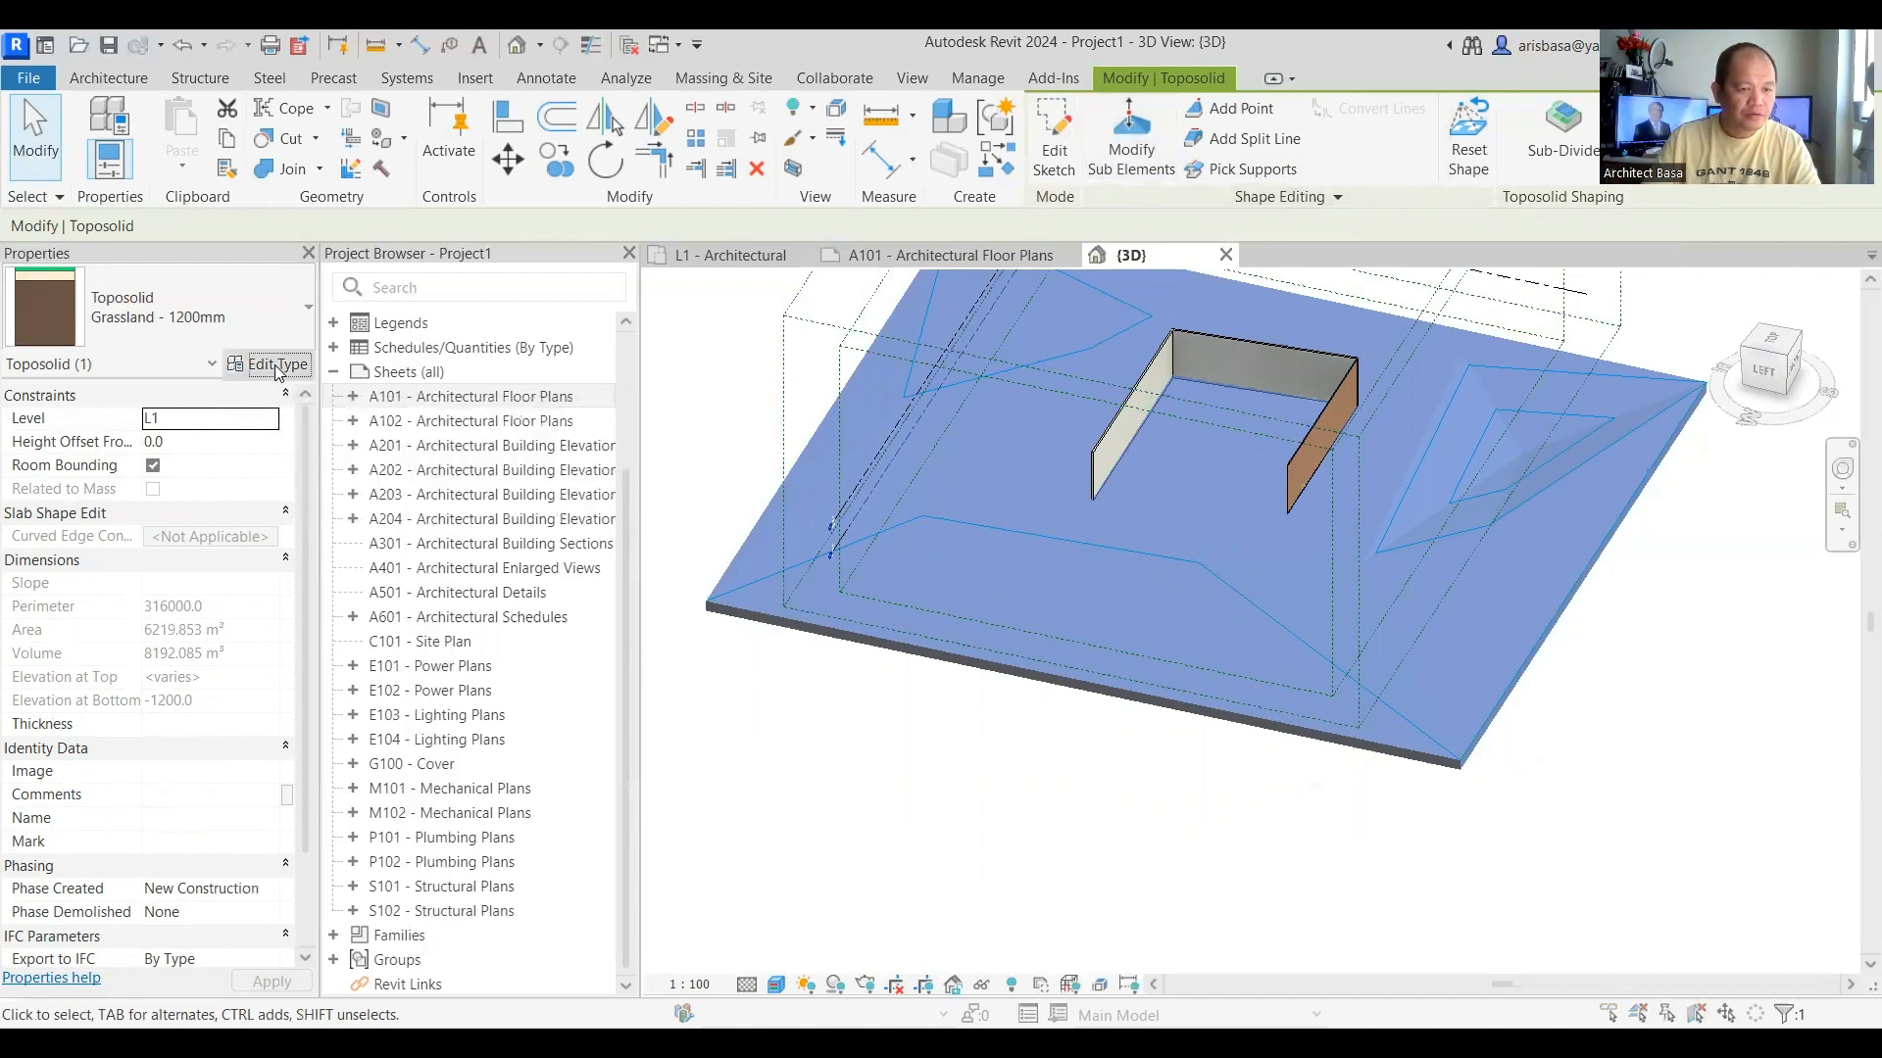
pyautogui.scroll(-2, 1398, 485)
pyautogui.scroll(2, 1404, 463)
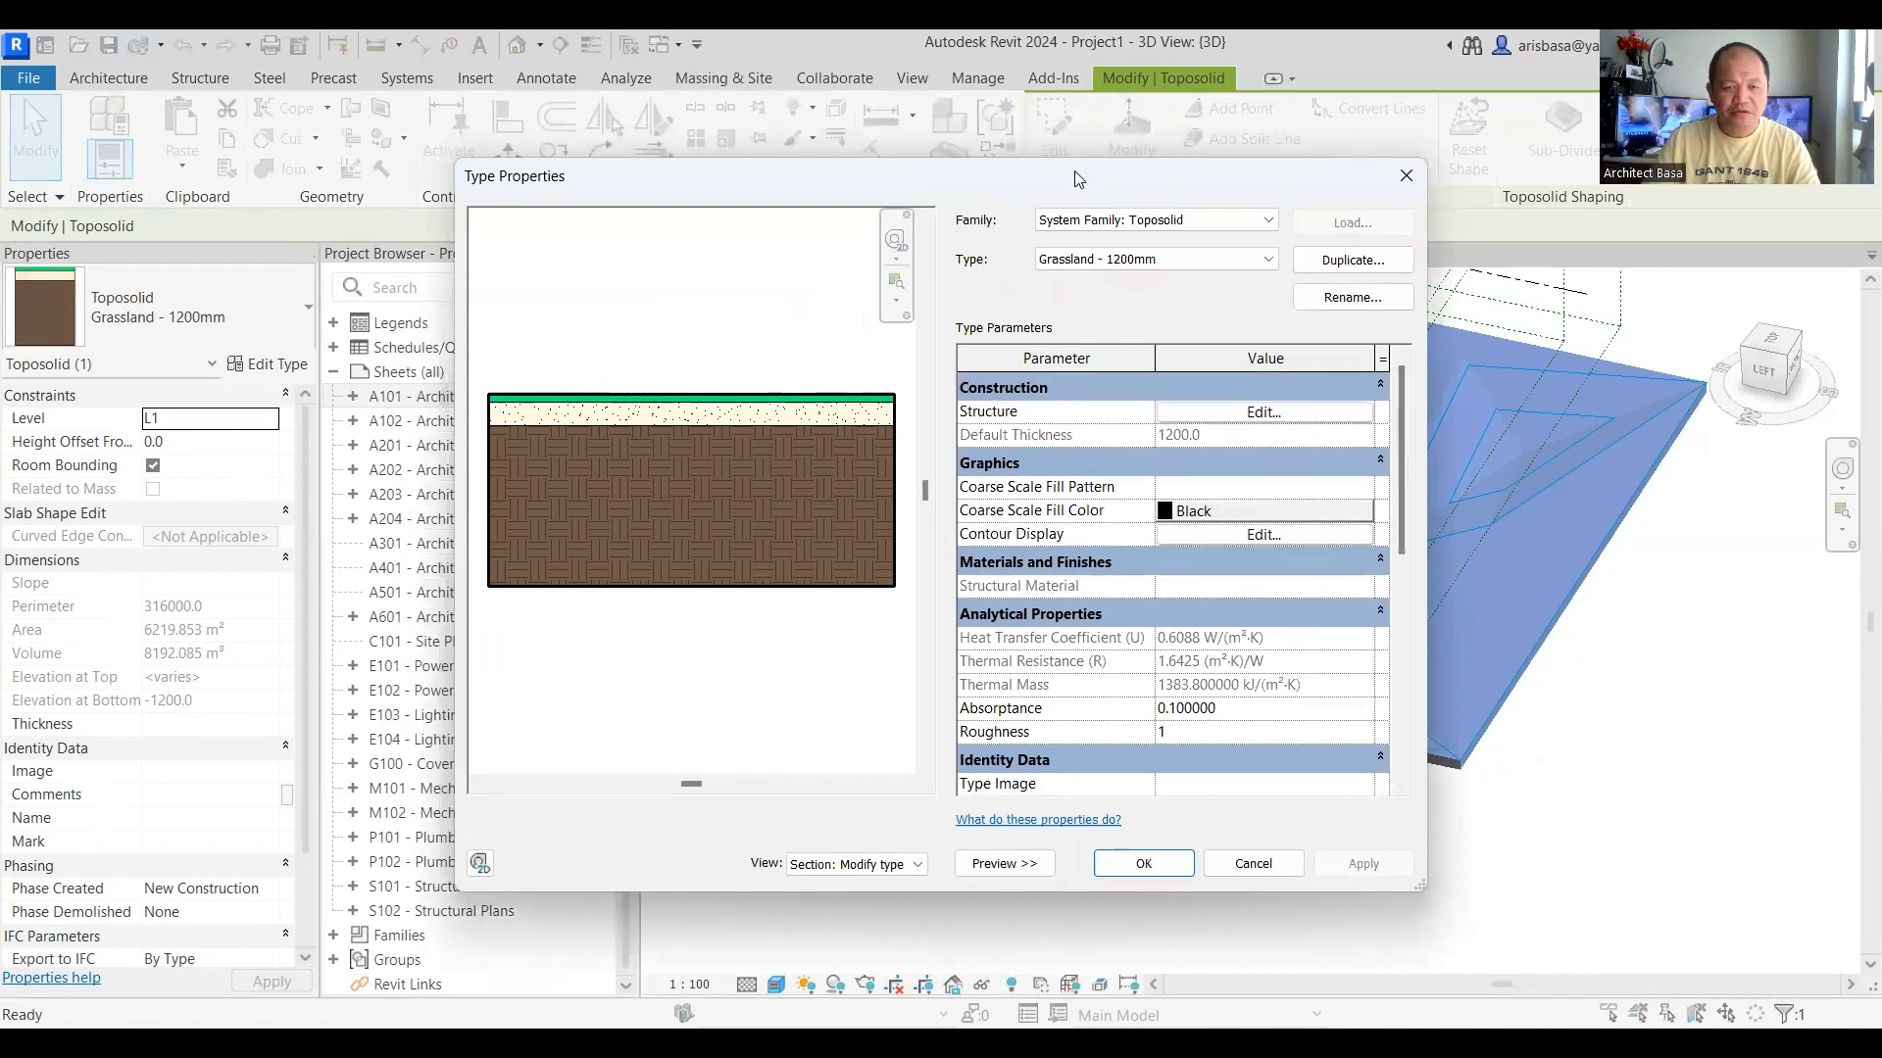
pyautogui.moveTo(796, 188); pyautogui.dragTo(462, 136)
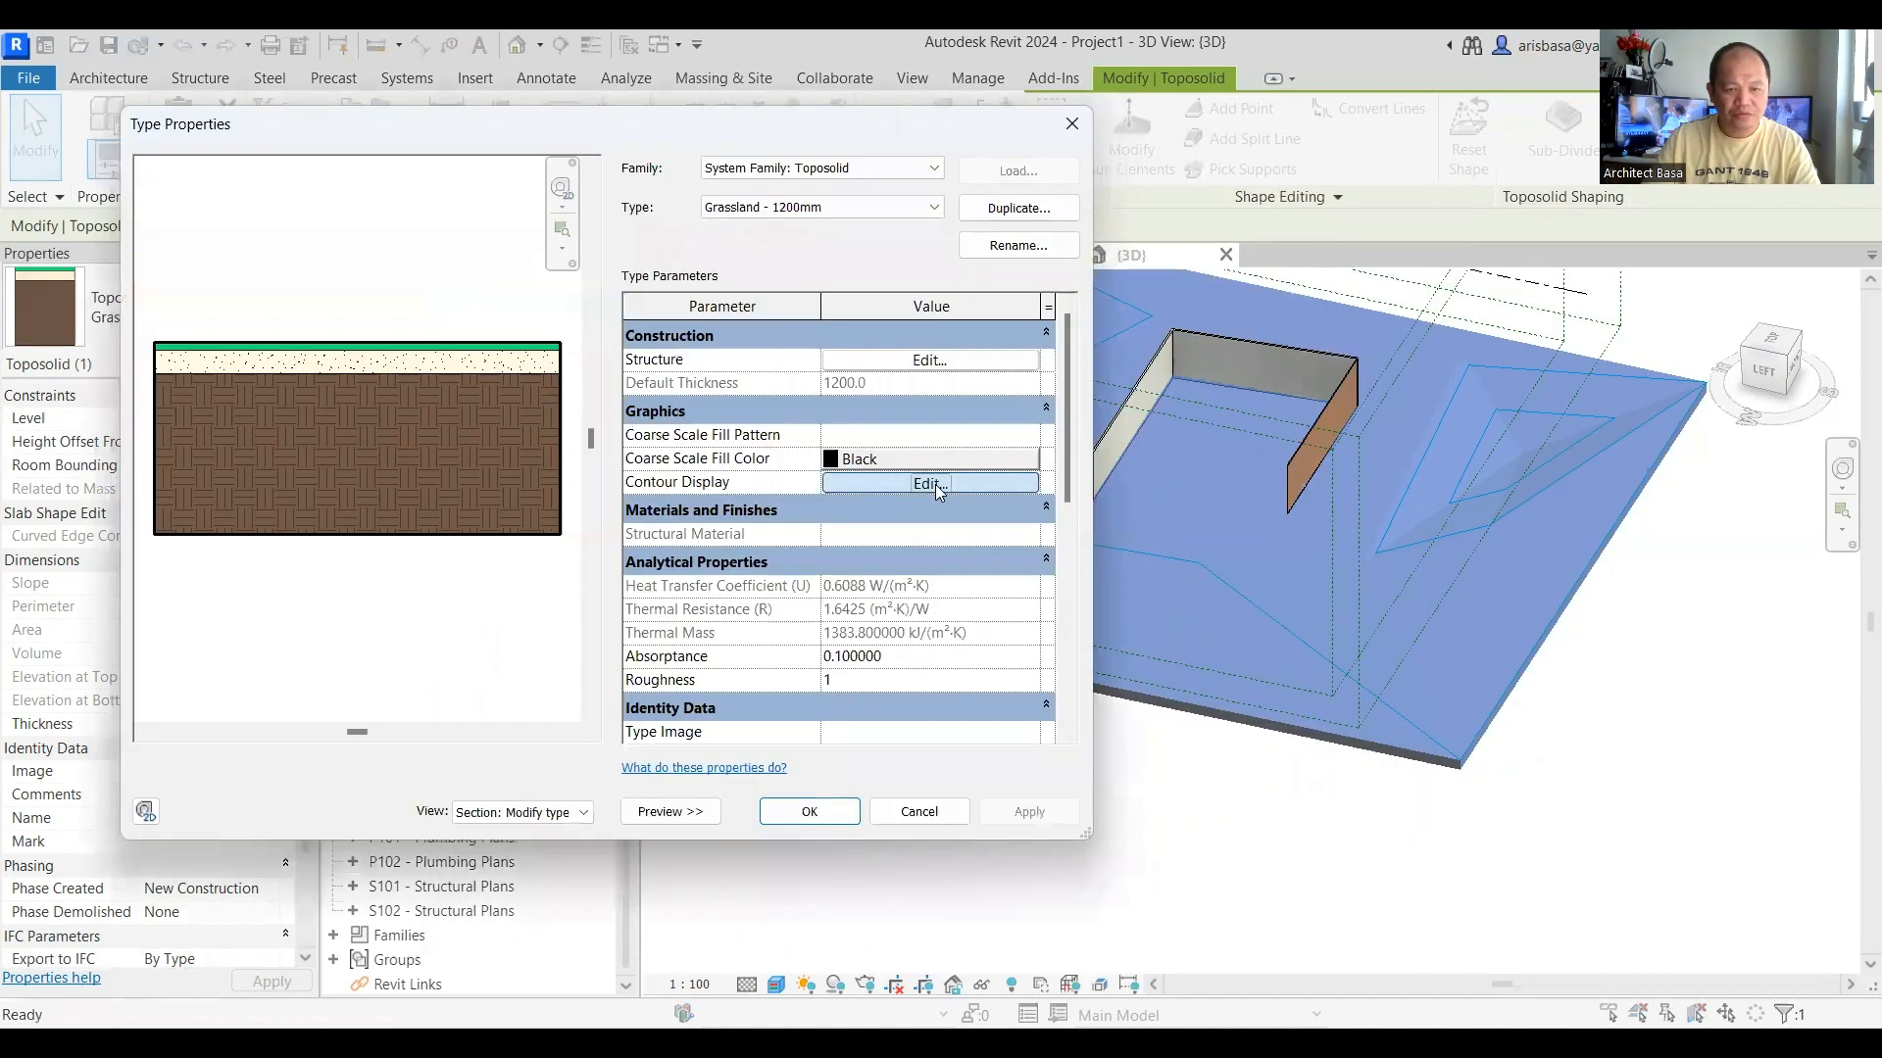
pyautogui.click(935, 484)
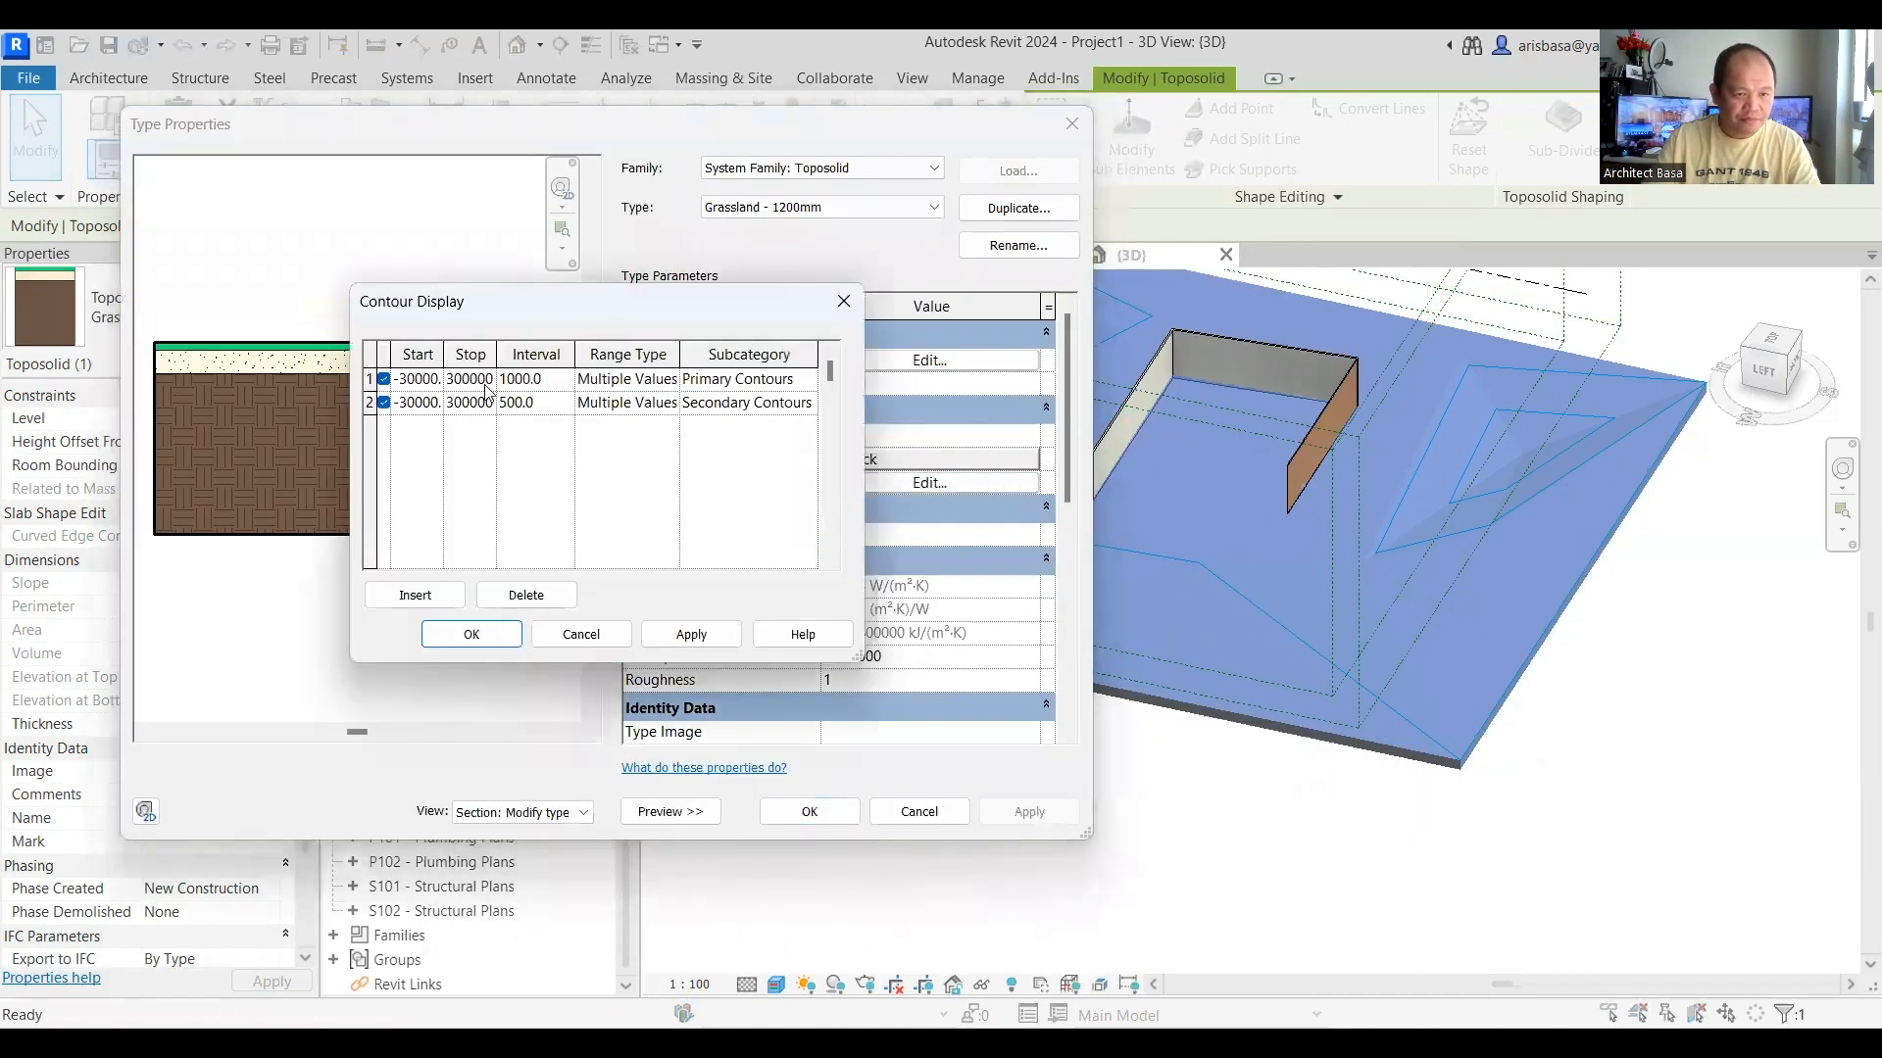
pyautogui.click(560, 378)
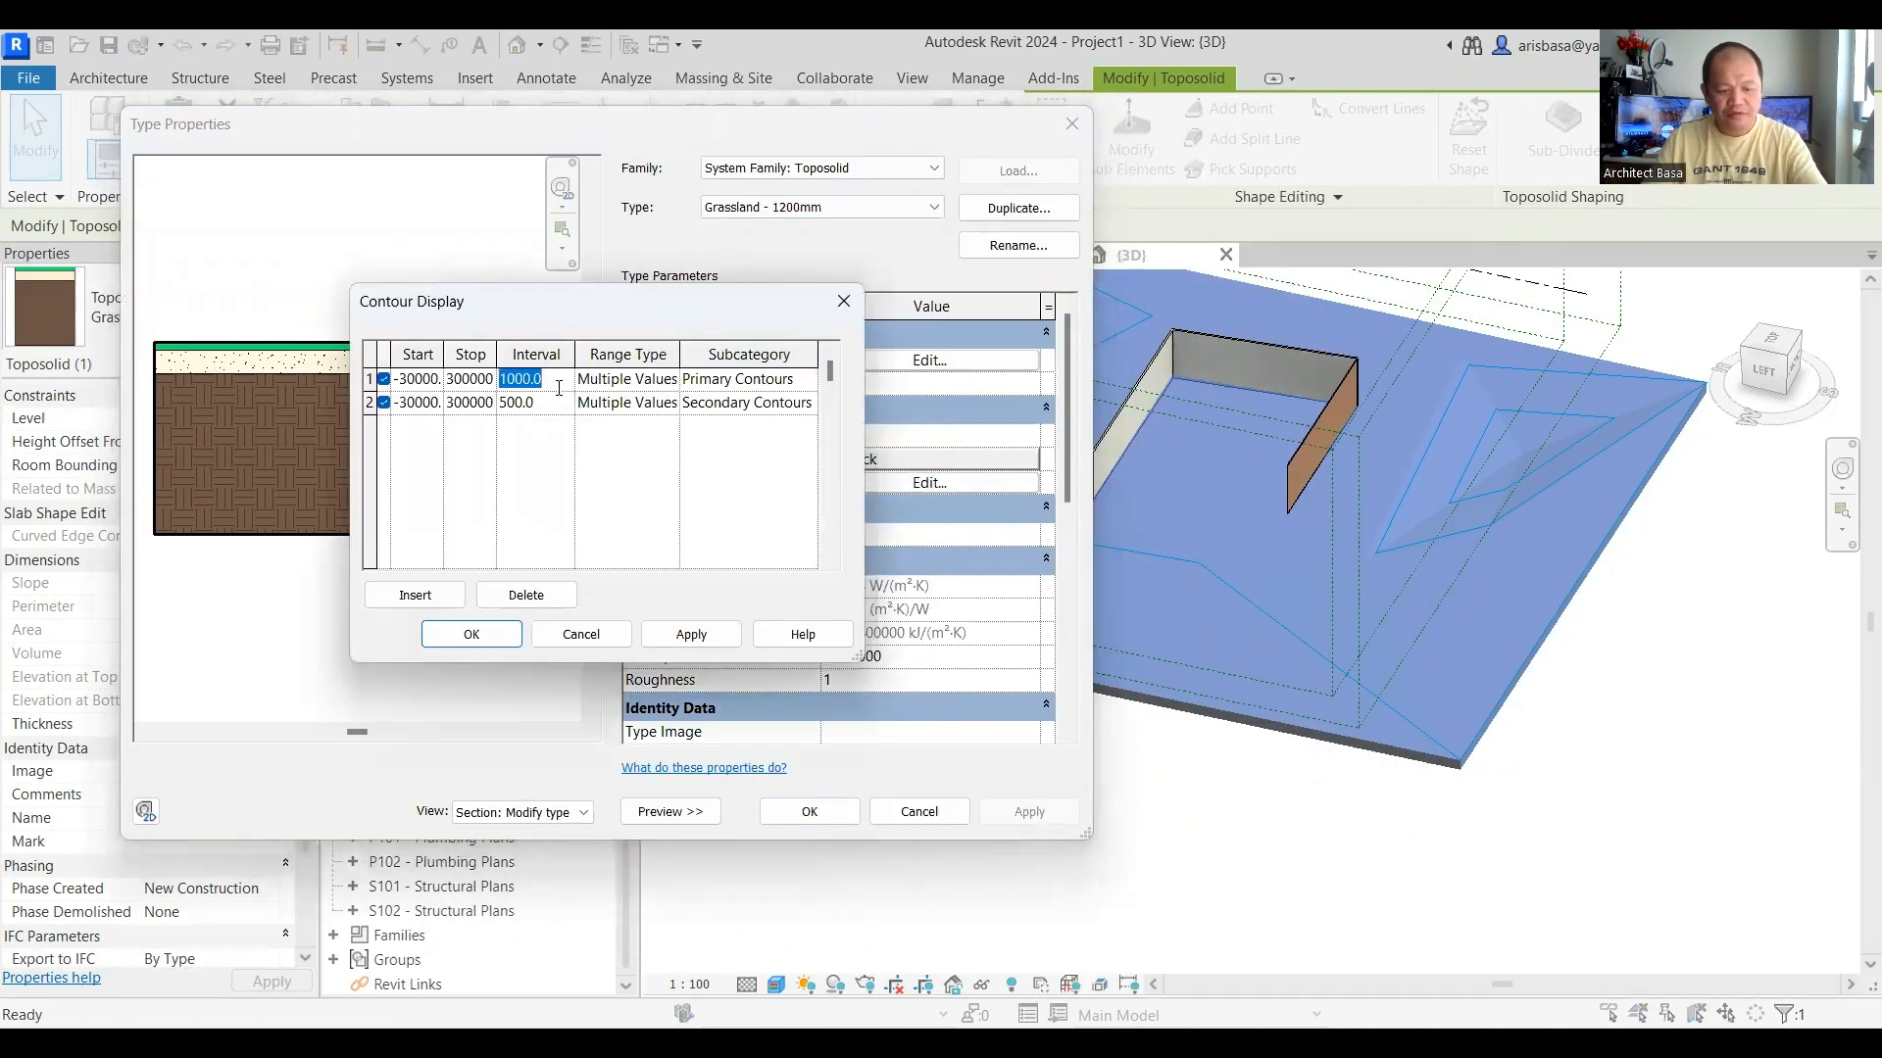
pyautogui.write('200')
pyautogui.click(554, 402)
pyautogui.write('100')
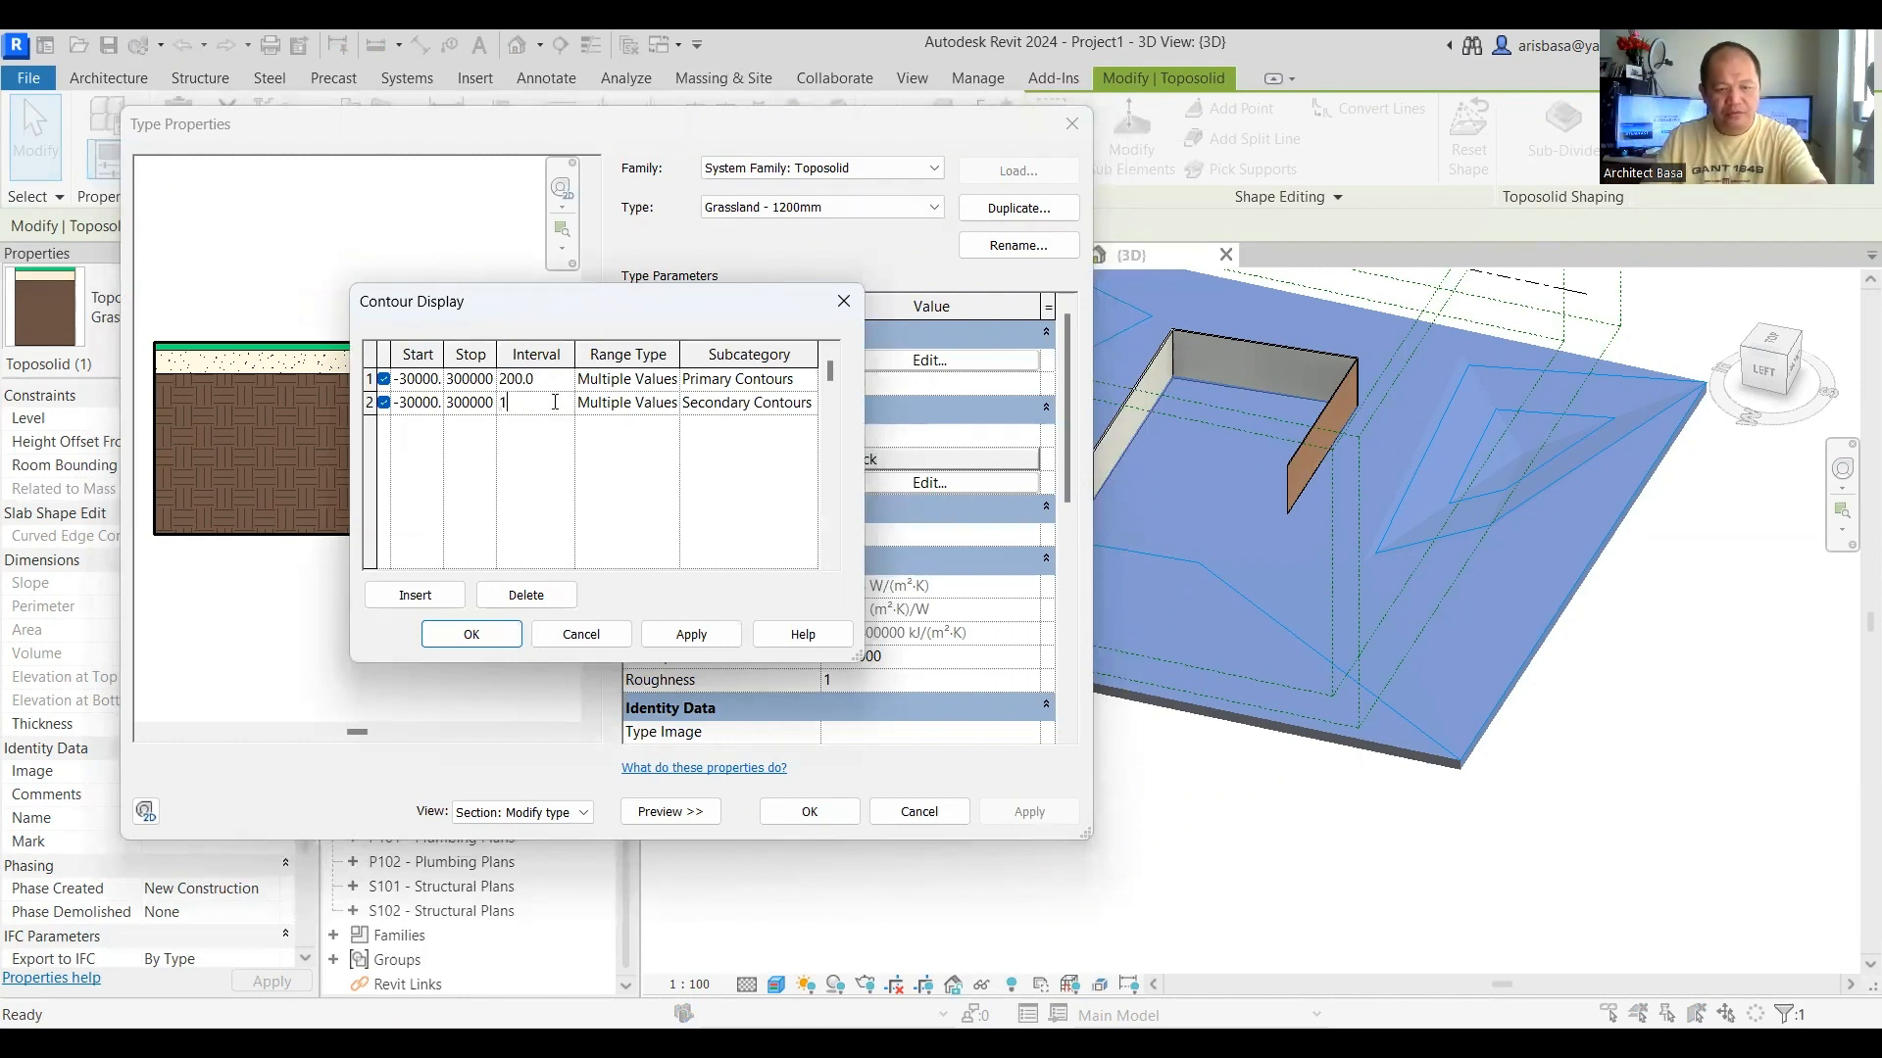
pyautogui.click(550, 482)
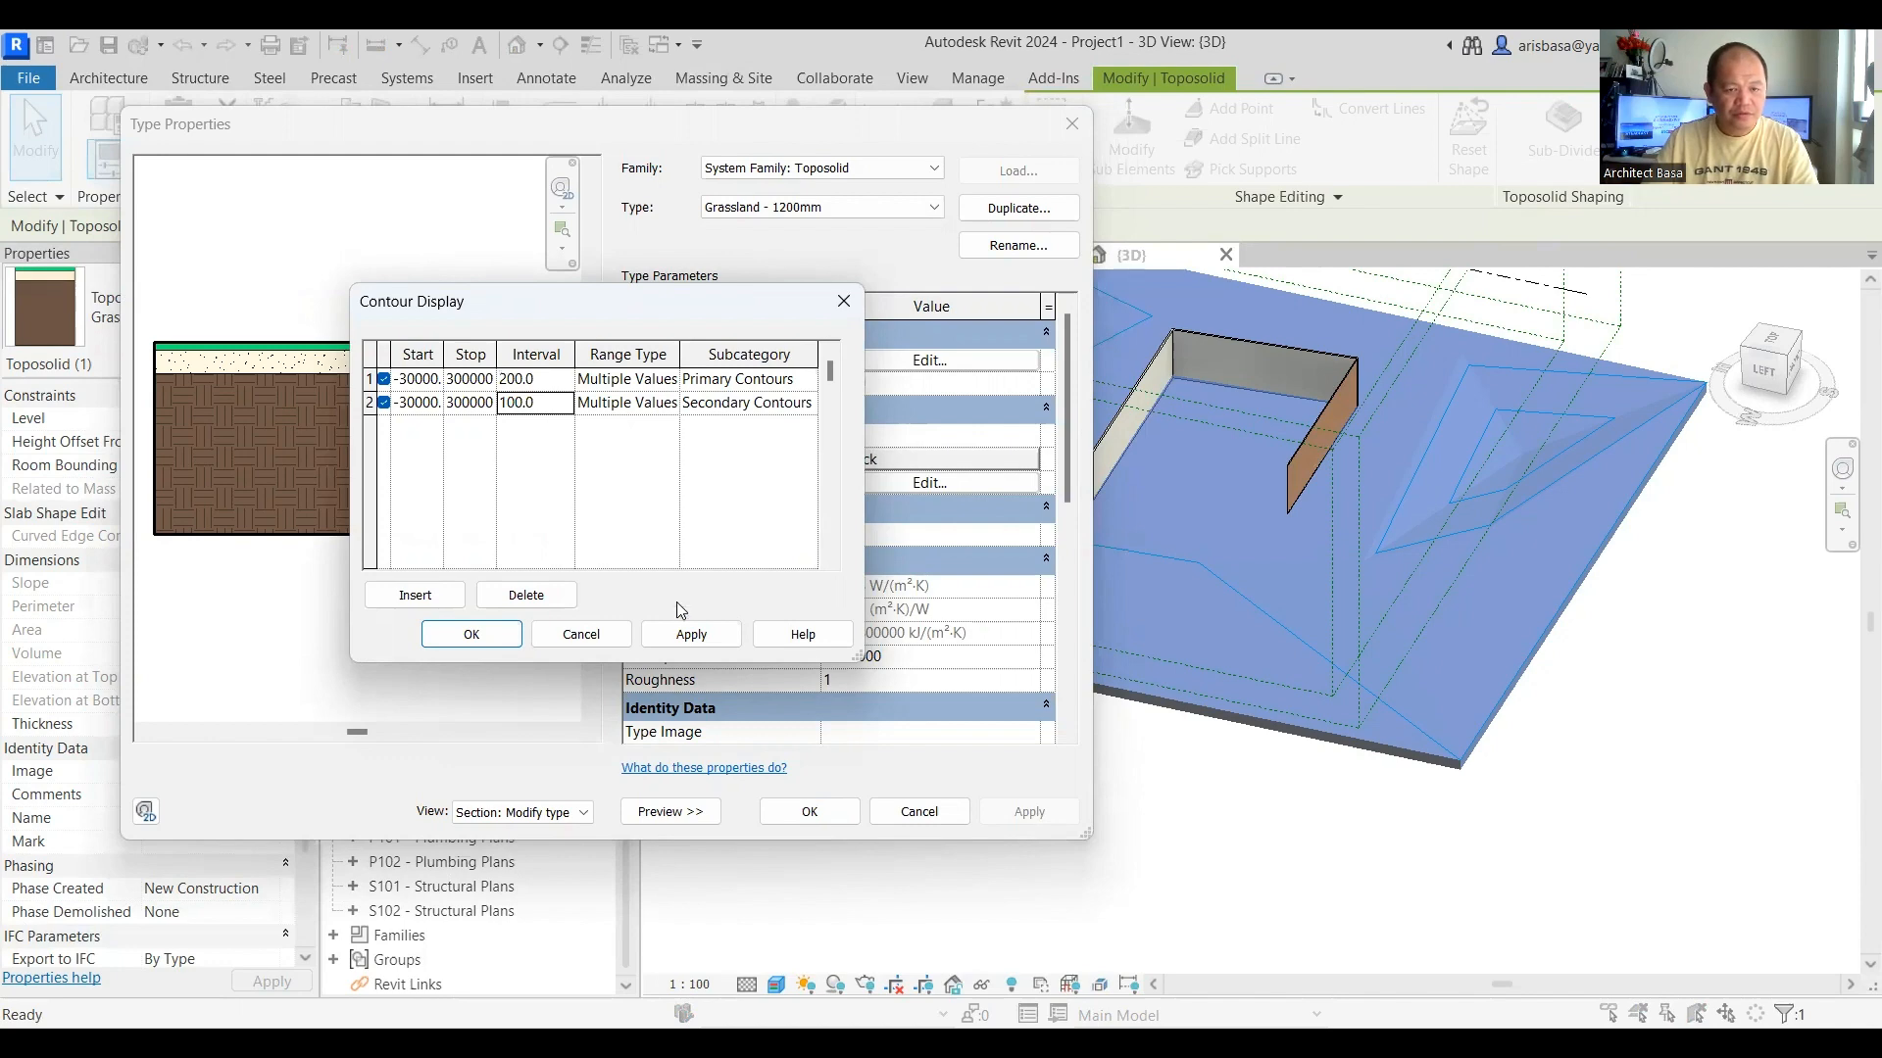
pyautogui.press('Return')
pyautogui.click(1029, 811)
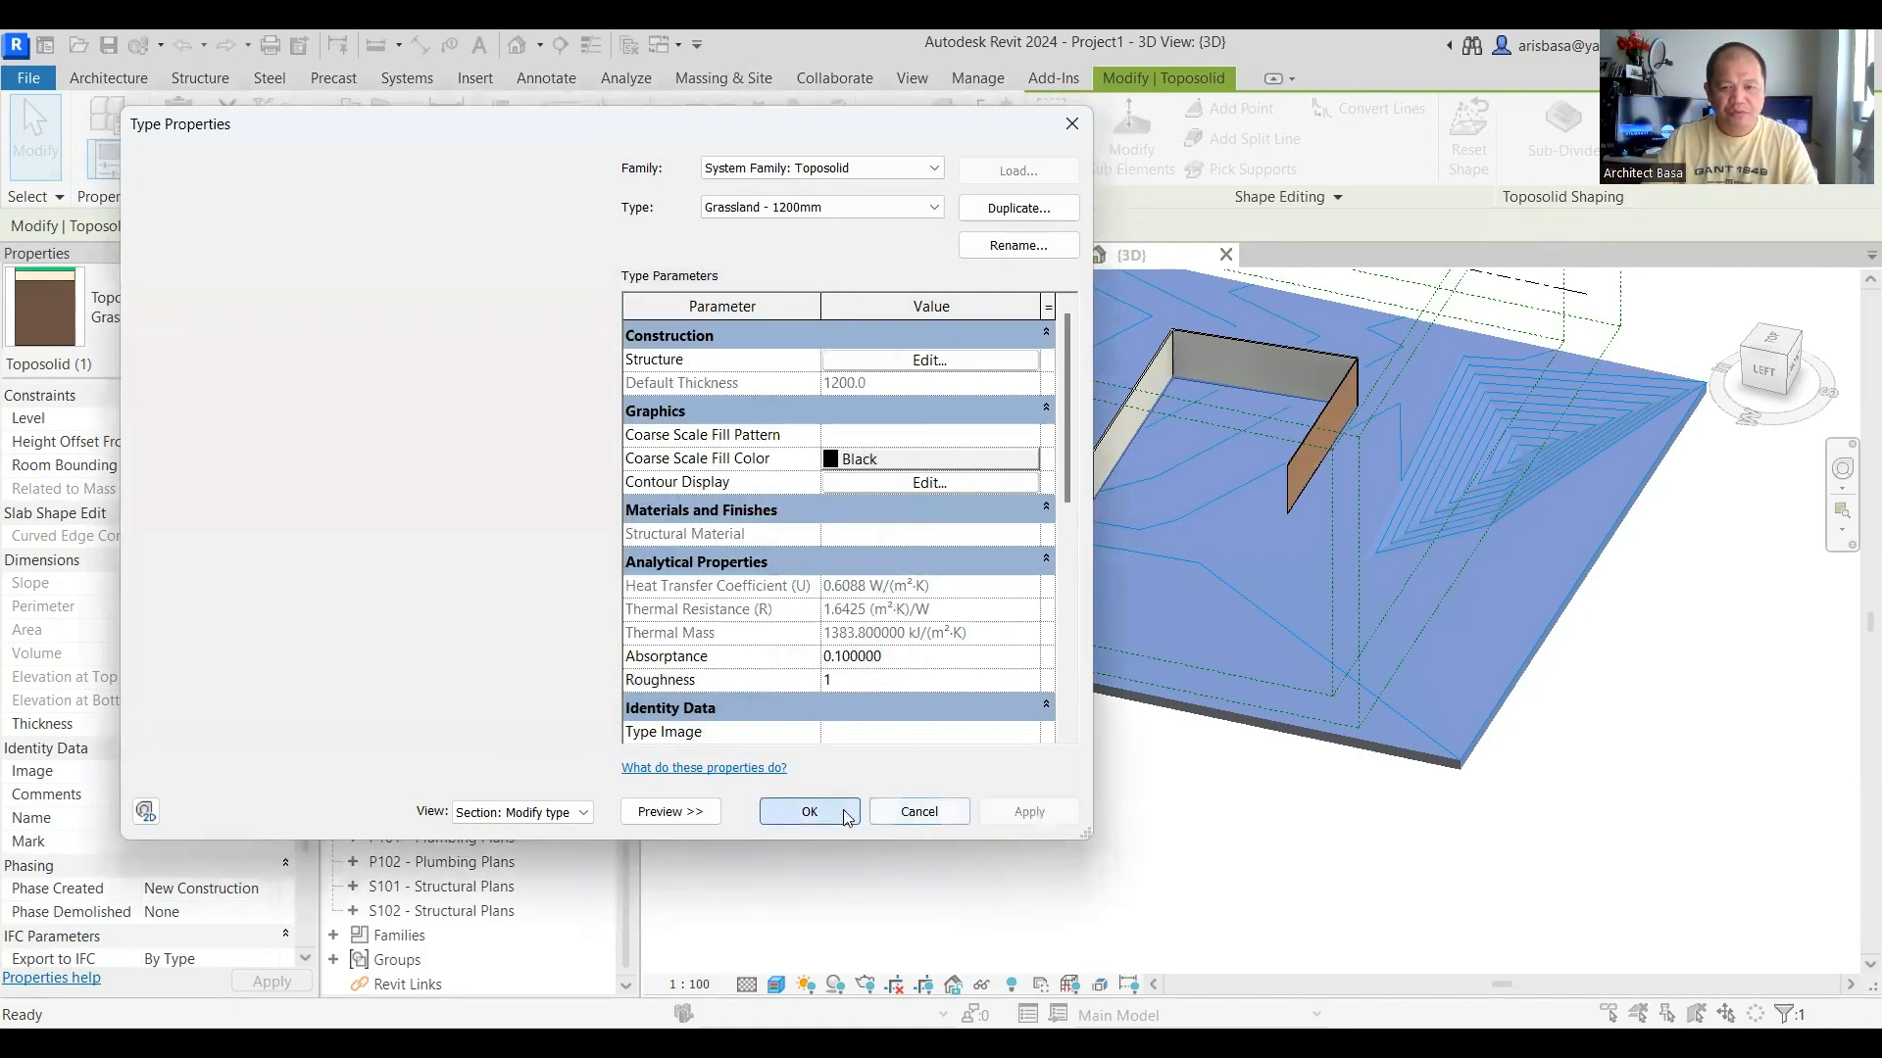
pyautogui.click(846, 818)
# Step: Start a sub-division on the toposolid and sketch one straight boundary line across the whole site on the white wall's outer side
pyautogui.keyDown('shift'); pyautogui.moveTo(1087, 781); pyautogui.dragTo(950, 843, button='middle'); pyautogui.keyUp('shift')
pyautogui.keyDown('shift'); pyautogui.moveTo(1117, 828); pyautogui.dragTo(1435, 783, button='middle'); pyautogui.keyUp('shift')
pyautogui.click(1419, 749)
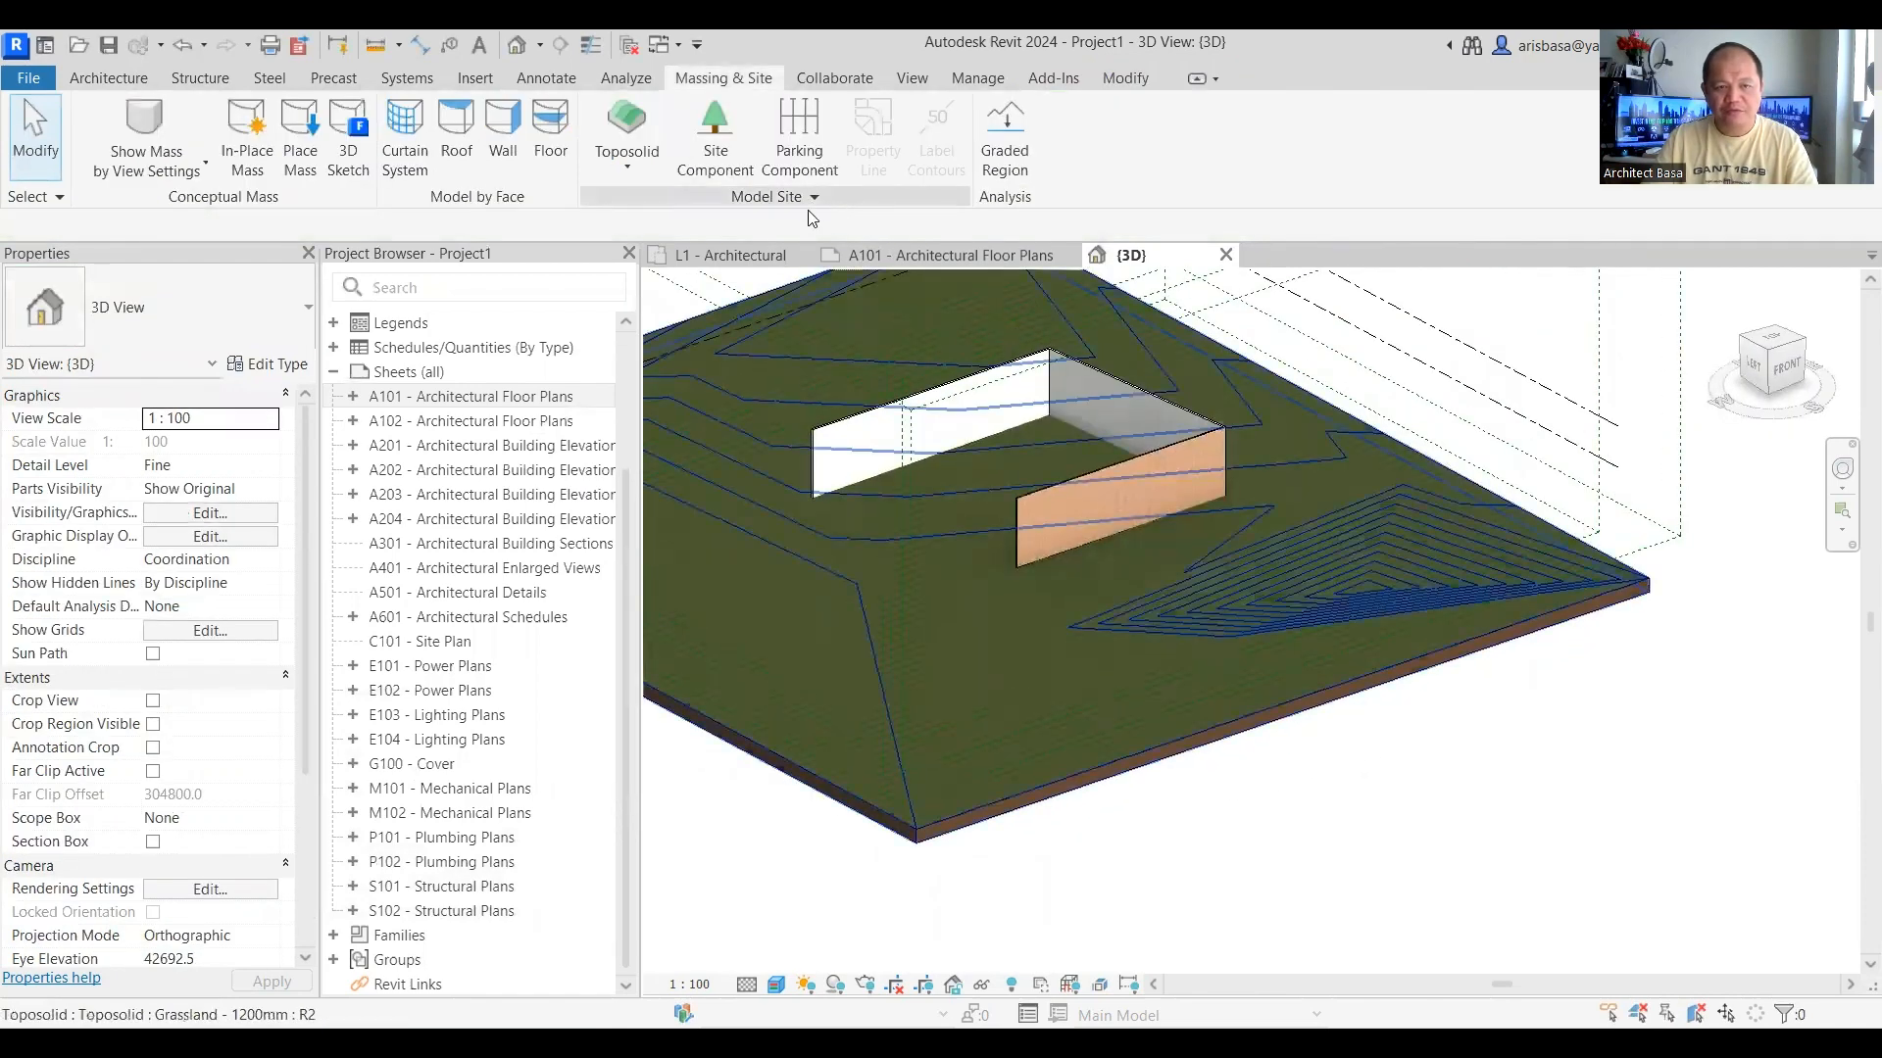
pyautogui.moveTo(1422, 811); pyautogui.dragTo(1550, 819, button='middle')
pyautogui.keyDown('shift'); pyautogui.moveTo(1218, 813); pyautogui.dragTo(1054, 684, button='middle'); pyautogui.keyUp('shift')
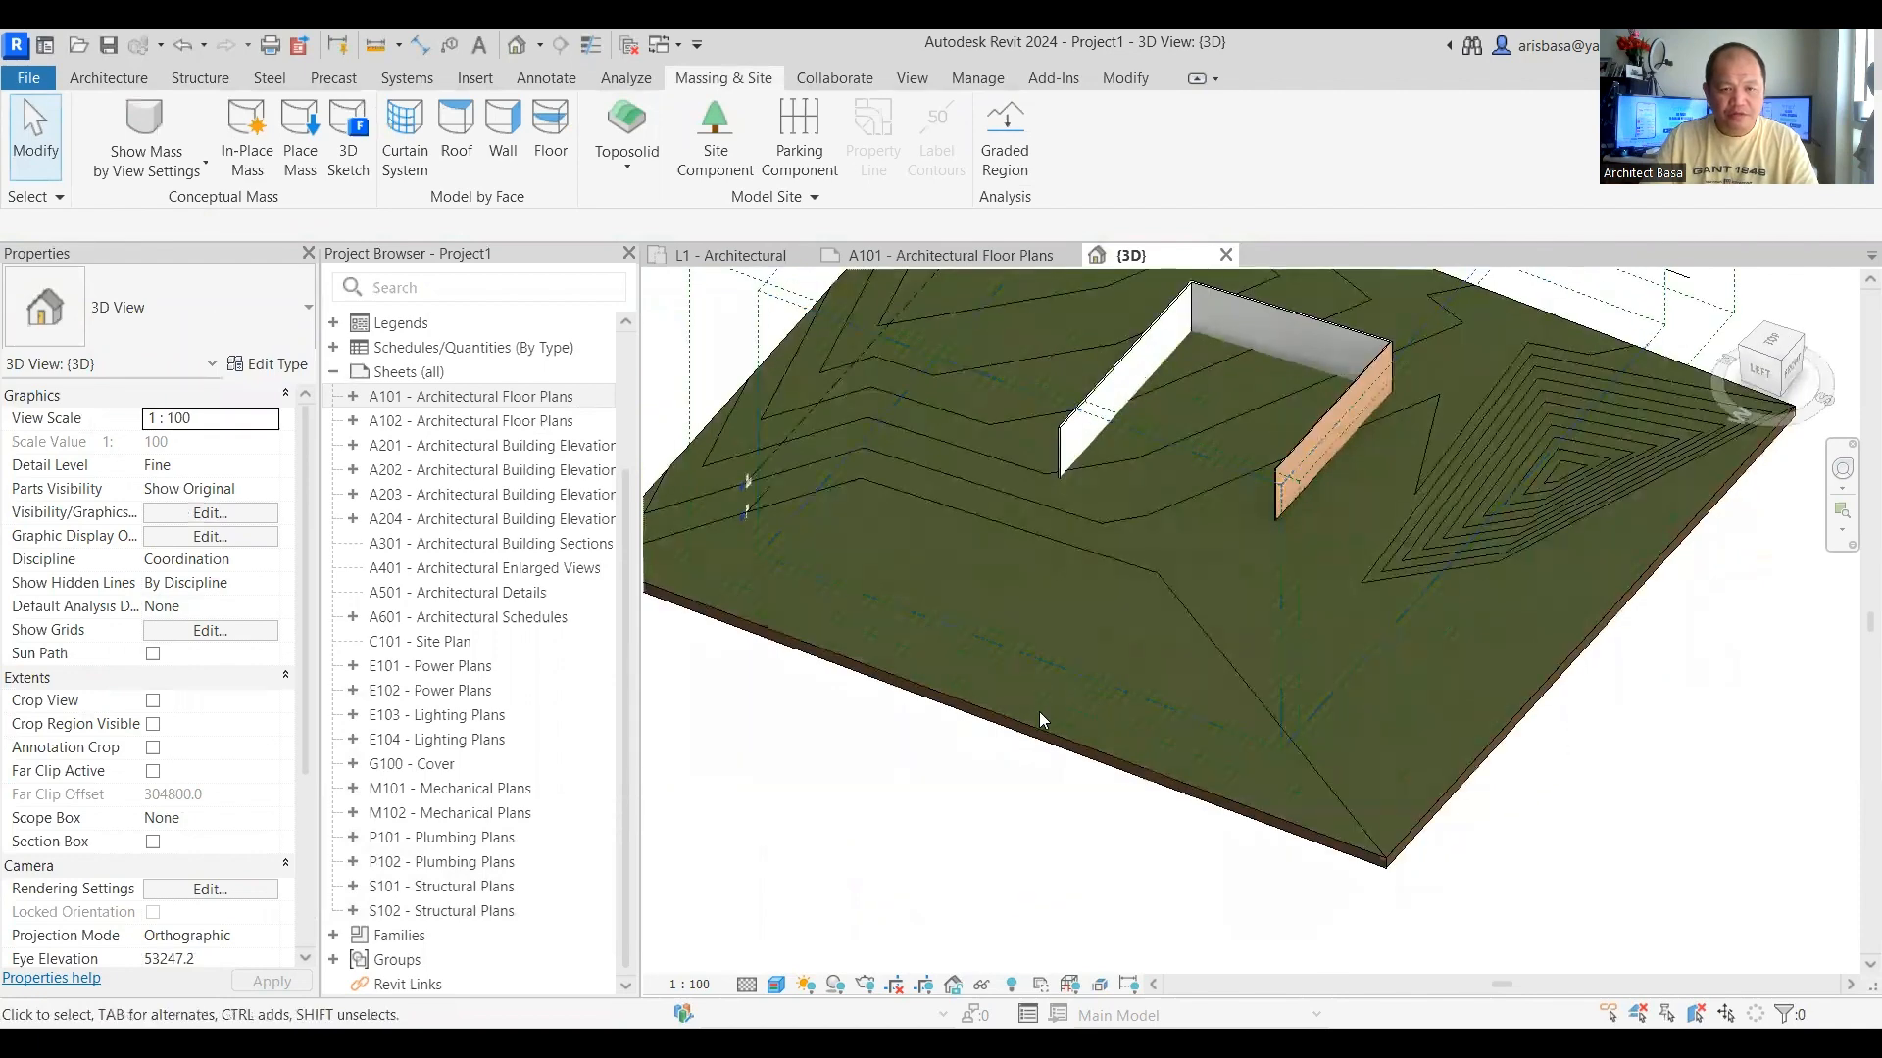
pyautogui.click(1035, 646)
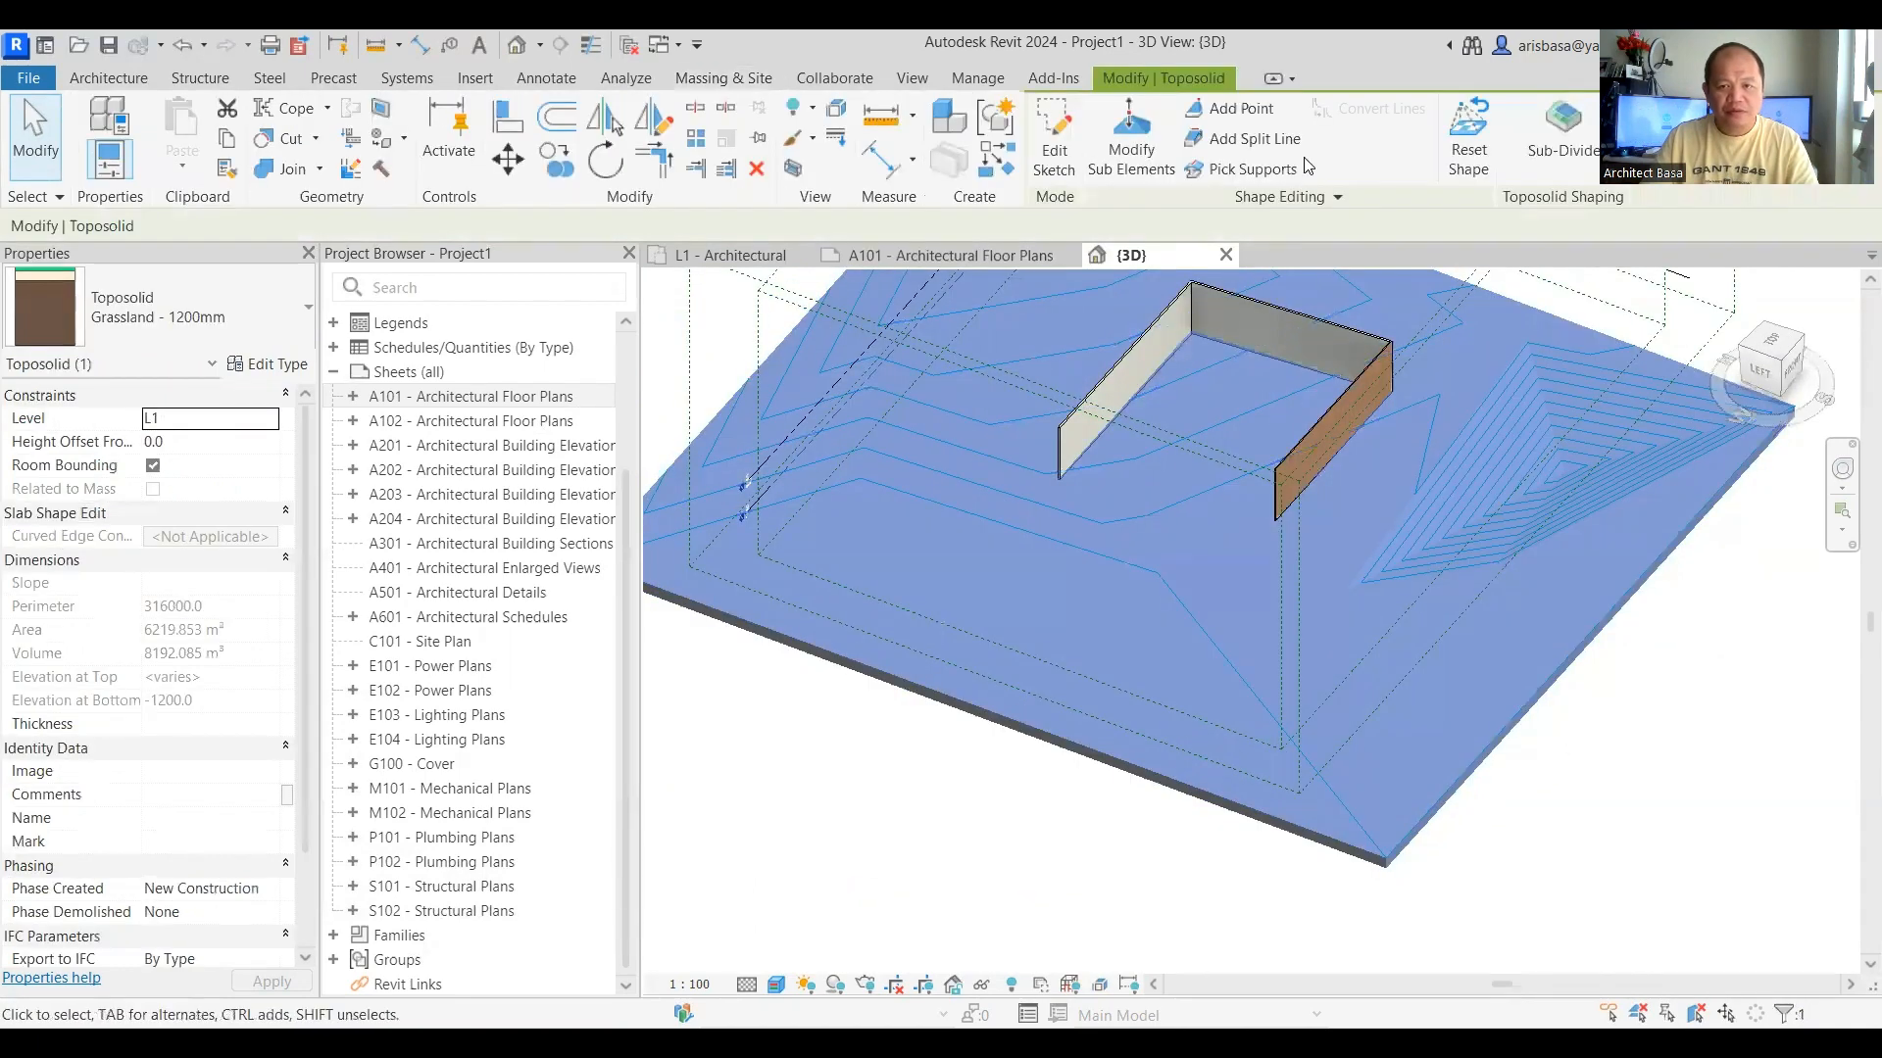
pyautogui.click(1570, 142)
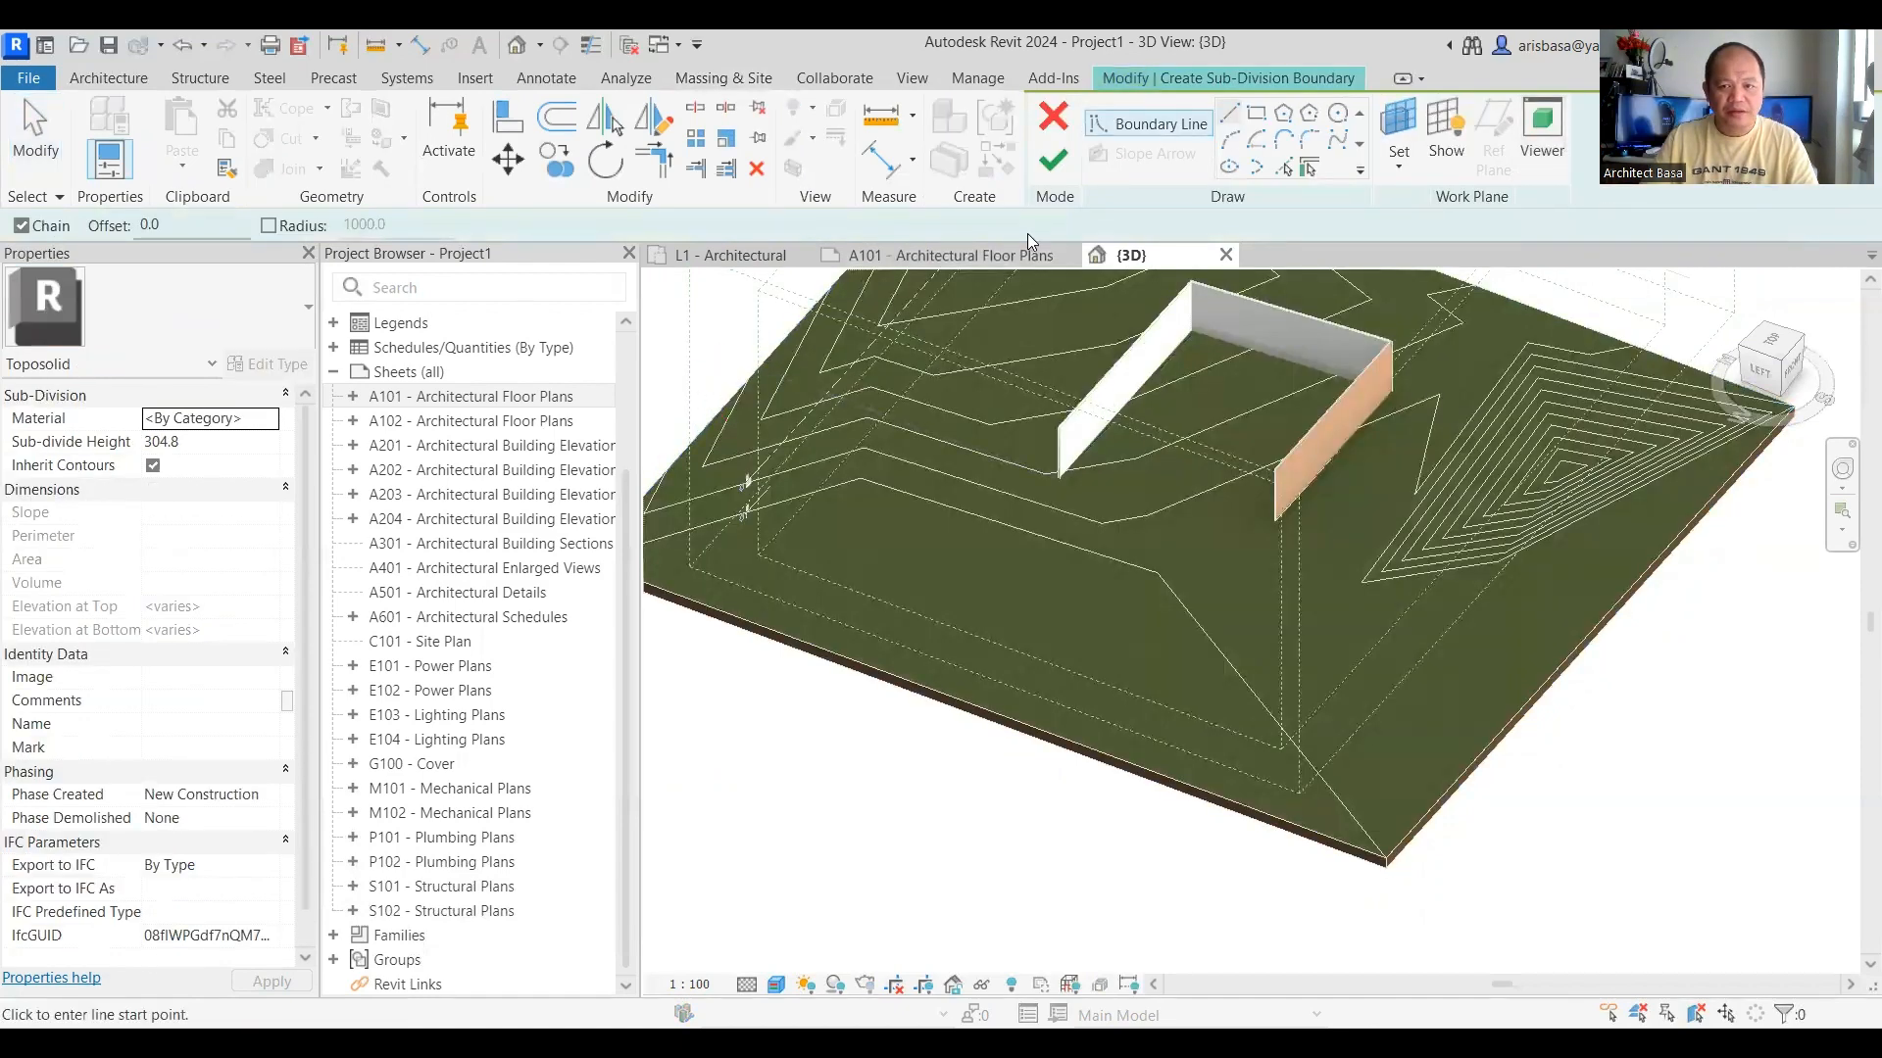
pyautogui.scroll(-3, 1323, 574)
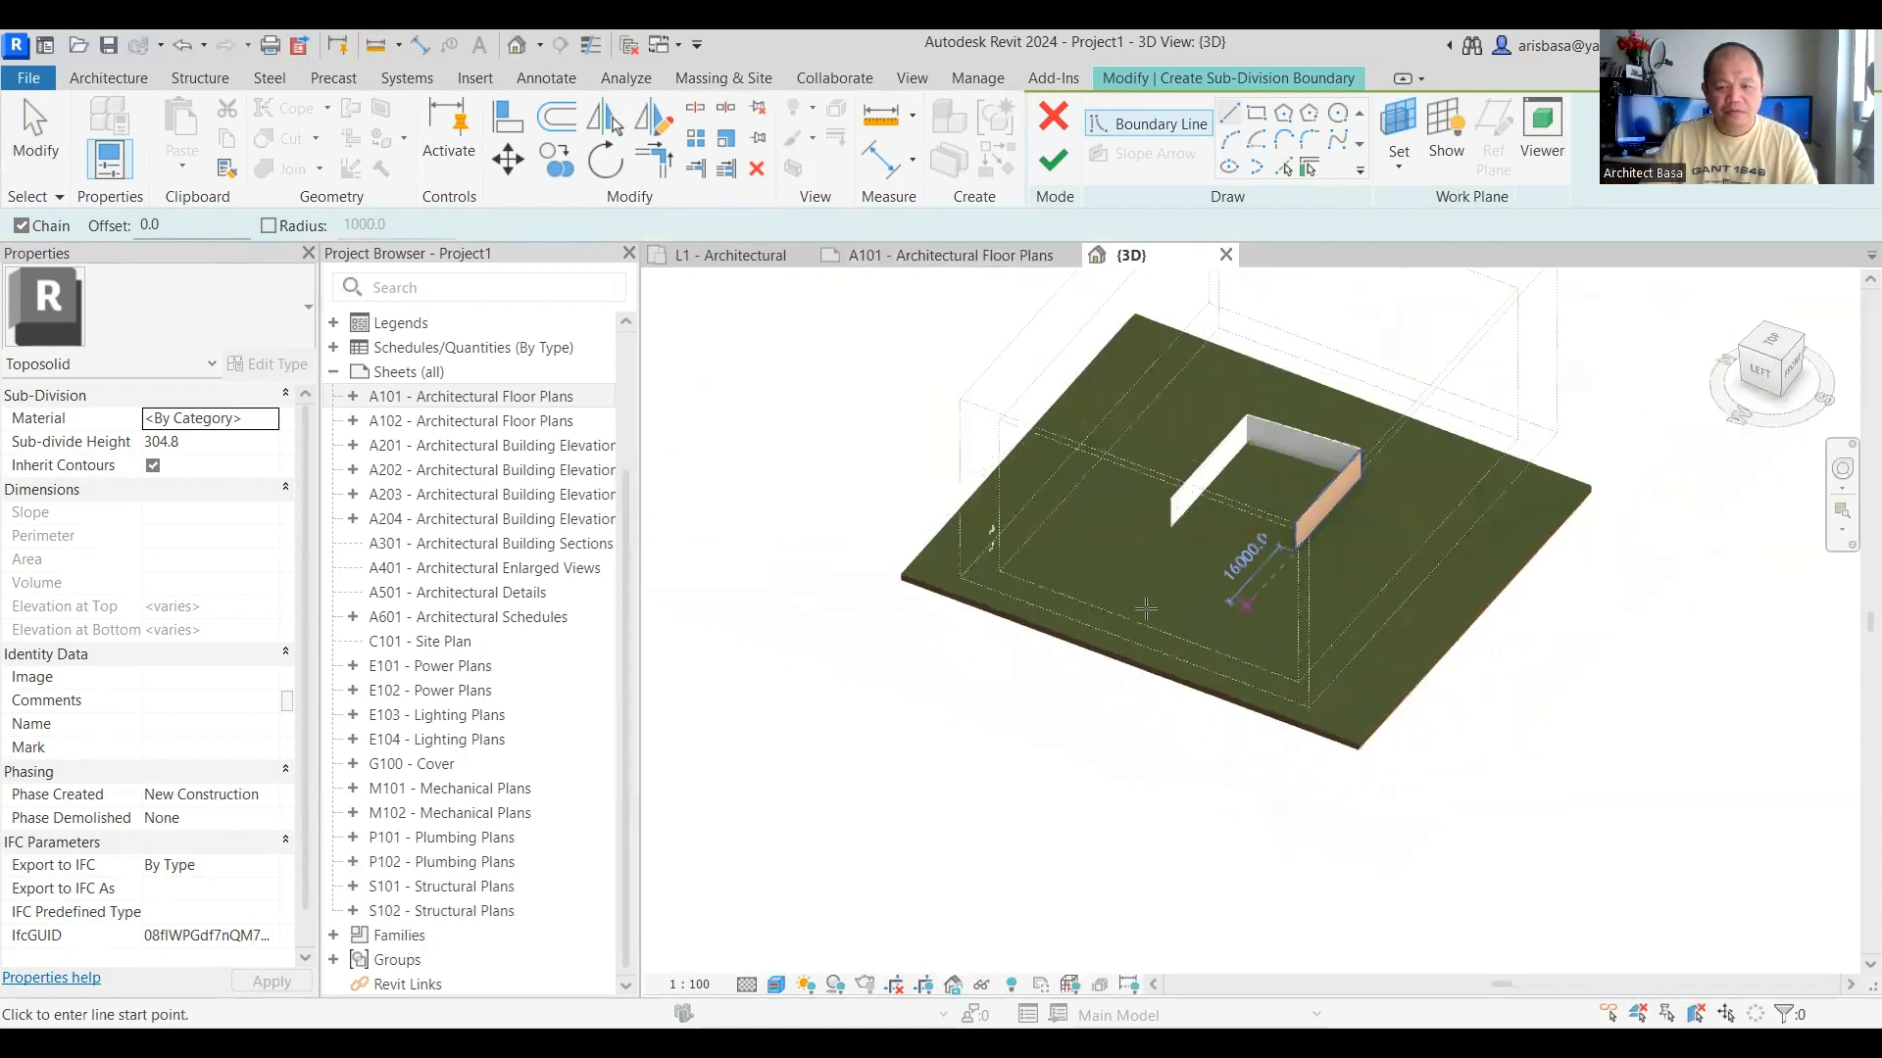
pyautogui.click(960, 637)
pyautogui.click(1301, 283)
pyautogui.press('Escape')
pyautogui.press('Escape')
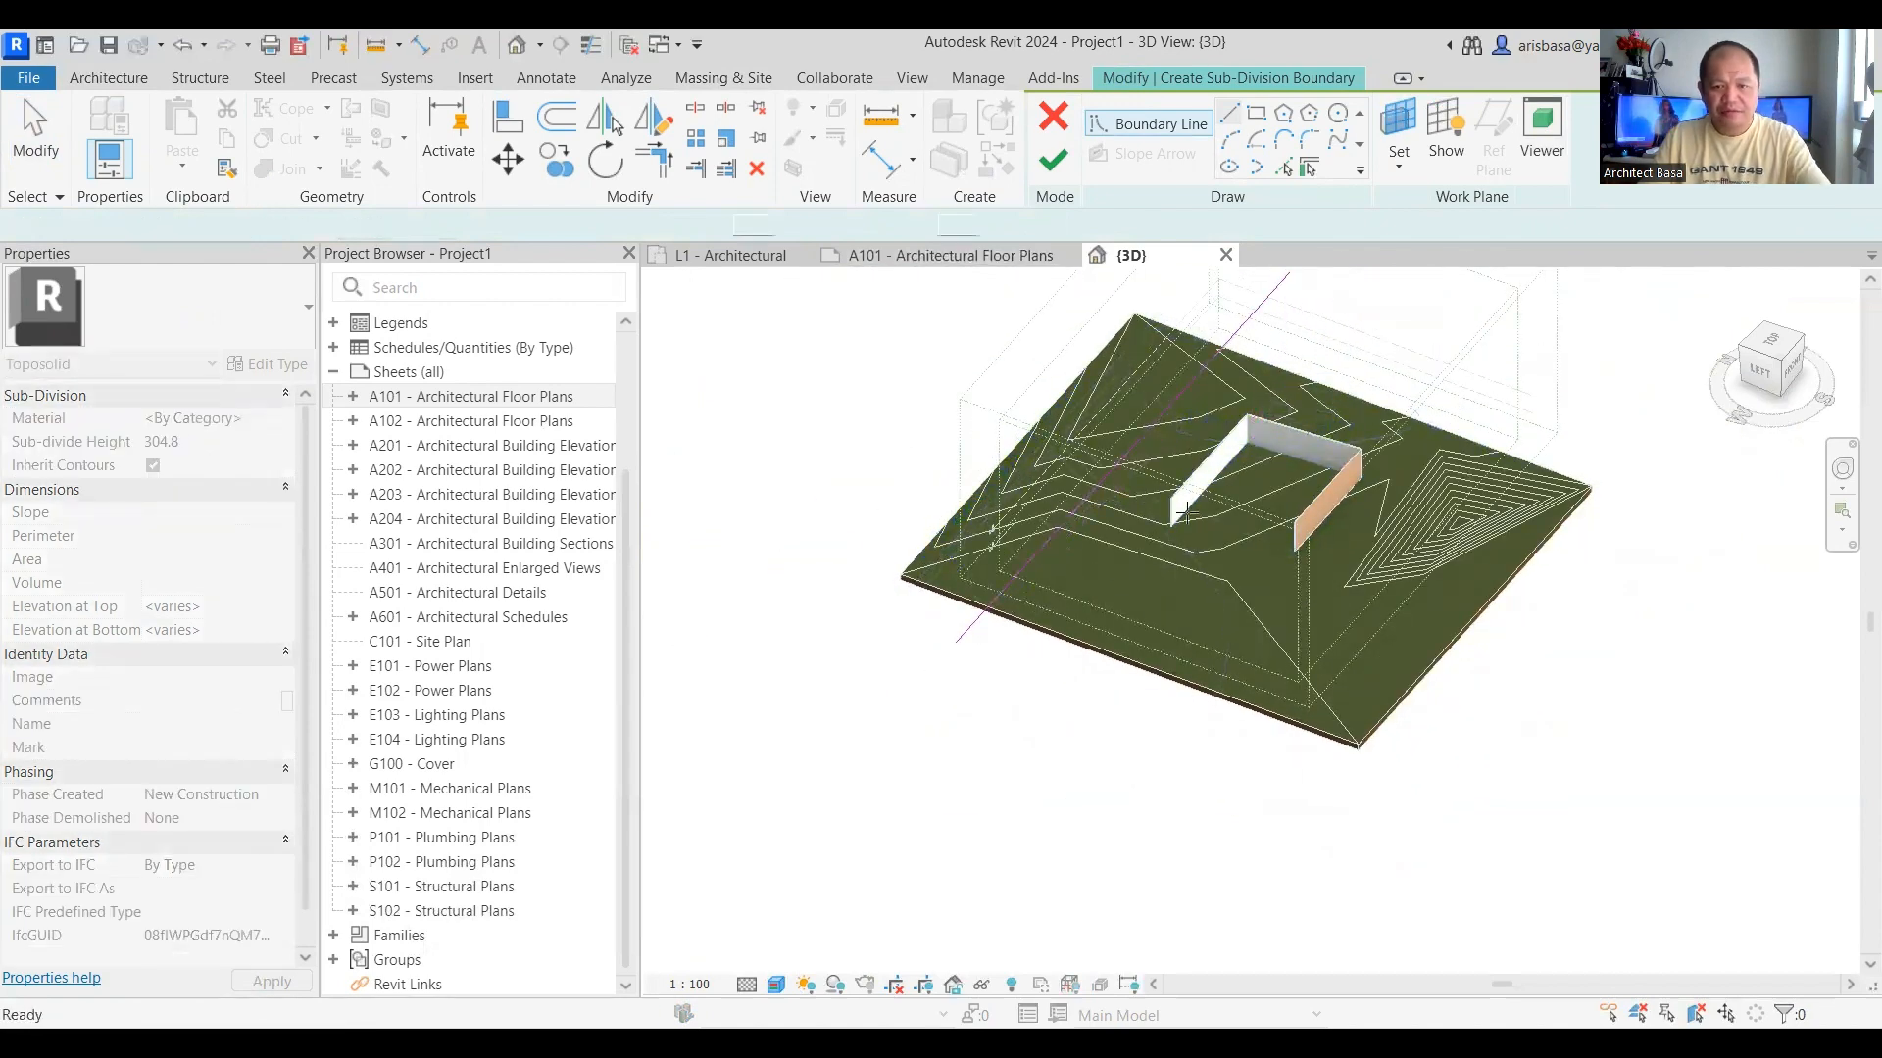
# Step: Sketch a second, parallel boundary line across the site along the white wall and try to finish the sub-division sketch
pyautogui.click(970, 652)
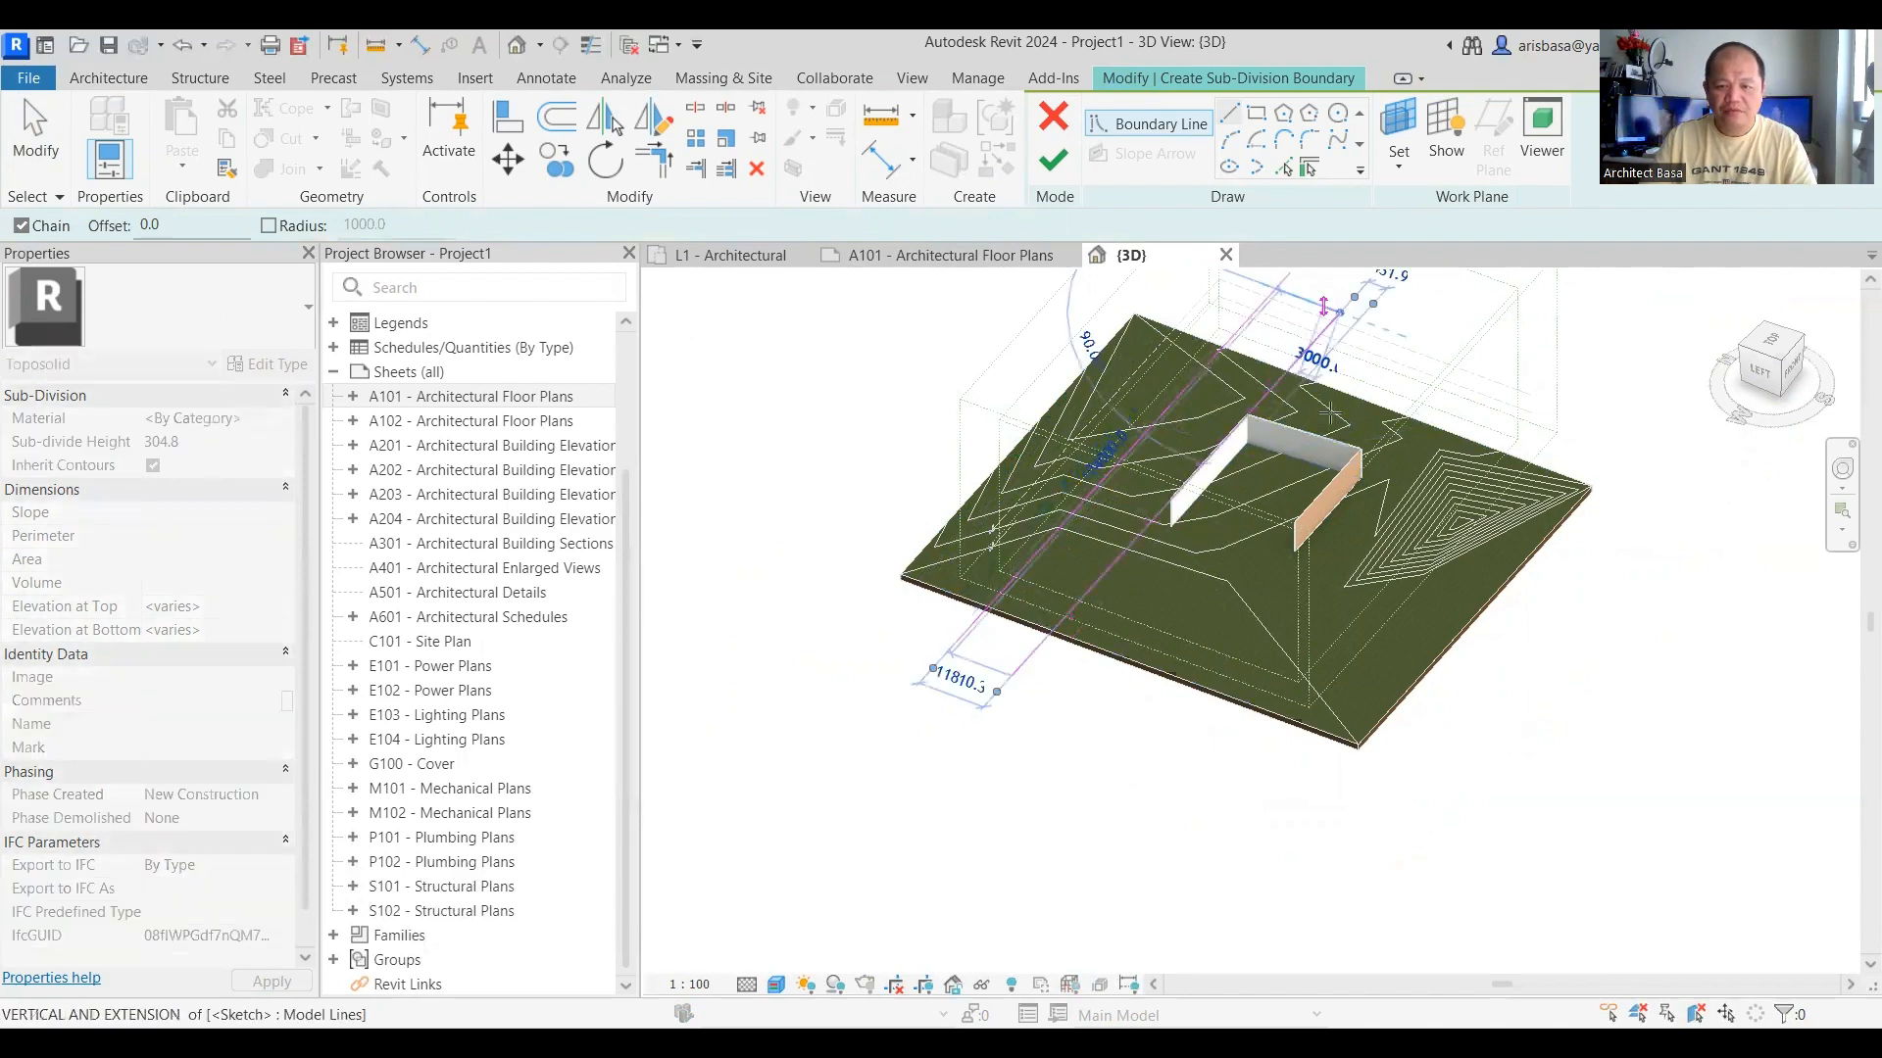
pyautogui.moveTo(1165, 790); pyautogui.dragTo(1021, 852, button='middle')
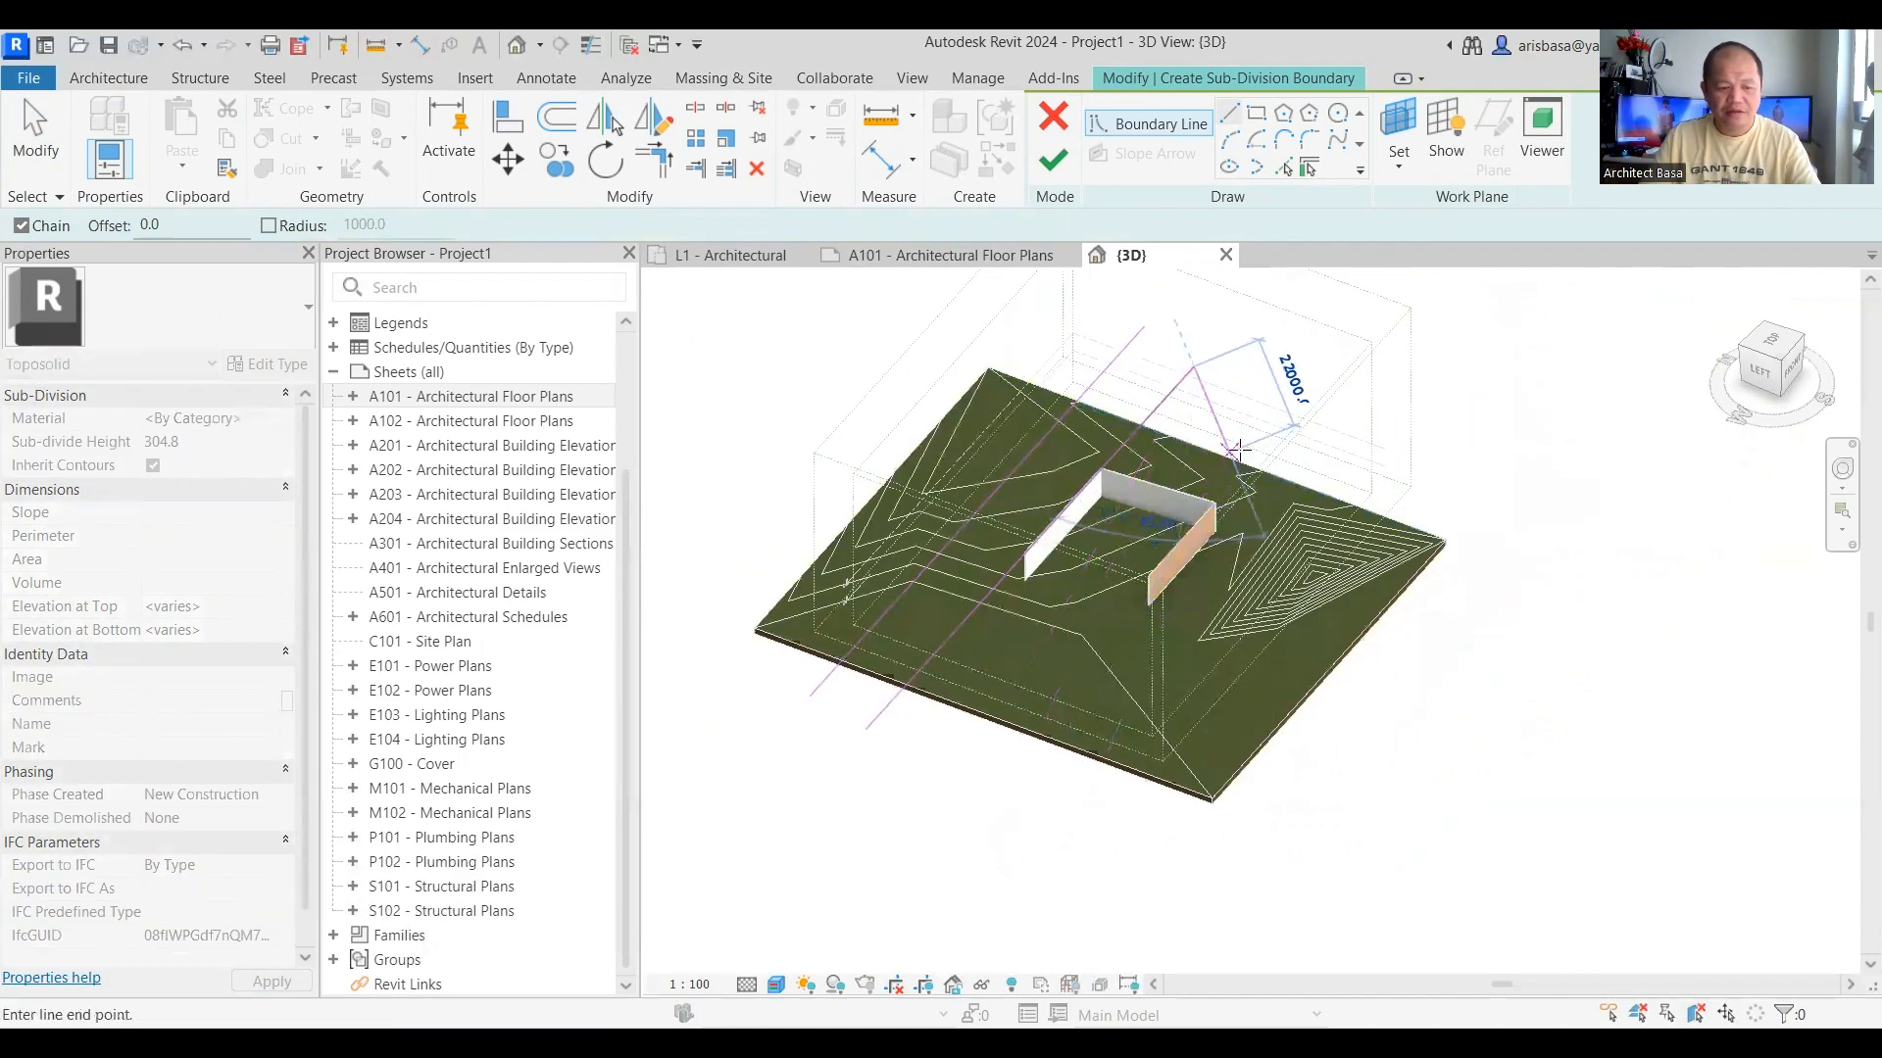
pyautogui.press('Escape')
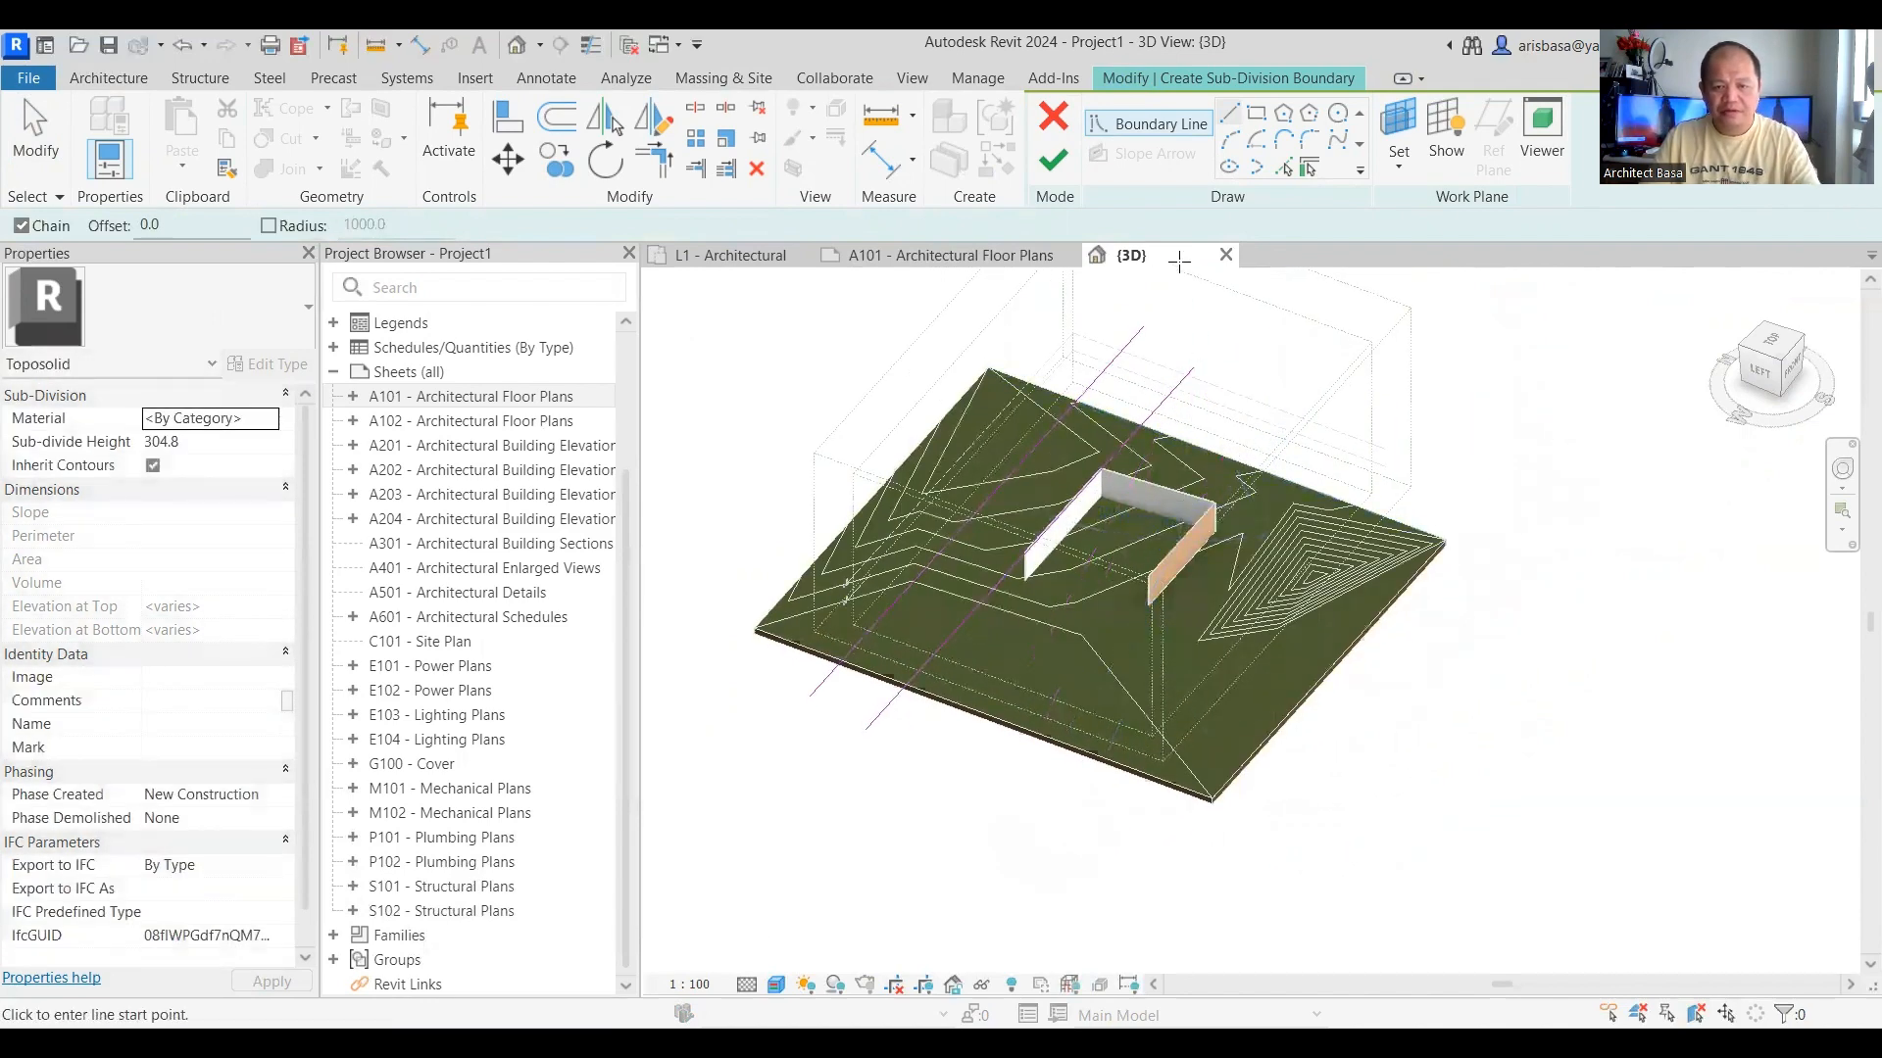
pyautogui.click(1055, 164)
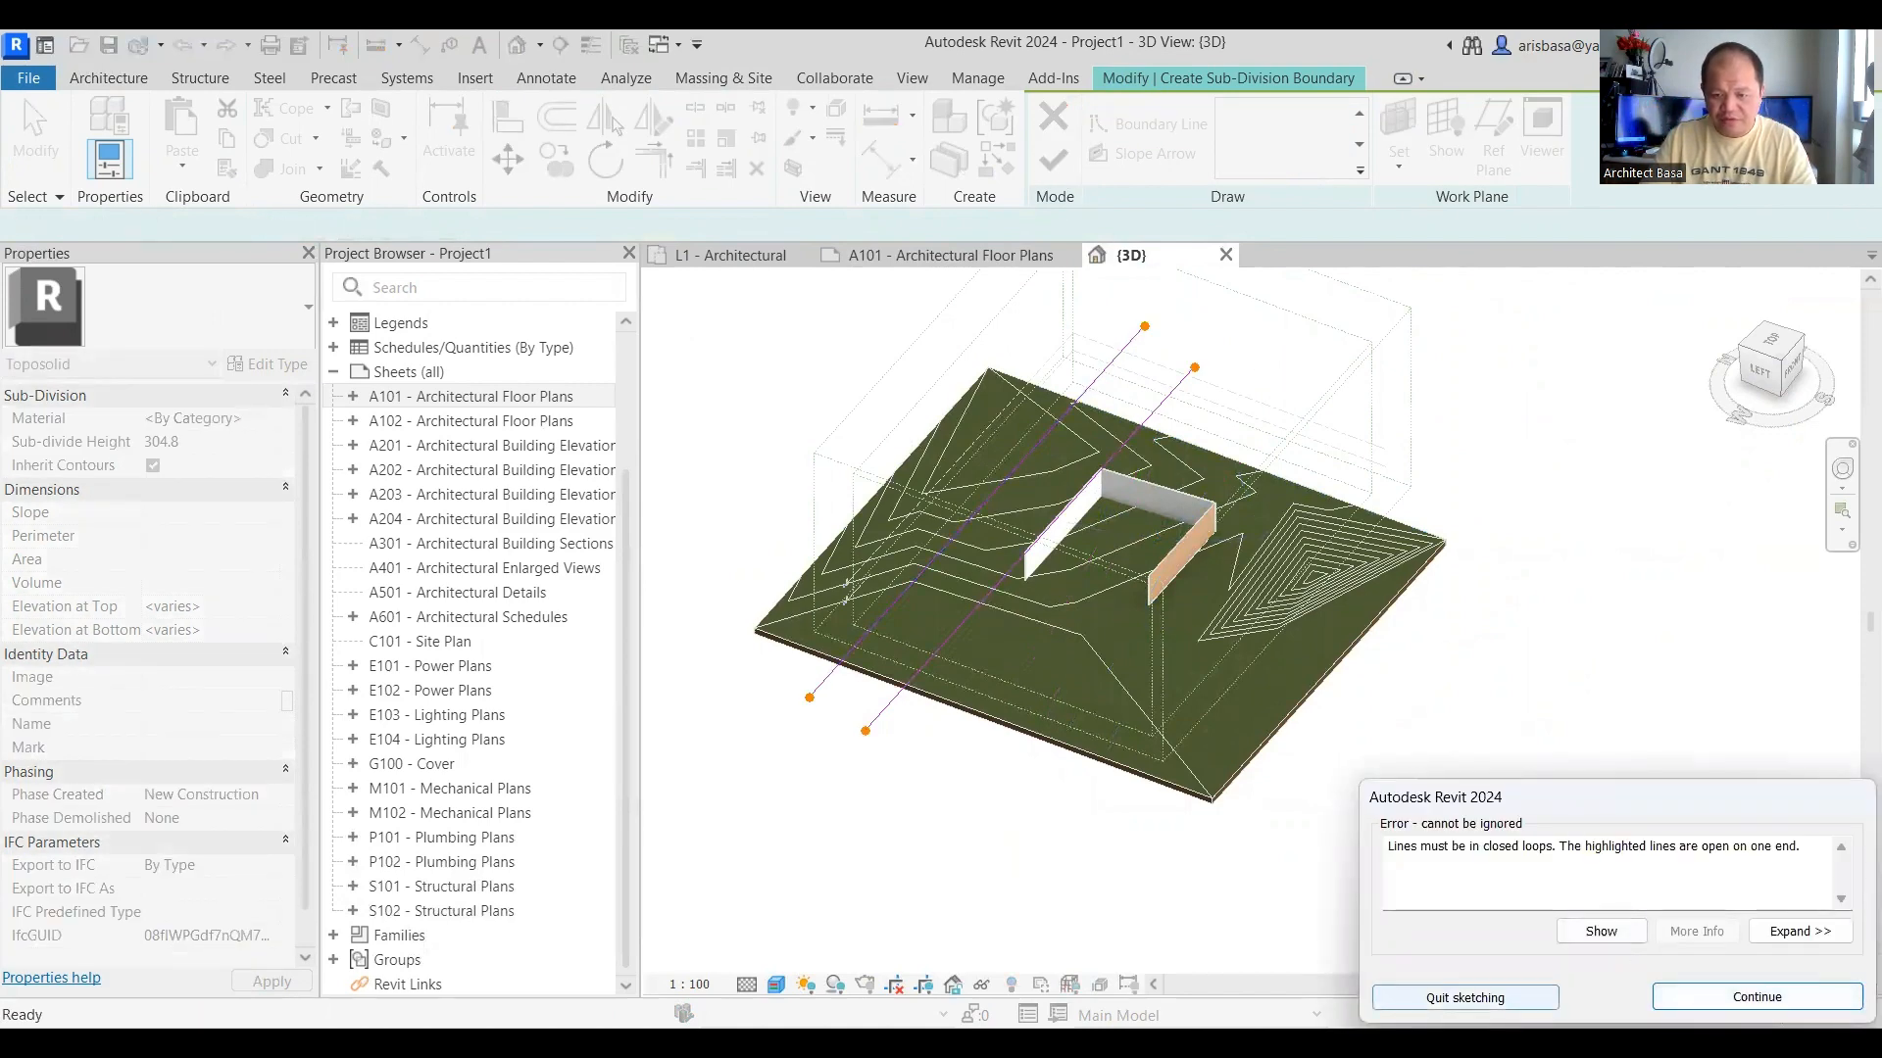
pyautogui.press('Return')
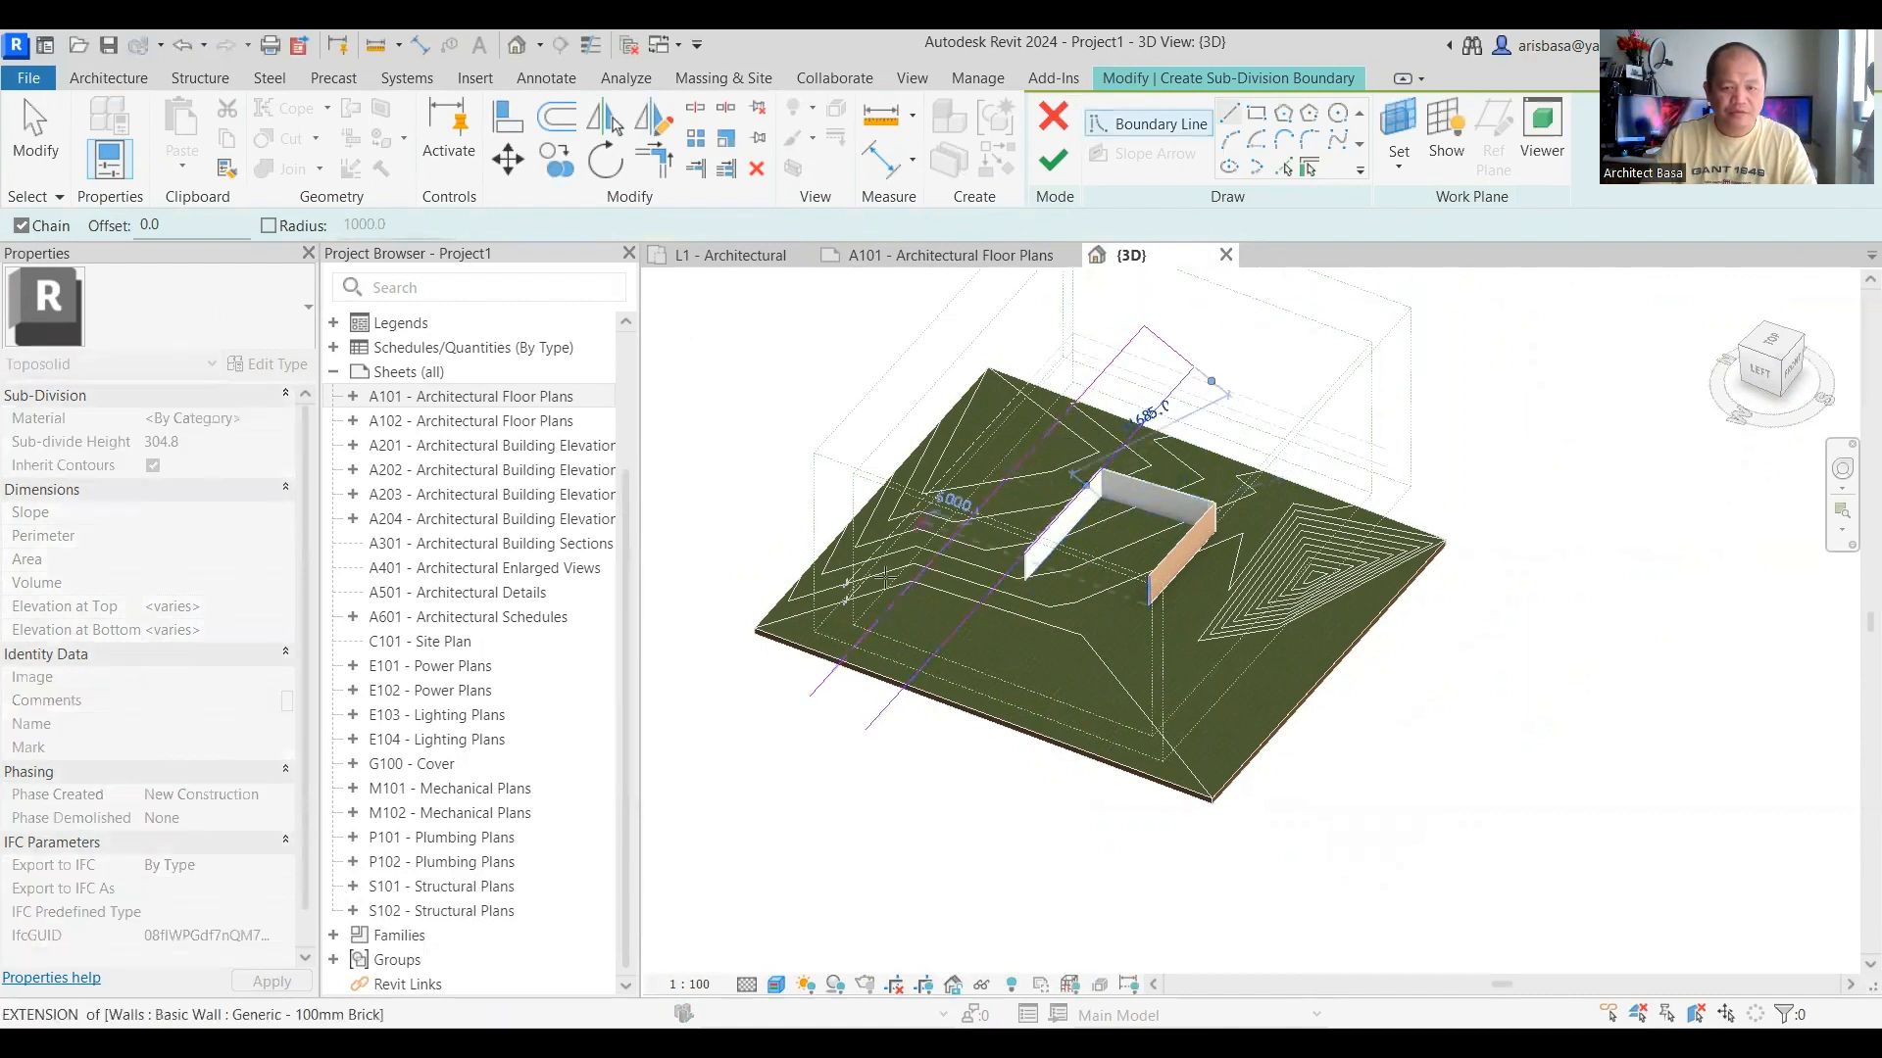
# Step: Close the open ends between the two boundary lines into a strip and finish the sub-division
pyautogui.click(810, 697)
pyautogui.press('Escape')
pyautogui.click(1052, 165)
pyautogui.scroll(1, 951, 725)
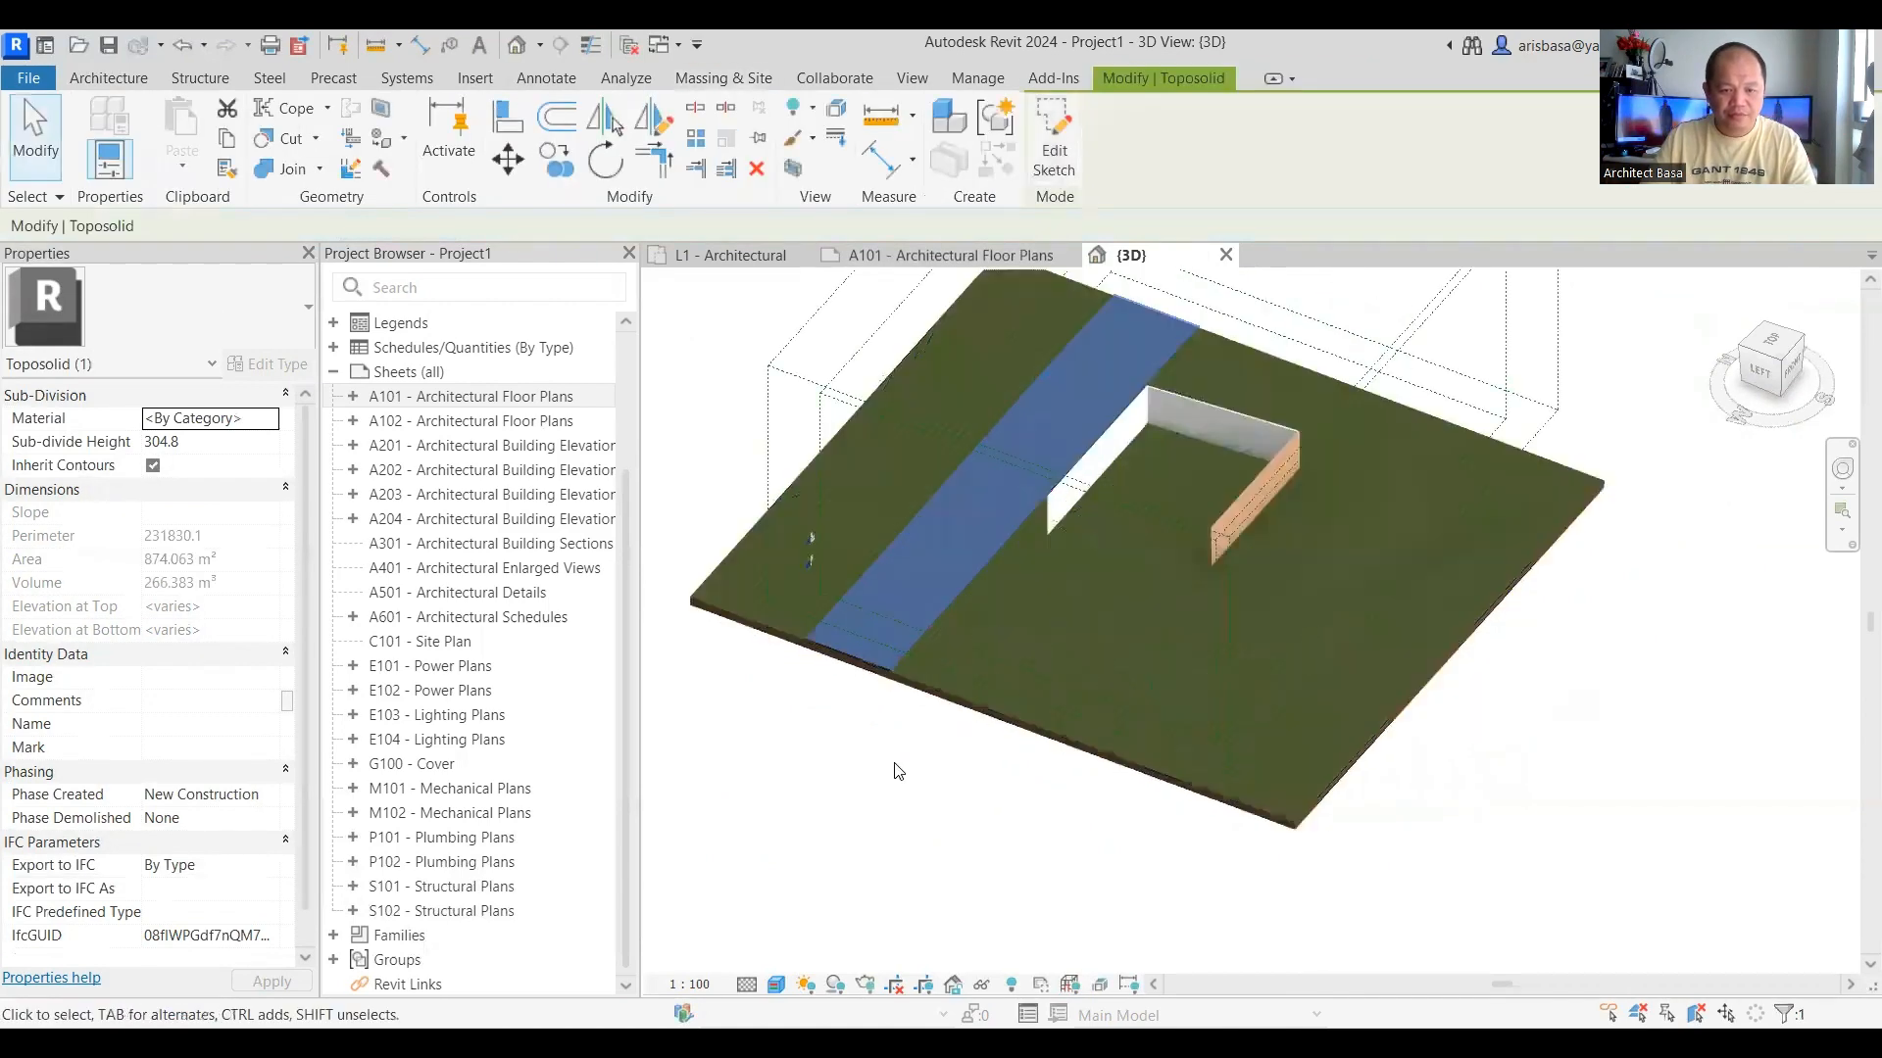
pyautogui.click(886, 759)
# Step: Examine the sub-division strip's edge at the toposolid's border up close, along with its instance properties
pyautogui.moveTo(1019, 810); pyautogui.dragTo(1148, 856, button='middle')
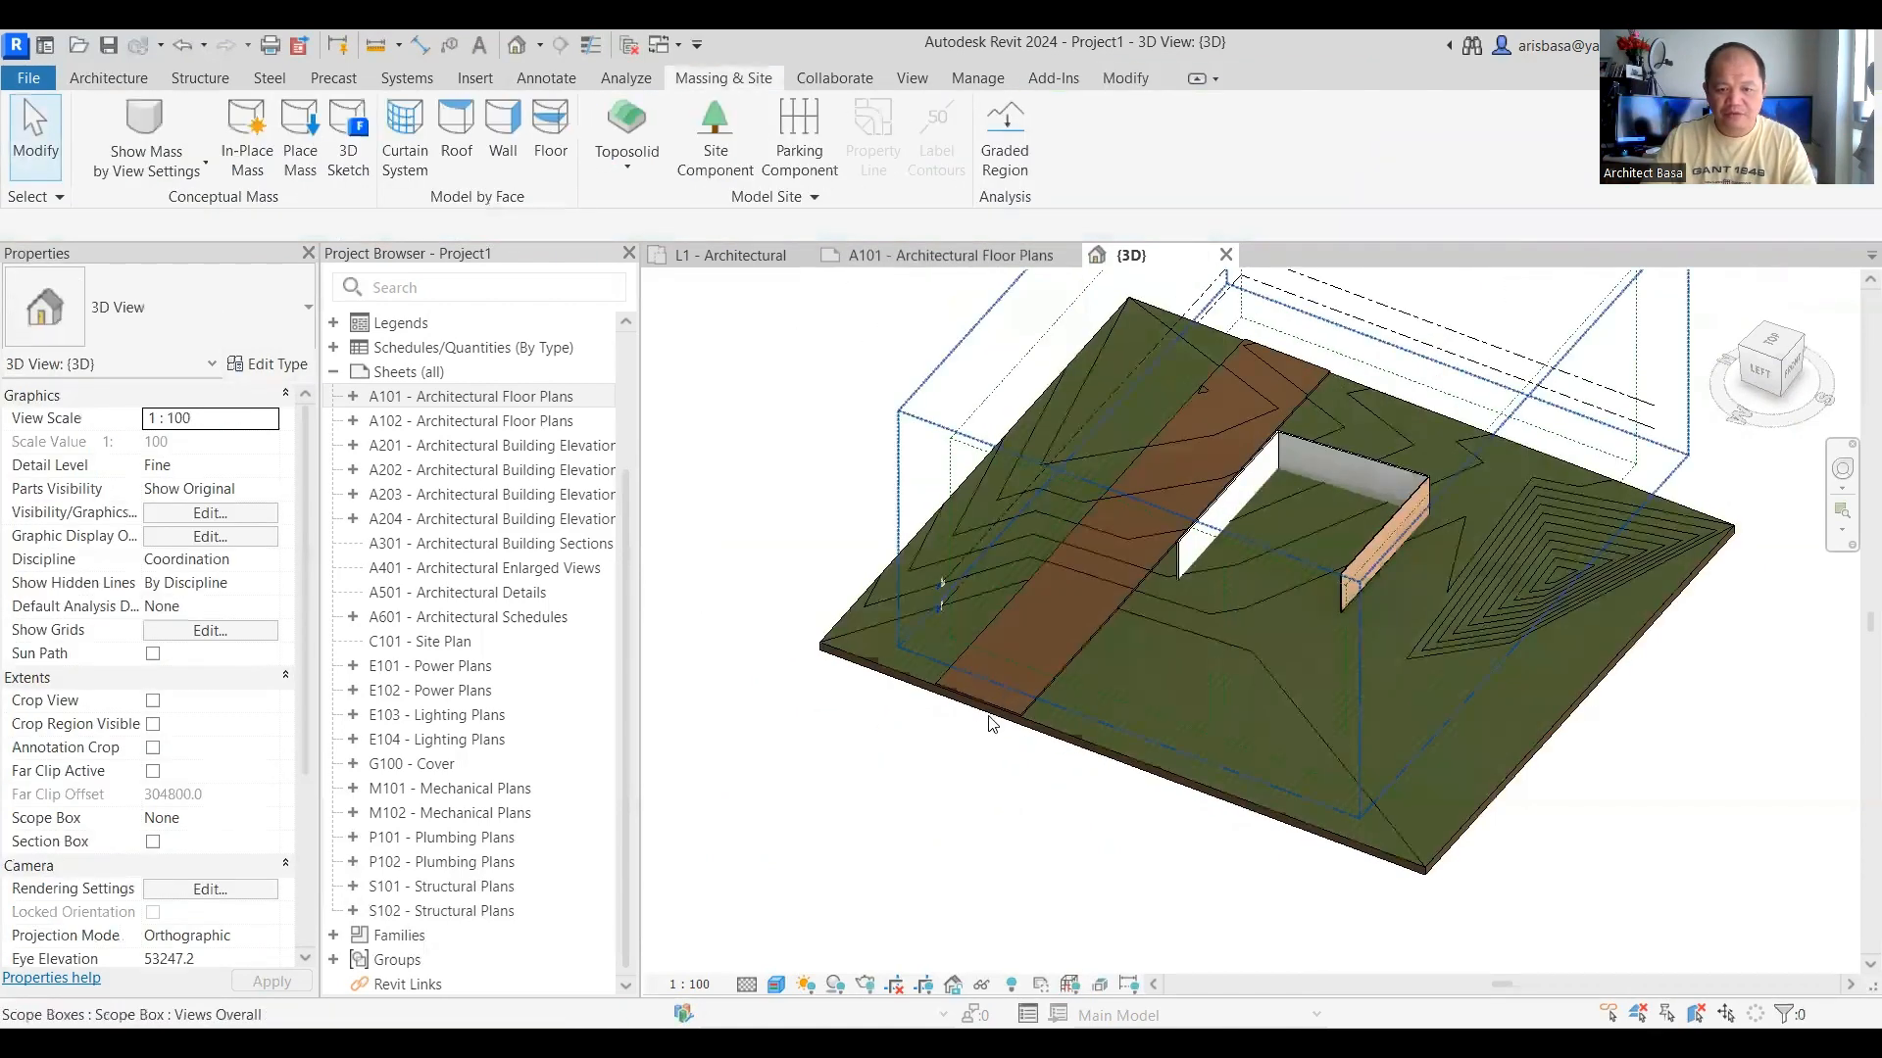
pyautogui.scroll(2, 978, 713)
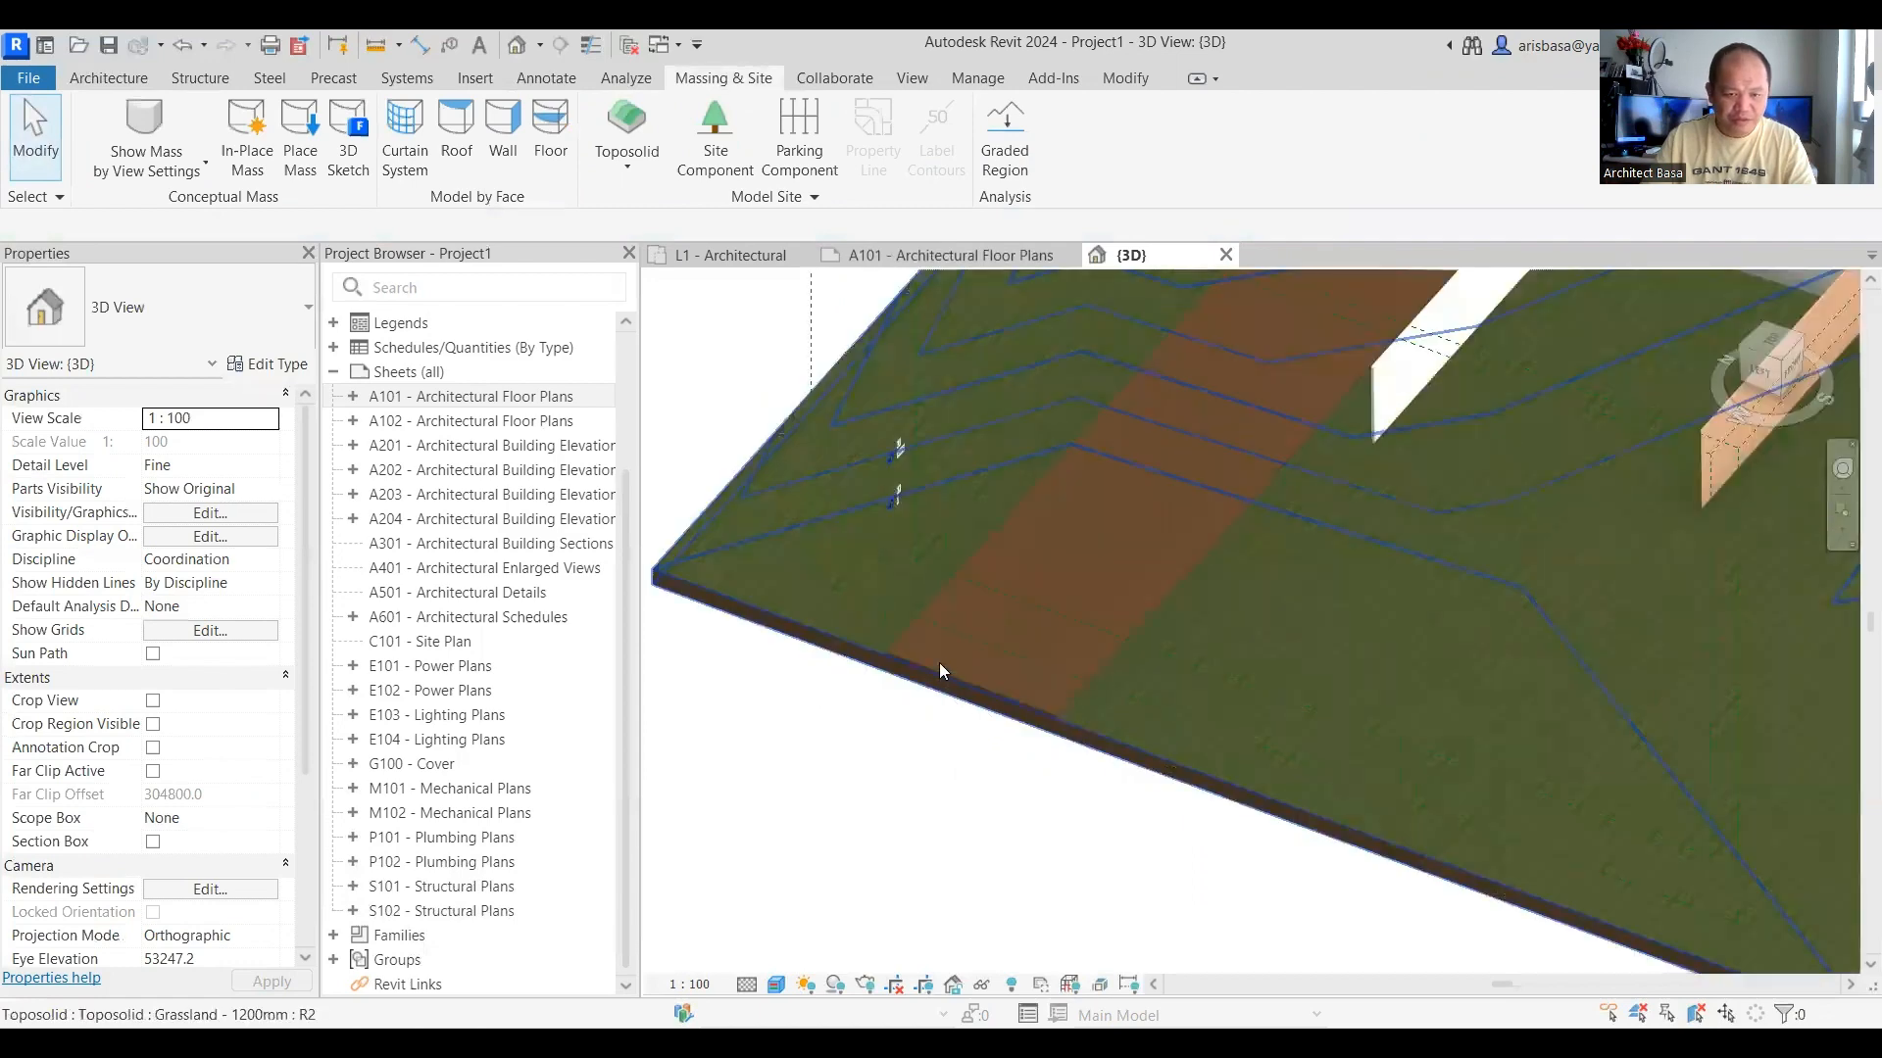
pyautogui.scroll(1, 921, 652)
pyautogui.click(907, 629)
pyautogui.scroll(1, 765, 588)
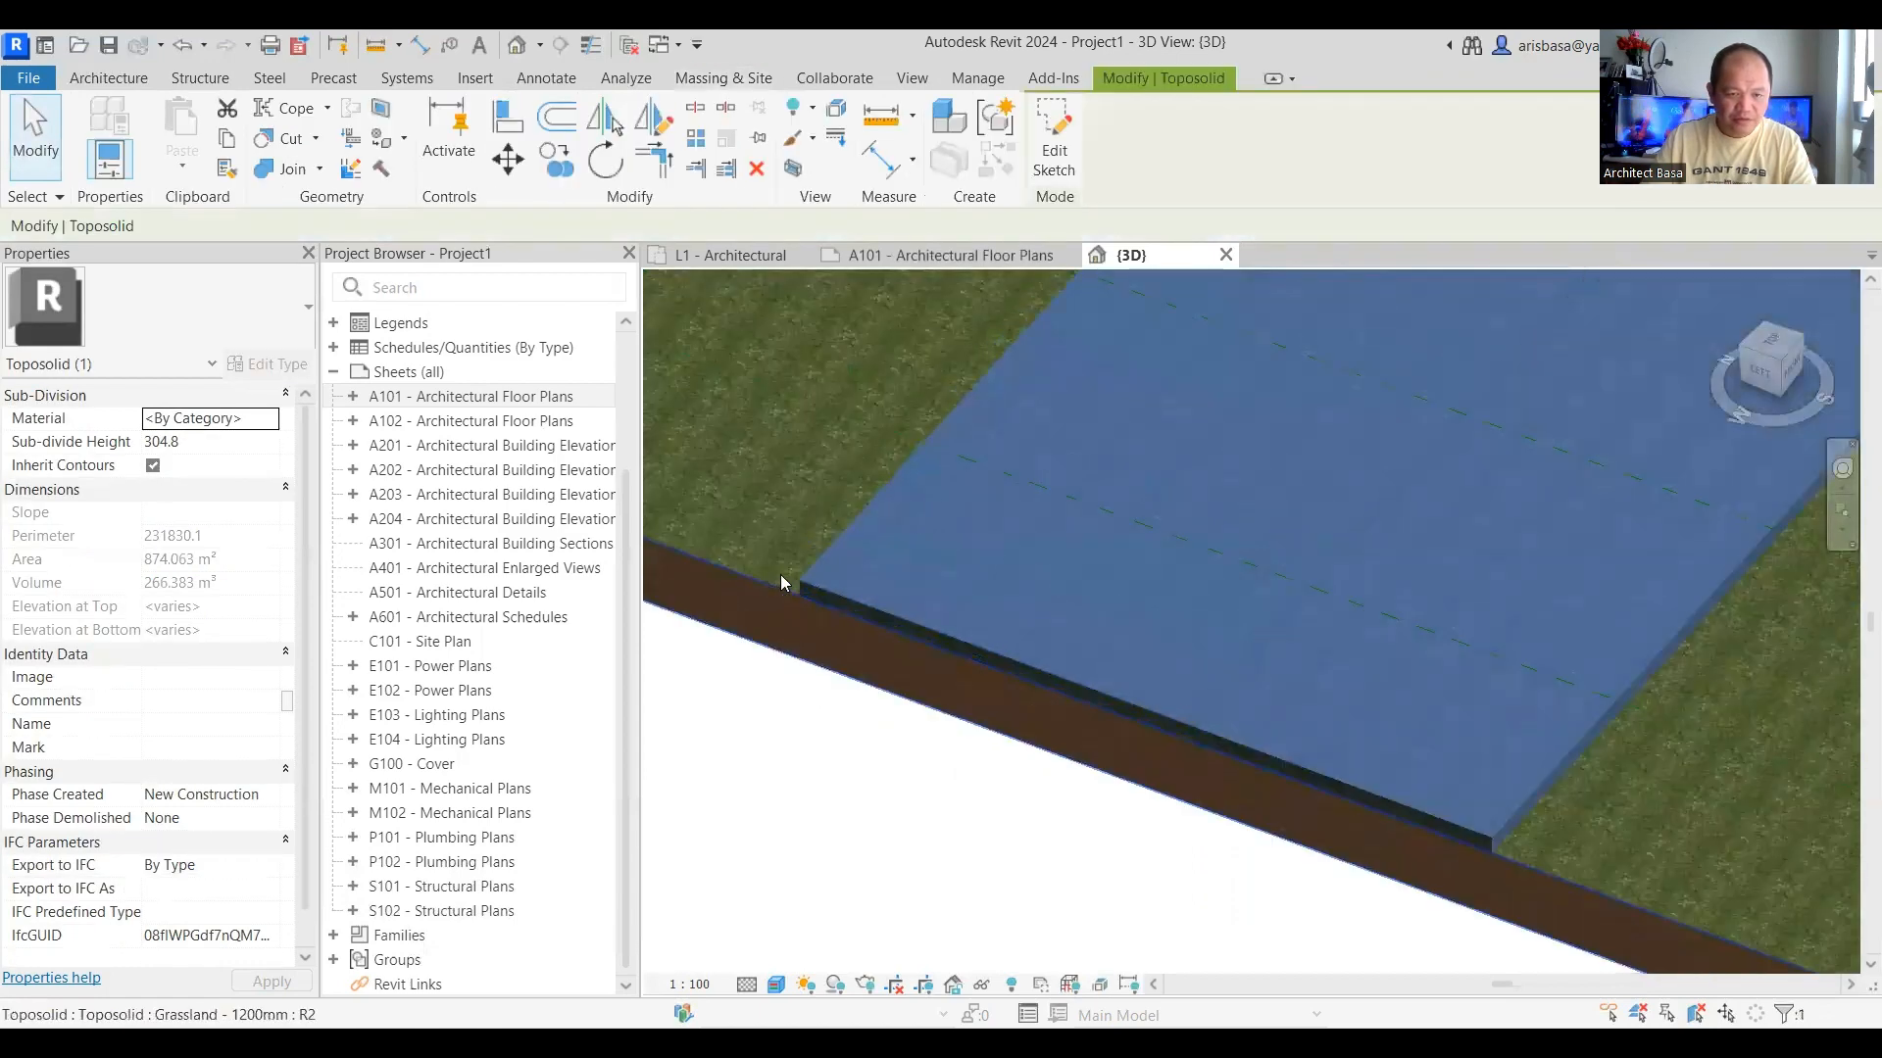
pyautogui.scroll(1, 780, 578)
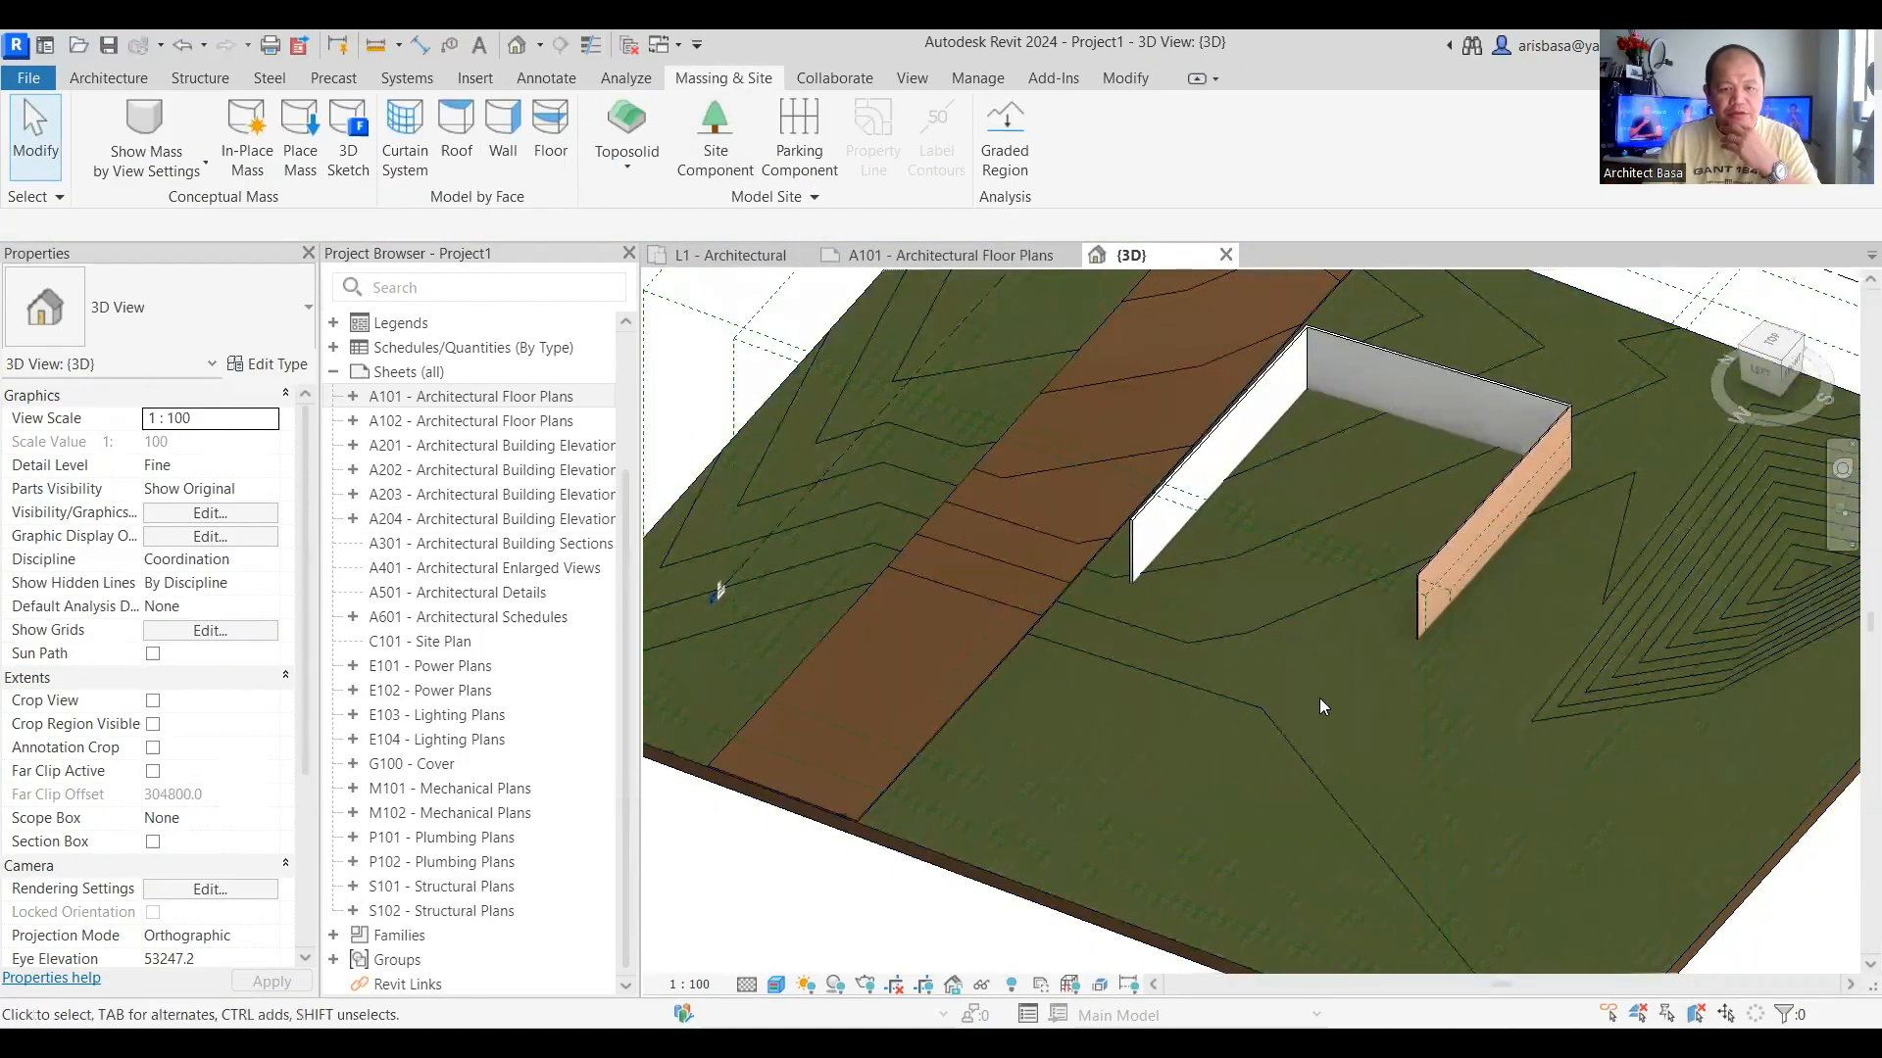
pyautogui.scroll(-3, 1319, 698)
pyautogui.scroll(1, 1196, 698)
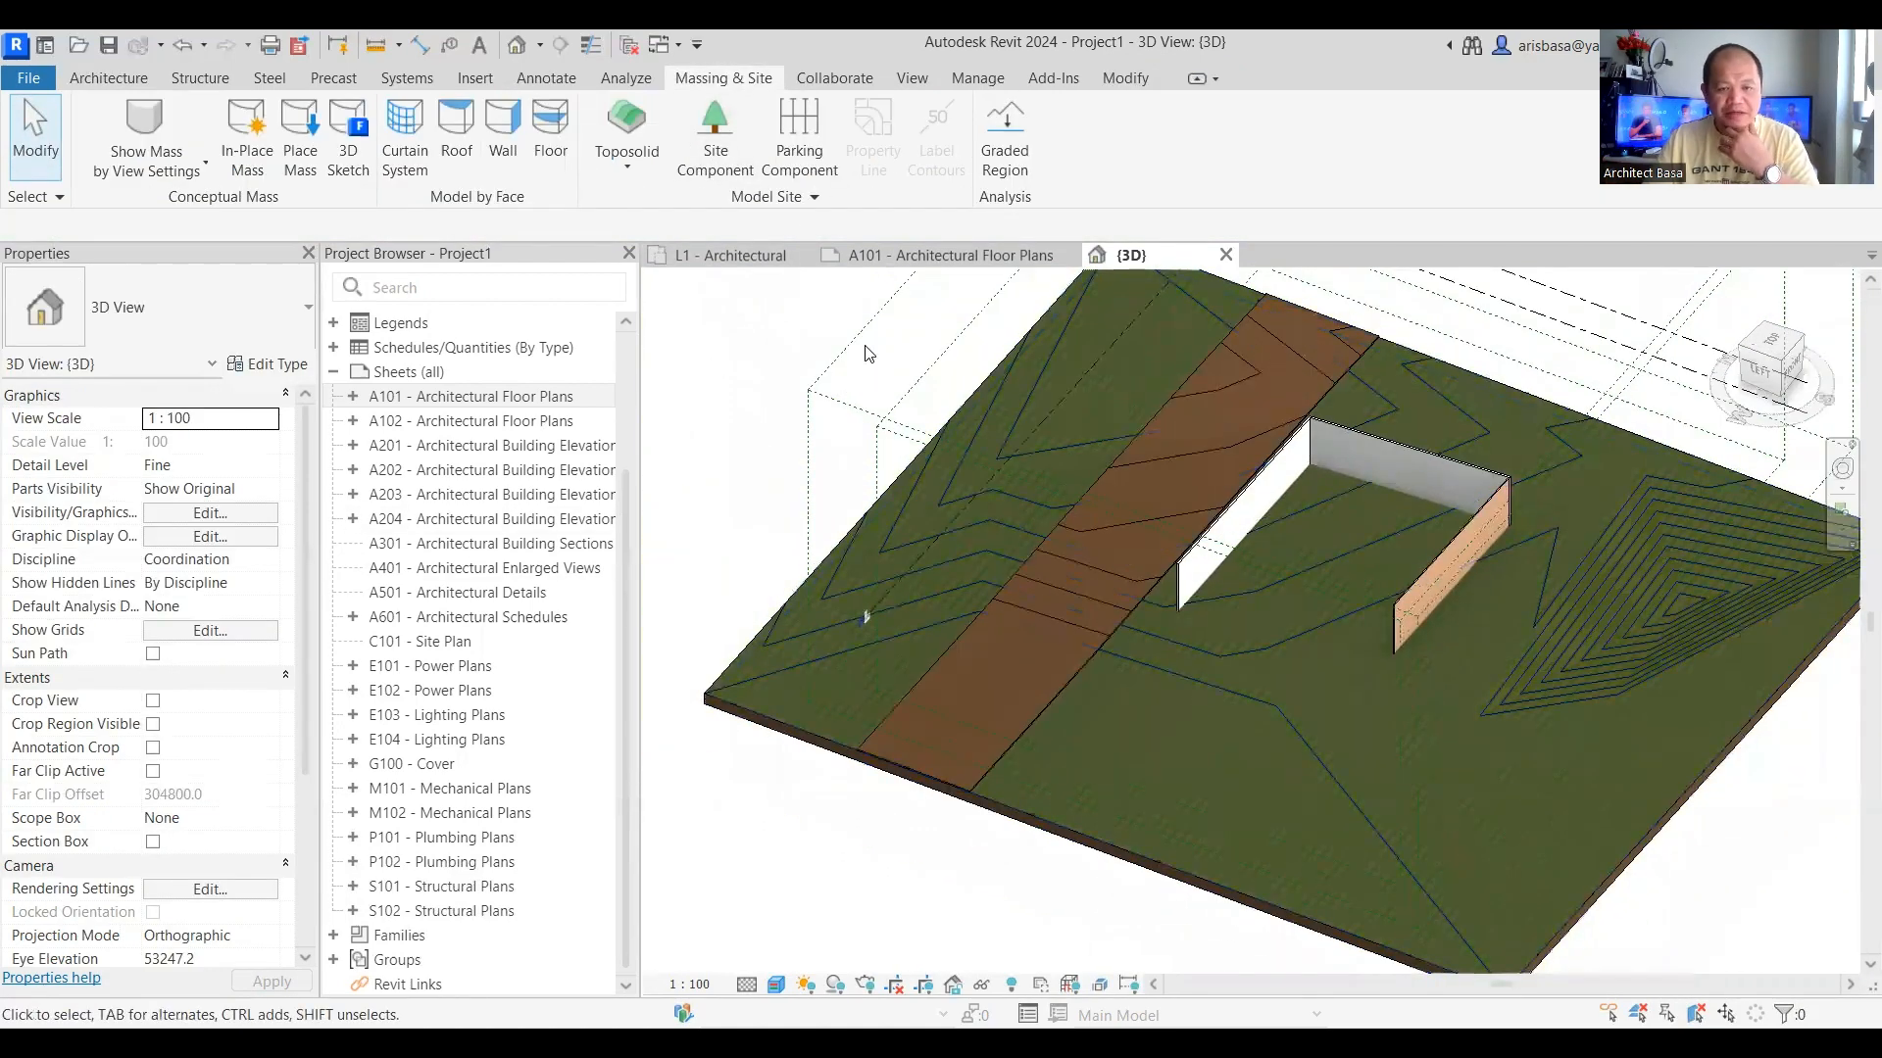
# Step: Review the Site Component placement options and the Twinmotion link and export options
pyautogui.click(702, 172)
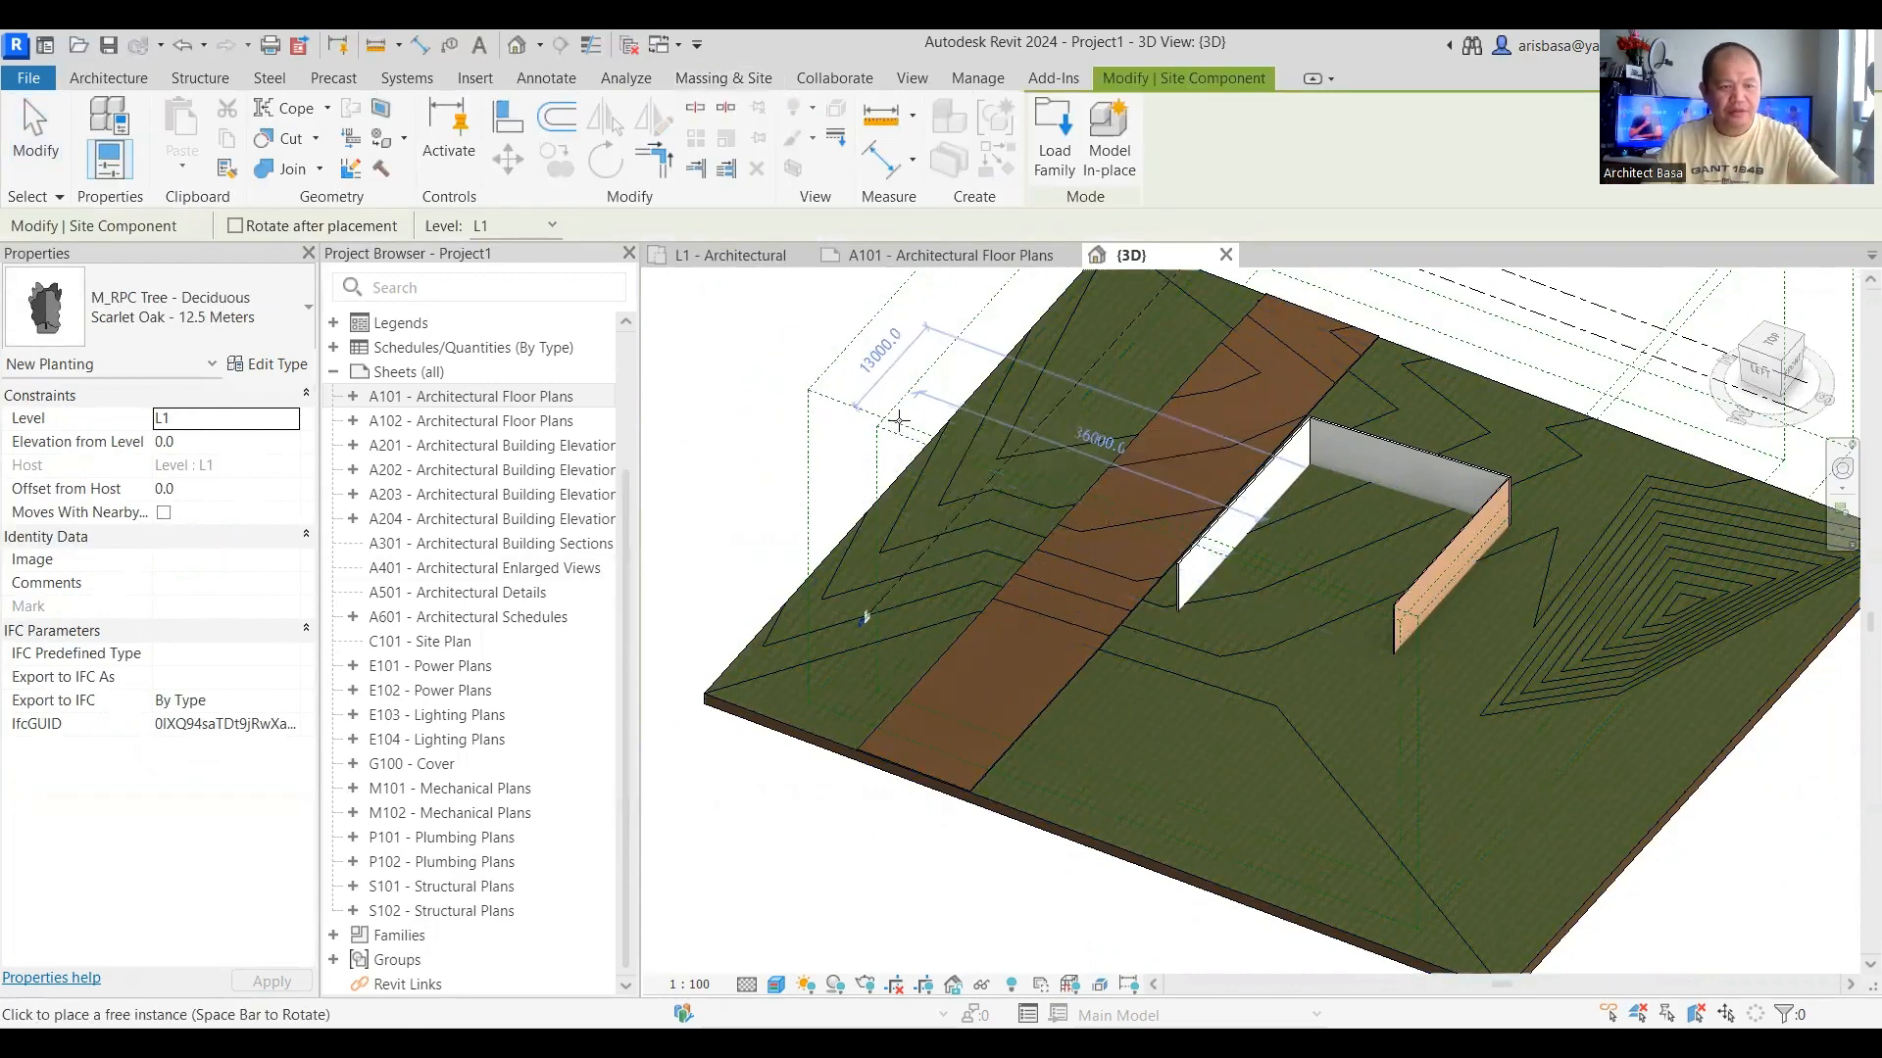
pyautogui.press('Escape')
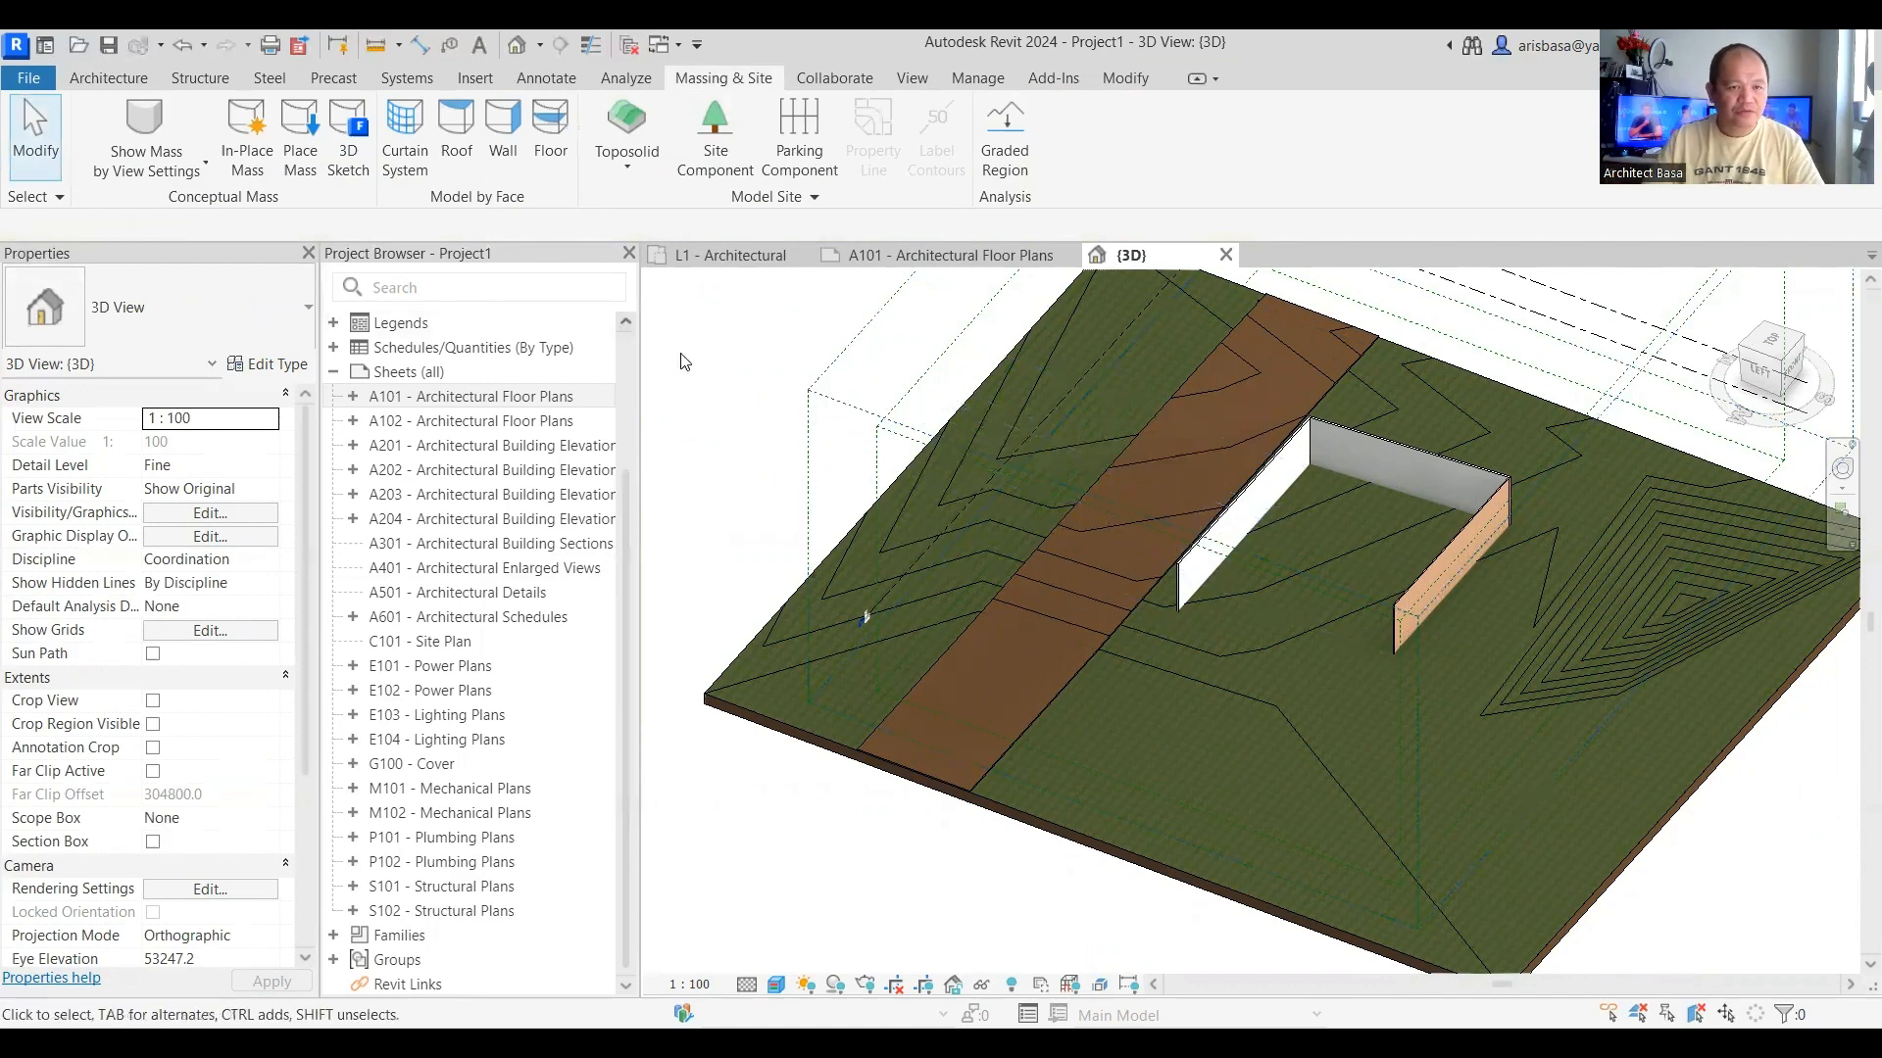
pyautogui.moveTo(830, 439); pyautogui.dragTo(816, 529, button='middle')
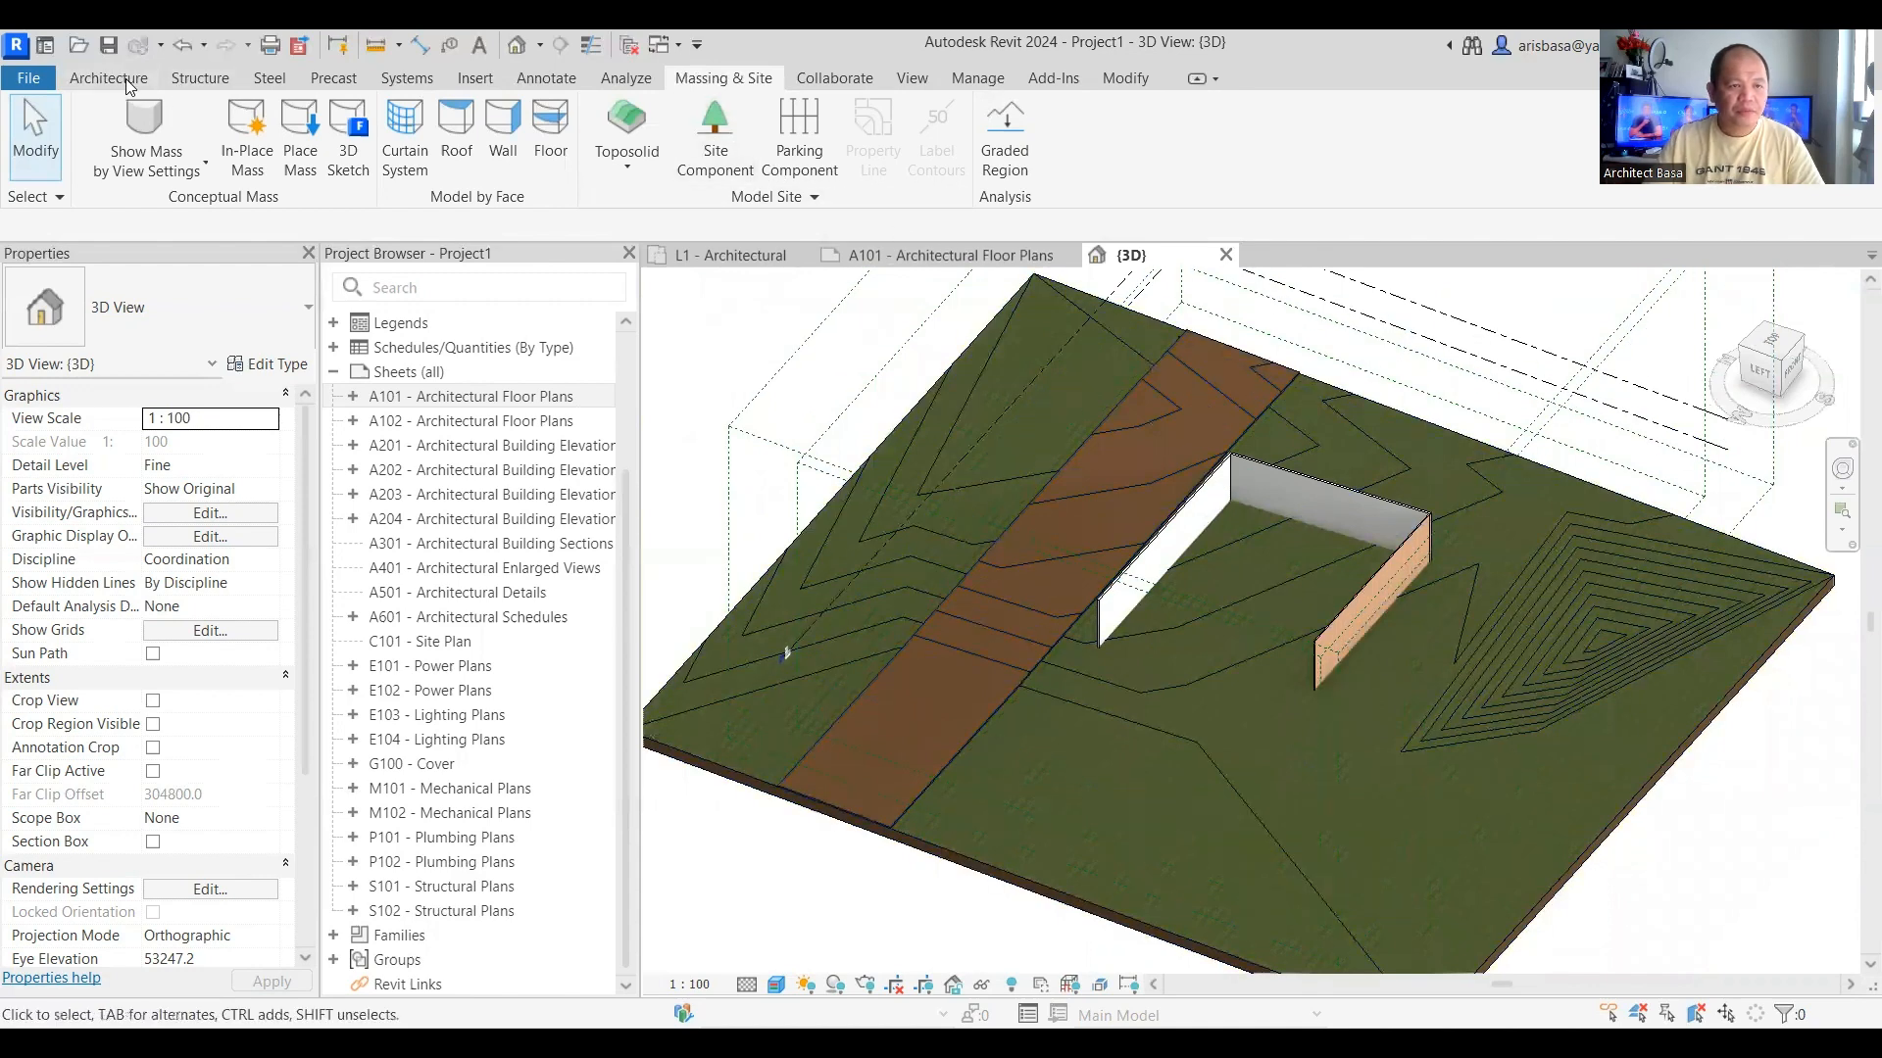
pyautogui.click(927, 82)
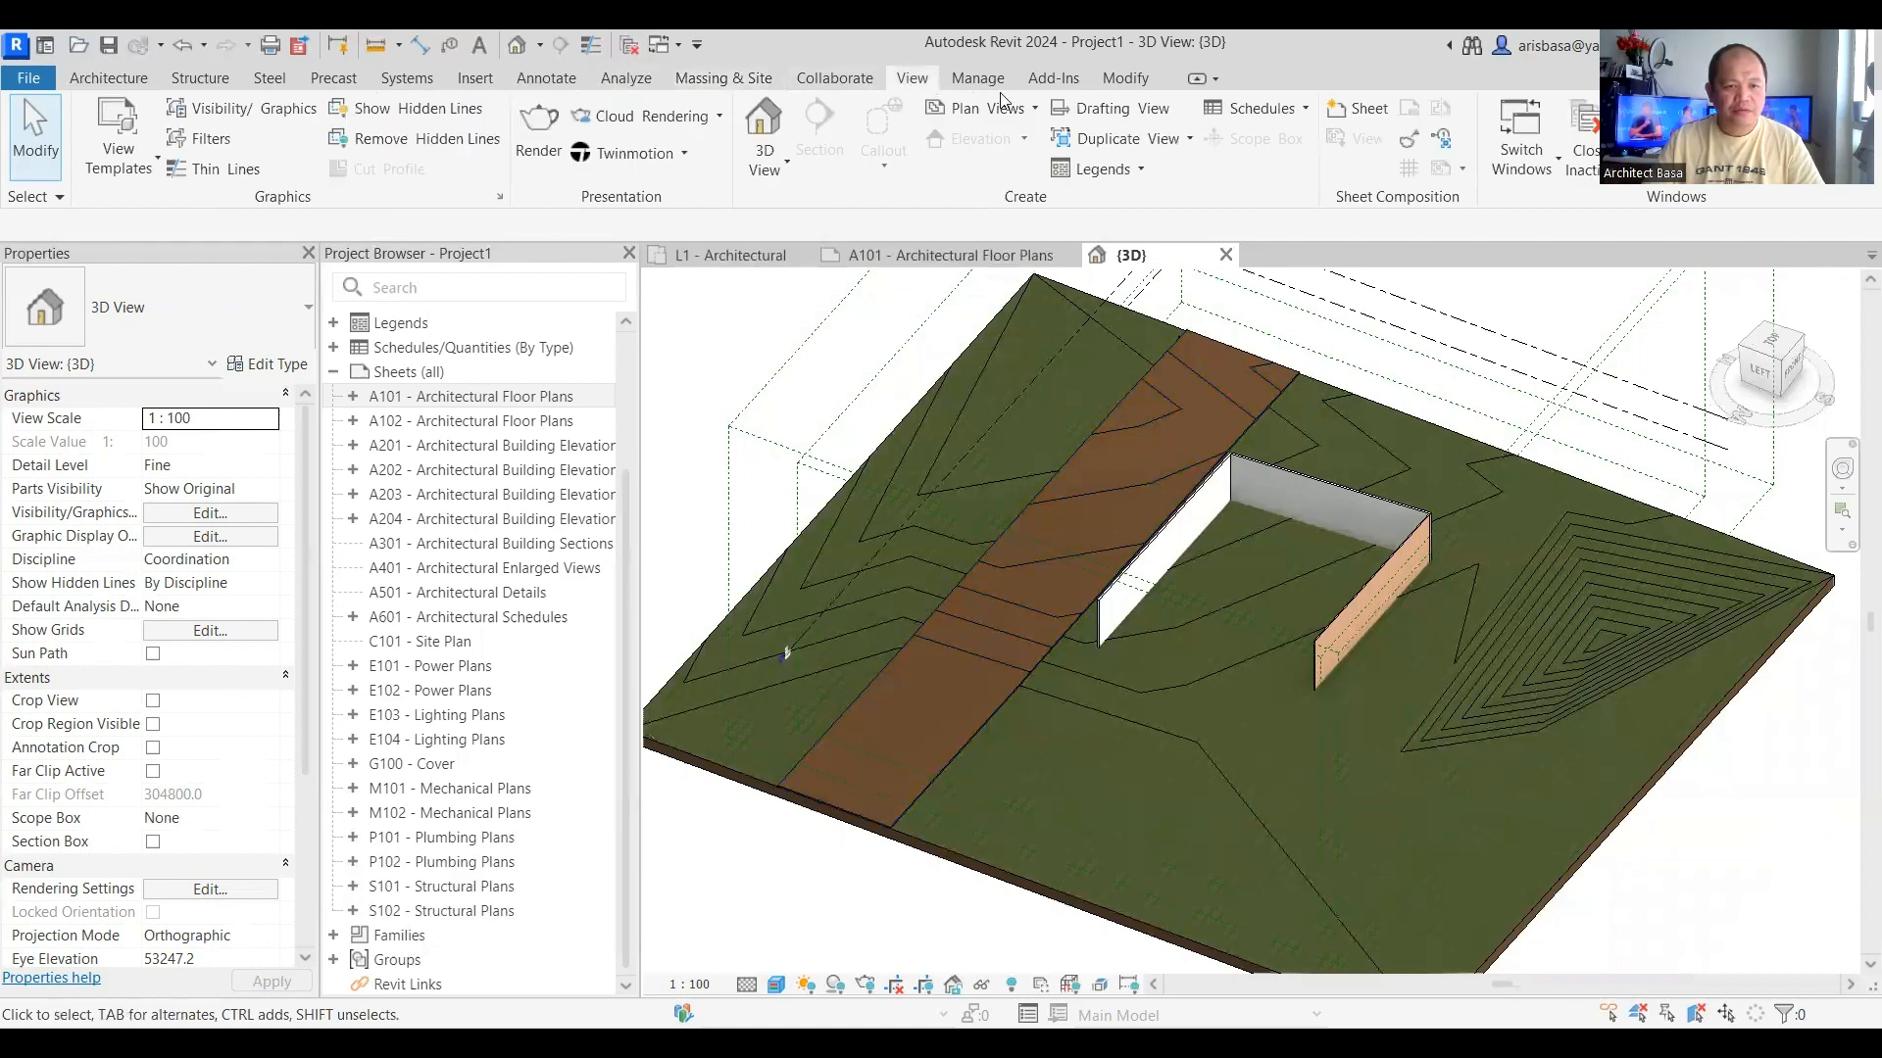
pyautogui.click(683, 155)
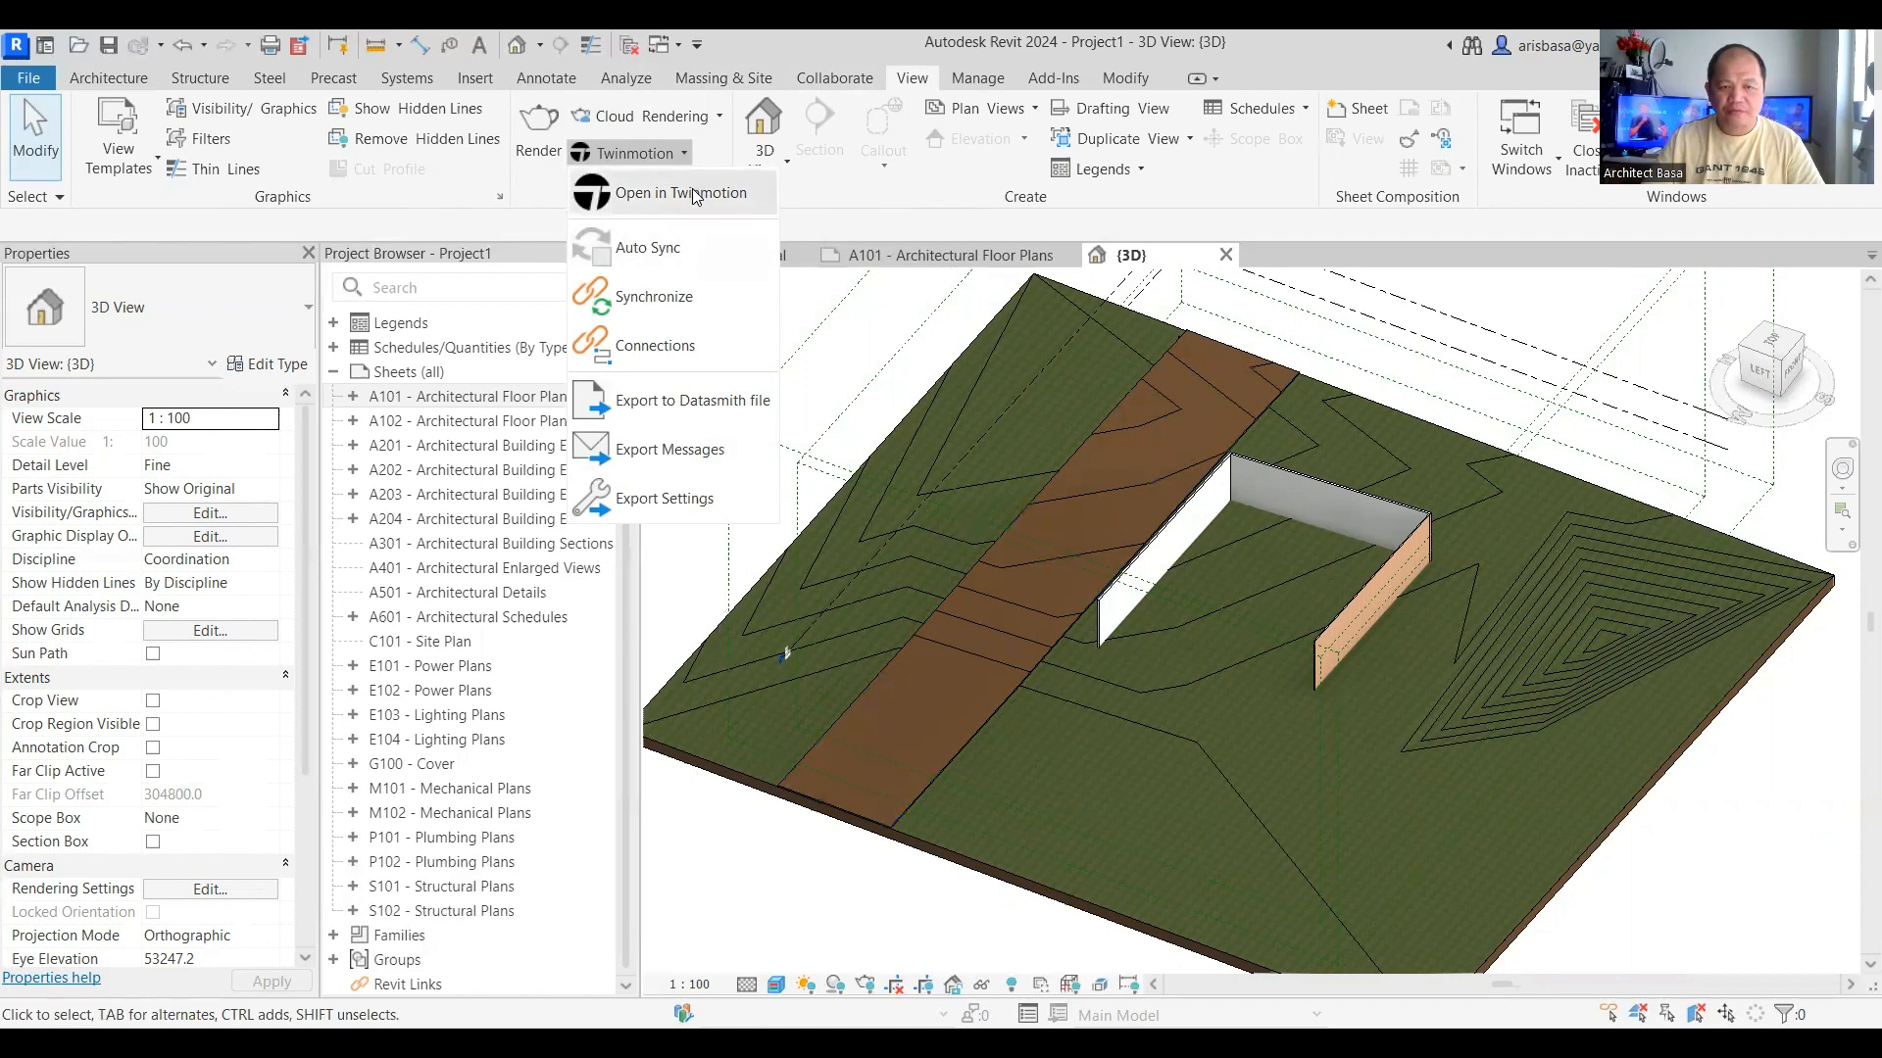
pyautogui.click(845, 211)
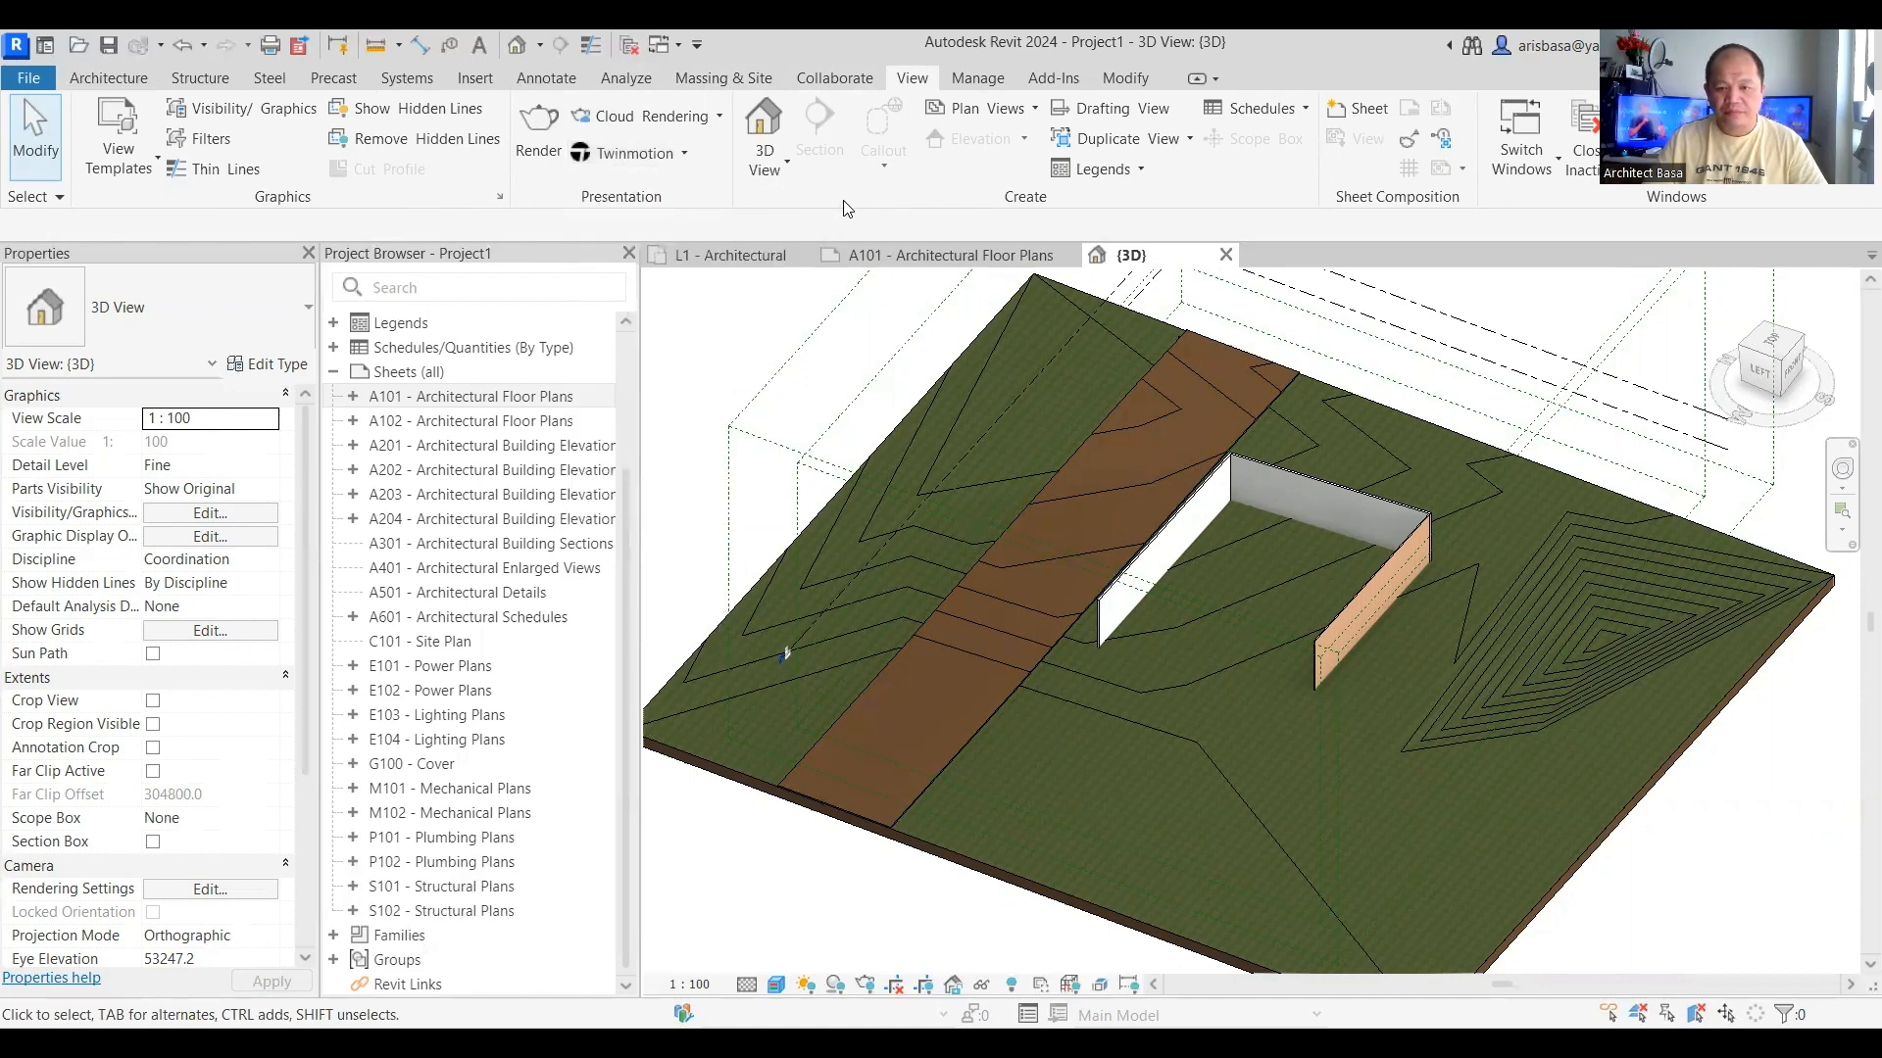
# Step: Review the view template options and examine the site model with its sub-division strip from different angles
pyautogui.moveTo(1414, 730); pyautogui.dragTo(1348, 727, button='middle')
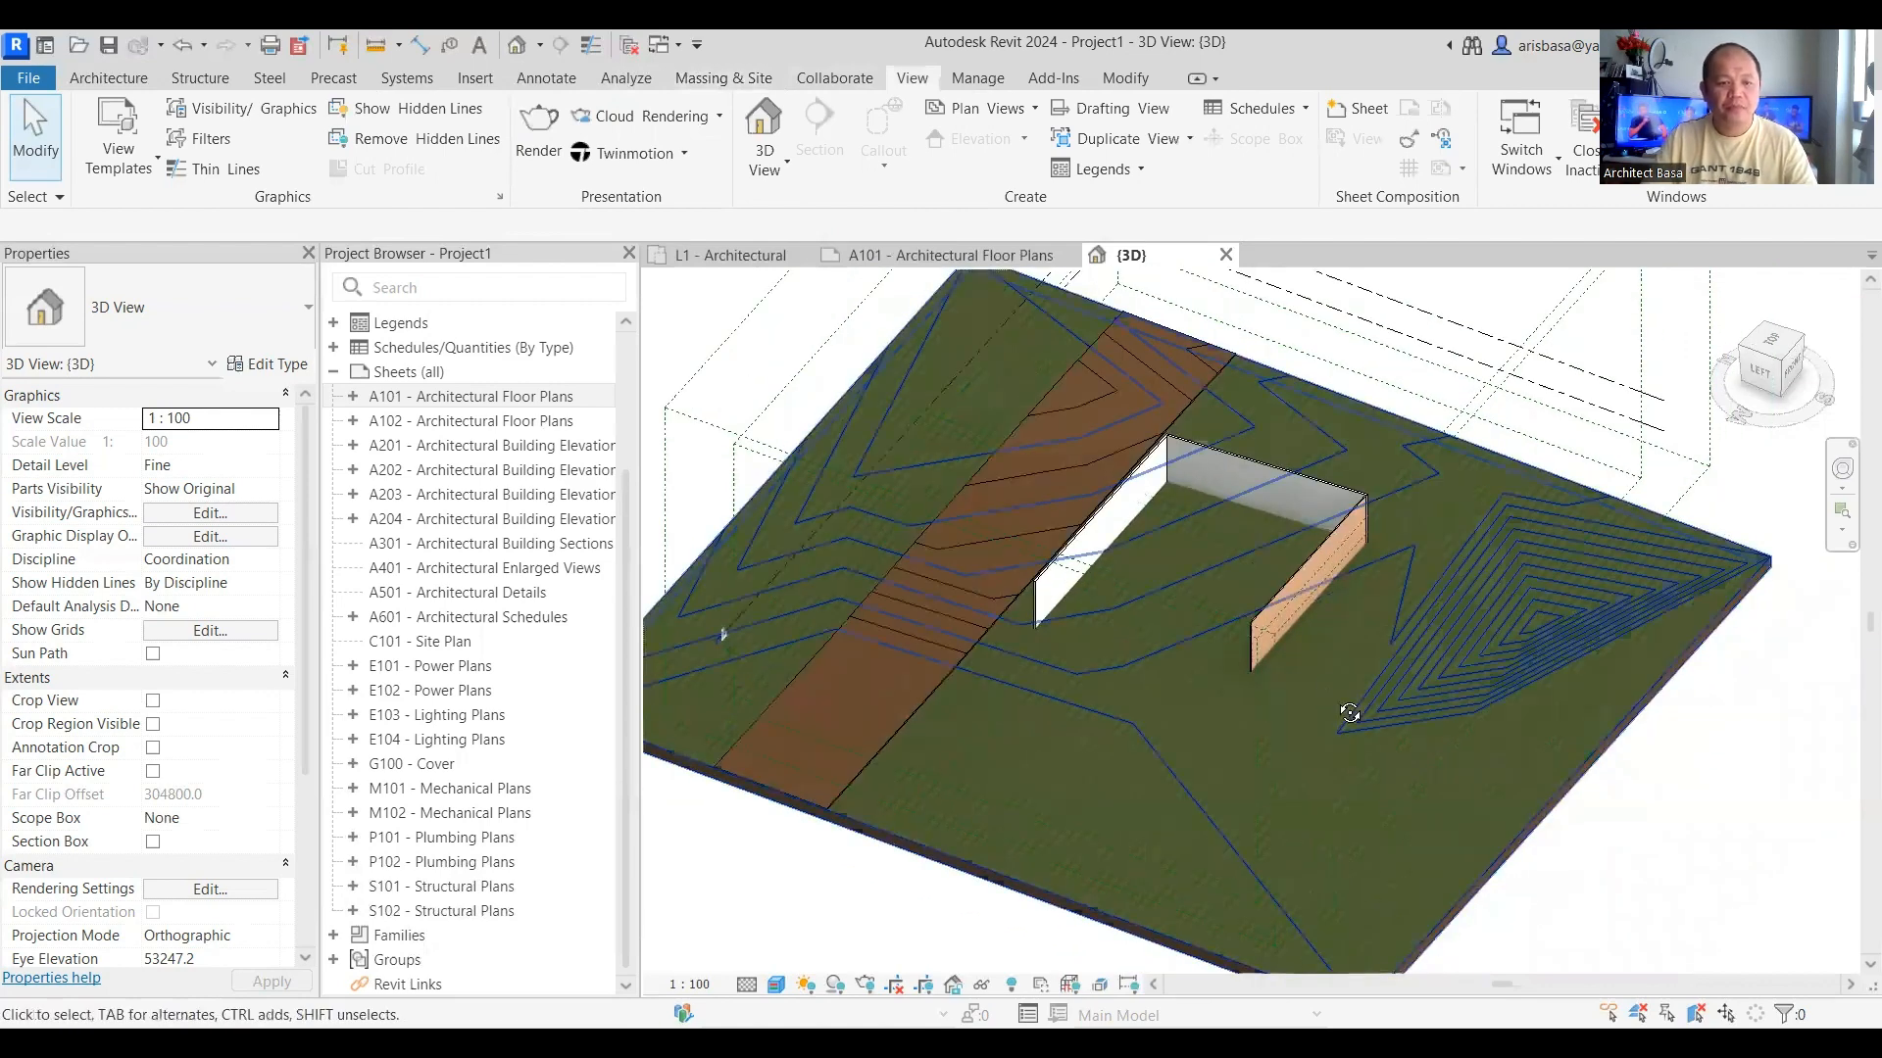
pyautogui.keyDown('shift'); pyautogui.moveTo(1068, 833); pyautogui.dragTo(1063, 808, button='middle'); pyautogui.keyUp('shift')
pyautogui.keyDown('shift'); pyautogui.moveTo(800, 602); pyautogui.dragTo(744, 549, button='middle'); pyautogui.keyUp('shift')
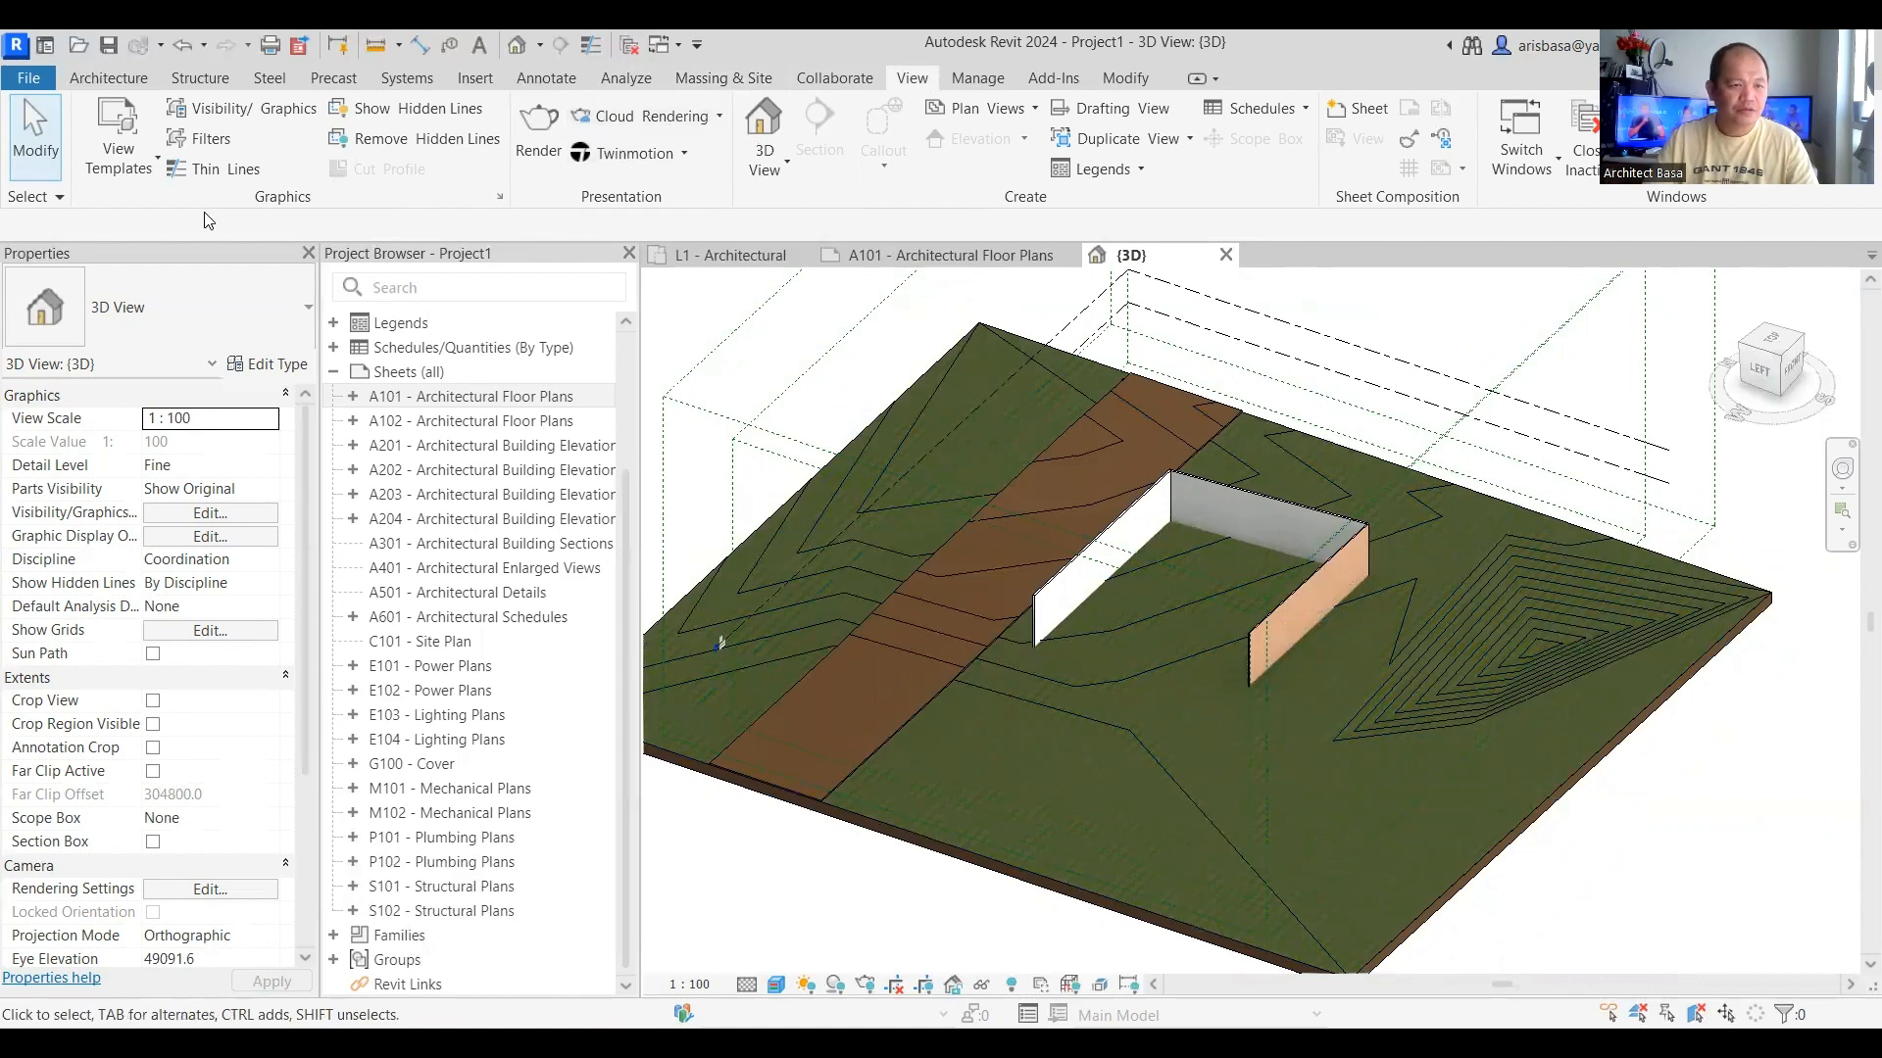
pyautogui.click(142, 167)
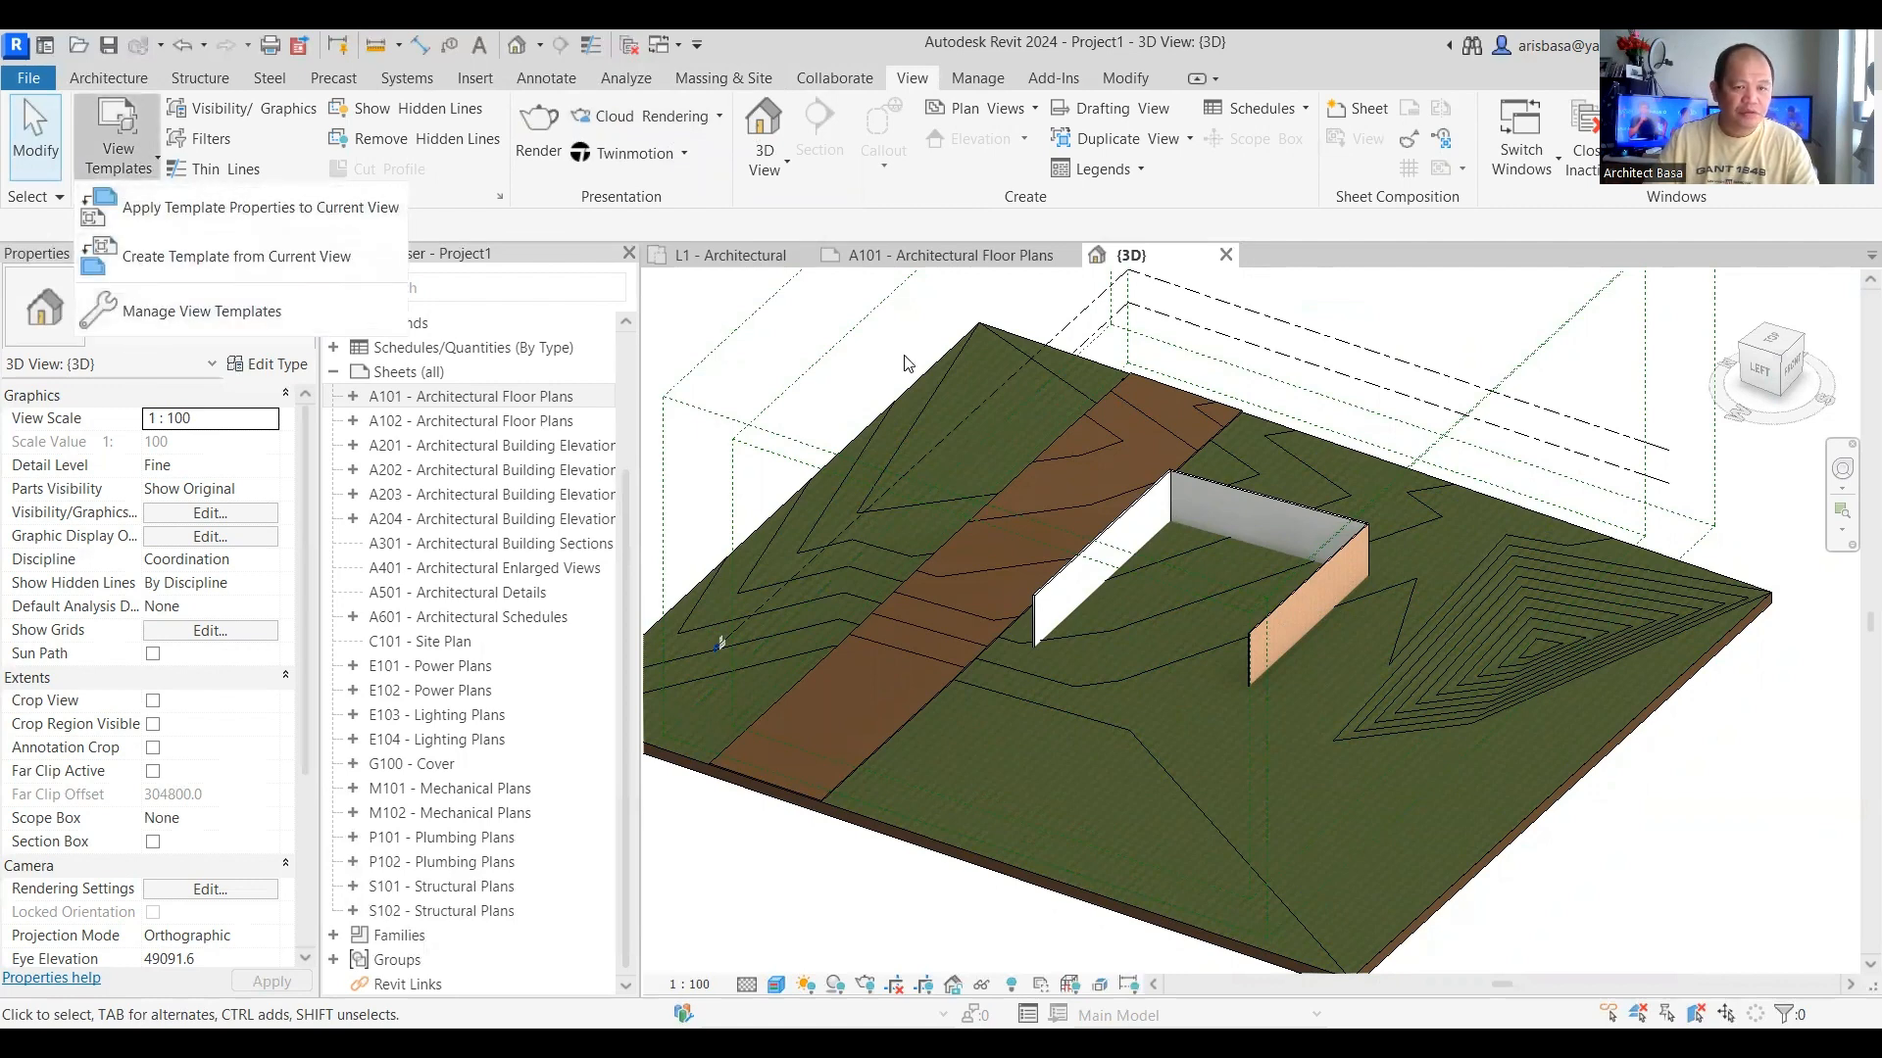
pyautogui.scroll(-2, 821, 394)
pyautogui.moveTo(845, 403); pyautogui.dragTo(965, 419, button='middle')
pyautogui.scroll(1, 1149, 846)
pyautogui.scroll(2, 1153, 851)
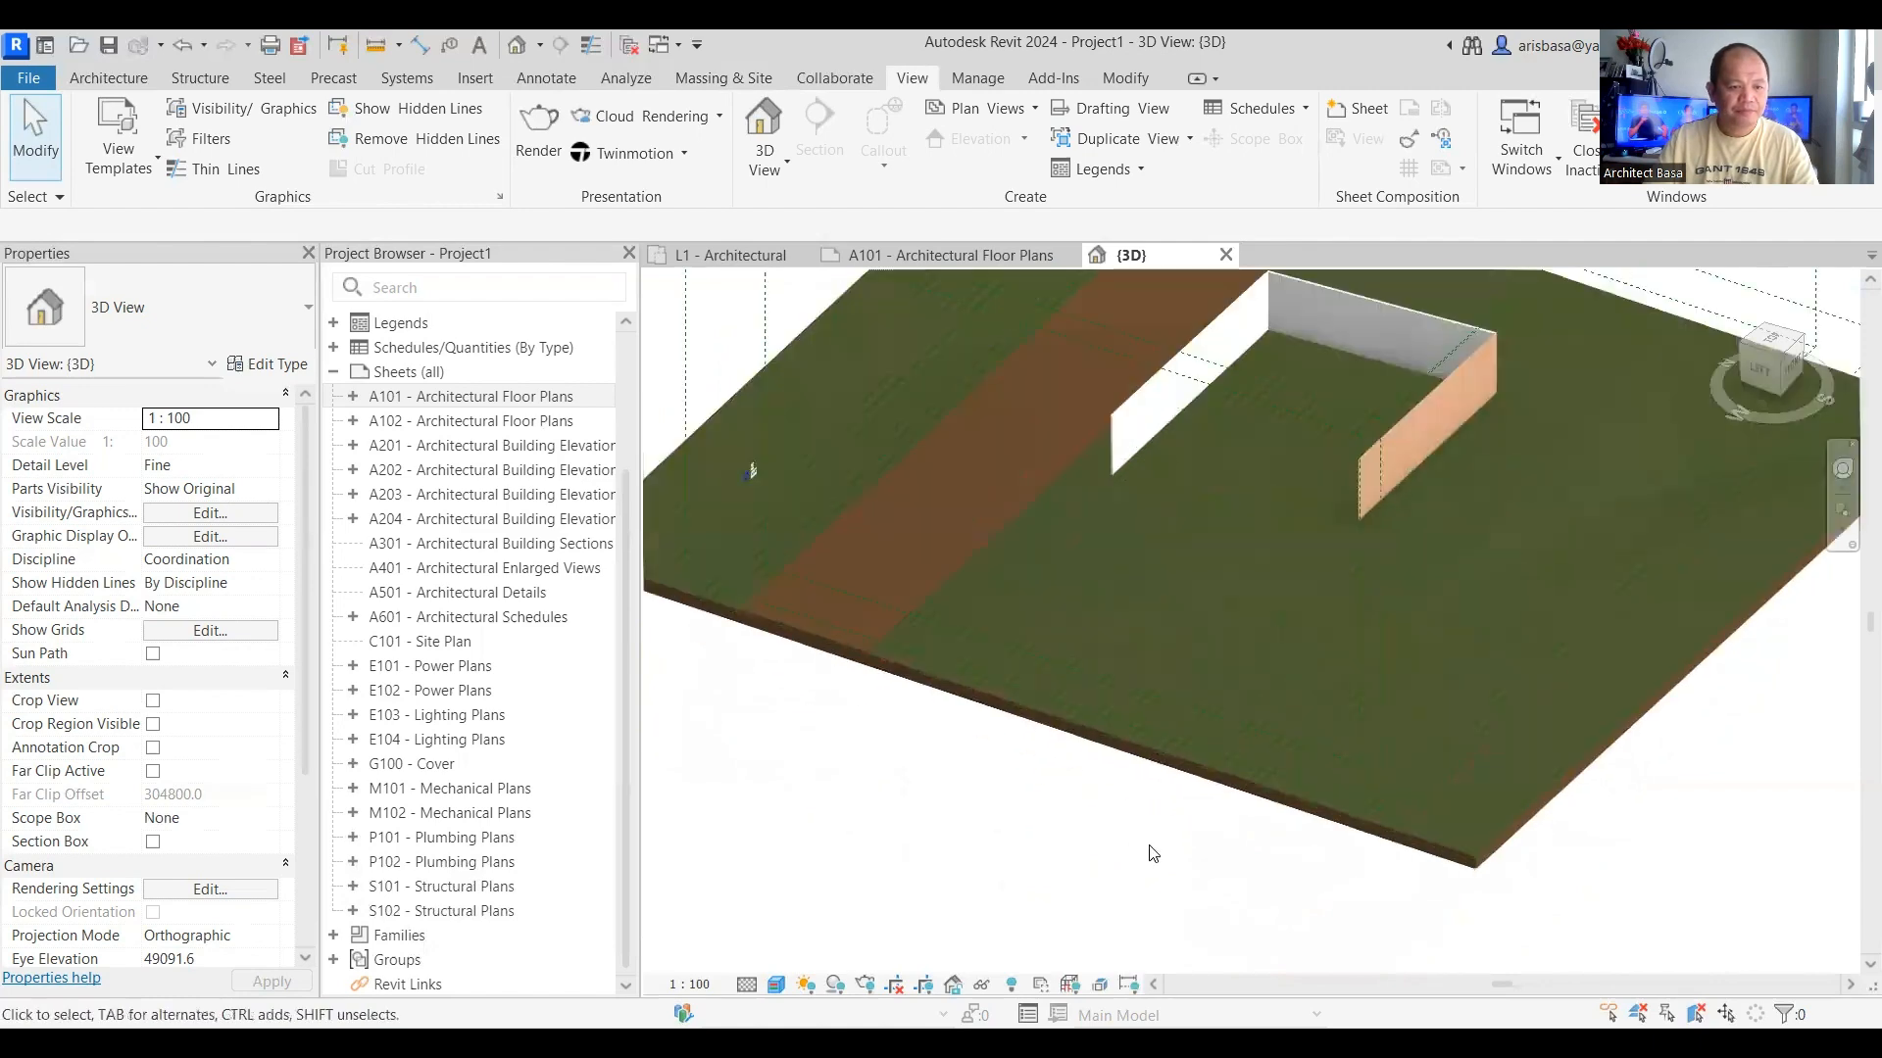
pyautogui.moveTo(1149, 845); pyautogui.dragTo(1128, 883, button='middle')
pyautogui.moveTo(906, 891); pyautogui.dragTo(930, 849, button='middle')
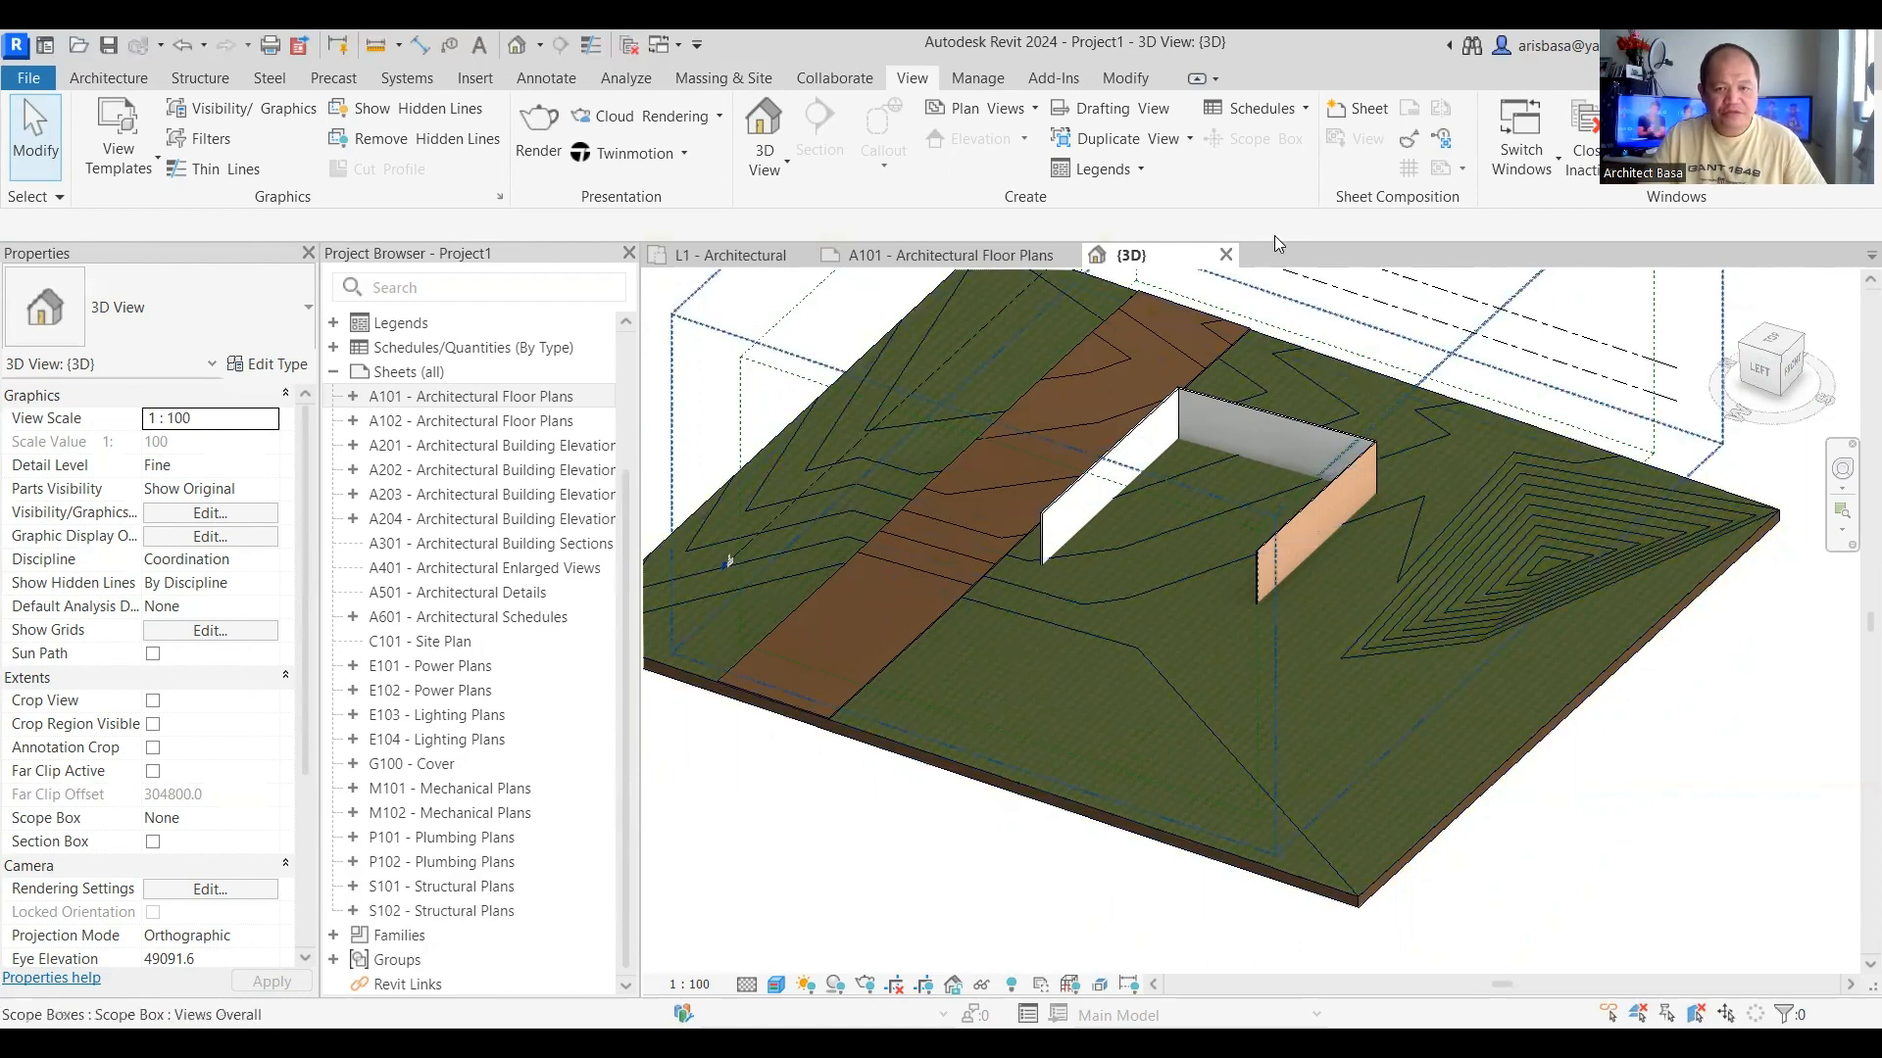
# Step: Close the 3D view, the A101 sheet and the L1 - Architectural plan to close the project
pyautogui.click(1226, 255)
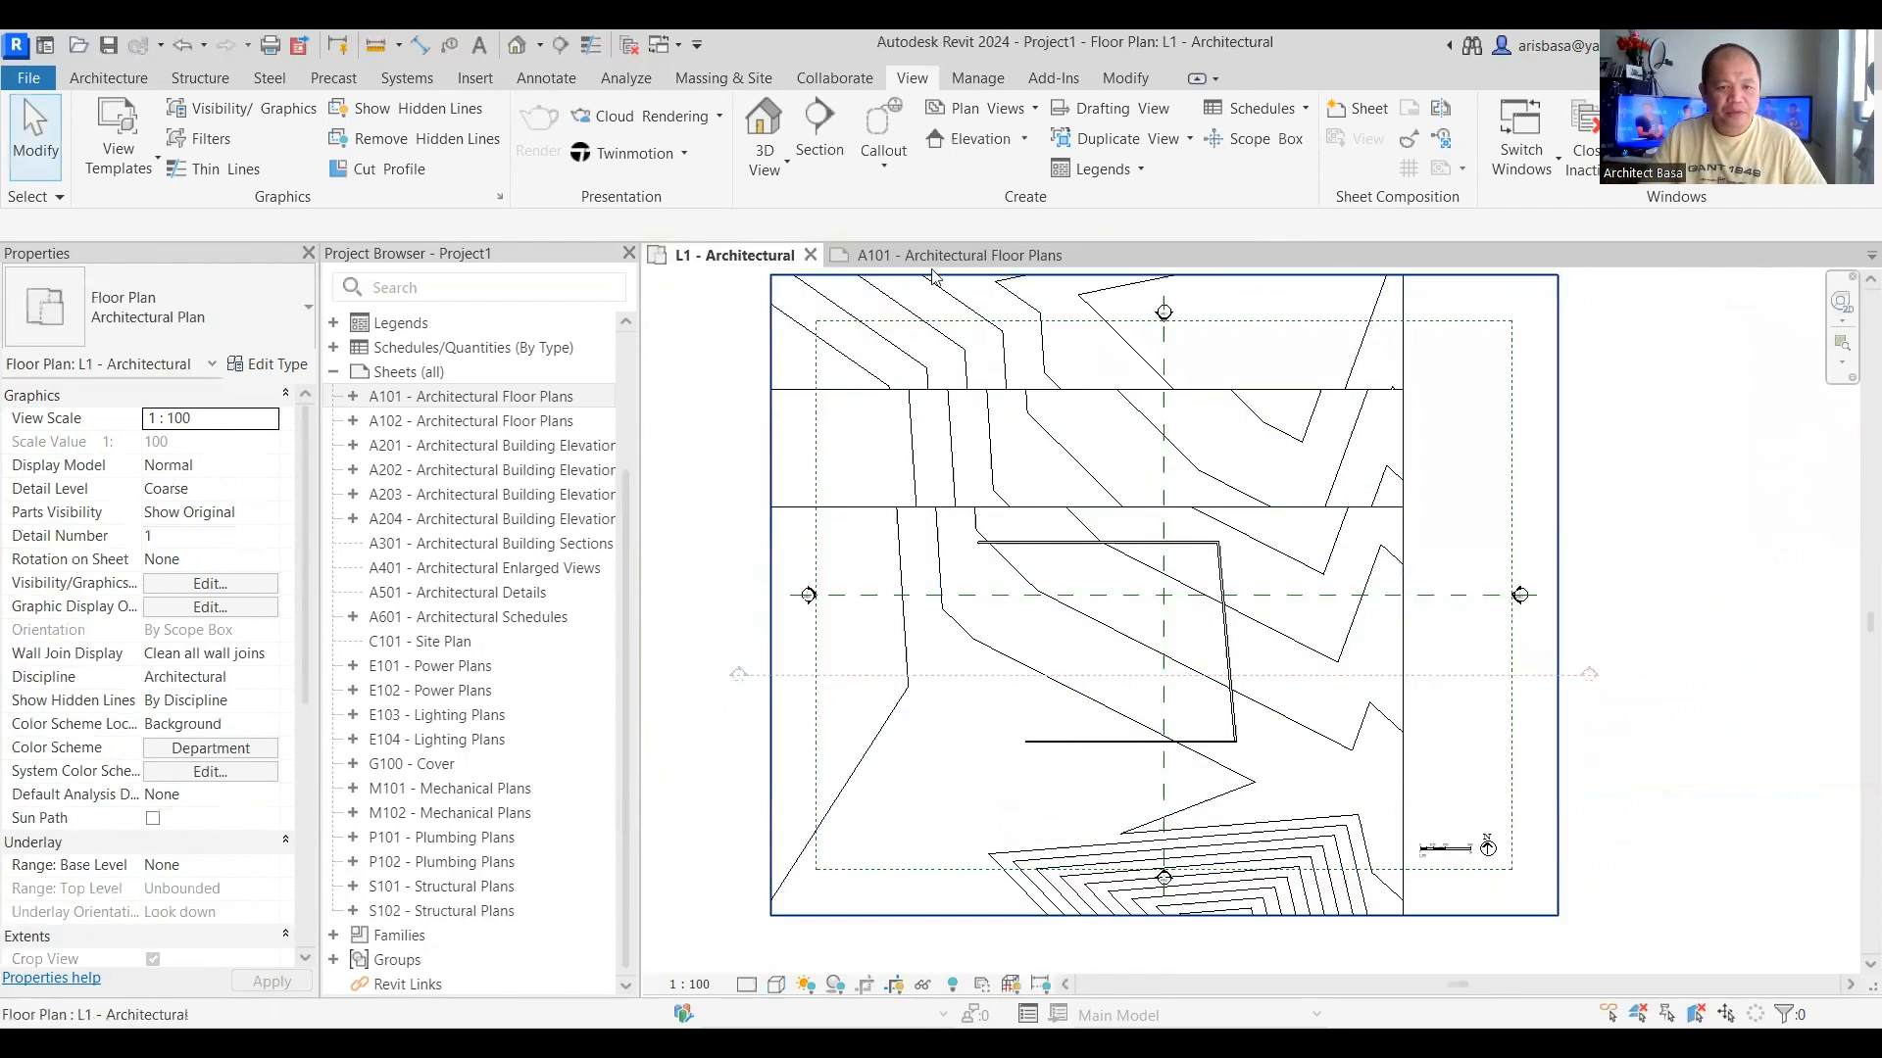
pyautogui.click(1077, 255)
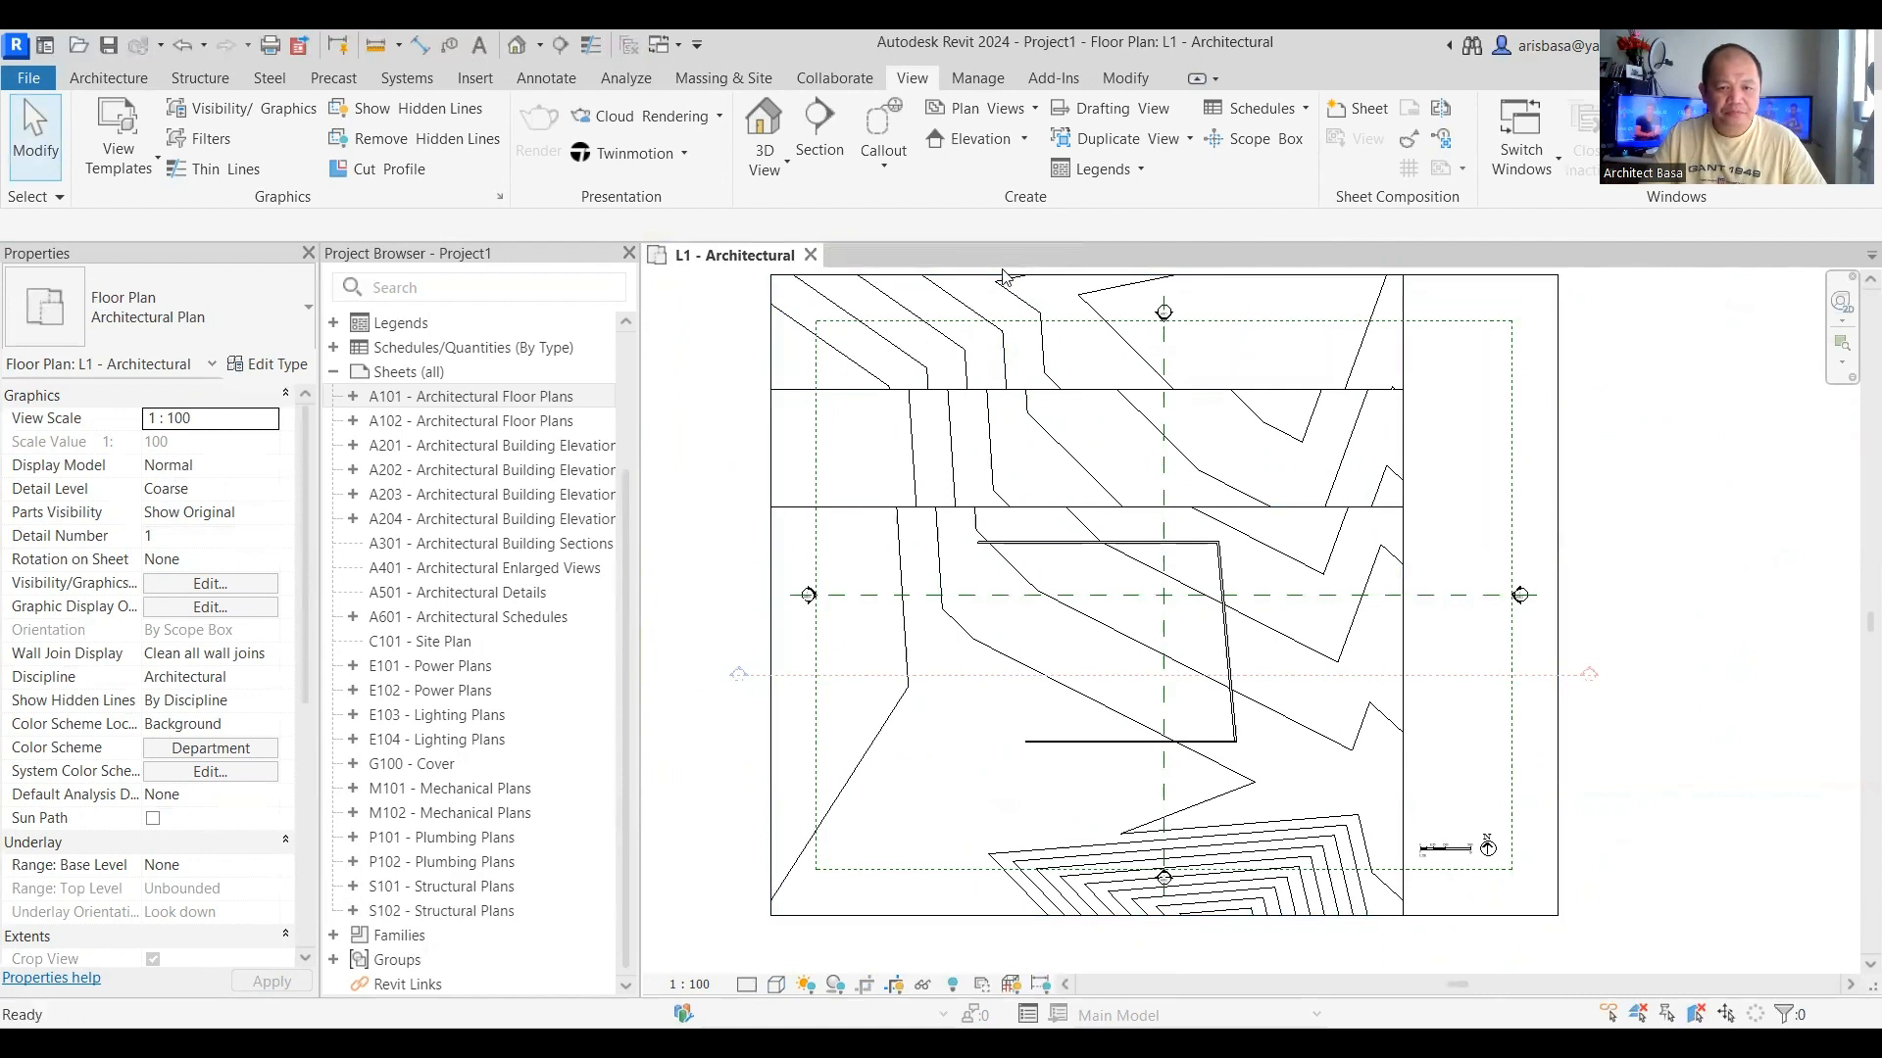
pyautogui.click(811, 256)
pyautogui.click(997, 545)
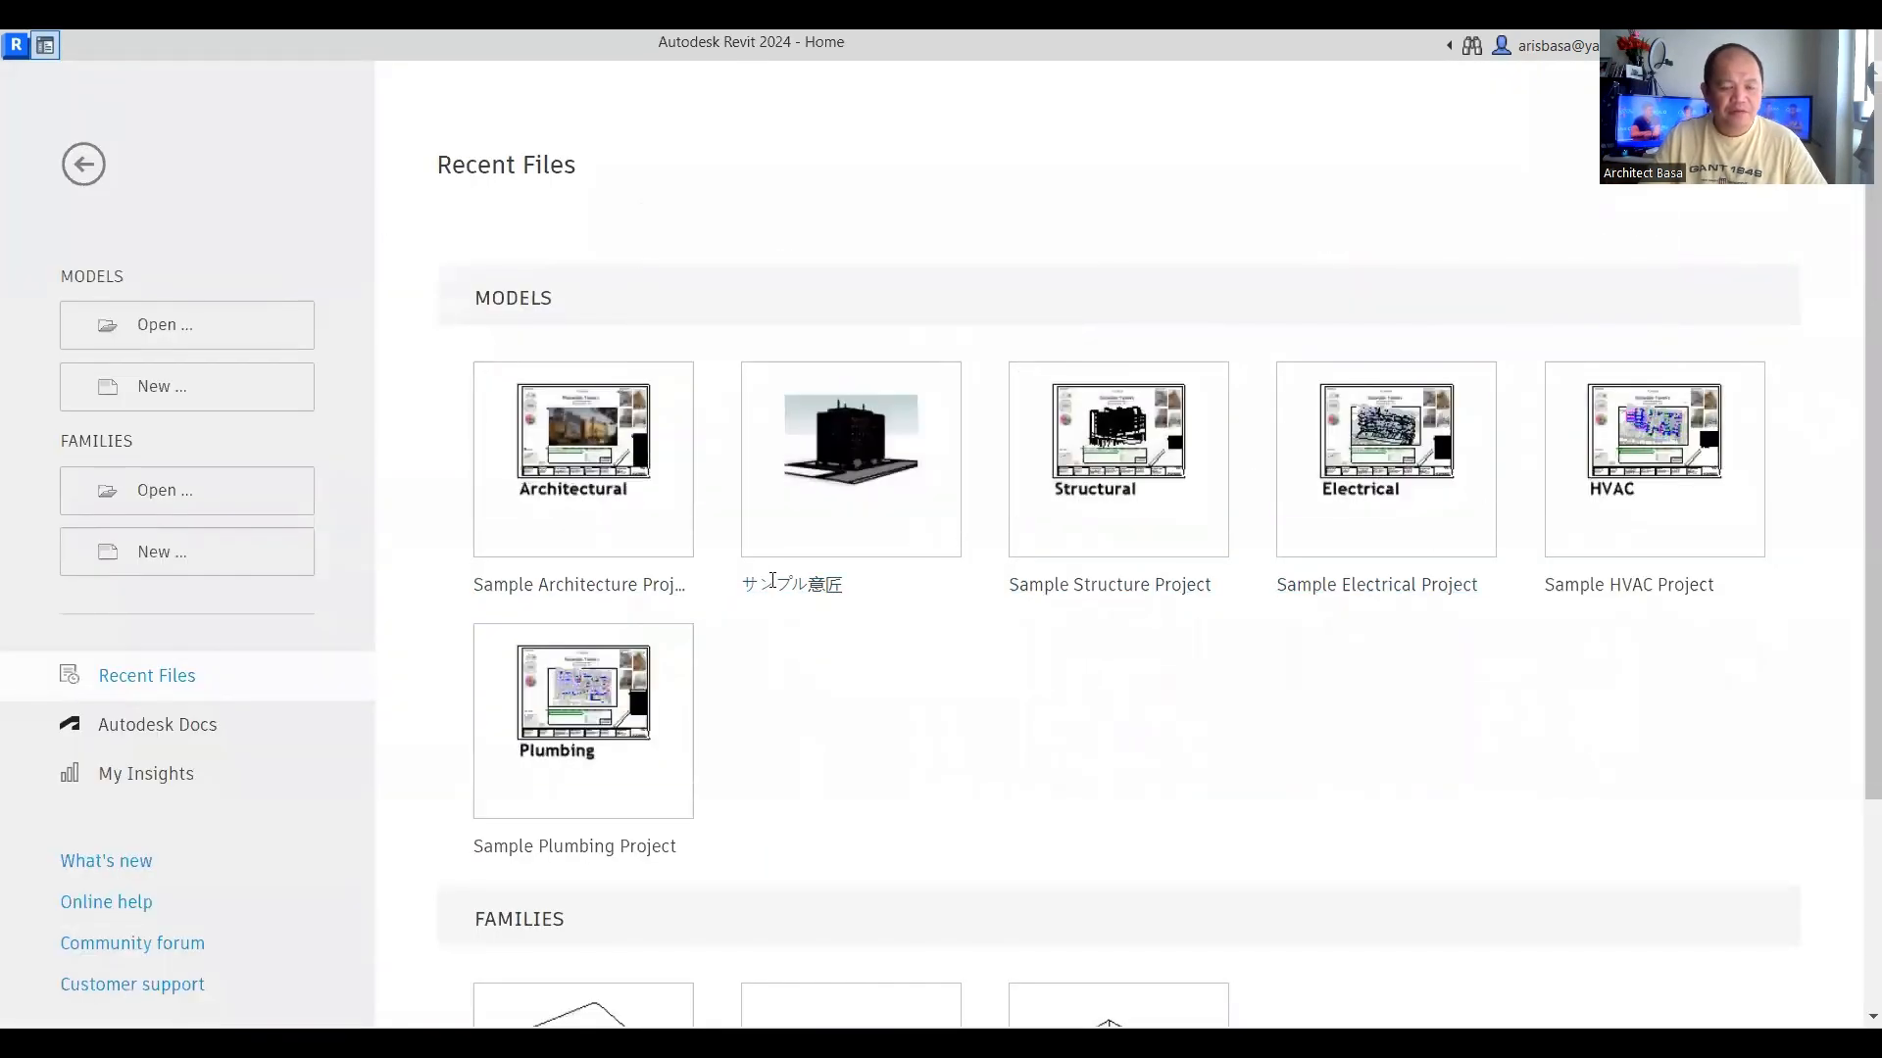
# Step: Open the Sample Architecture Project and read the how-to-use notes and list of included models on its cover sheet
pyautogui.click(612, 473)
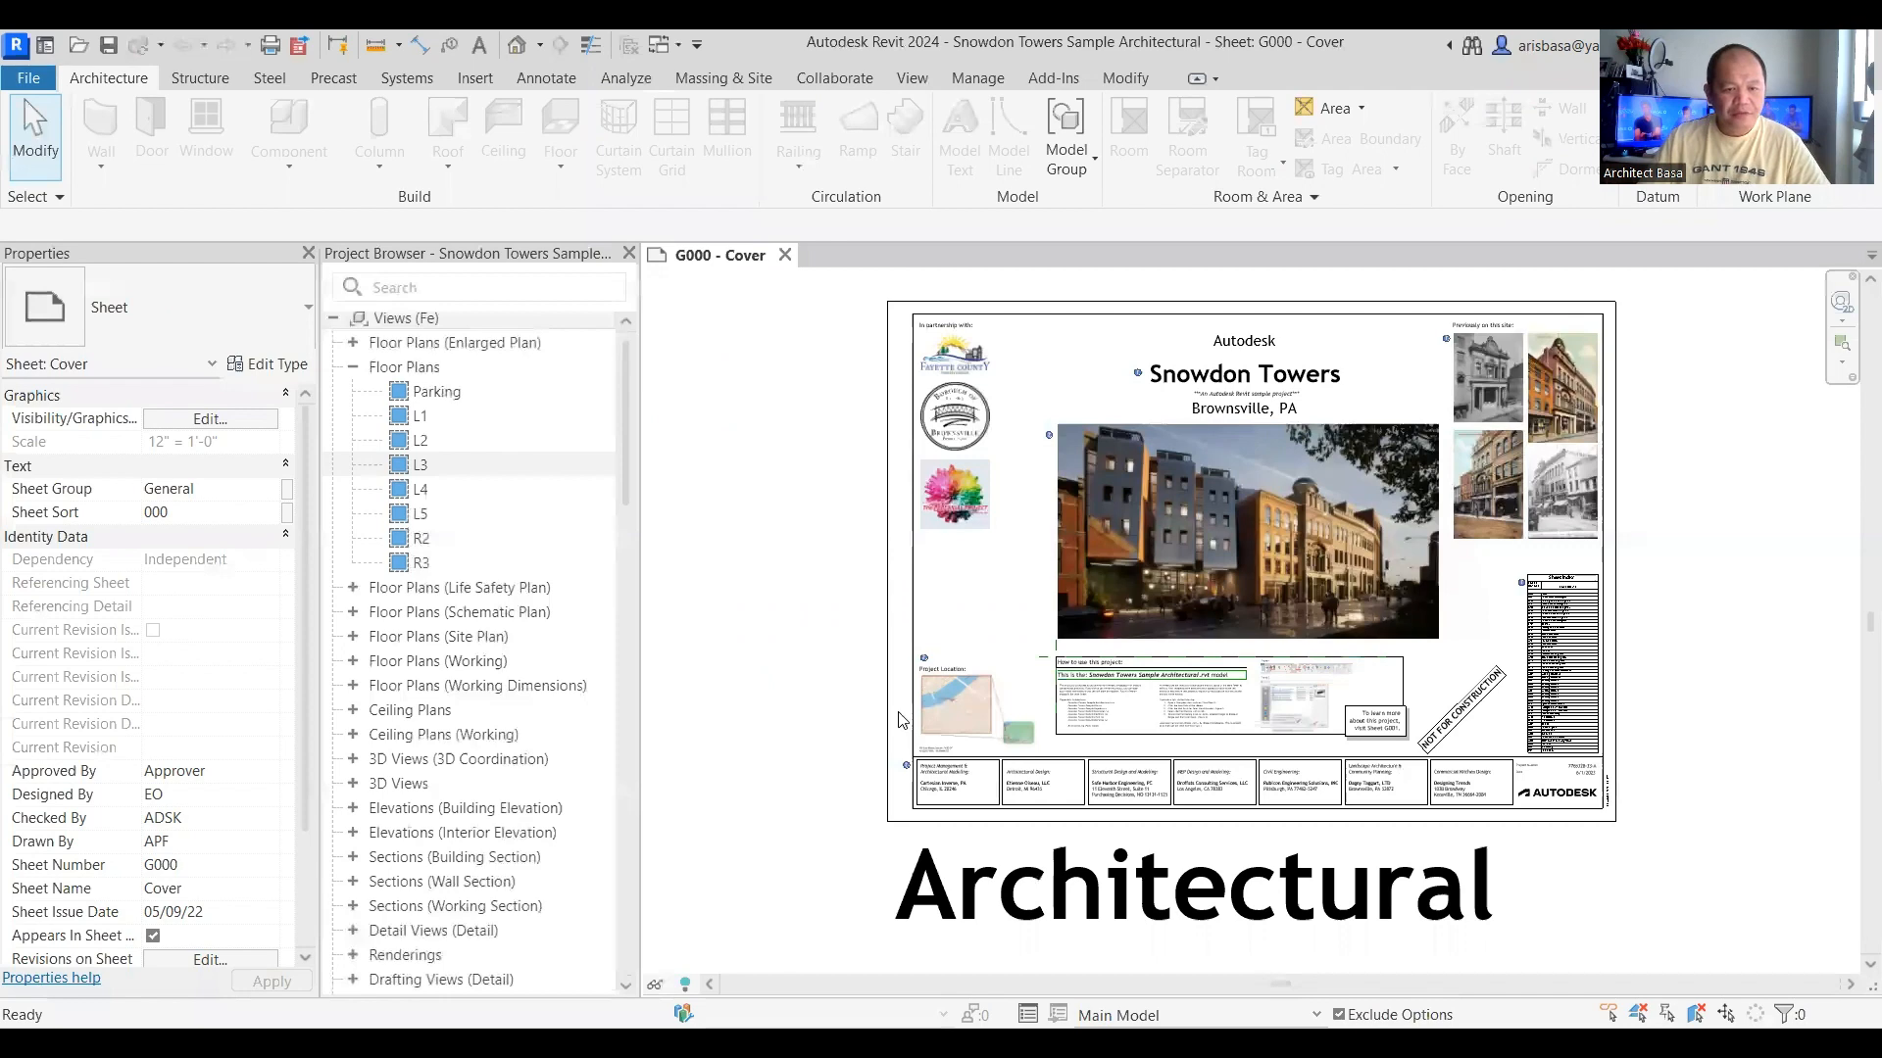
pyautogui.scroll(5, 1076, 635)
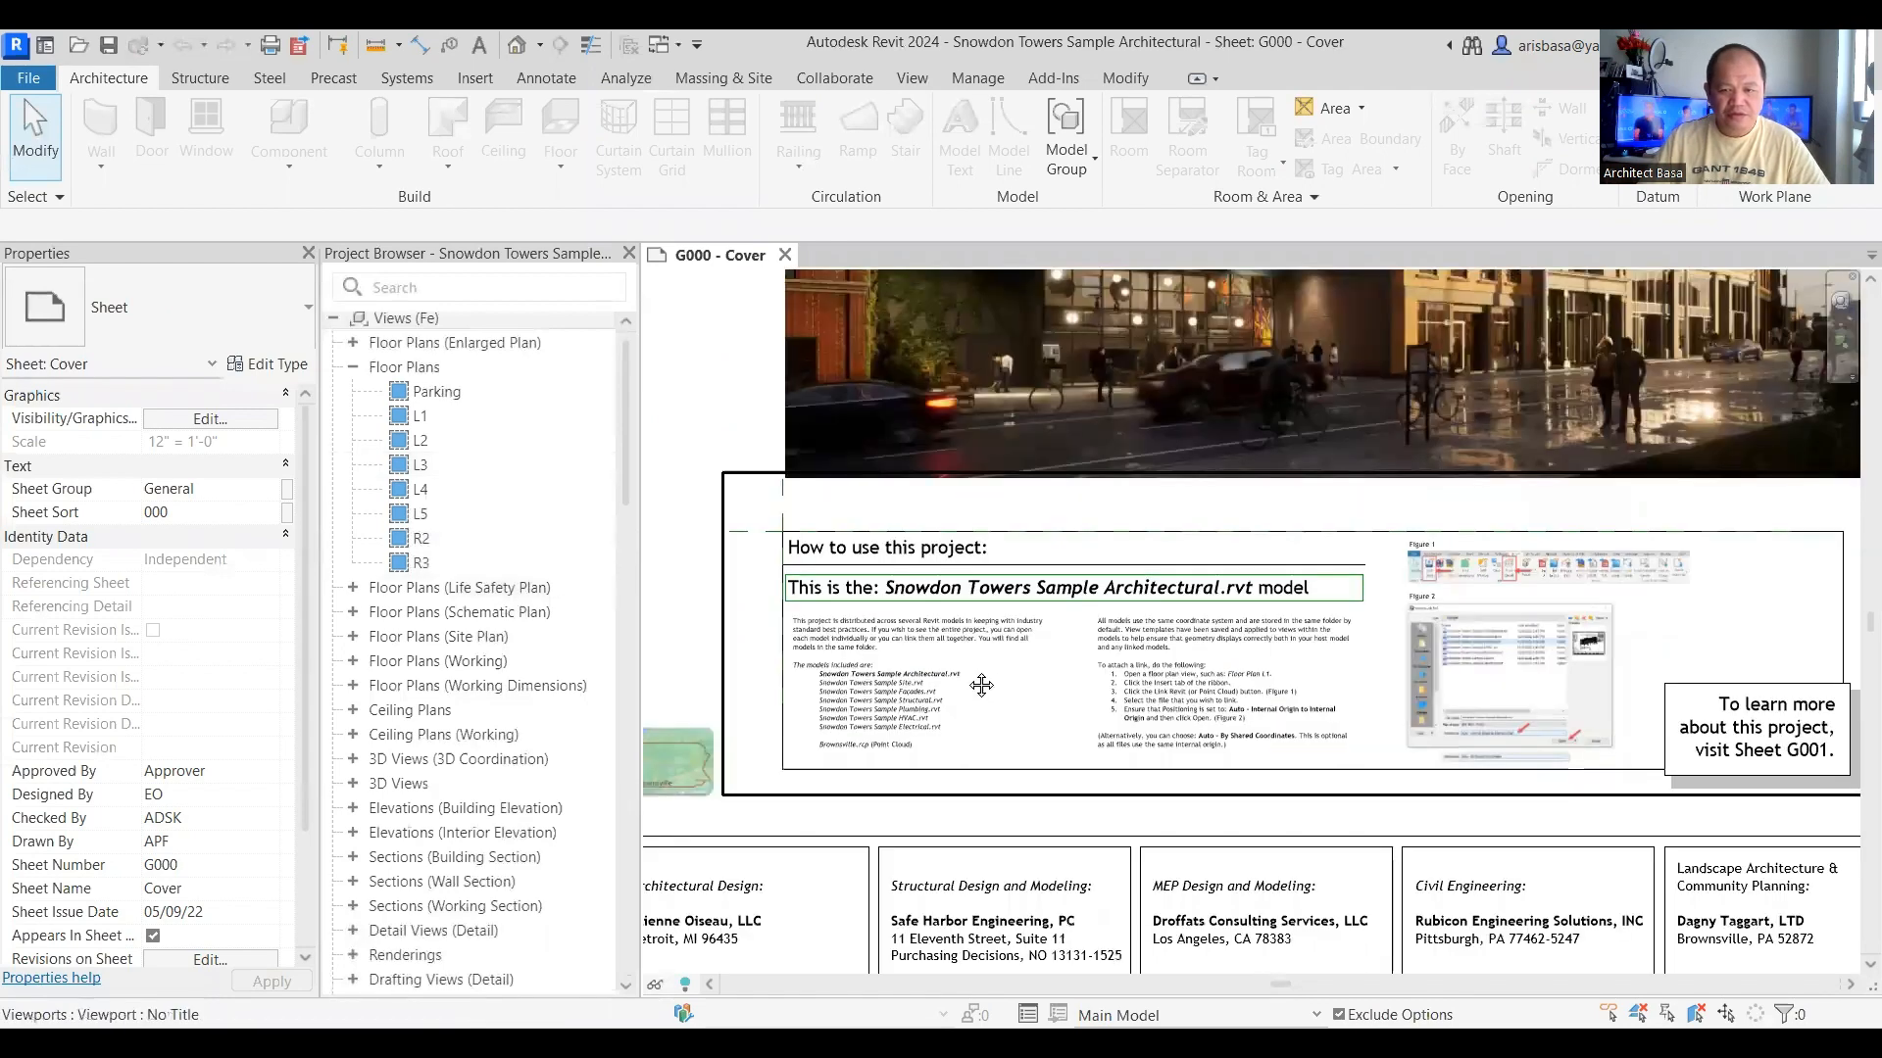
pyautogui.scroll(3, 997, 689)
pyautogui.scroll(1, 980, 691)
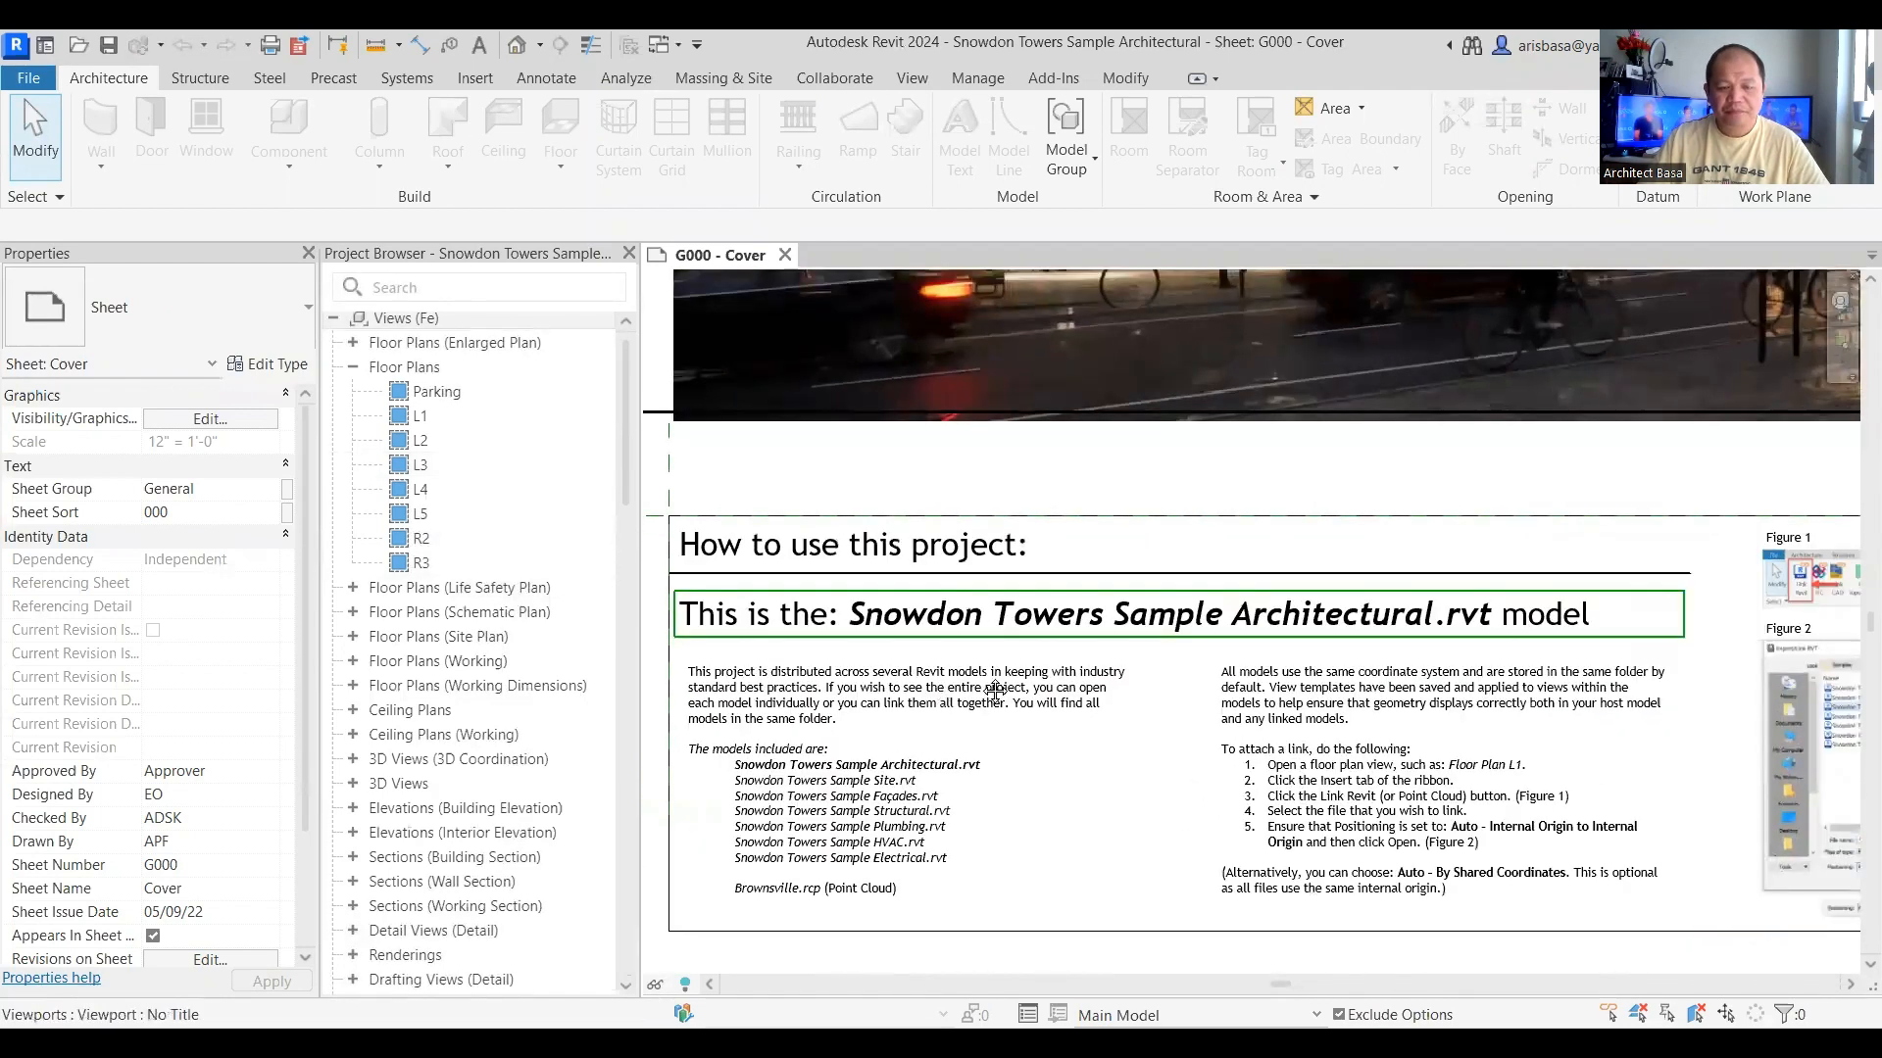
pyautogui.moveTo(983, 691); pyautogui.dragTo(985, 627, button='middle')
pyautogui.scroll(4, 983, 628)
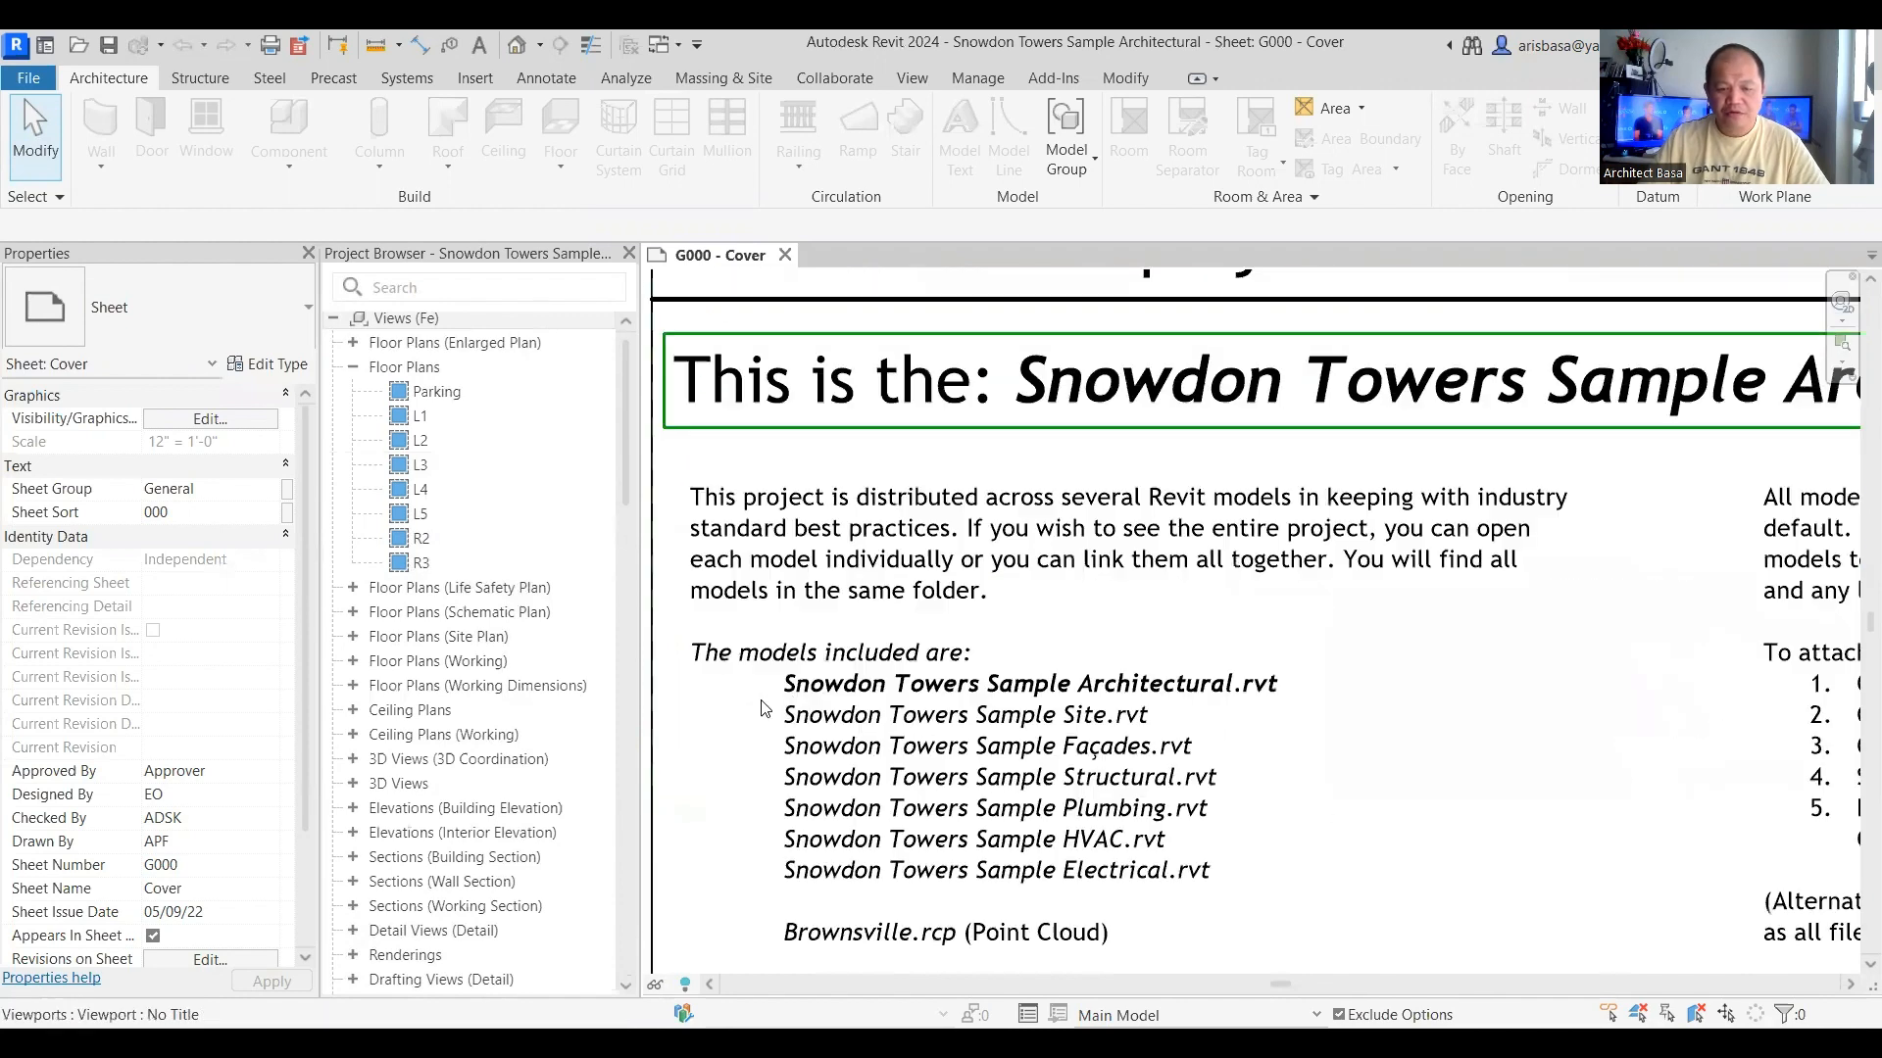
# Step: Check the cover sheet's list of included models, and review the linked Revit models in Manage Links with the Link Name column widened
pyautogui.moveTo(970, 487); pyautogui.dragTo(957, 469, button='middle')
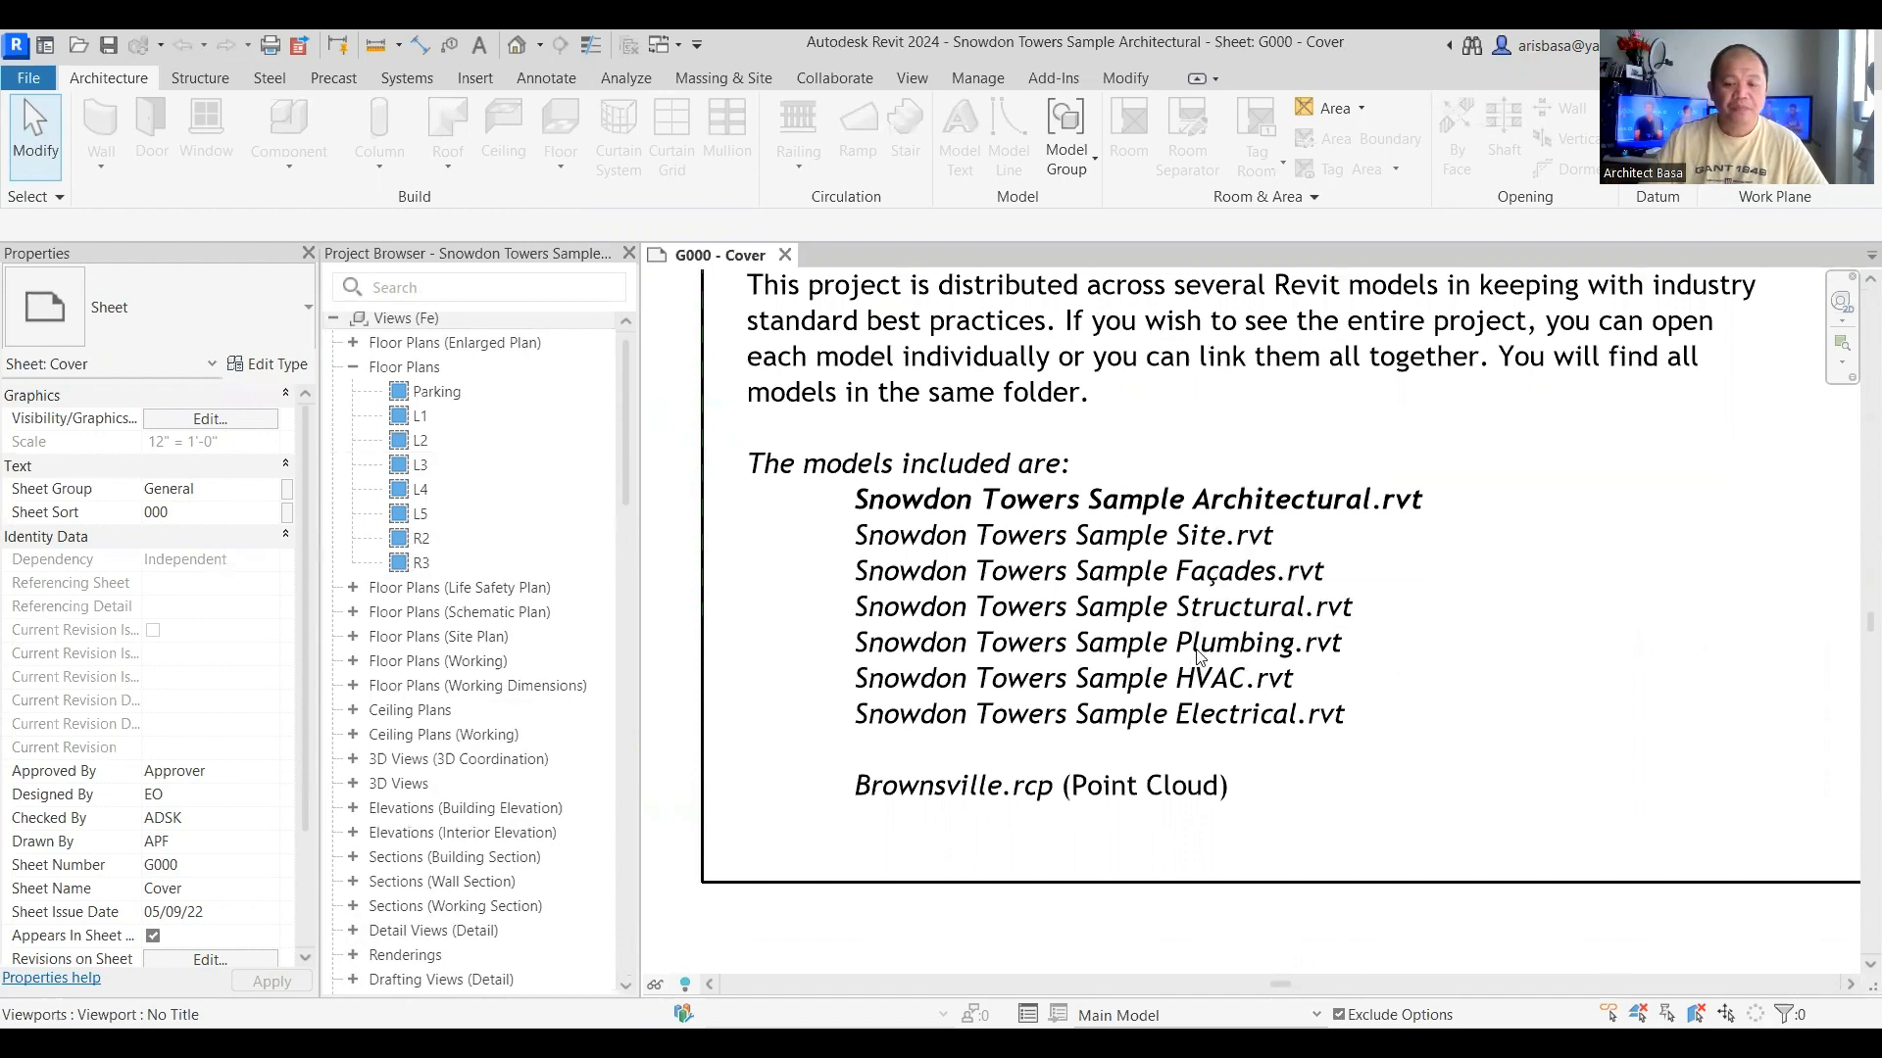
pyautogui.moveTo(1281, 680); pyautogui.dragTo(1371, 761, button='middle')
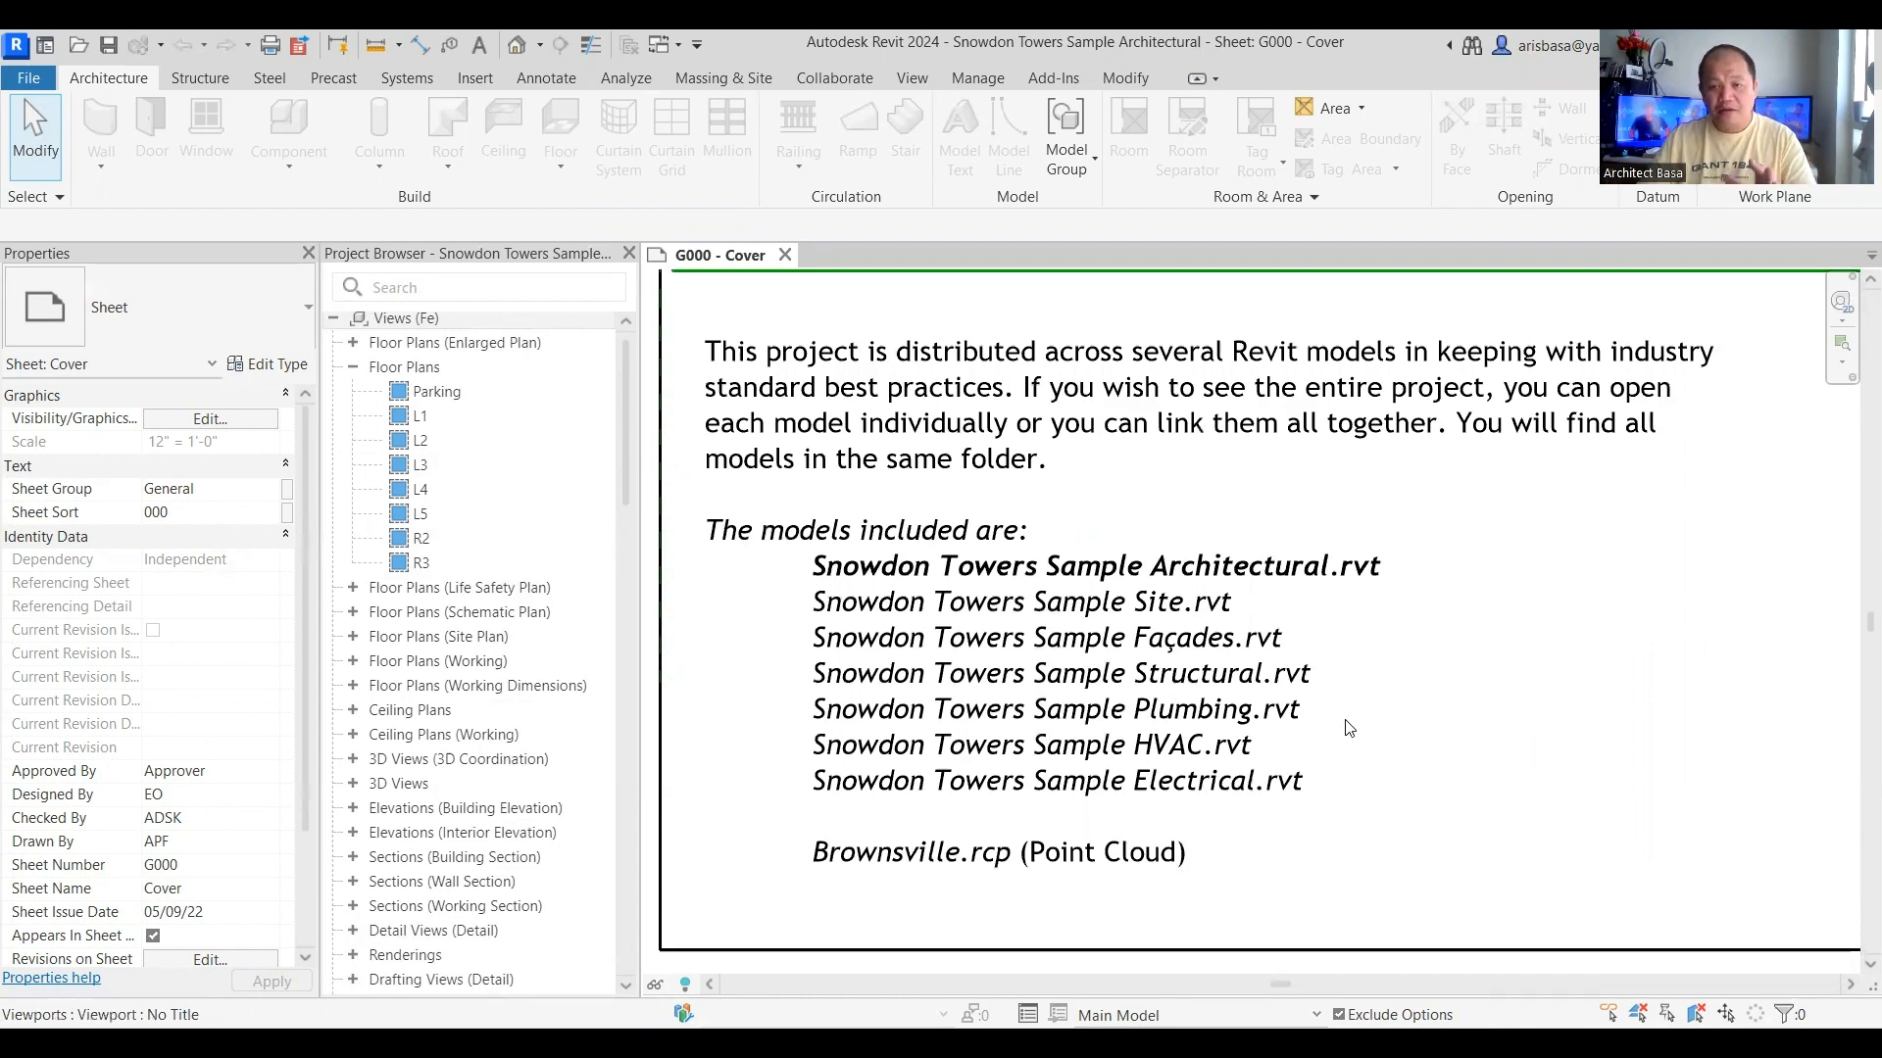
pyautogui.scroll(-4, 1344, 709)
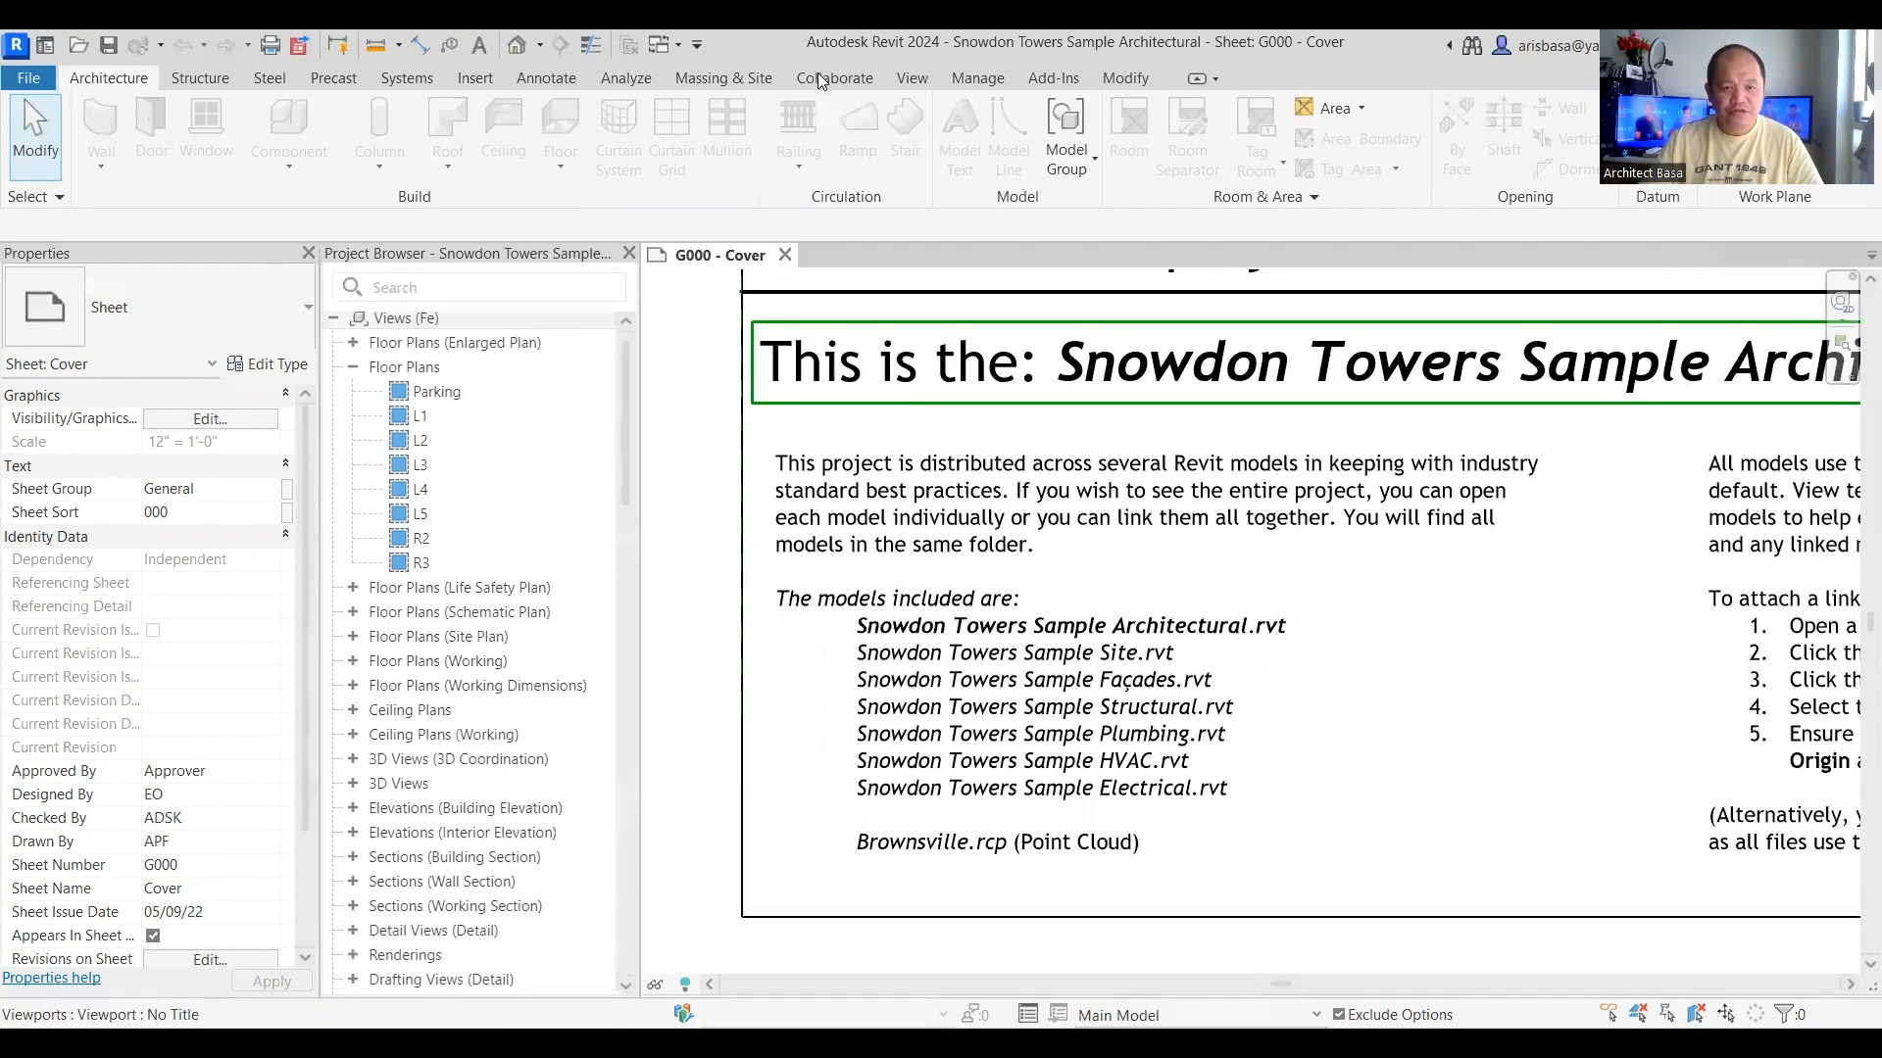
pyautogui.click(978, 78)
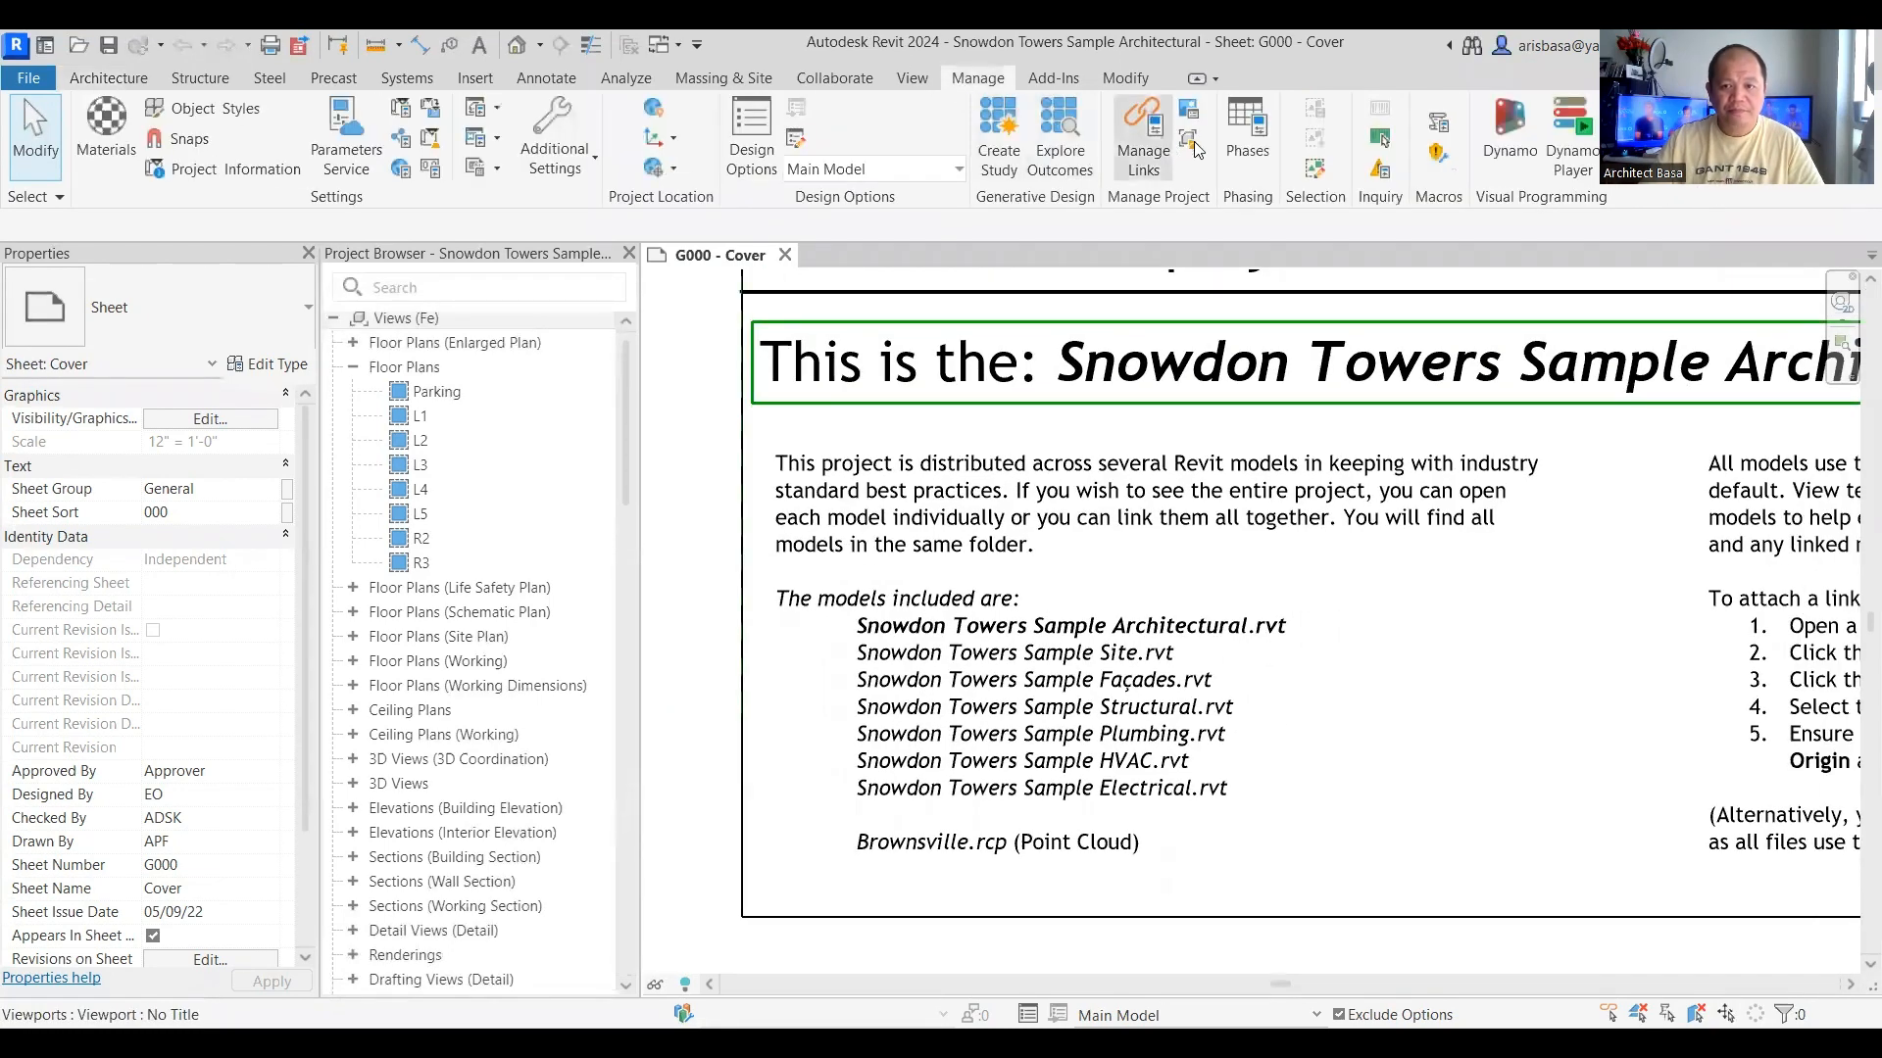
pyautogui.click(1141, 161)
pyautogui.moveTo(701, 250); pyautogui.dragTo(776, 249)
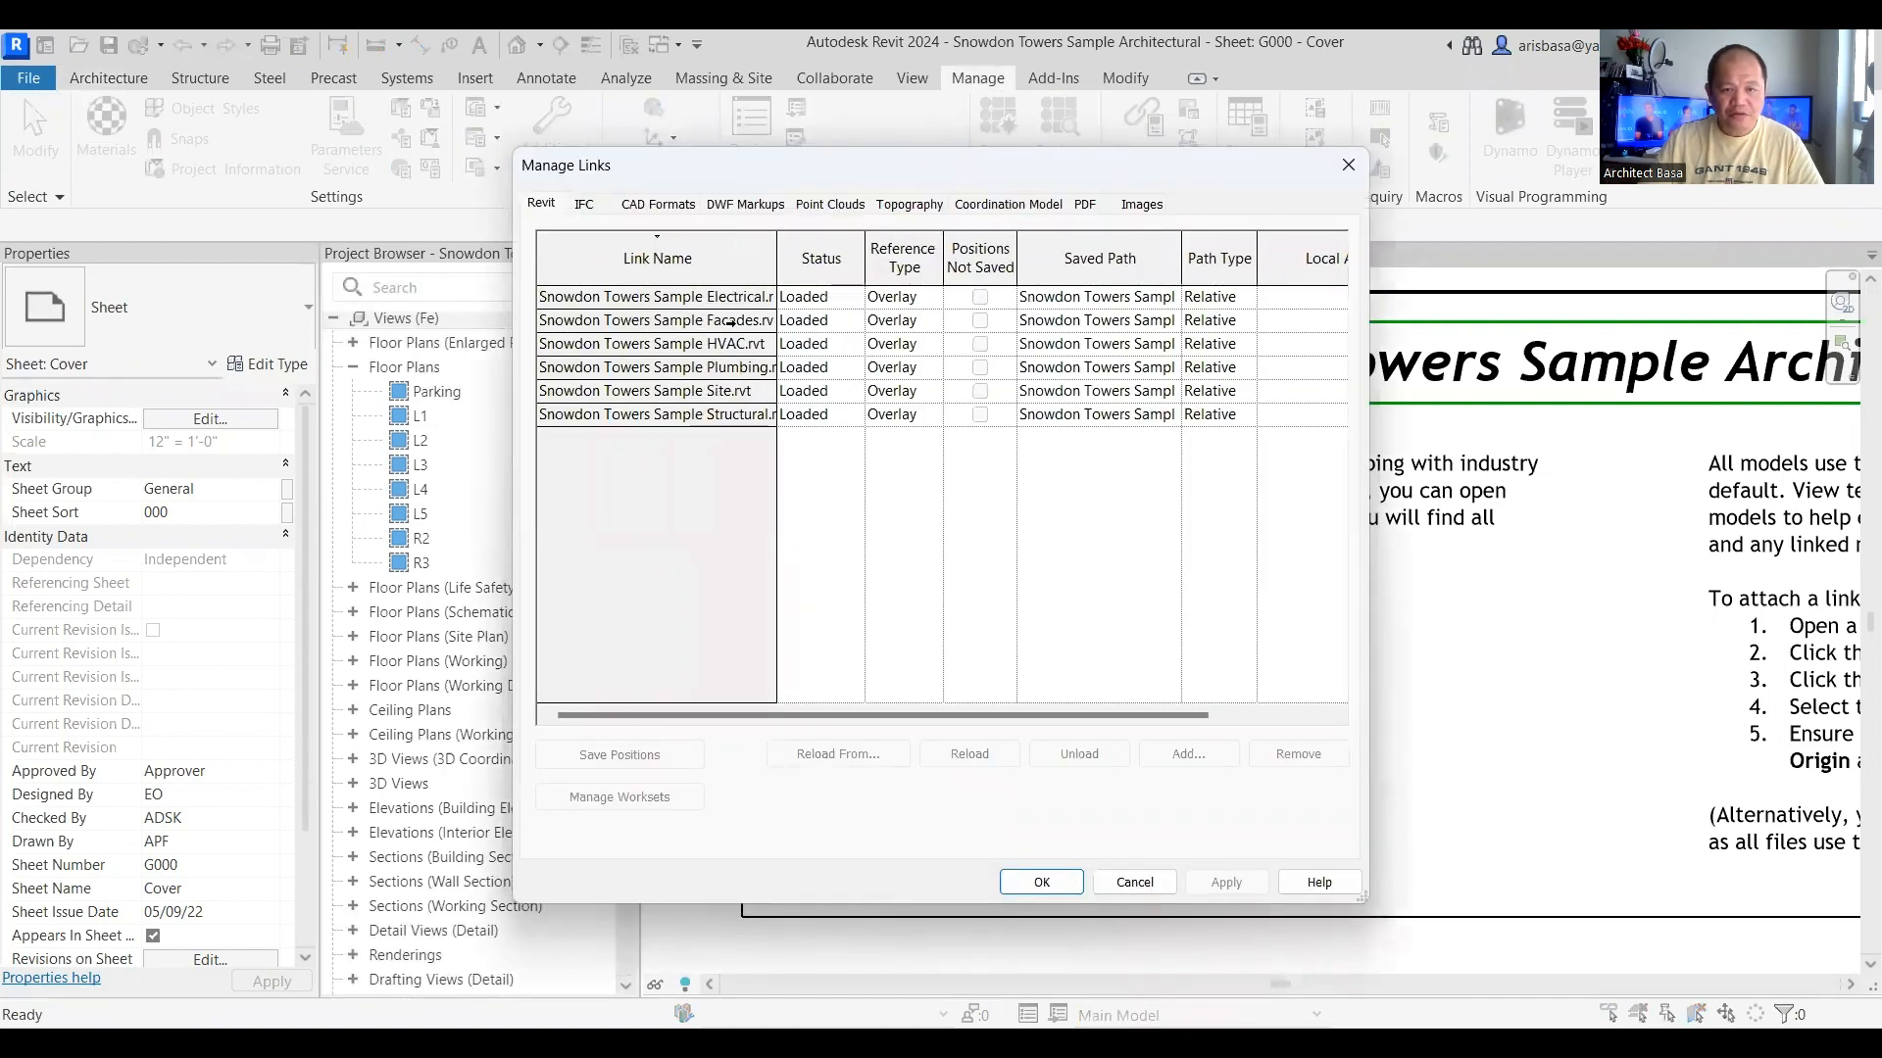
pyautogui.moveTo(774, 243); pyautogui.dragTo(838, 243)
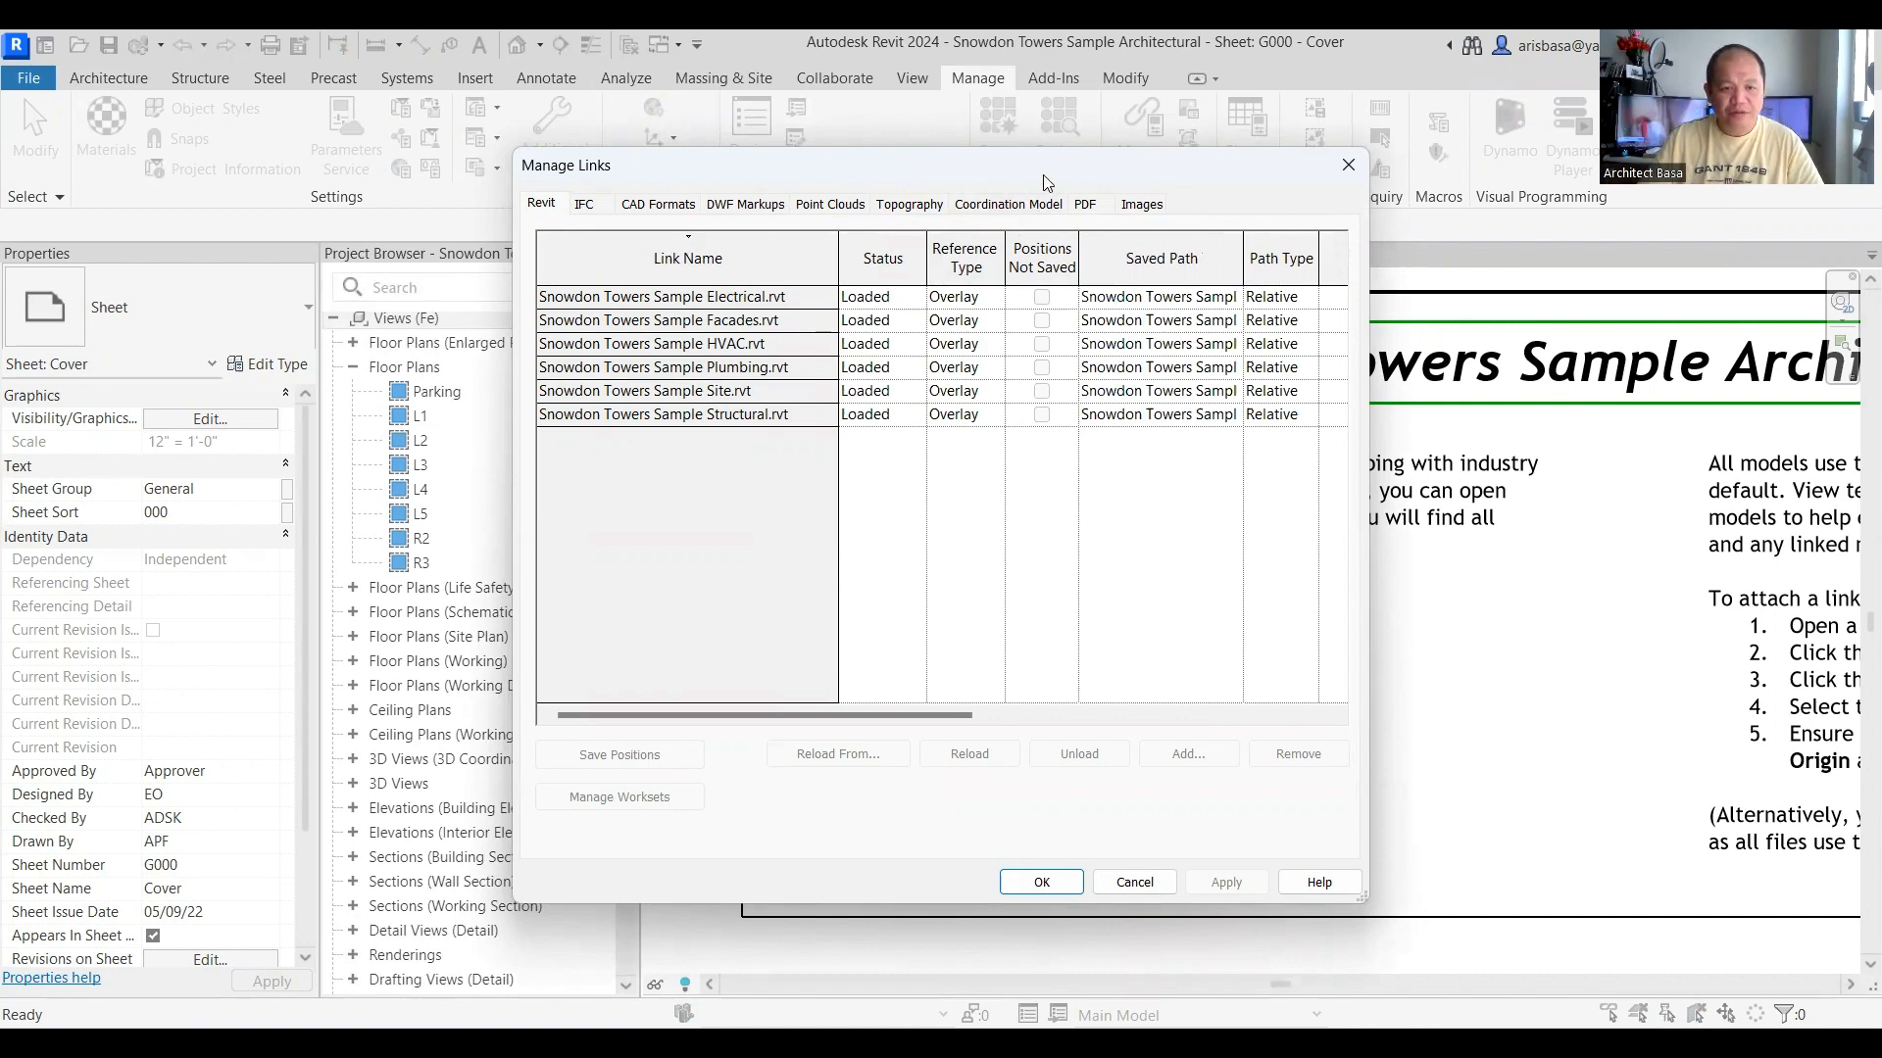
pyautogui.moveTo(1047, 182); pyautogui.dragTo(1071, 236)
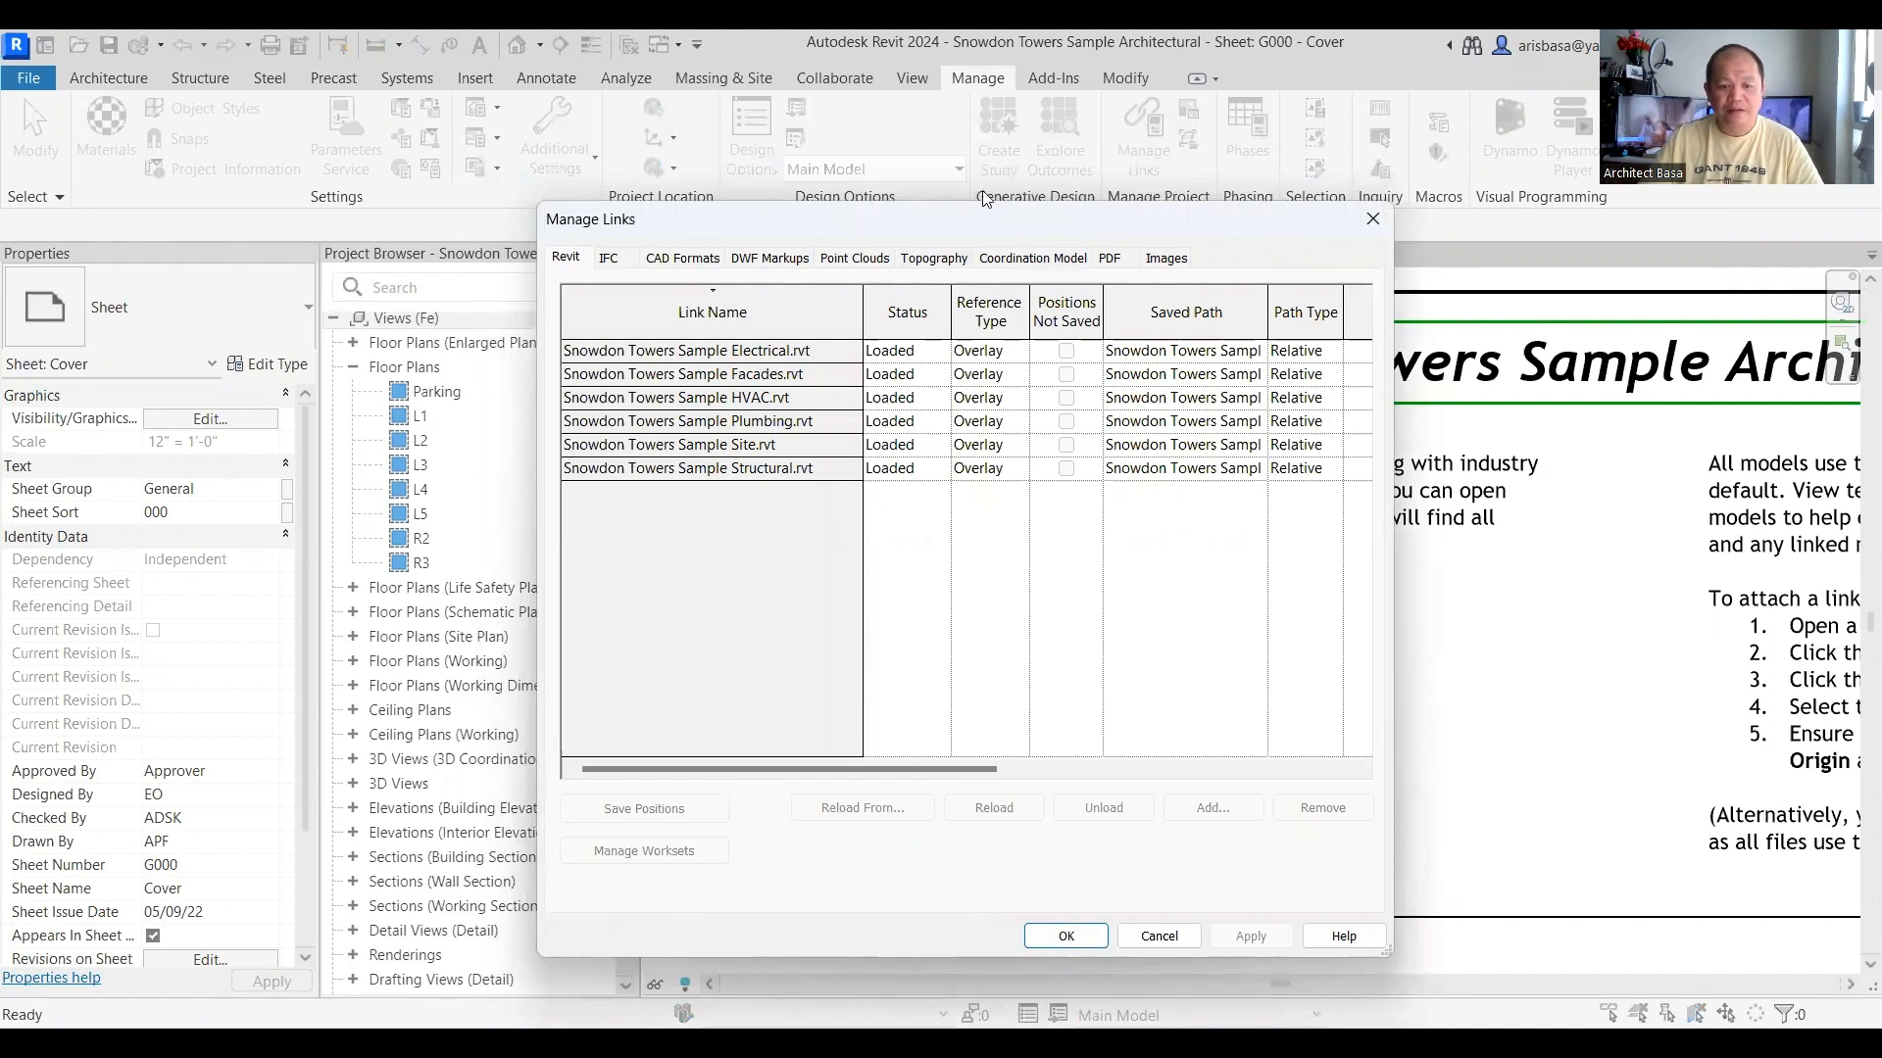
pyautogui.moveTo(985, 214); pyautogui.dragTo(895, 113)
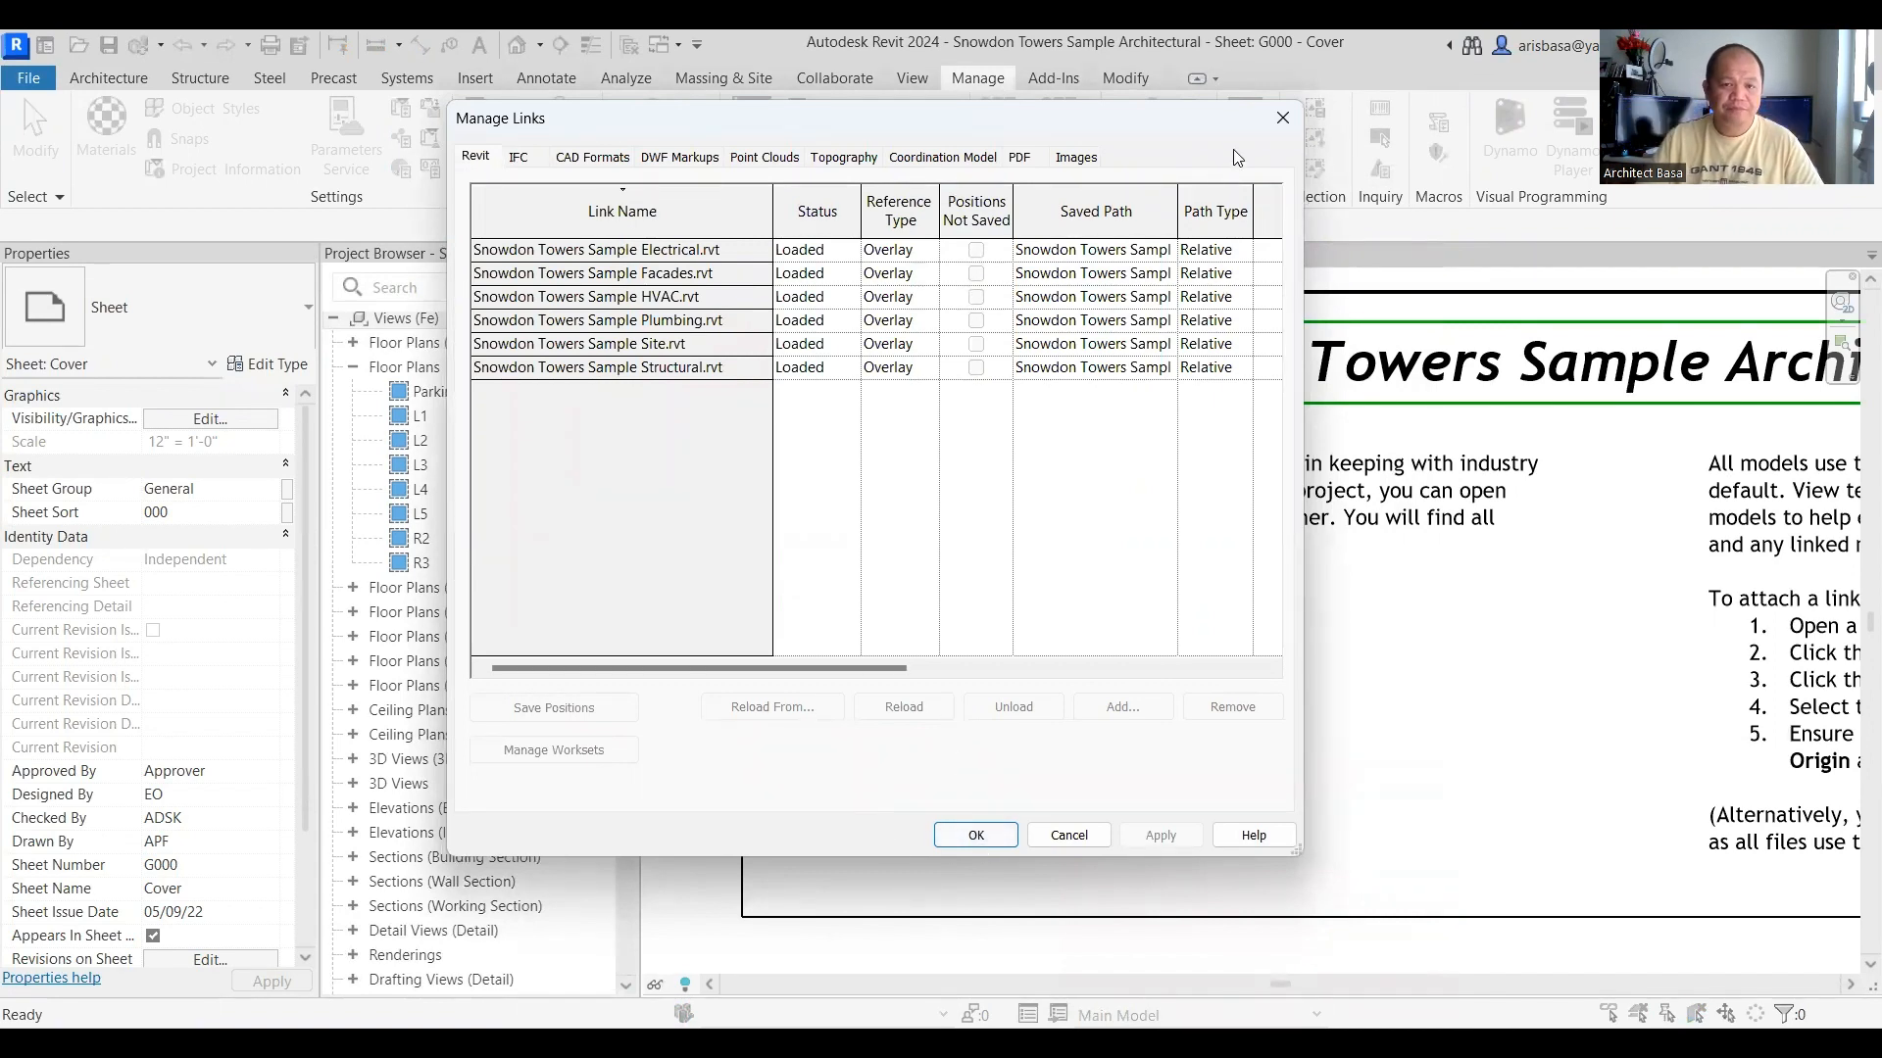
pyautogui.click(1284, 118)
# Step: Examine the cover sheet's building rendering and read the sheet numbers and names in the Sheet Index
pyautogui.scroll(-3, 1140, 730)
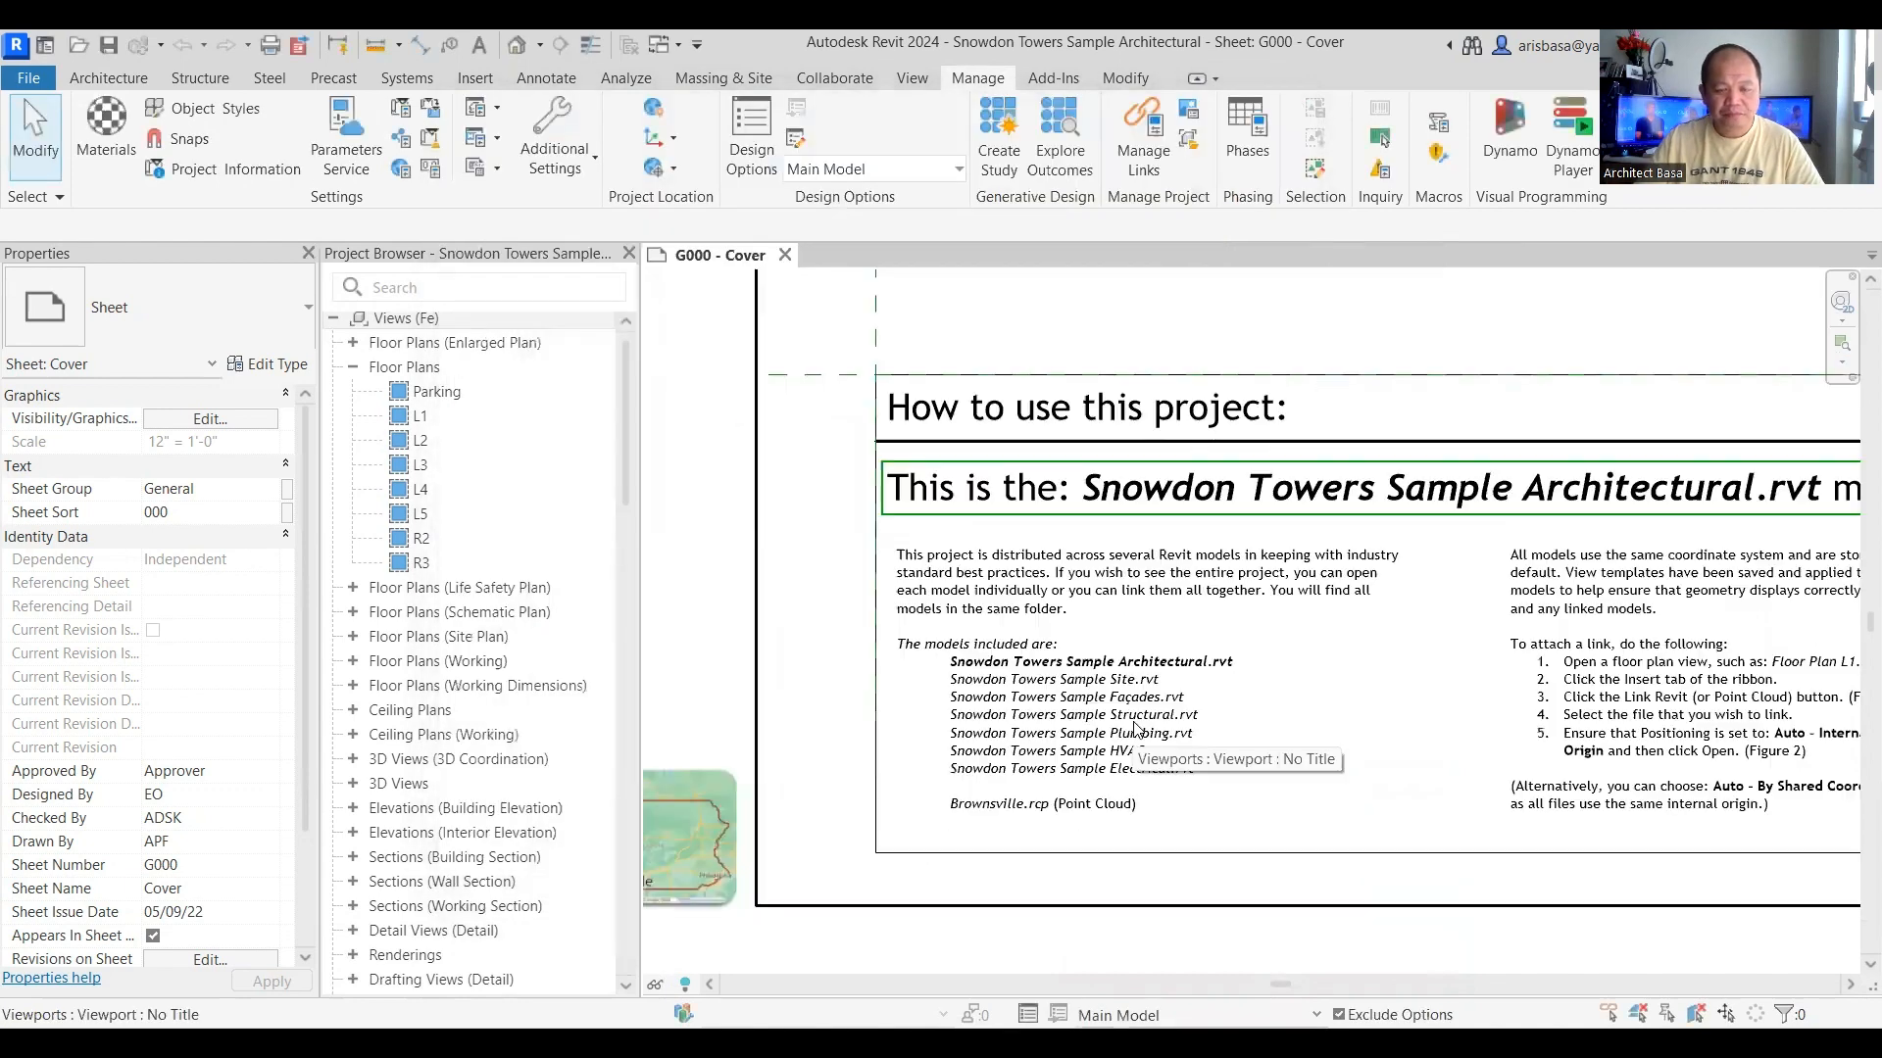
pyautogui.scroll(-3, 1142, 725)
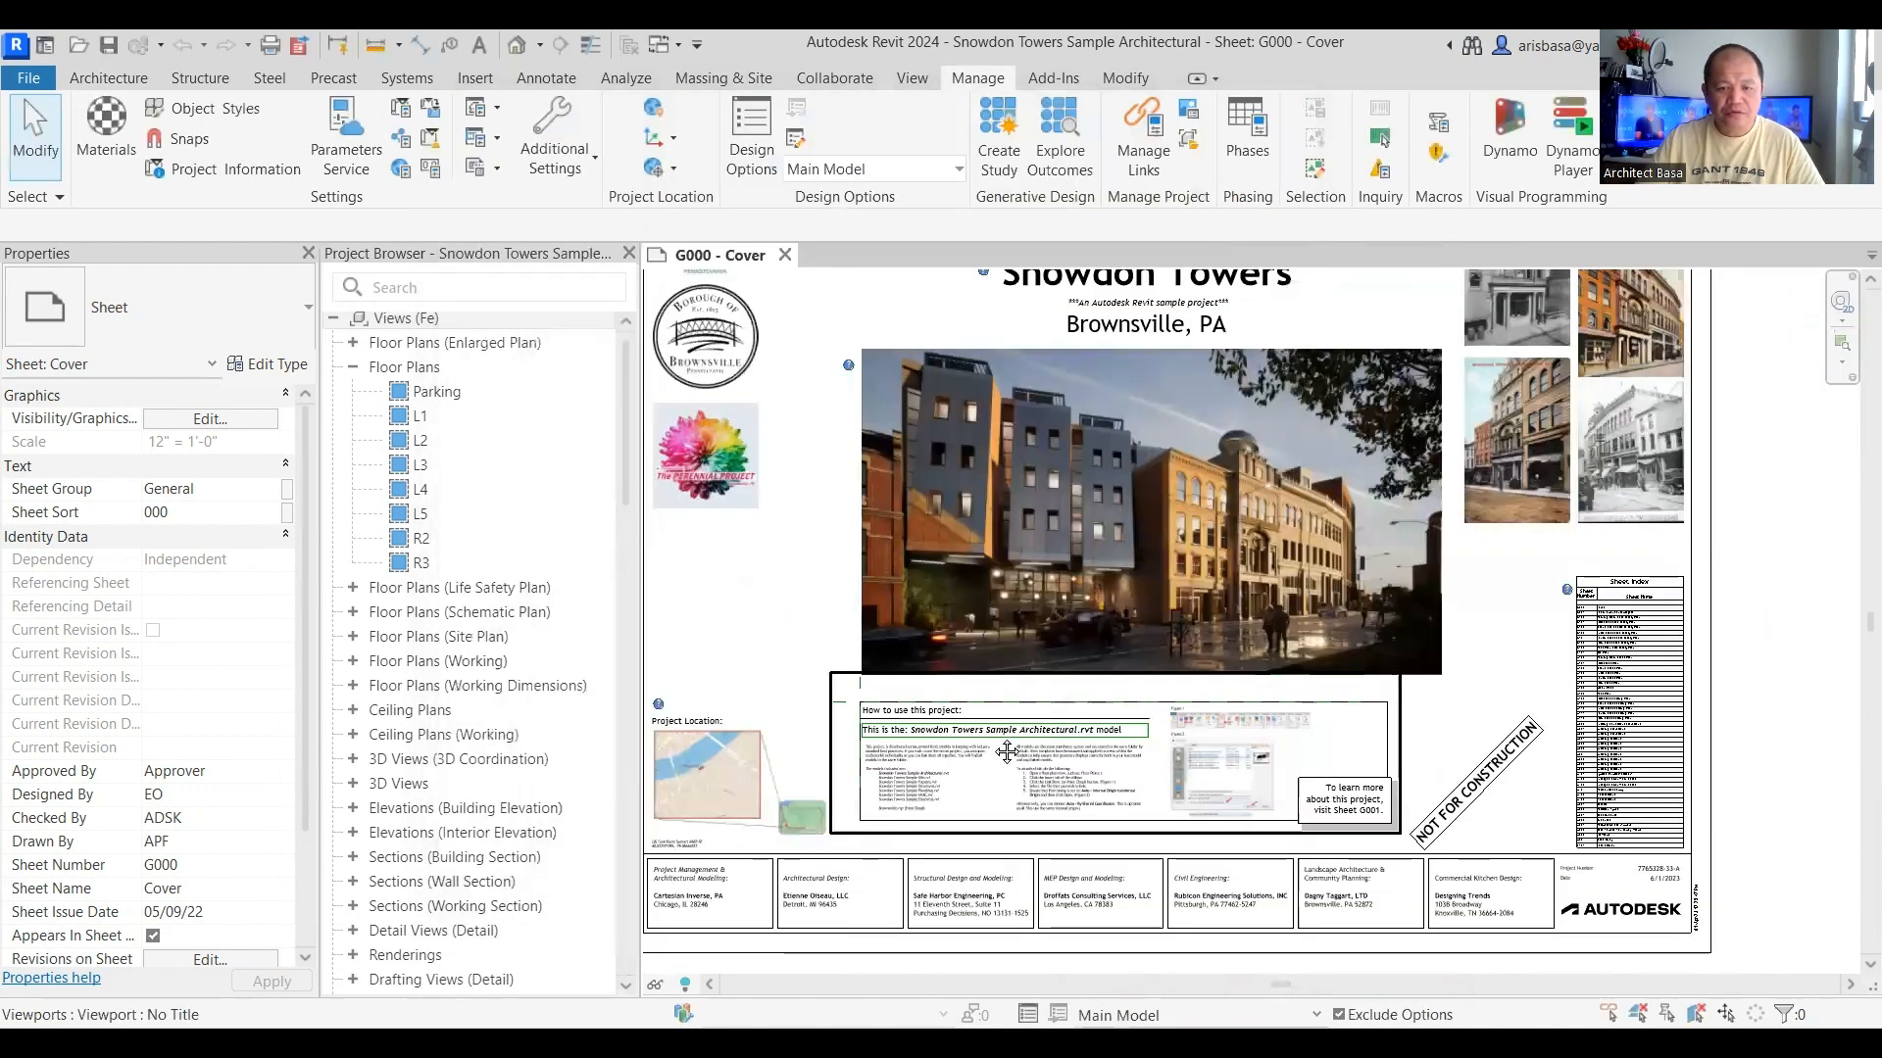
pyautogui.scroll(1, 1076, 582)
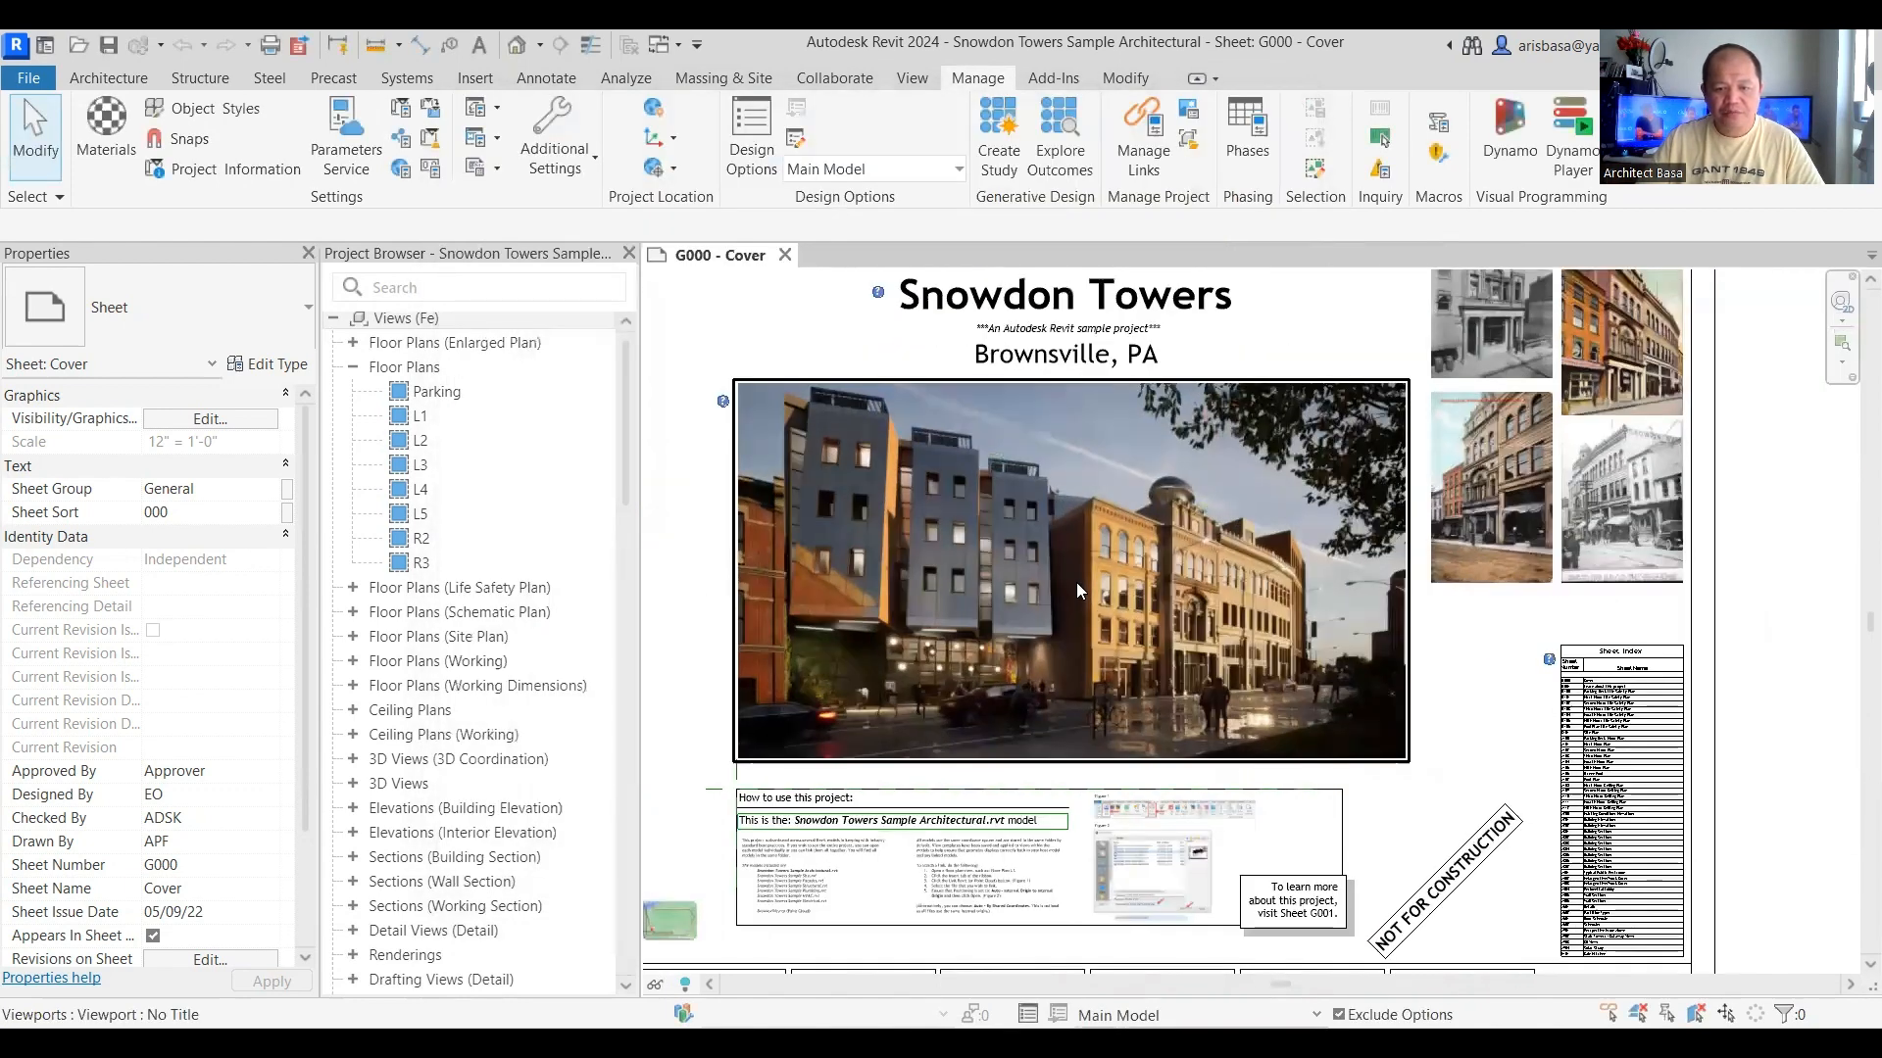
pyautogui.scroll(3, 1076, 582)
pyautogui.scroll(-2, 1174, 781)
pyautogui.moveTo(1174, 781); pyautogui.dragTo(707, 539, button='middle')
pyautogui.scroll(6, 1274, 538)
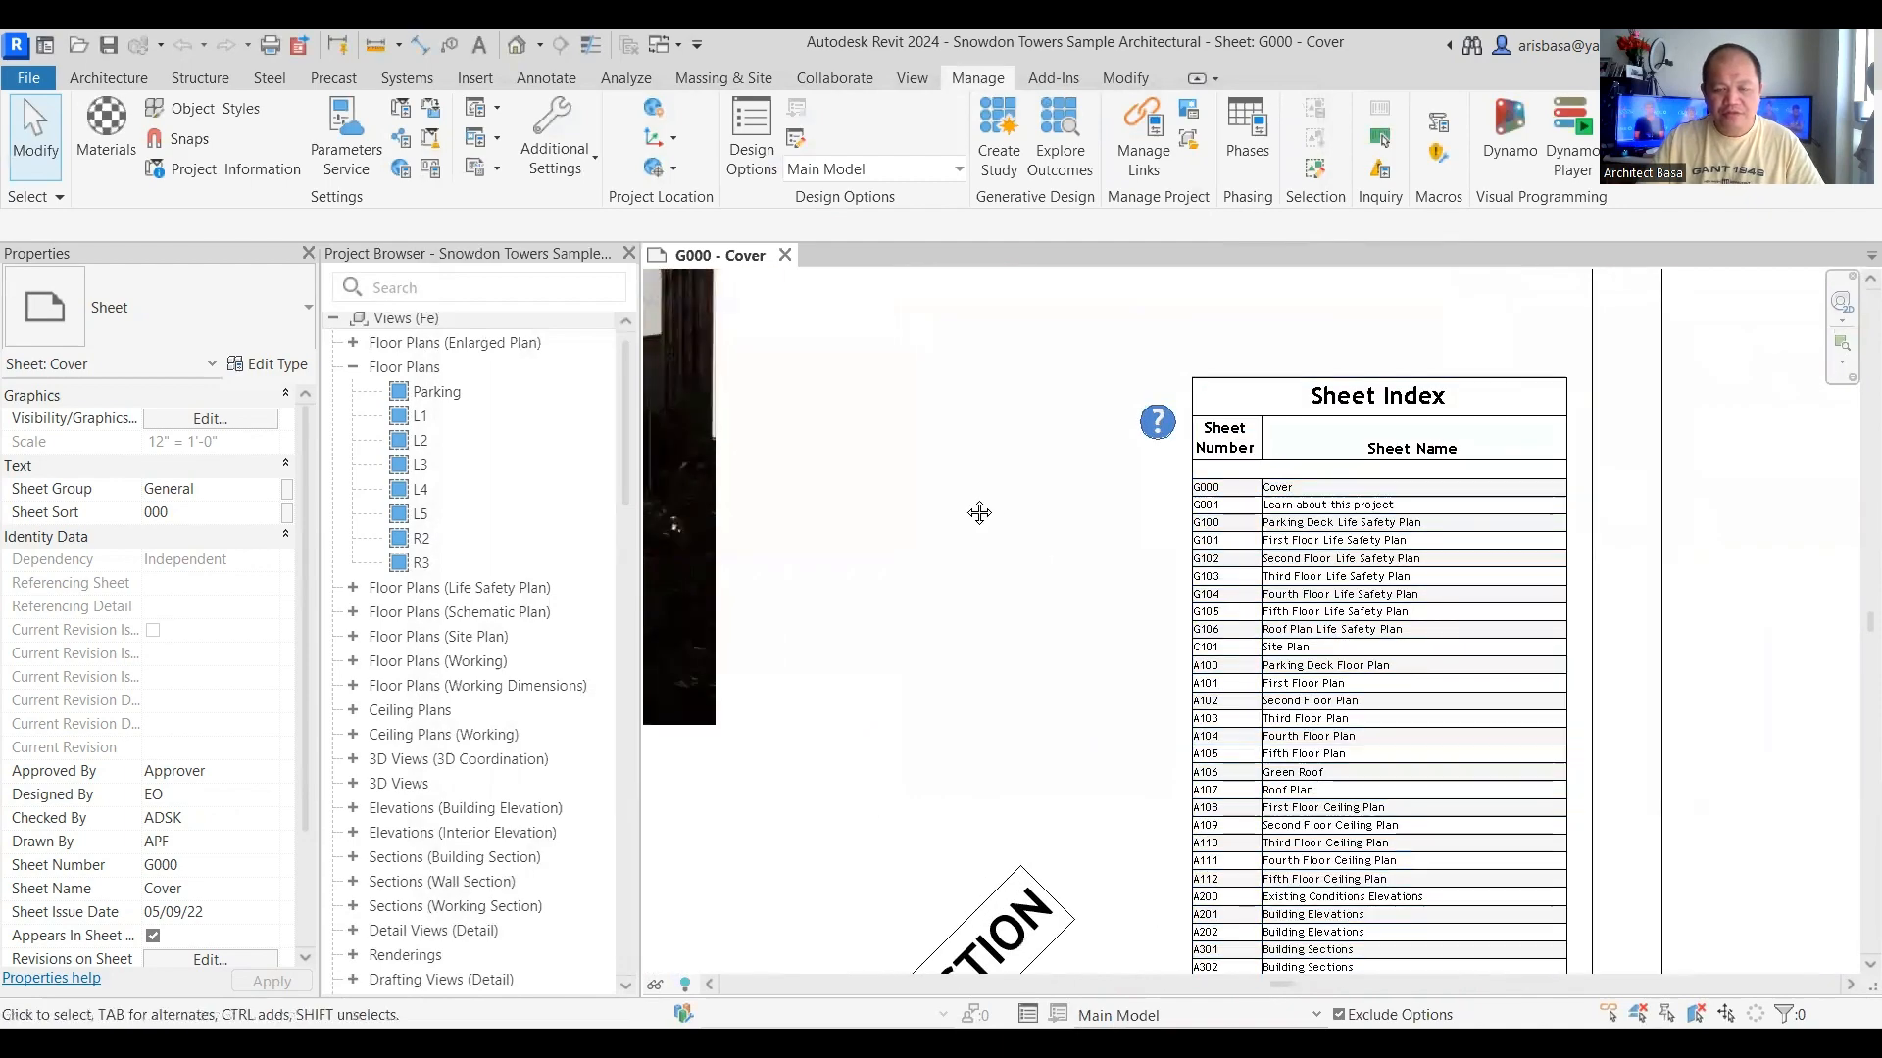
pyautogui.moveTo(1106, 565); pyautogui.dragTo(944, 450, button='middle')
pyautogui.scroll(5, 1114, 707)
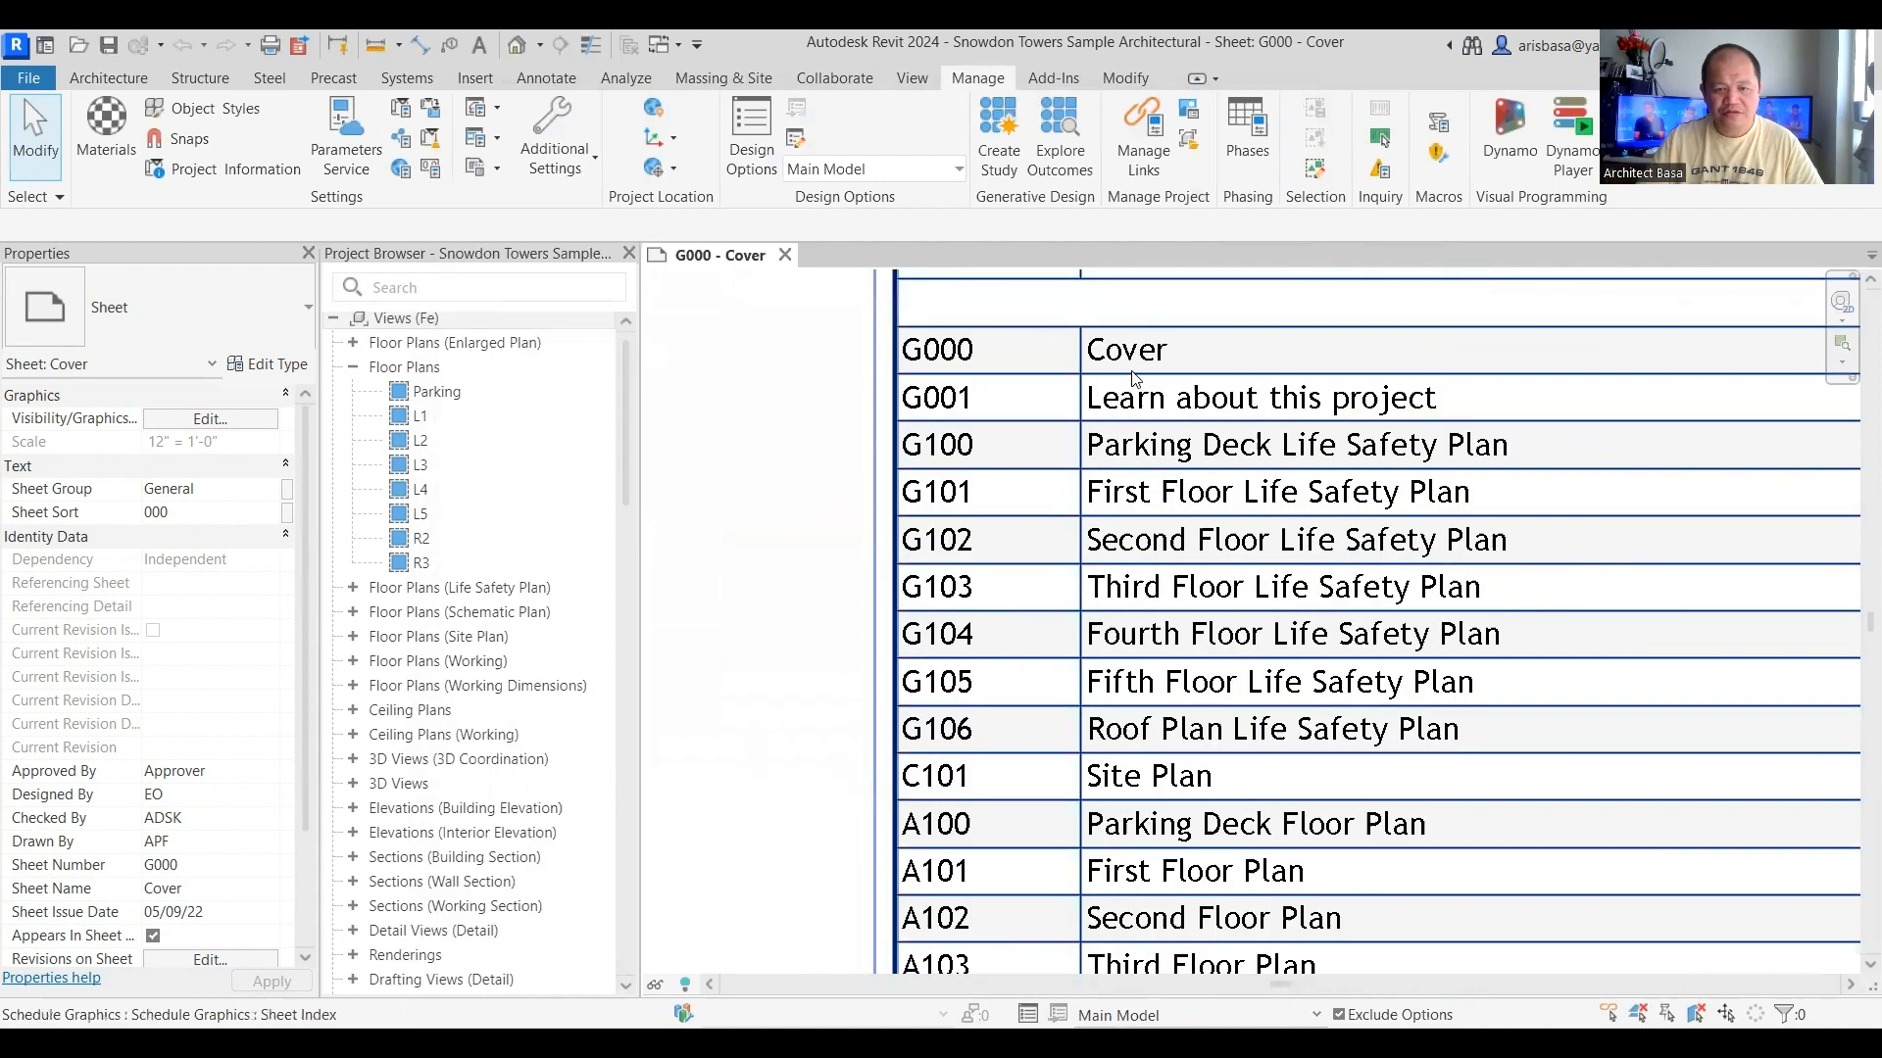
pyautogui.moveTo(1113, 707); pyautogui.dragTo(1058, 916, button='middle')
pyautogui.moveTo(1075, 795); pyautogui.dragTo(1006, 571, button='middle')
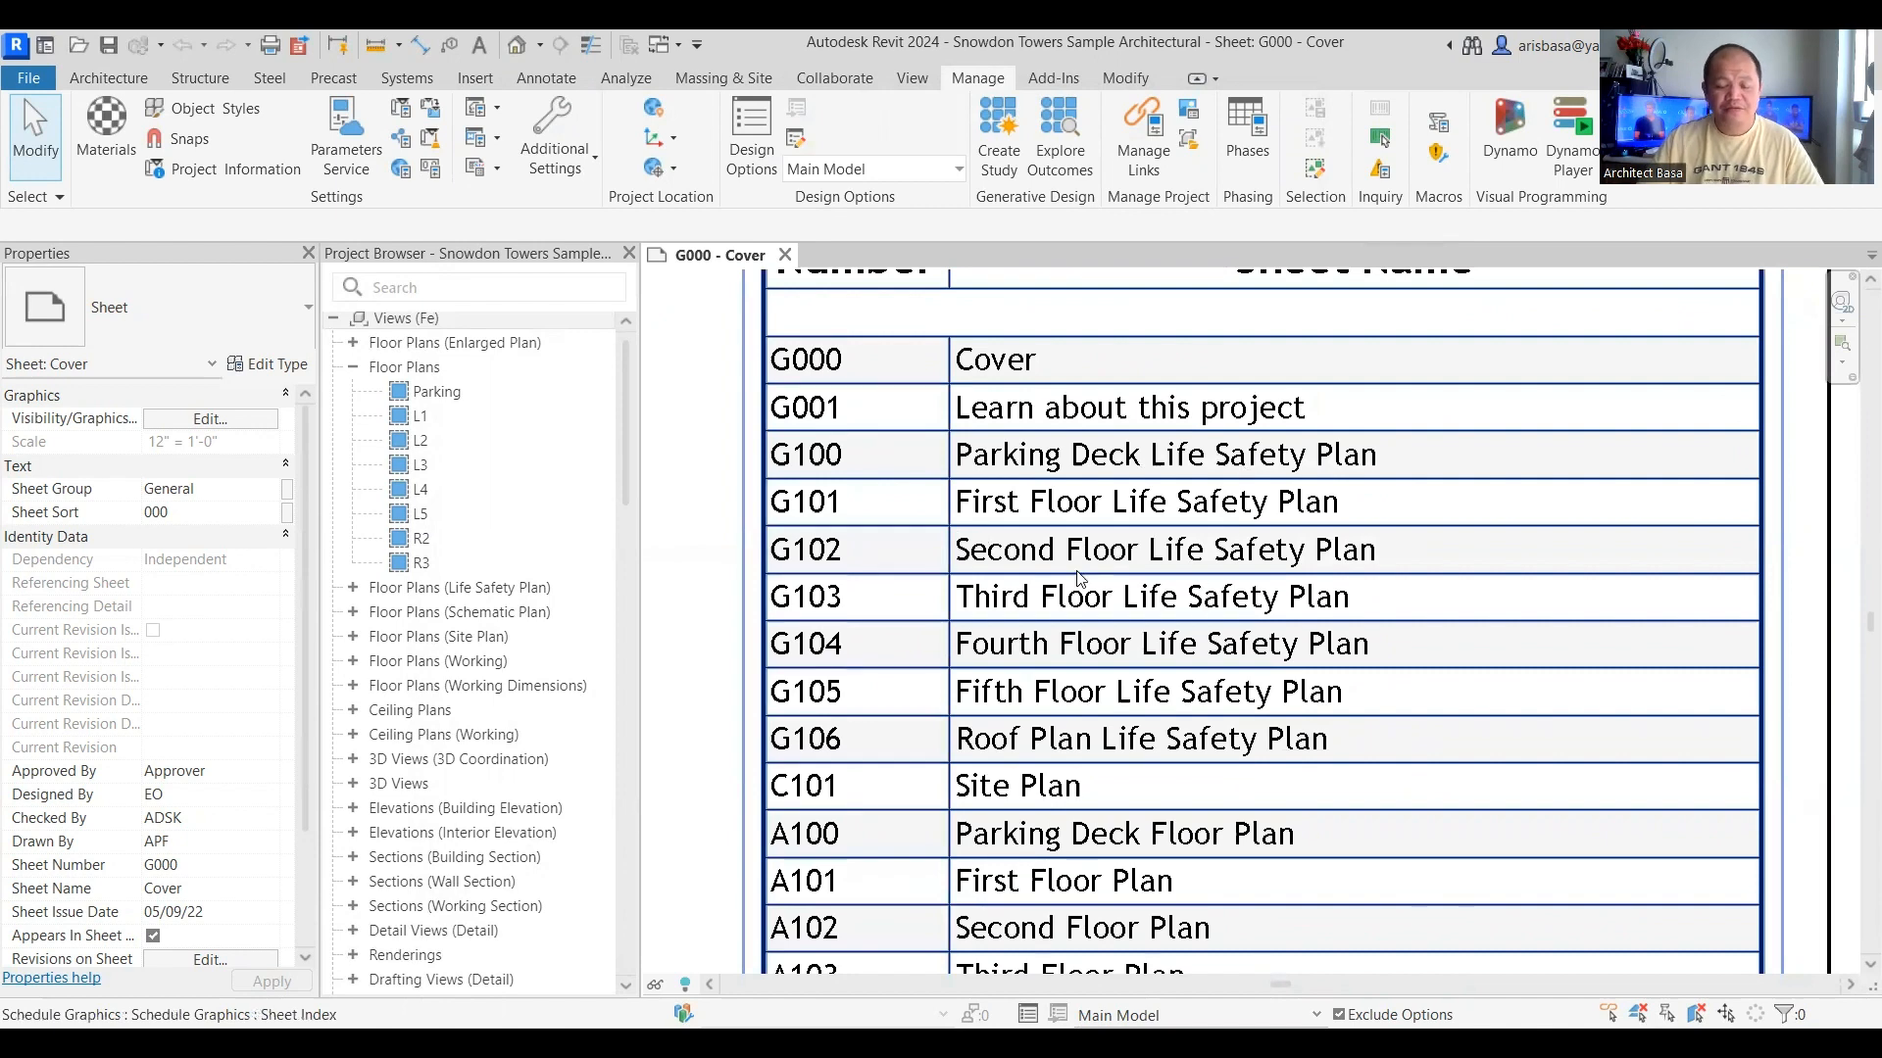
pyautogui.moveTo(1156, 683); pyautogui.dragTo(1180, 729, button='middle')
pyautogui.scroll(3, 1180, 698)
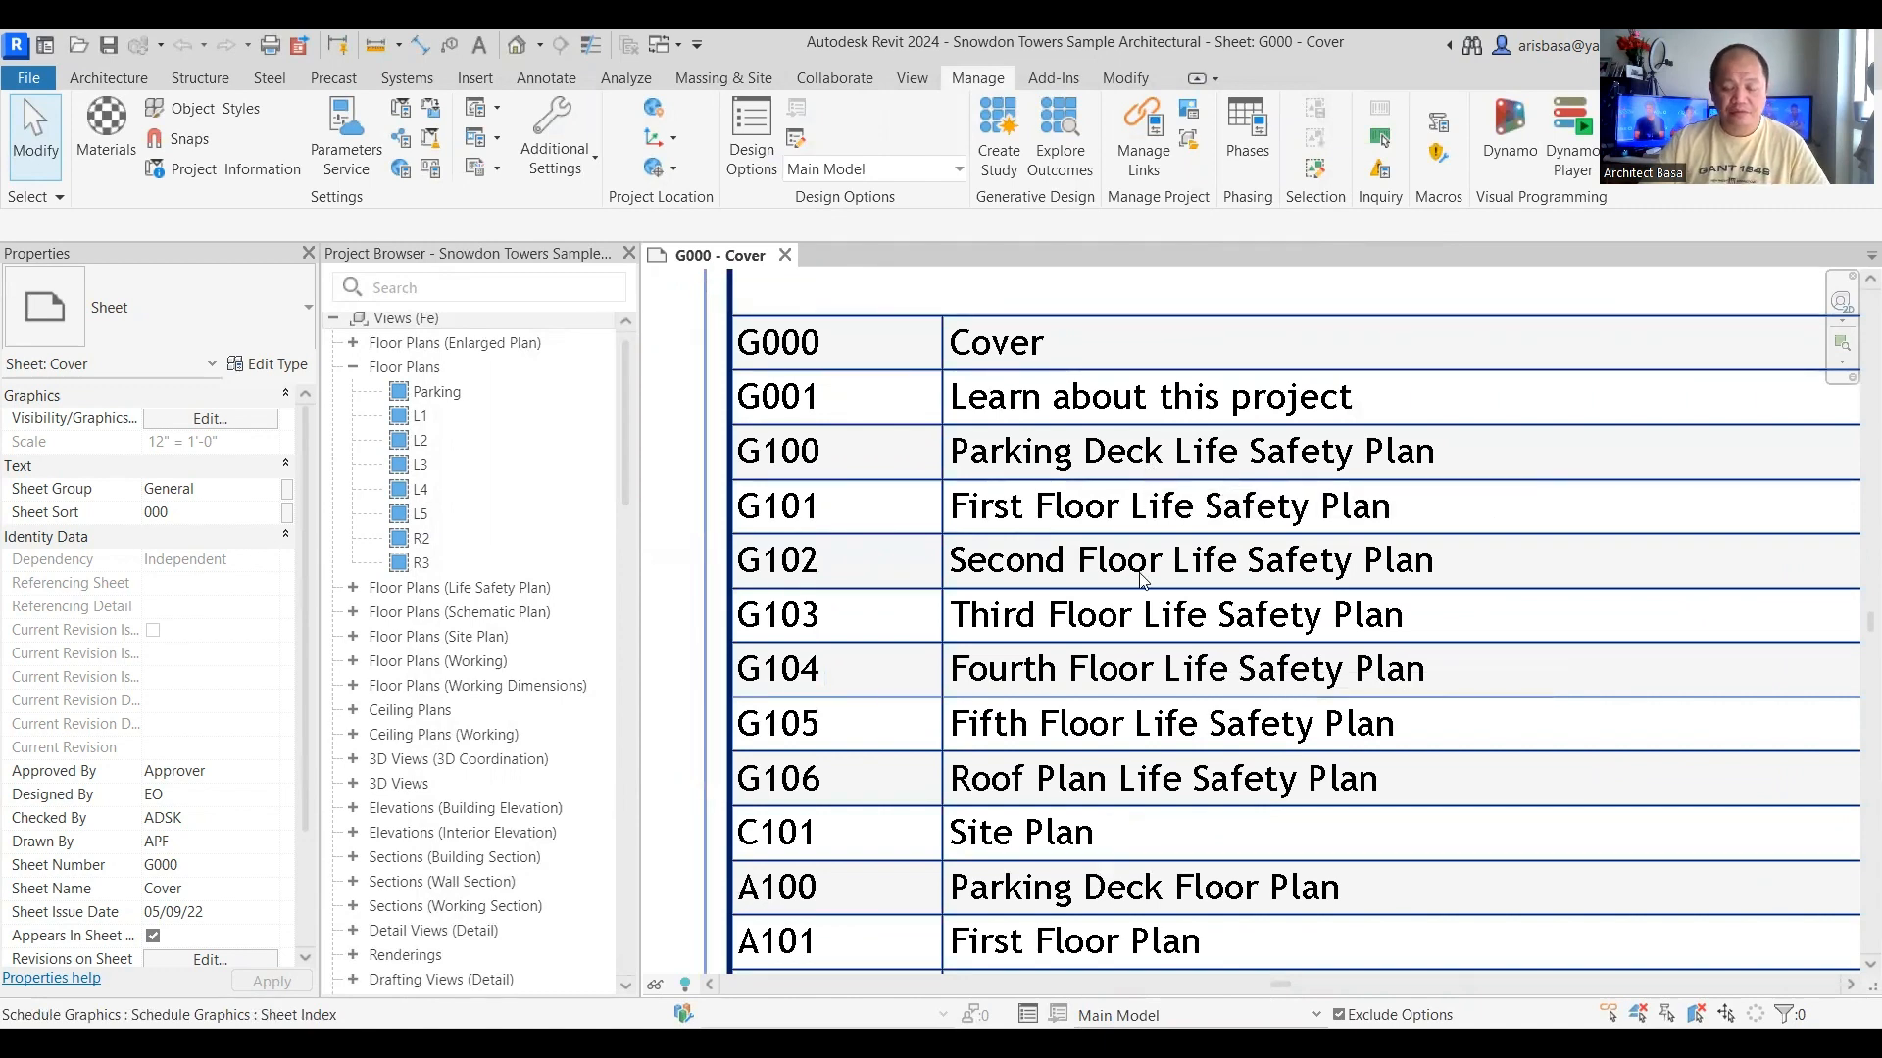
pyautogui.scroll(-2, 1144, 583)
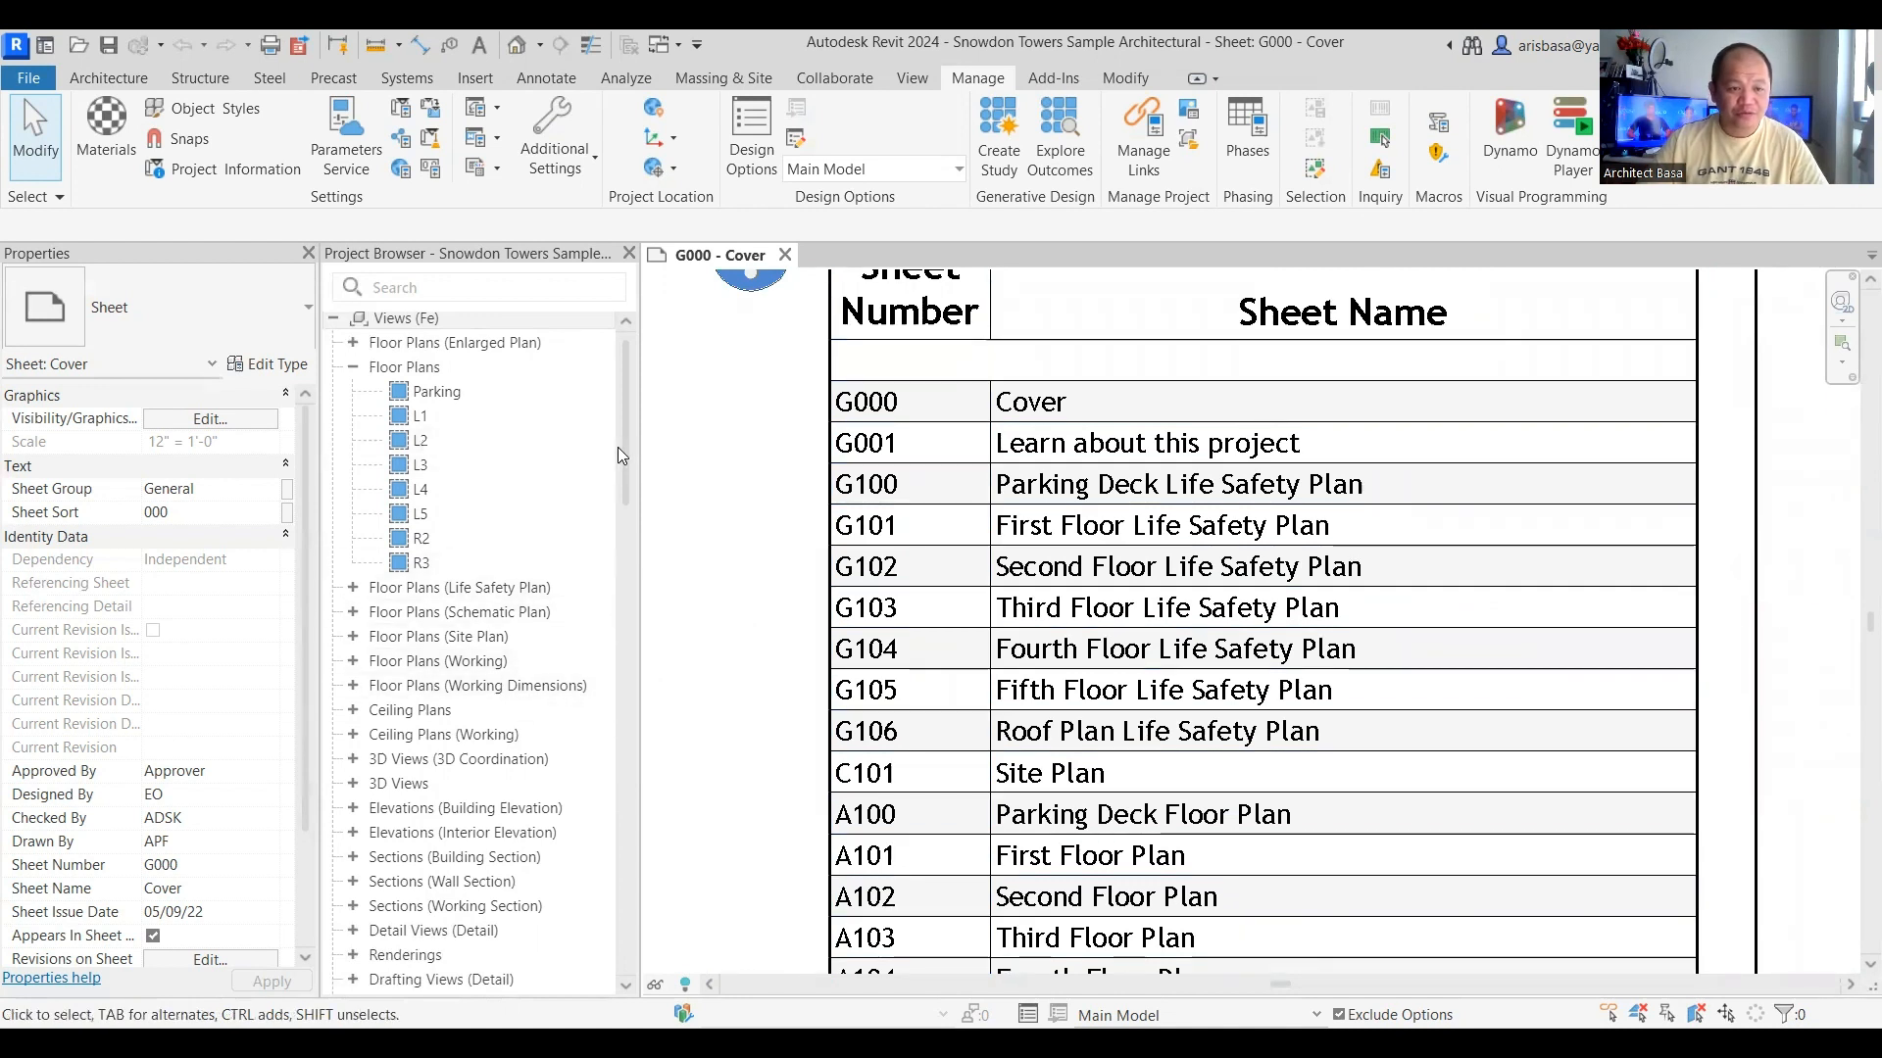
# Step: Open the L1 Life Safety Plan from the life safety floor plans
pyautogui.click(354, 589)
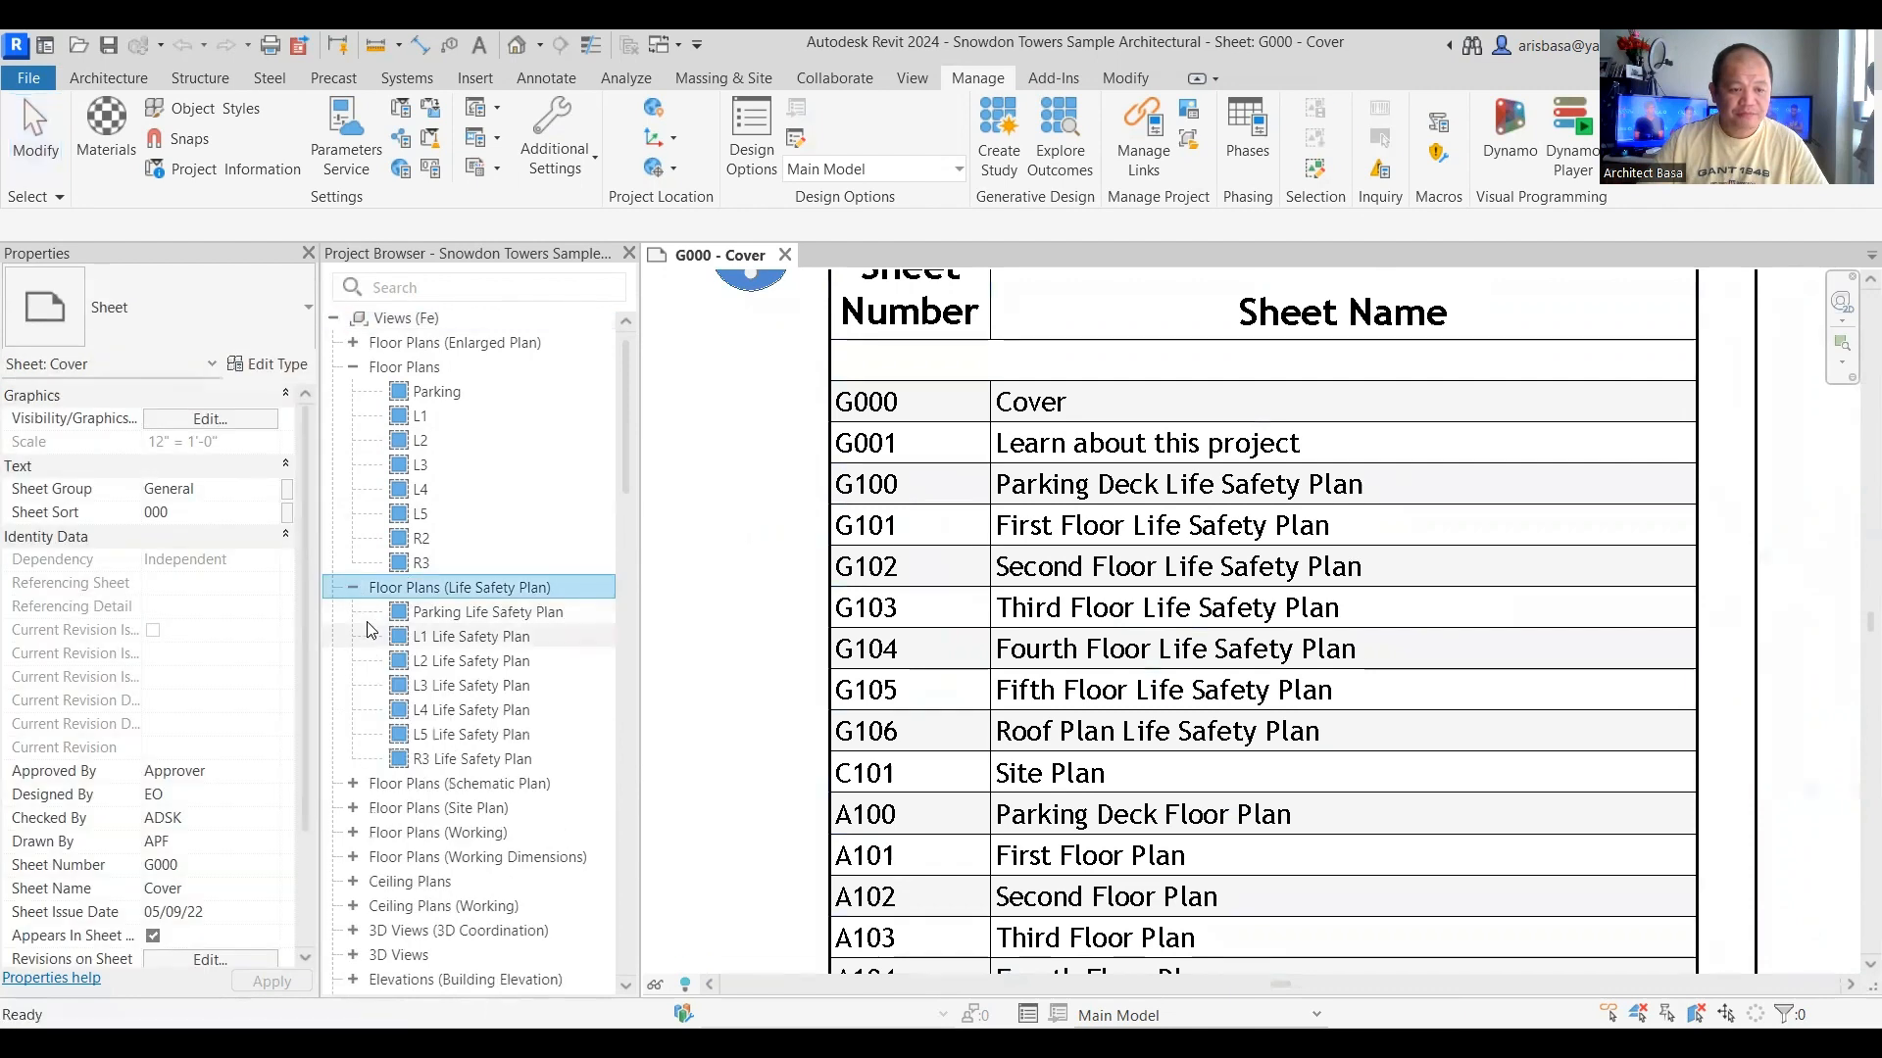
pyautogui.click(491, 645)
pyautogui.doubleClick(492, 642)
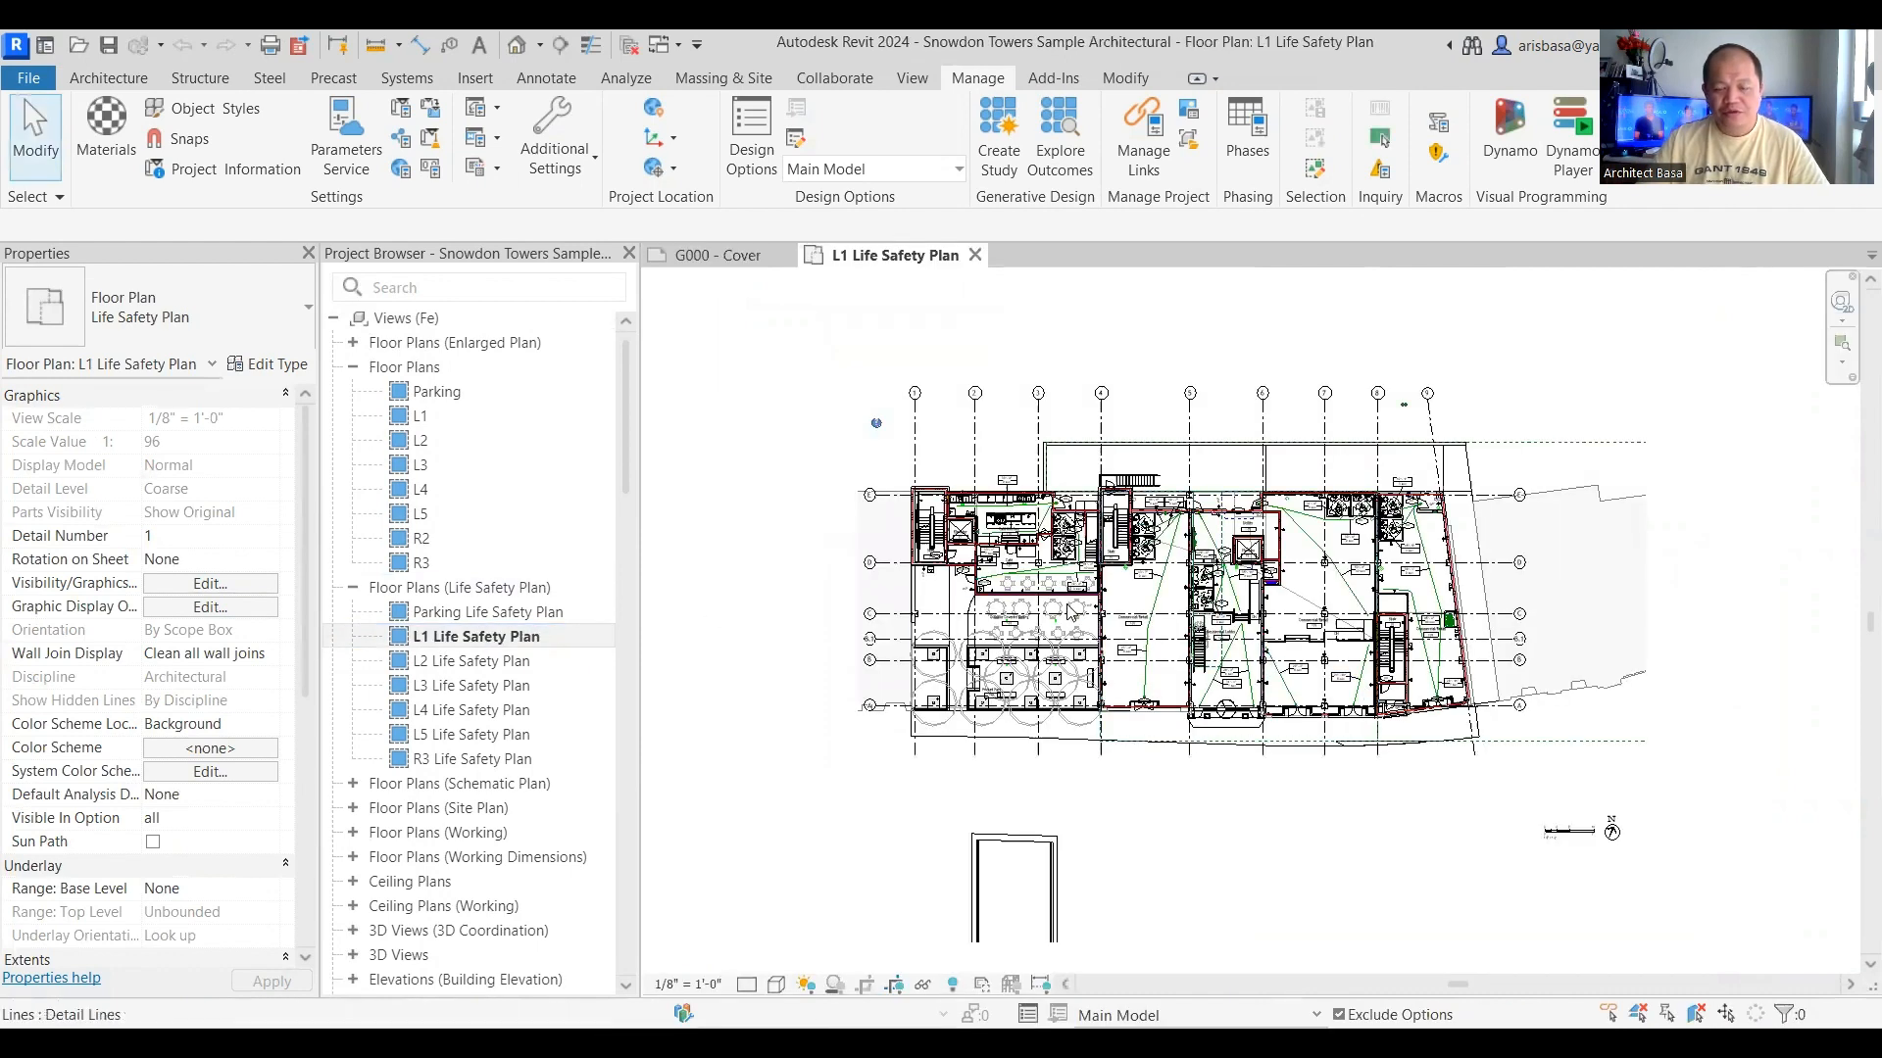
# Step: Examine the travel paths, fire-rated walls and rooms around the café, restrooms and stair on the L1 Life Safety Plan
pyautogui.scroll(2, 1156, 666)
pyautogui.scroll(3, 1244, 727)
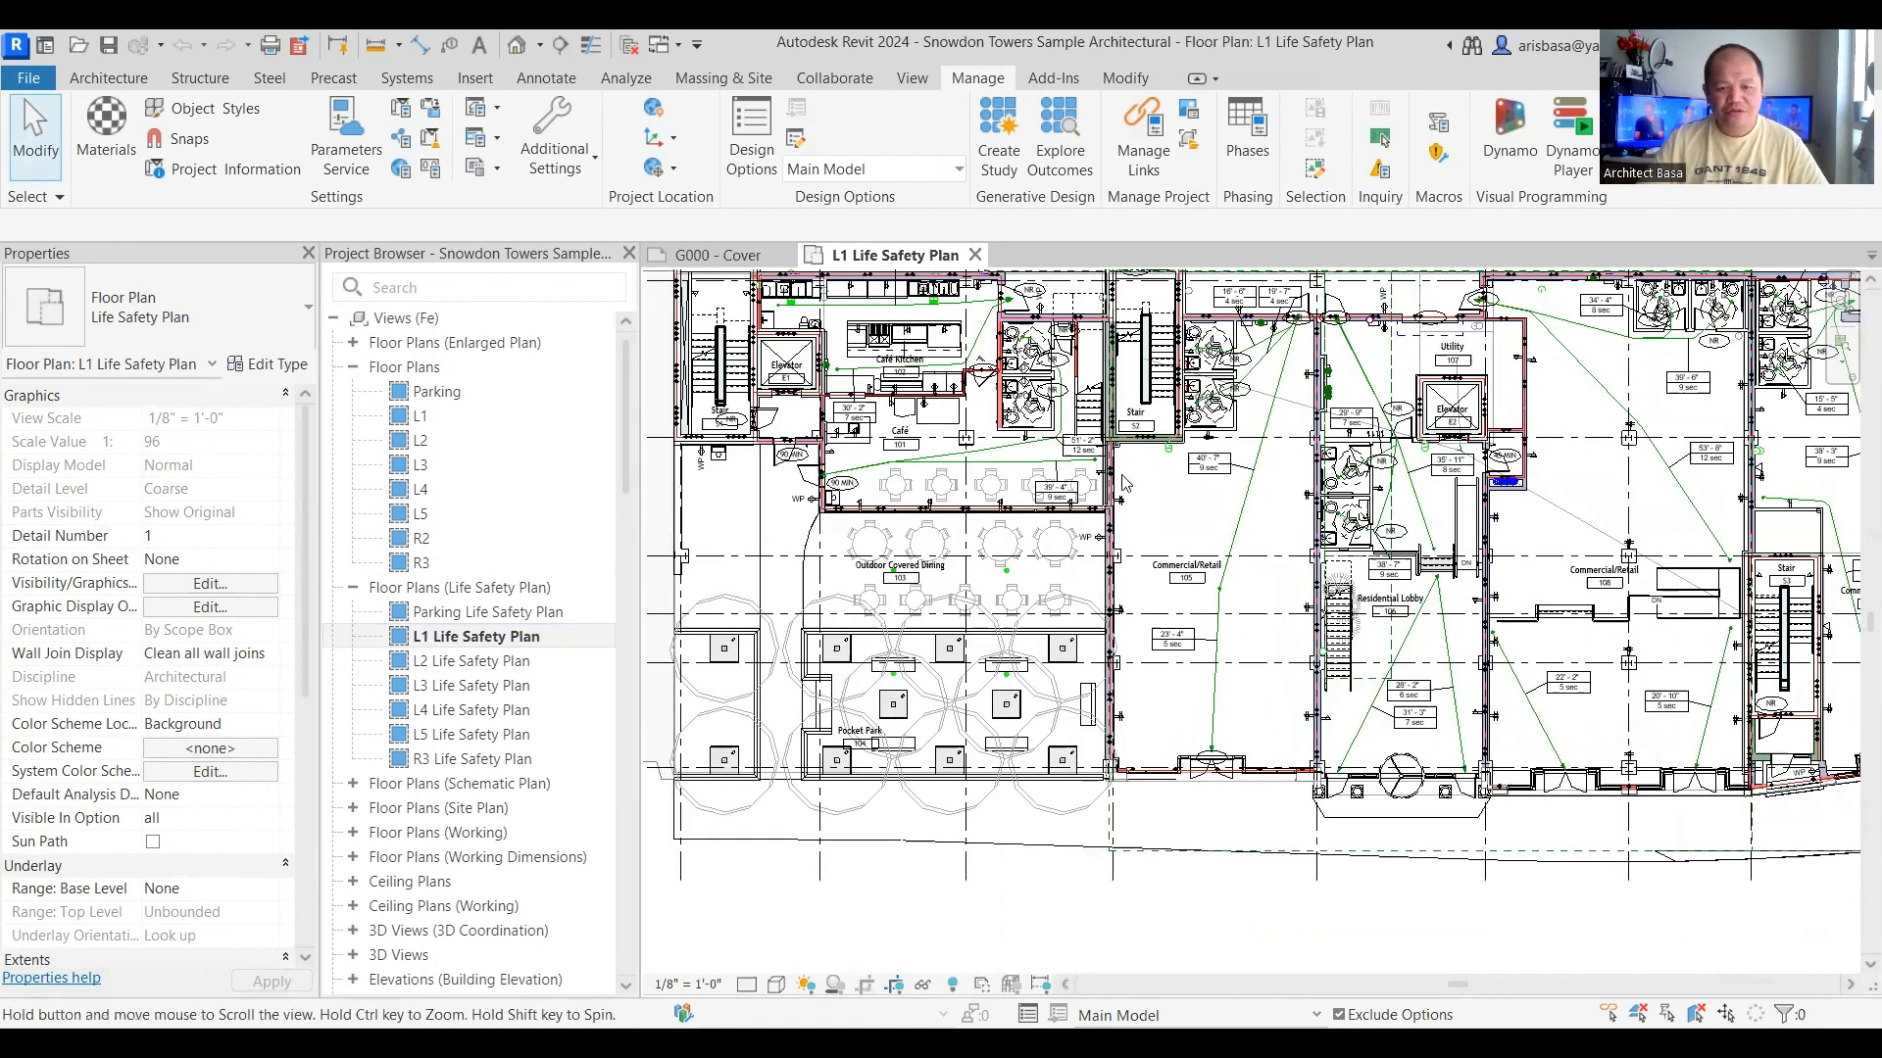
pyautogui.scroll(6, 1124, 485)
pyautogui.moveTo(1176, 546); pyautogui.dragTo(1236, 849, button='middle')
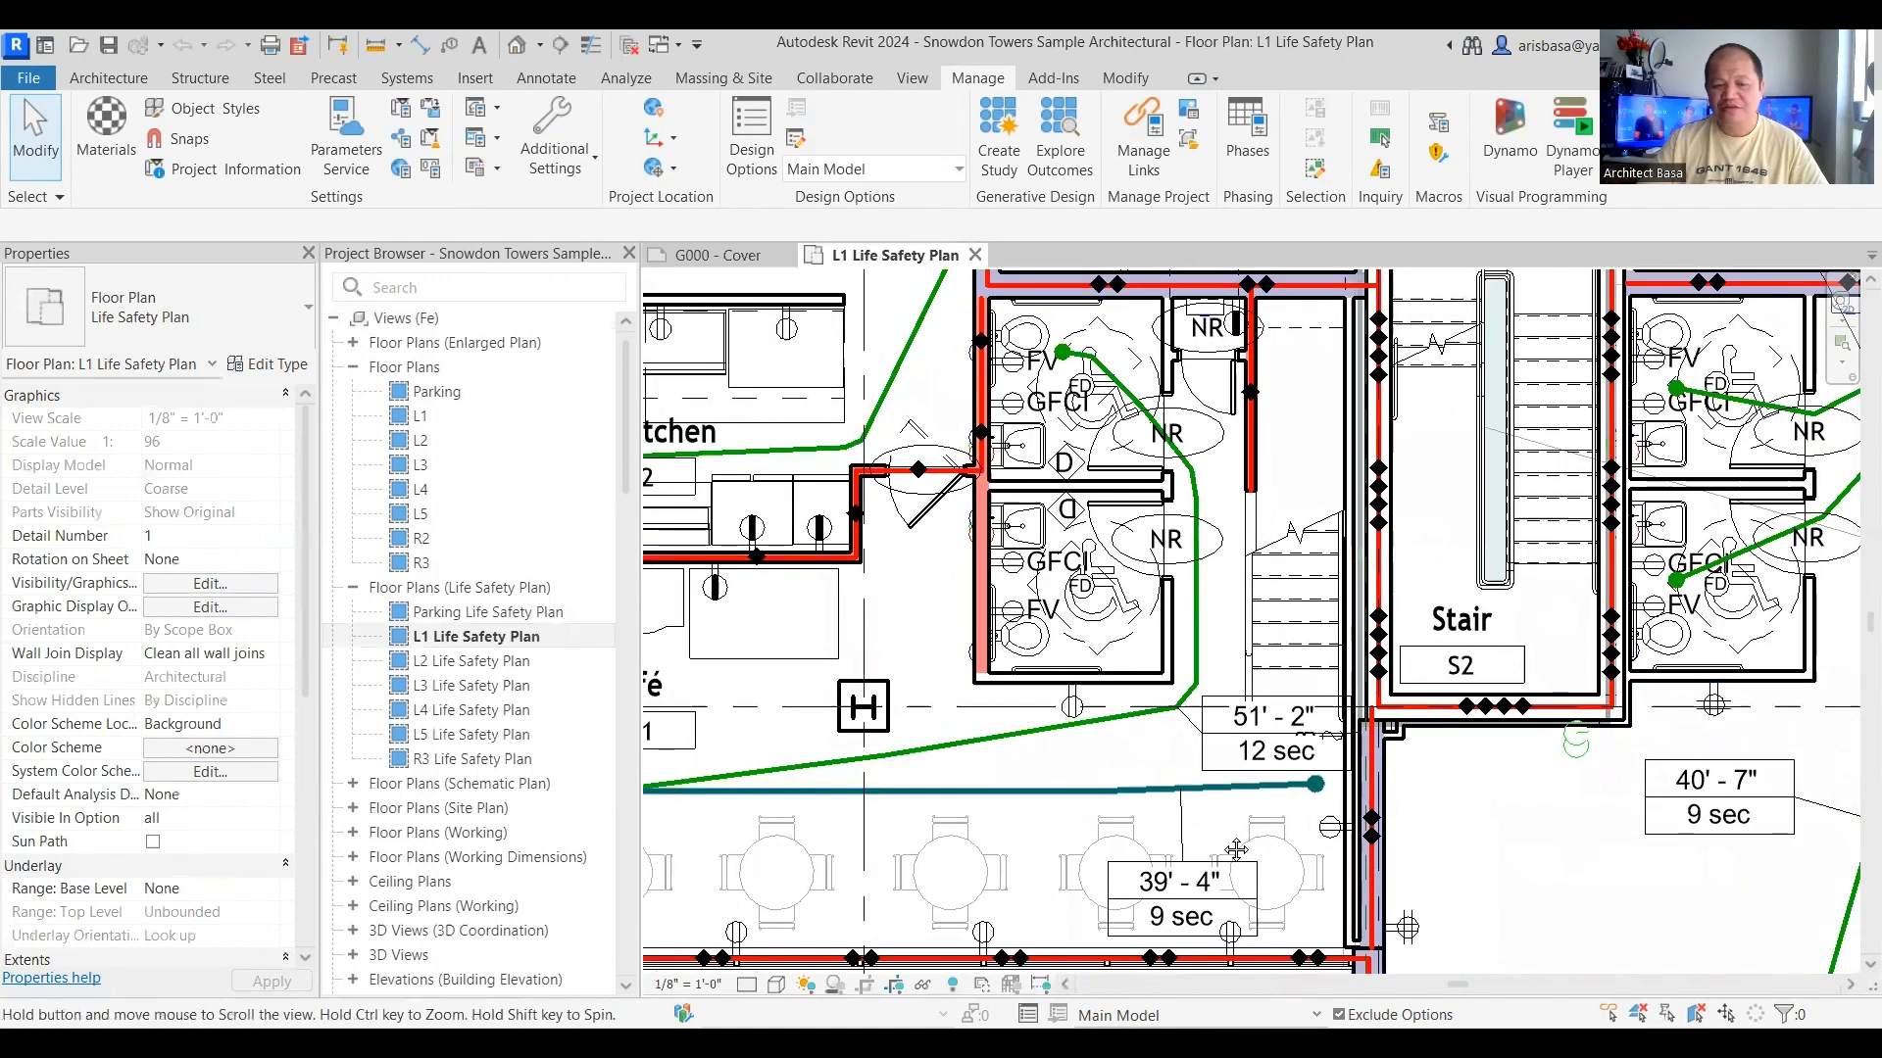
pyautogui.moveTo(1082, 719); pyautogui.dragTo(1236, 849, button='middle')
pyautogui.scroll(-3, 1357, 851)
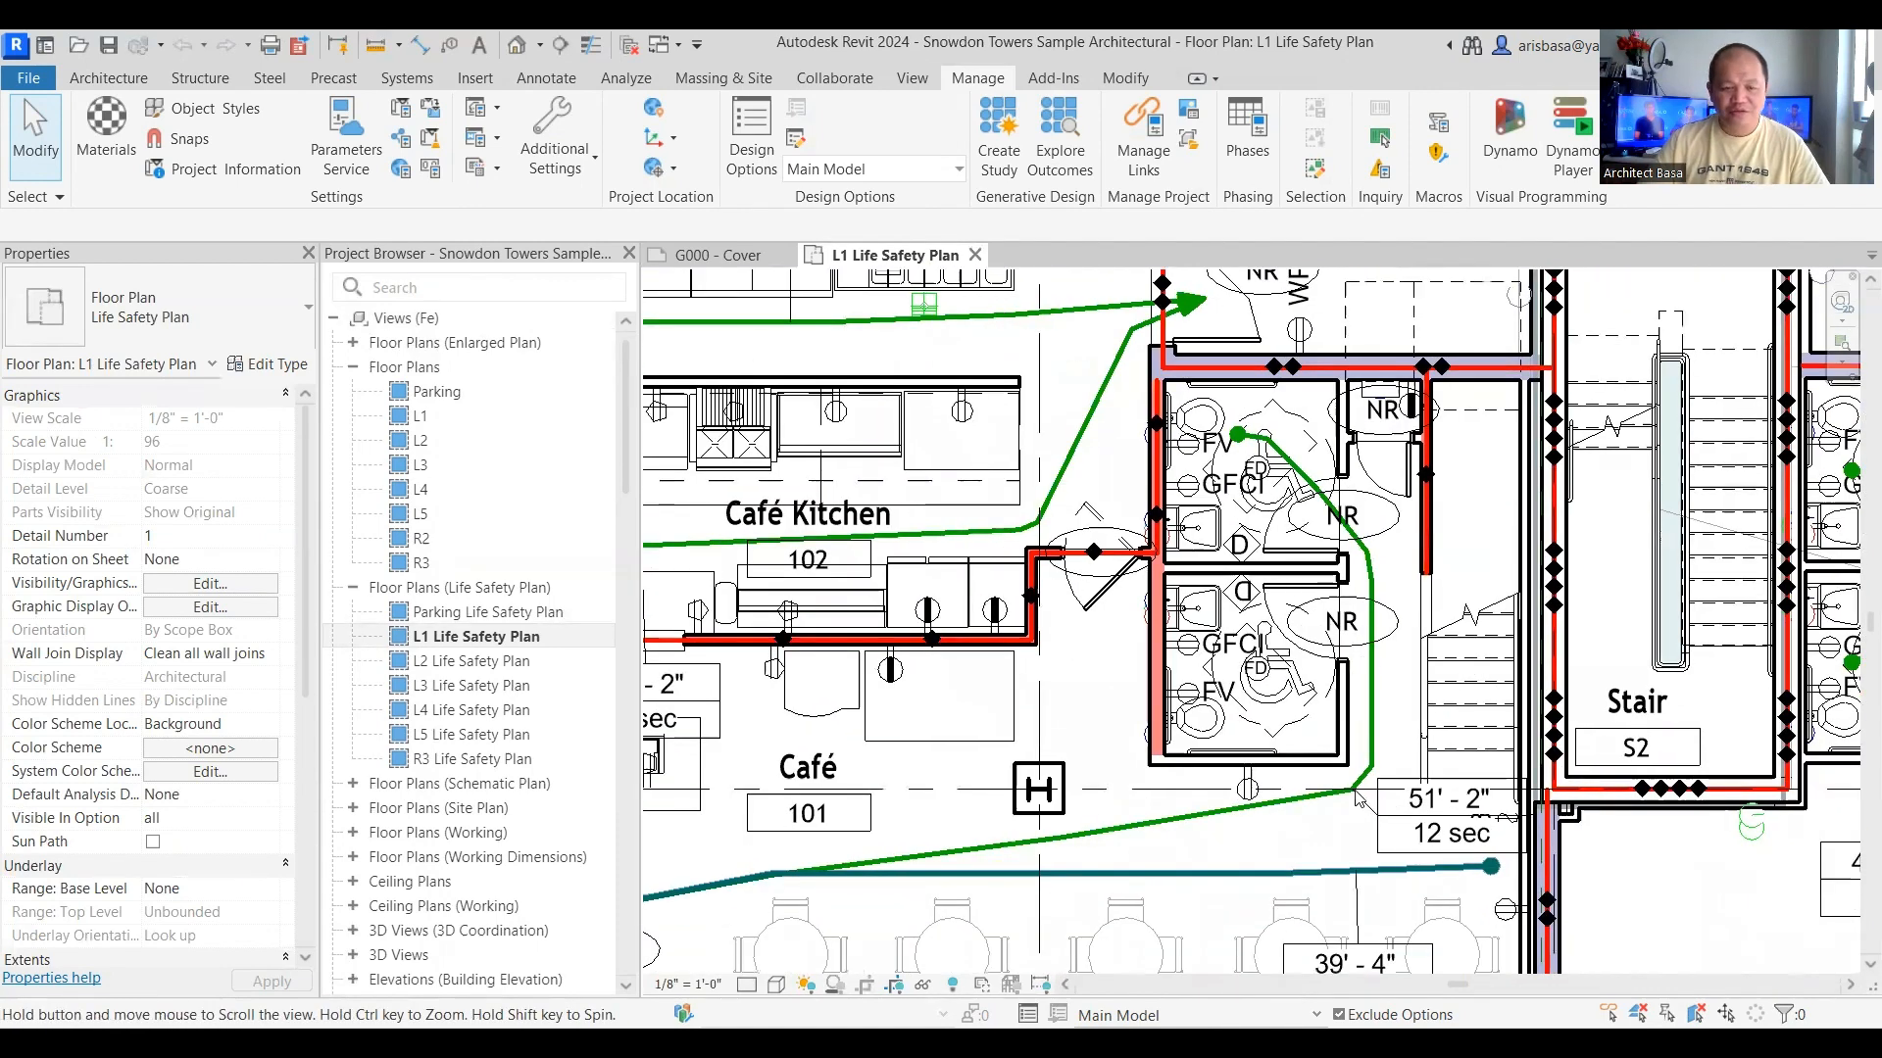
pyautogui.scroll(-2, 1265, 790)
pyautogui.moveTo(1265, 790); pyautogui.dragTo(1029, 472, button='middle')
pyautogui.moveTo(1189, 610); pyautogui.dragTo(1183, 654, button='middle')
pyautogui.scroll(-2, 1076, 780)
pyautogui.moveTo(1076, 780); pyautogui.dragTo(1023, 715, button='middle')
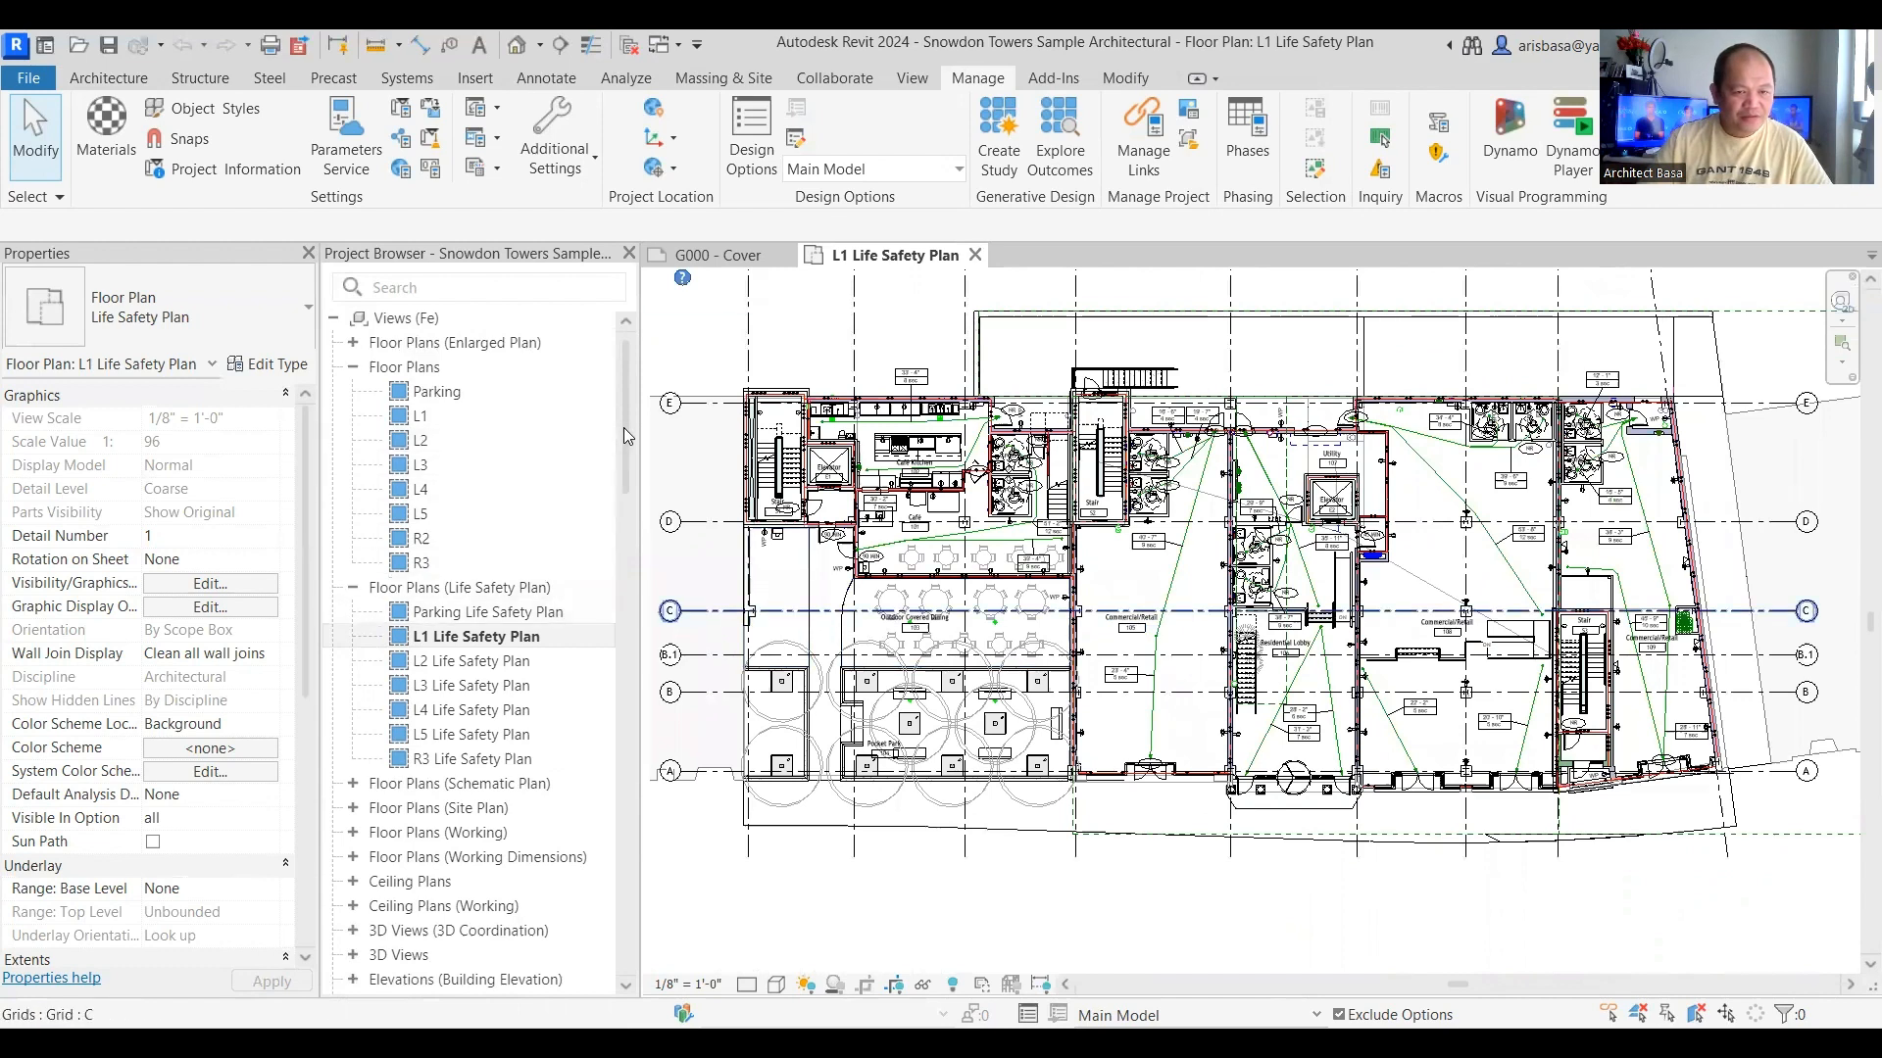
# Step: Browse the project's view categories and open the Walkthrough Lobby Stair view
pyautogui.moveTo(623, 435); pyautogui.dragTo(619, 522)
pyautogui.scroll(-1, 619, 516)
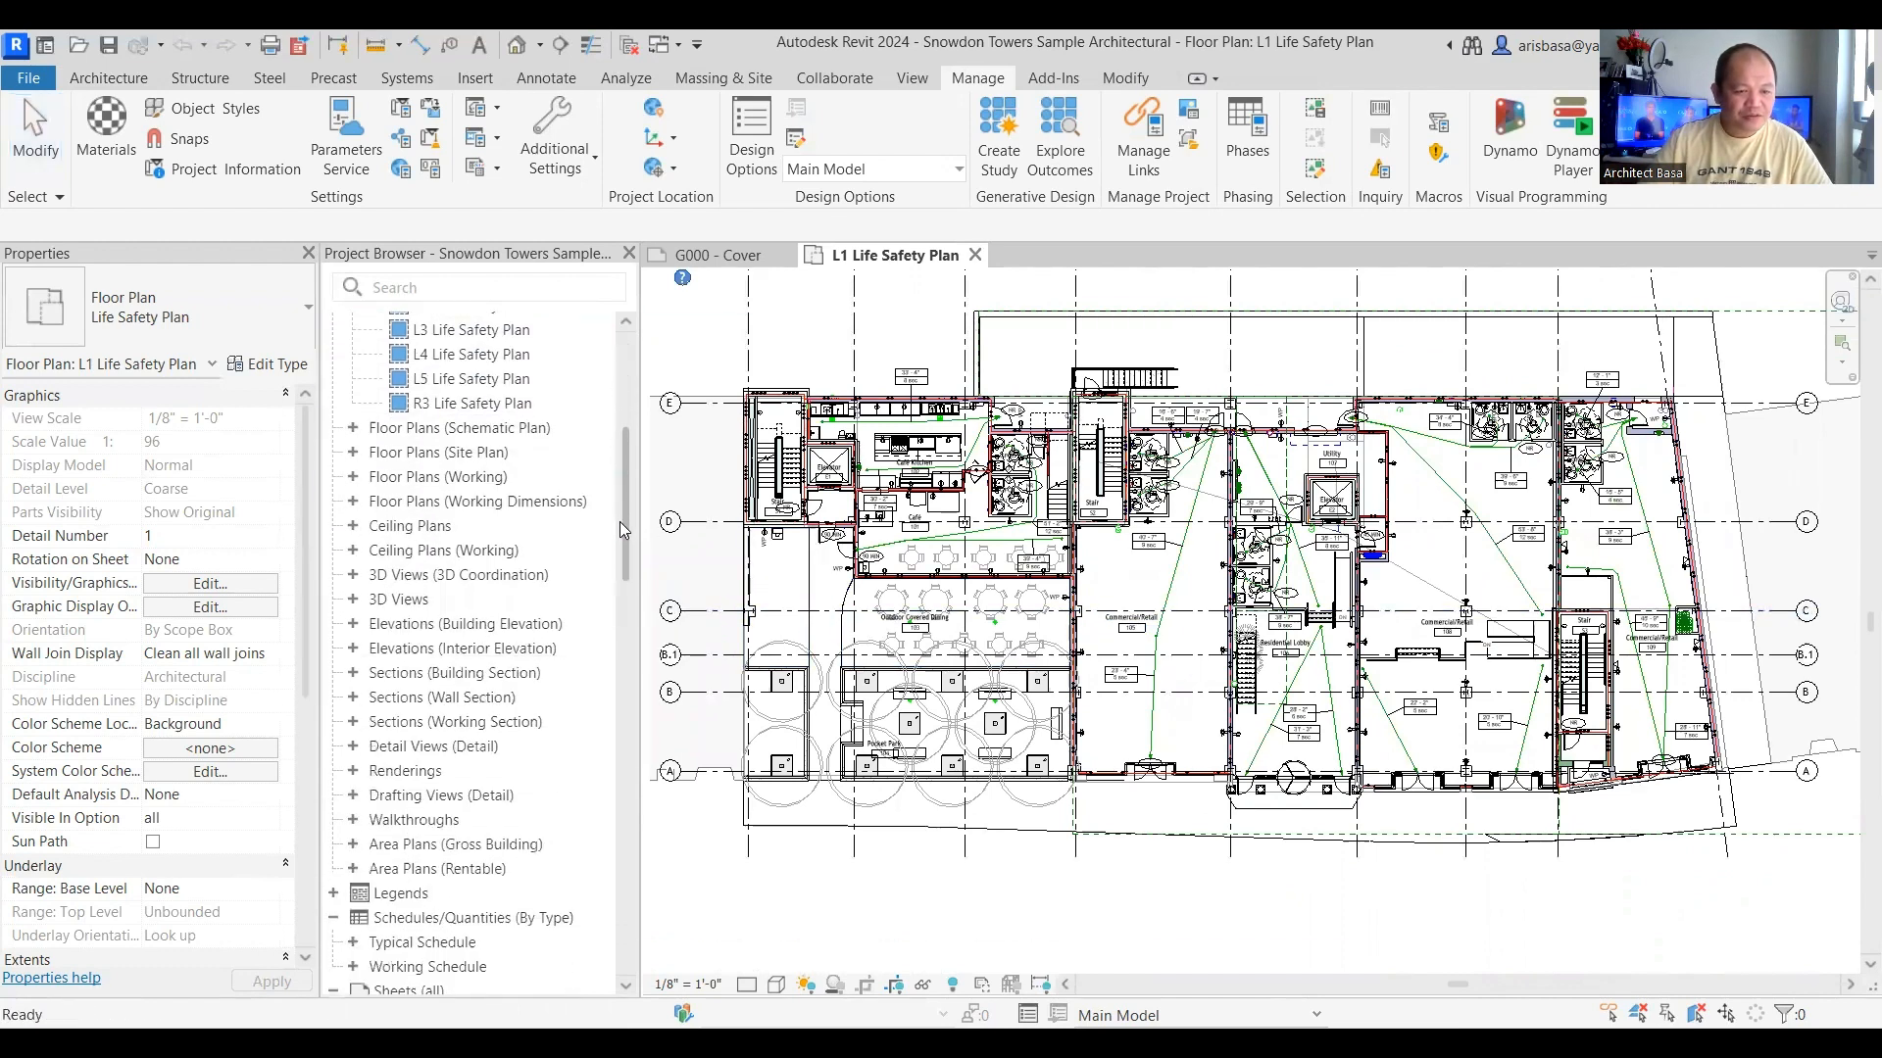
pyautogui.scroll(-2, 619, 523)
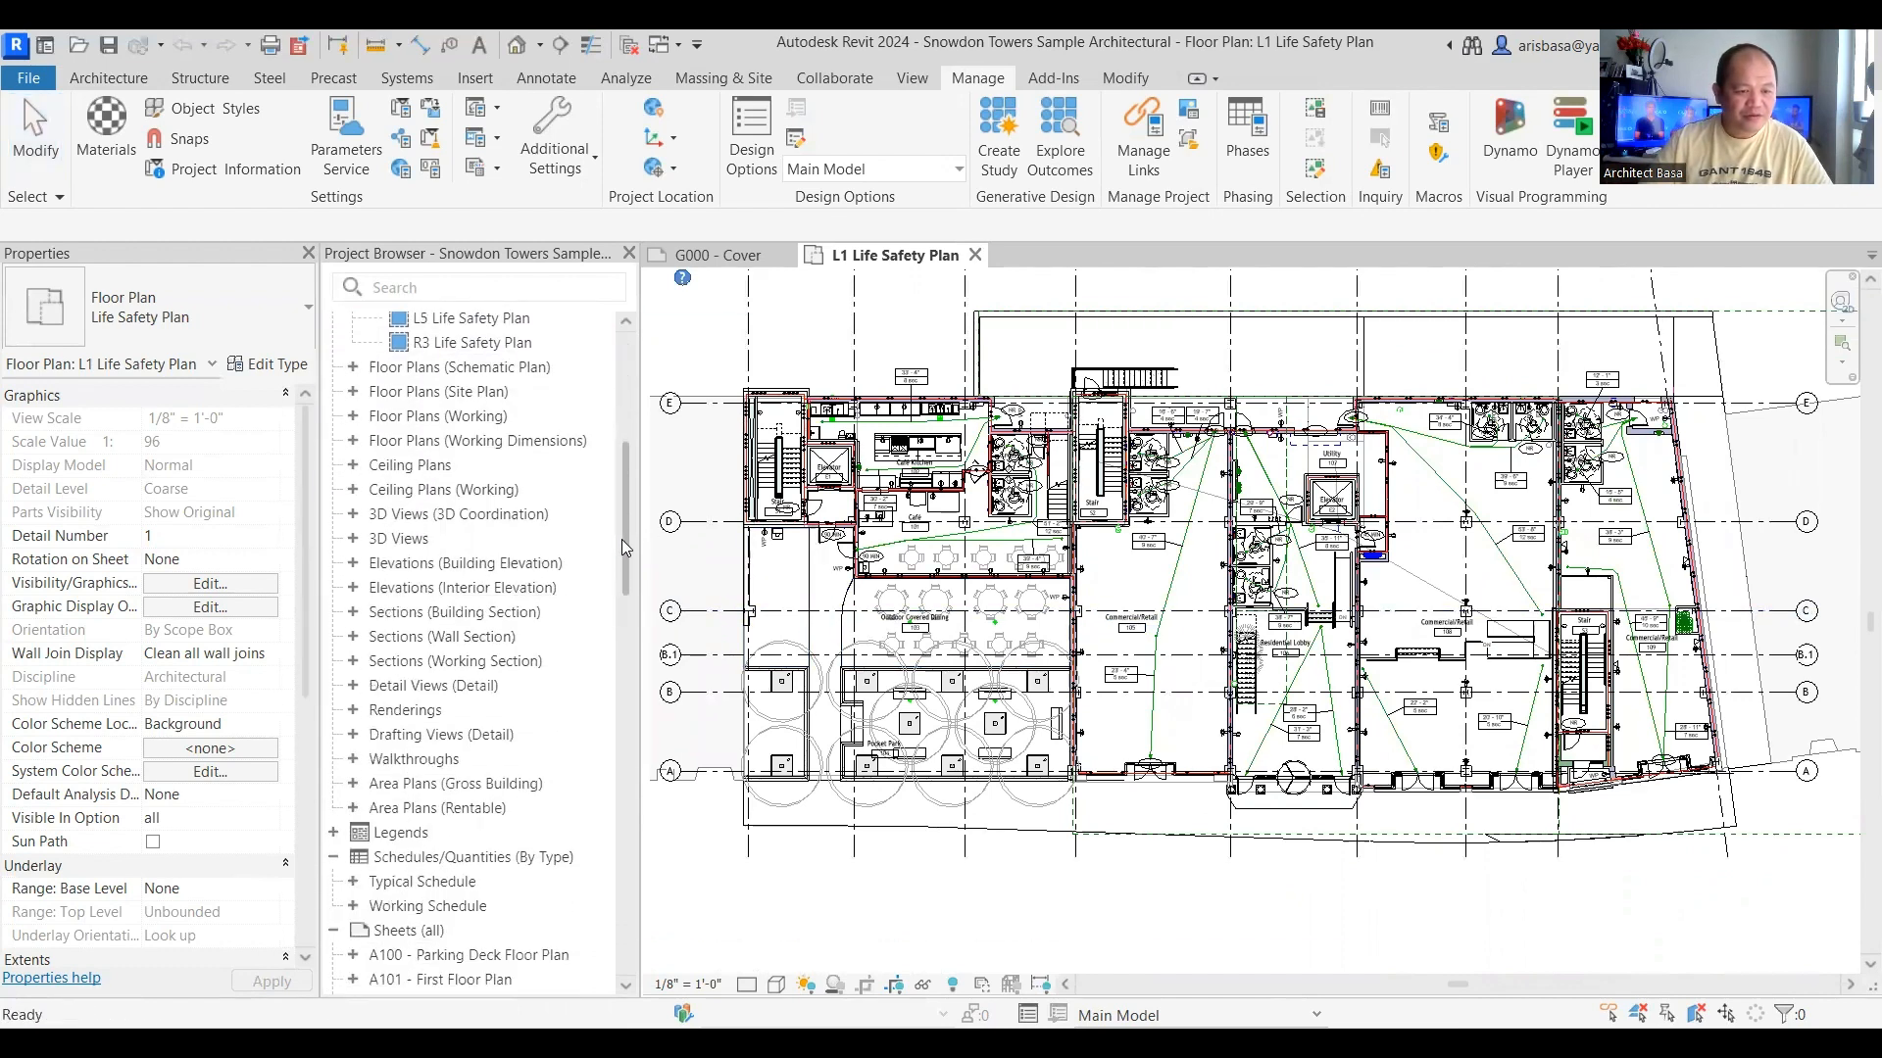
pyautogui.scroll(-3, 627, 570)
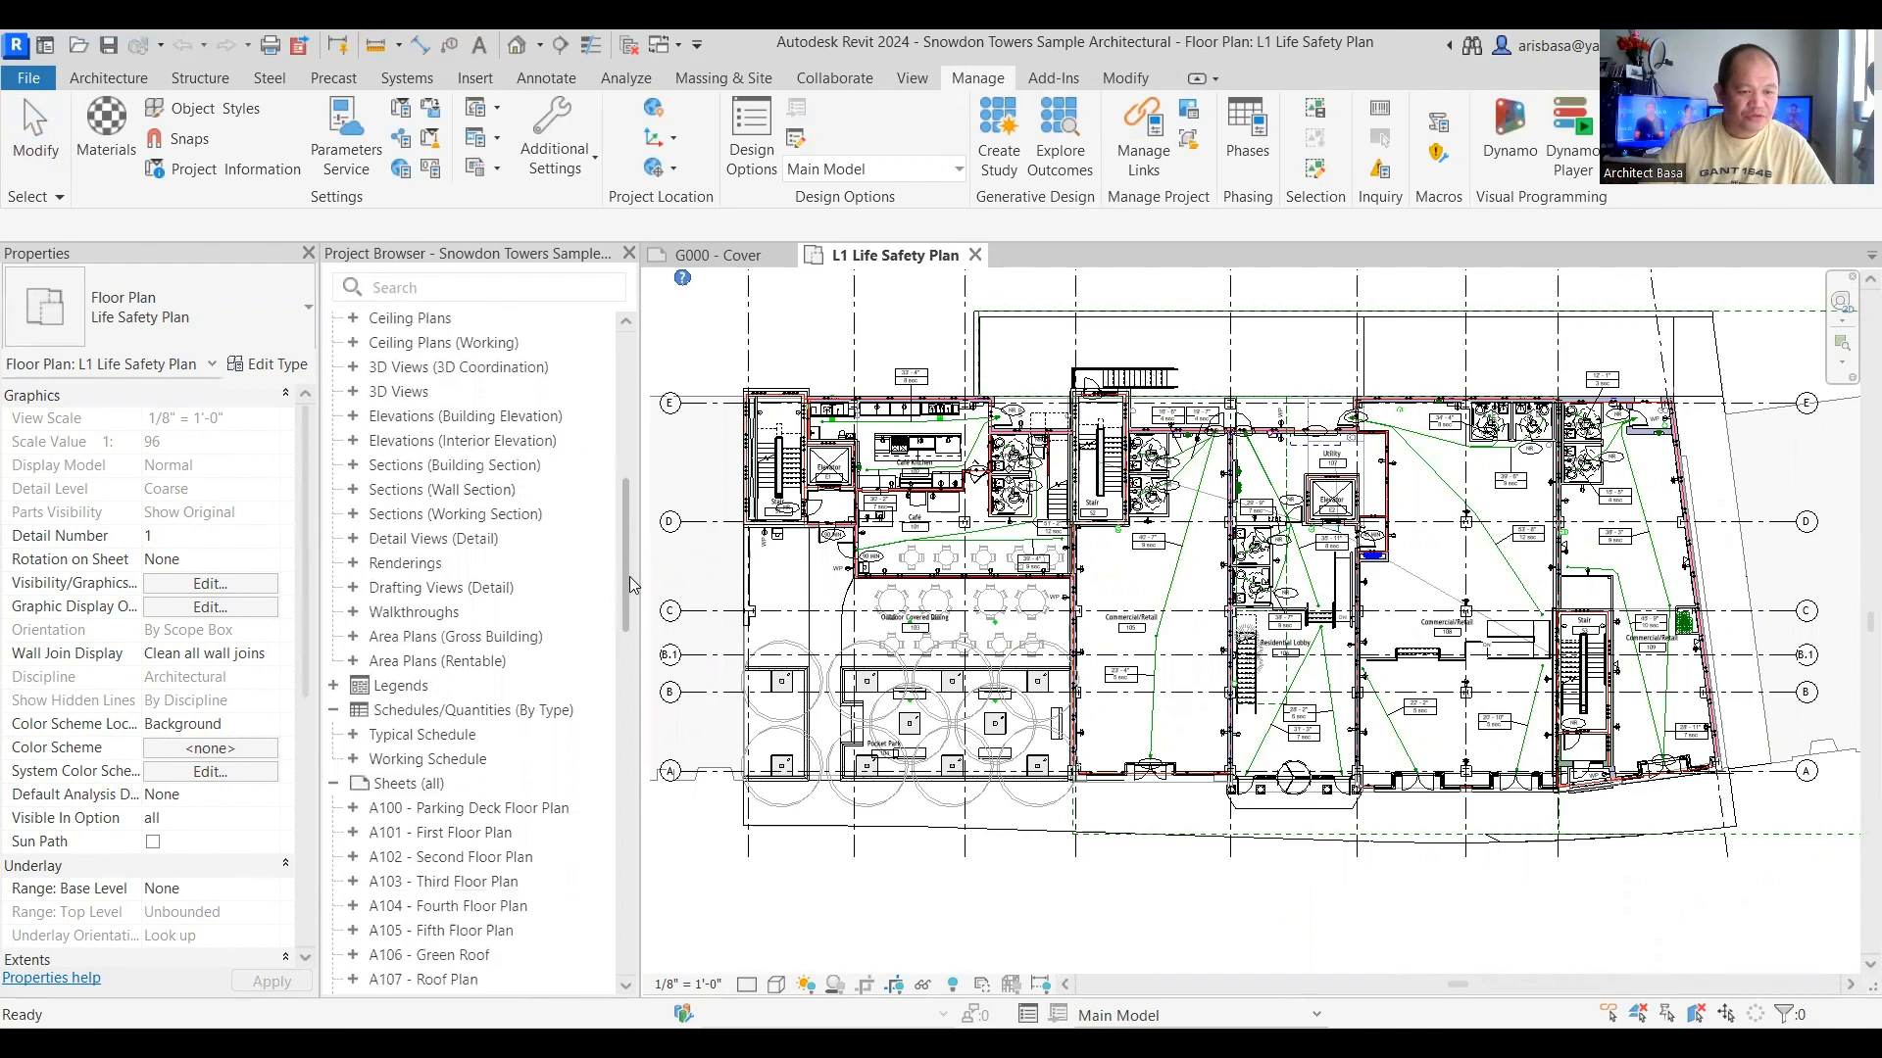
pyautogui.doubleClick(446, 600)
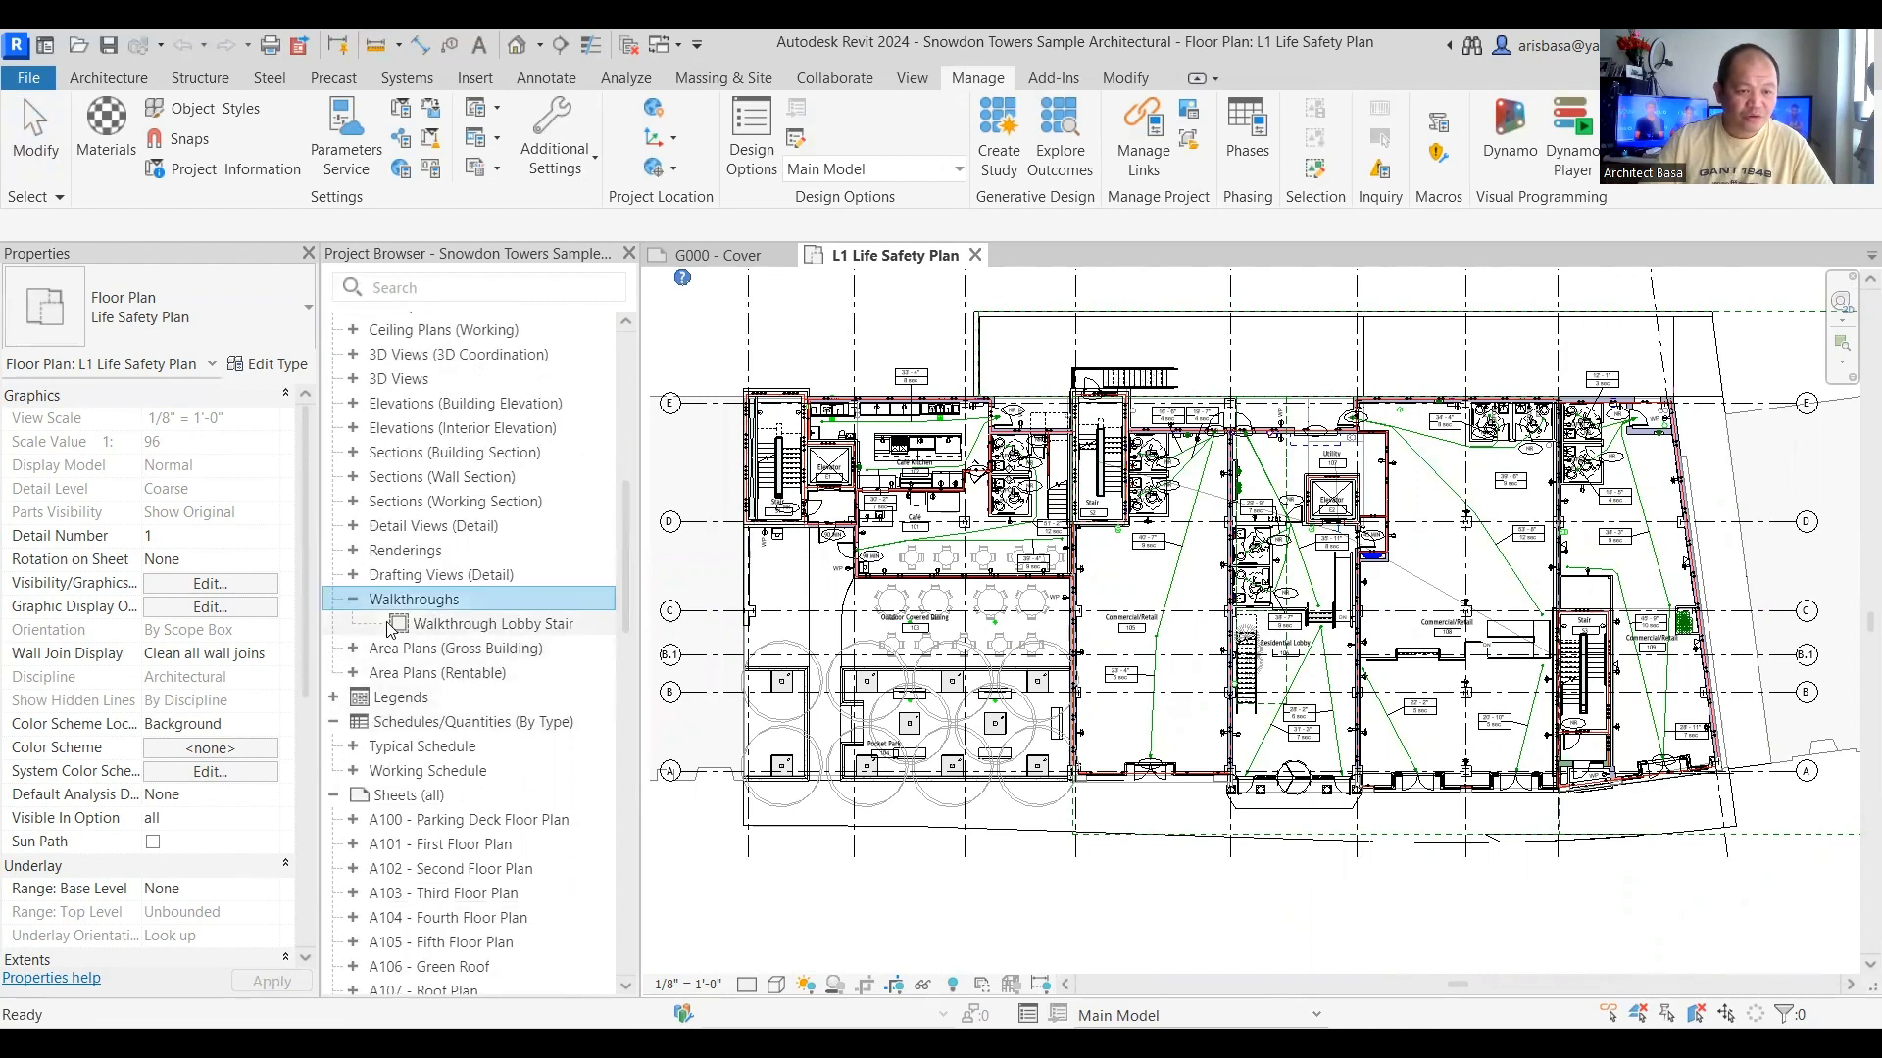
pyautogui.click(495, 624)
pyautogui.doubleClick(511, 627)
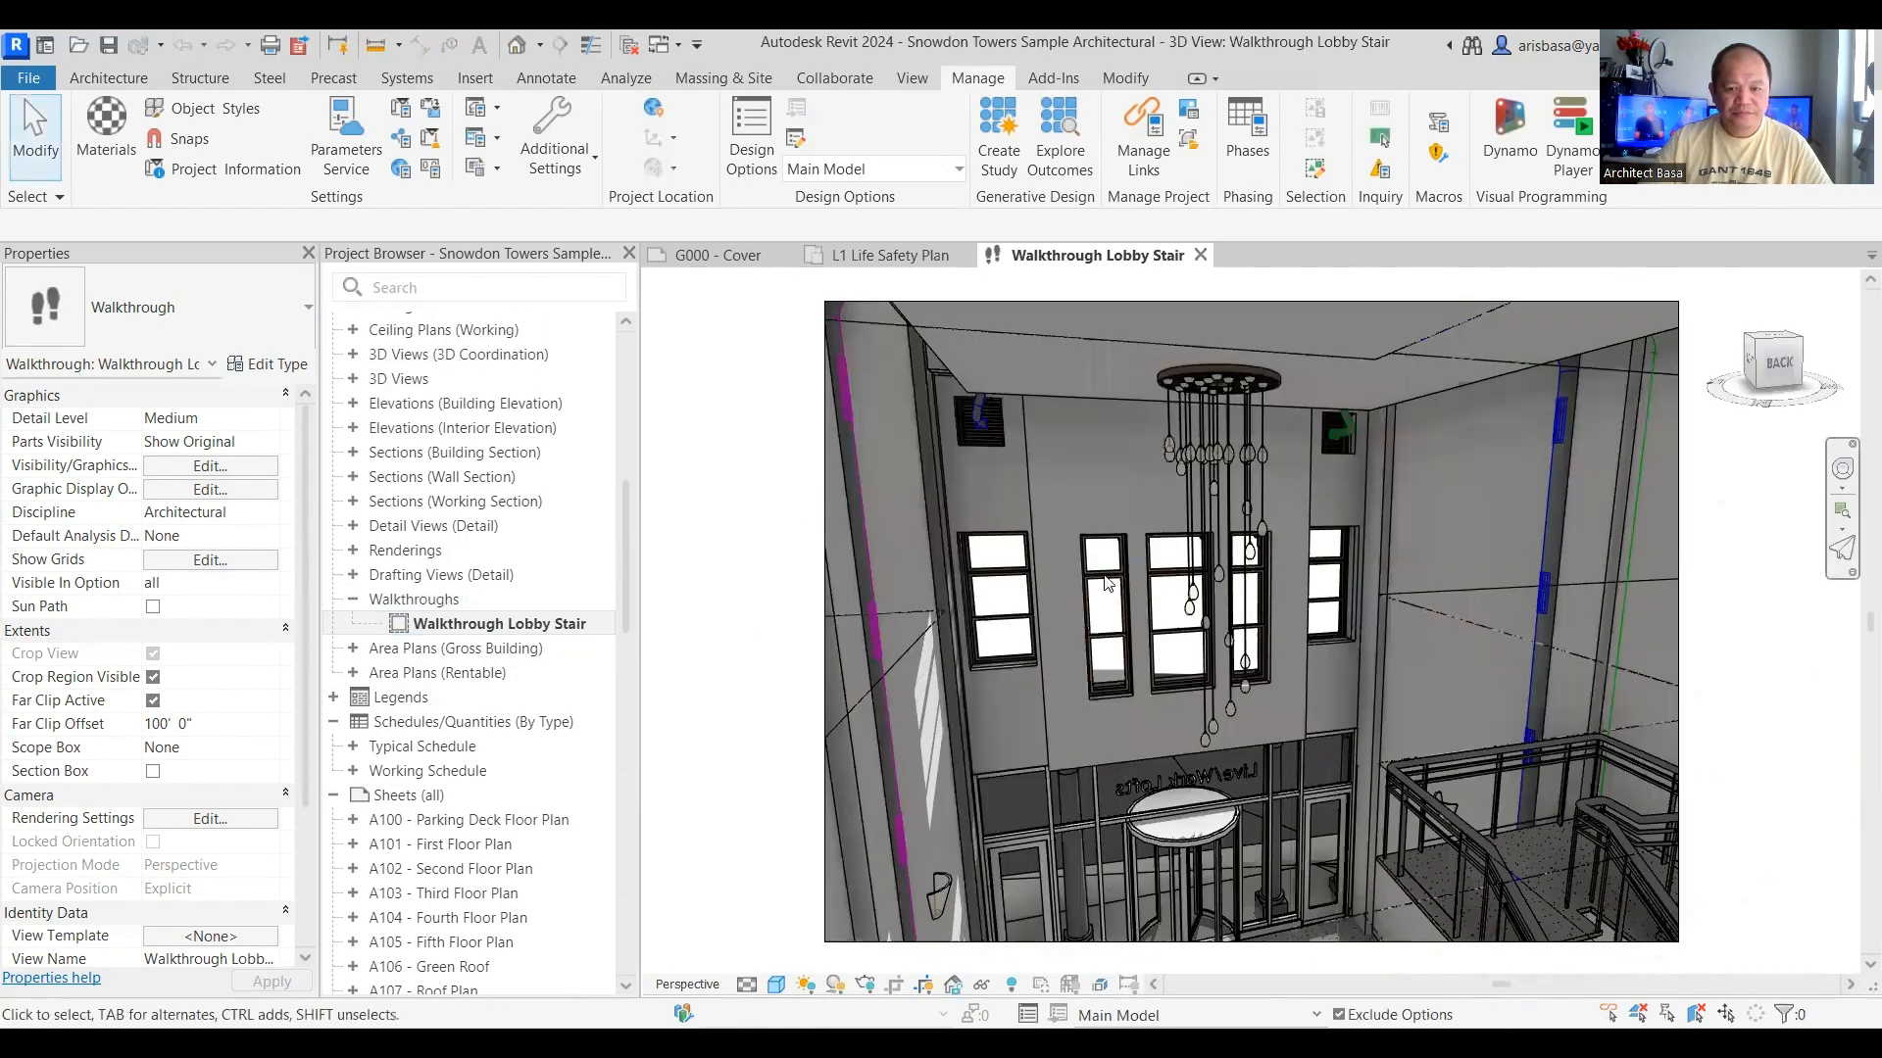
# Step: Enter walkthrough editing through the lobby stair view's crop boundary, step back through the key frames and play the walkthrough
pyautogui.scroll(-1, 1386, 741)
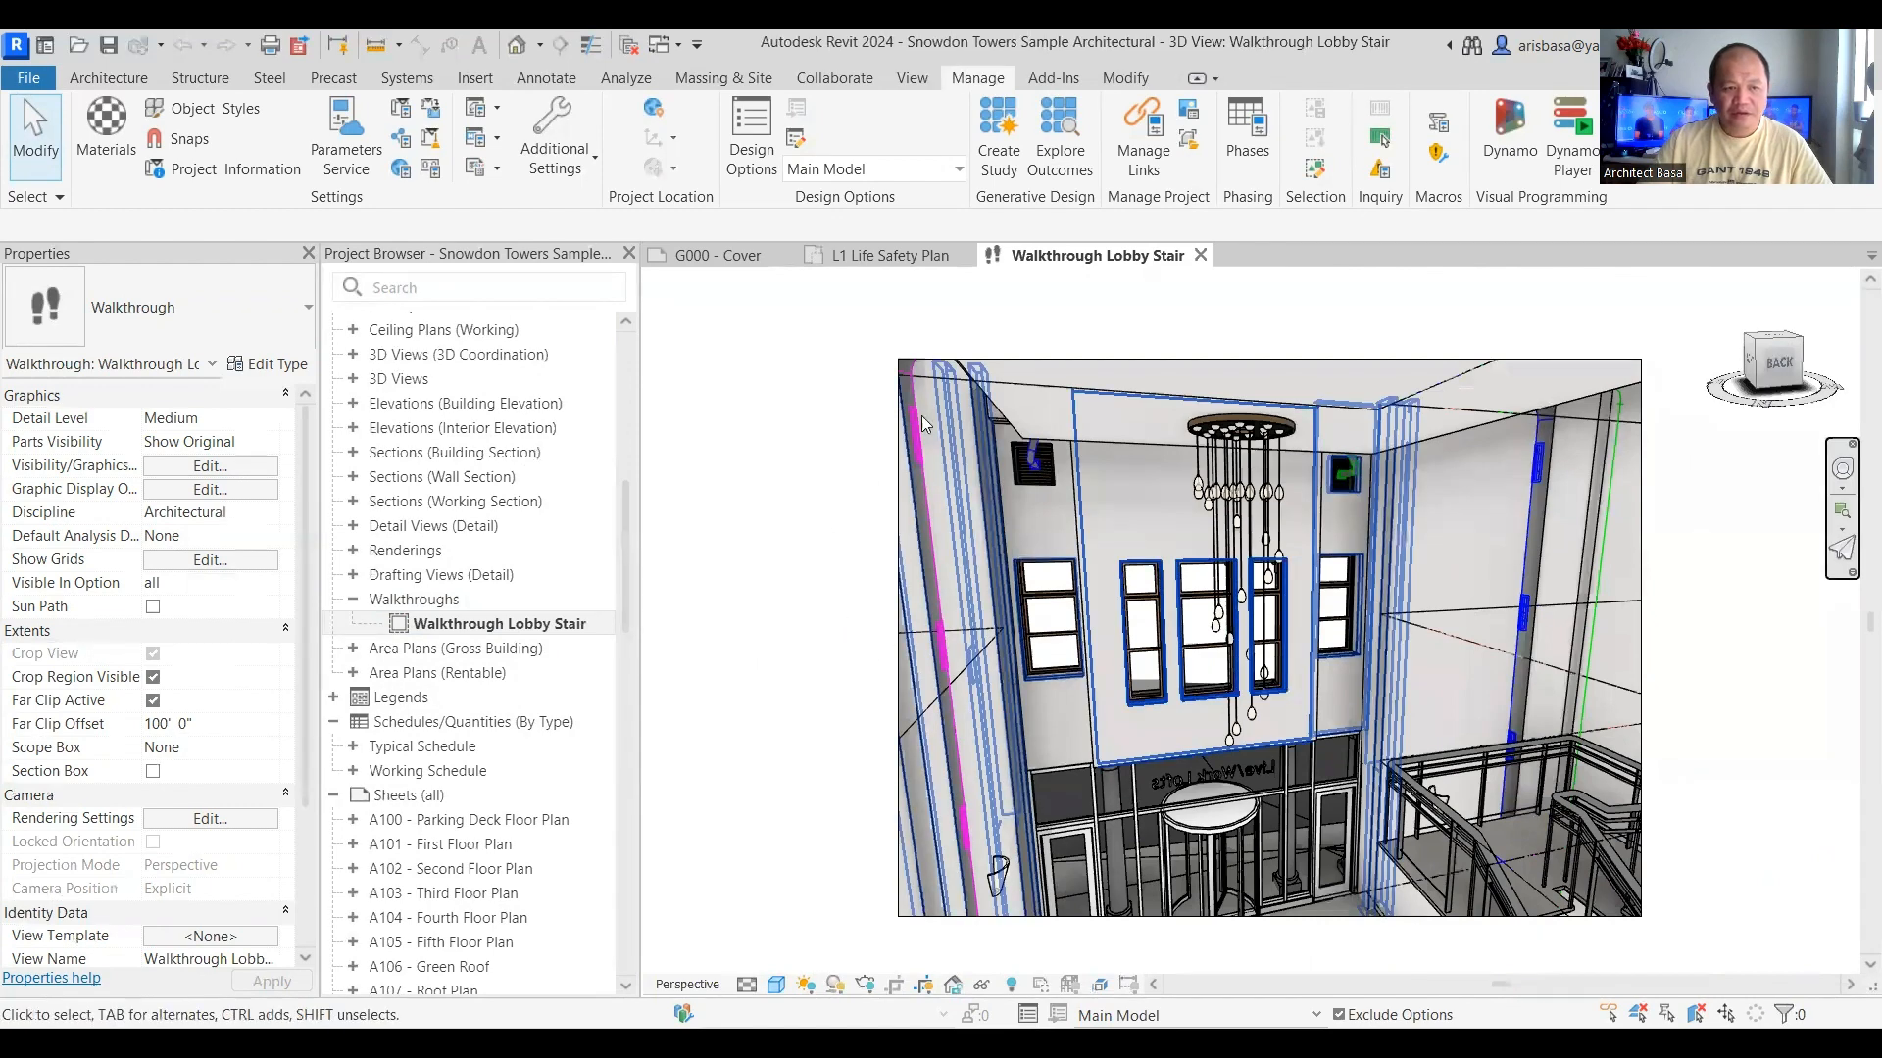
pyautogui.moveTo(1061, 353); pyautogui.dragTo(1017, 323, button='middle')
pyautogui.click(1090, 328)
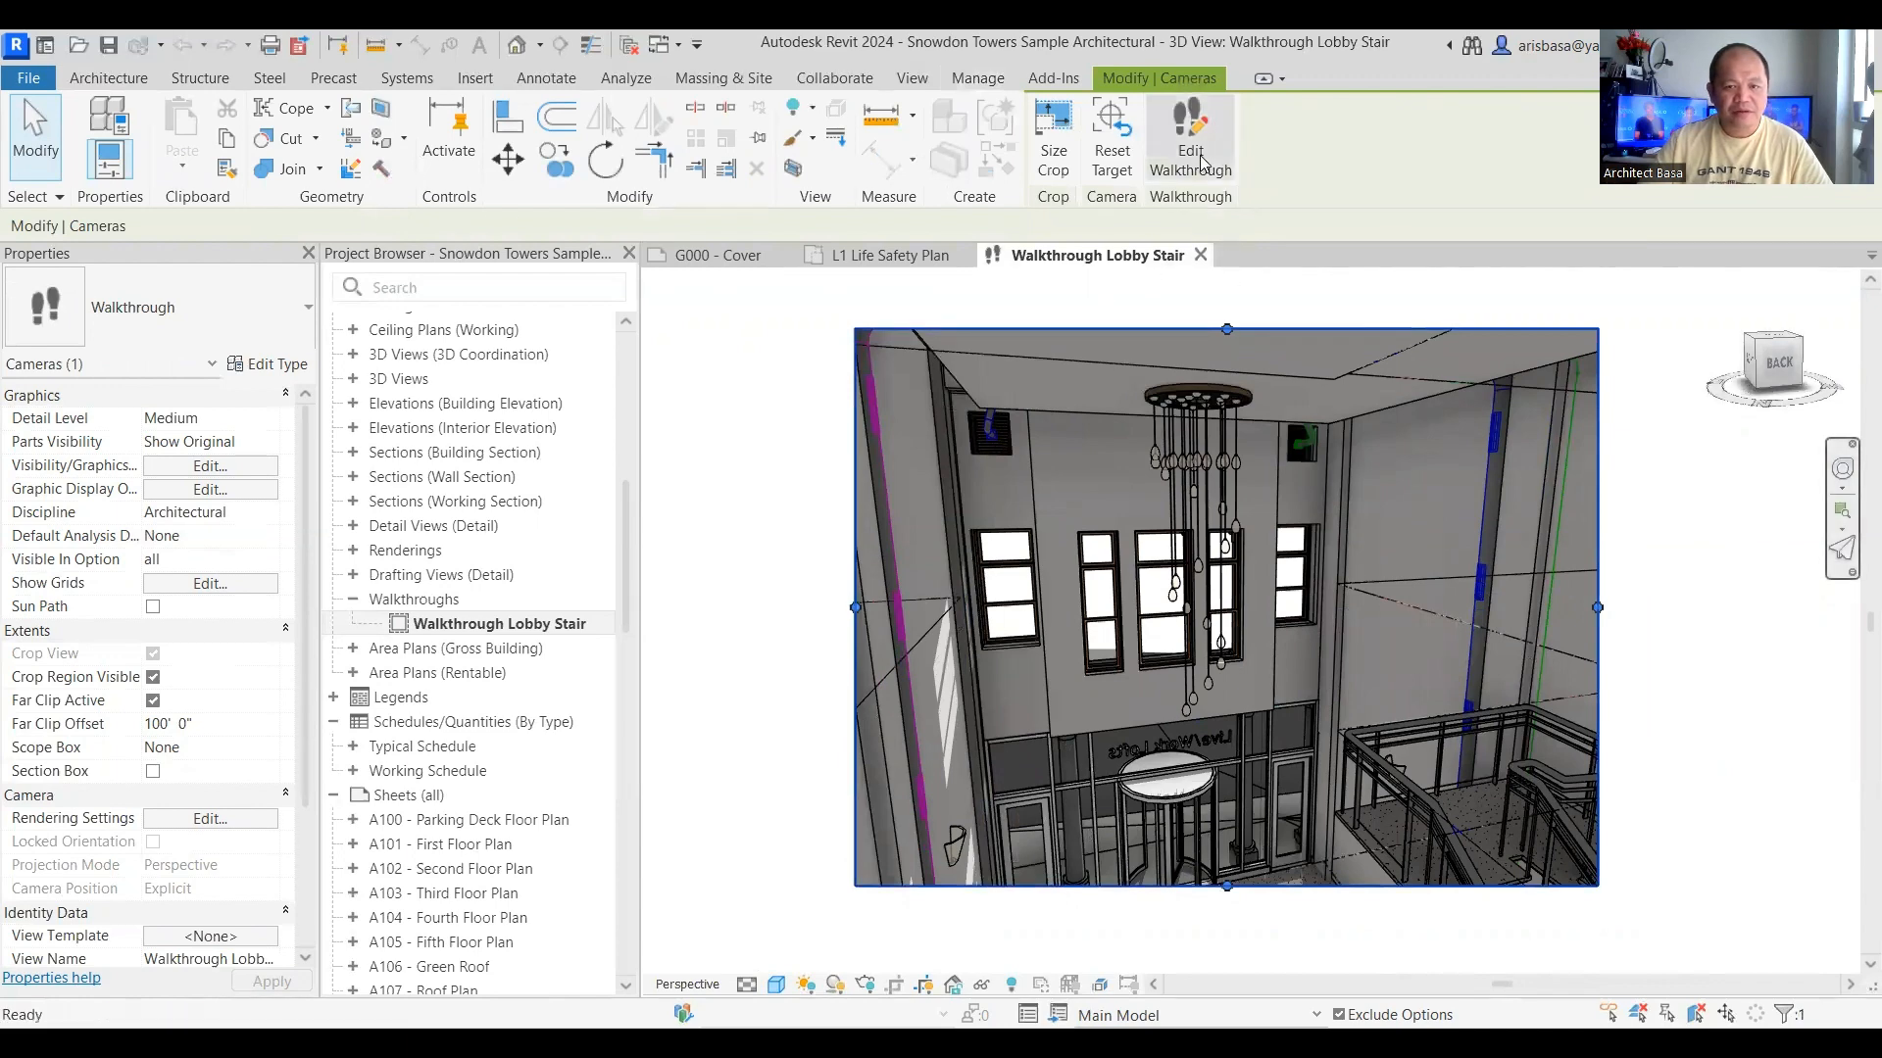
pyautogui.click(1191, 137)
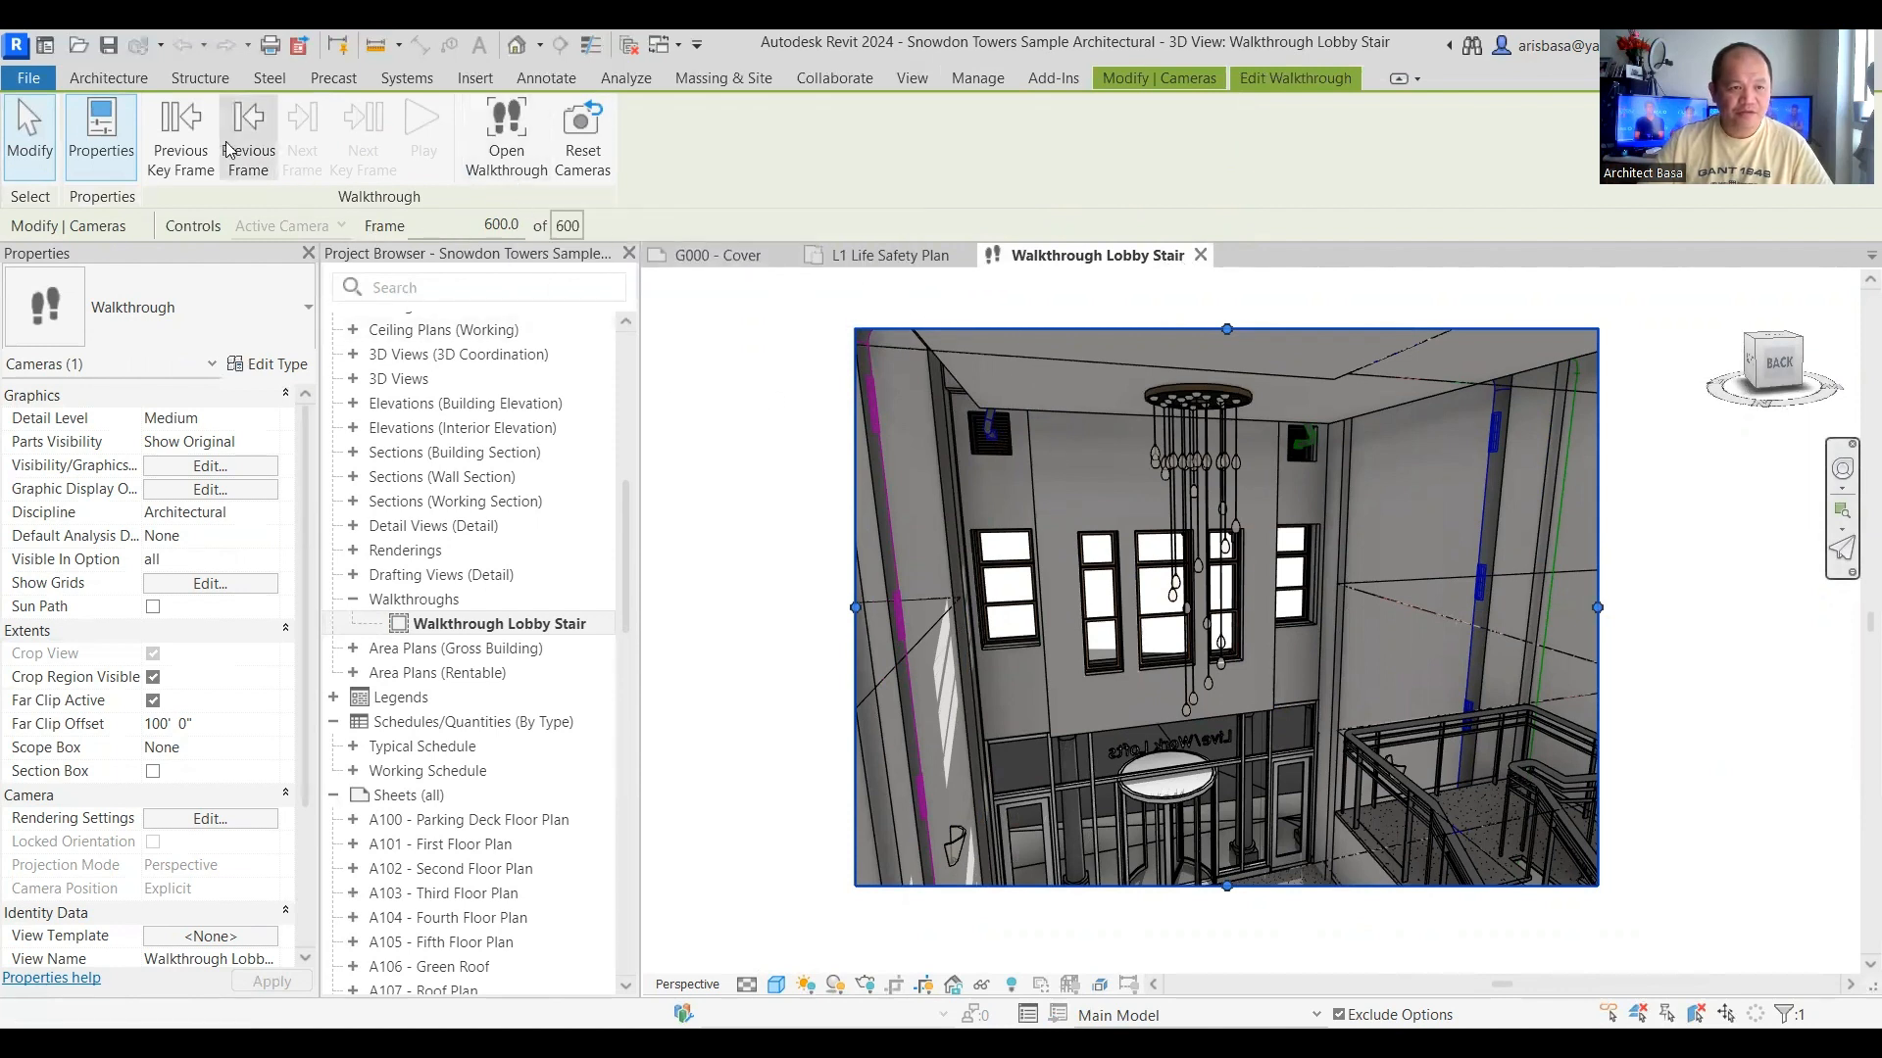
pyautogui.click(187, 152)
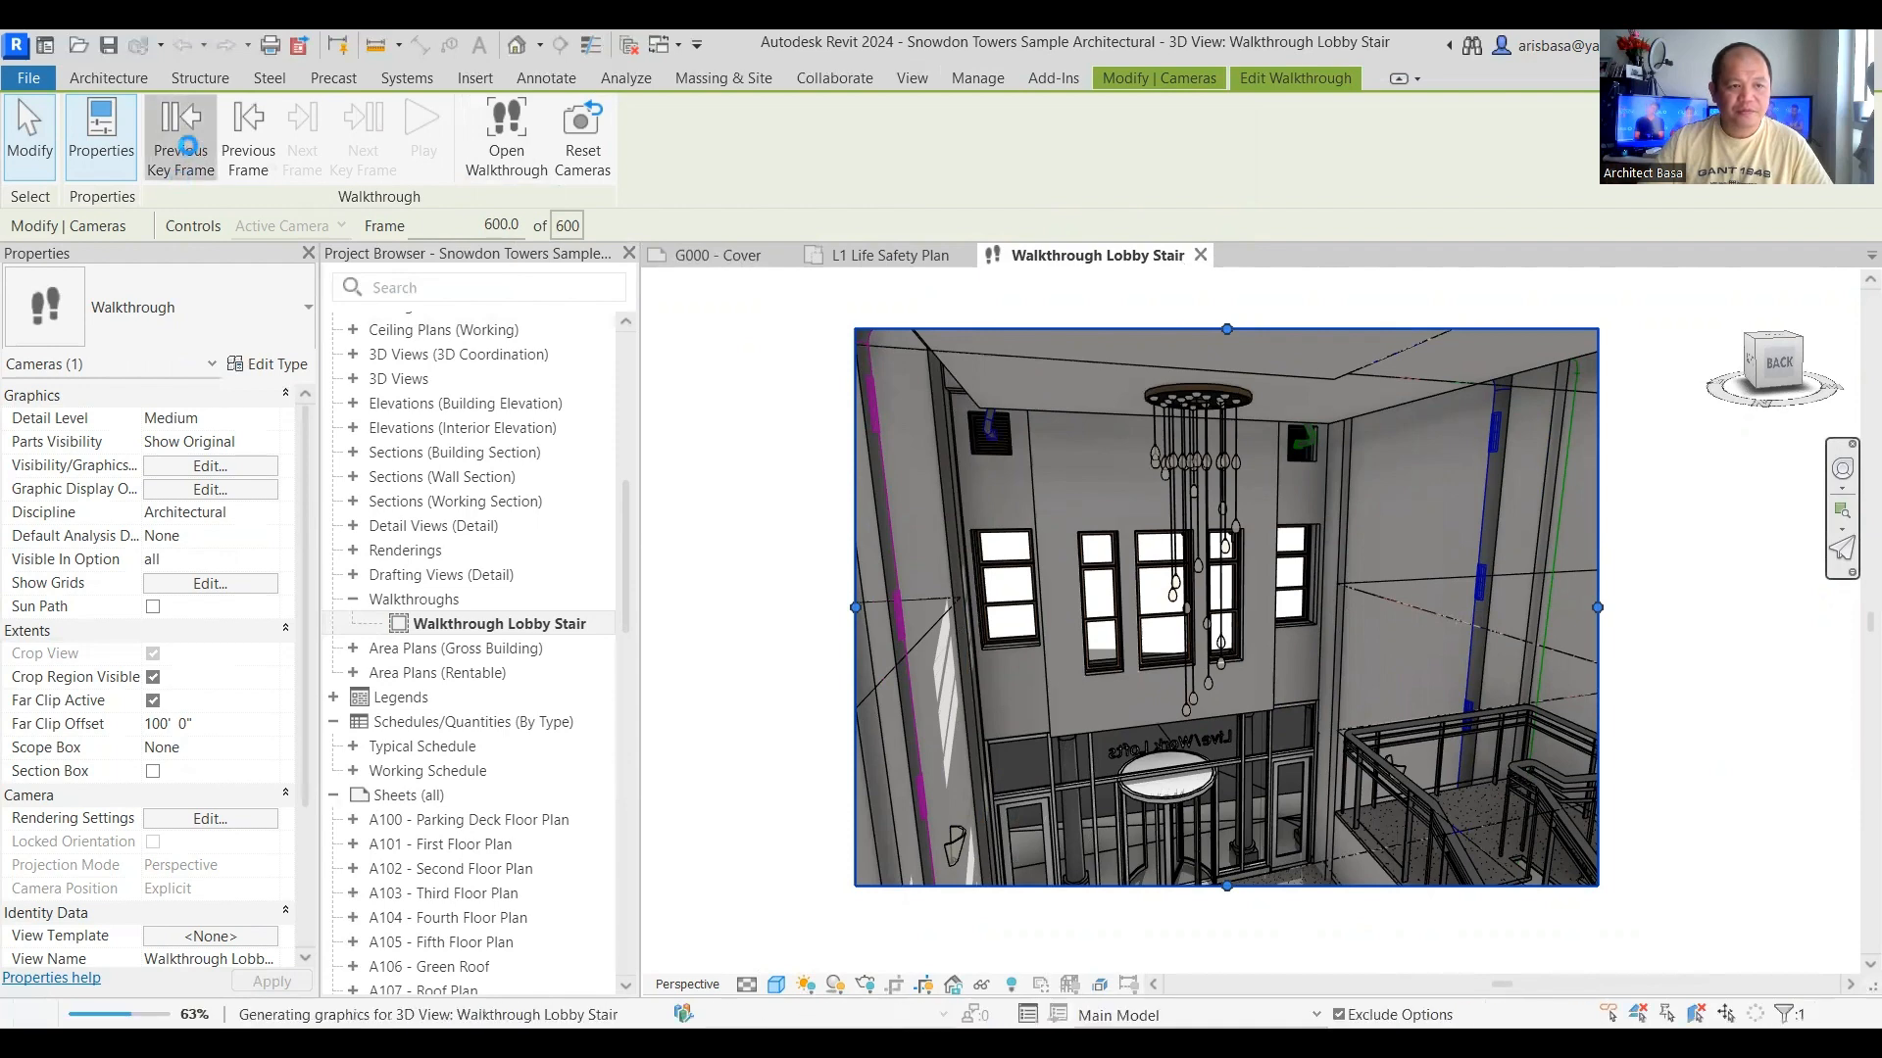
pyautogui.click(189, 148)
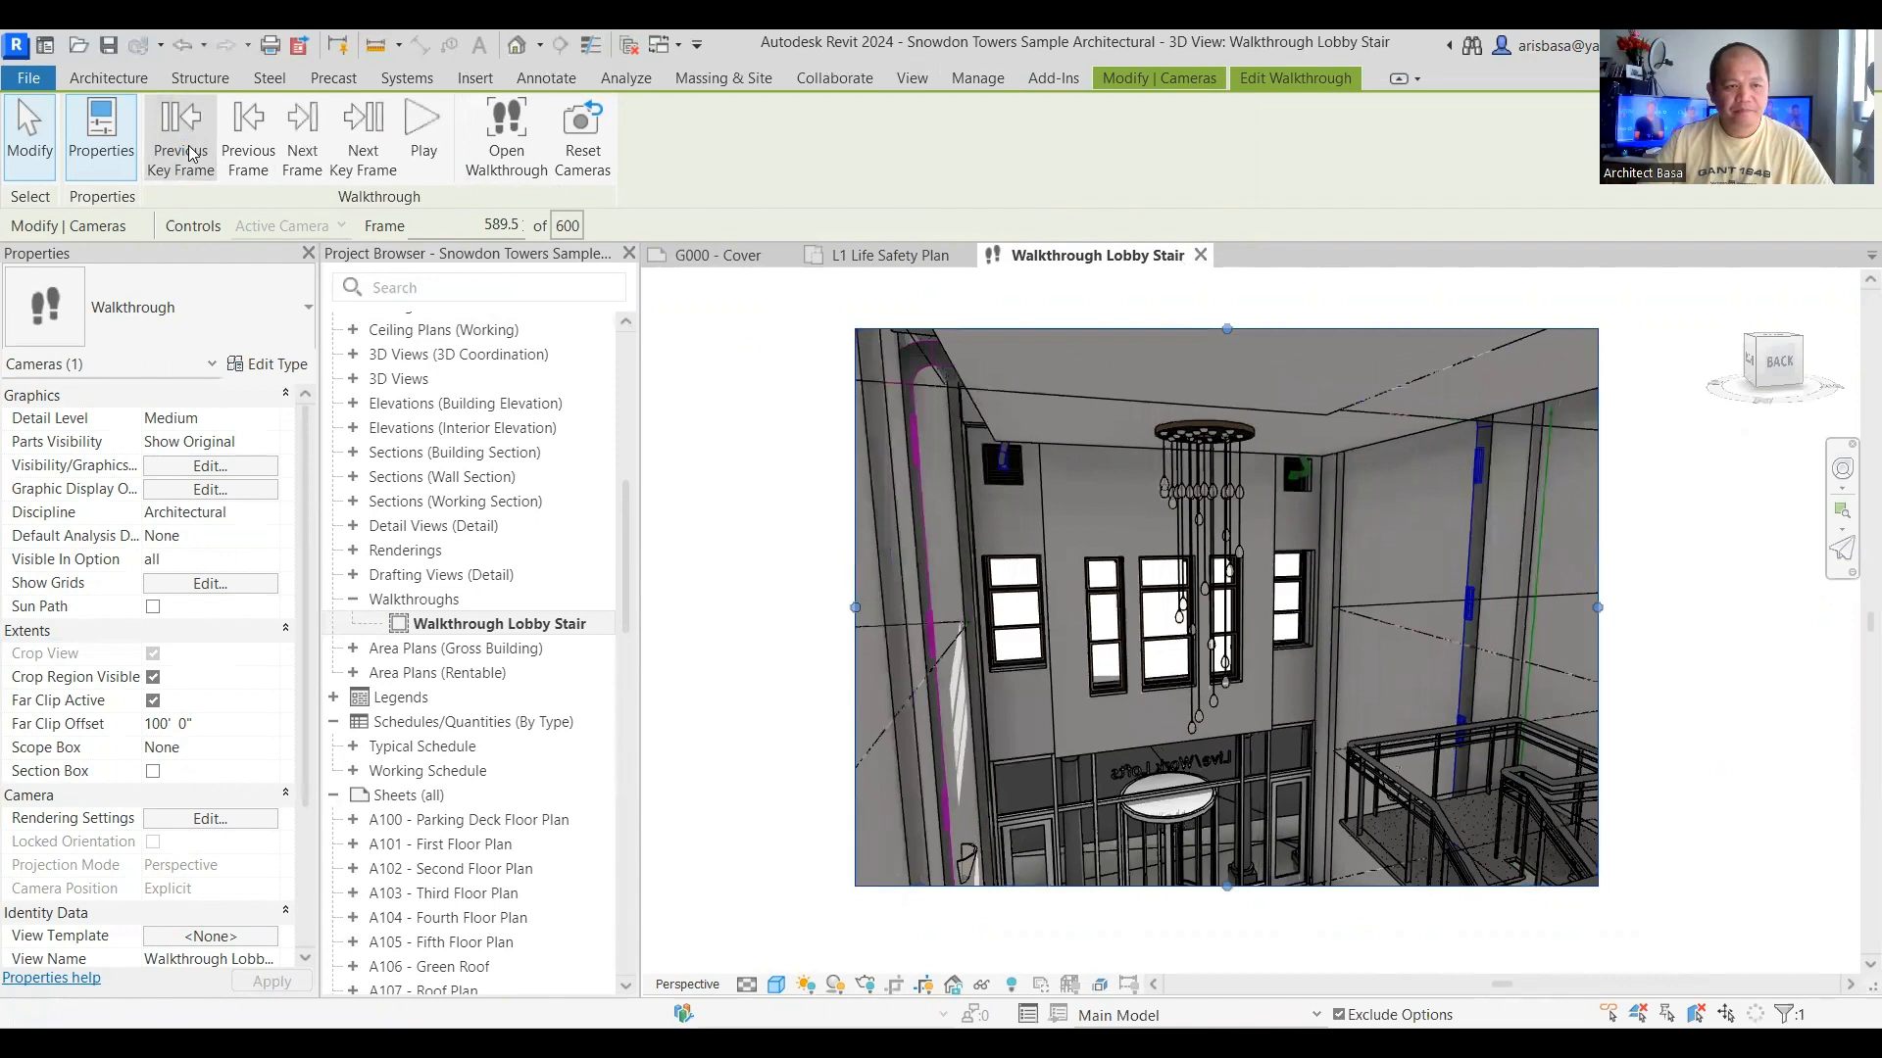
pyautogui.click(192, 154)
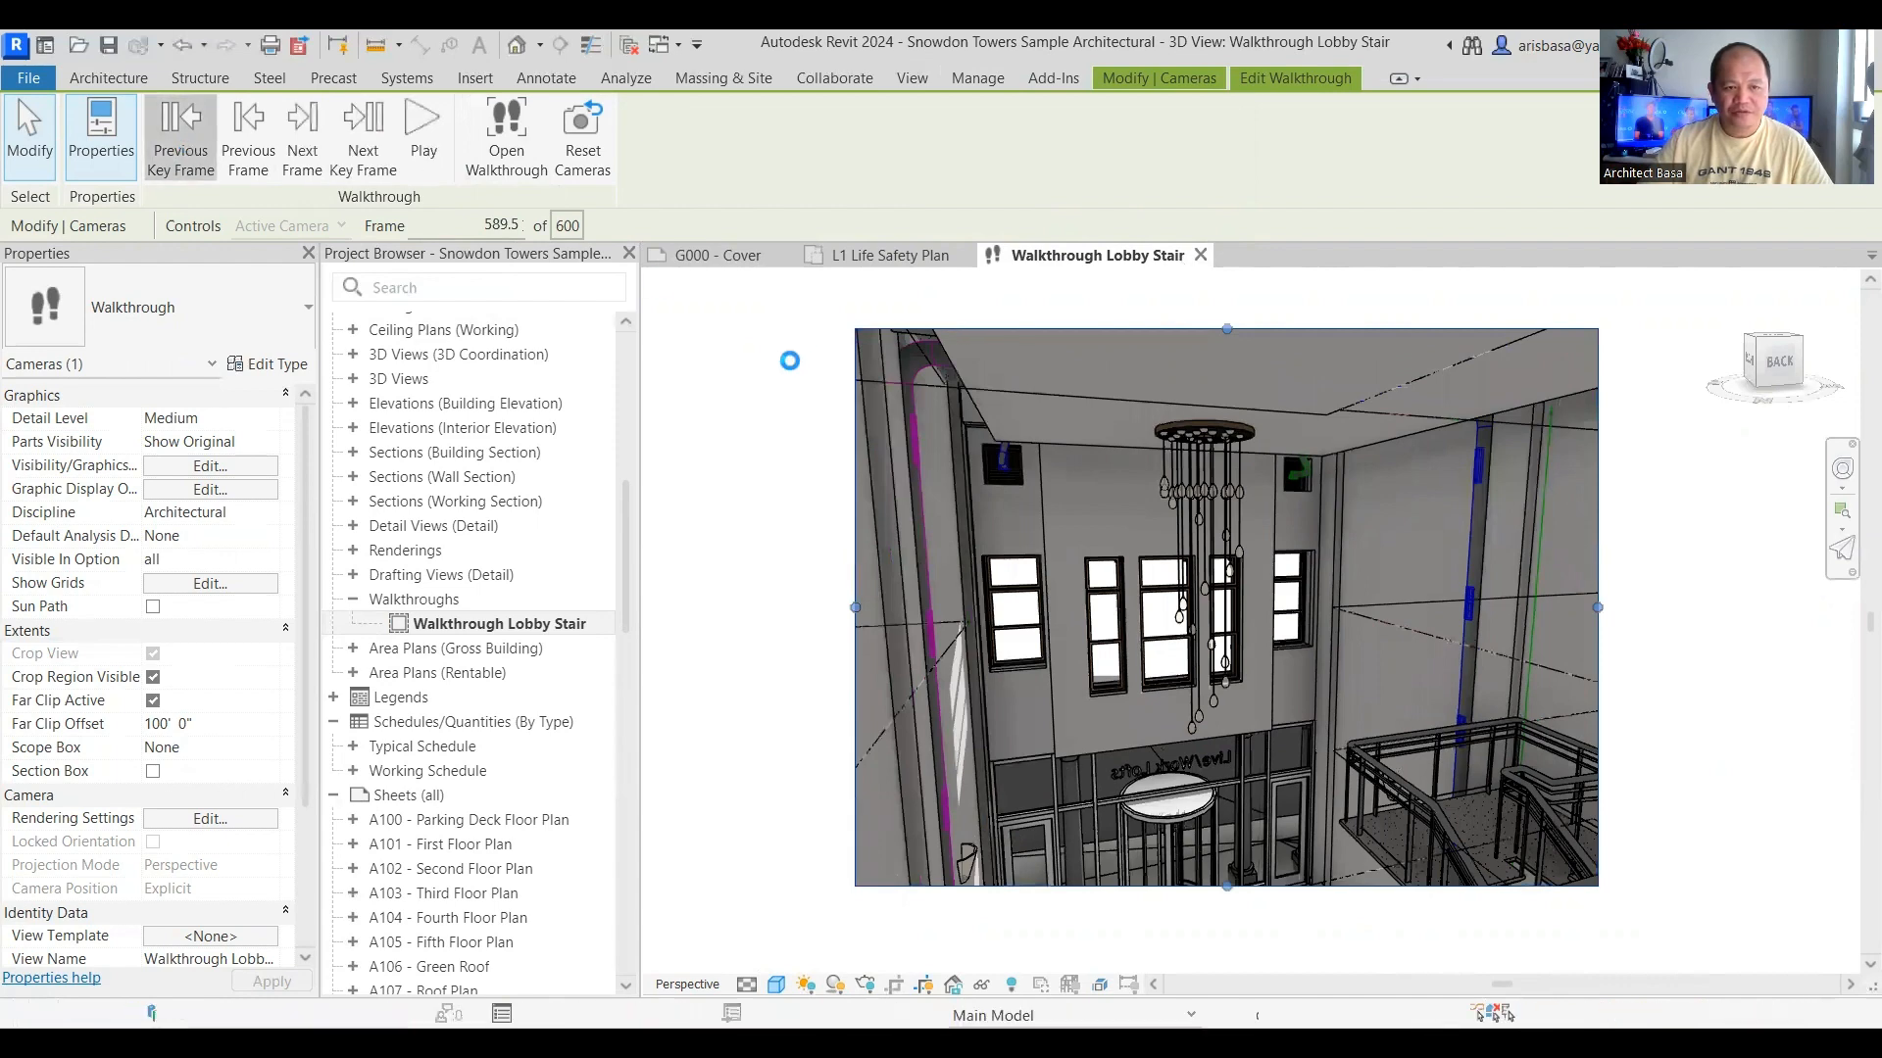
pyautogui.click(421, 122)
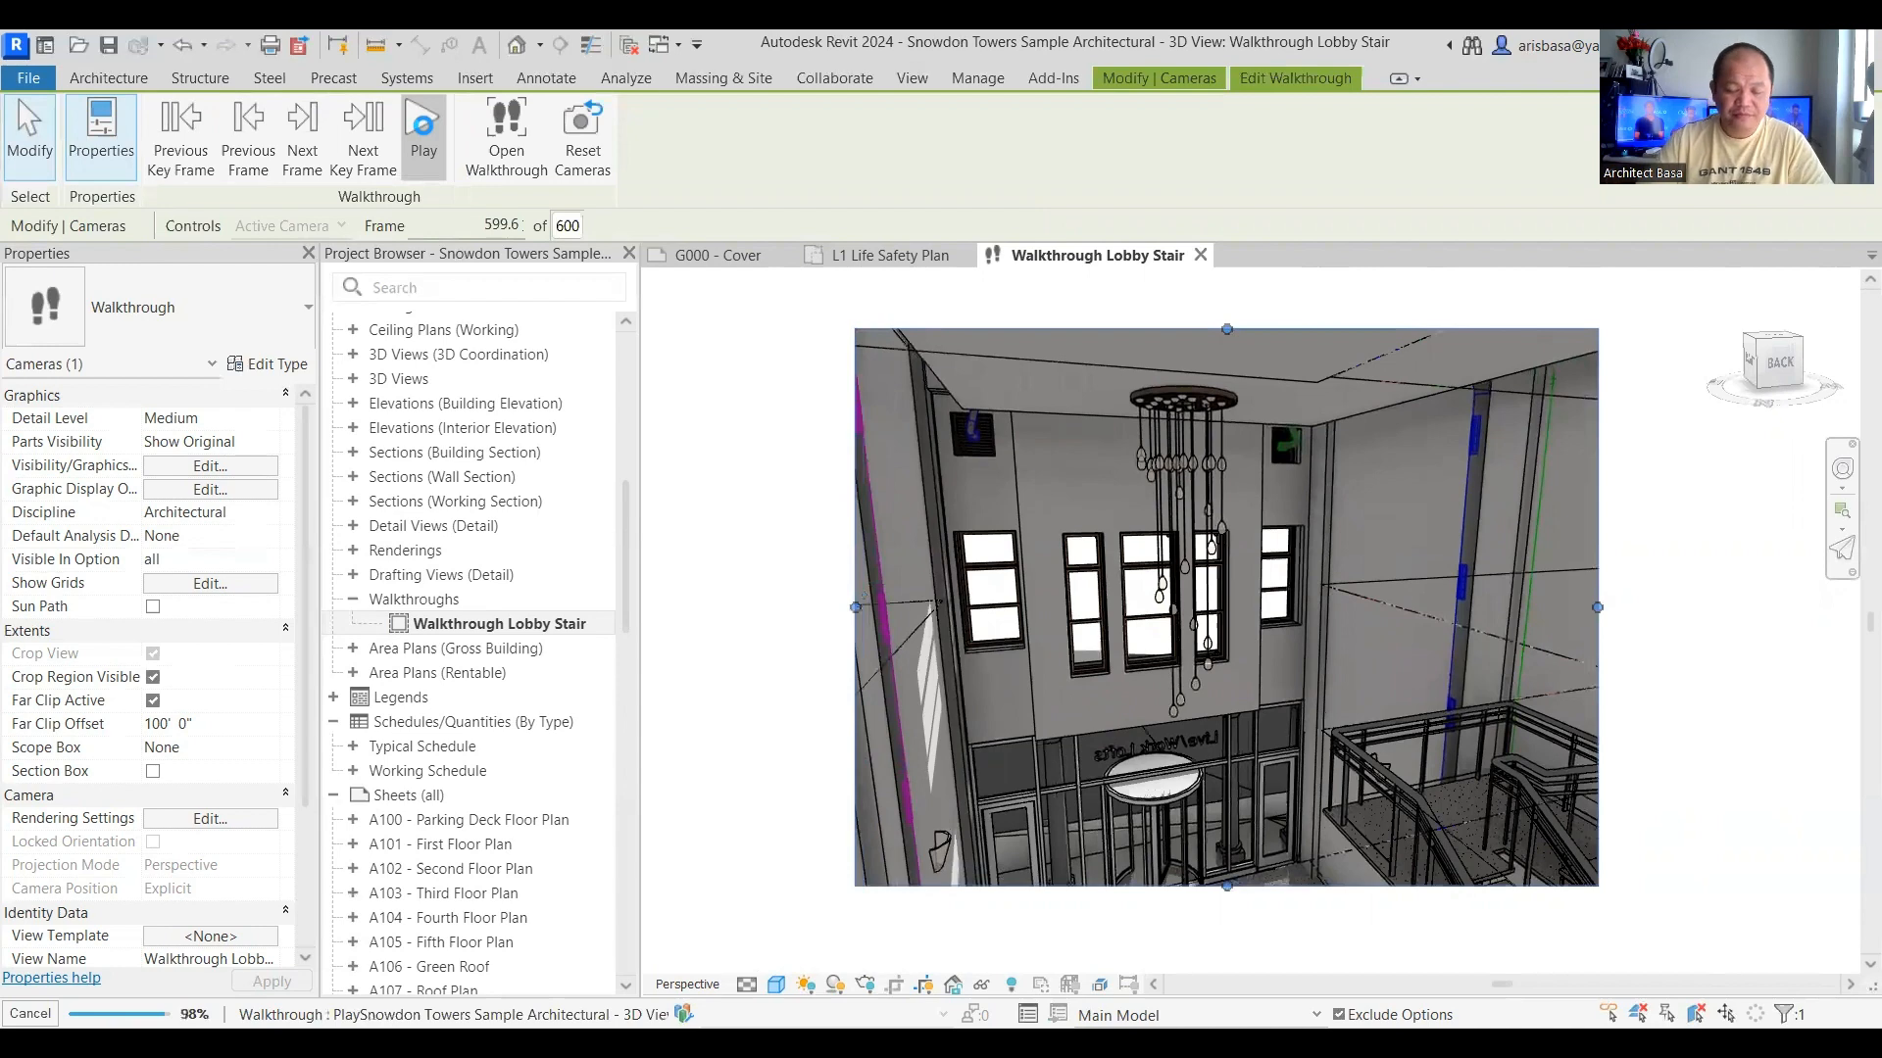
pyautogui.click(425, 127)
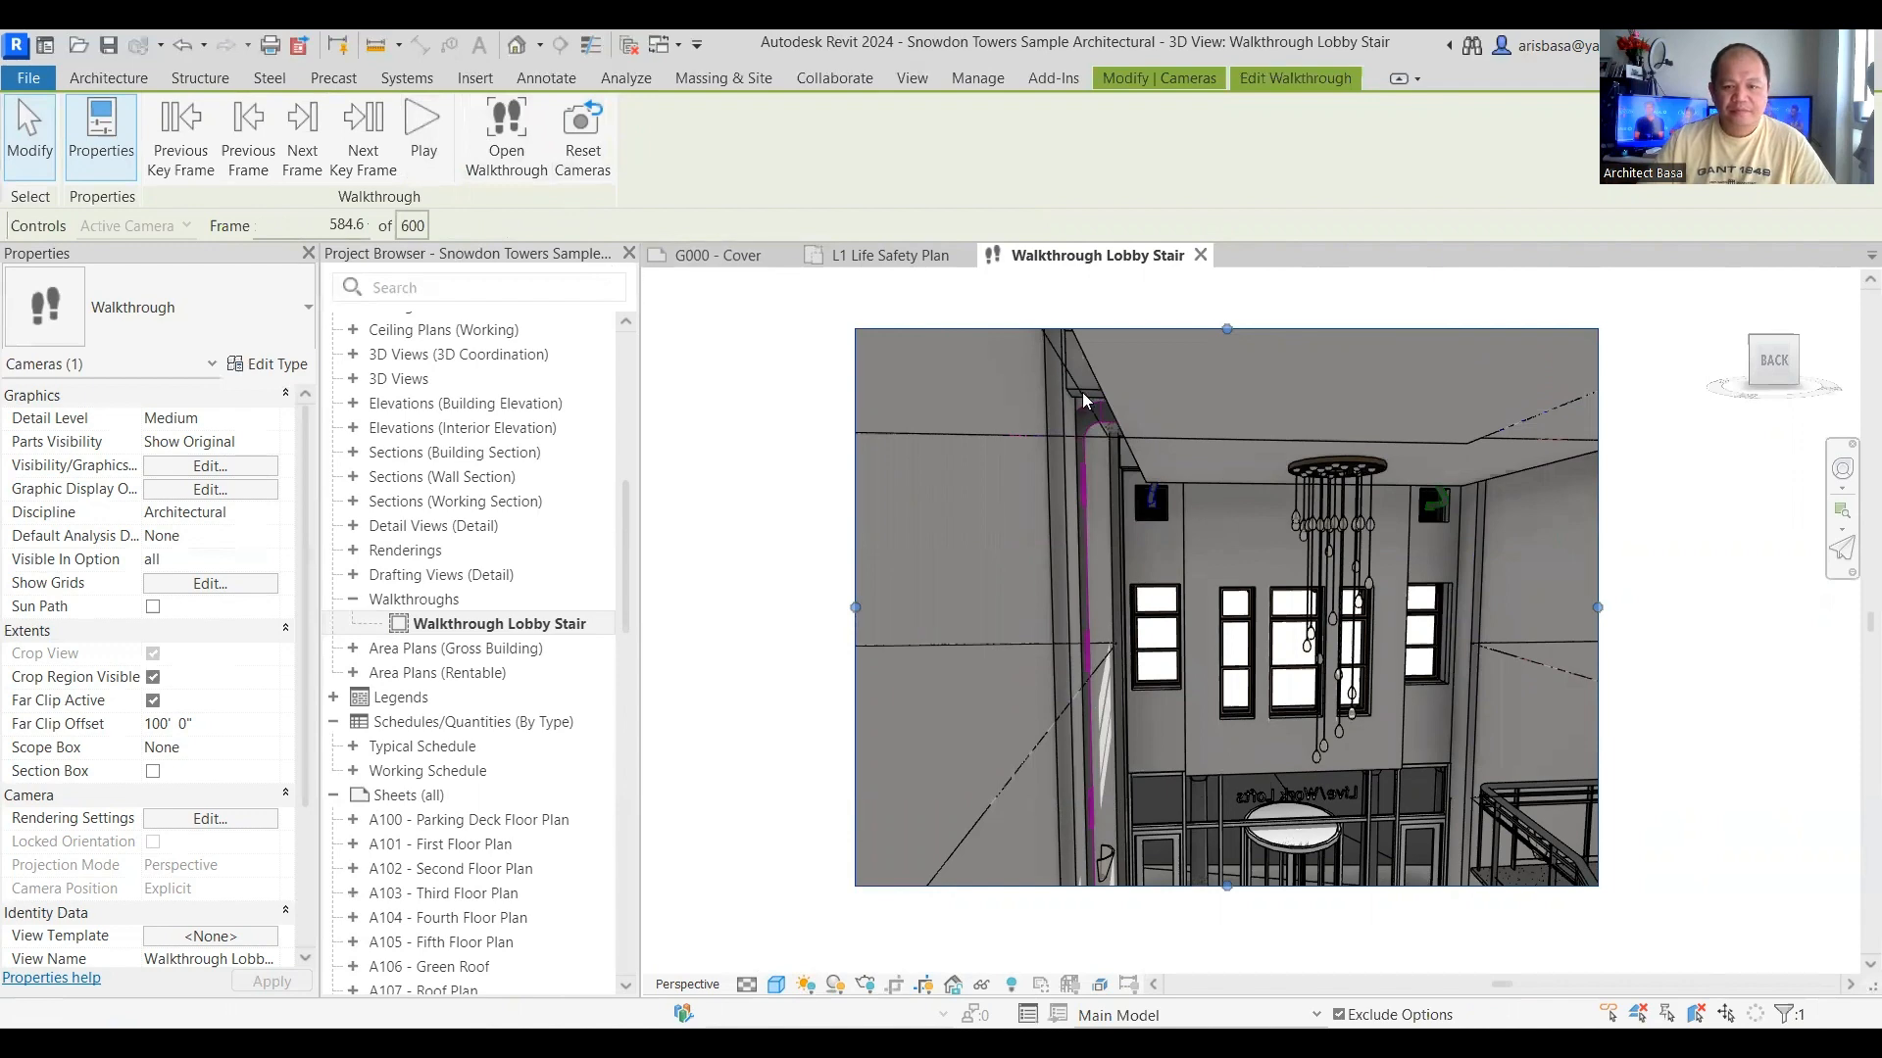
# Step: Close the walkthrough view and return to the G000 - Cover sheet to view the whole sheet
pyautogui.click(1200, 255)
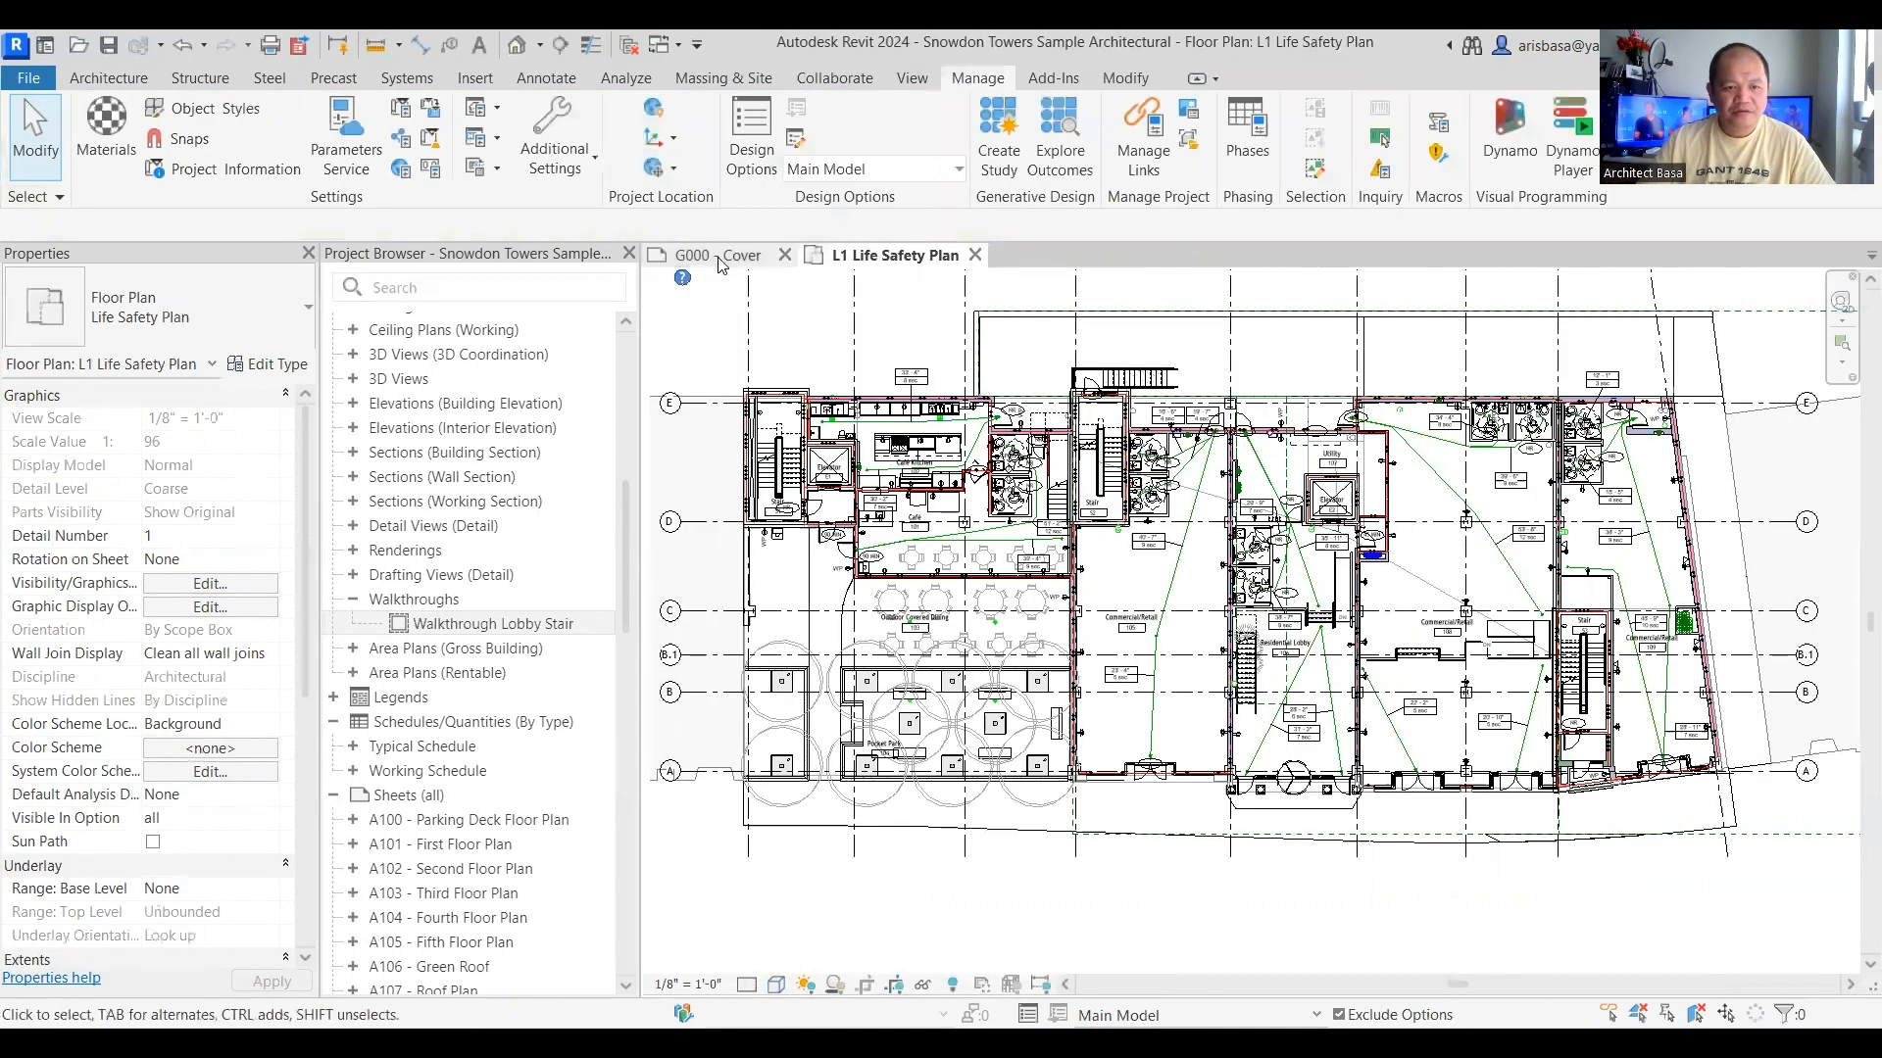
pyautogui.click(721, 256)
pyautogui.scroll(-6, 1058, 655)
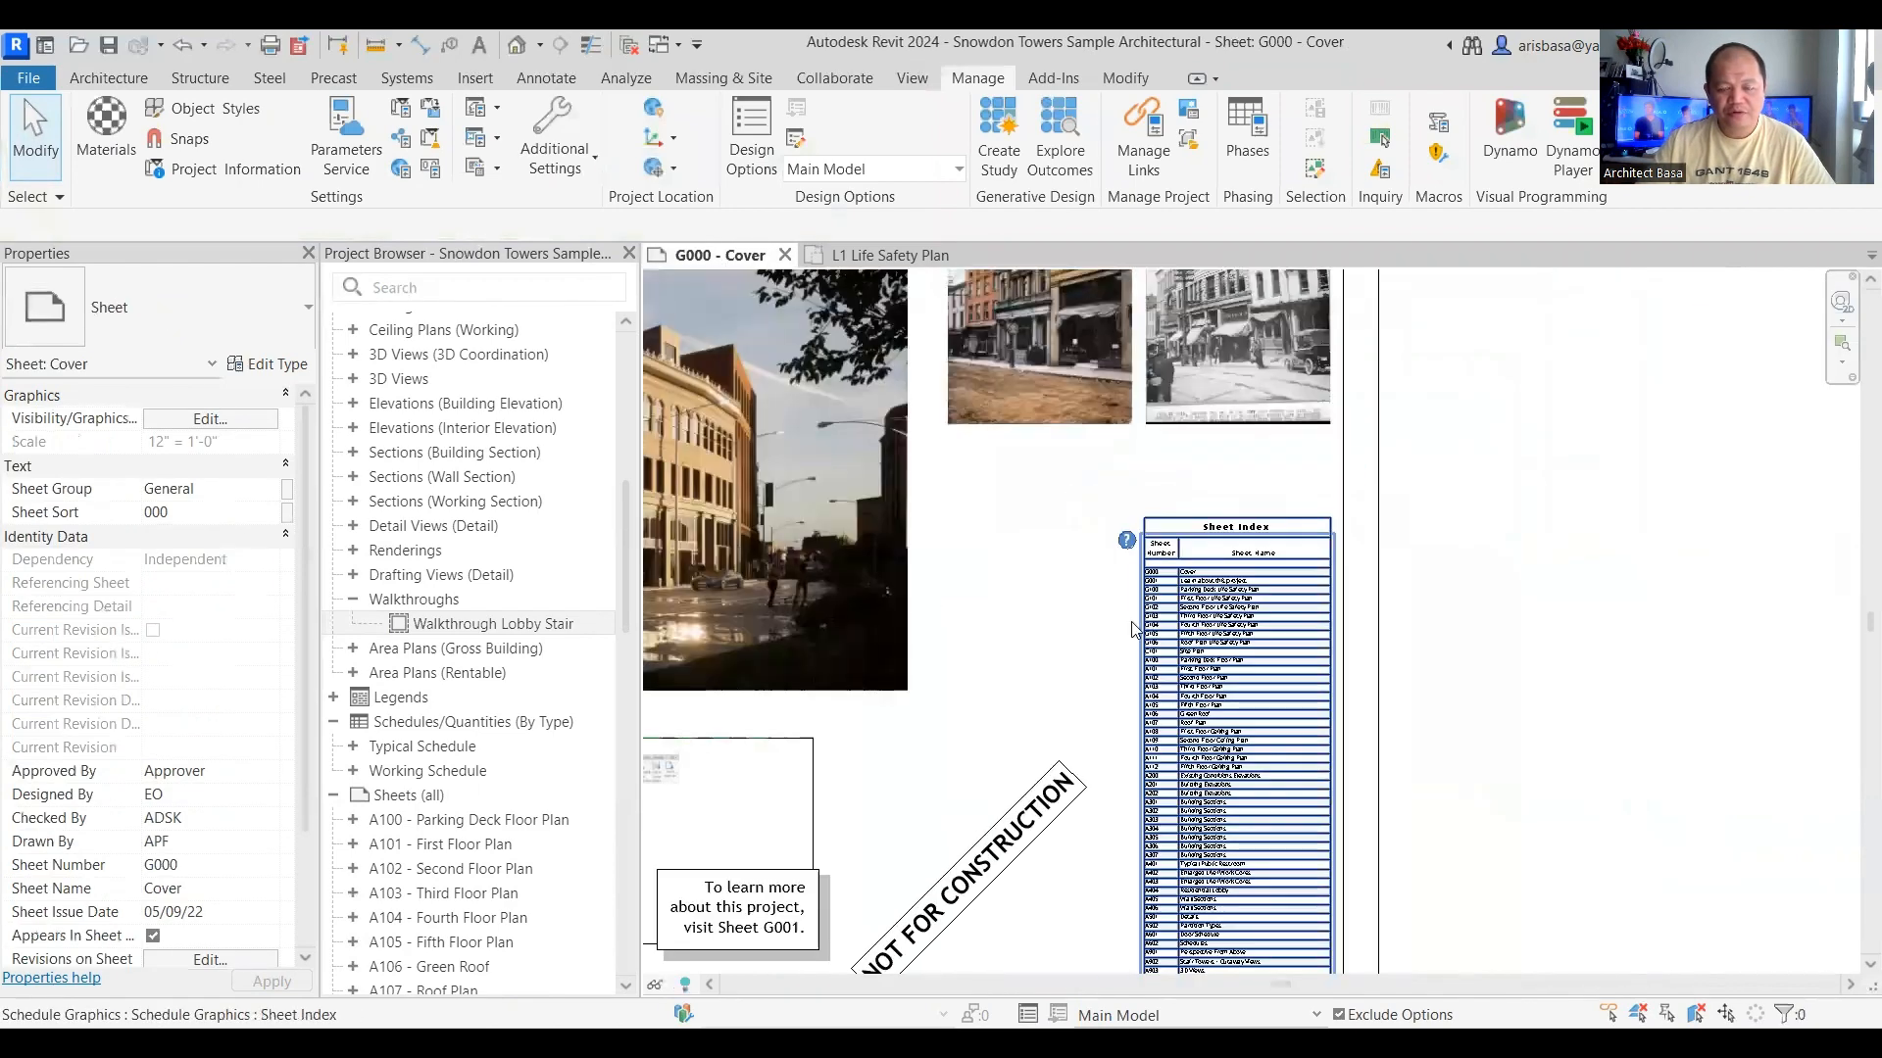
pyautogui.moveTo(1122, 664); pyautogui.dragTo(1567, 699, button='middle')
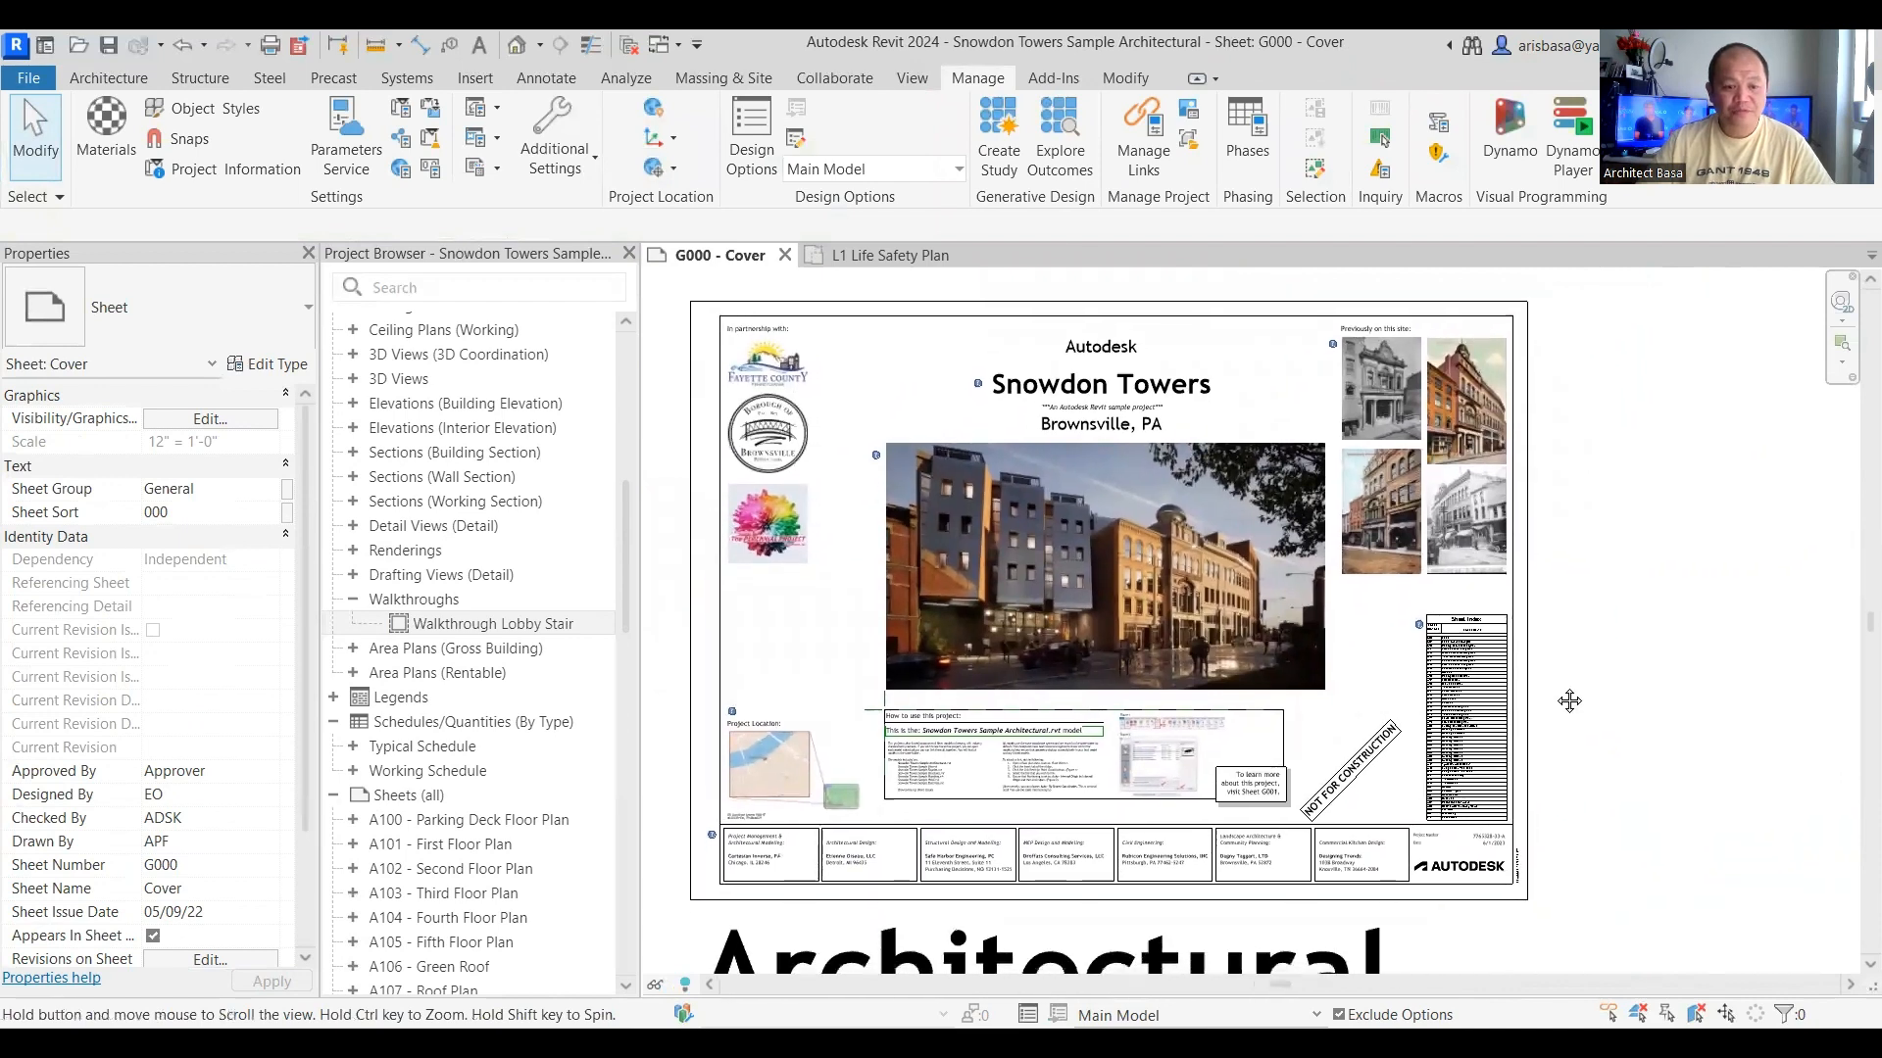